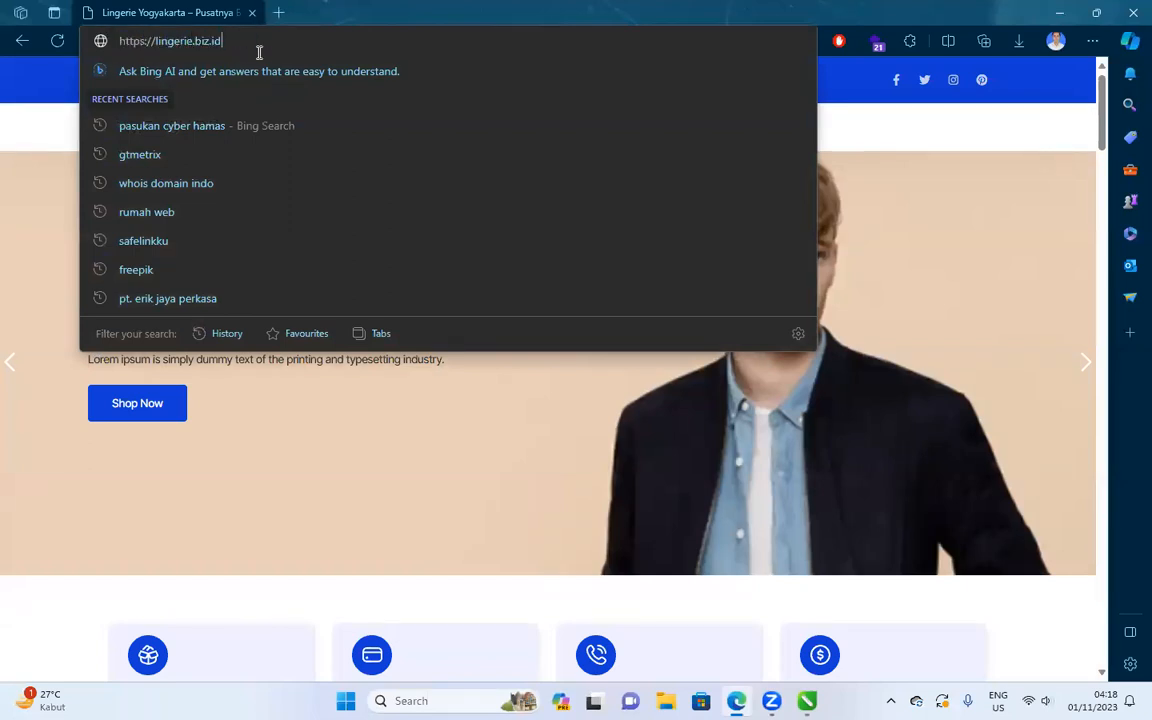
Load lingerie.biz.id/cpanel and review its Domains list, noting document root /lingerie.biz.id.
type("/cpanel")
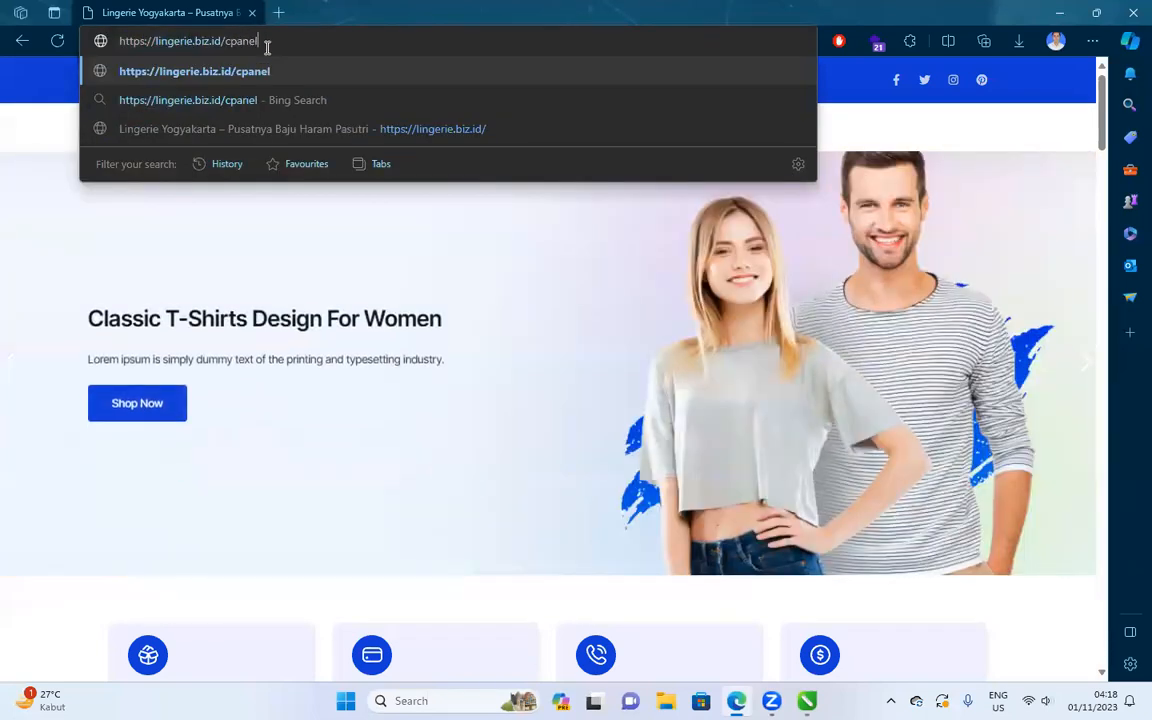
key("Return")
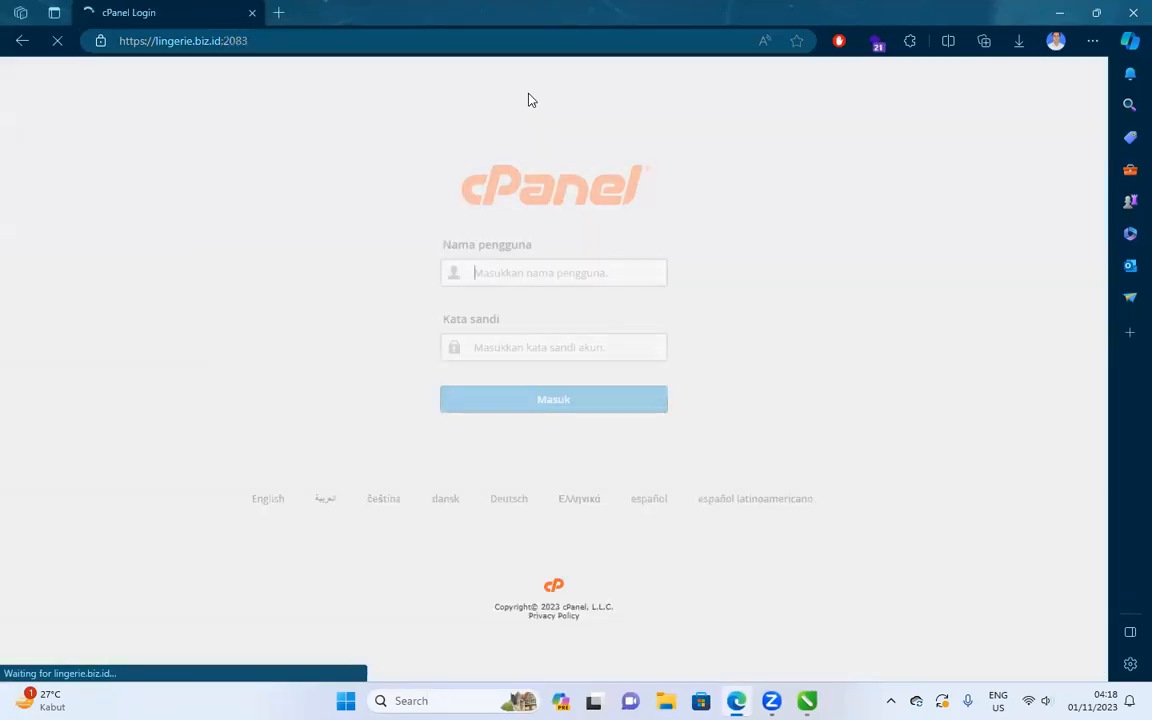
left_click_drag(173, 47, 222, 44)
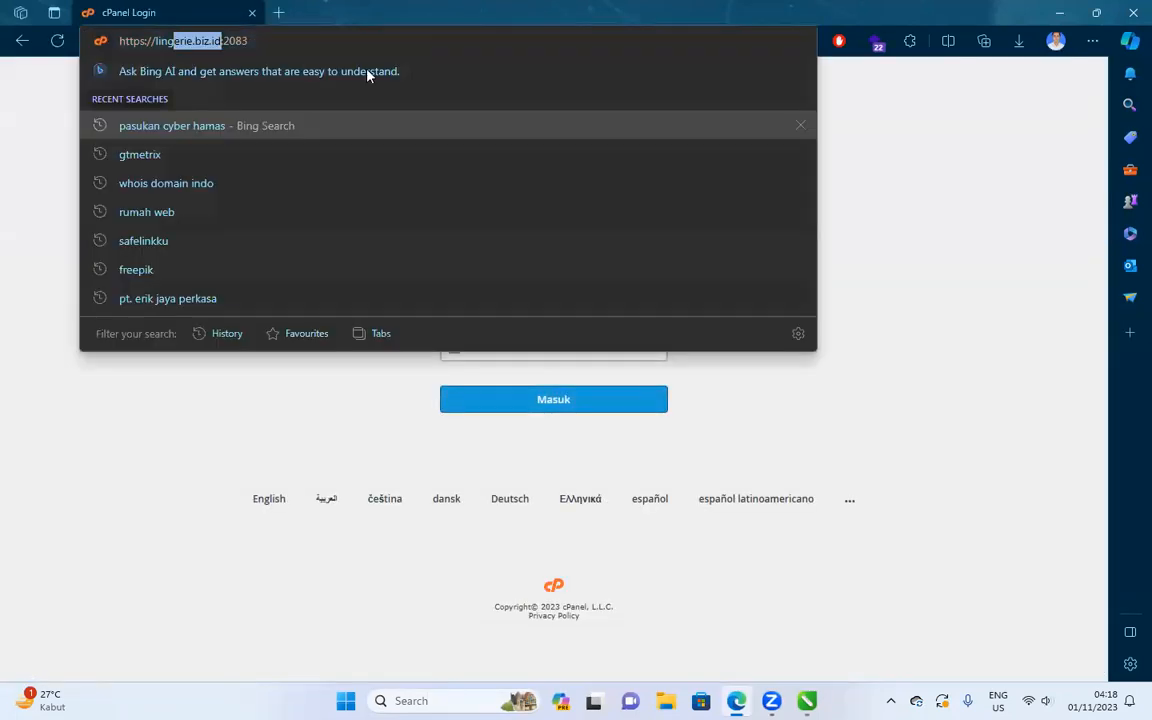
left_click(982, 268)
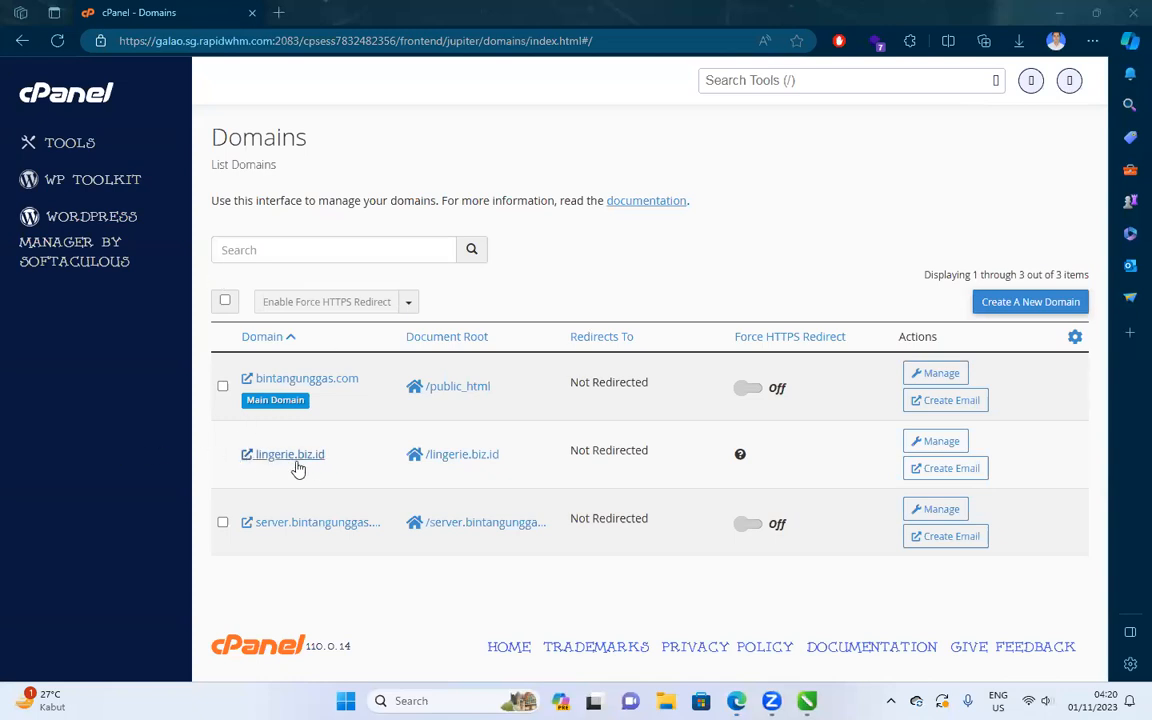
left_click_drag(337, 465, 247, 455)
left_click(447, 274)
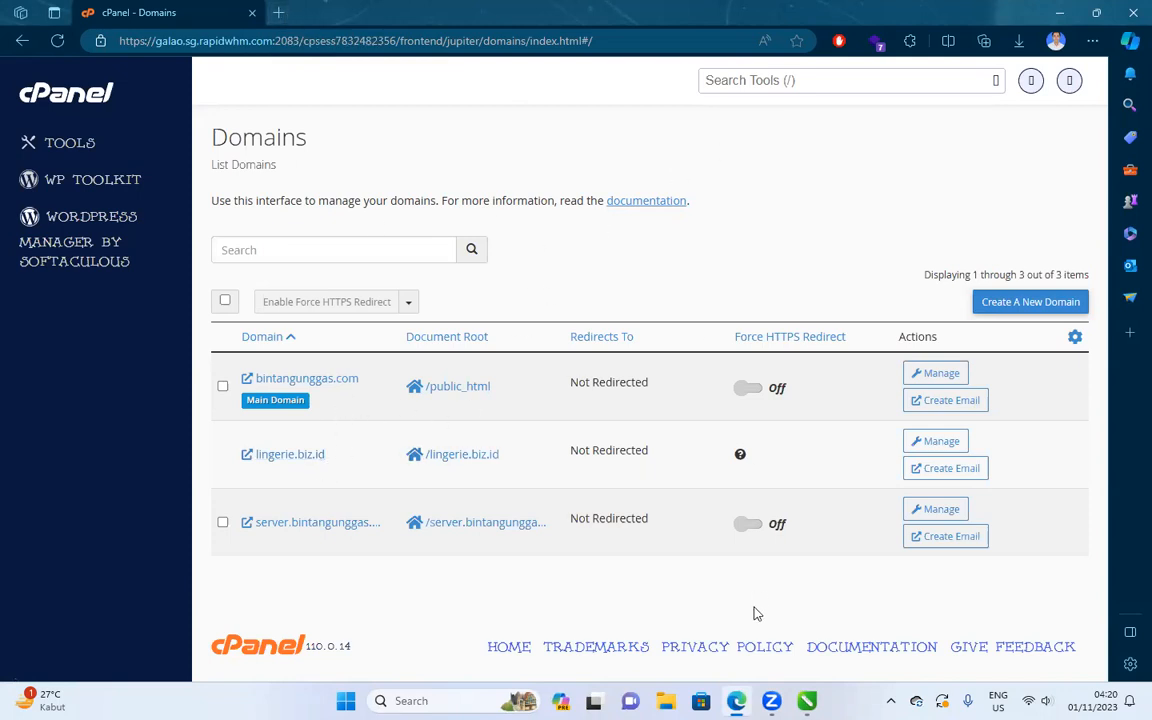
key("alt+Tab")
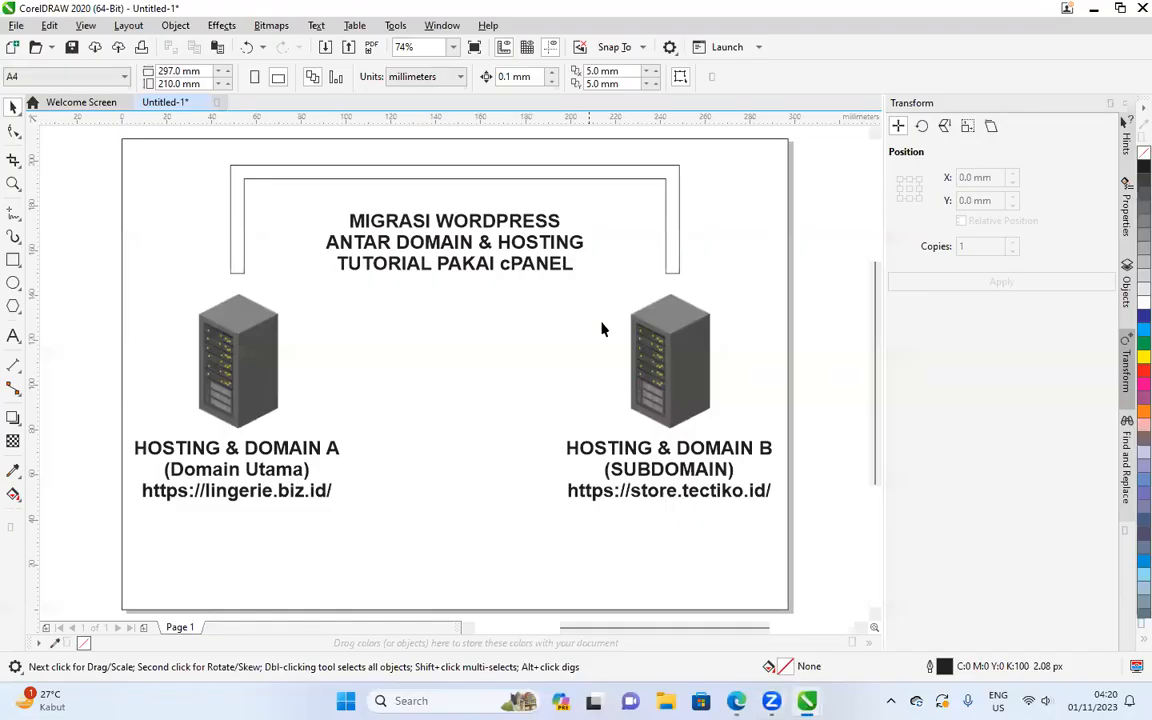
key("alt+Tab")
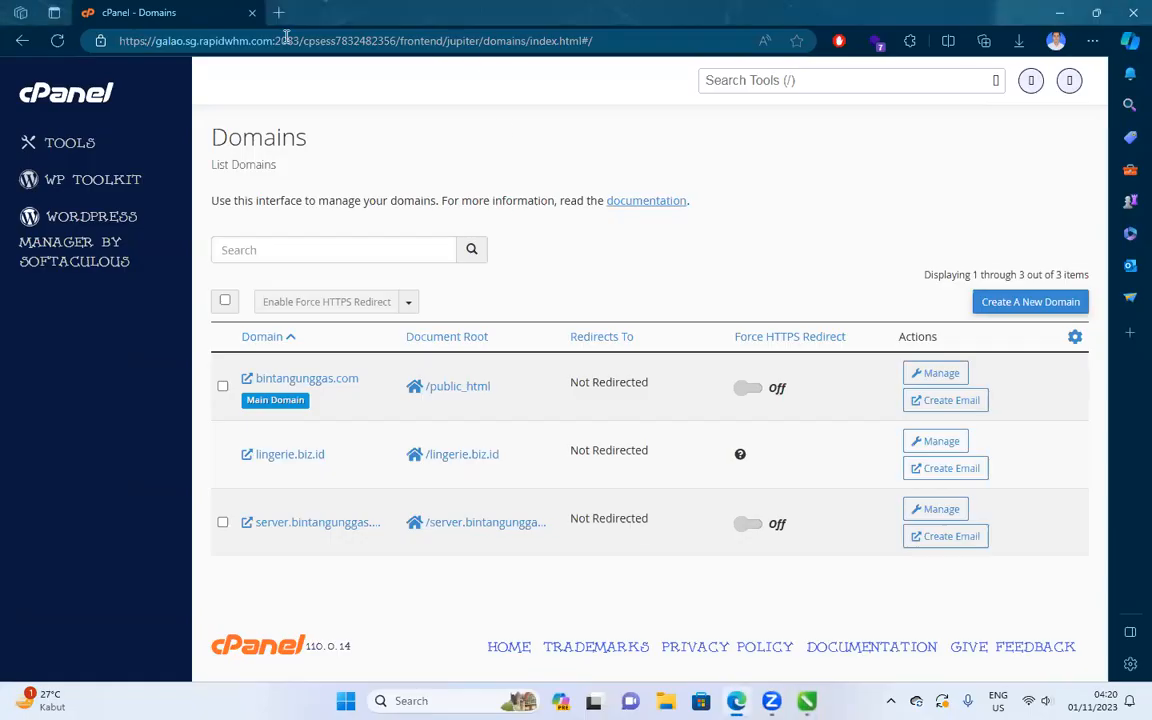
key("alt+Tab")
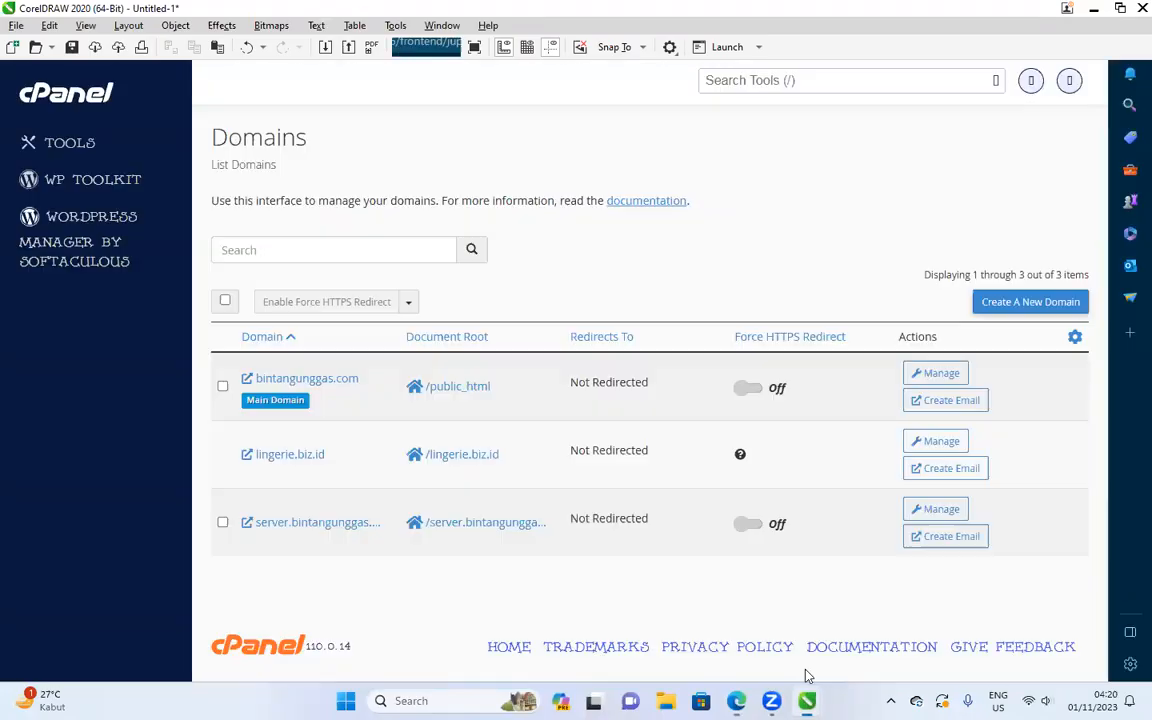
left_click(578, 500)
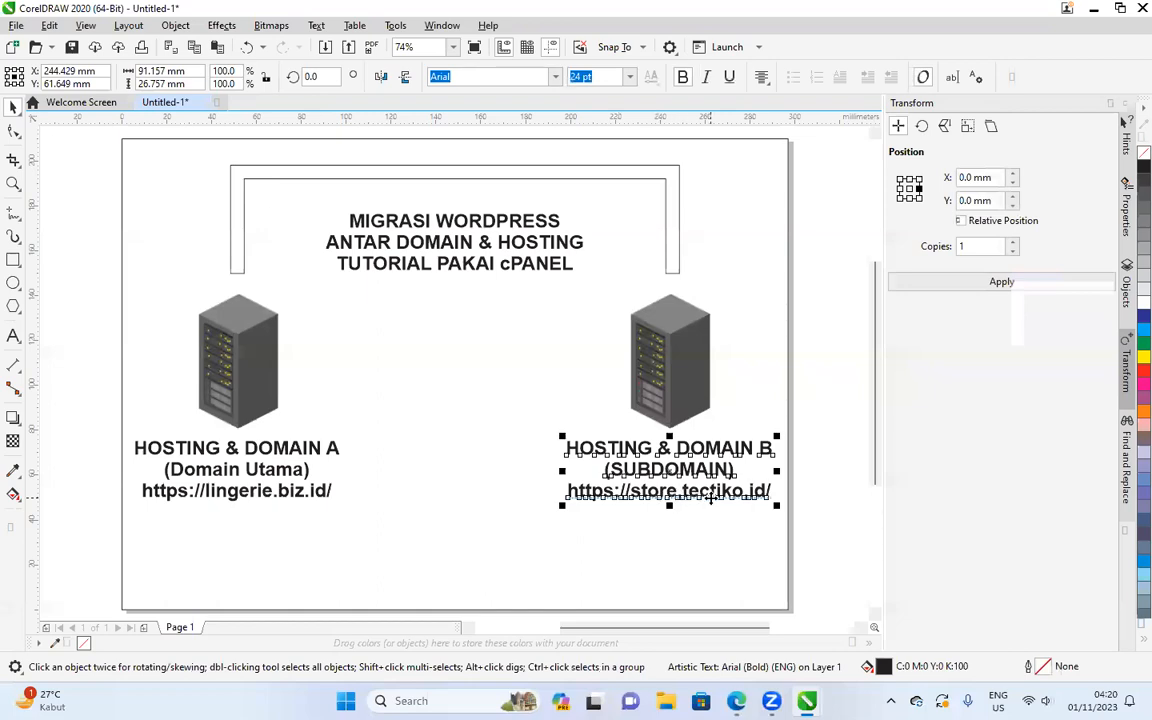
key("alt+Tab")
Sign in to the jogjacomtech.com cPanel in a new browser tab.
left_click(277, 13)
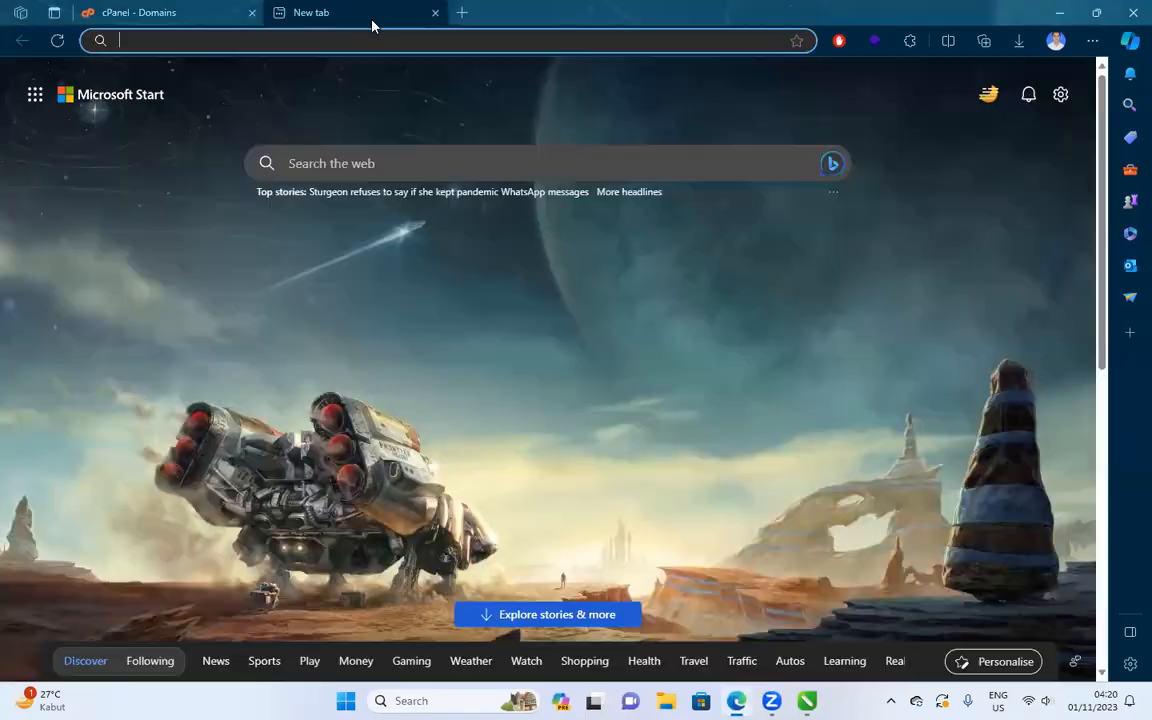
type("jo")
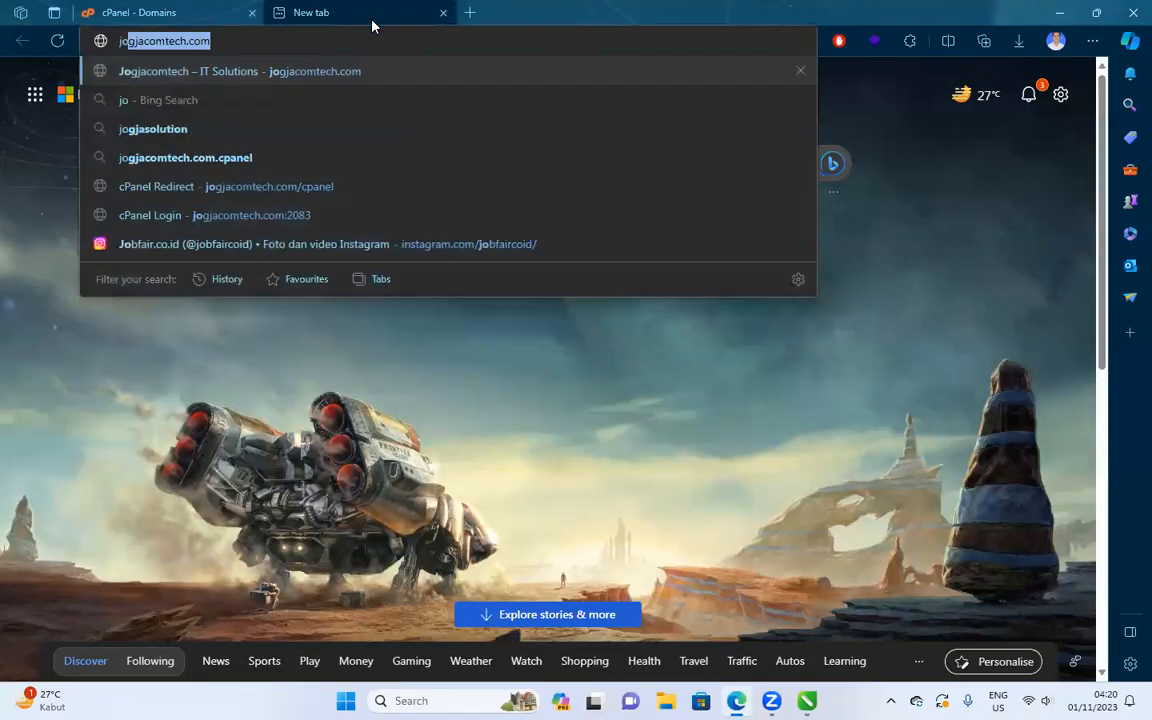
type("gjacomtech.com/cpa")
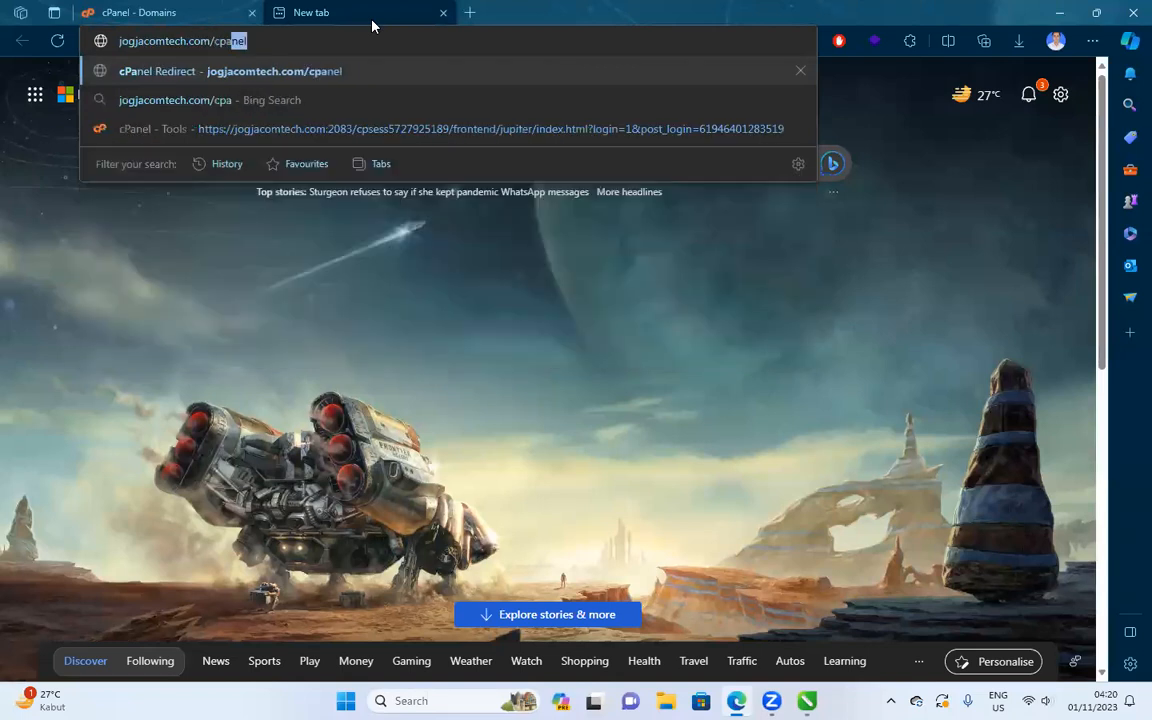
key("Return")
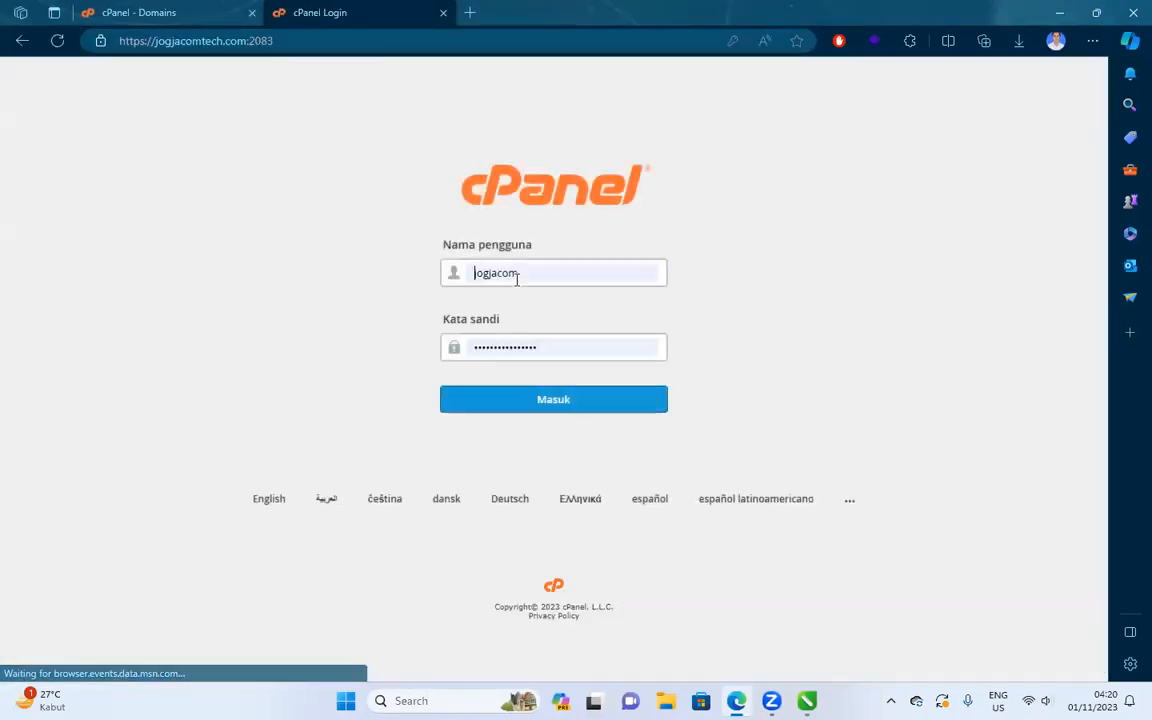
left_click(581, 405)
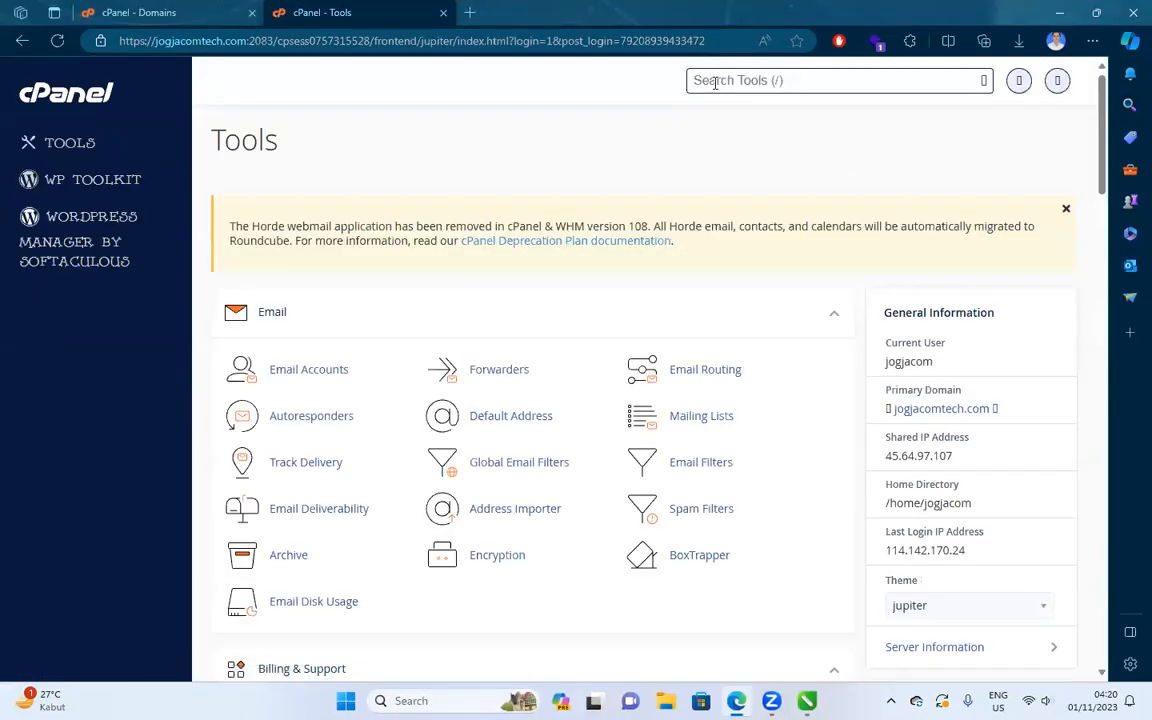
Search Tools for 'domain', review the Domains list and start Create A New Domain.
left_click(715, 83)
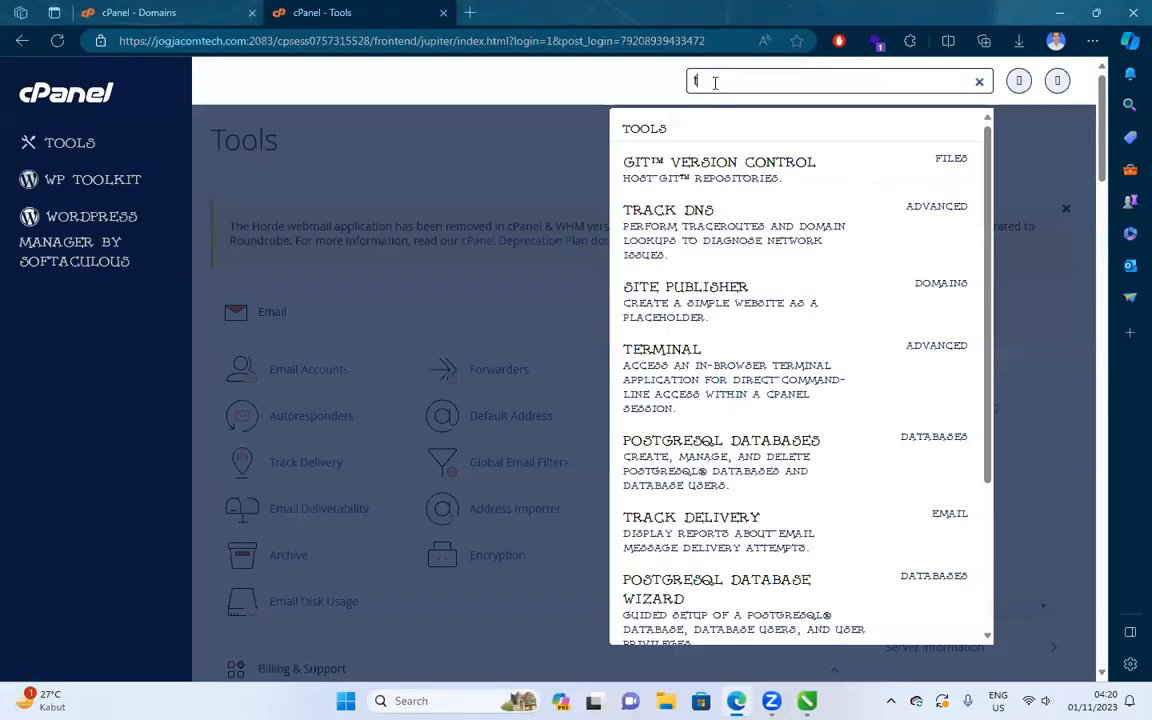
type("tw")
key("BackSpace")
key("BackSpace")
left_click(715, 82)
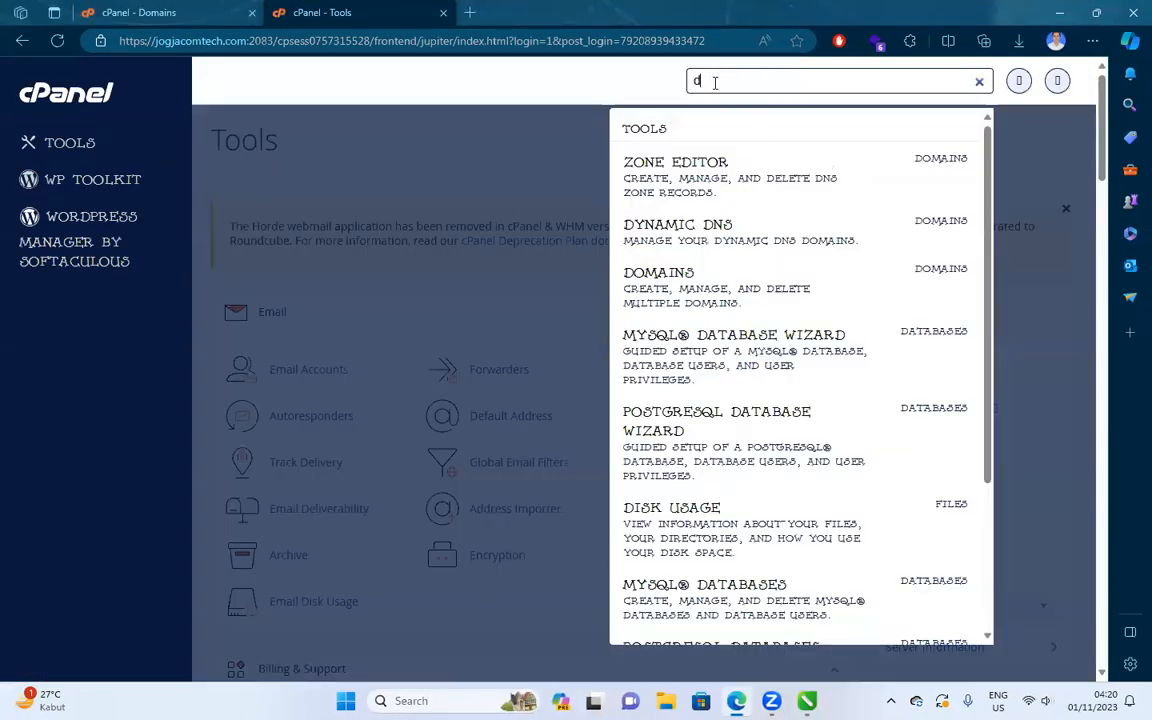
type("domain")
left_click(668, 190)
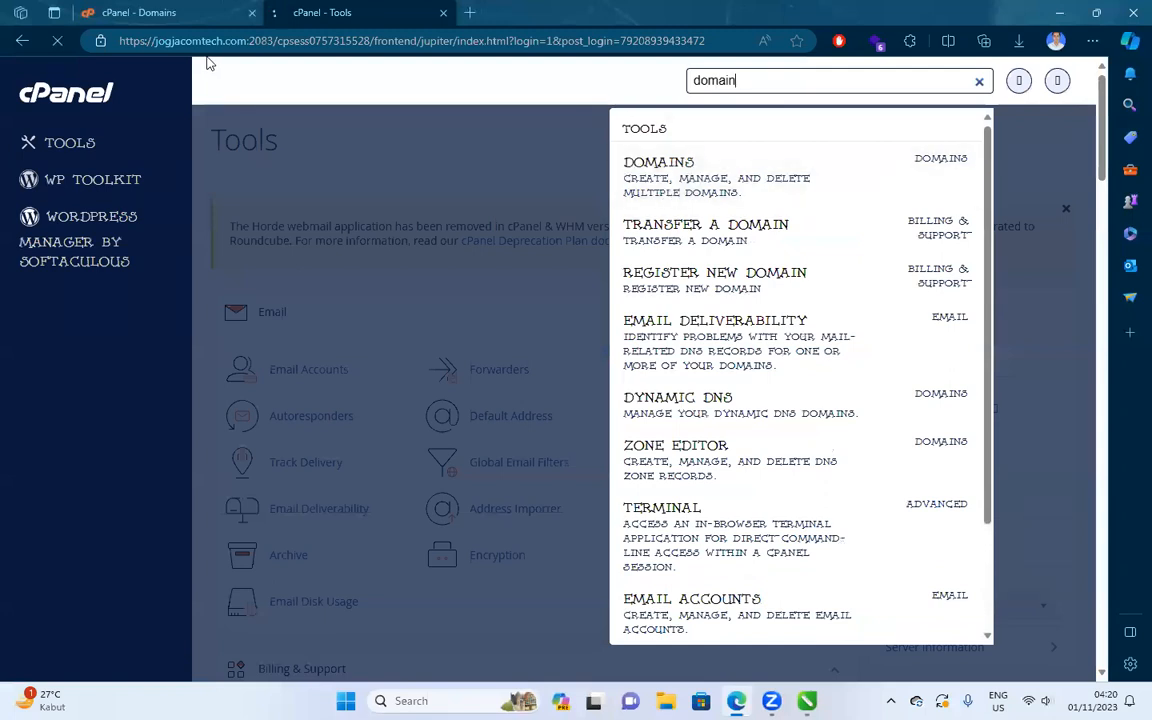
scroll(373, 116, "down", 5)
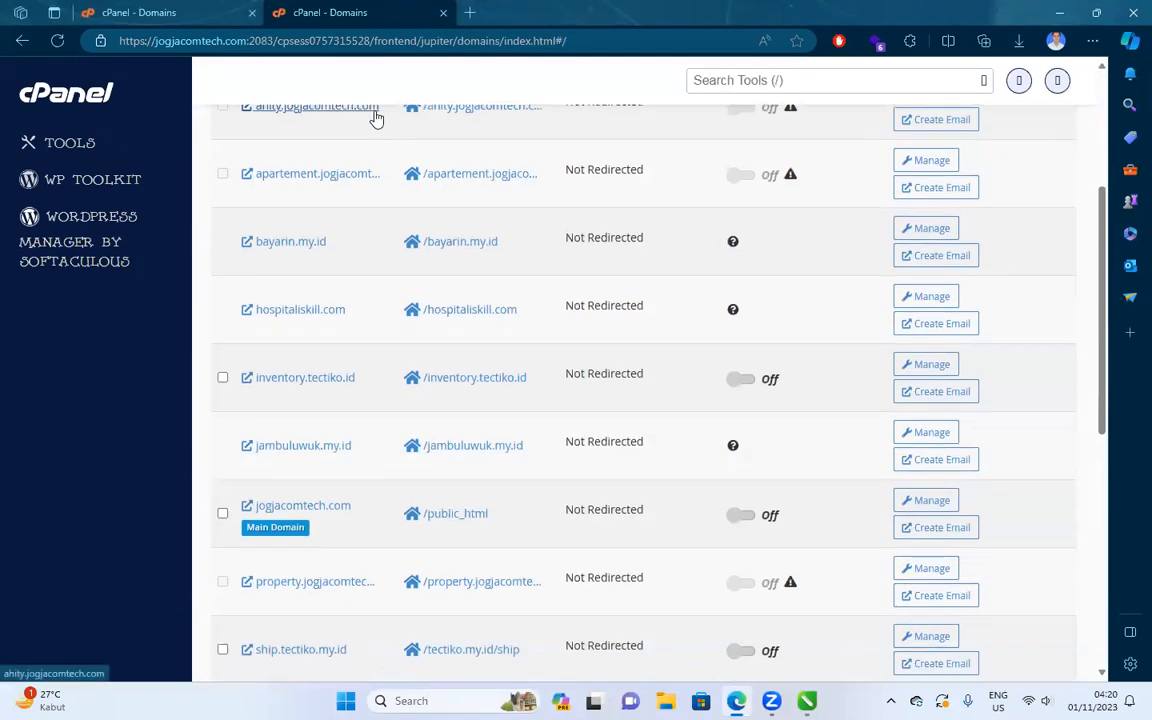
scroll(376, 119, "down", 4)
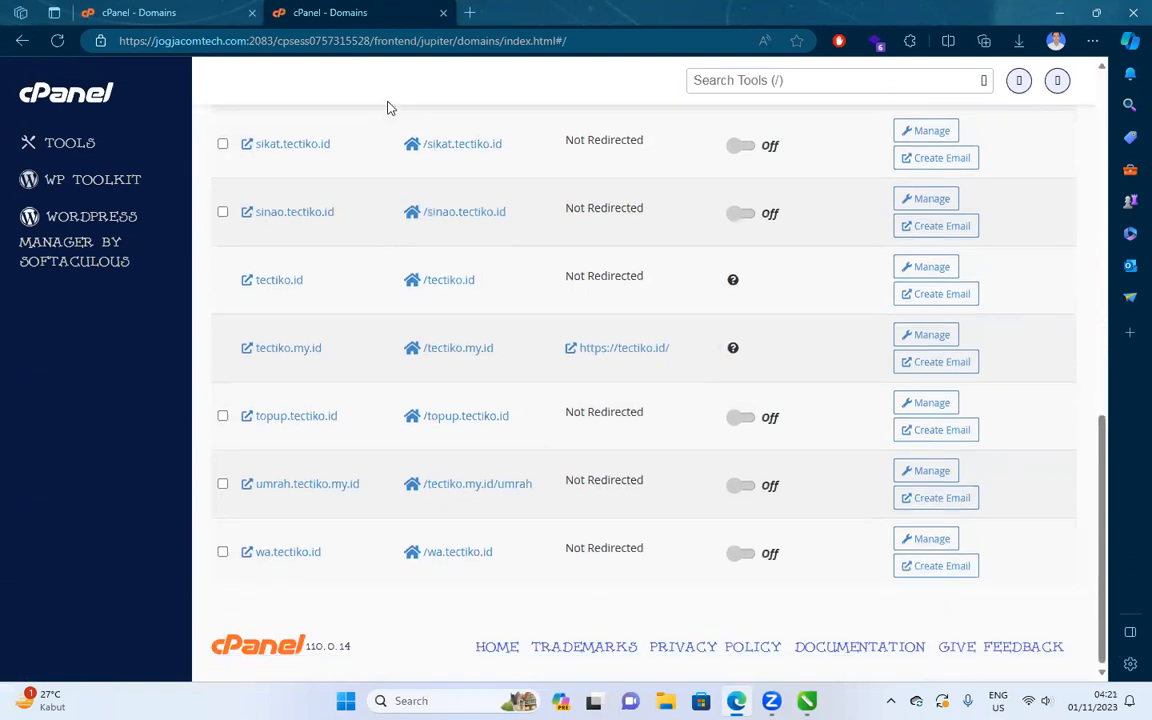
scroll(429, 206, "up", 10)
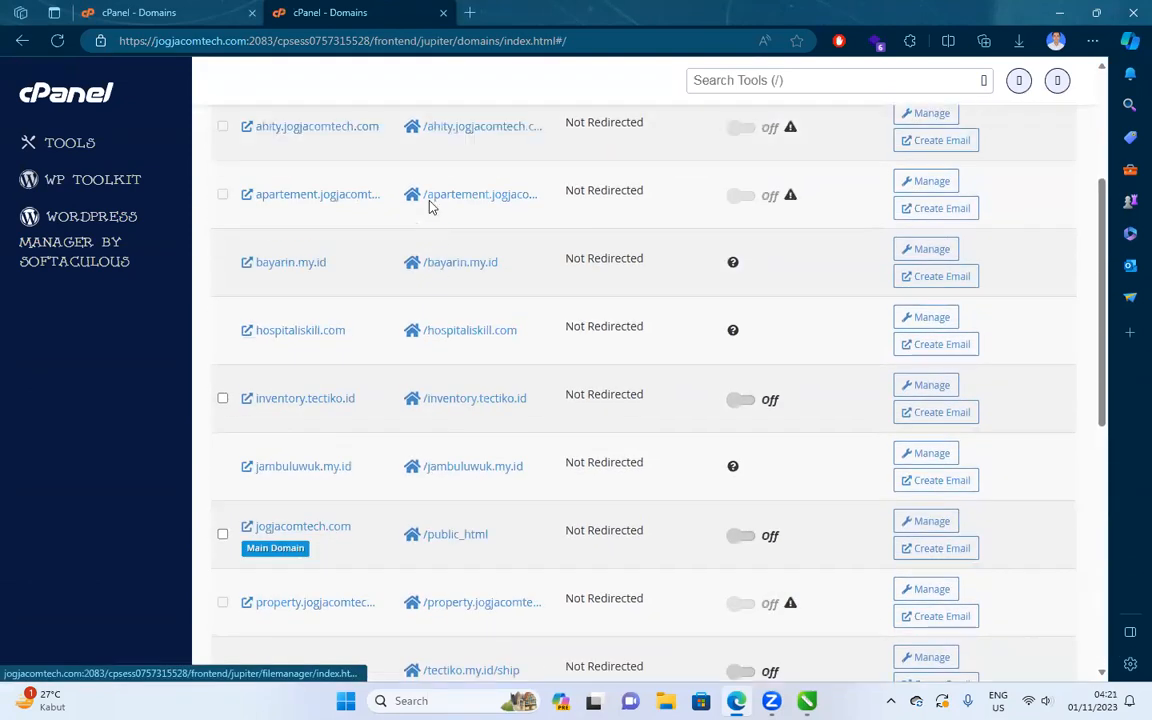
left_click(985, 303)
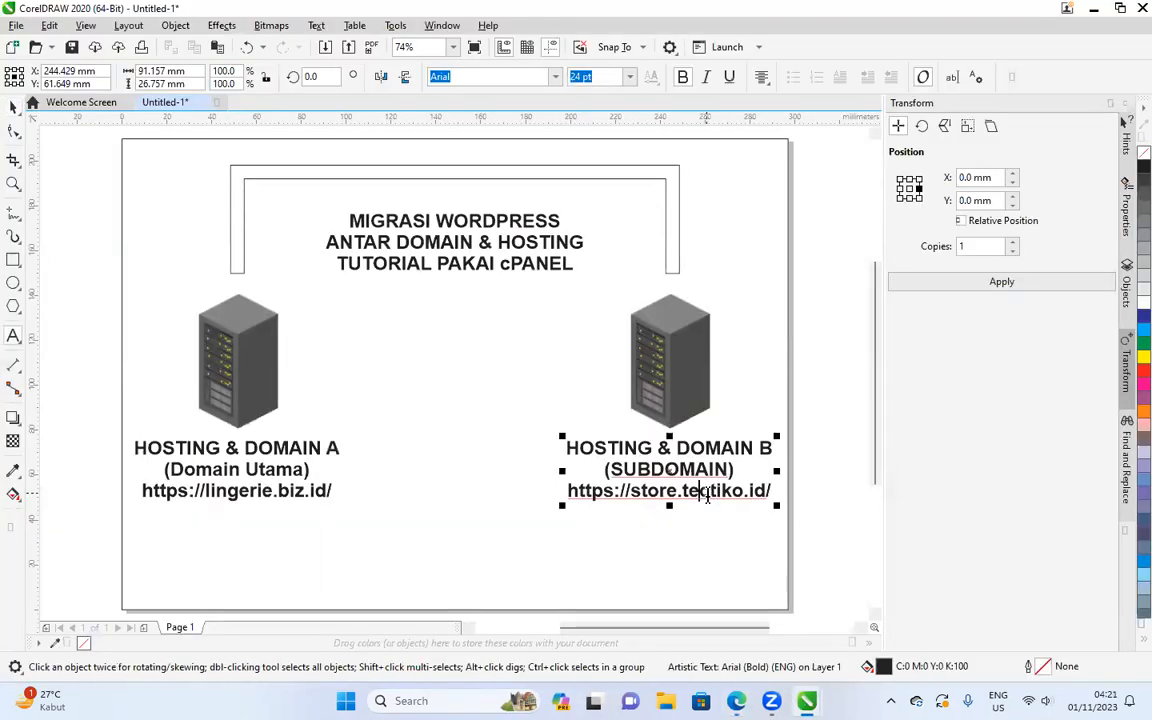
double_click(735, 491)
key("ctrl+c")
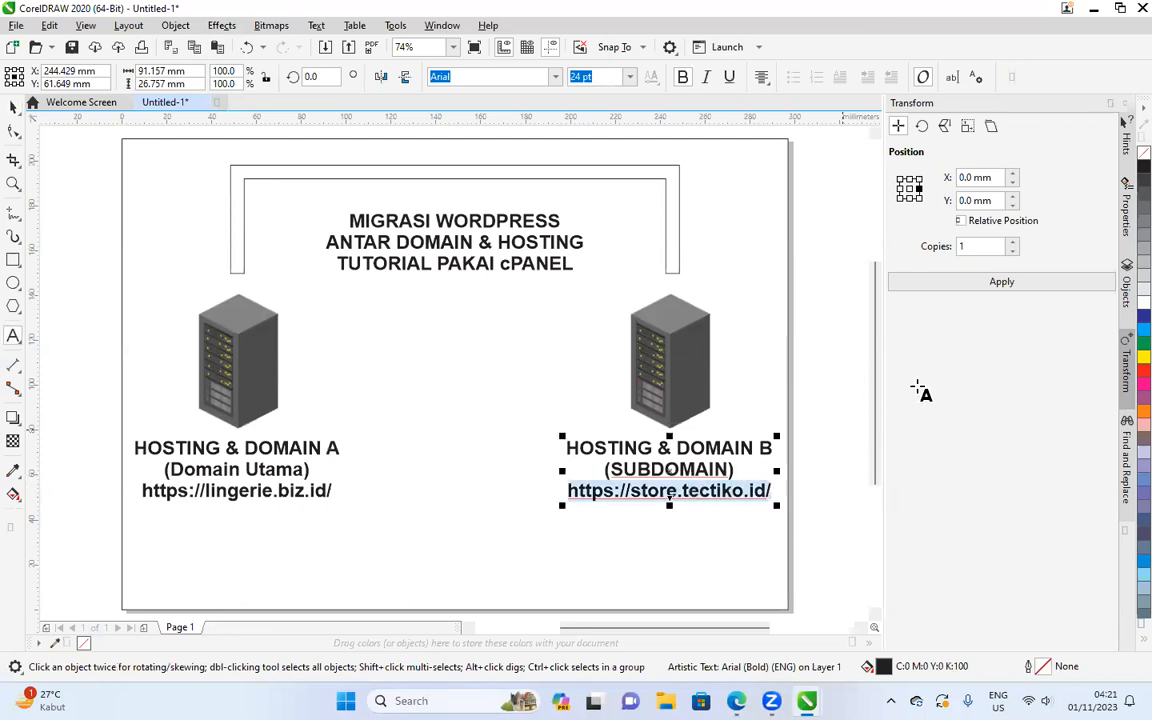
left_click(13, 107)
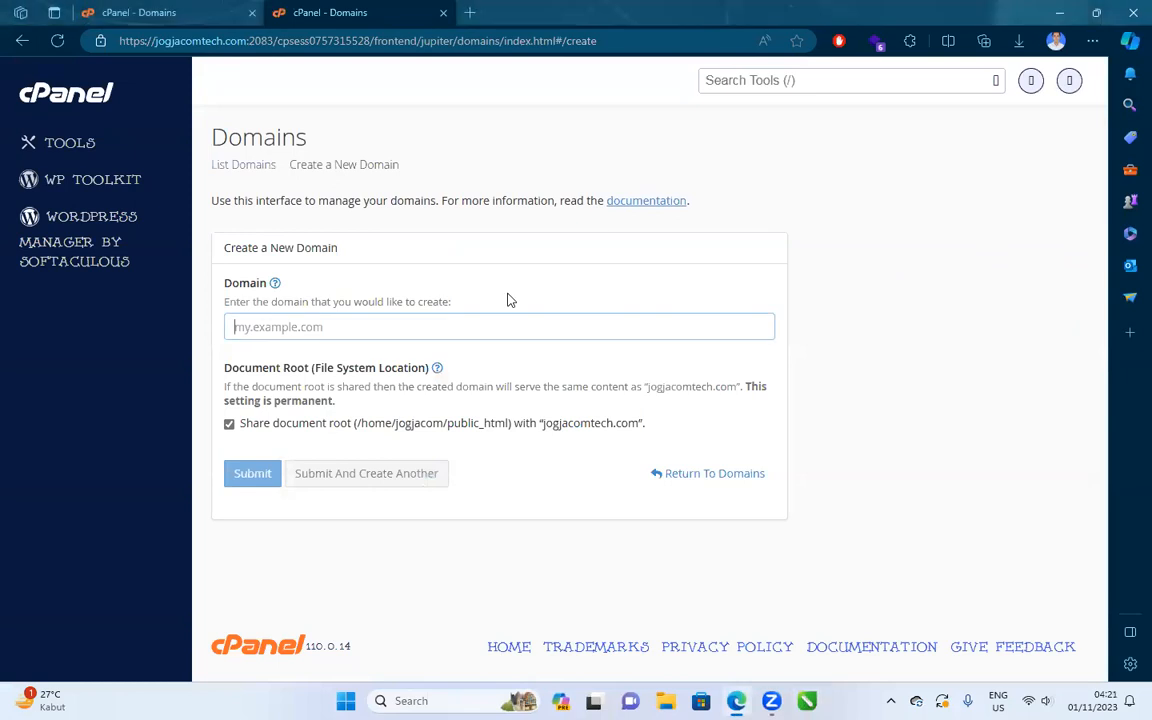
key("ctrl+v")
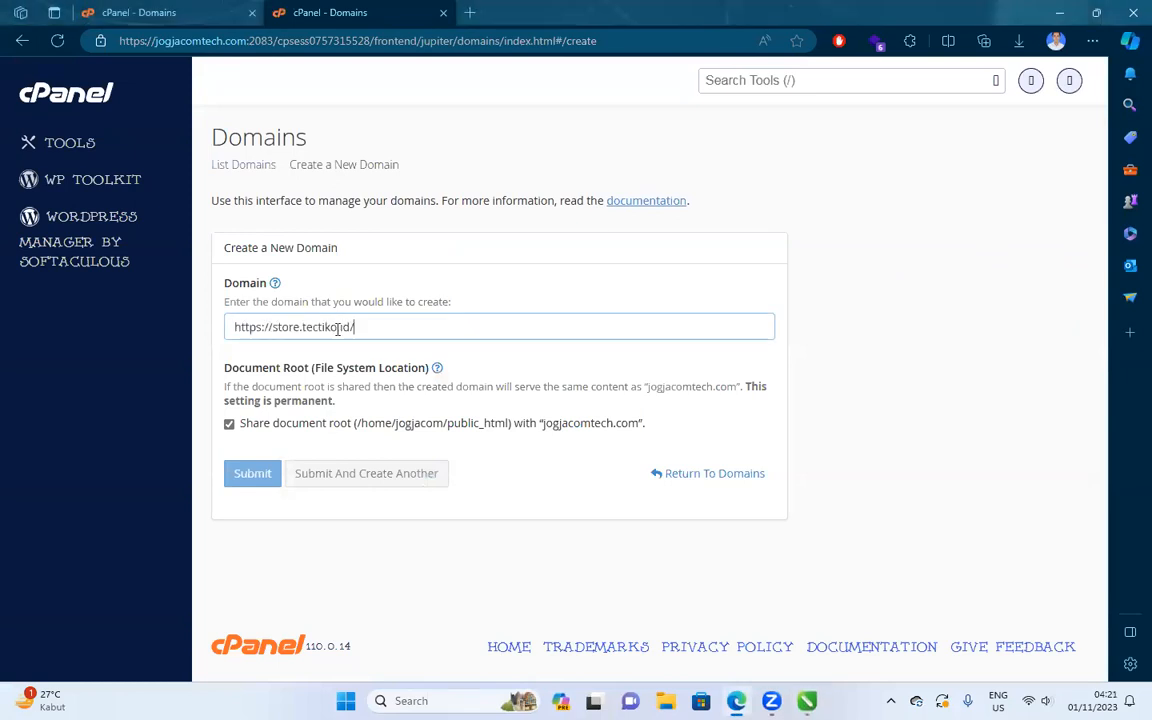
left_click(229, 442)
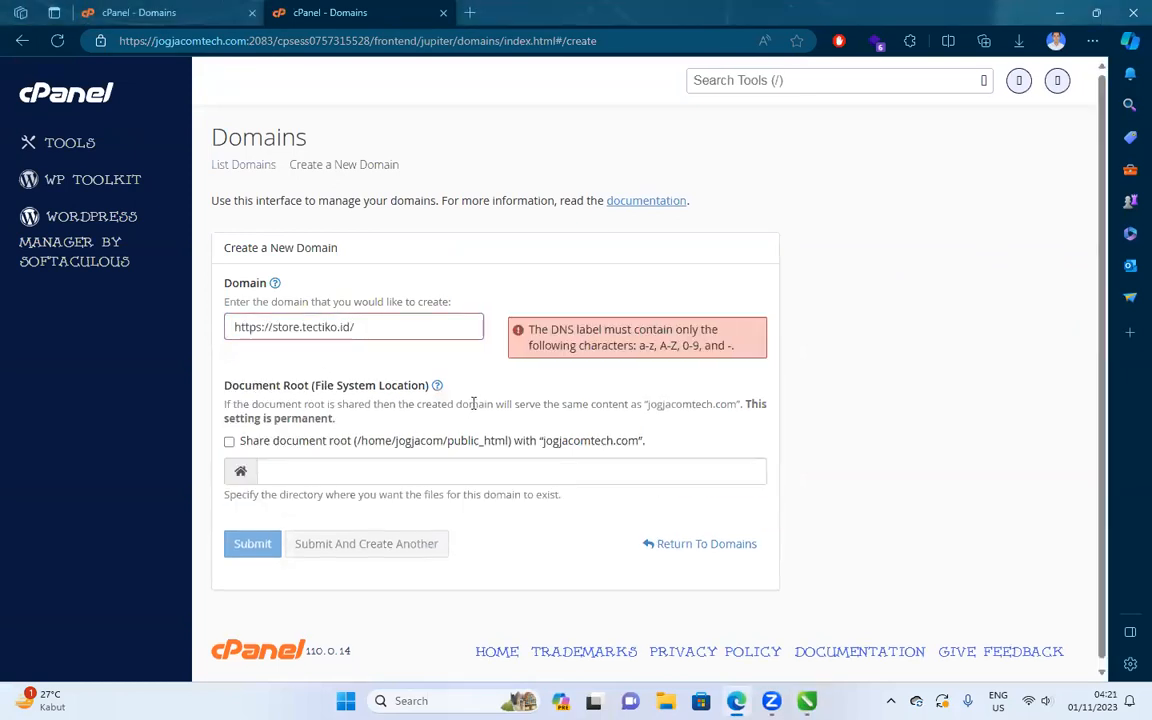
left_click(422, 468)
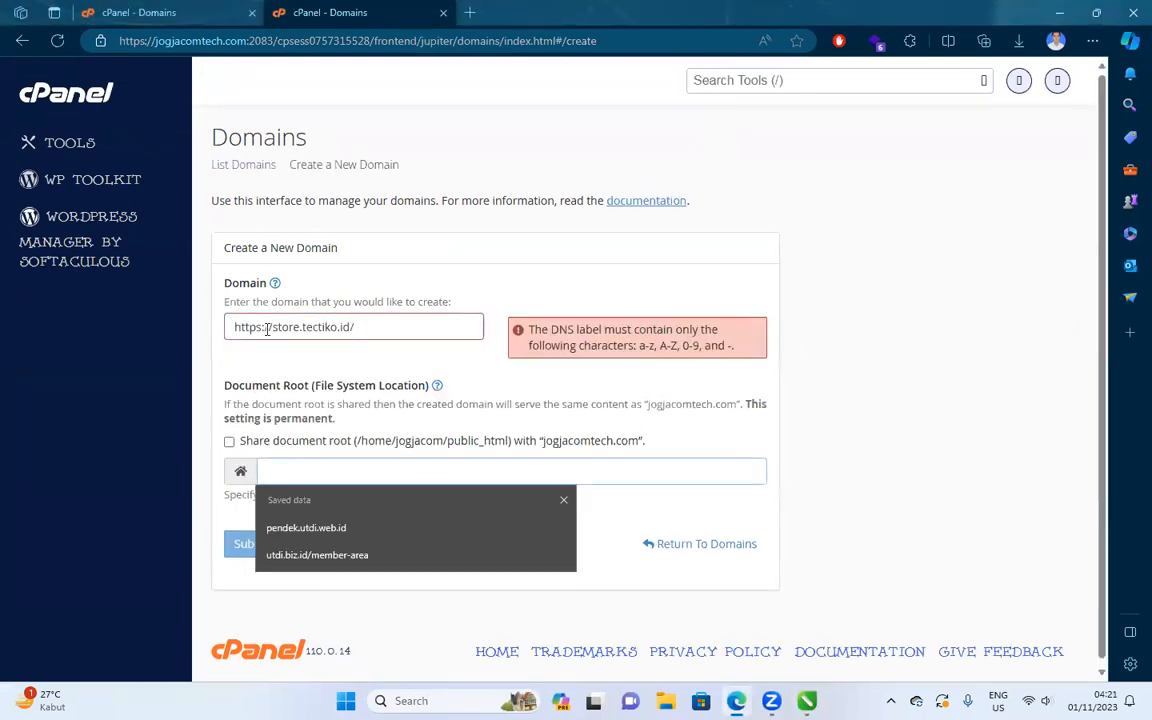
left_click_drag(276, 330, 184, 300)
key("BackSpace")
left_click(334, 331)
key("BackSpace")
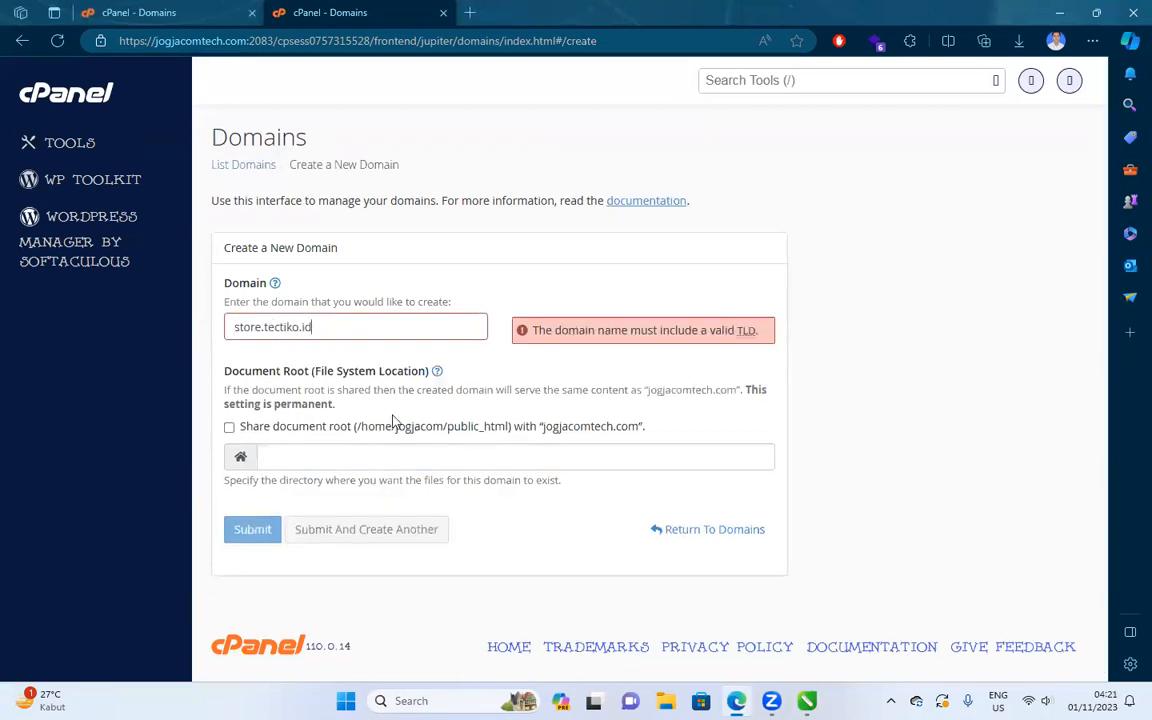
left_click(400, 456)
left_click_drag(268, 453, 440, 453)
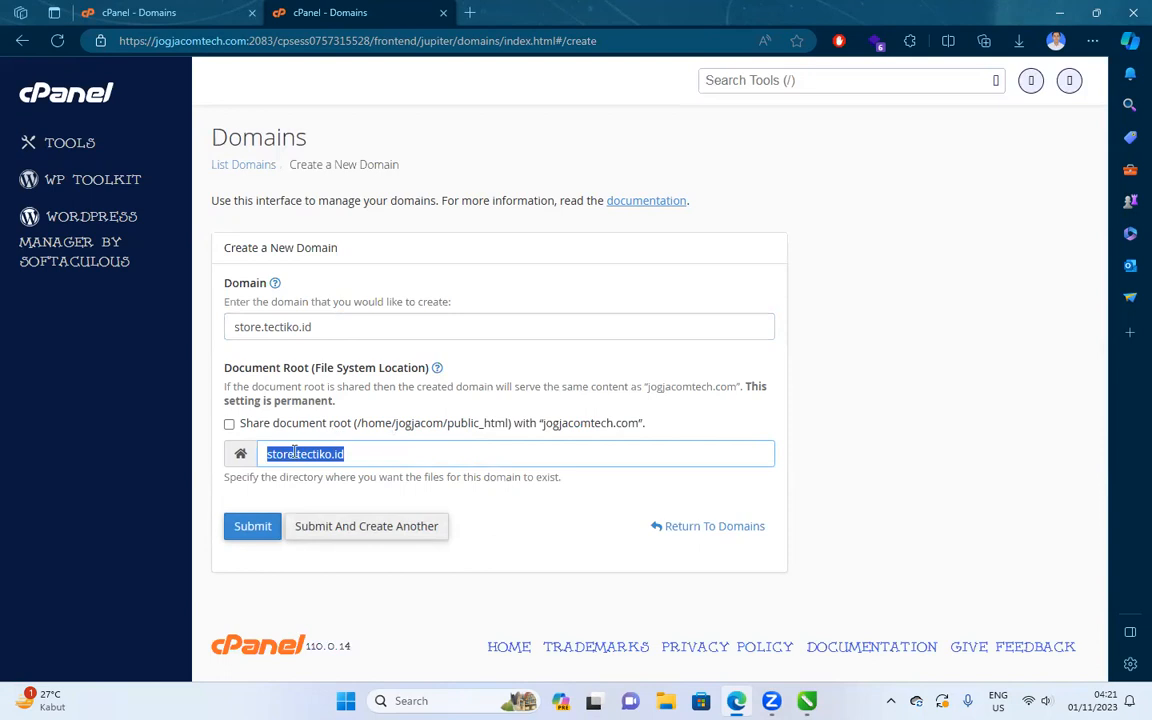
left_click(66, 93)
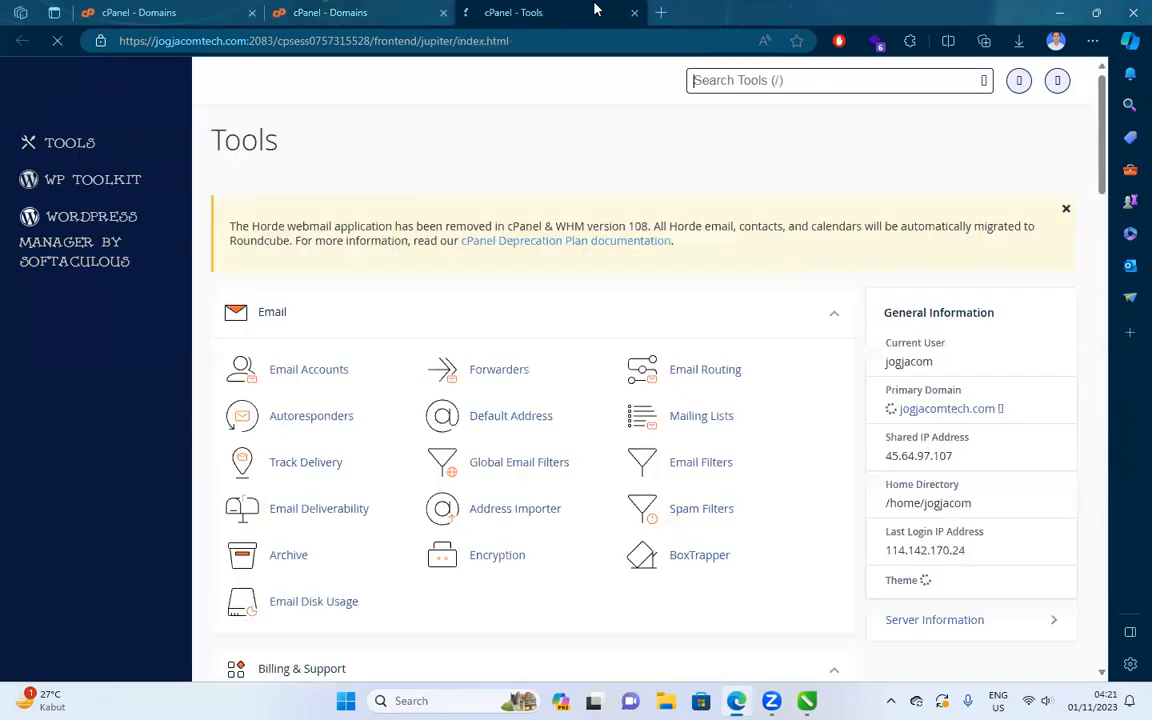
Open File Manager and browse into the tectiko.id folder.
type("file")
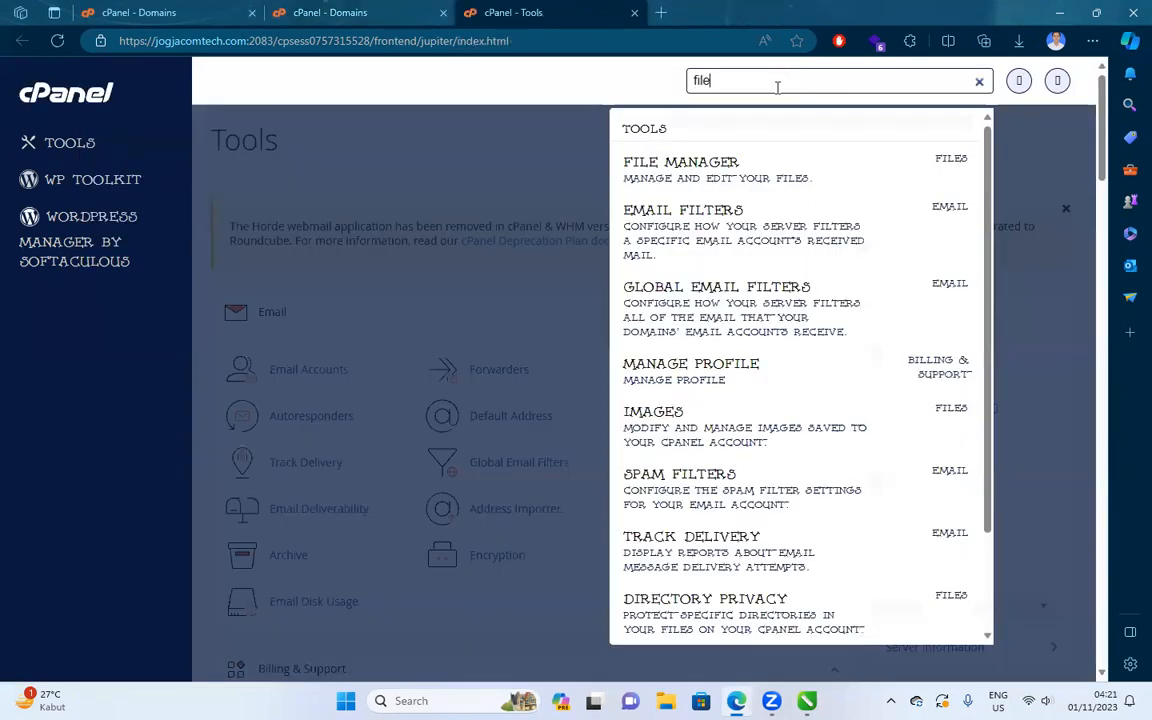
left_click(751, 155)
left_click_drag(672, 8, 520, 10)
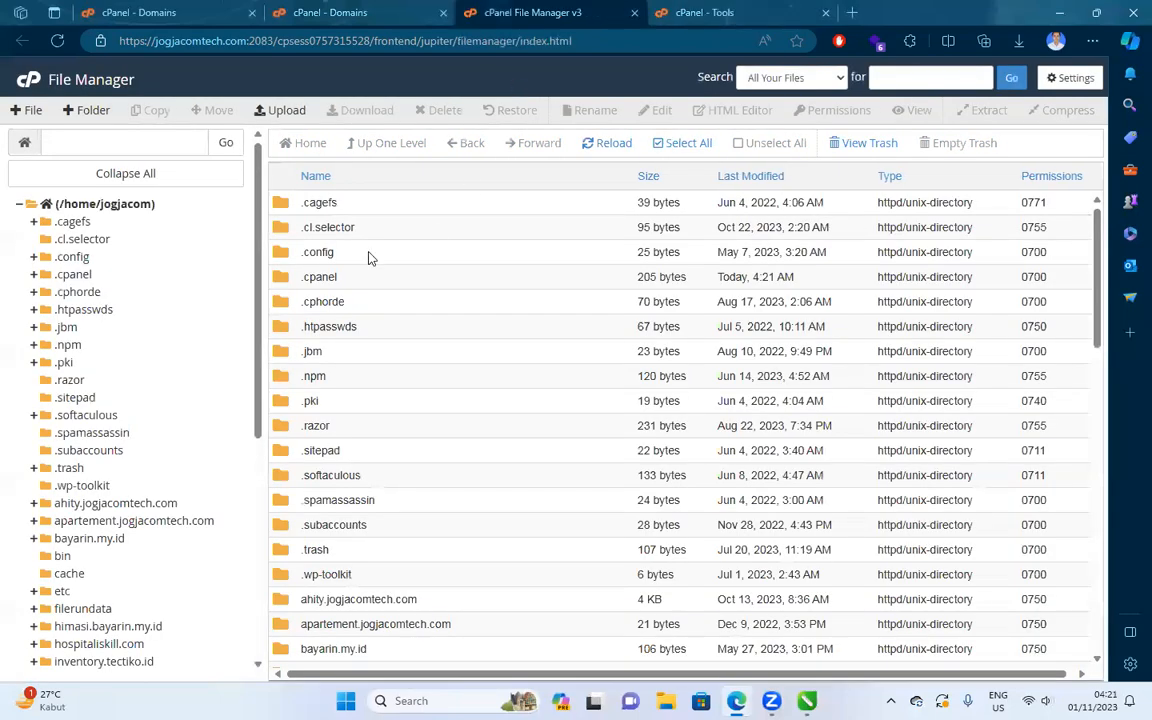
scroll(570, 355, "down", 3)
scroll(570, 355, "down", 2)
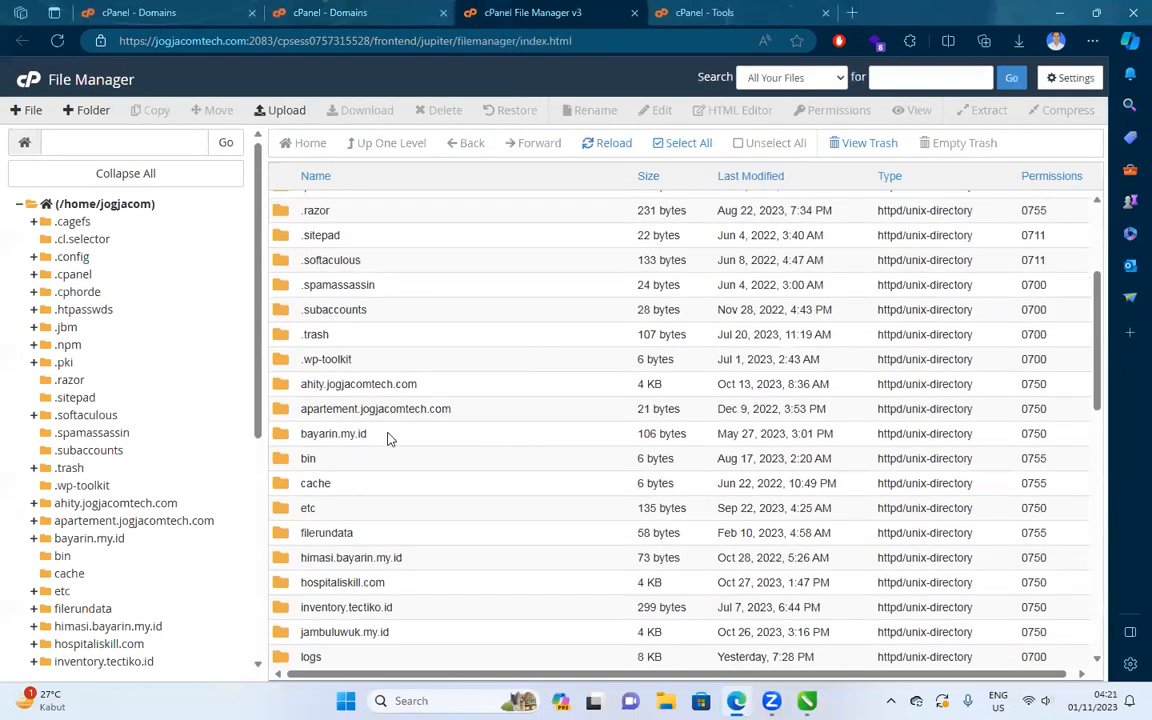
scroll(380, 500, "down", 3)
scroll(377, 484, "down", 4)
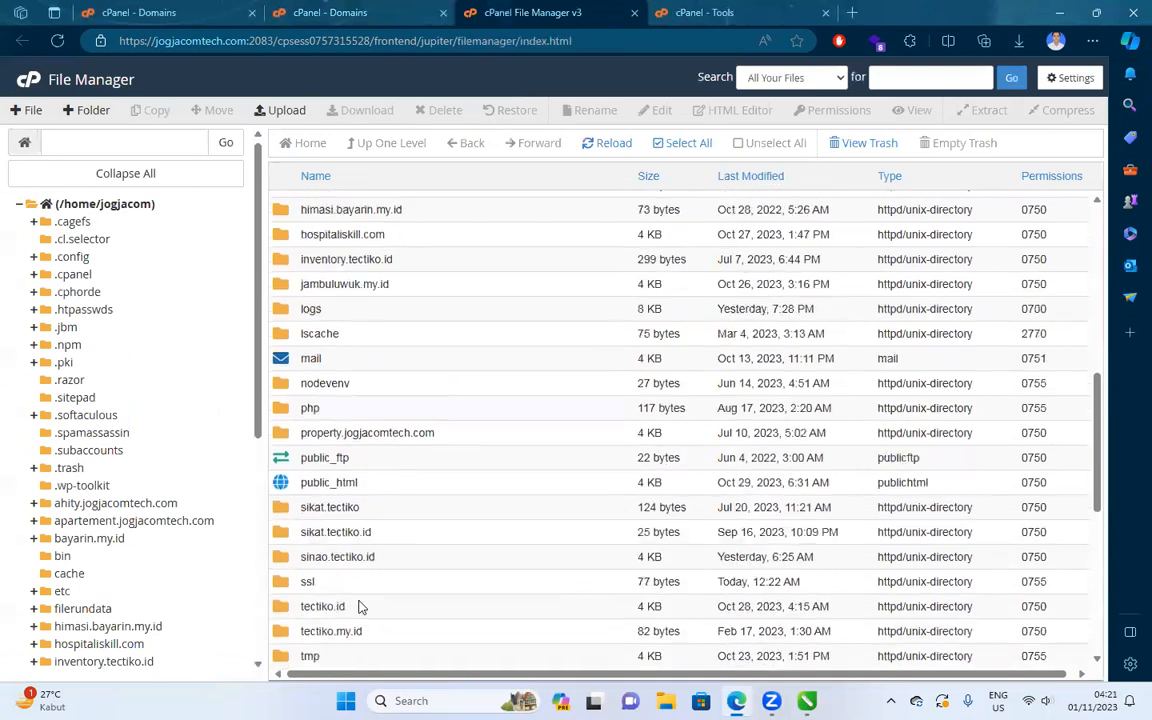
scroll(360, 560, "down", 2)
double_click(378, 530)
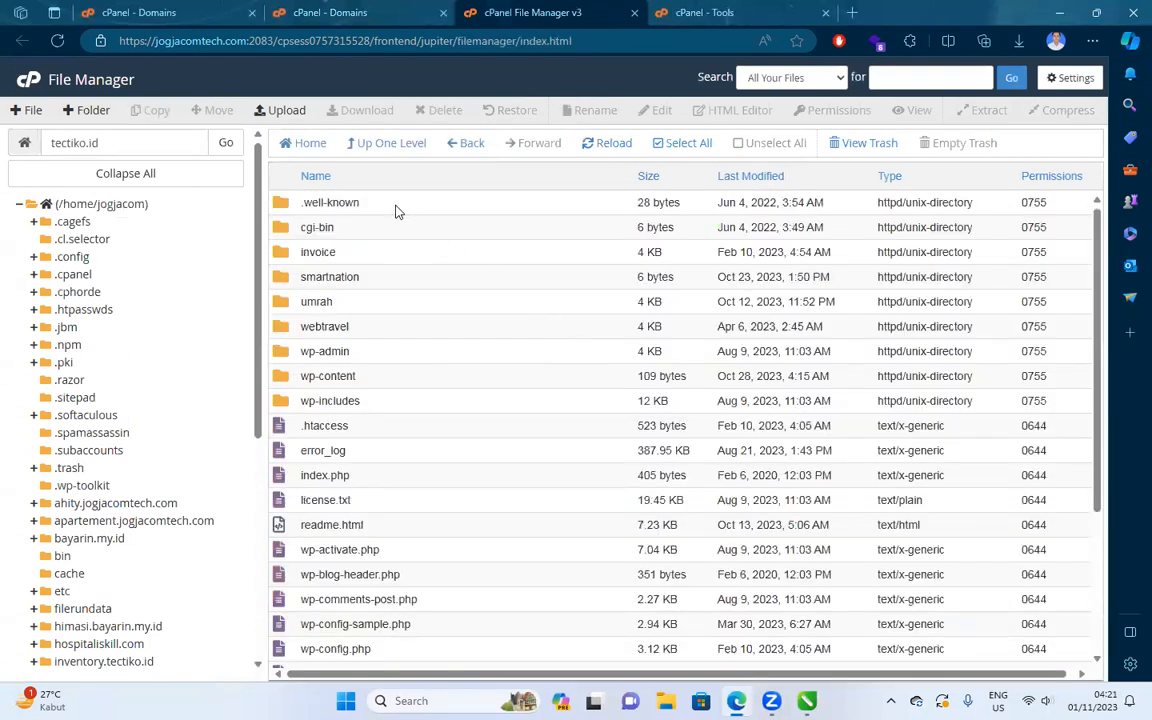
Set the new domain's document root to tectiko.id/store using the copied folder path.
left_click(398, 10)
double_click(296, 455)
left_click(425, 455)
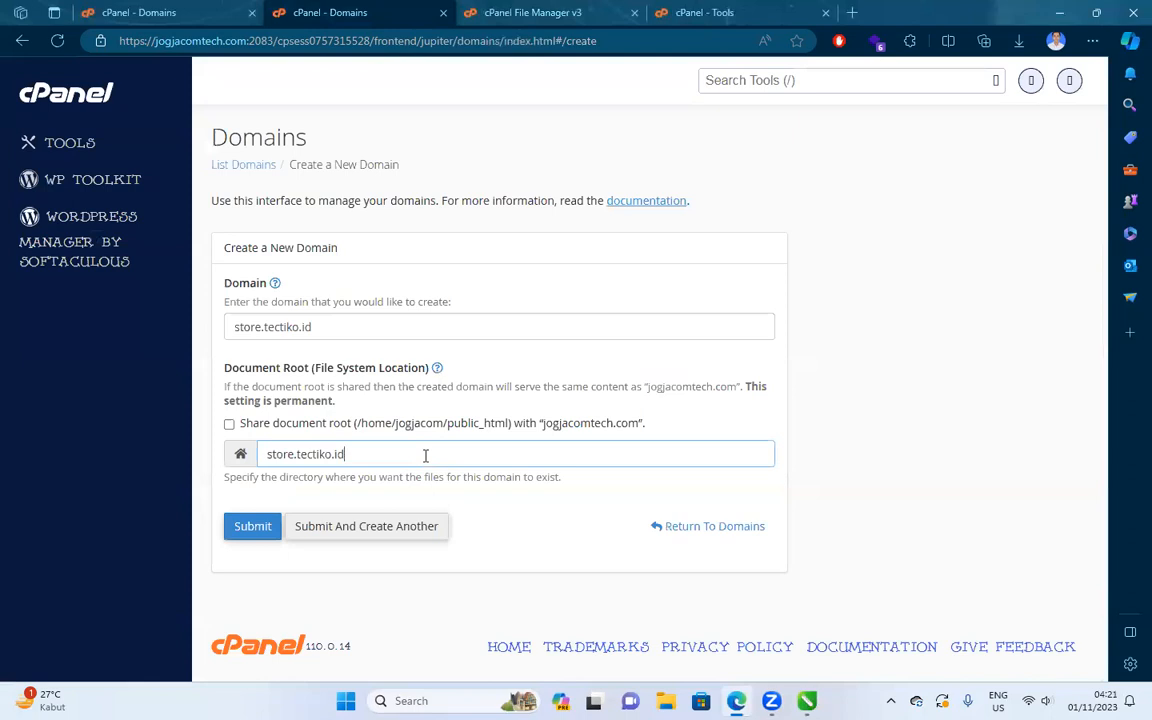
left_click(546, 10)
left_click(145, 140)
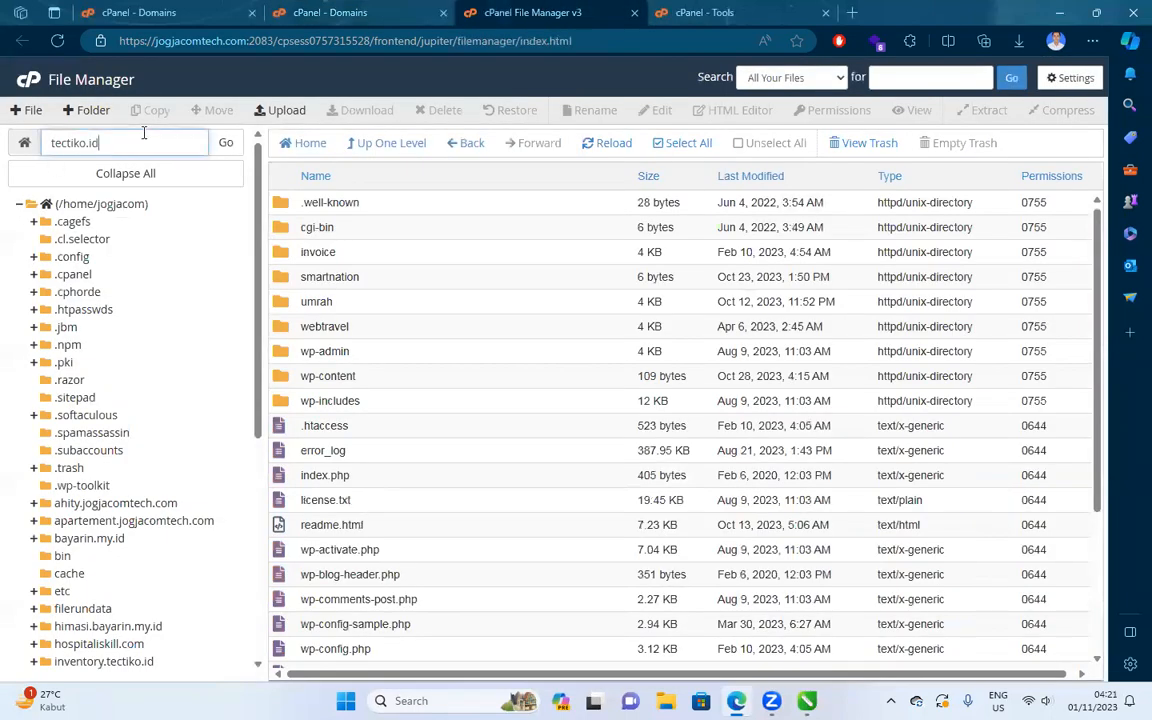
key("ctrl+c")
left_click(340, 12)
left_click(265, 454)
key("ctrl+v")
type("/")
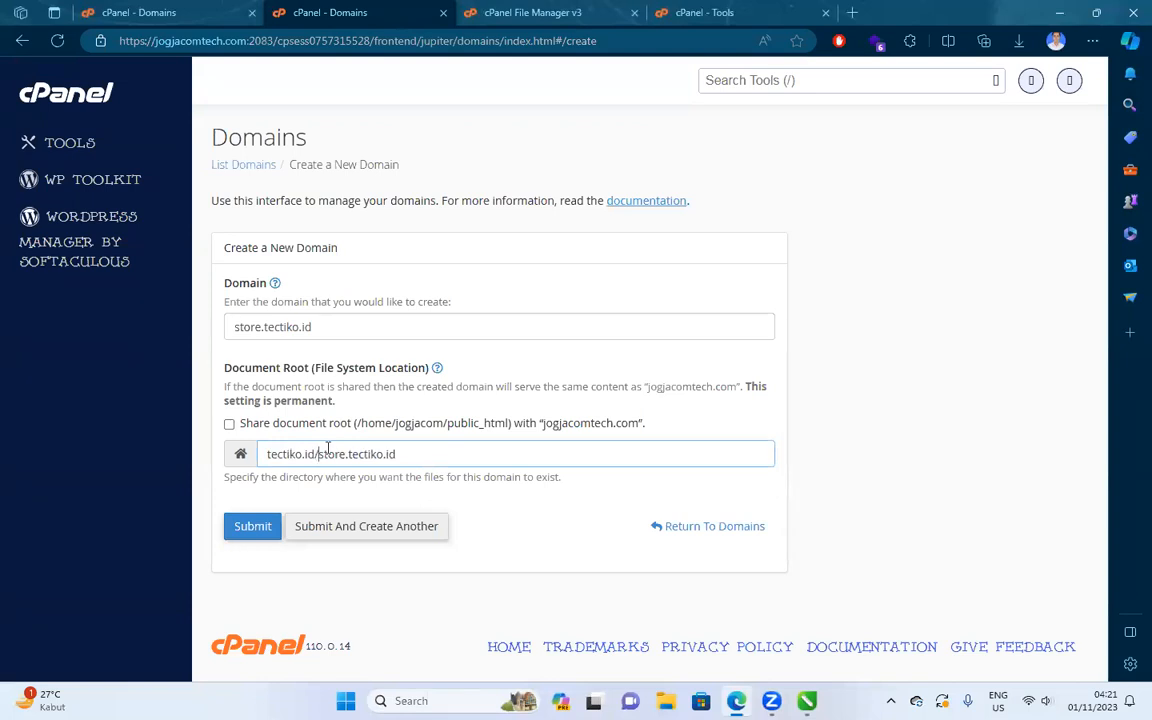
left_click(347, 454)
key("Delete")
key("Delete")
key("Delete")
key("Delete")
key("Delete")
key("Delete")
key("Delete")
key("Delete")
key("Delete")
key("Delete")
key("Delete")
Submit the store.tectiko.id domain and wait for creation to finish.
left_click(265, 538)
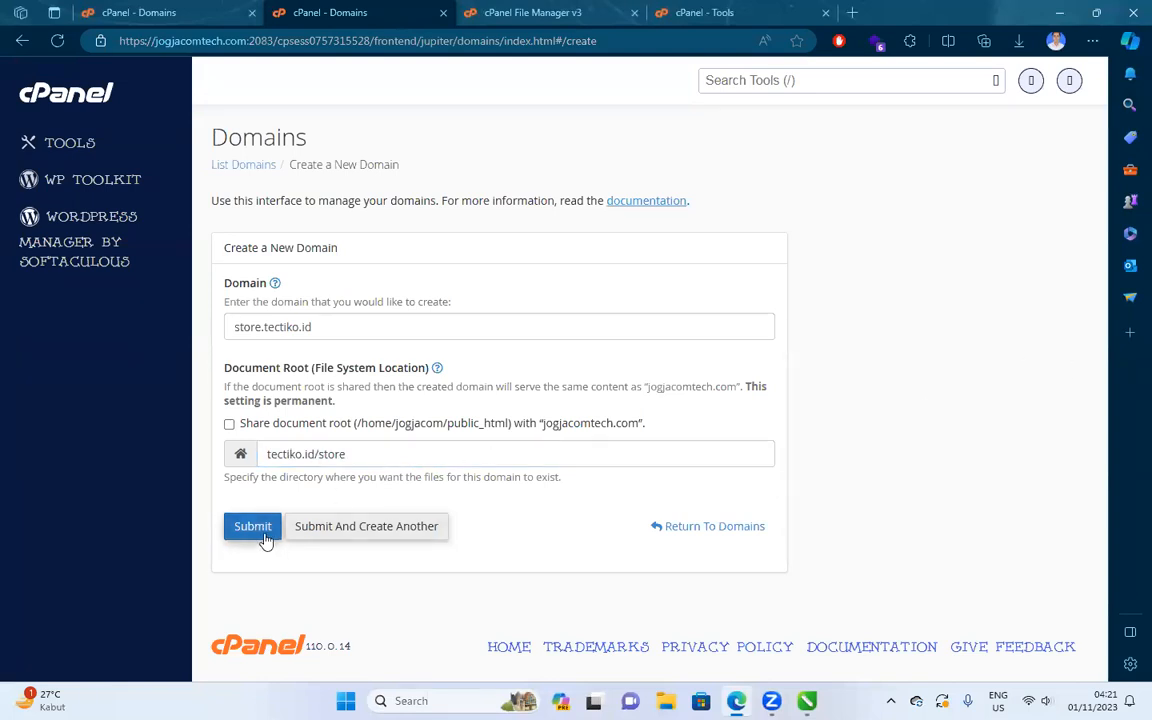
left_click(606, 8)
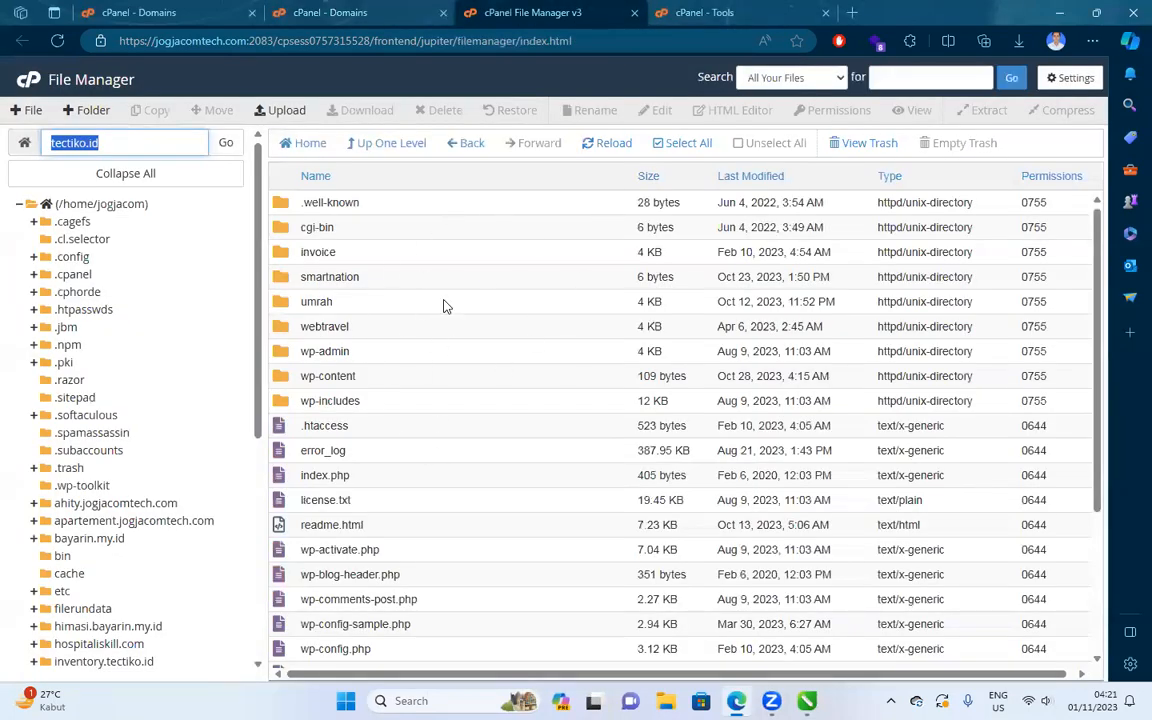
left_click(337, 14)
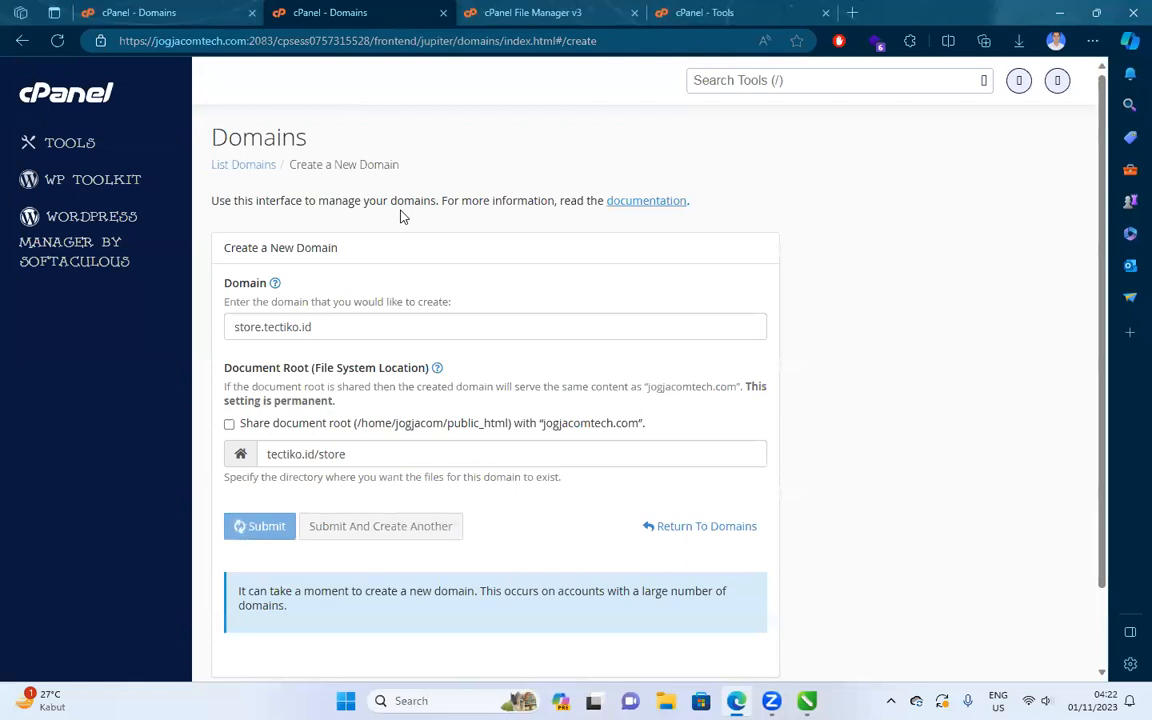
left_click(747, 13)
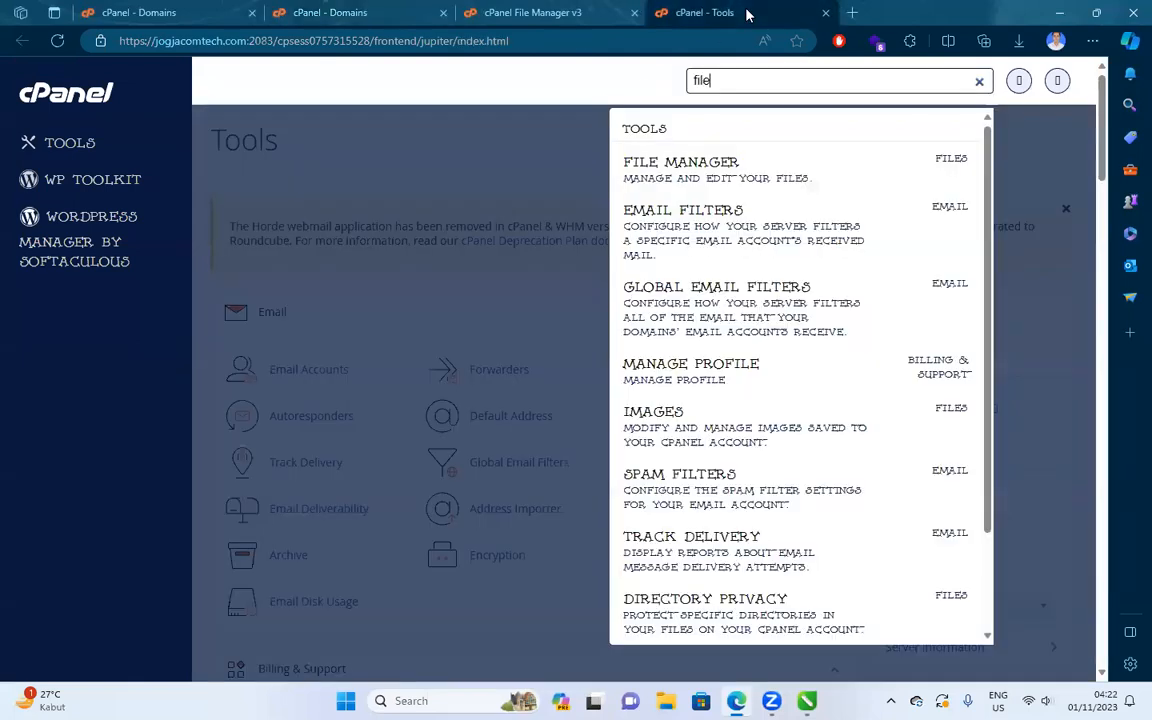
left_click(352, 13)
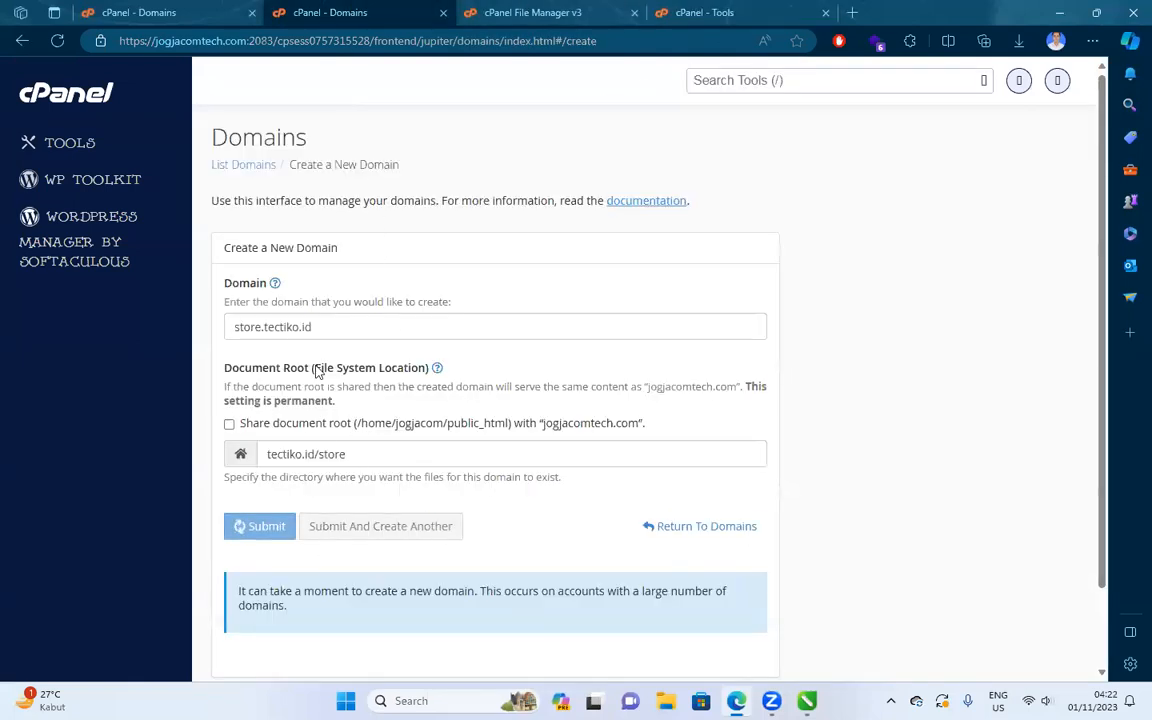
scroll(337, 252, "down", 4)
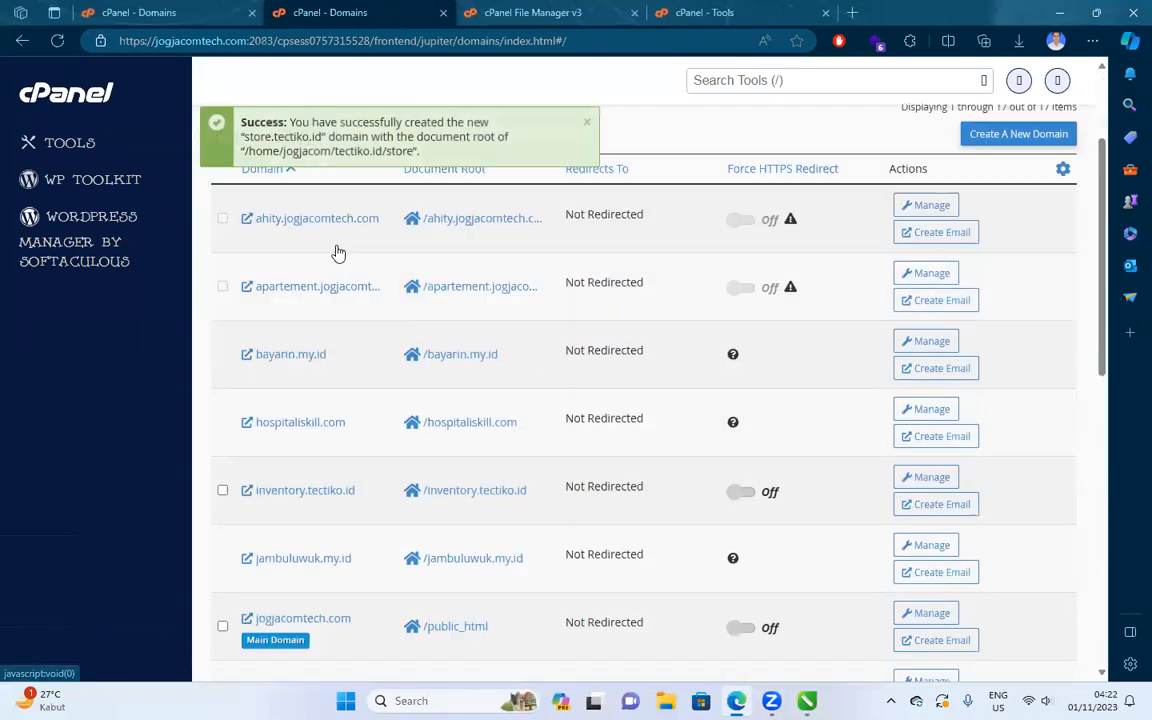
scroll(297, 556, "down", 3)
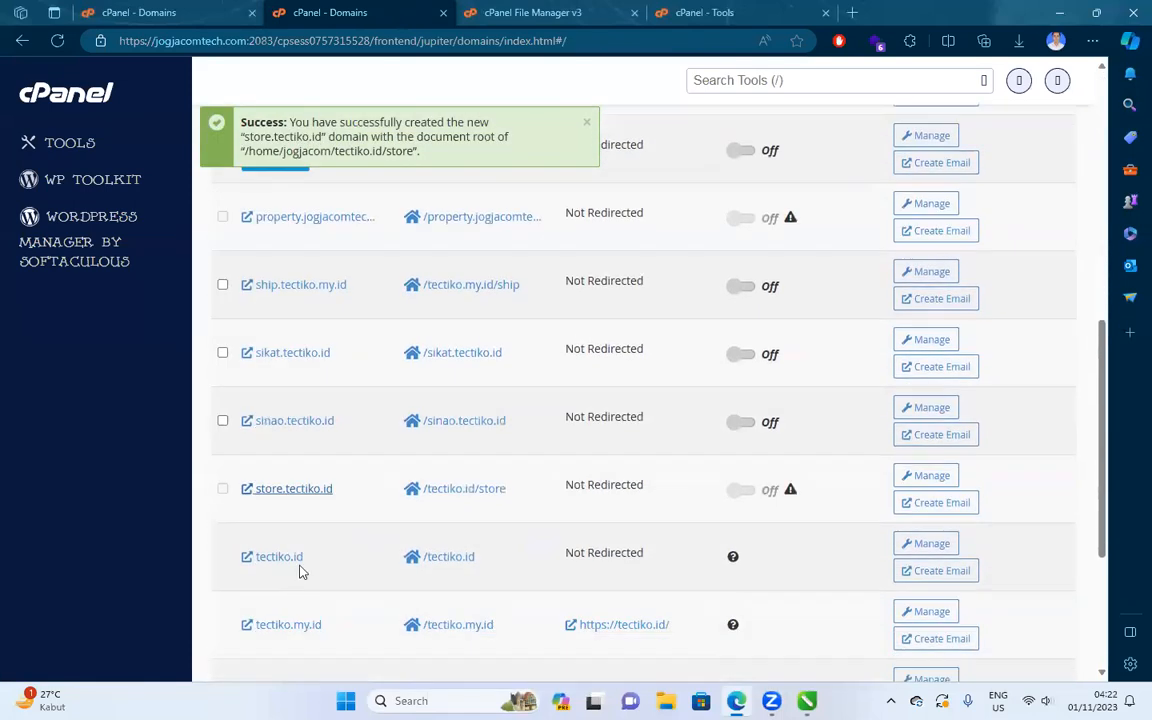
Open store.tectiko.id in a new tab to confirm it shows the default placeholder page.
right_click(300, 478)
left_click(442, 214)
left_click(505, 12)
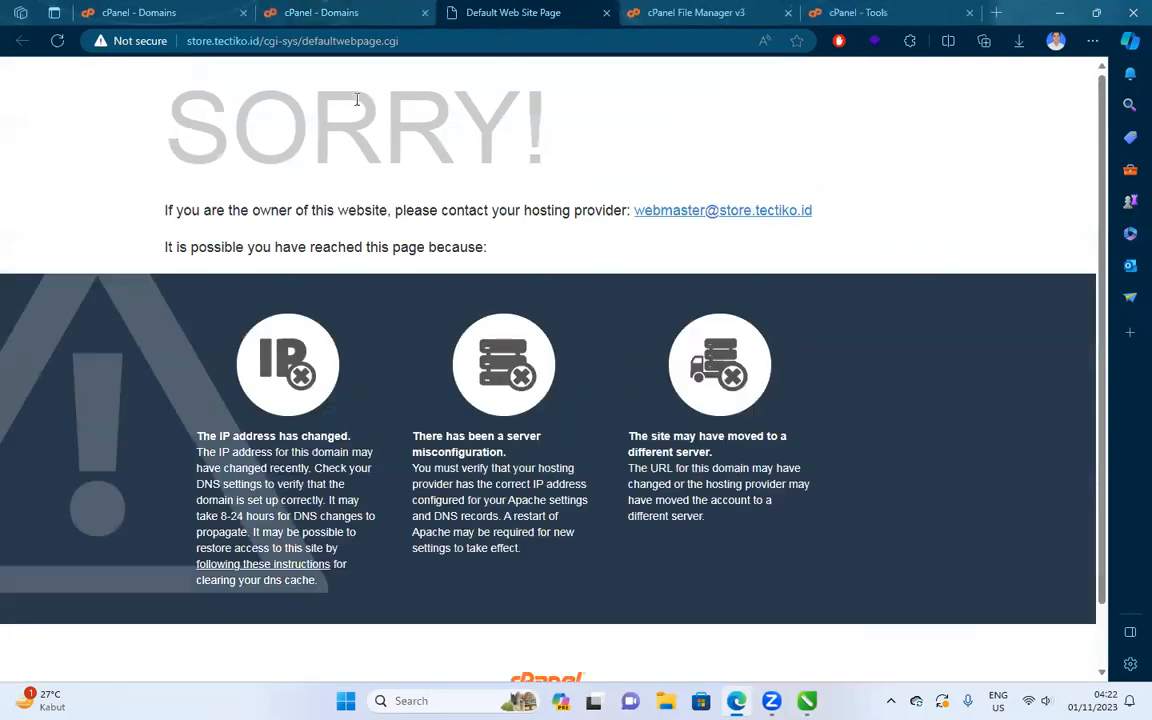
left_click(349, 12)
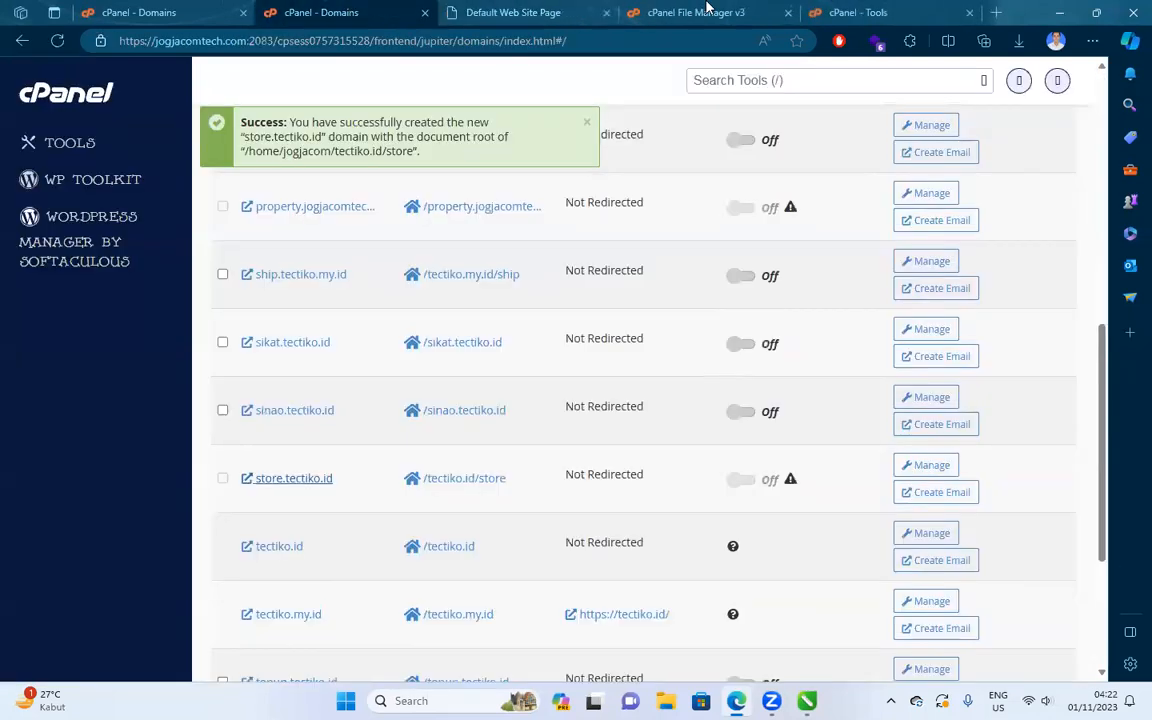
left_click(766, 80)
Open Let's Encrypt SSL and start issuing for store.tectiko.id on page 2.
type("ss")
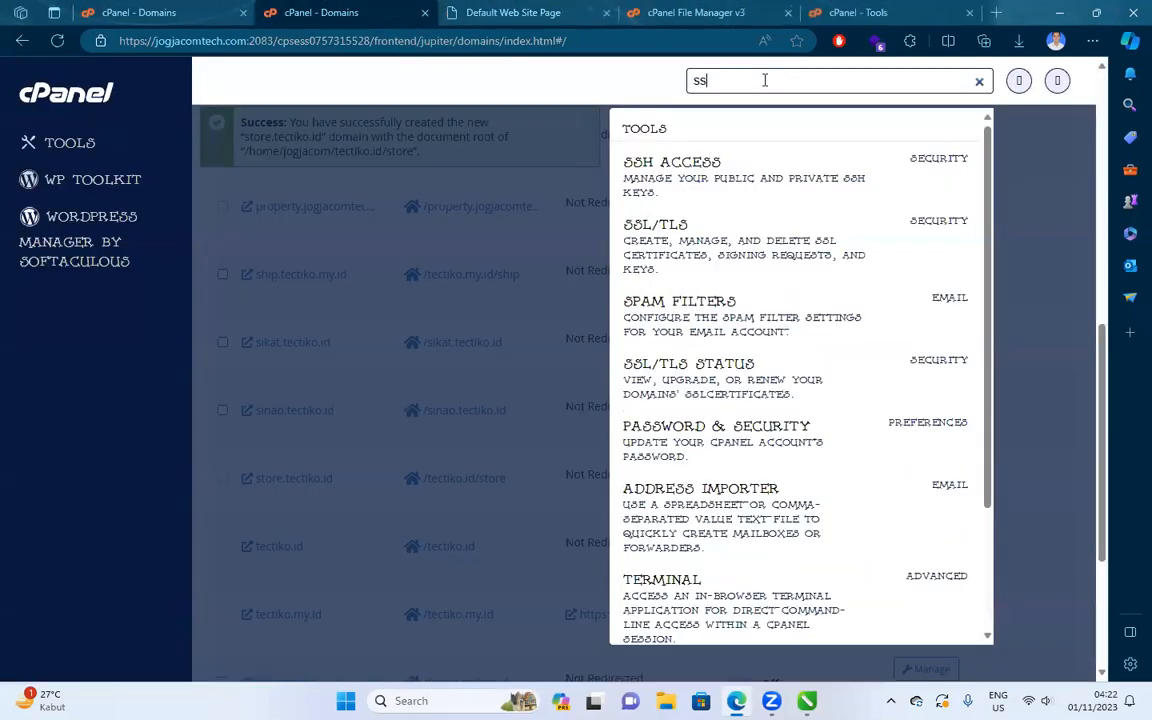
type("l")
left_click(785, 185)
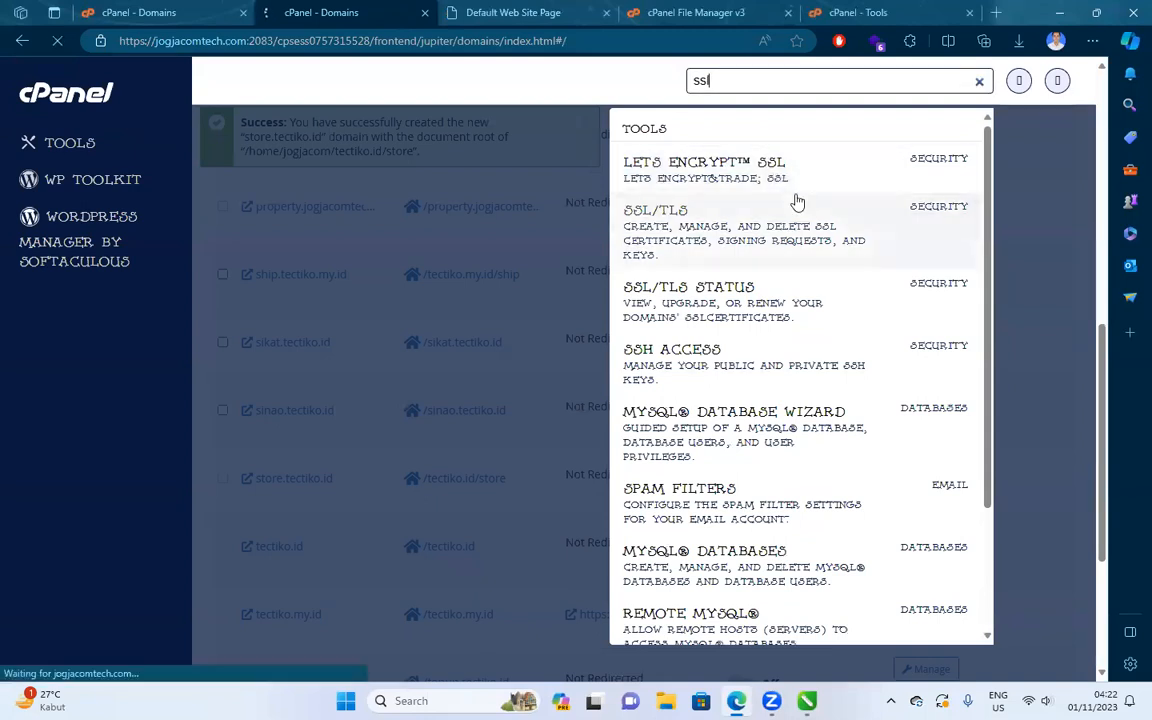
scroll(491, 296, "down", 15)
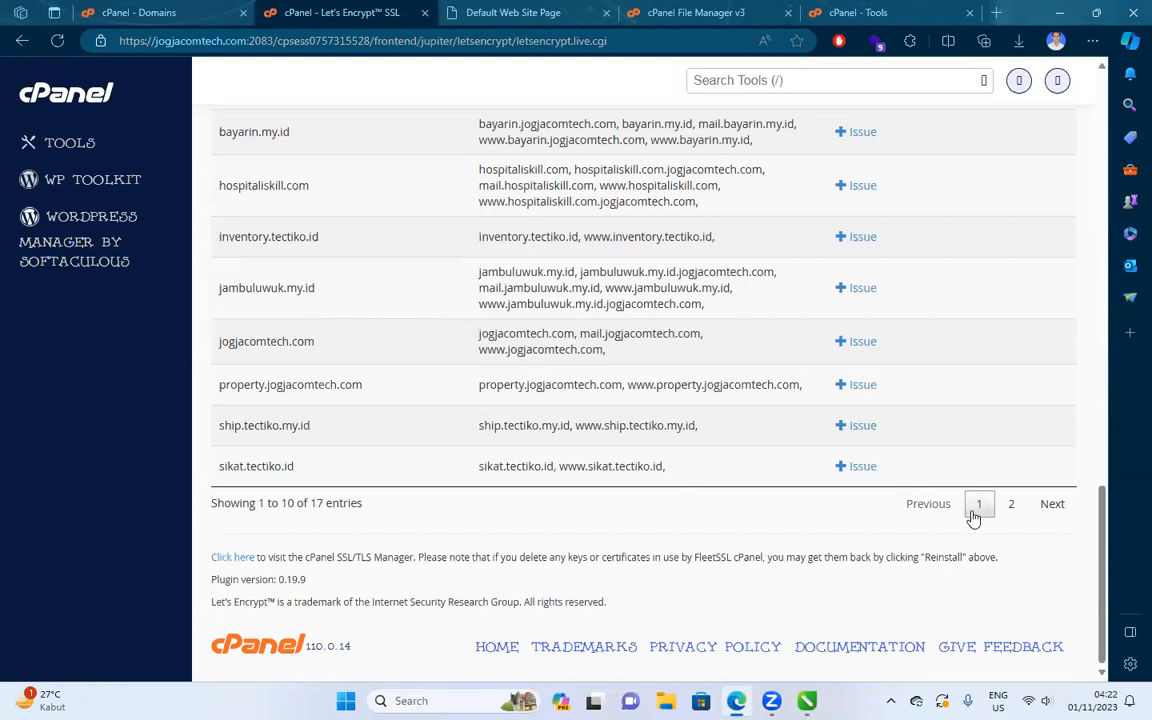
left_click(1010, 504)
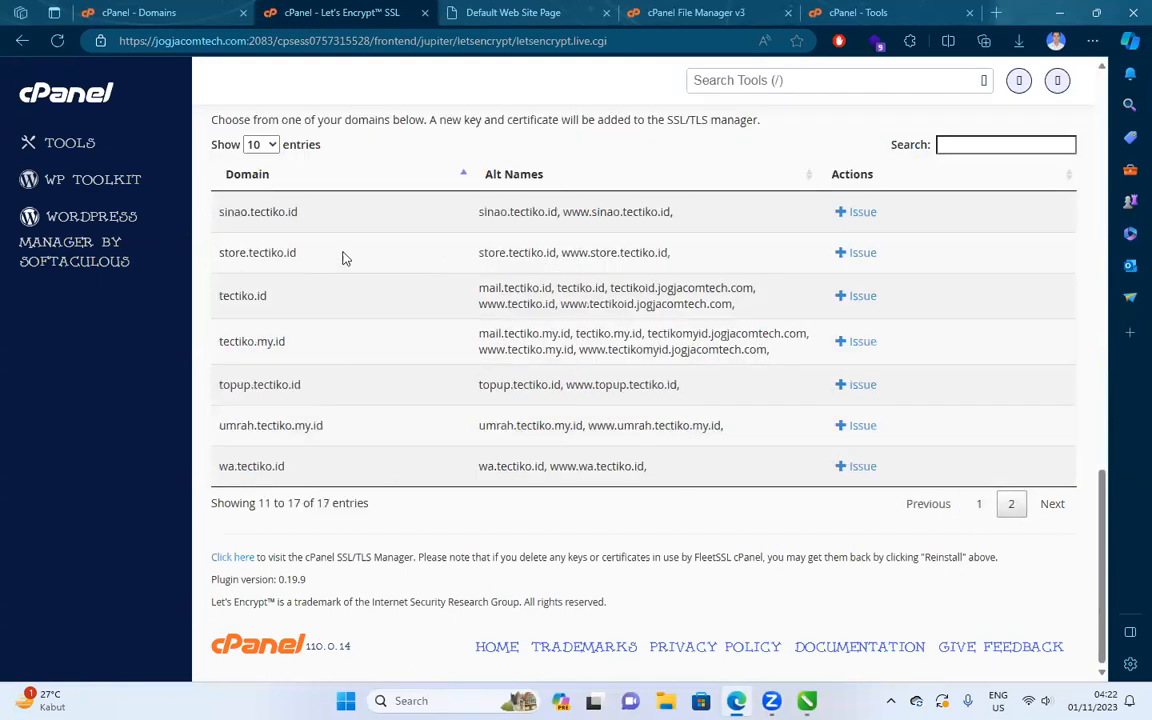
left_click(856, 252)
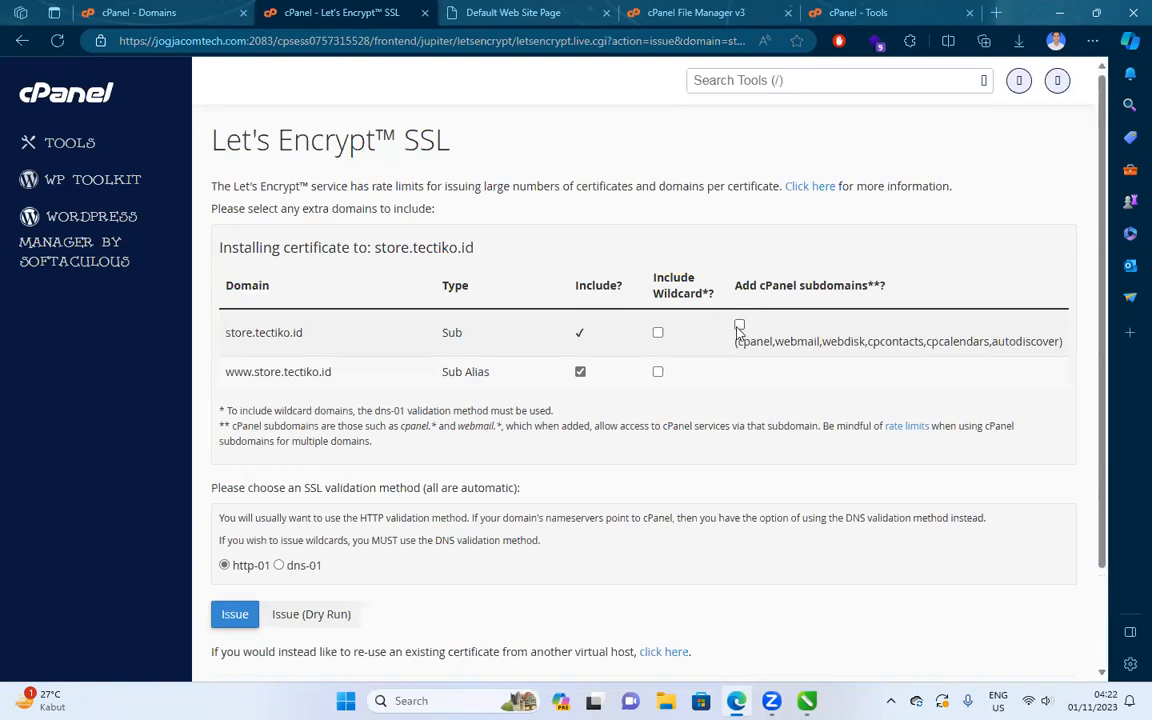
left_click_drag(338, 371, 222, 372)
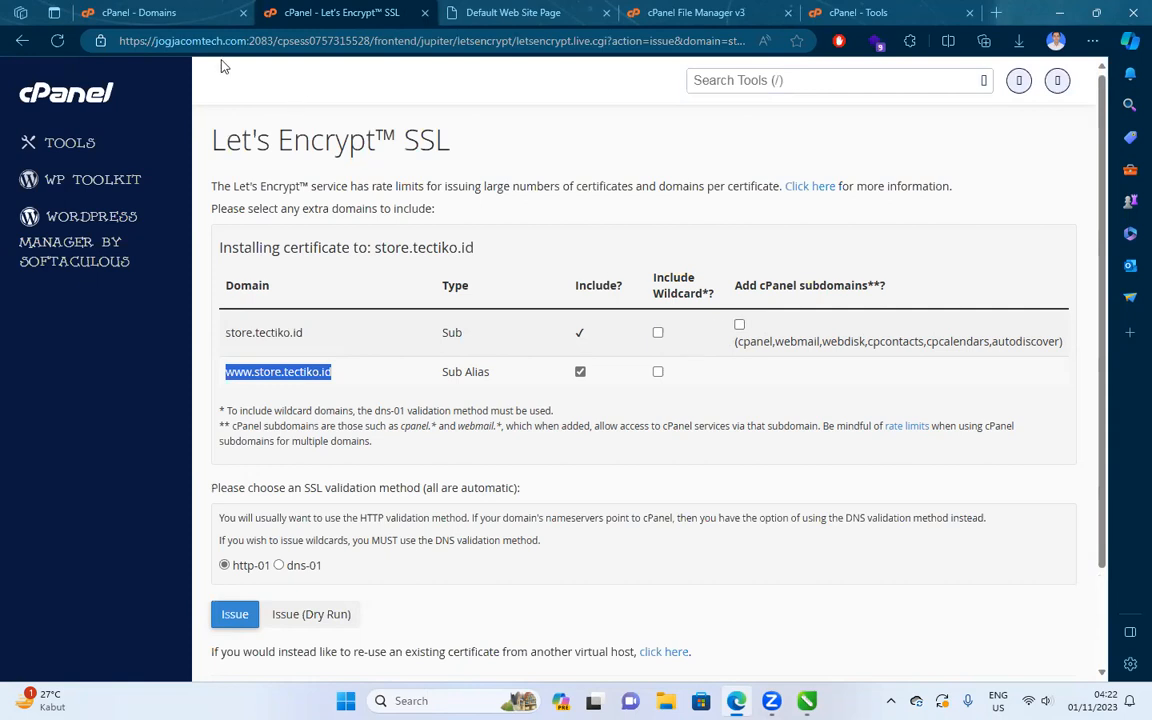
left_click(241, 43)
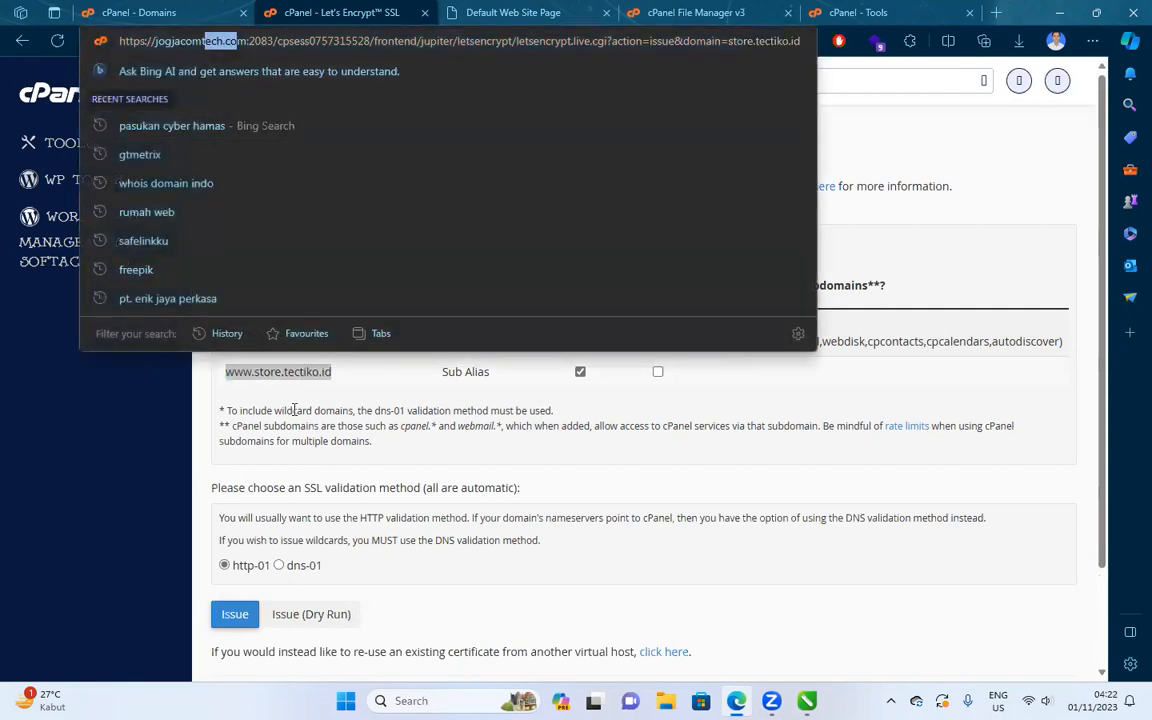
left_click(314, 392)
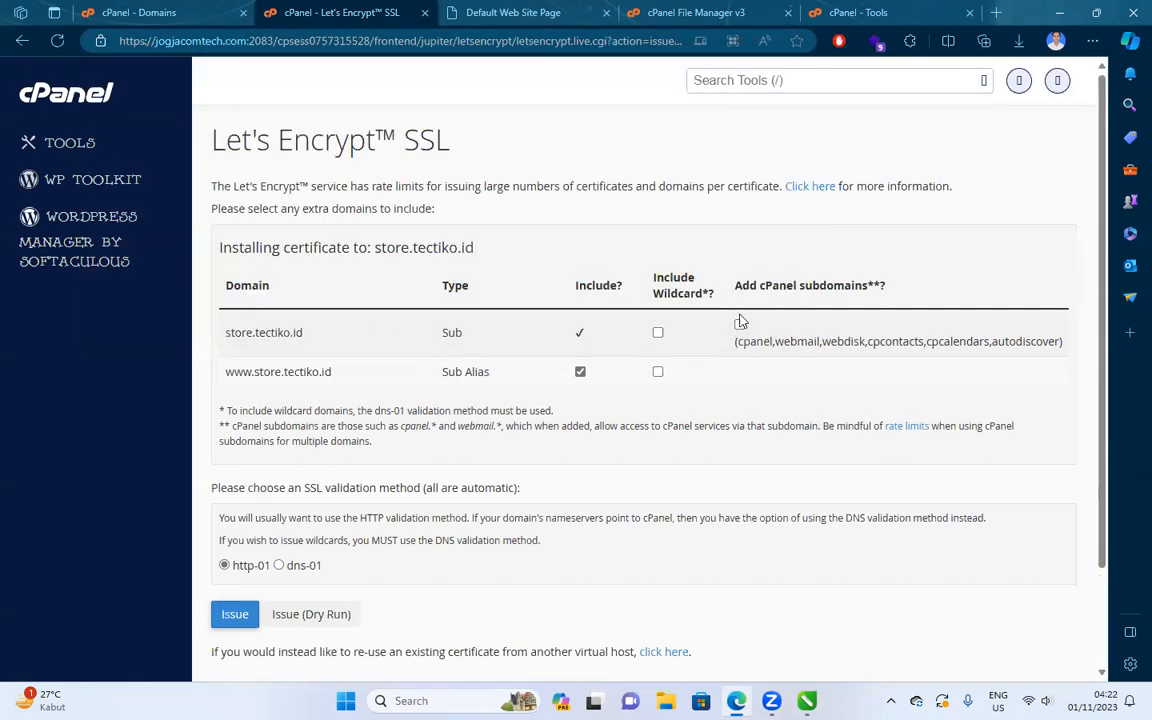
left_click(236, 614)
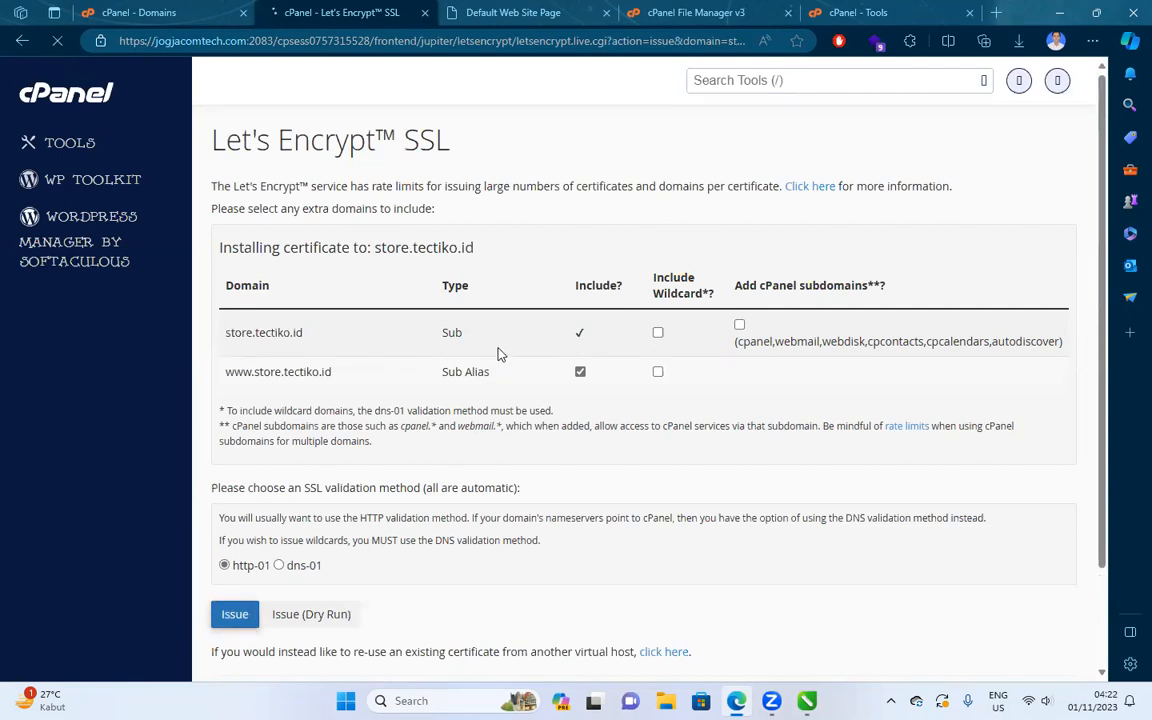
left_click(622, 328)
left_click(512, 13)
Reload store.tectiko.id and trim its address back to the site root.
left_click(465, 51)
key("Return")
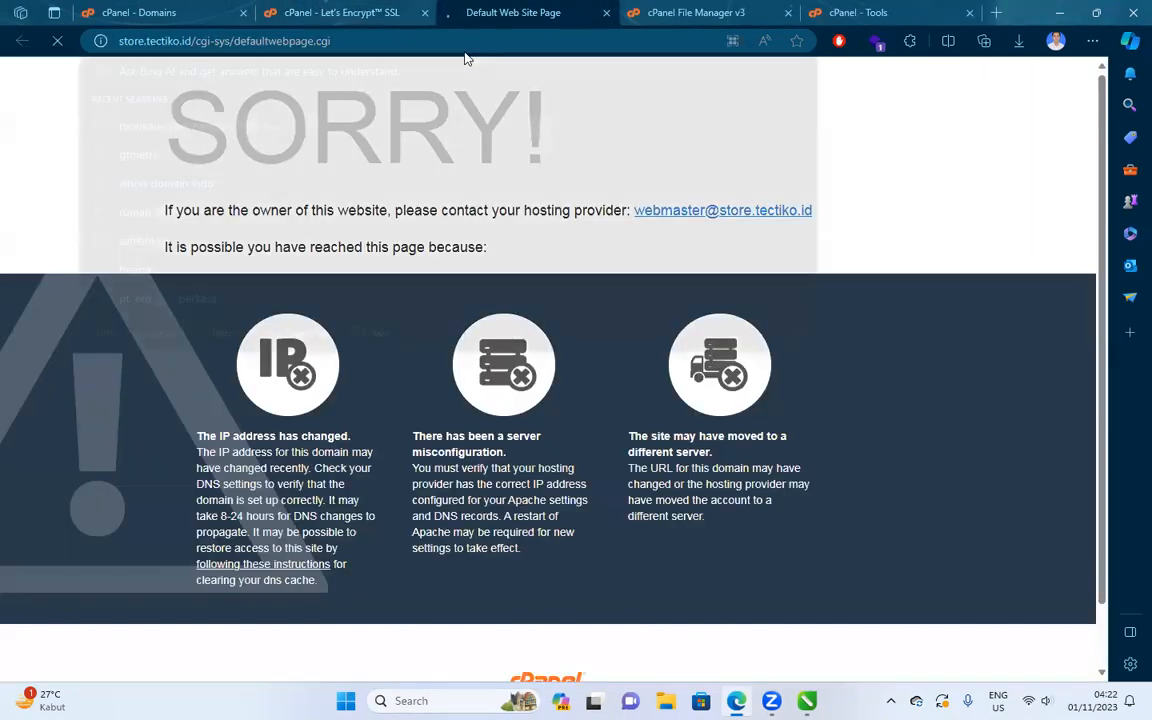
left_click_drag(463, 44, 261, 56)
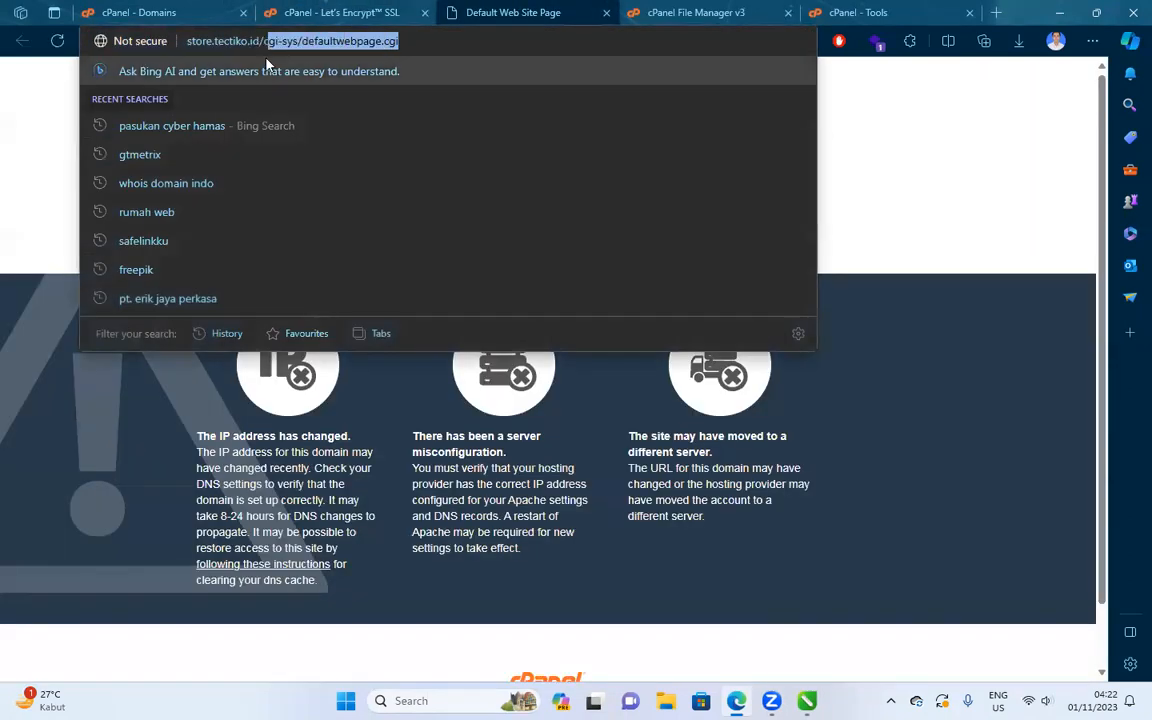
type("/c")
key("Return")
left_click(310, 40)
key("End")
key("BackSpace")
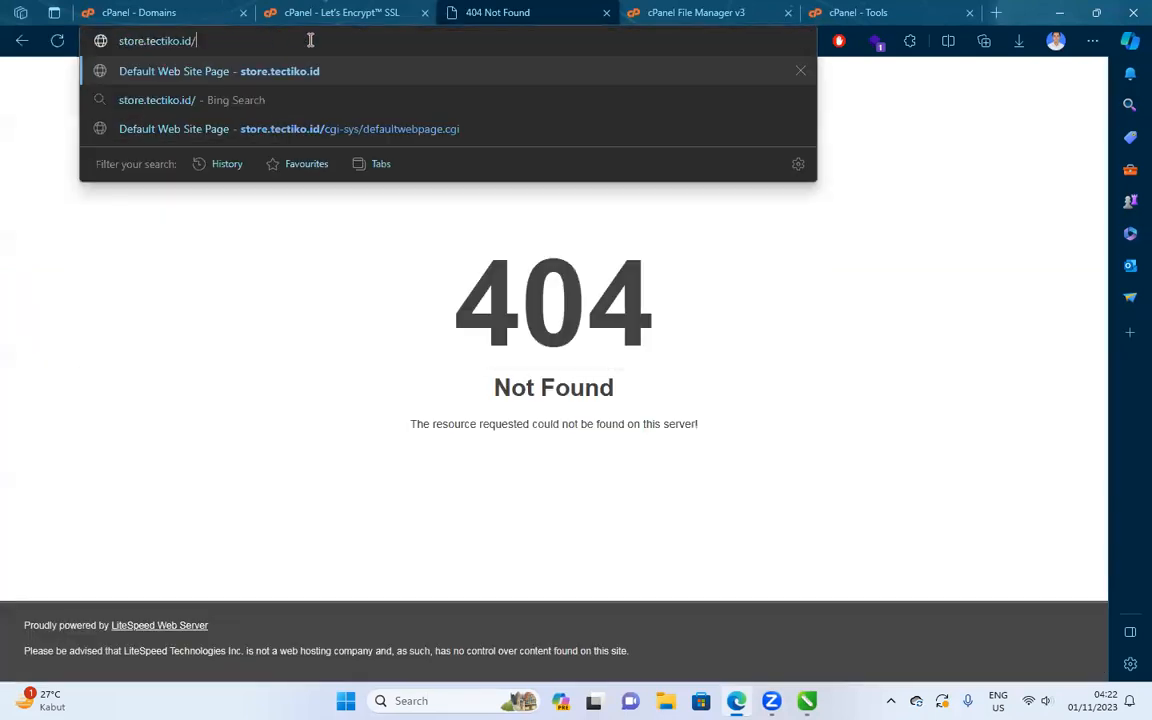
key("Return")
left_click(336, 12)
left_click(452, 12)
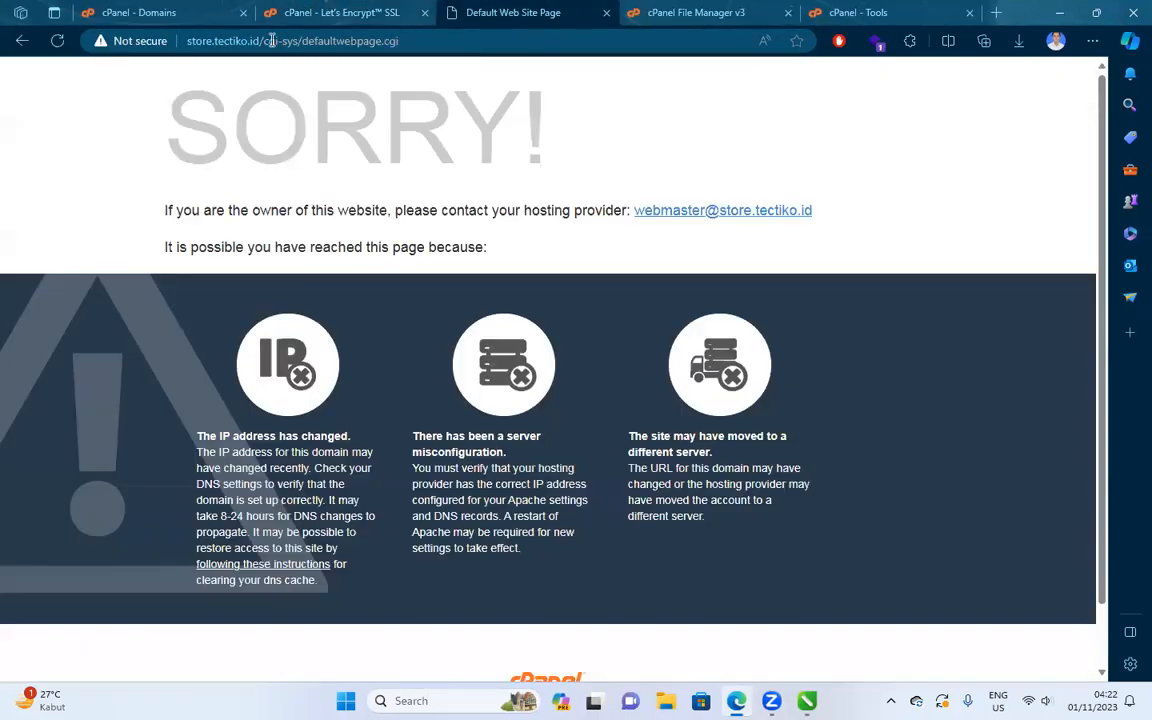
left_click_drag(257, 41, 499, 41)
key("BackSpace")
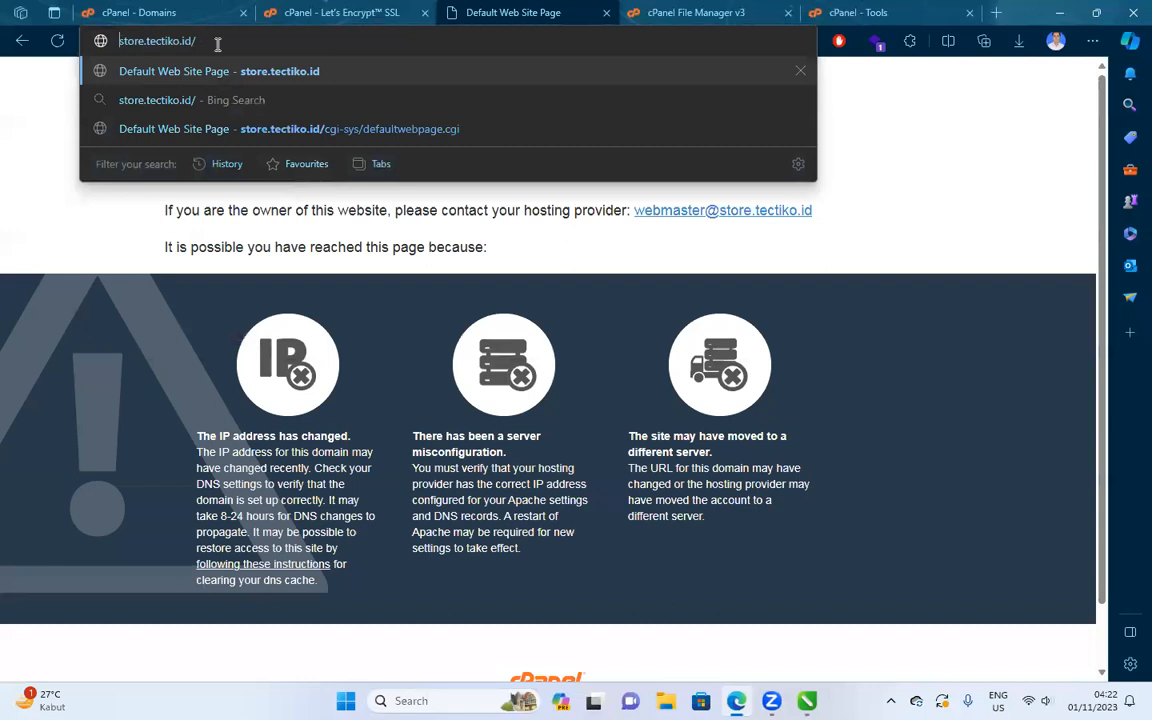
type("http://")
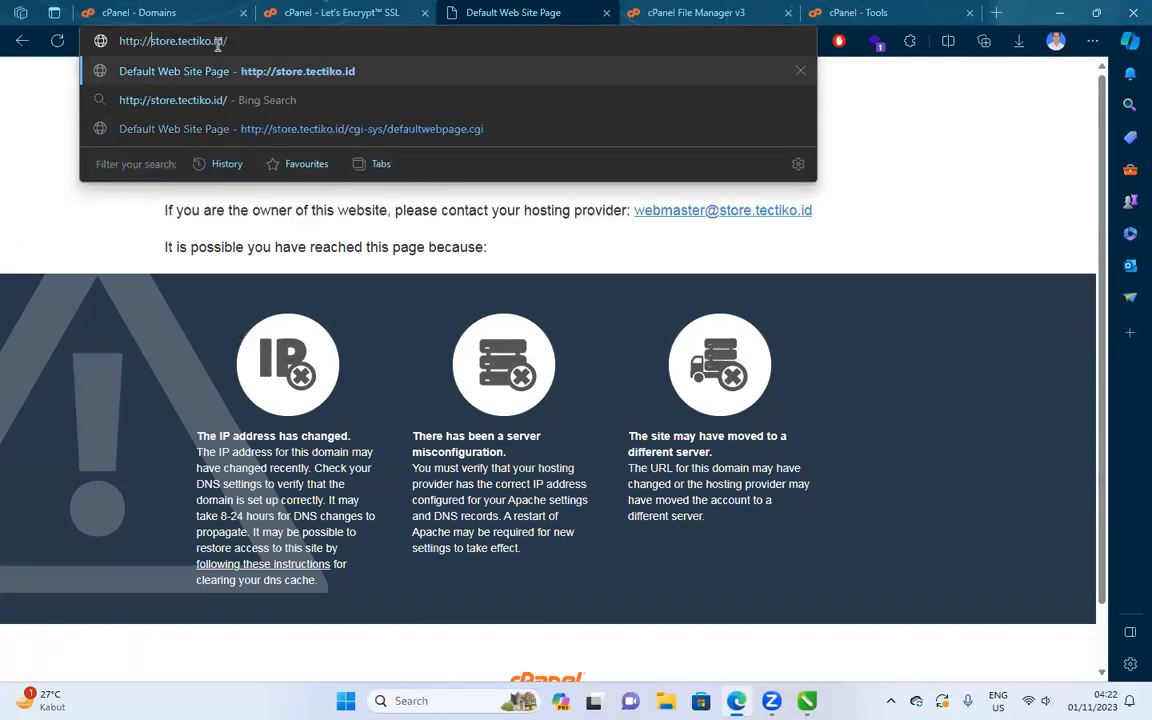
key("Return")
Issue a Let's Encrypt certificate for sinao.tectiko.id from page 2 of the domain table.
left_click(340, 12)
scroll(645, 505, "down", 5)
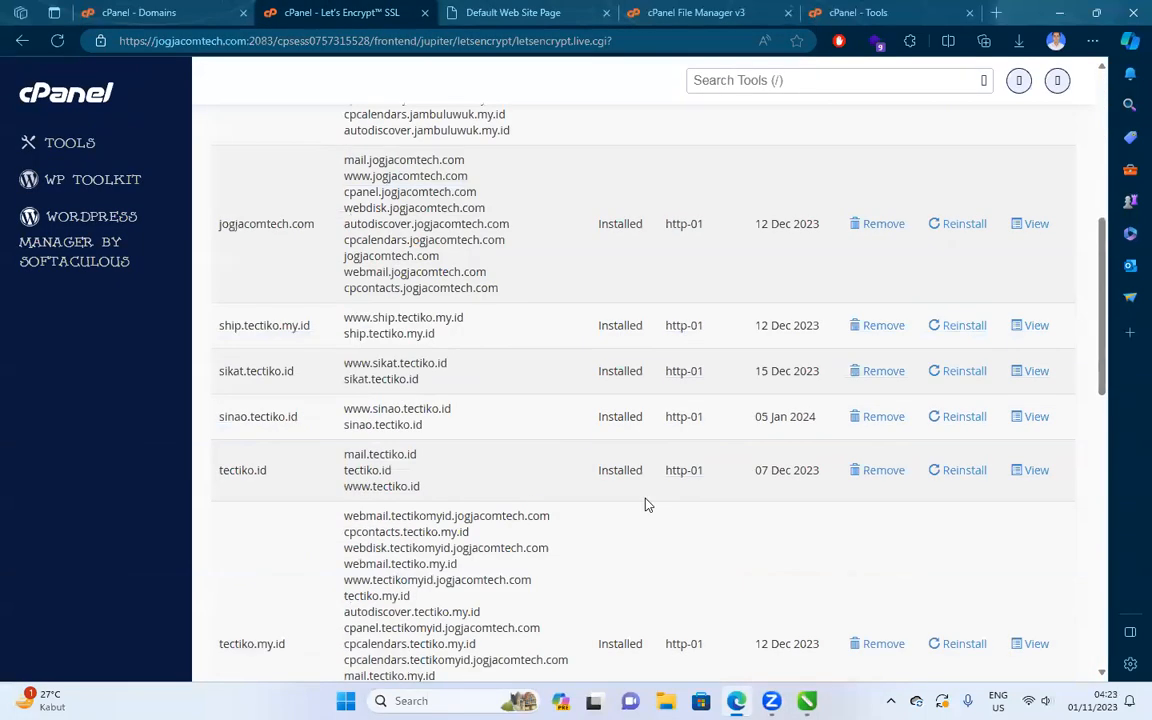
scroll(972, 532, "down", 10)
left_click(1010, 630)
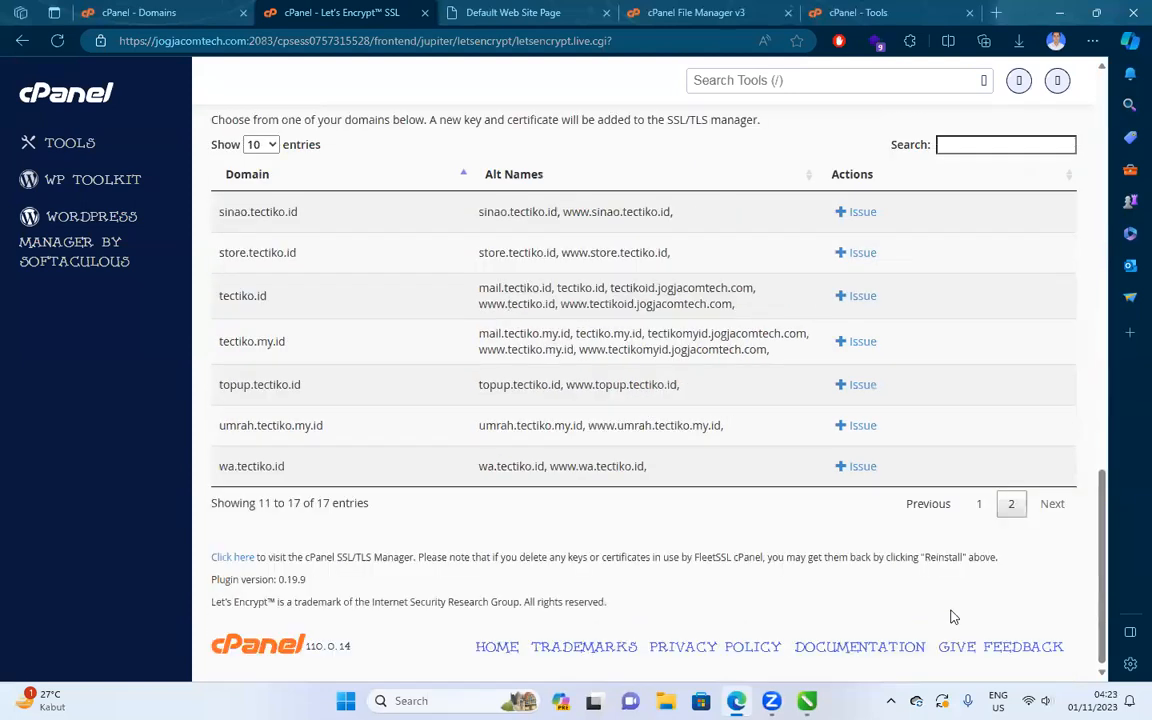
left_click(843, 214)
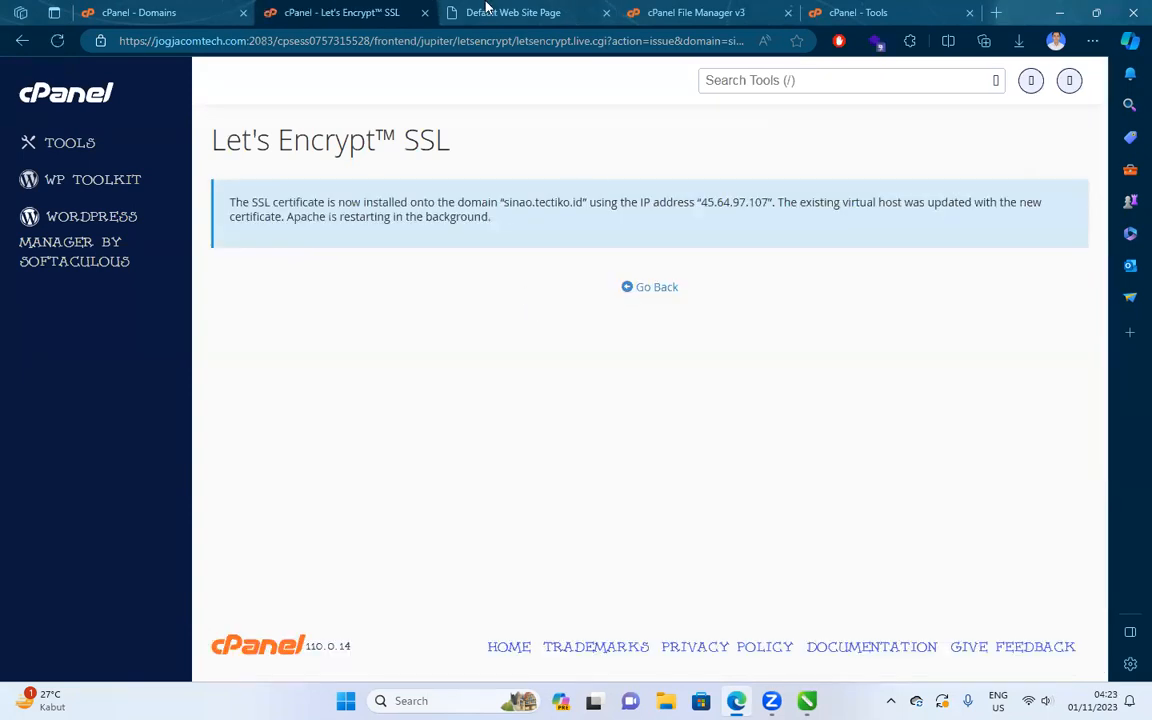
Strip the path from the Default Web Site Page address and load store.tectiko.id.
left_click(487, 8)
left_click(305, 40)
key("Escape")
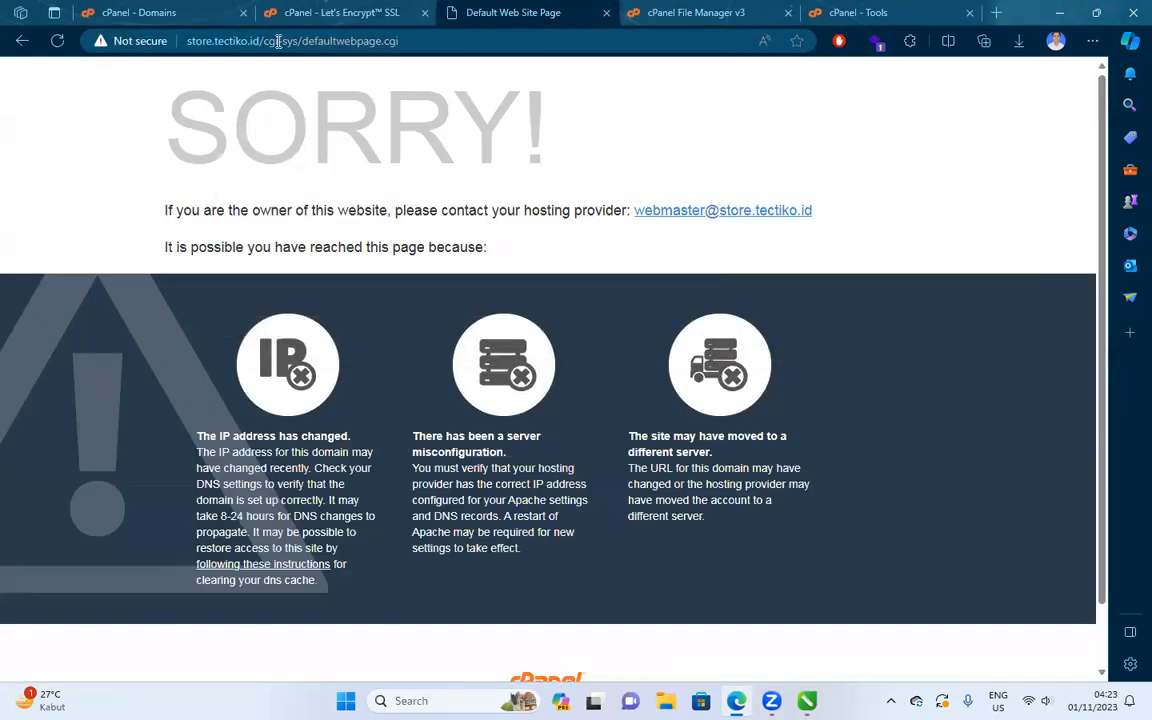
left_click_drag(270, 41, 470, 38)
key("BackSpace")
key("BackSpace")
key("Return")
Load the https version of store.tectiko.id, proceeding past the security warning.
left_click(213, 41)
key("Home")
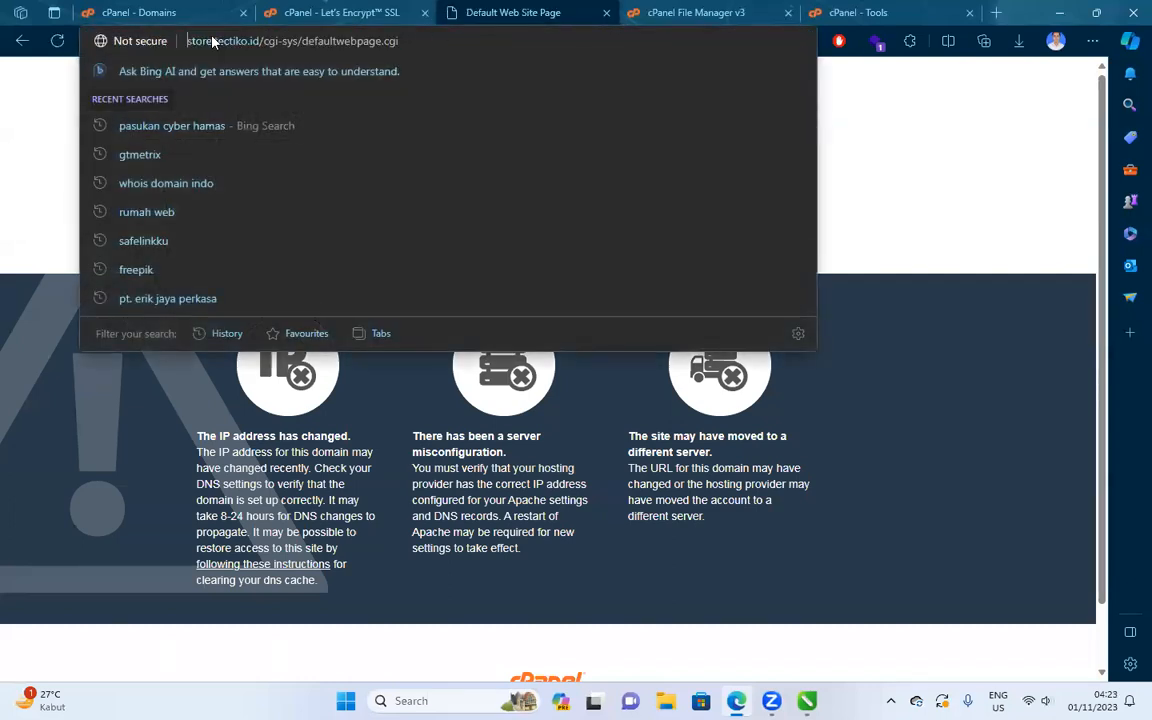
type("https://")
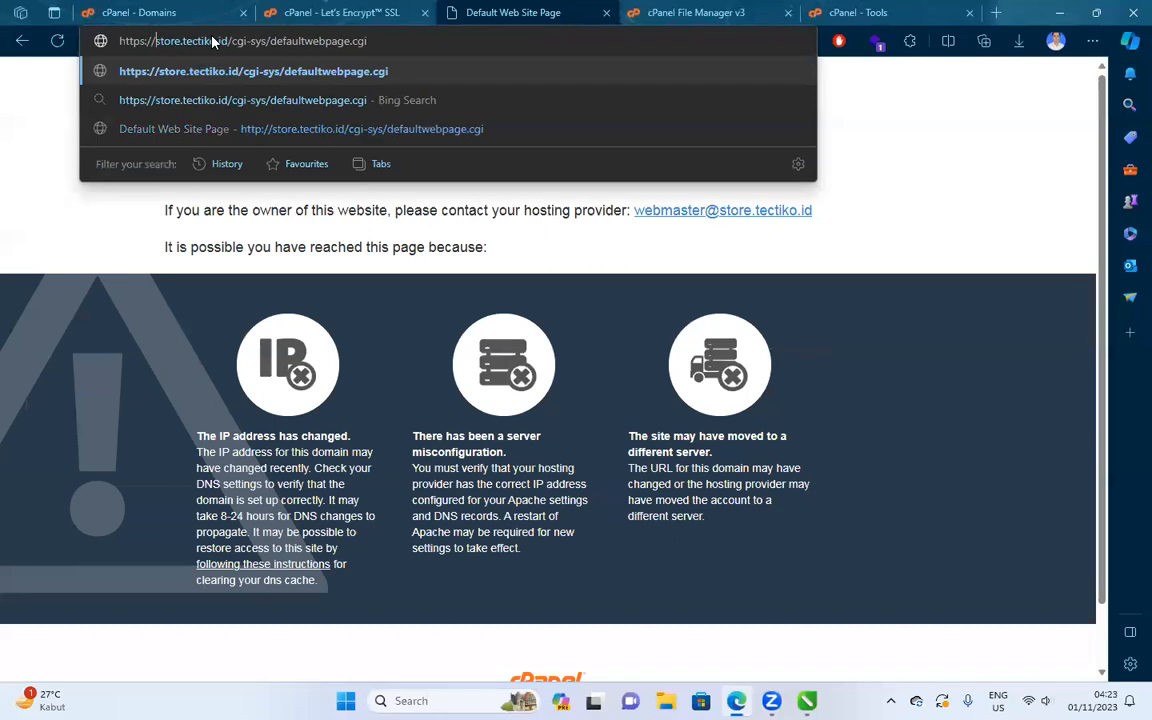
key("Return")
left_click(366, 394)
left_click(403, 526)
left_click_drag(296, 41, 468, 59)
key("BackSpace")
key("Return")
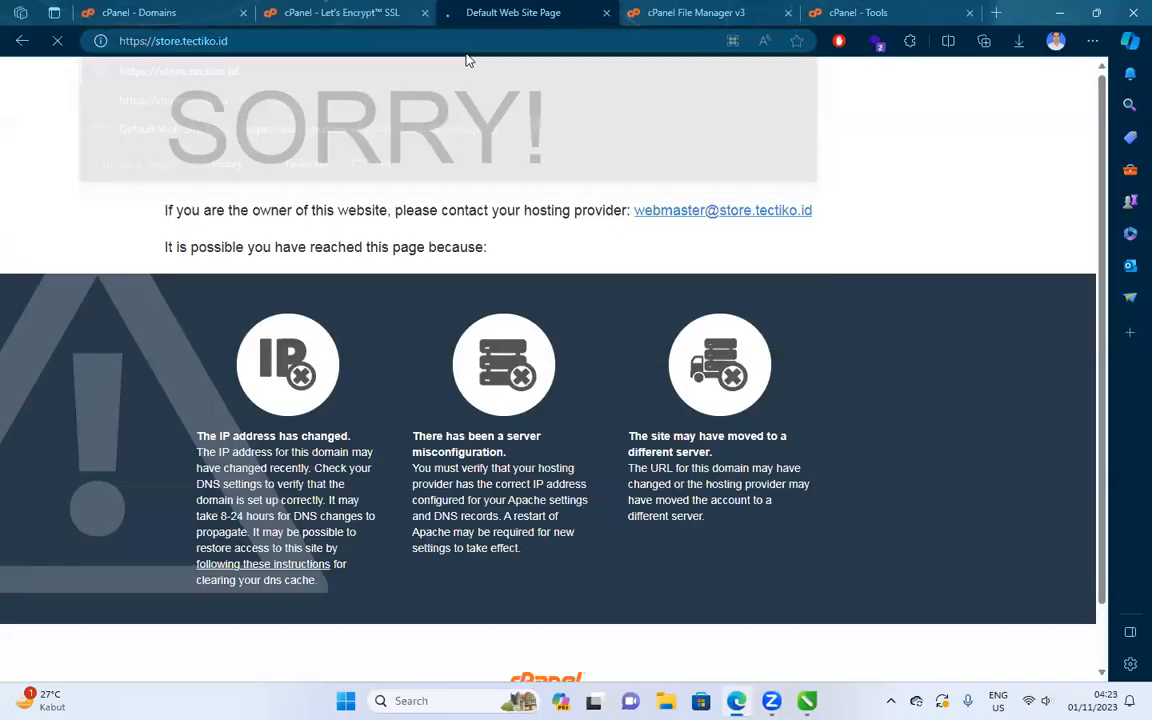
left_click(385, 41)
key("Escape")
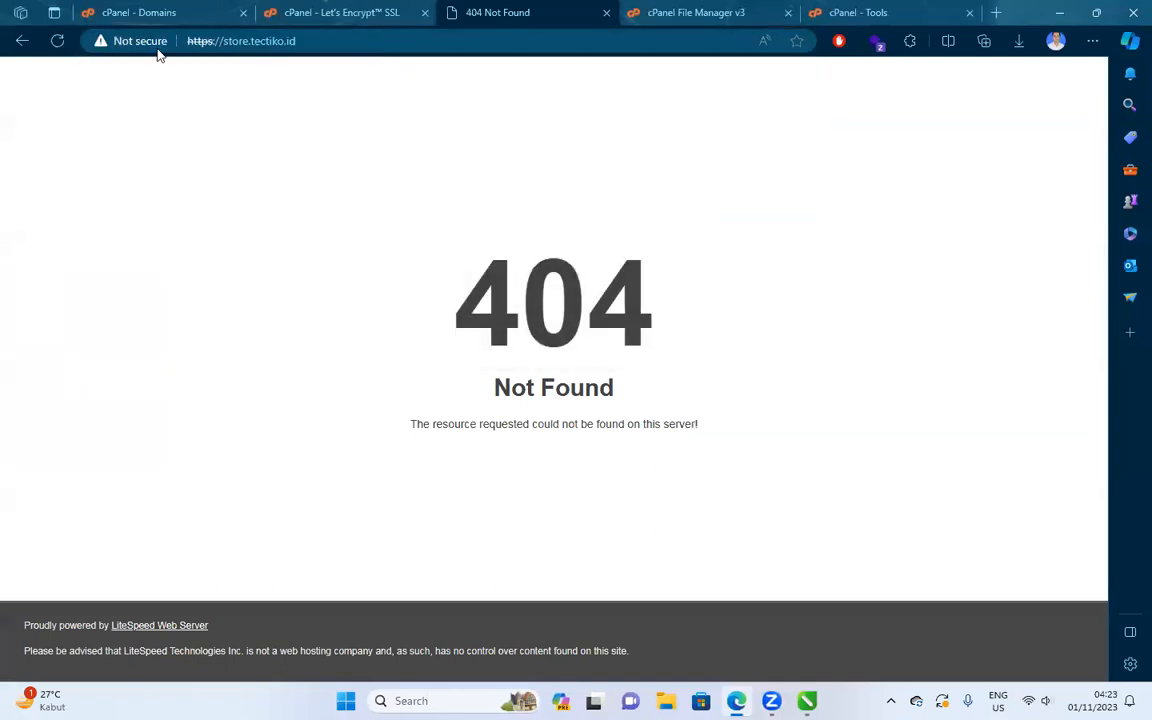
left_click(330, 12)
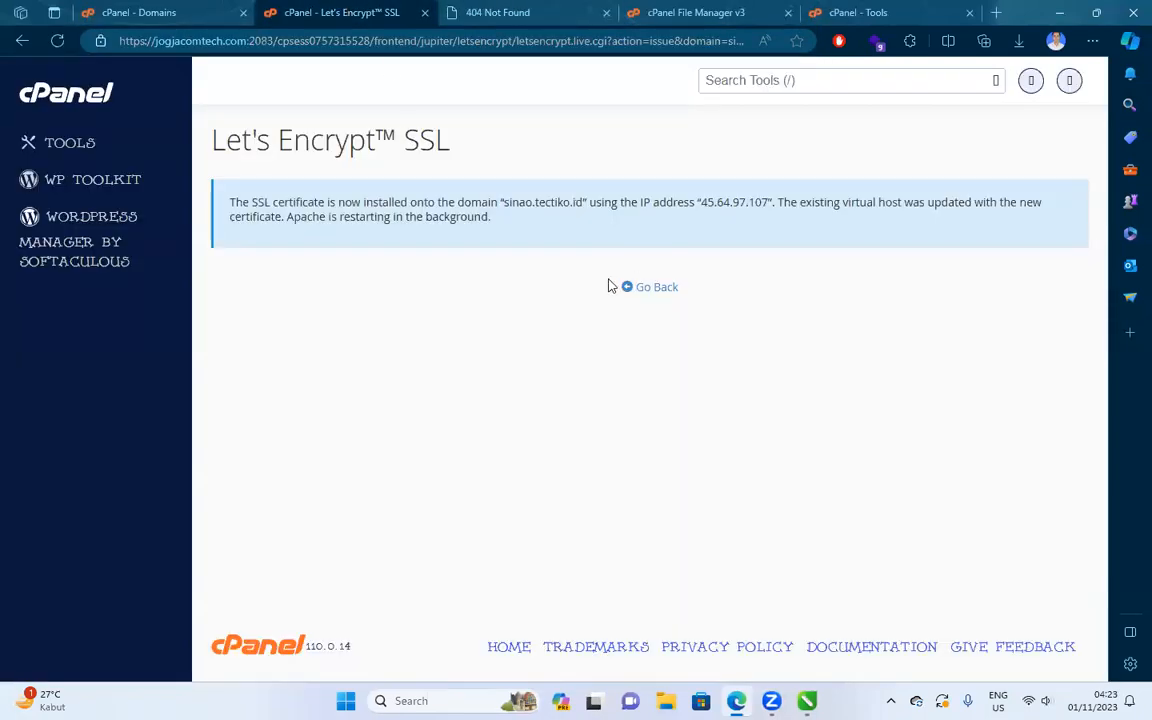
left_click(633, 291)
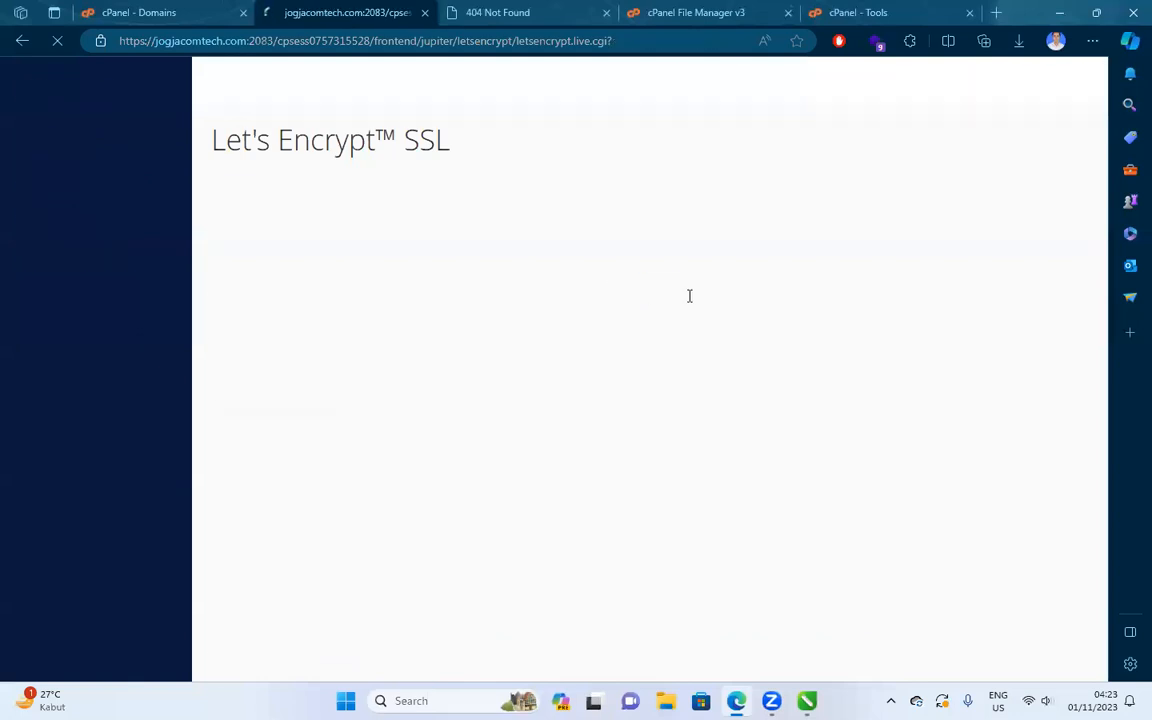
scroll(838, 365, "down", 15)
scroll(1032, 460, "down", 2)
left_click(1011, 535)
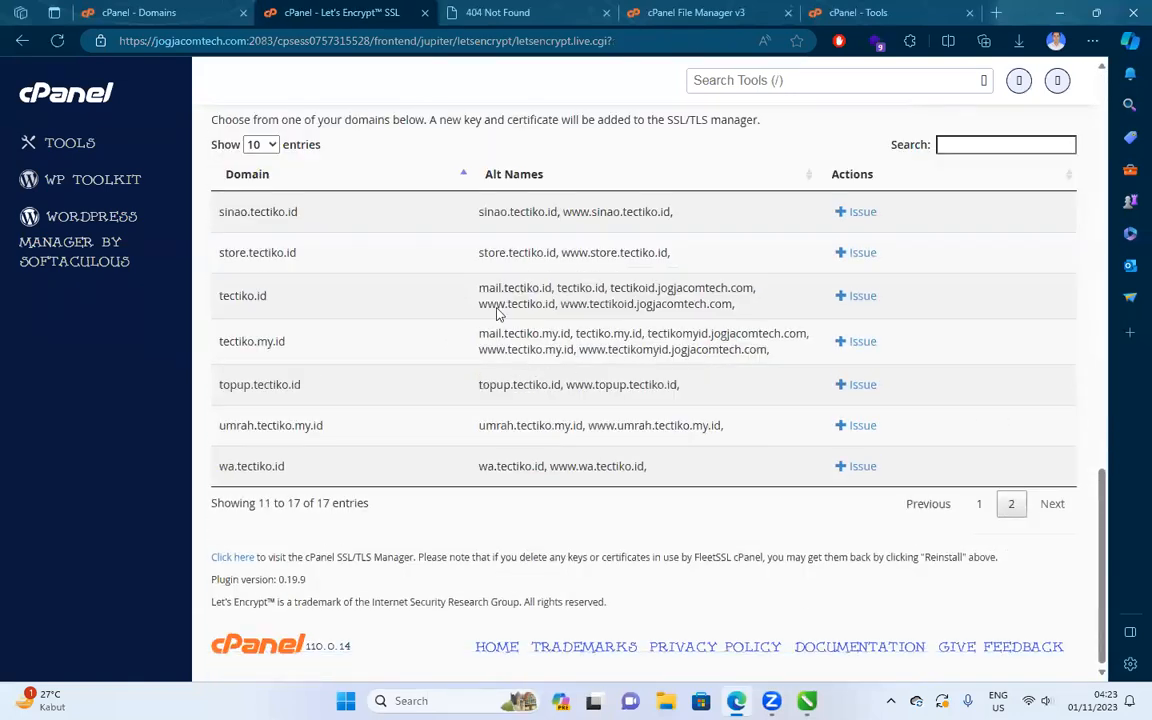
scroll(221, 364, "down", 2)
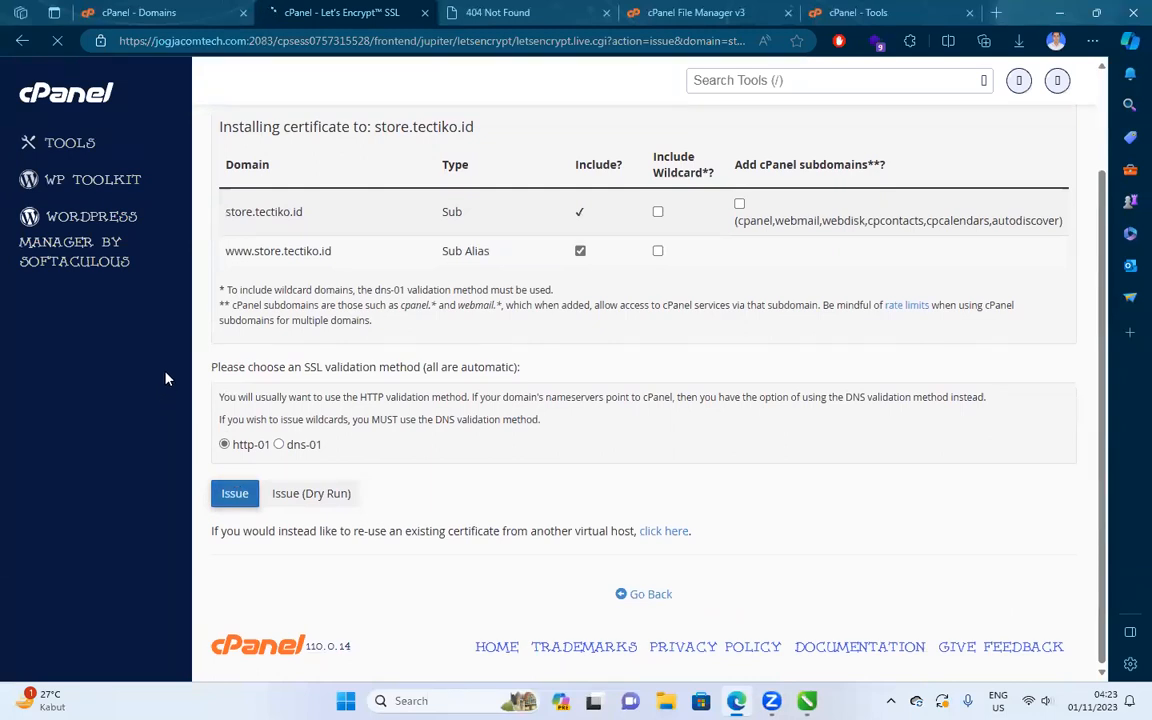
left_click_drag(226, 259, 400, 252)
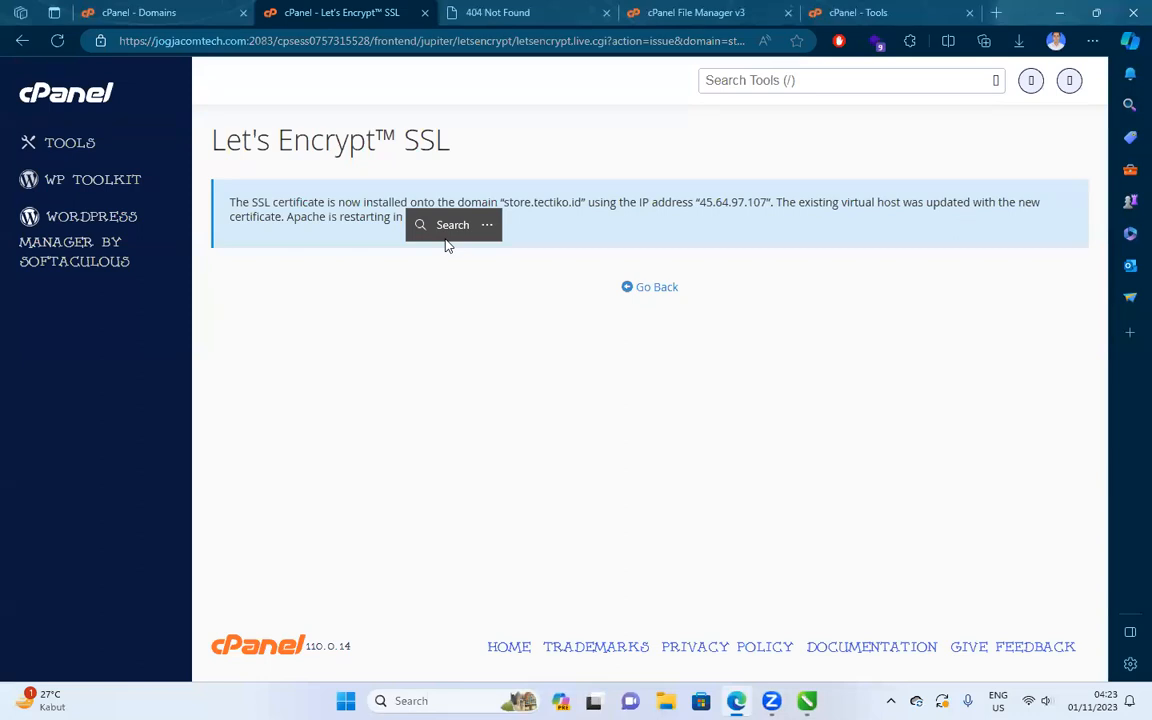
right_click(443, 240)
Copy the store.tectiko.id address from the 404 tab and open an InPrivate window.
left_click(490, 10)
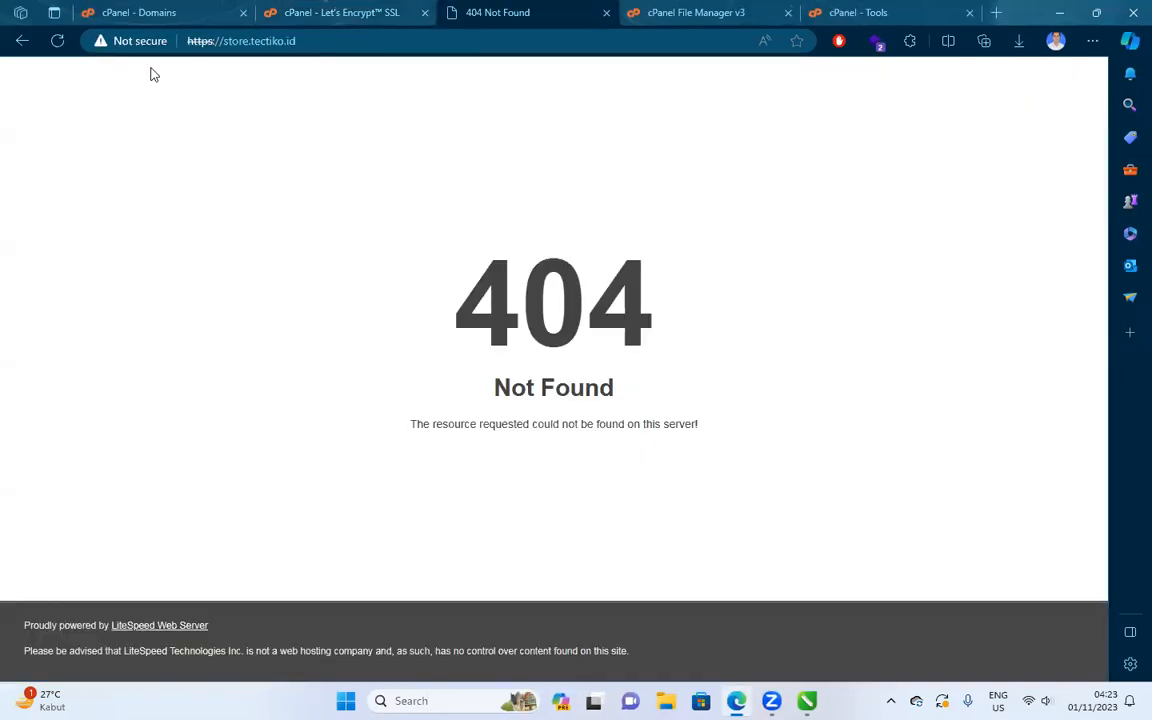
left_click(295, 48)
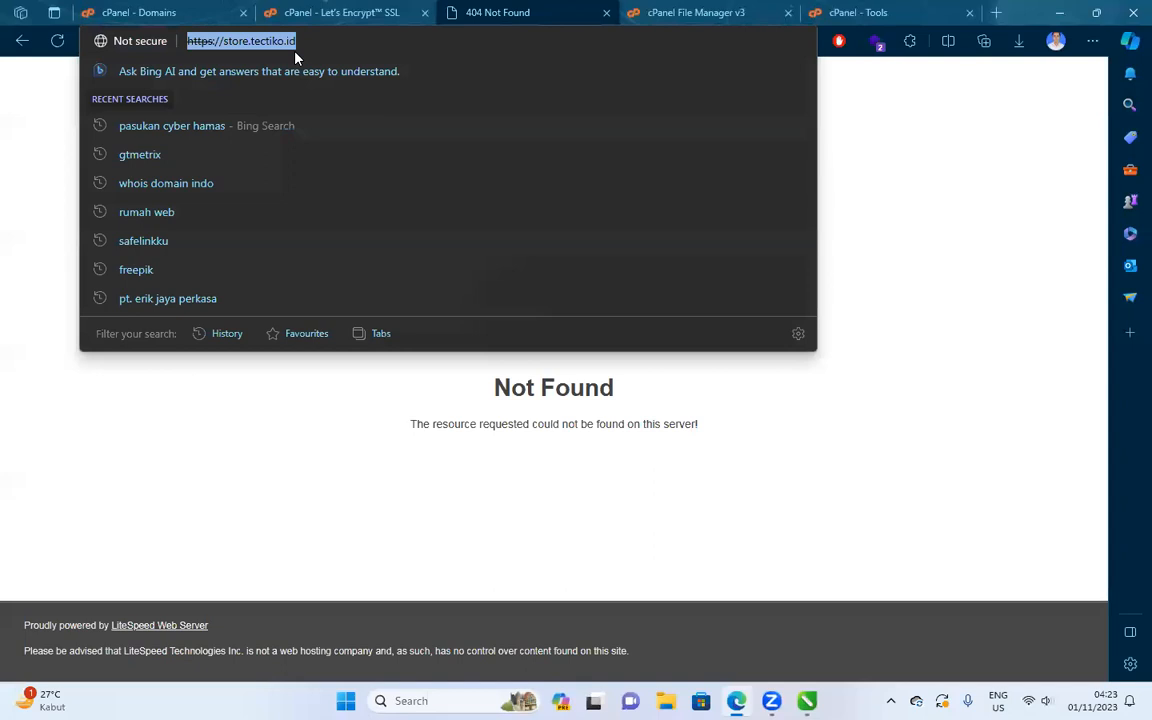
key("Return")
right_click(304, 46)
key("ctrl+c")
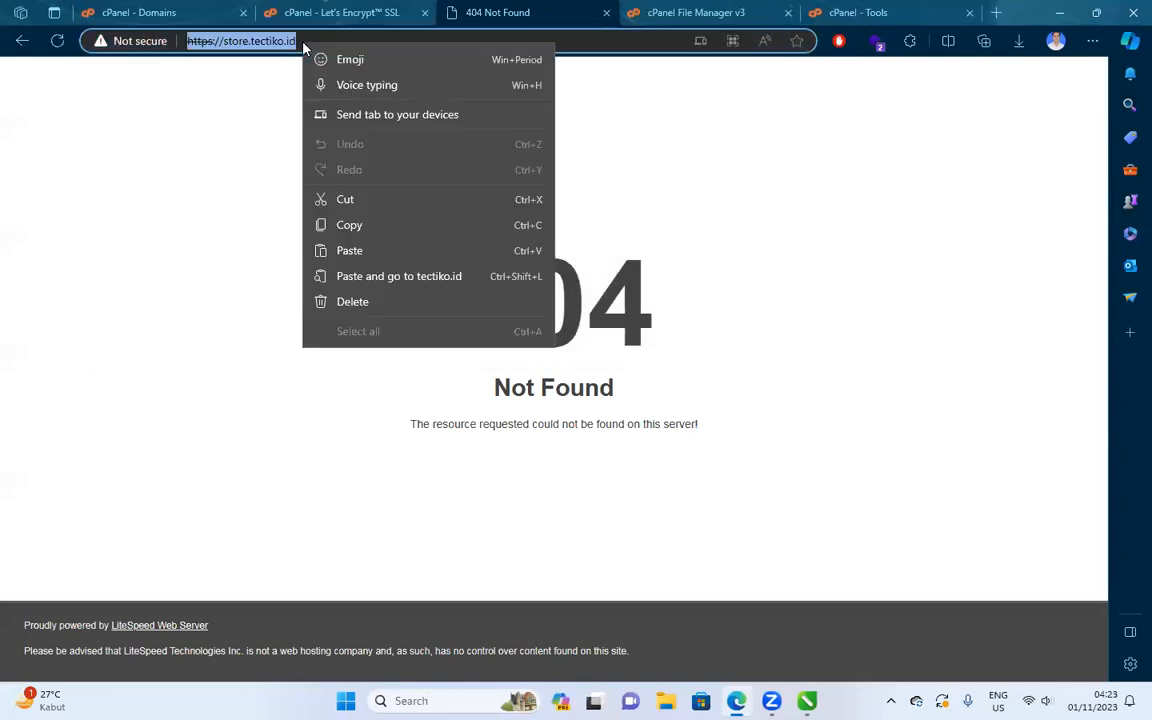
left_click(1092, 40)
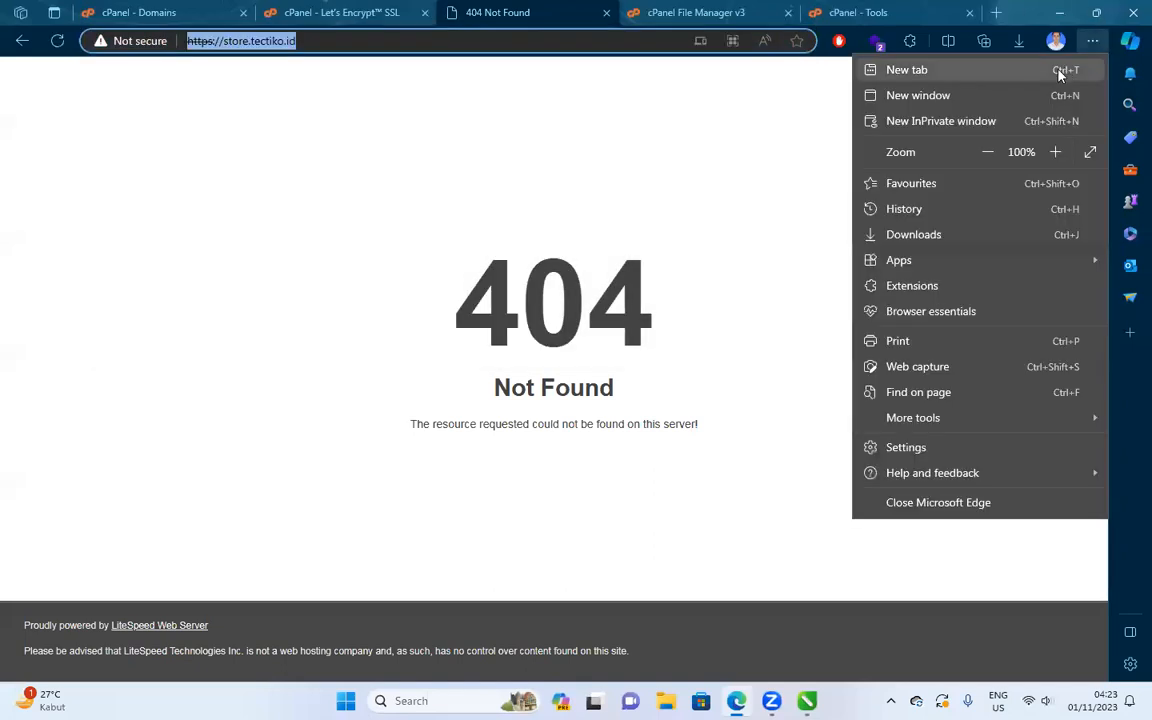
left_click(990, 119)
key("ctrl+v")
key("Return")
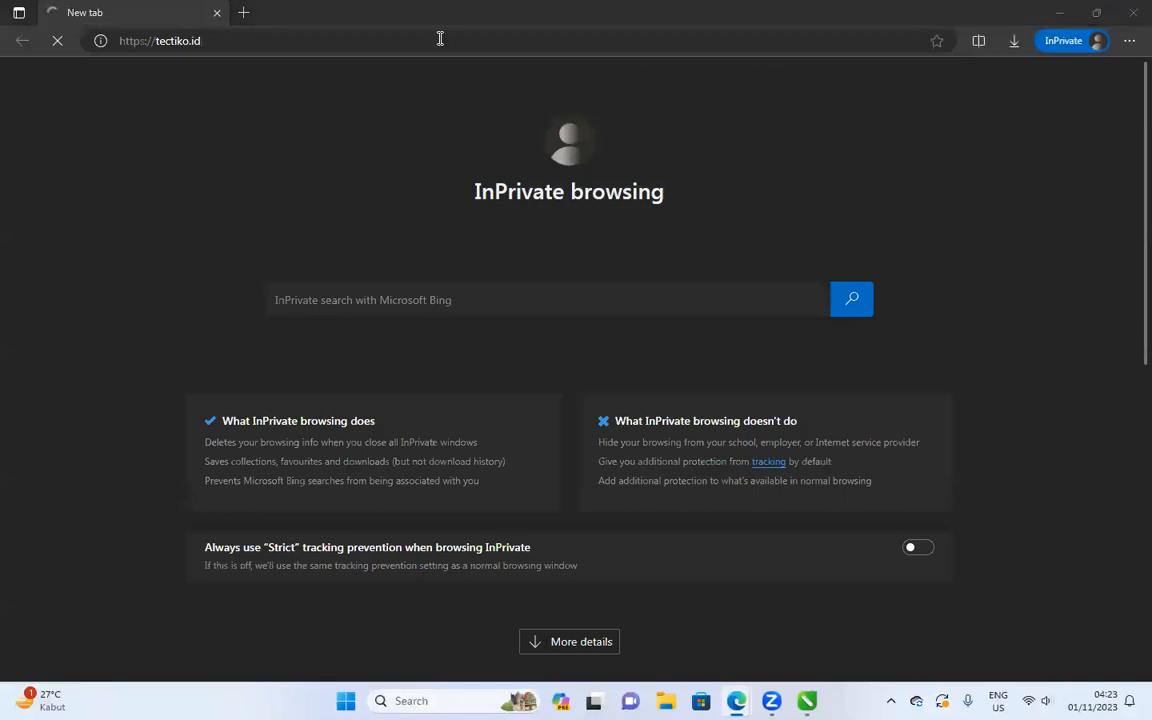
key("alt+Tab")
key("alt+Tab")
left_click(322, 41)
type("https://store.tectiko.id/")
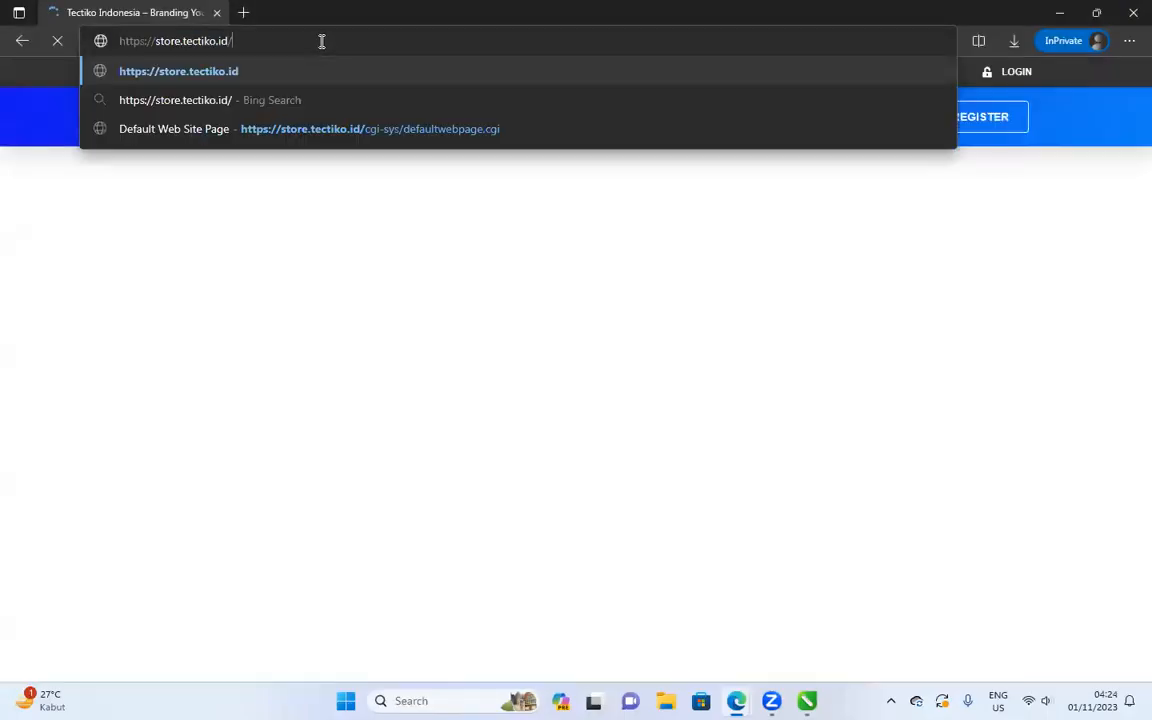
key("Return")
left_click(219, 41)
left_click(212, 41)
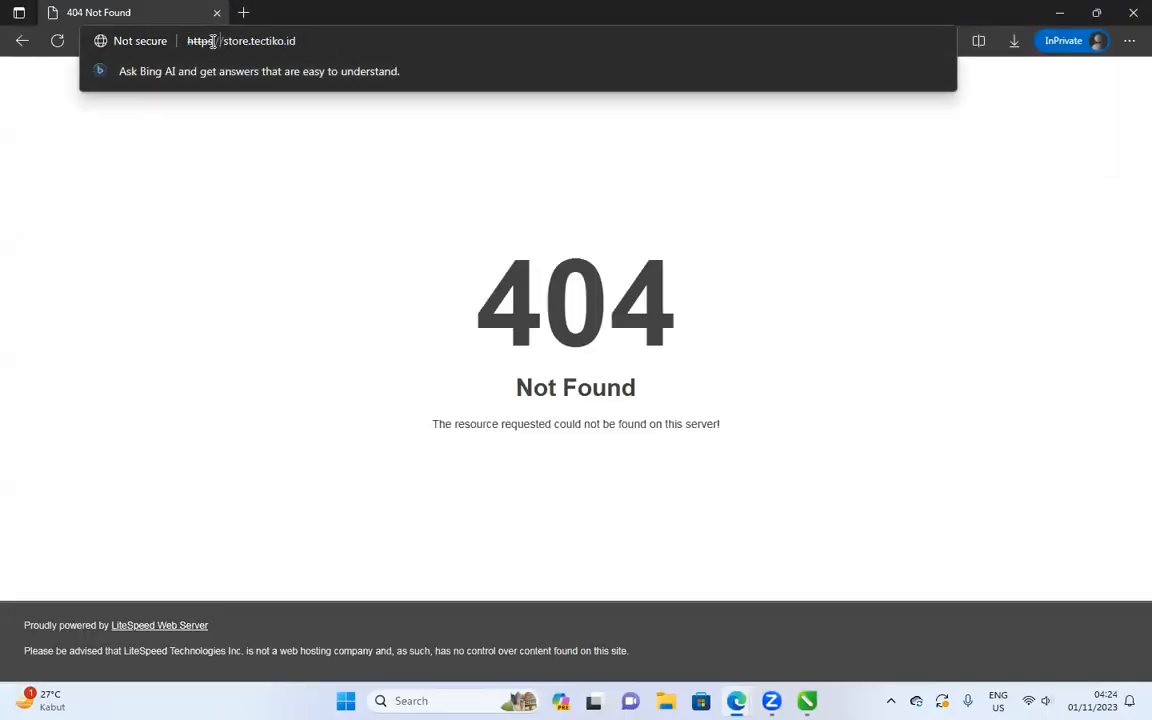
key("BackSpace")
key("BackSpace")
key("BackSpace")
key("BackSpace")
key("BackSpace")
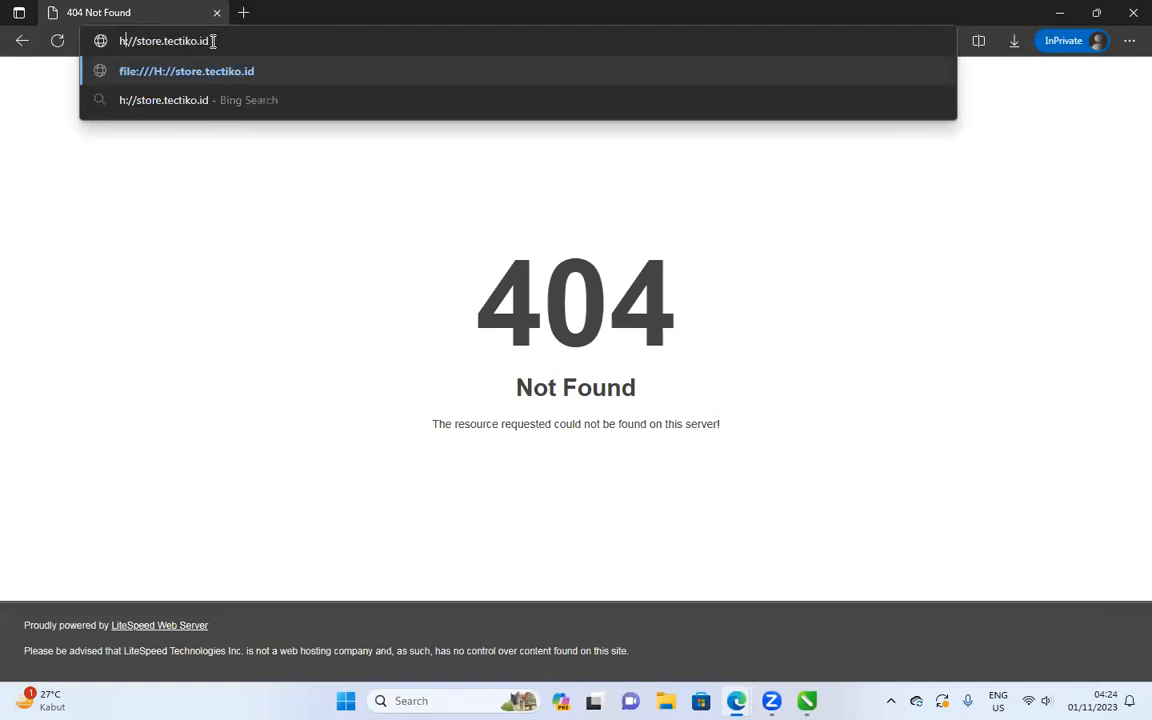
key("Delete")
key("Delete")
key("Delete")
key("Return")
left_click(212, 42)
left_click(212, 41)
key("Home")
type("https")
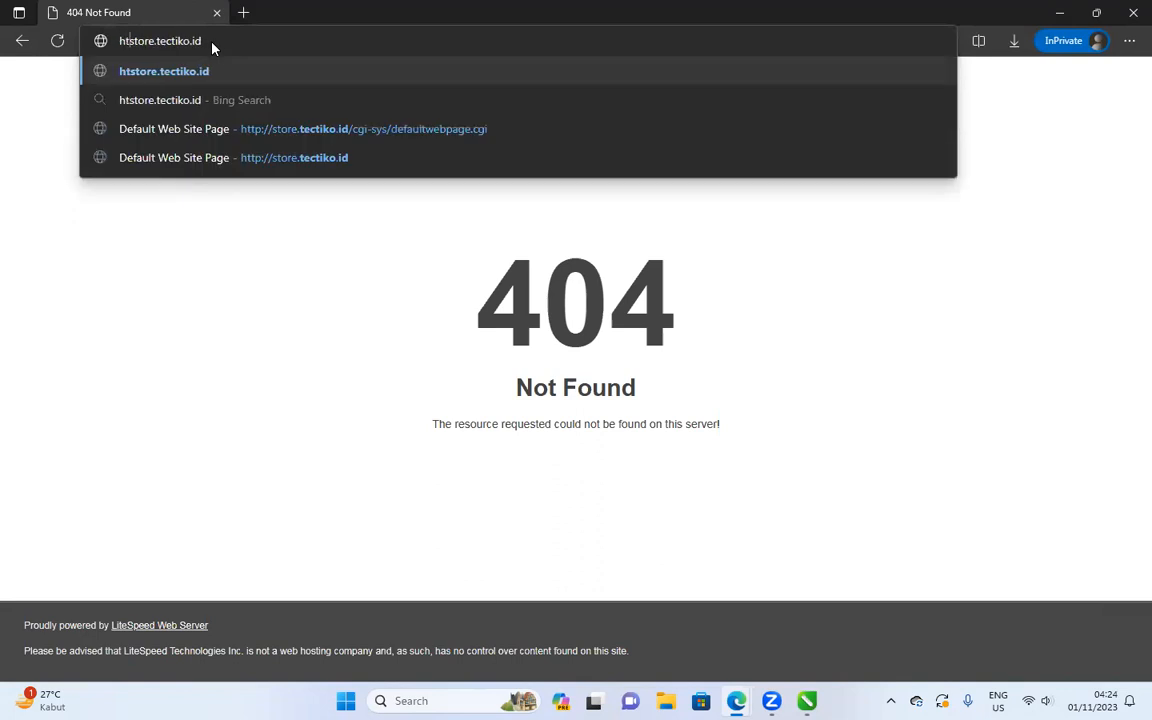
type("://")
key("Return")
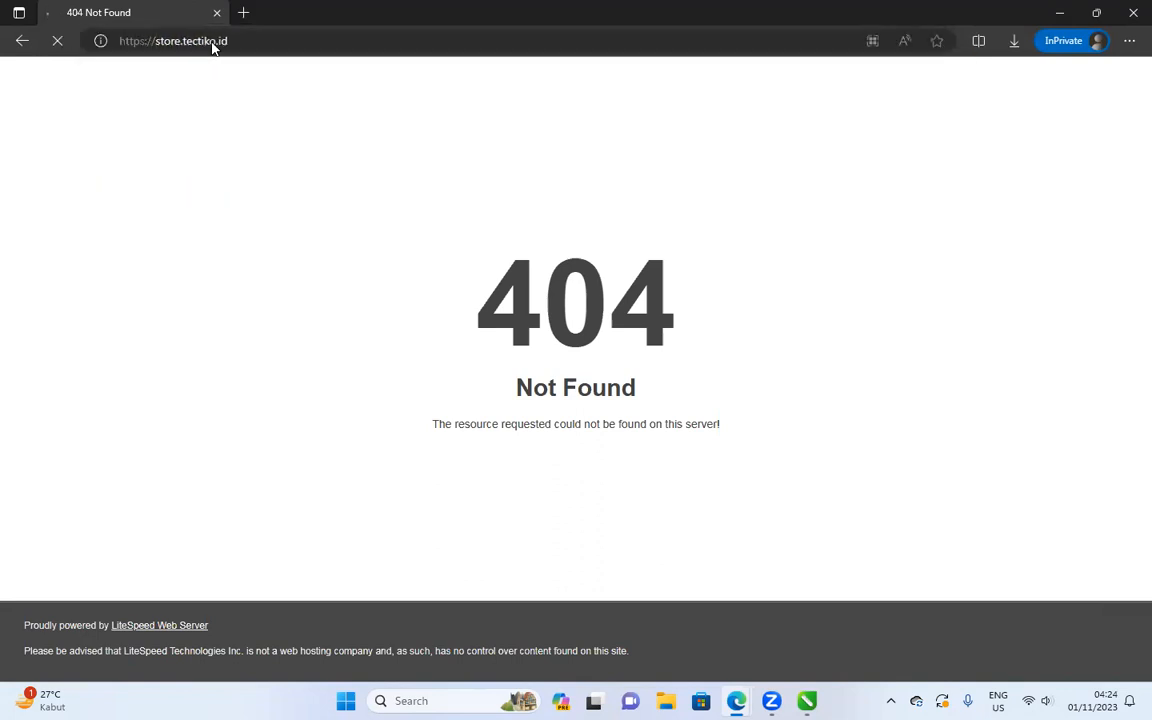
left_click(147, 41)
key("ctrl+c")
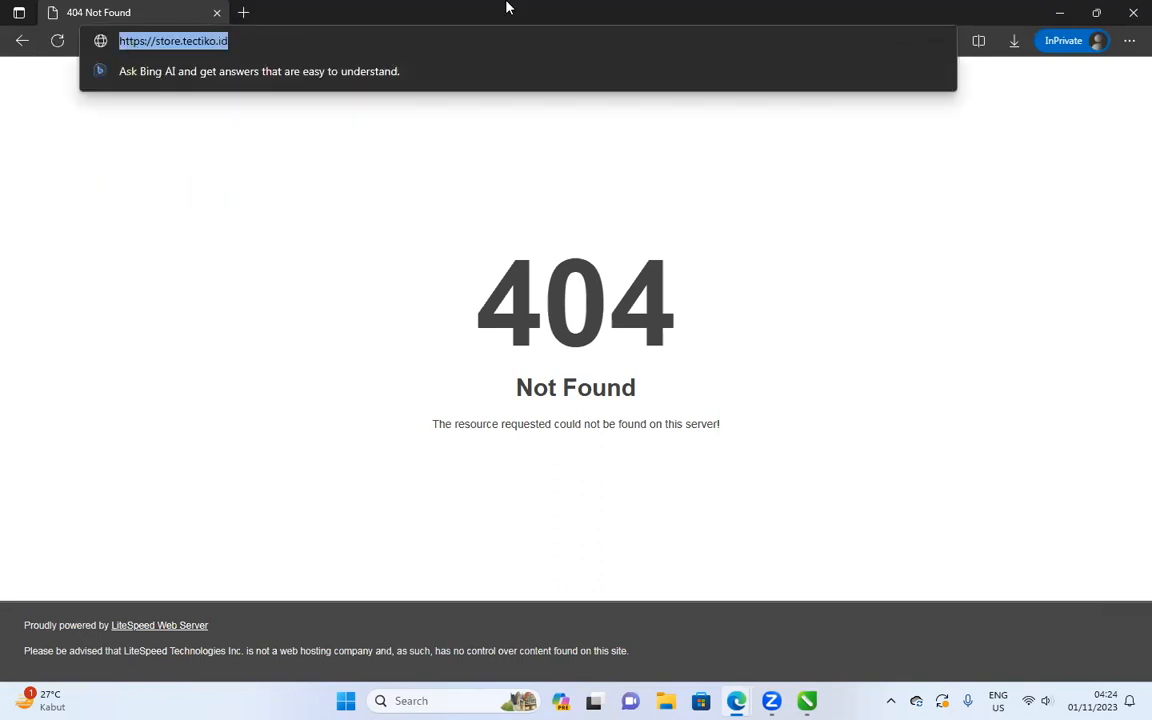
left_click(1133, 12)
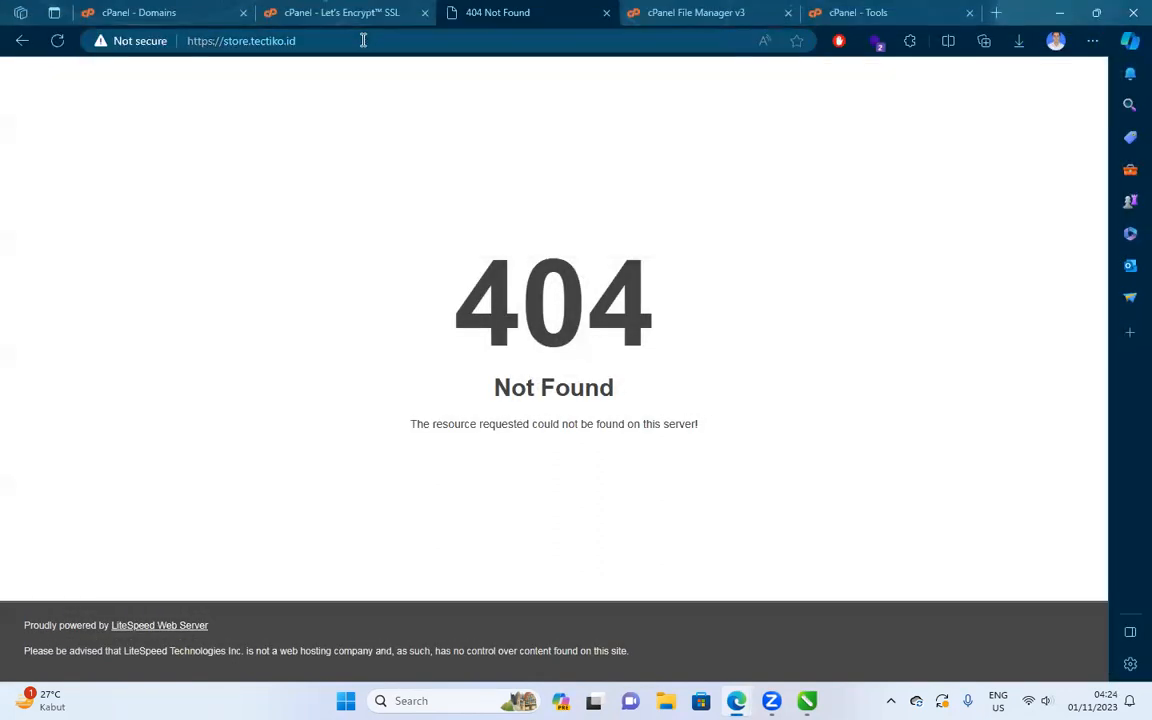
left_click(155, 41)
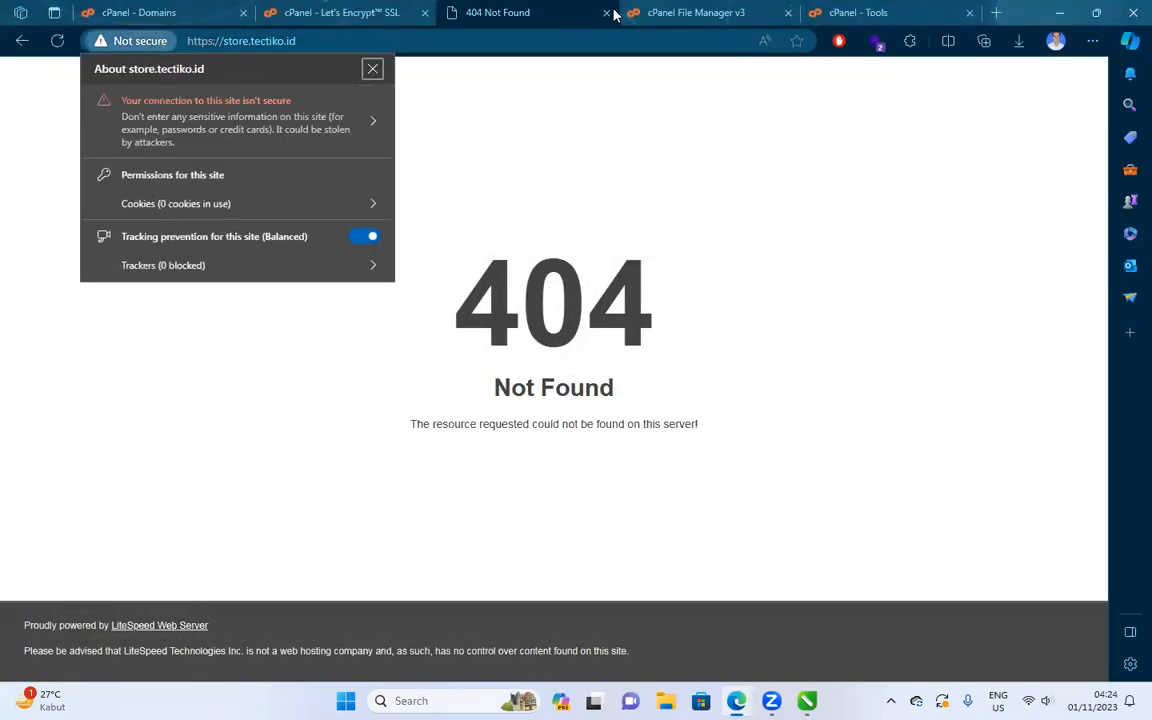
left_click(608, 14)
left_click(814, 14)
key("ctrl+v")
key("Return")
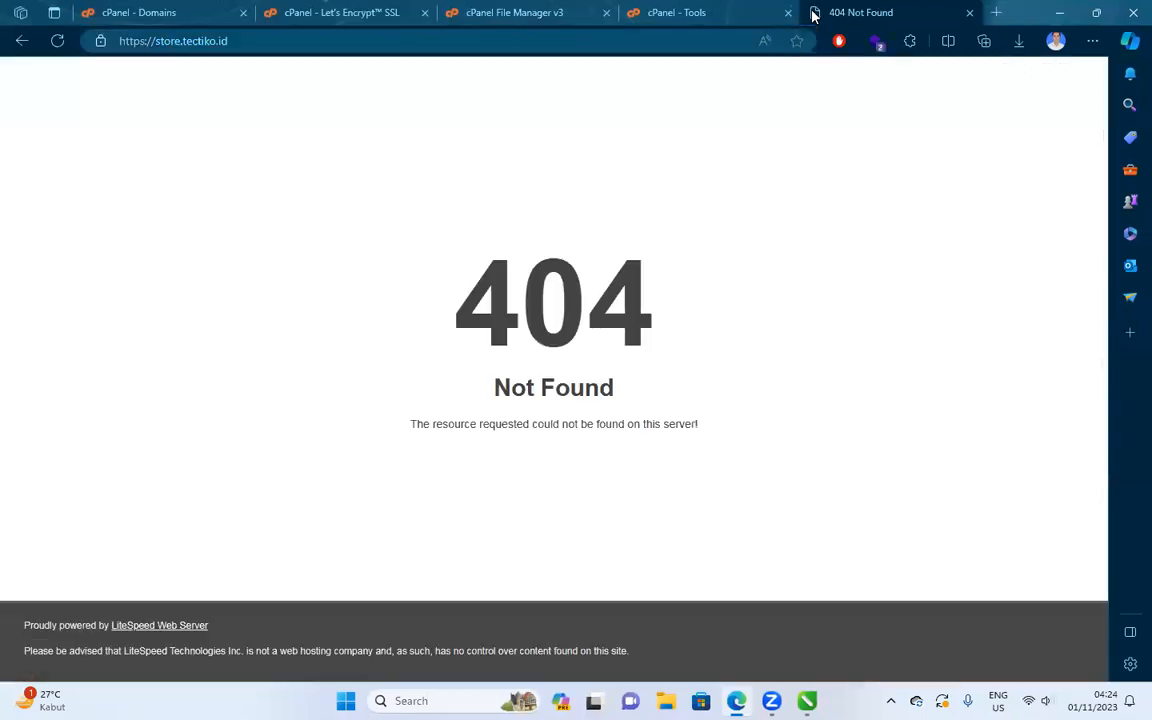
Refresh the File Manager listing and open the tectiko.id/store folder.
left_click(306, 41)
left_click(509, 12)
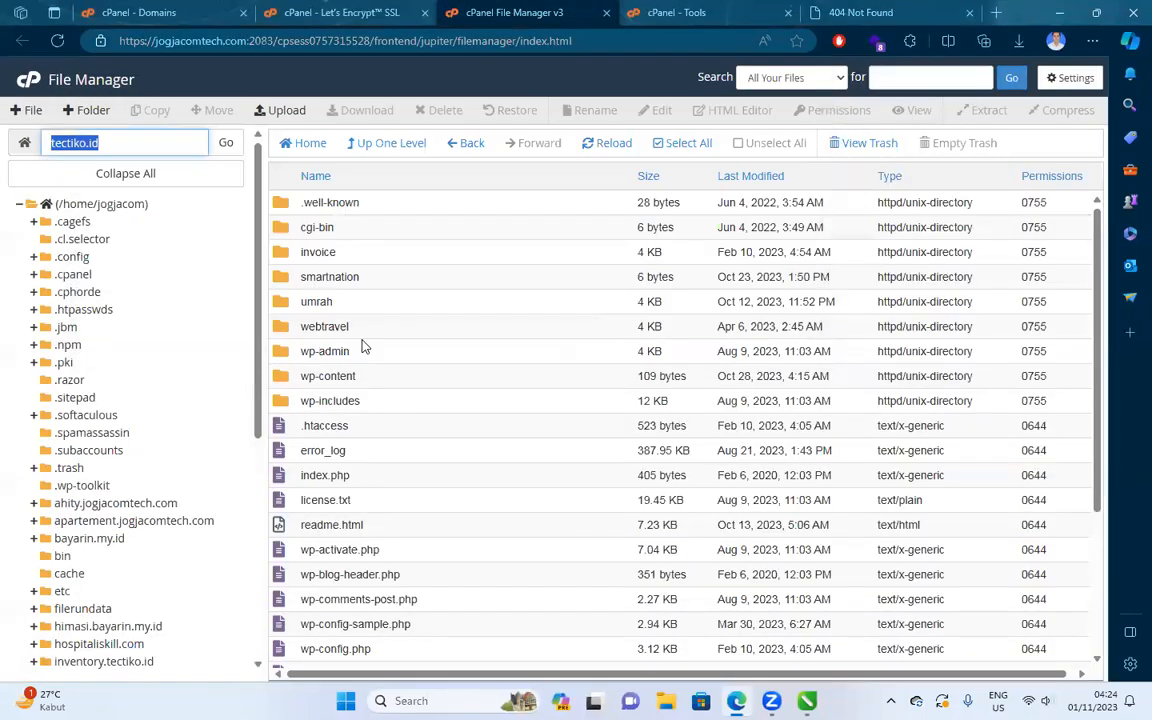
left_click(607, 143)
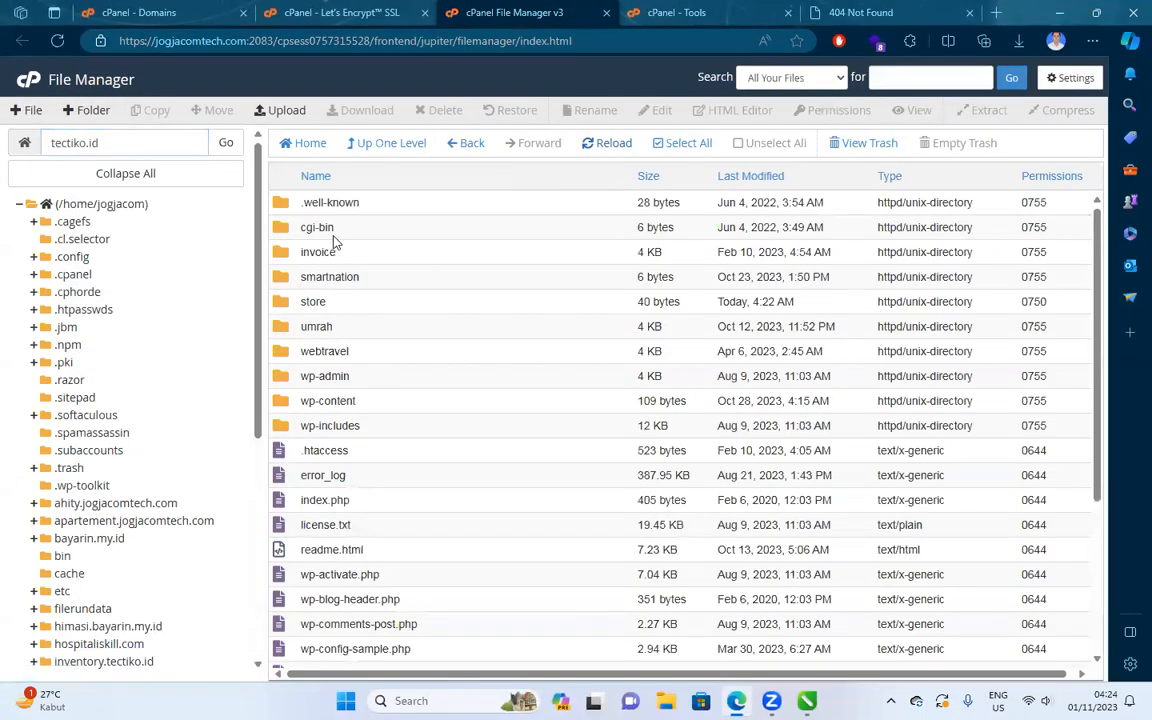
left_click(321, 303)
double_click(349, 305)
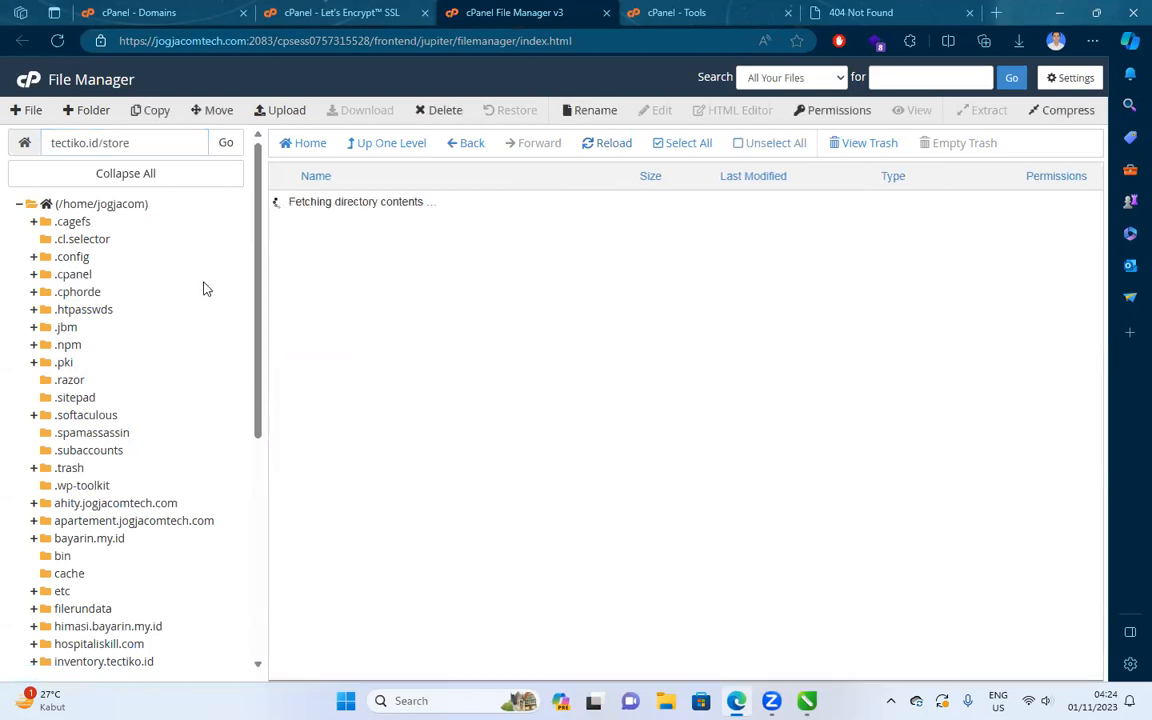
Save File Manager preferences with hidden dotfiles off, then bring up the account's domains list.
triple_click(155, 142)
left_click(1062, 77)
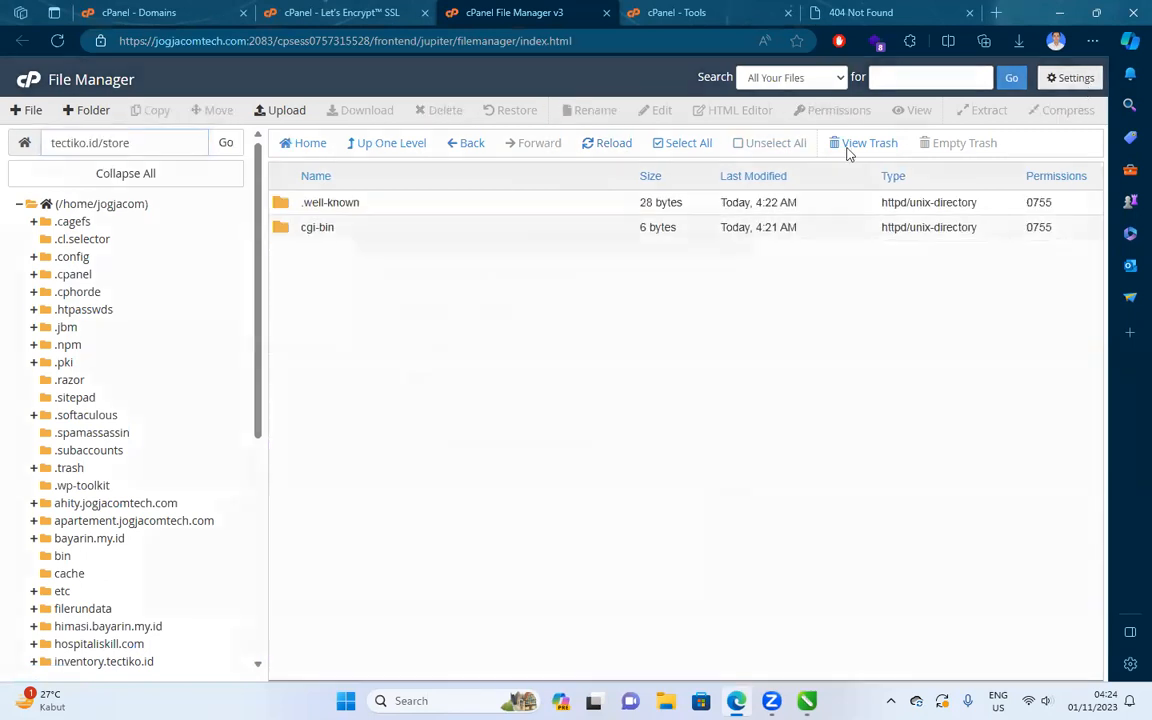
left_click(692, 488)
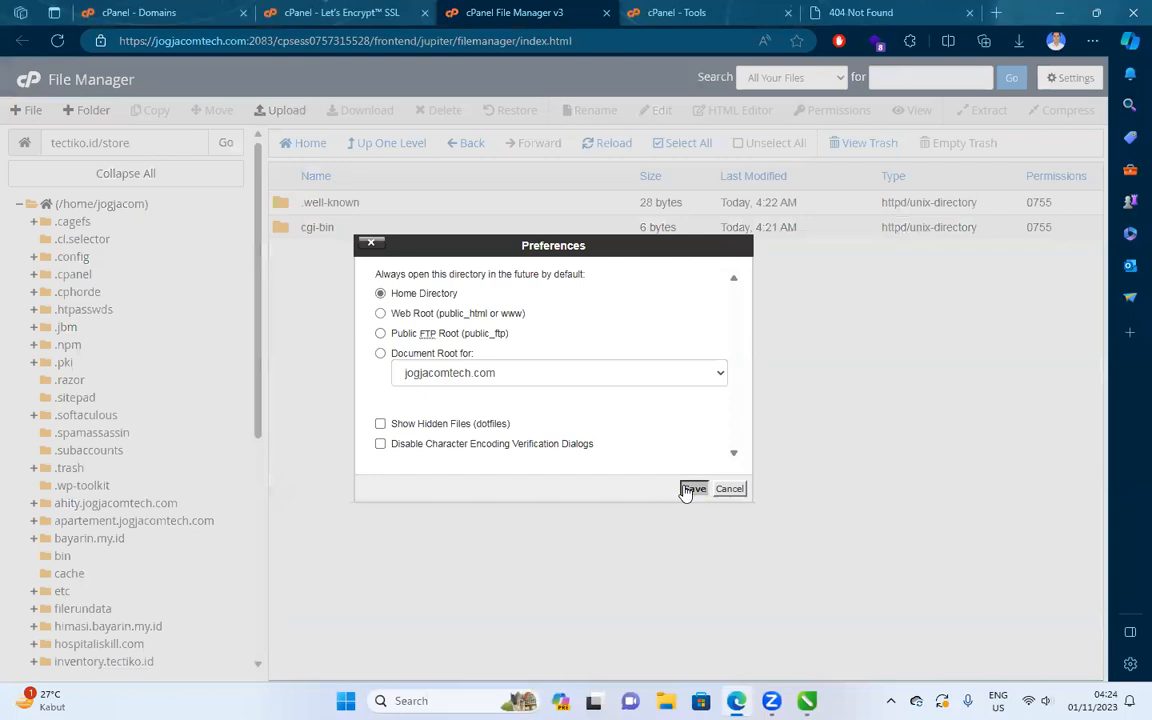
left_click(188, 10)
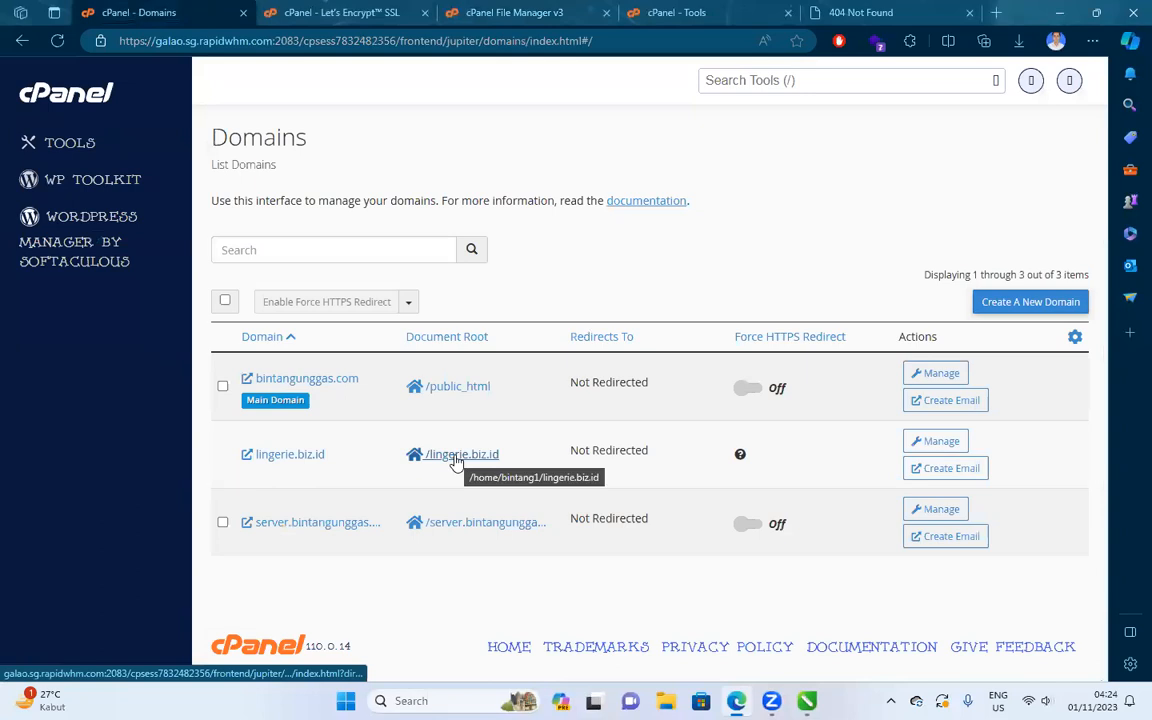
Search the Tools page for 'file' and launch File Manager.
left_click(804, 76)
type("file")
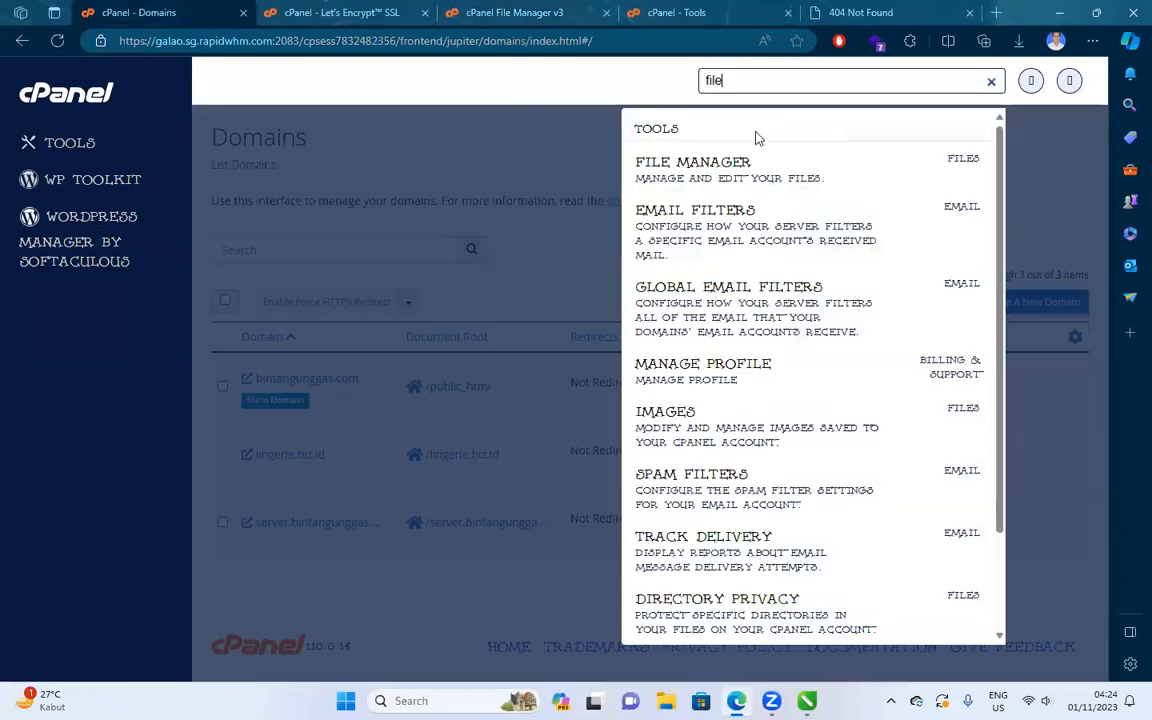
left_click(778, 172)
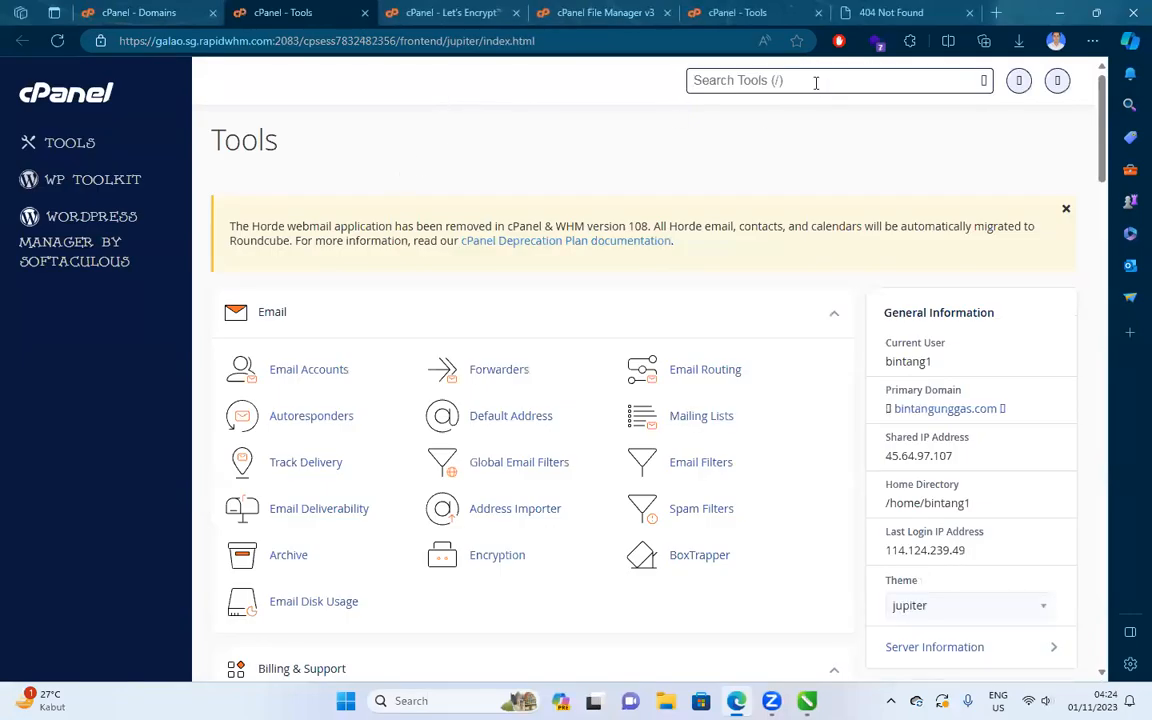
type("file")
left_click(666, 172)
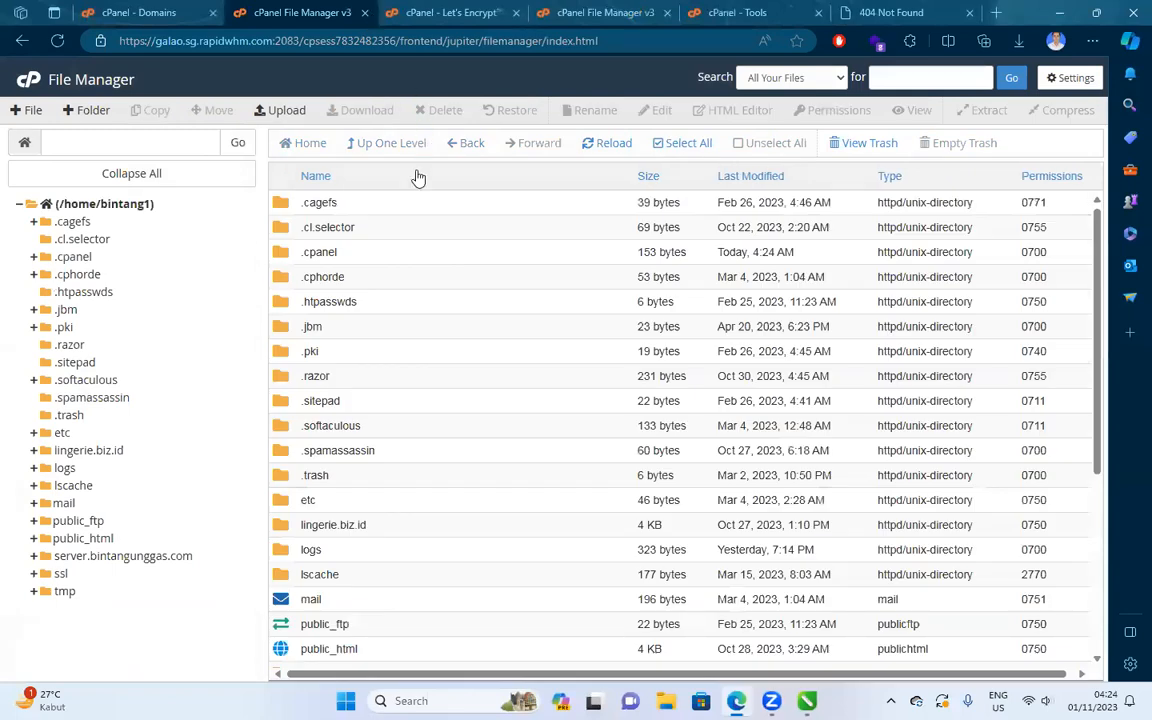
Browse into the public_html folder and select its first entry.
scroll(416, 212, "down", 3)
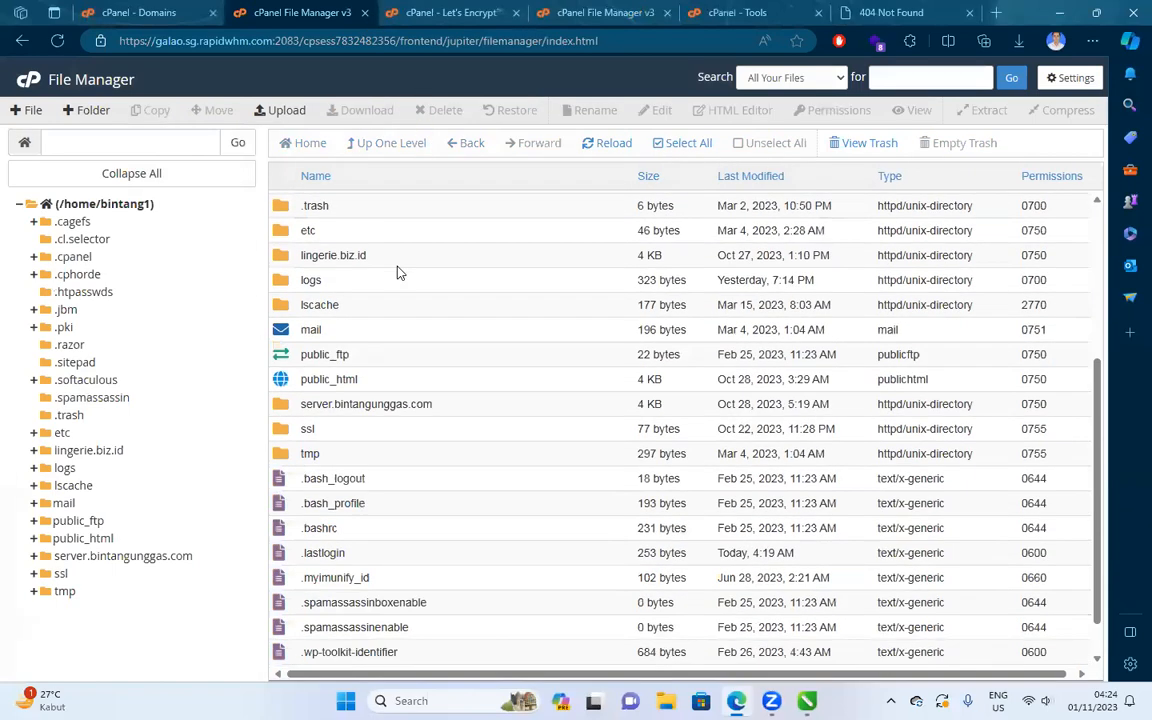
scroll(390, 355, "up", 1)
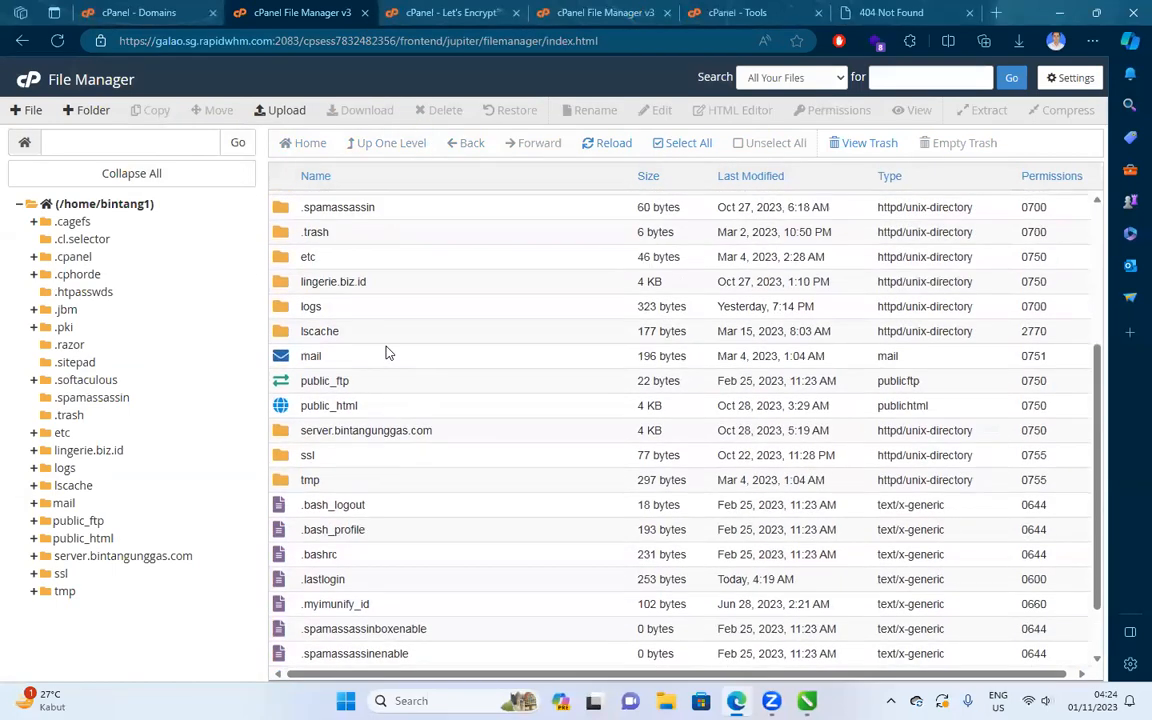
left_click(385, 287)
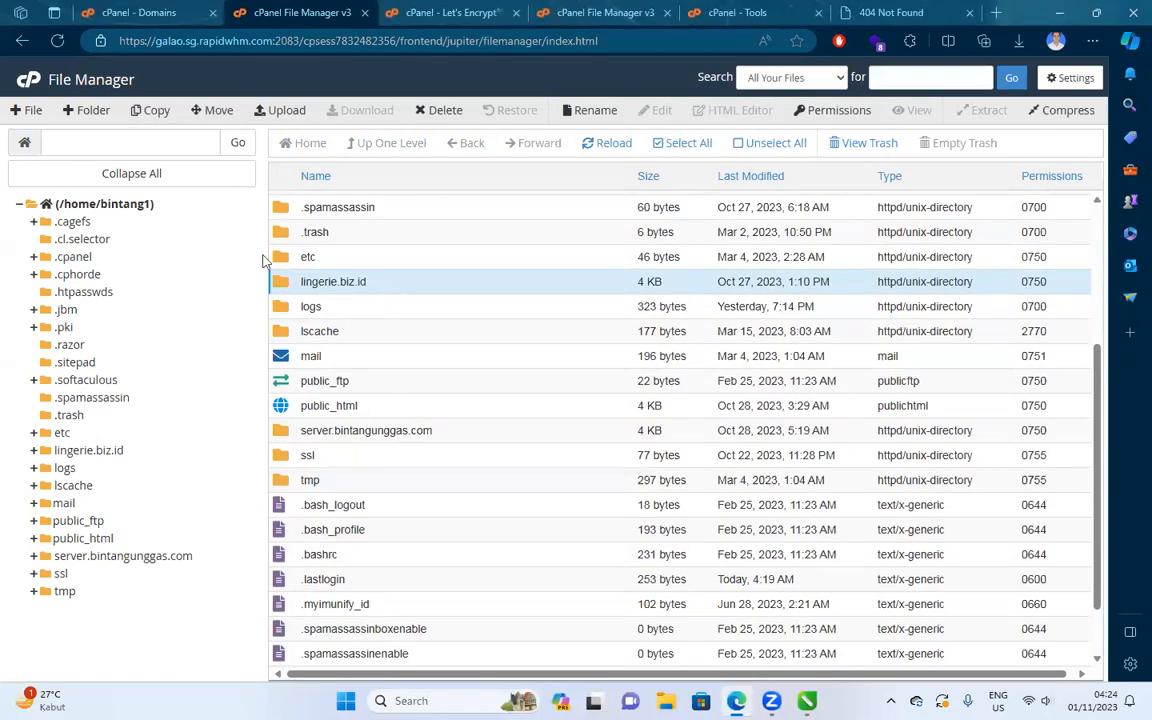
double_click(376, 410)
left_click(345, 202)
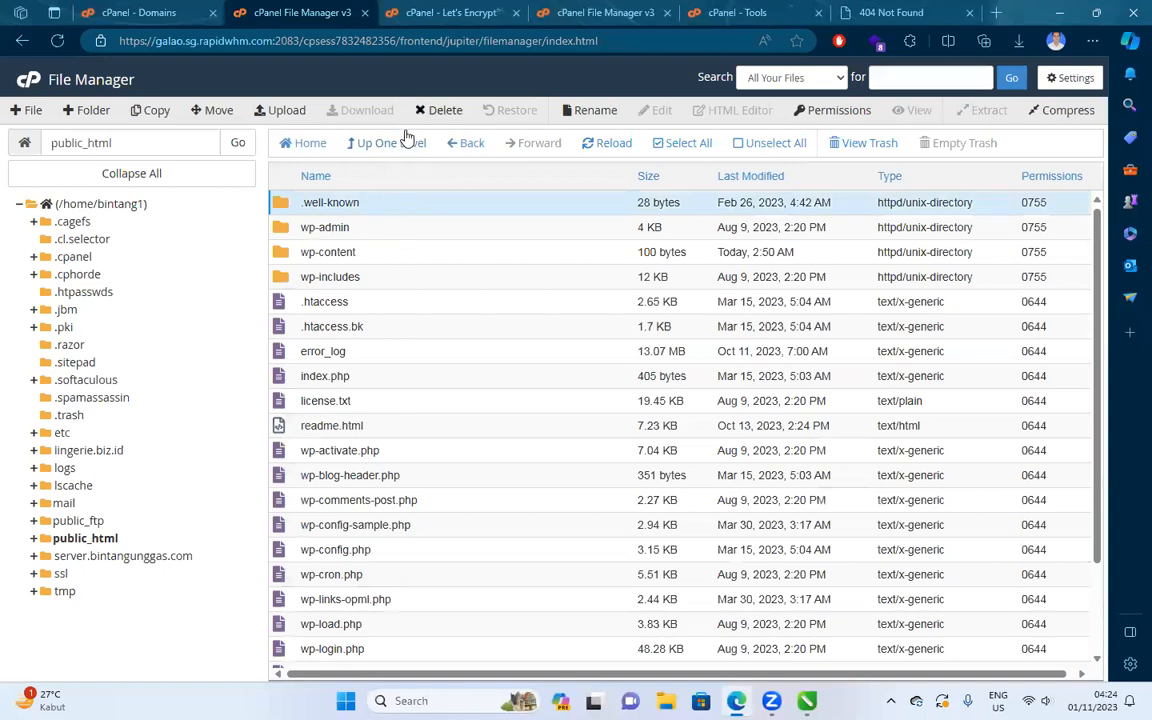
Go up from public_html to the home directory and open the lingerie.biz.id folder.
scroll(404, 406, "down", 2)
left_click(370, 658, "shift")
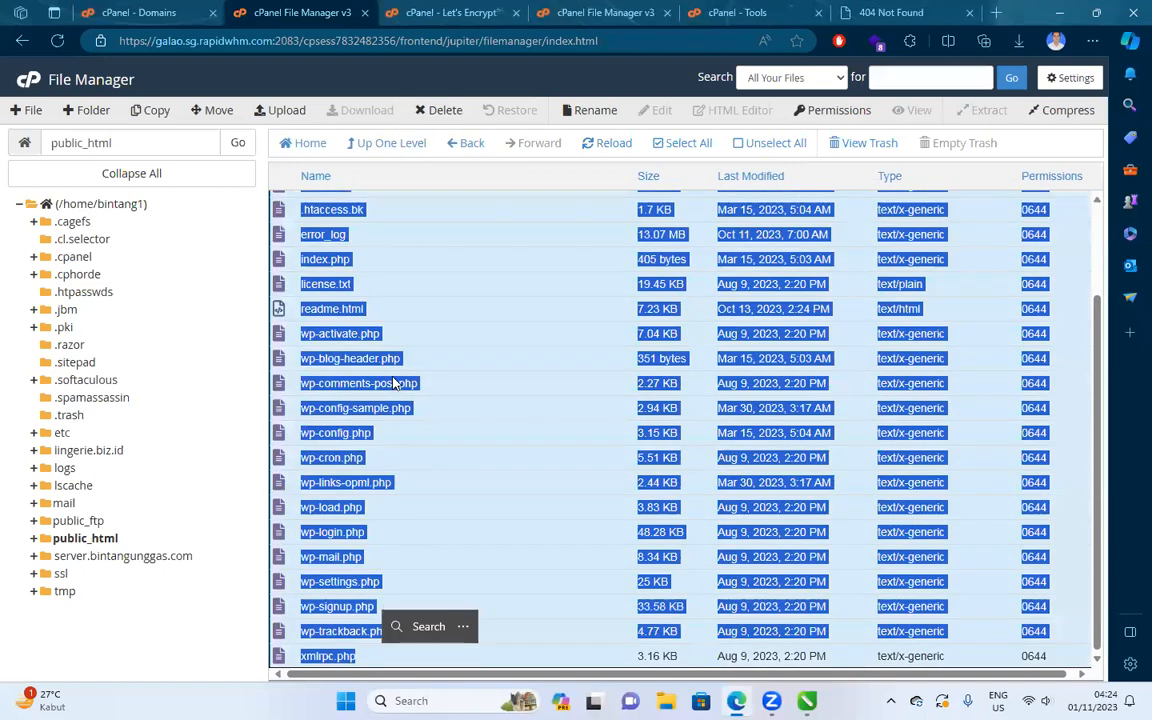
scroll(419, 300, "up", 3)
right_click(420, 246)
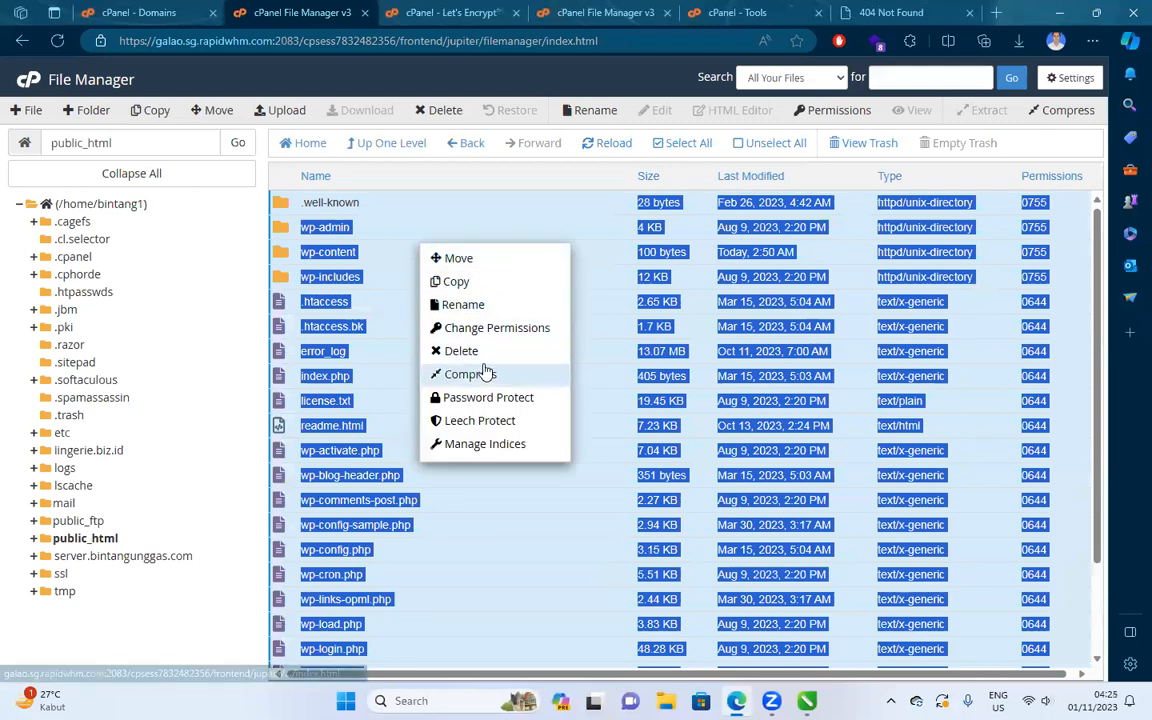
left_click(374, 145)
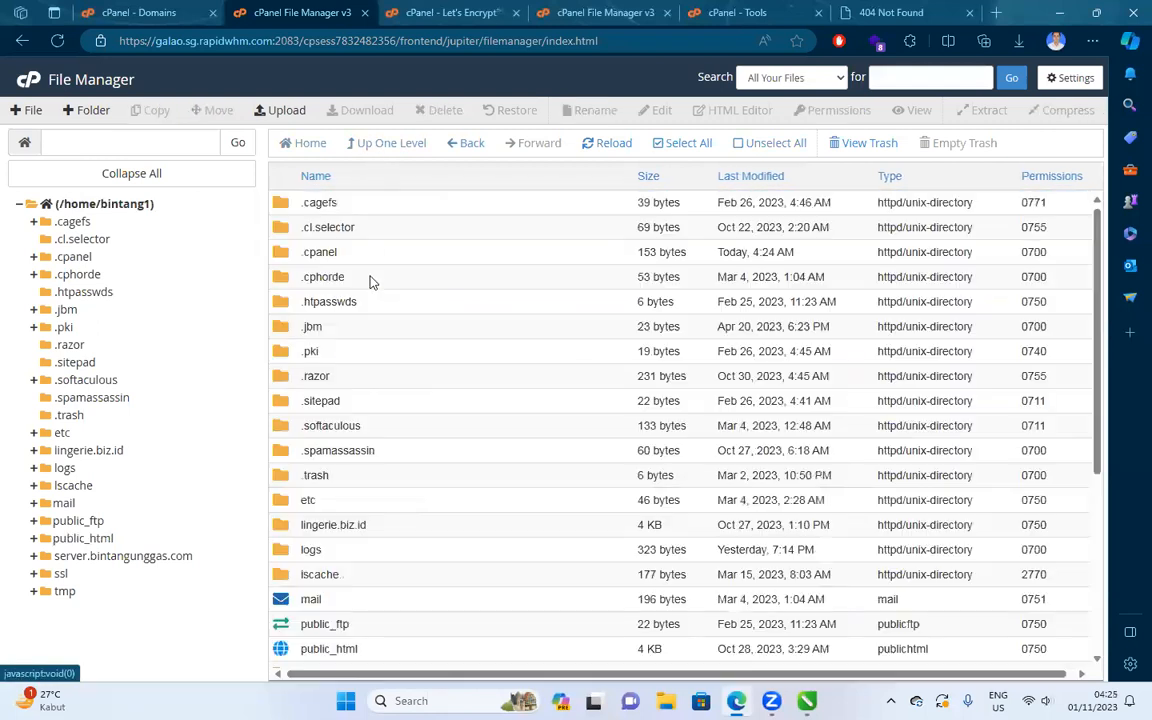
scroll(369, 440, "down", 2)
scroll(380, 322, "up", 2)
double_click(378, 524)
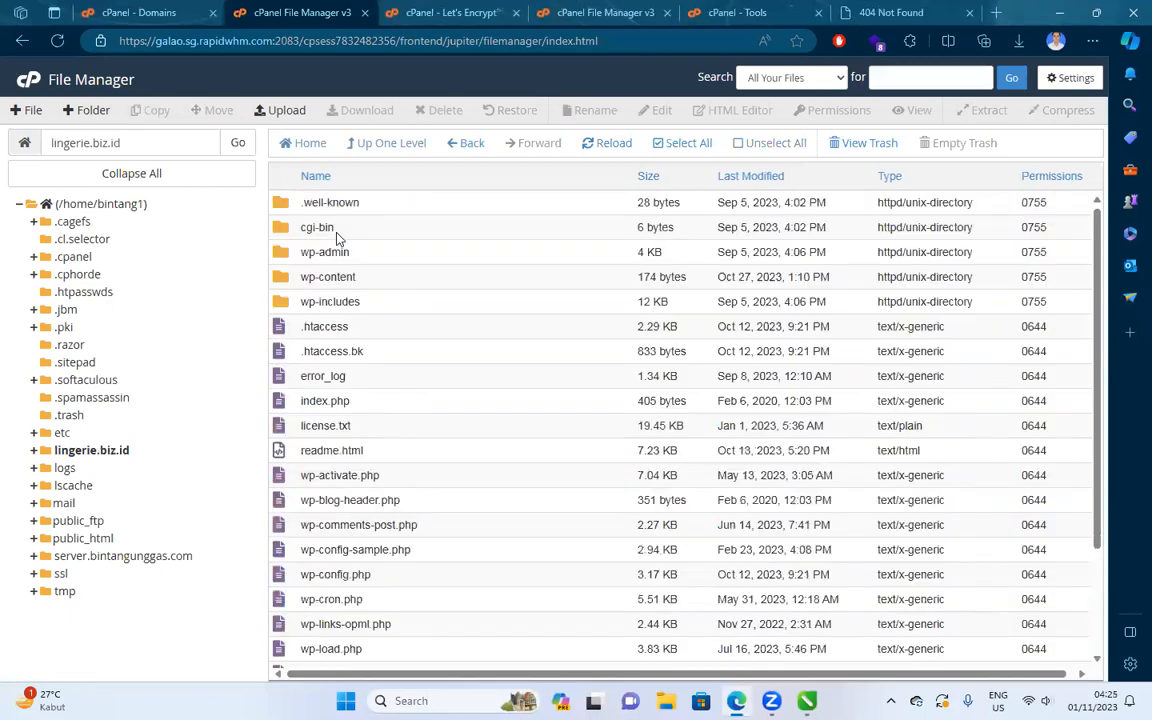
left_click(355, 214)
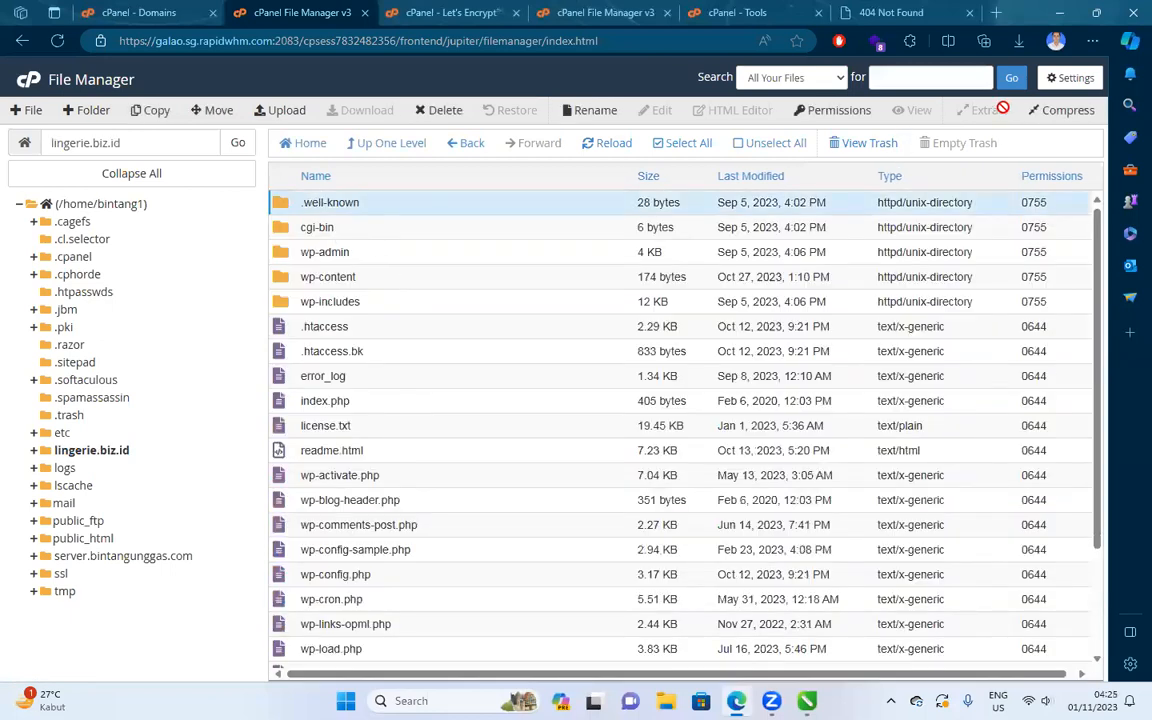
Enable Show Hidden Files in preferences, then select every file and folder, including .well-known.
left_click(1064, 85)
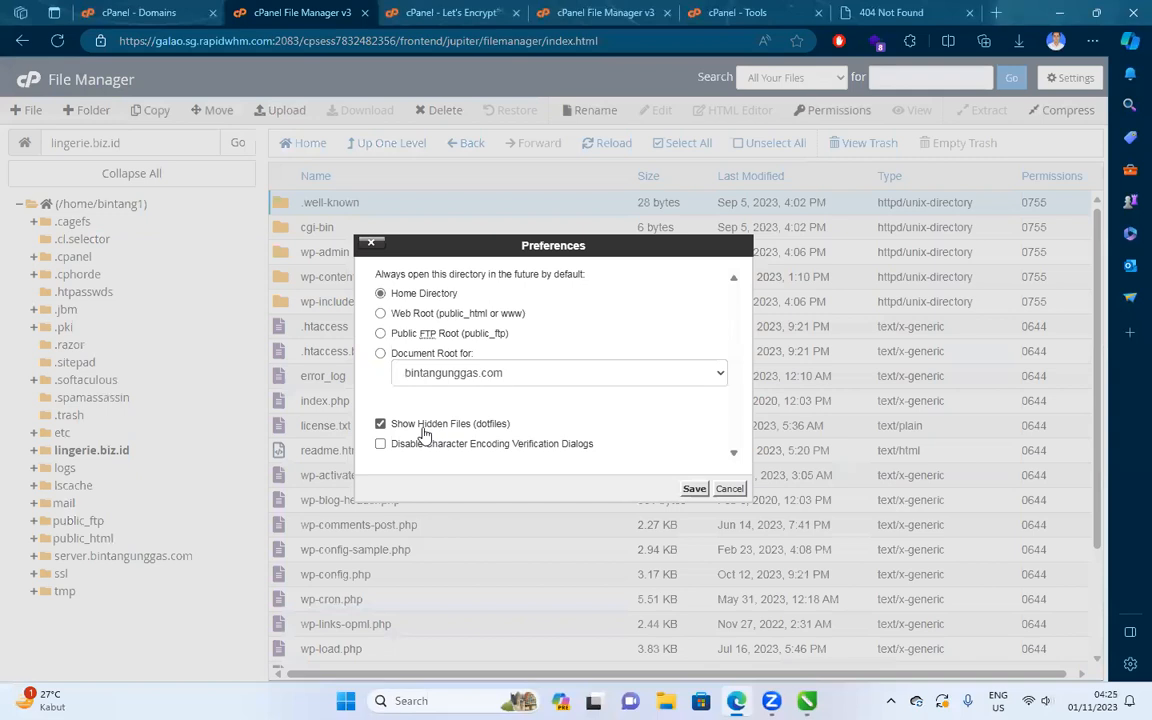
left_click(694, 488)
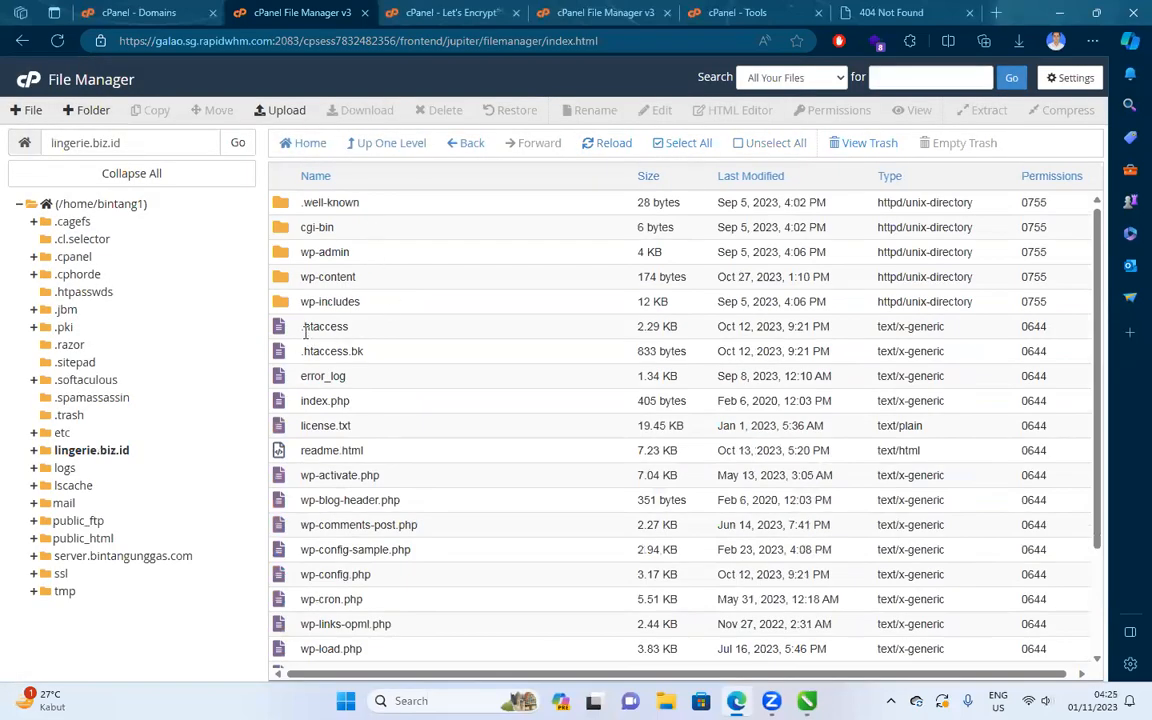
left_click(335, 203)
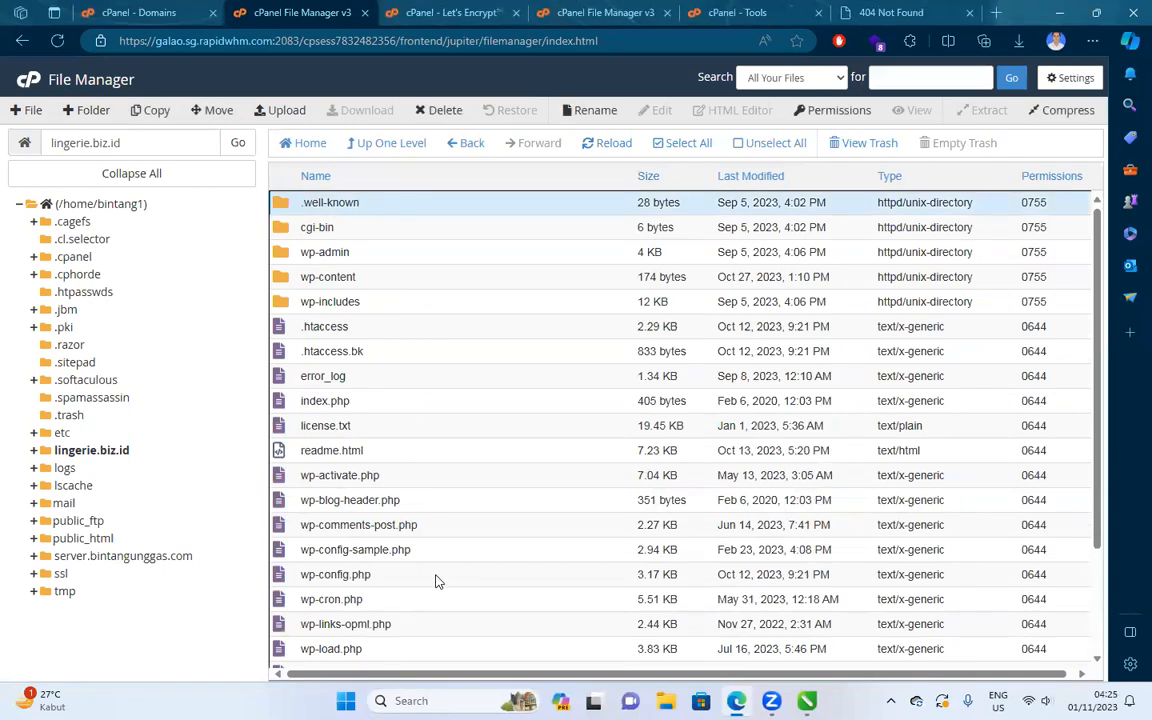
scroll(391, 614, "down", 2)
left_click_drag(387, 660, 474, 552)
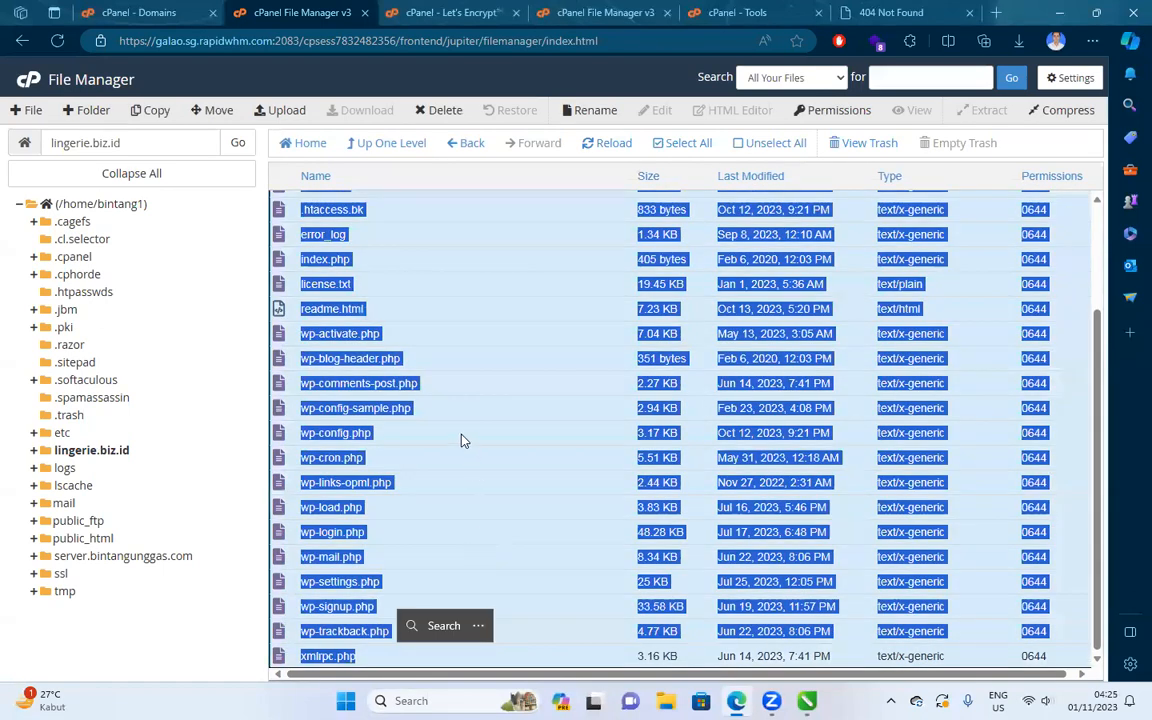
scroll(465, 380, "up", 2)
left_click(678, 143)
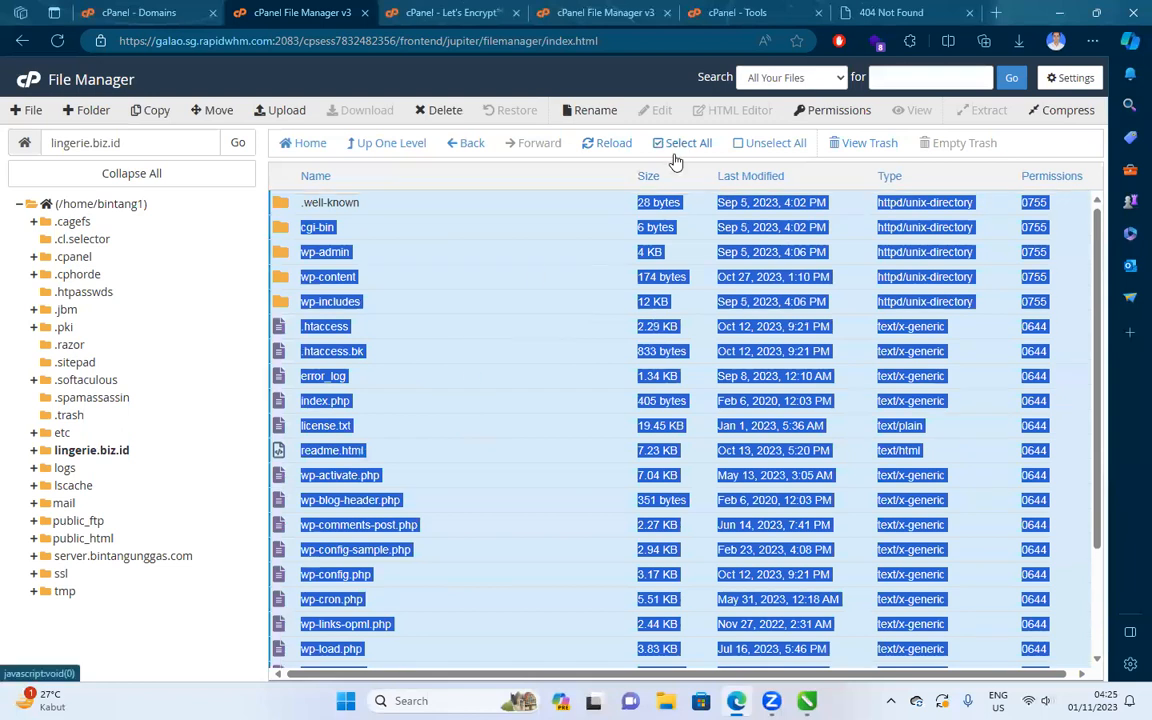
Compress the whole lingerie.biz.id selection into a Zip archive named lingerie.zip (97.23 MB).
right_click(511, 233)
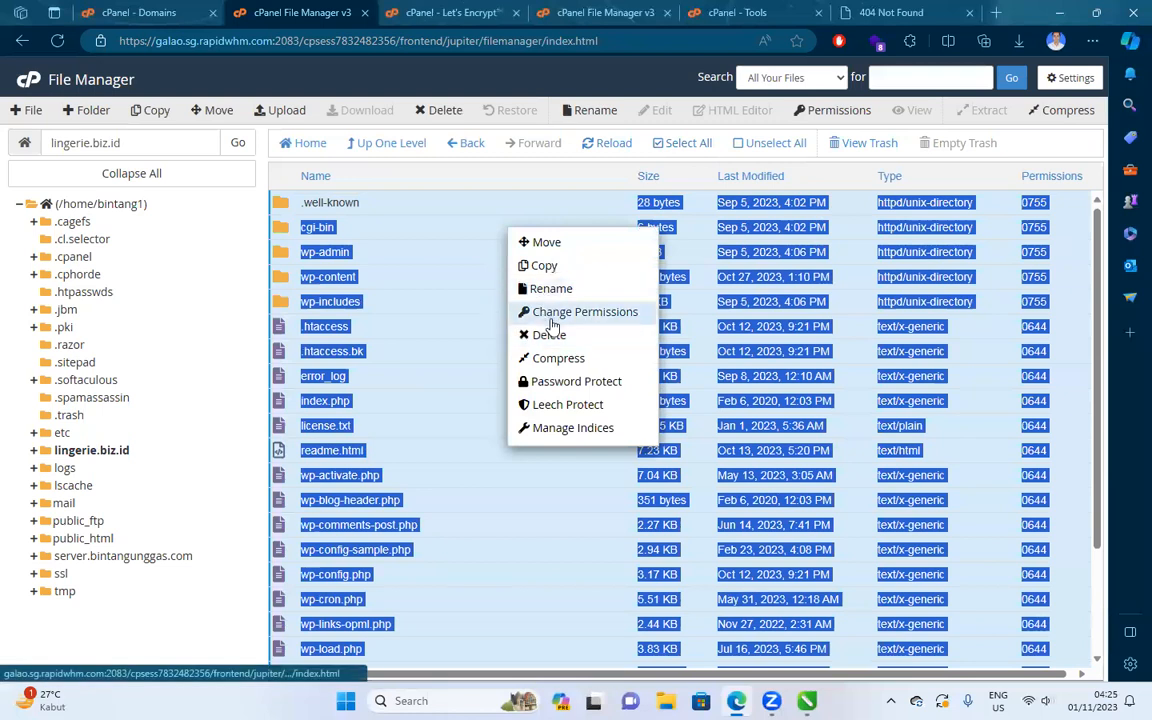
left_click(560, 360)
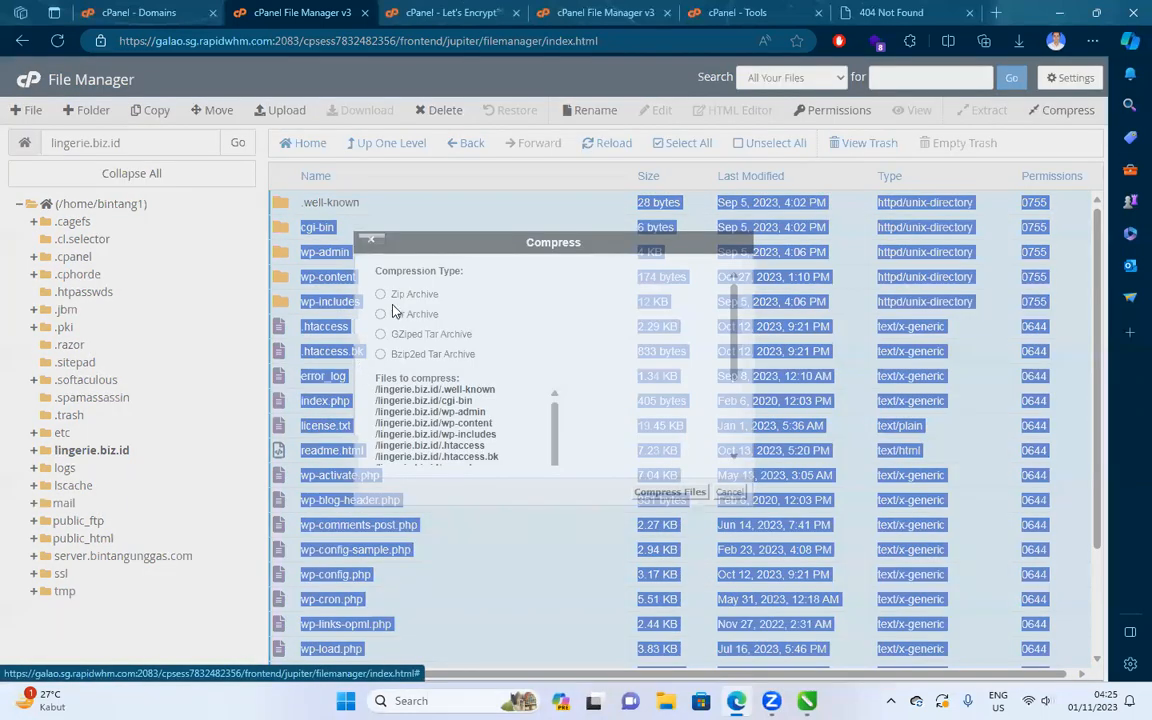
scroll(571, 357, "down", 2)
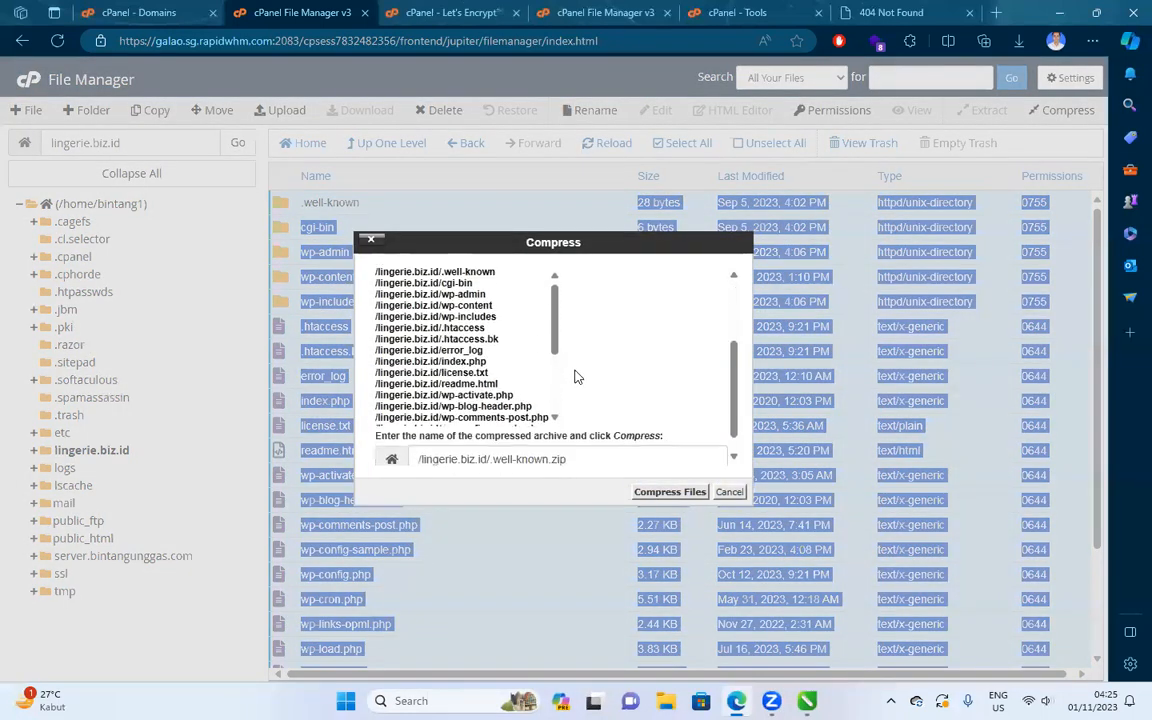
scroll(573, 405, "down", 1)
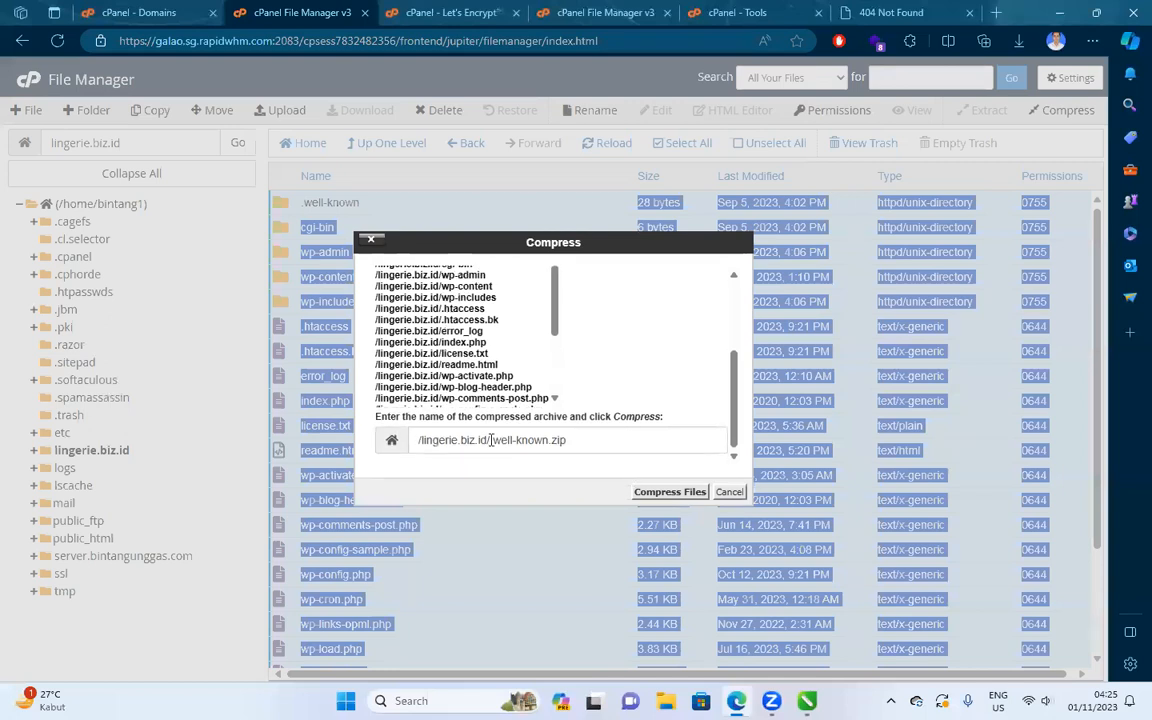
left_click_drag(491, 440, 547, 444)
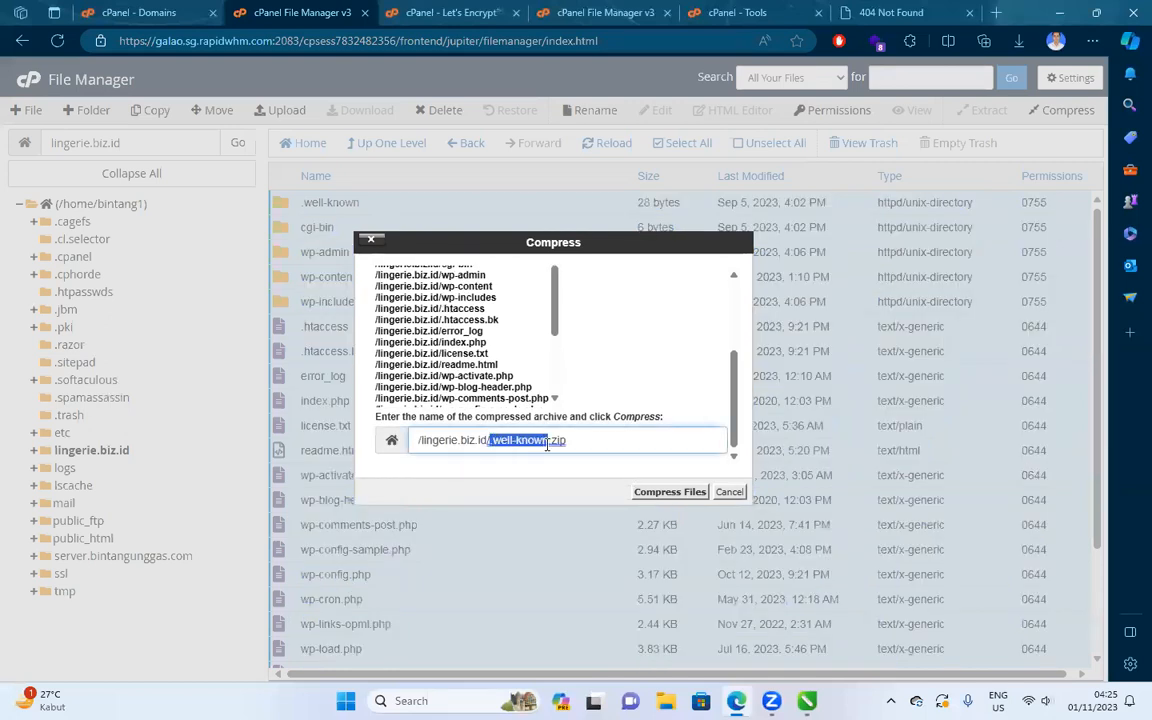
key("BackSpace")
type("lingerie")
left_click(652, 494)
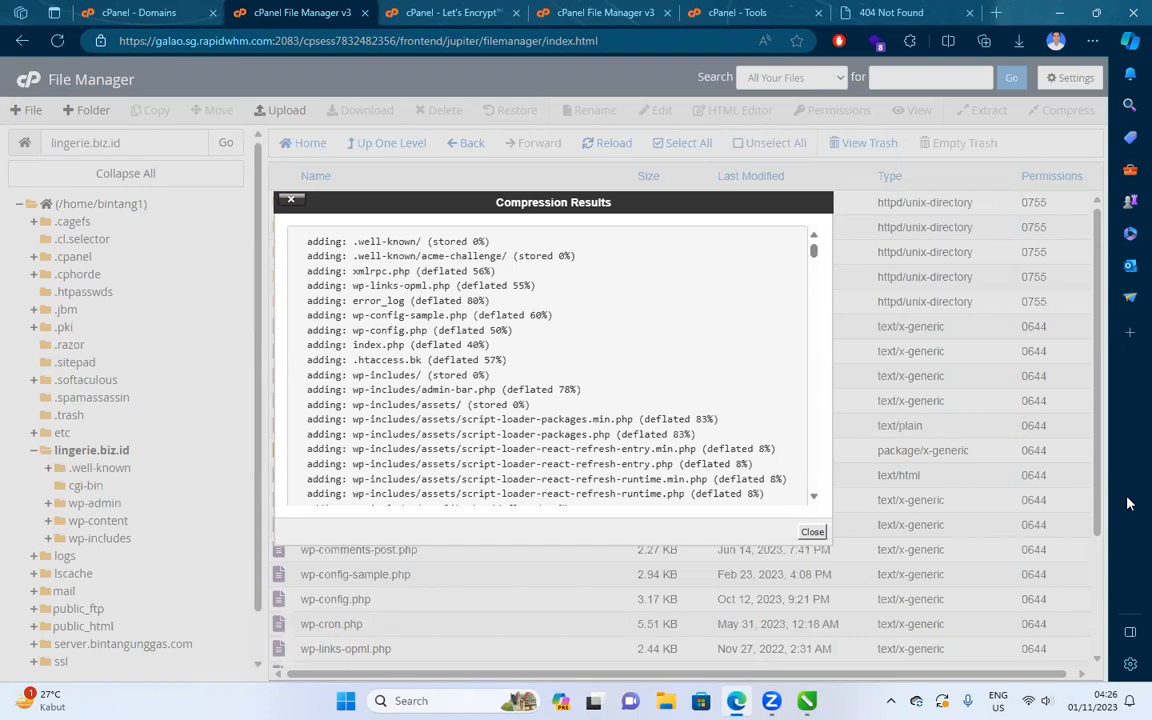
left_click(812, 531)
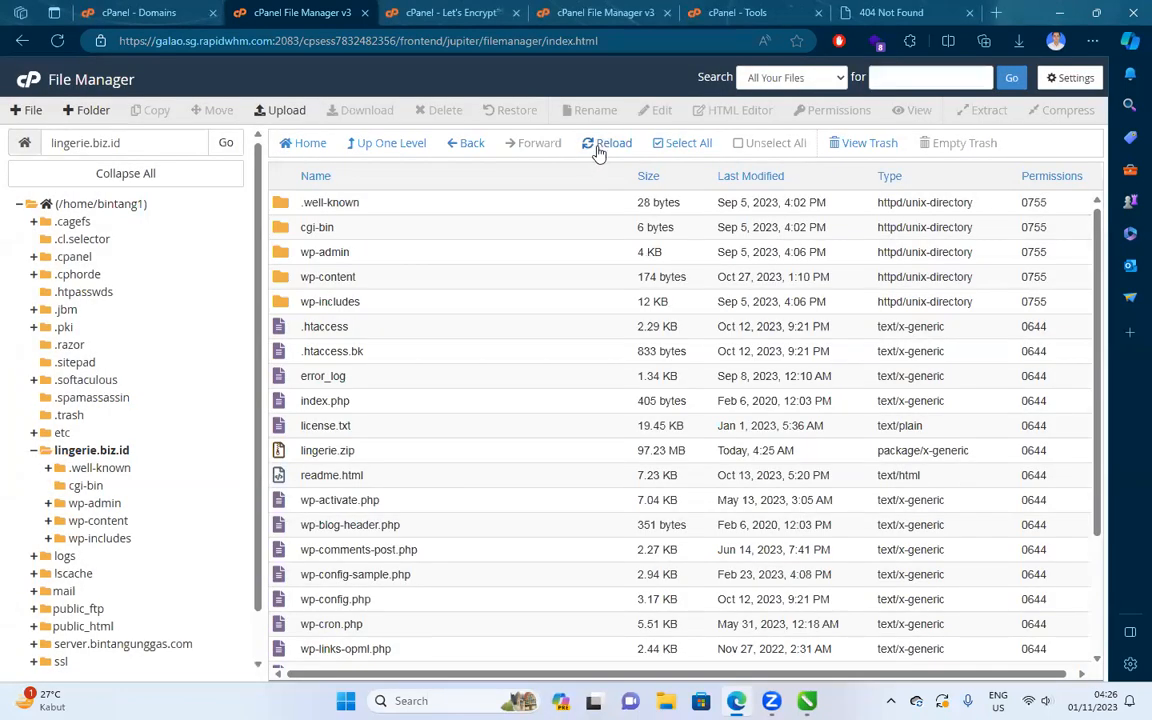
Download the 97.23 MB lingerie.zip archive to the computer, then start a fresh browser tab.
left_click(332, 452)
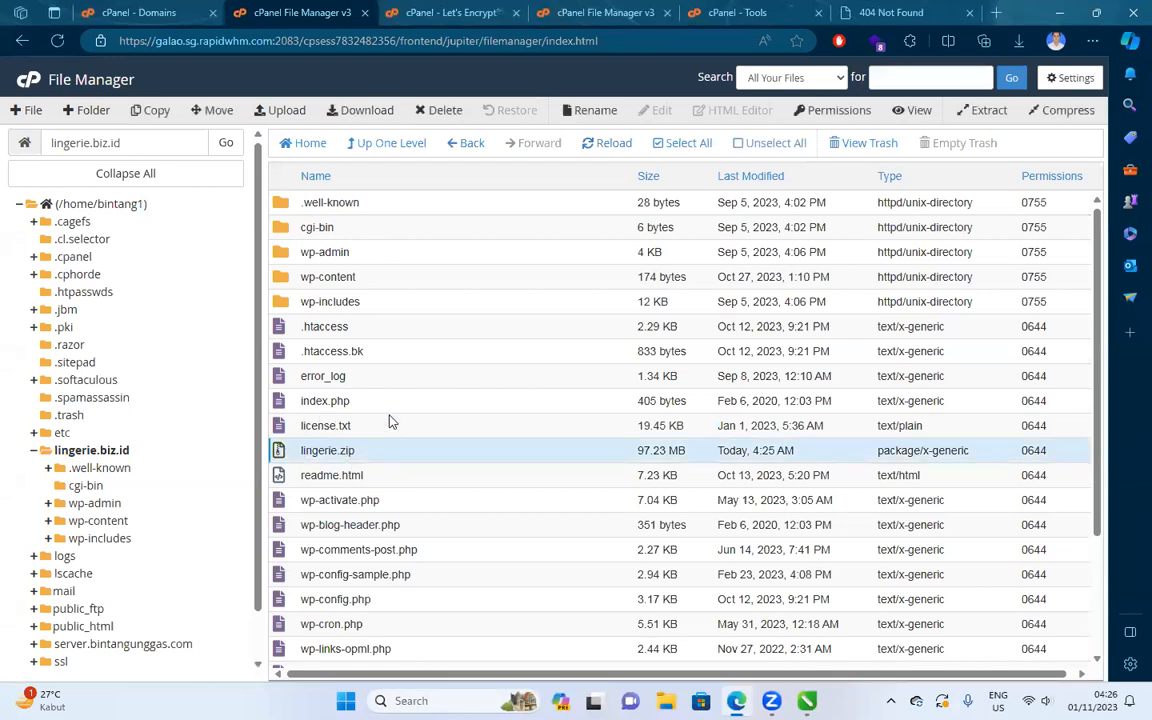
left_click(370, 111)
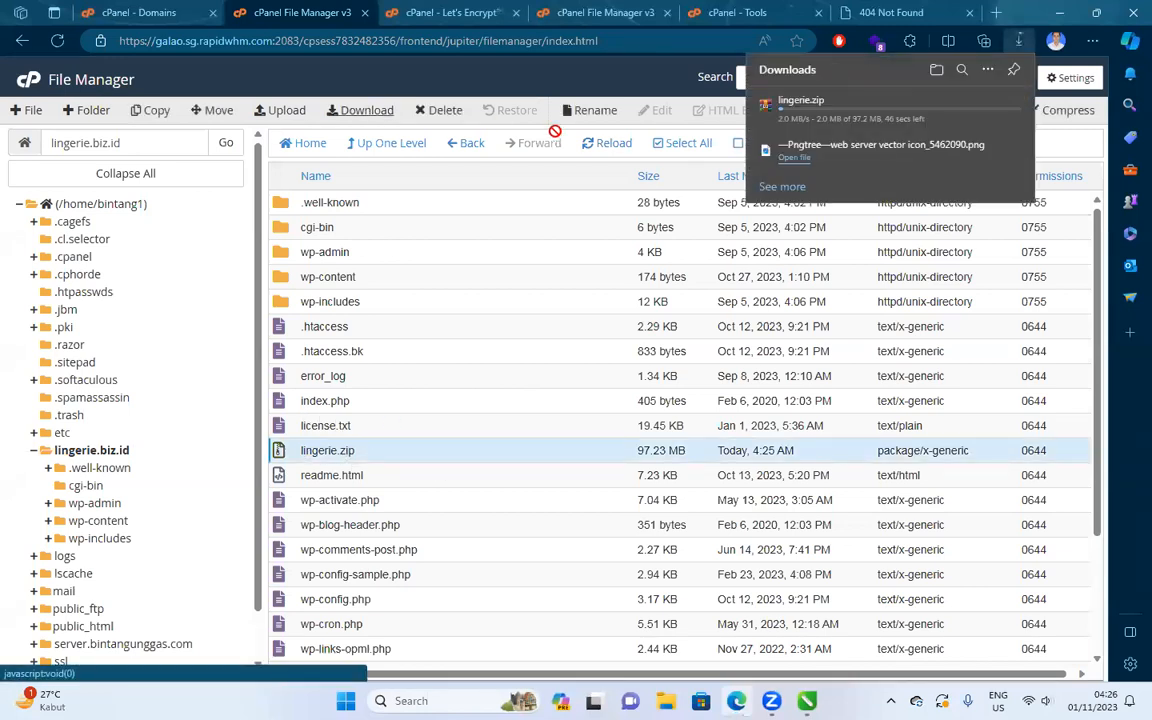
mouse_move(823, 128)
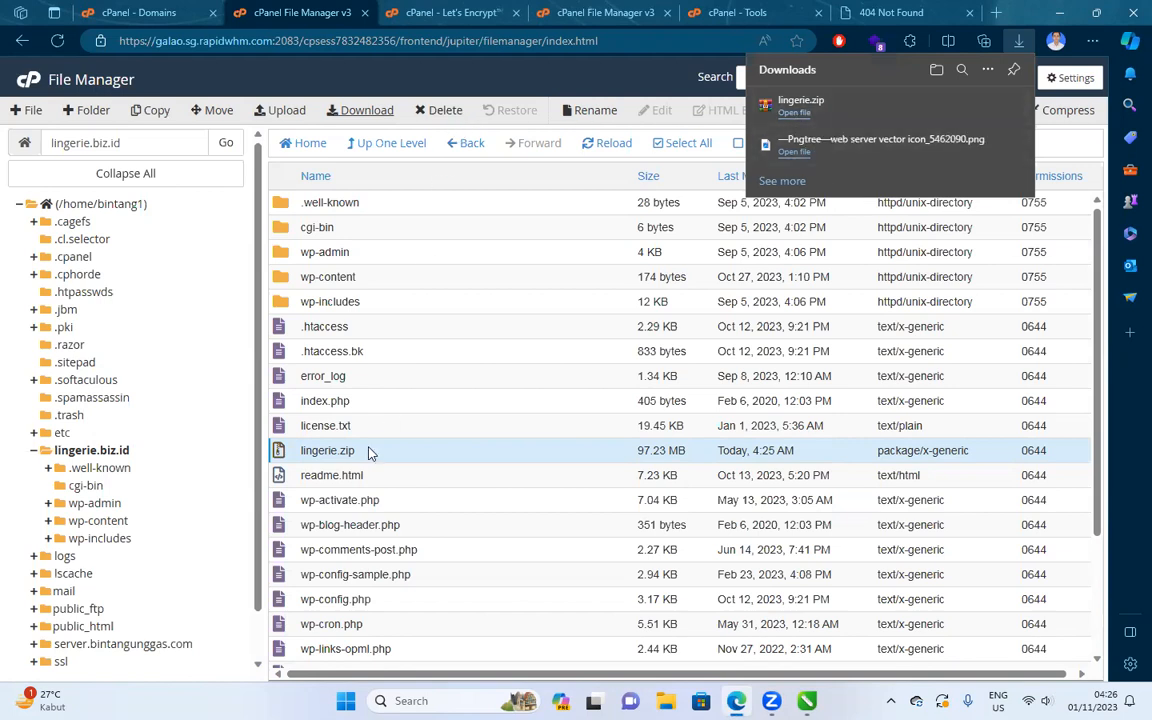
left_click(441, 451)
left_click(440, 425)
left_click(410, 458)
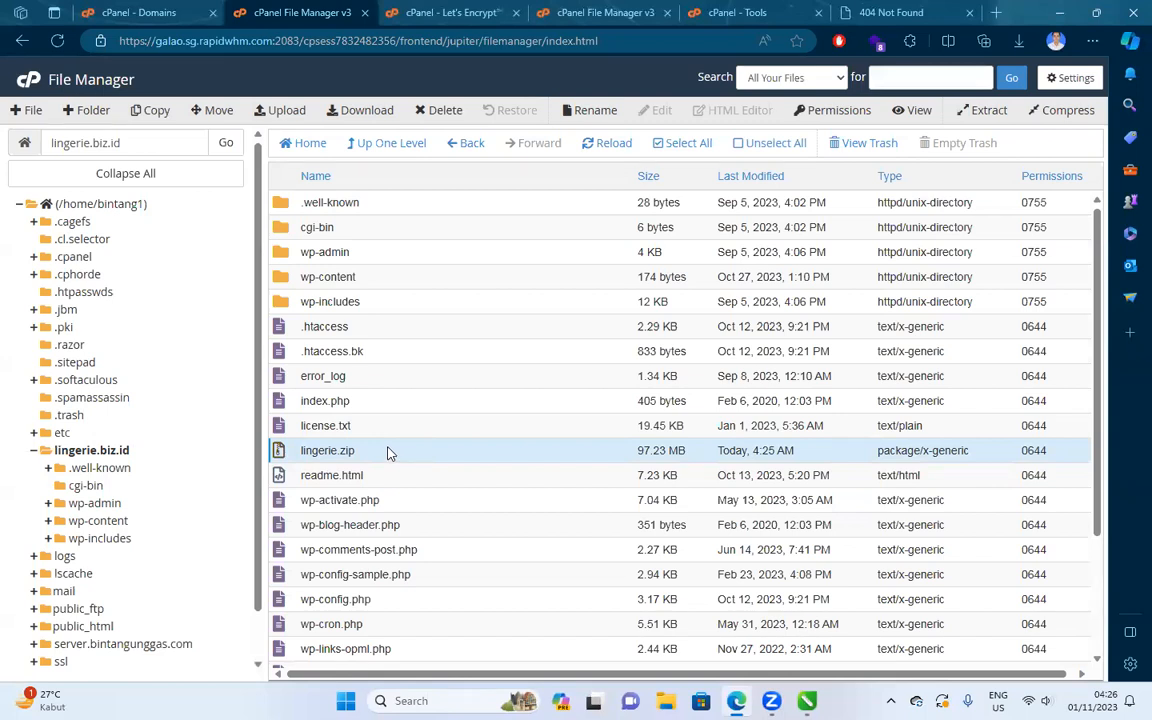
left_click(997, 13)
Load lingerie.biz.id in the new tab and move that tab beside the others.
type("lino")
key("BackSpace")
type("bu")
key("BackSpace")
key("BackSpace")
key("BackSpace")
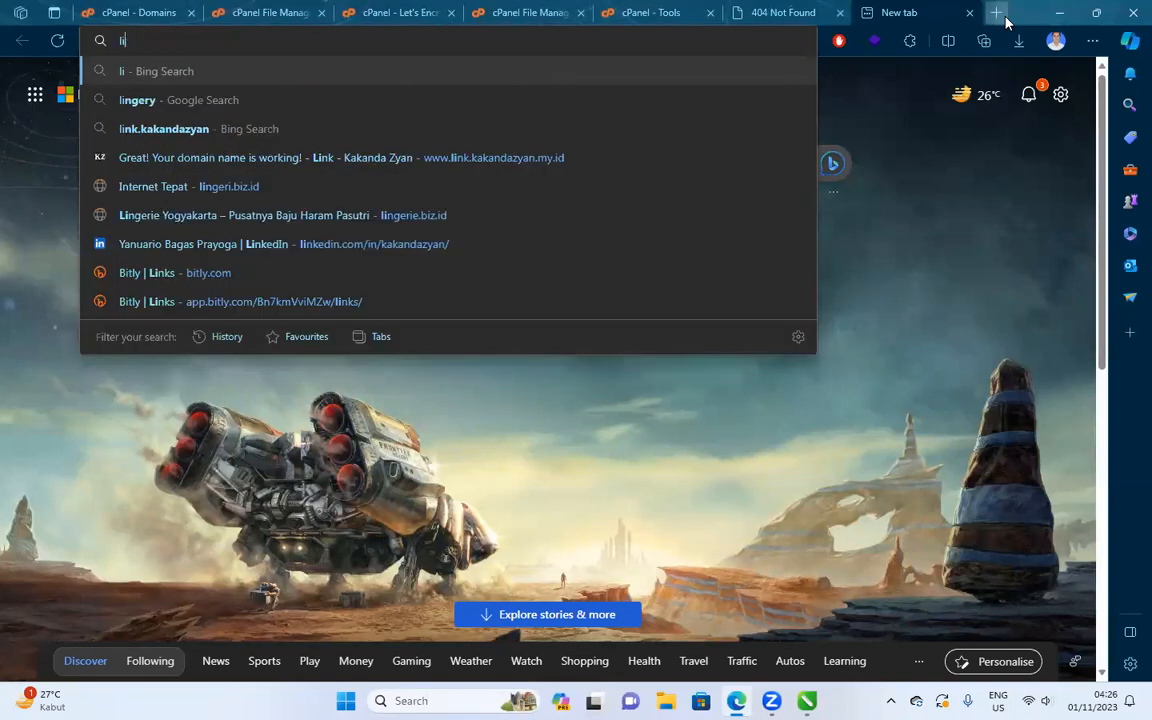
type("ge")
key("BackSpace")
key("BackSpace")
type("ngerie.biz.id")
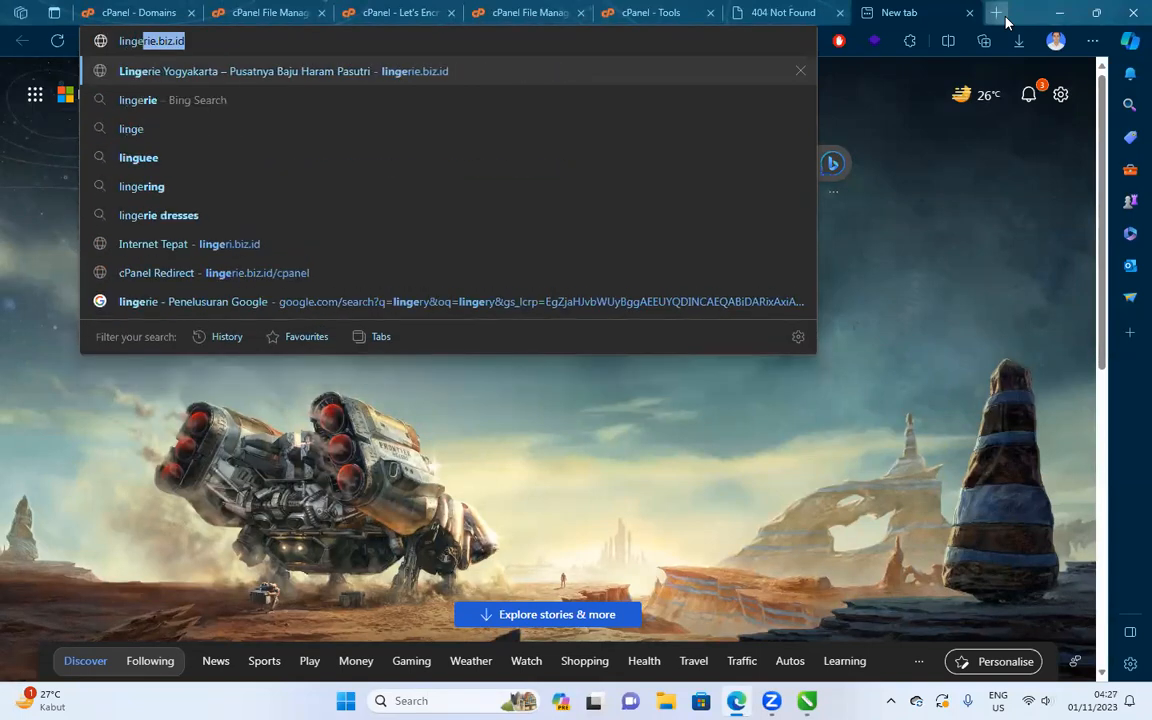
key("Return")
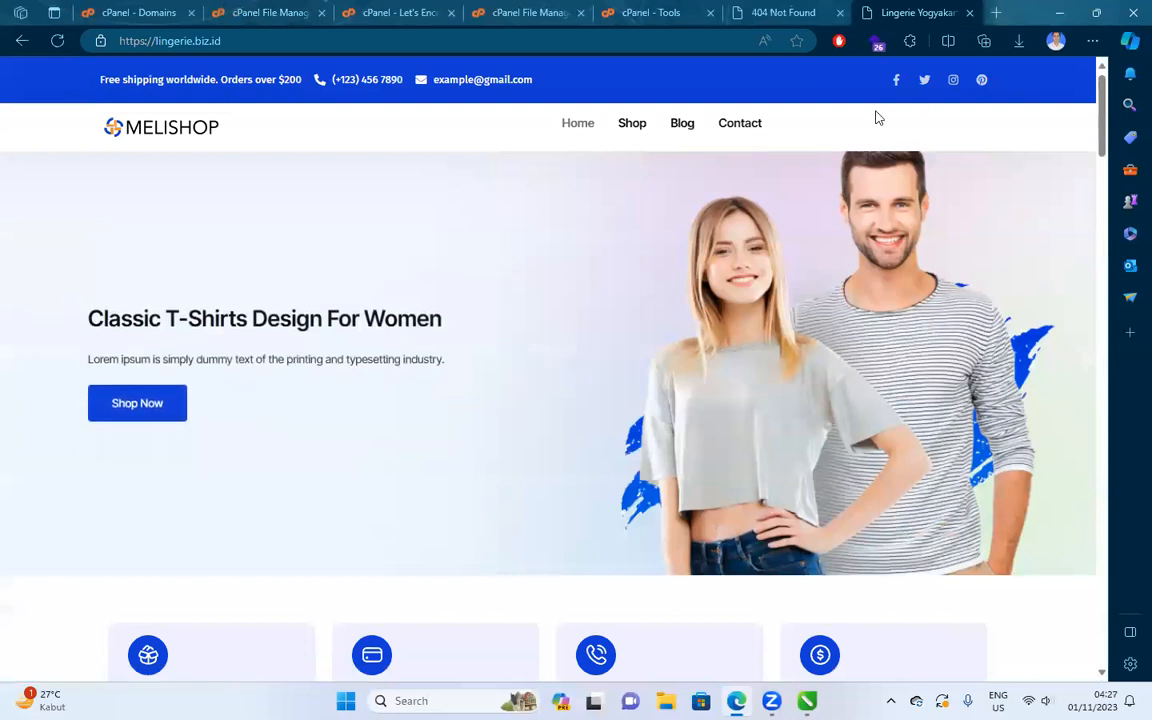
left_click_drag(905, 12, 140, 12)
Return to the File Manager listing of the lingerie.biz.id folder.
left_click(235, 12)
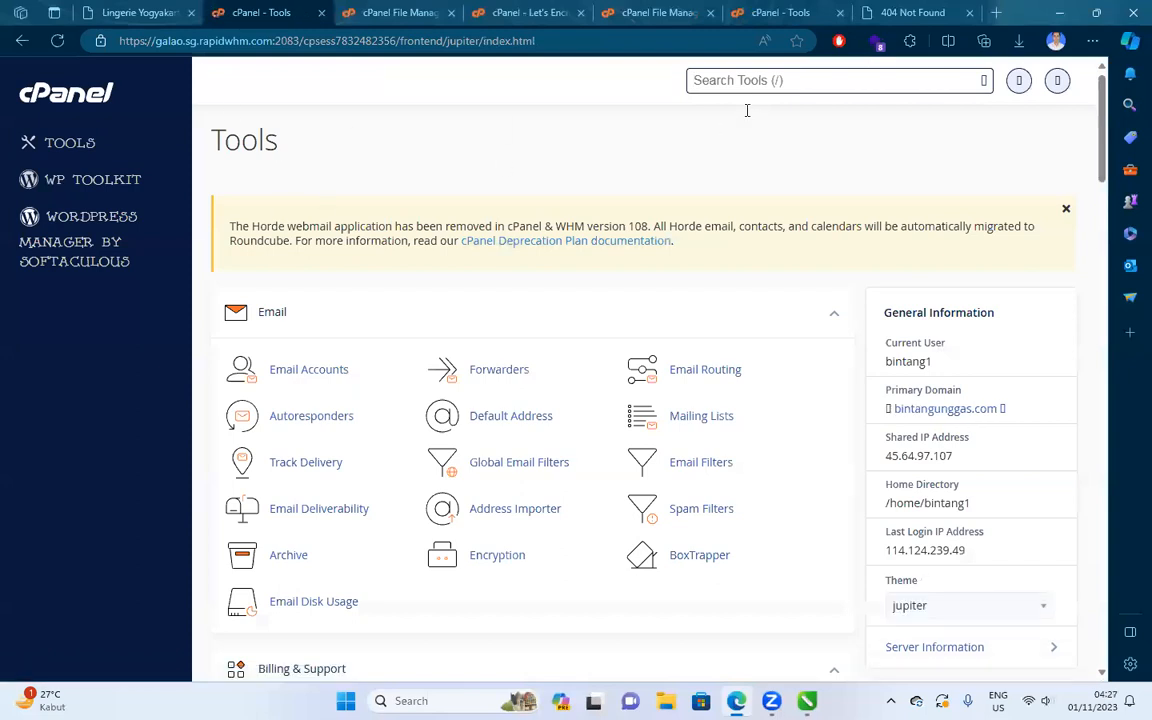
left_click(807, 701)
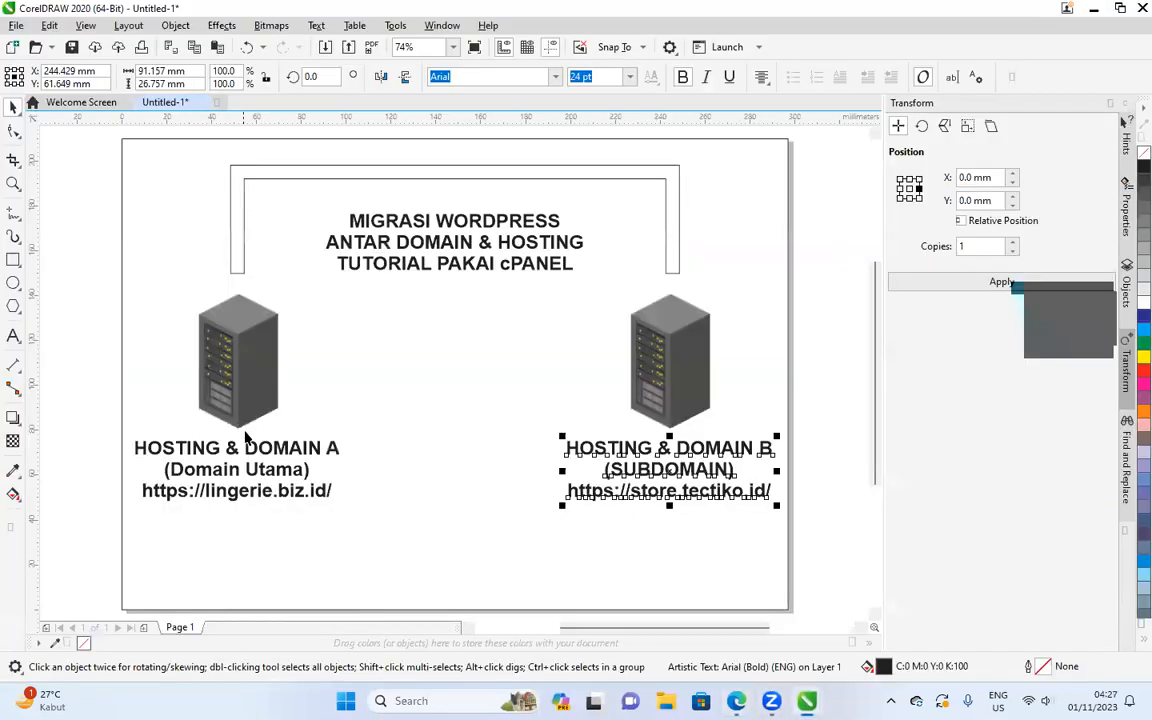
left_click(799, 694)
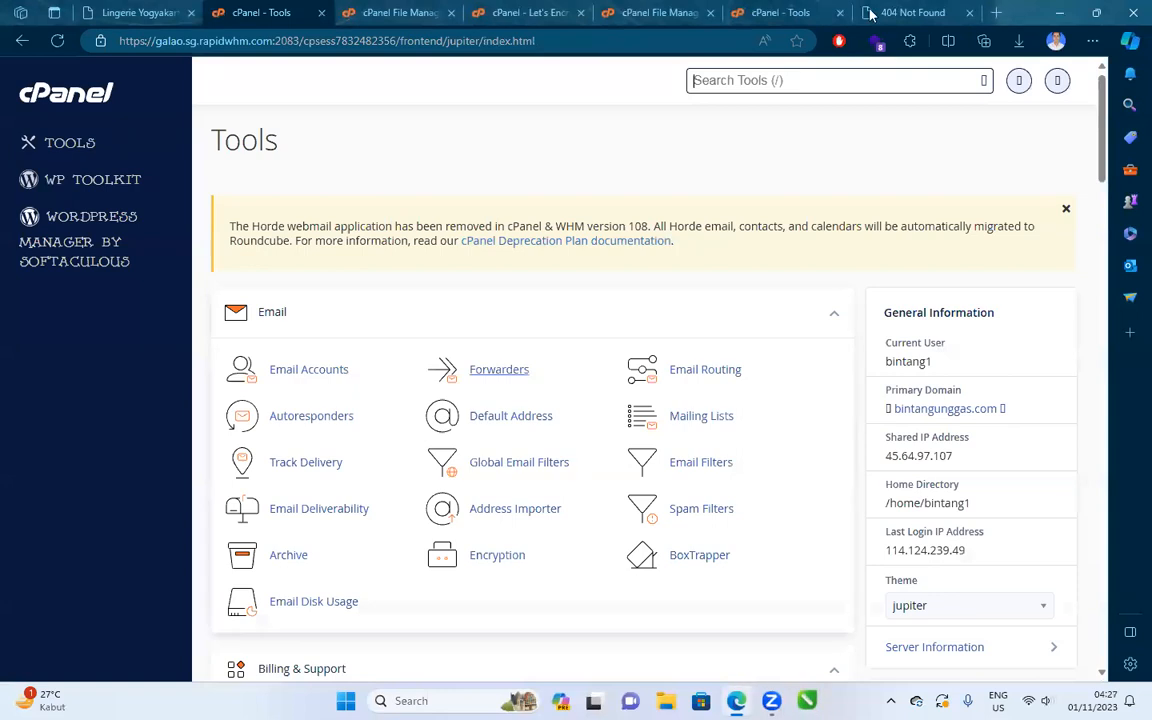
left_click(338, 14)
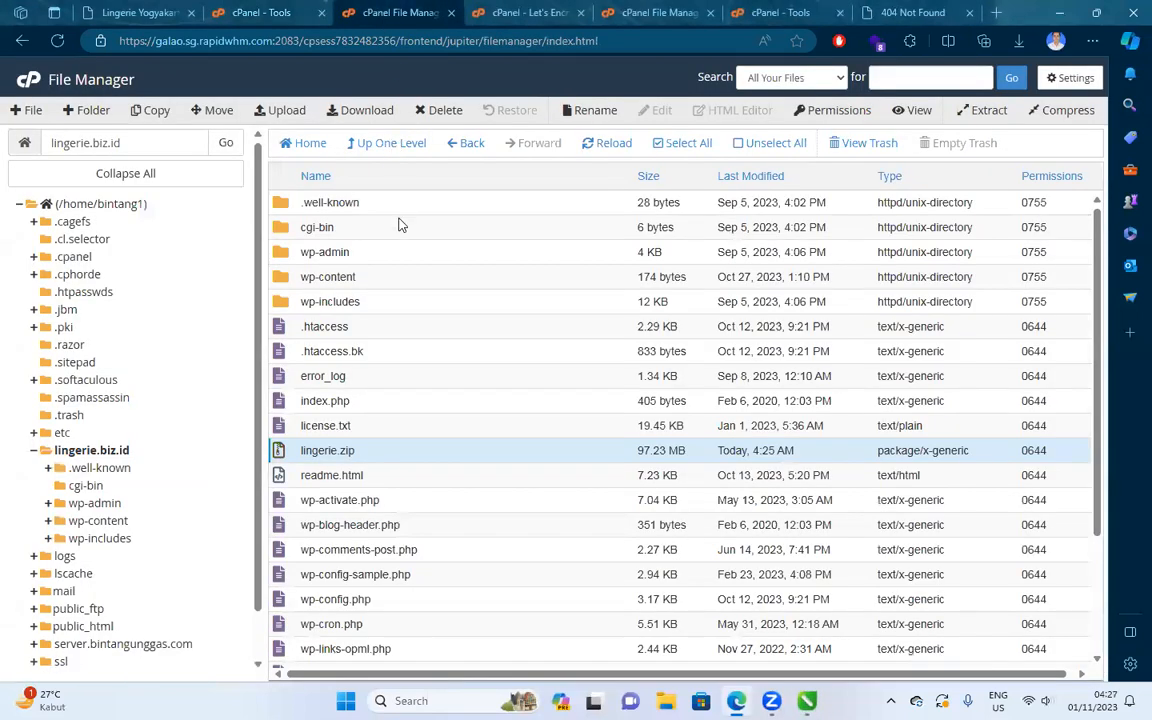
Copy the DB_NAME value bintang1_wp835 from wp-config.php, close the editor, and return to Tools.
left_click(407, 352)
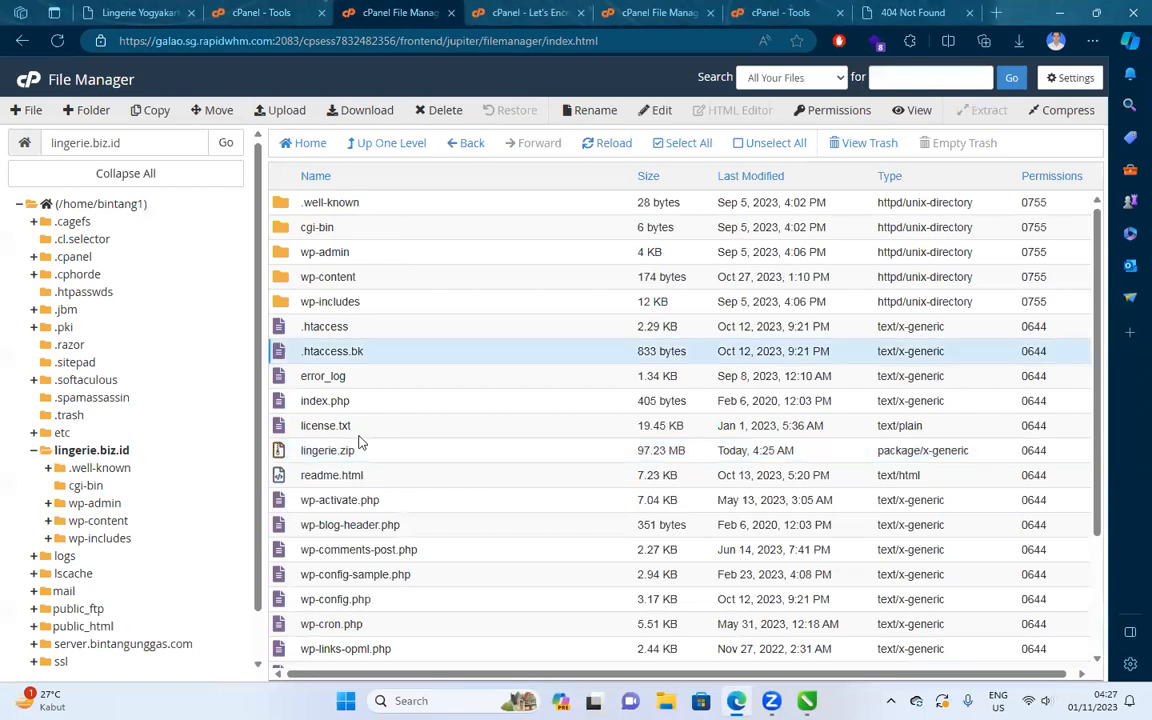
scroll(360, 450, "down", 1)
left_click(381, 535)
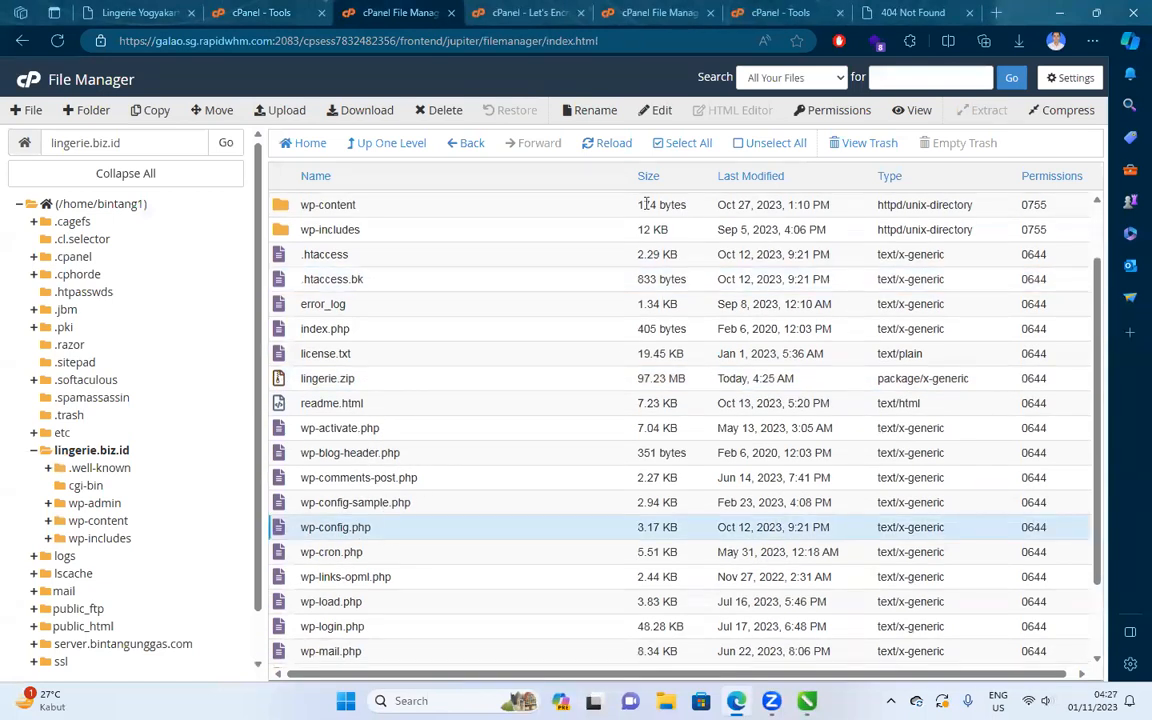
left_click(656, 110)
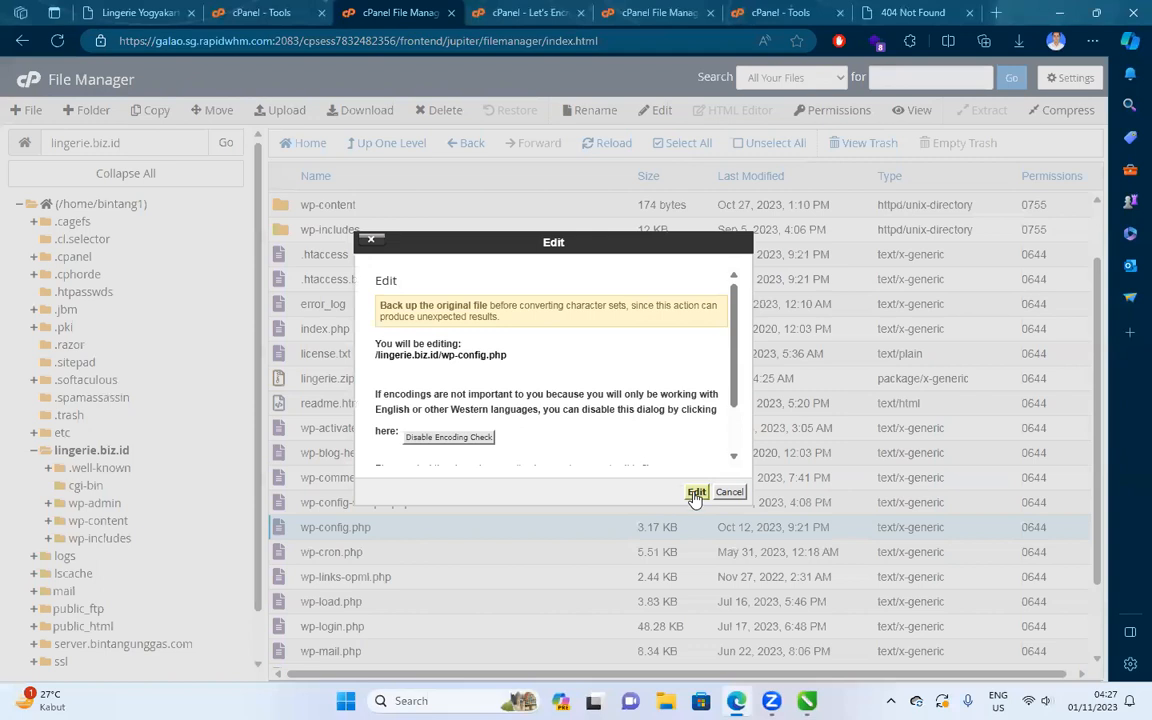
left_click(696, 492)
scroll(238, 372, "down", 1)
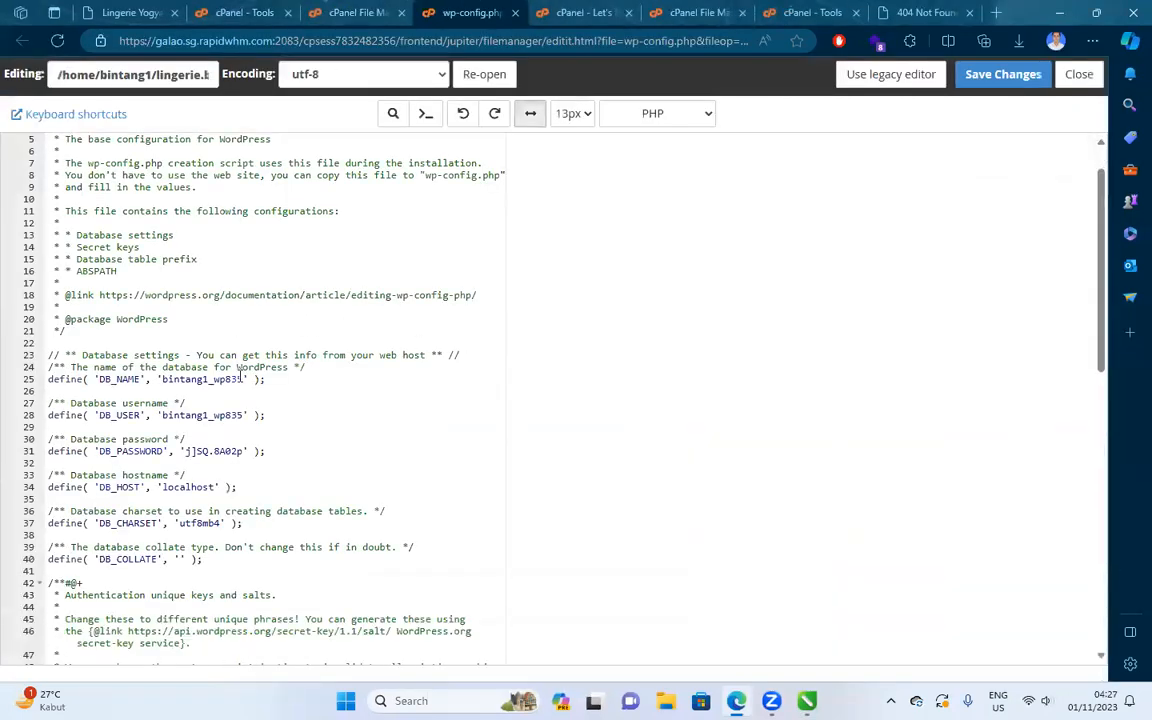
scroll(239, 371, "down", 1)
left_click_drag(163, 334, 242, 334)
key("ctrl+c")
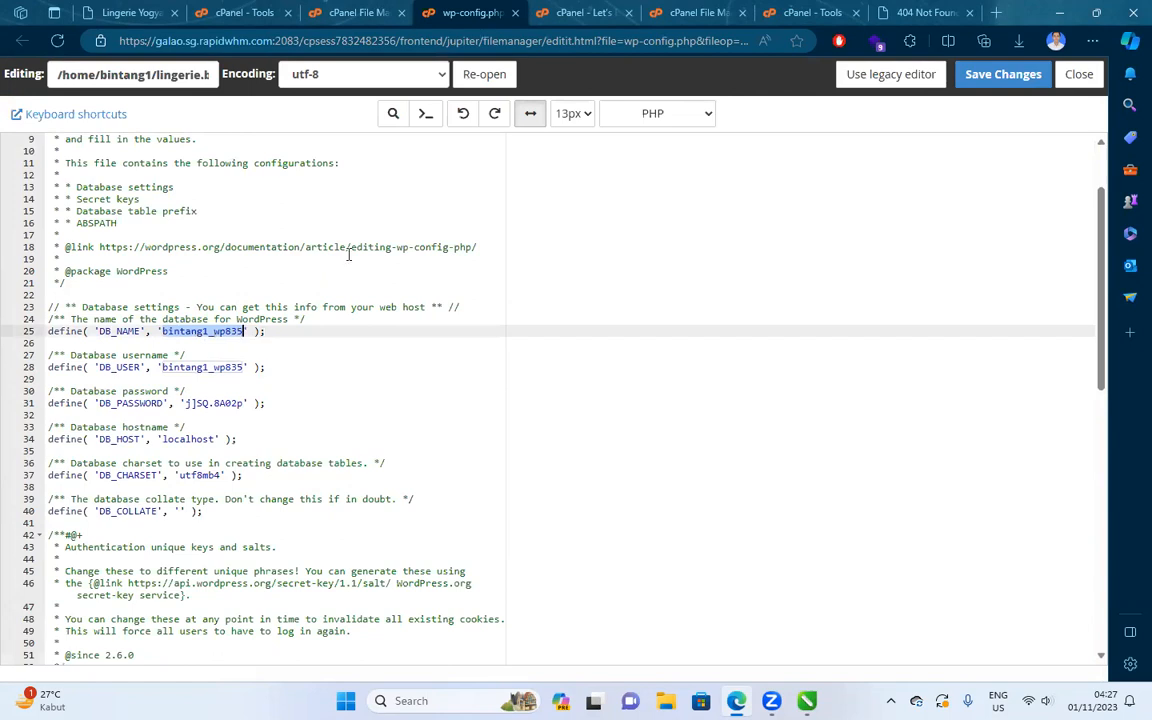
left_click(514, 13)
left_click(135, 12)
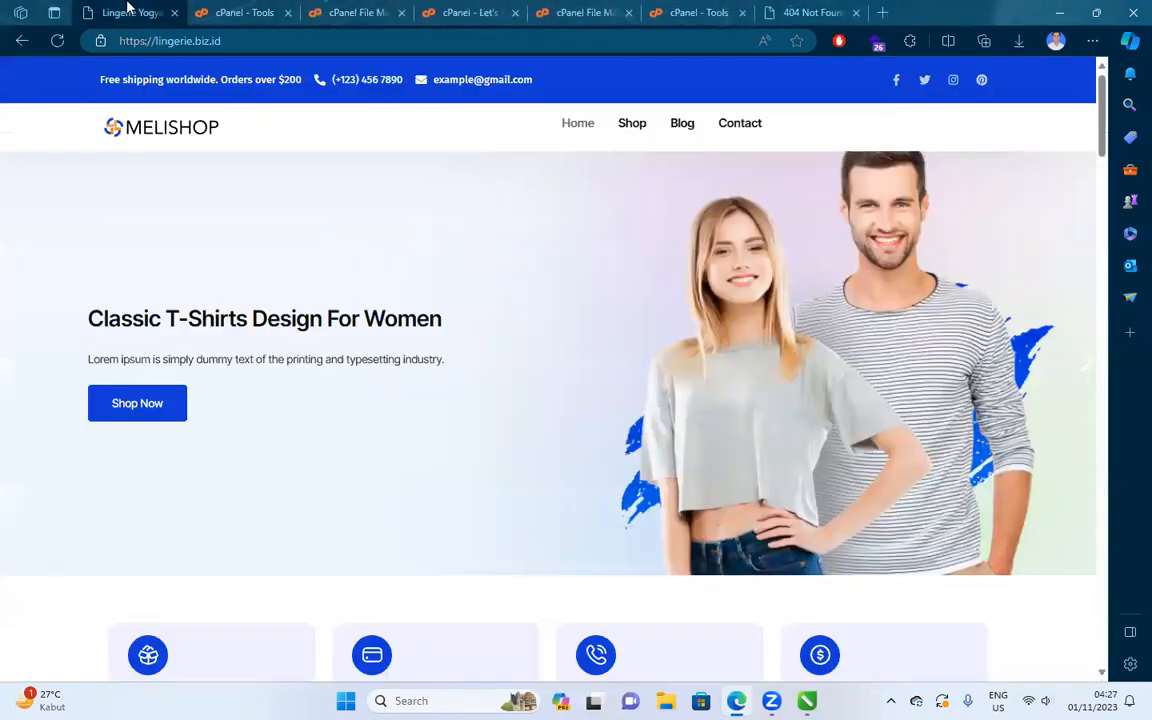
left_click(255, 12)
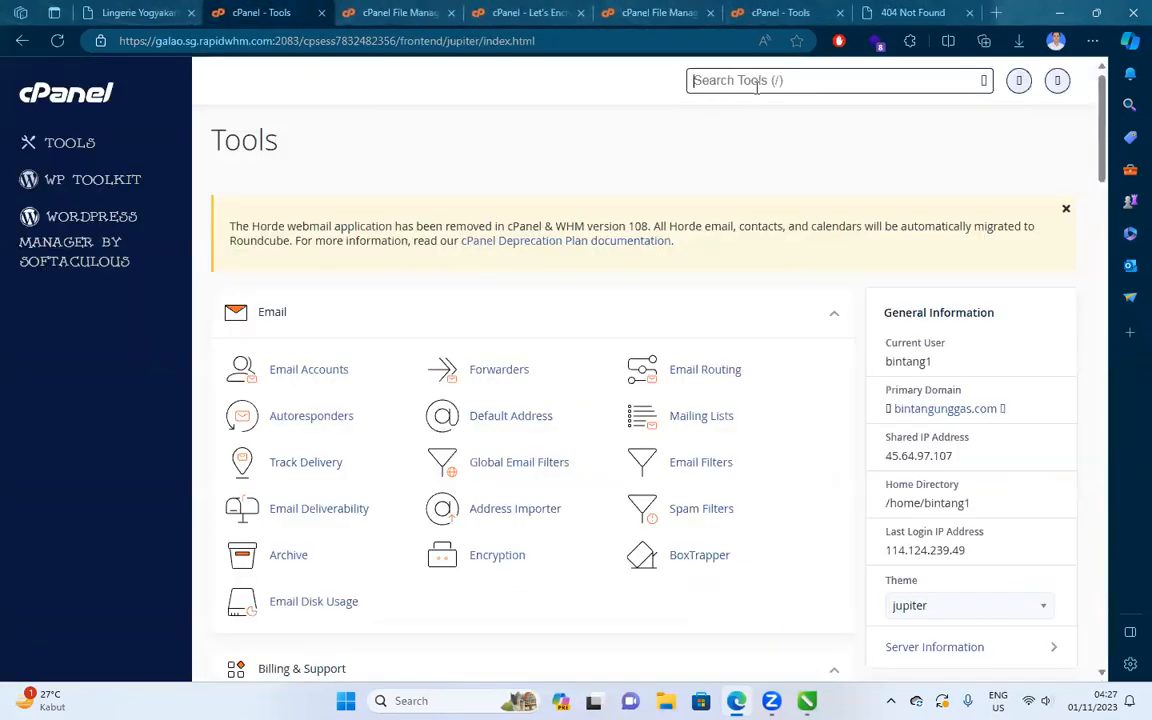
Search Tools for 'php', open phpMyAdmin in a new tab, and find bintang1_wp835.
type("php")
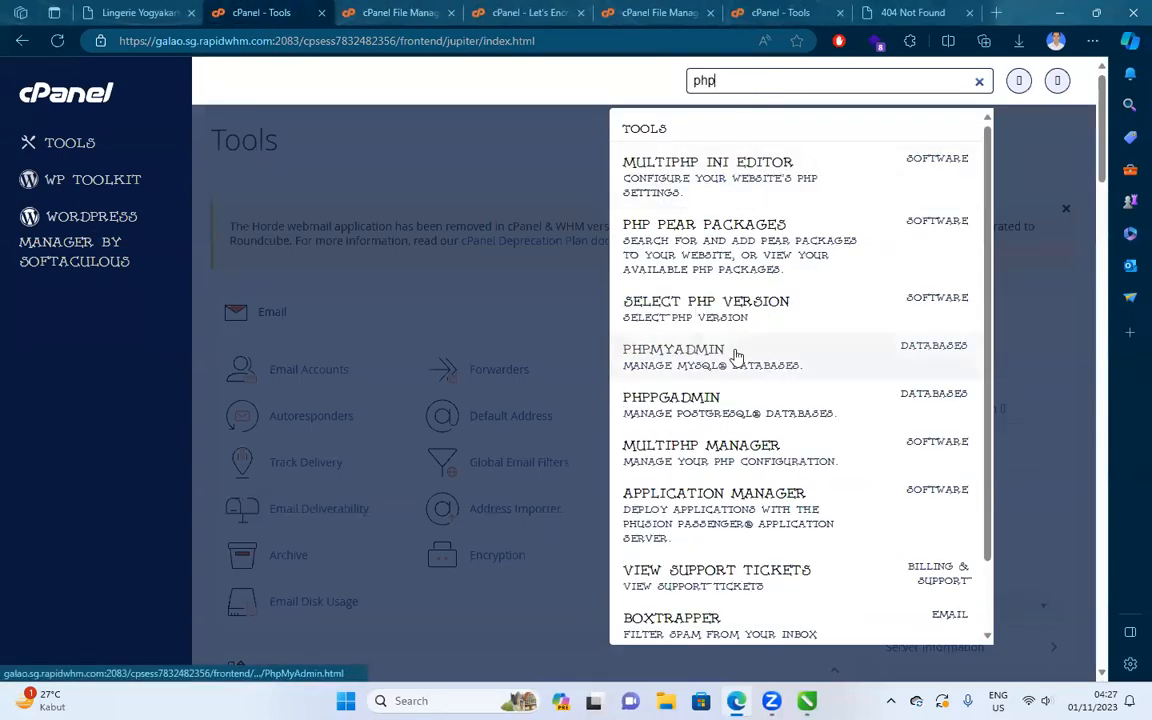
right_click(730, 364)
left_click(772, 376)
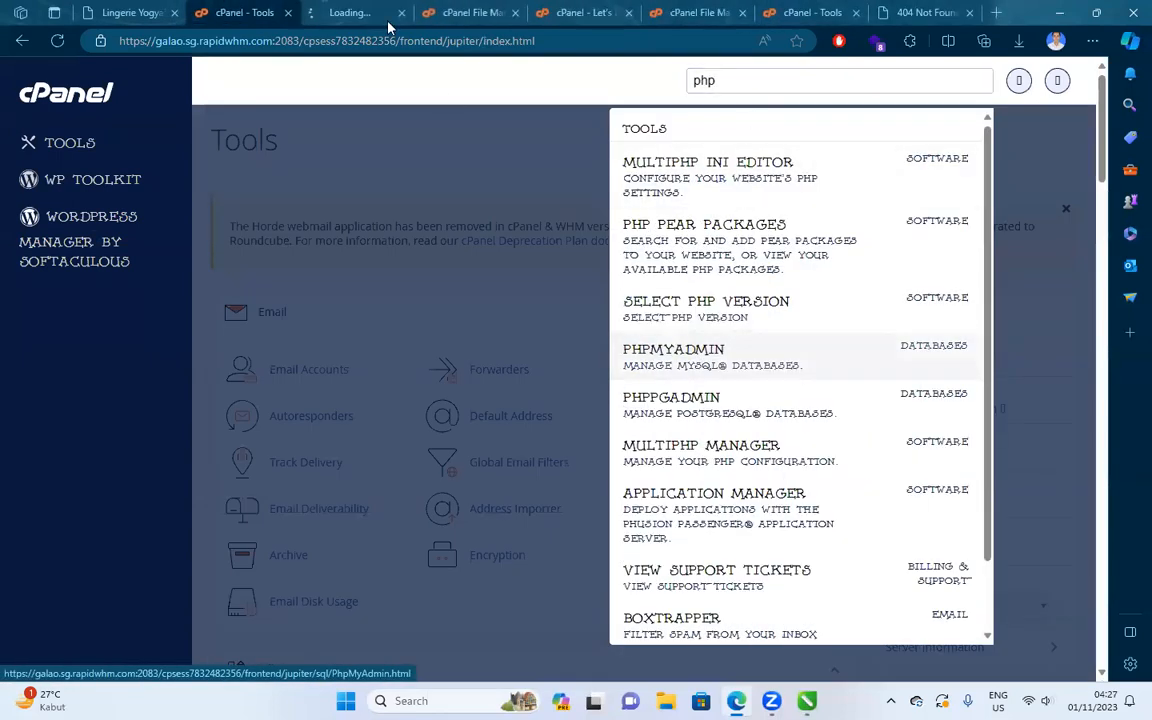
left_click(388, 20)
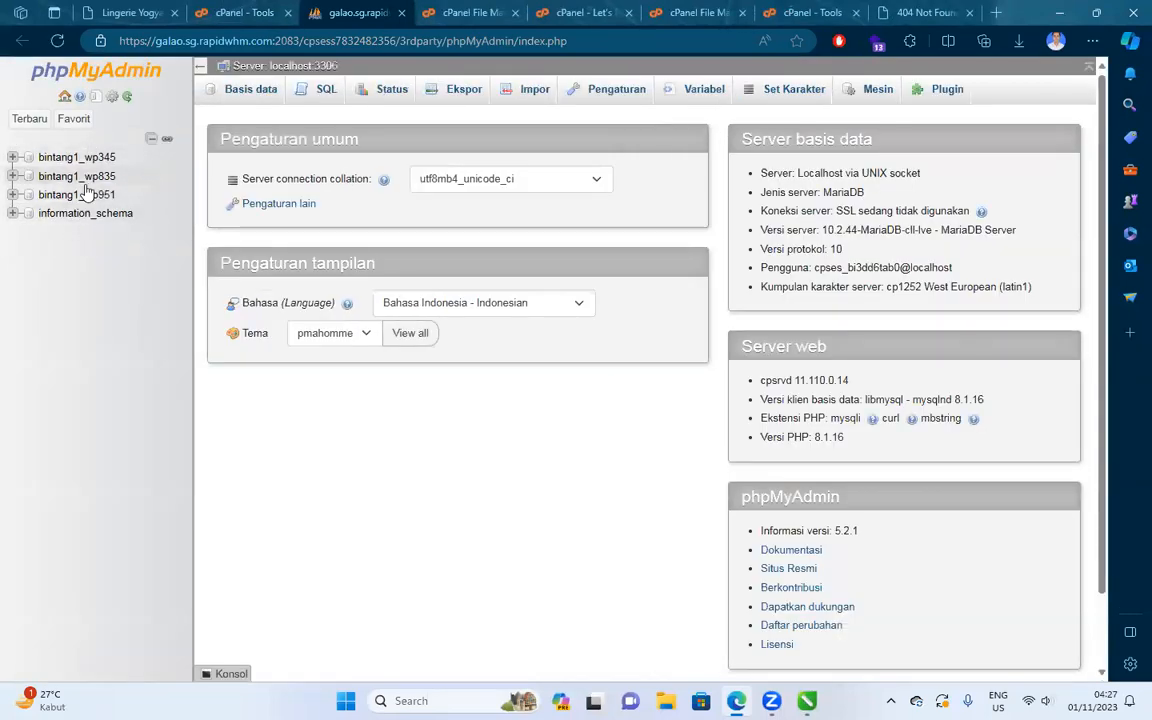
key("ctrl+f")
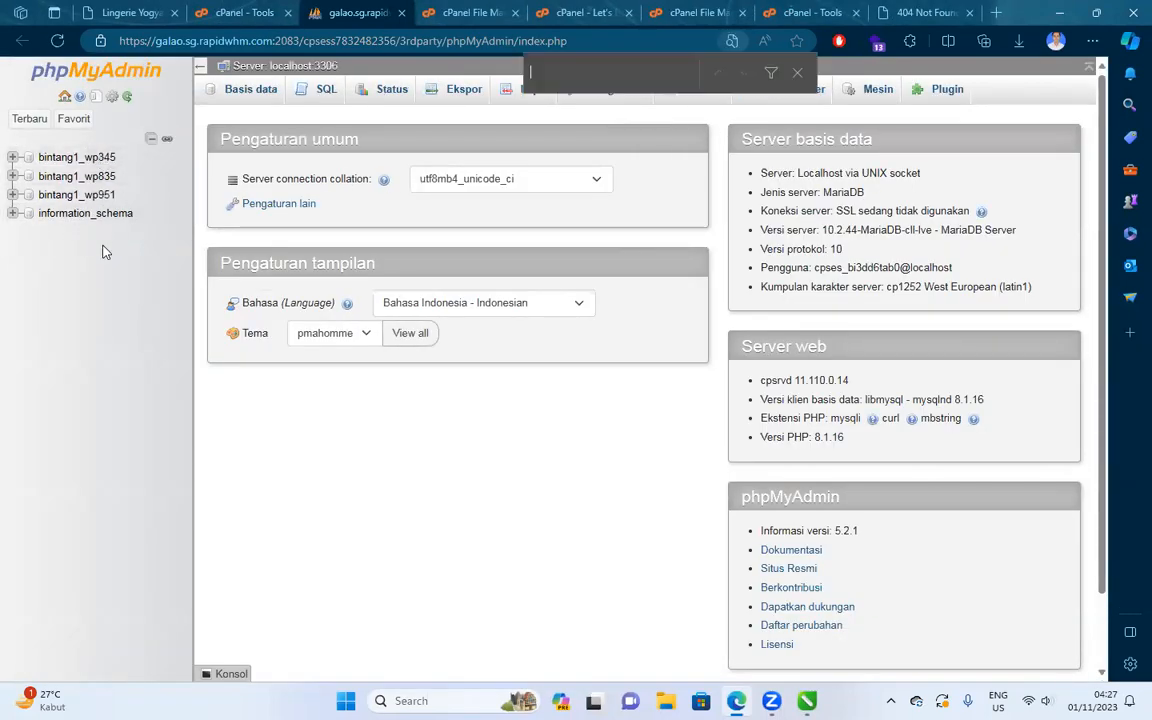
key("ctrl+v")
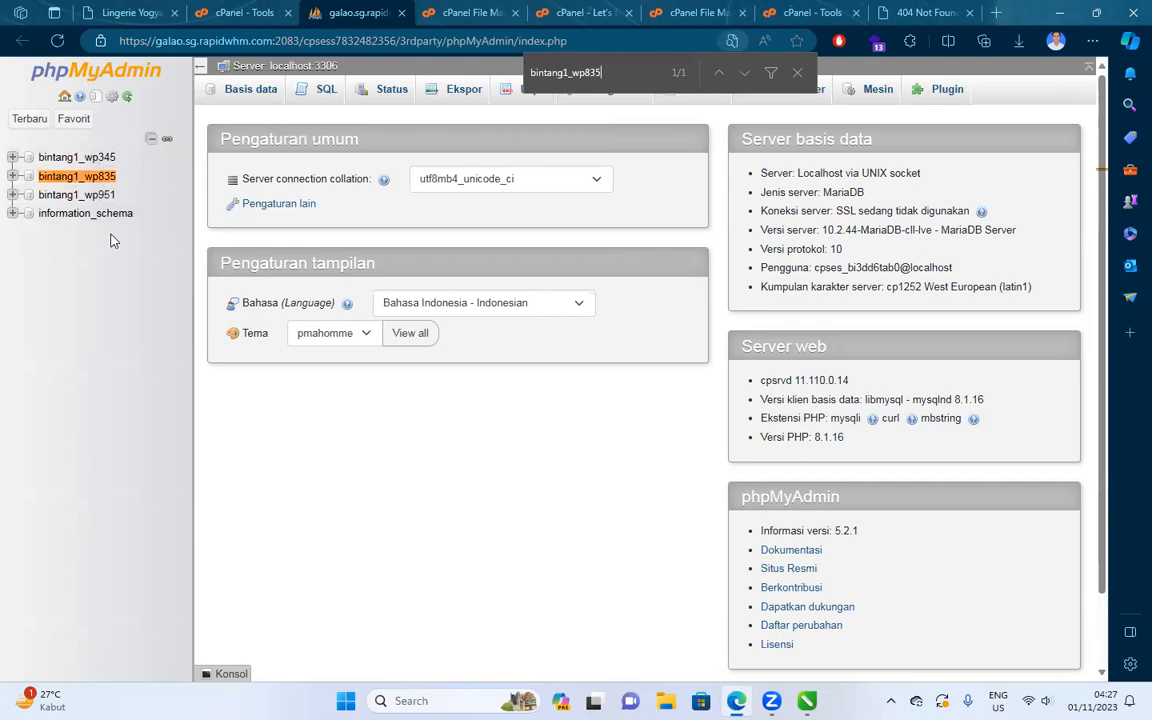
Open the bintang1_wp835 database and export it in SQL format to bintang1_wp835.sql.
left_click(62, 176)
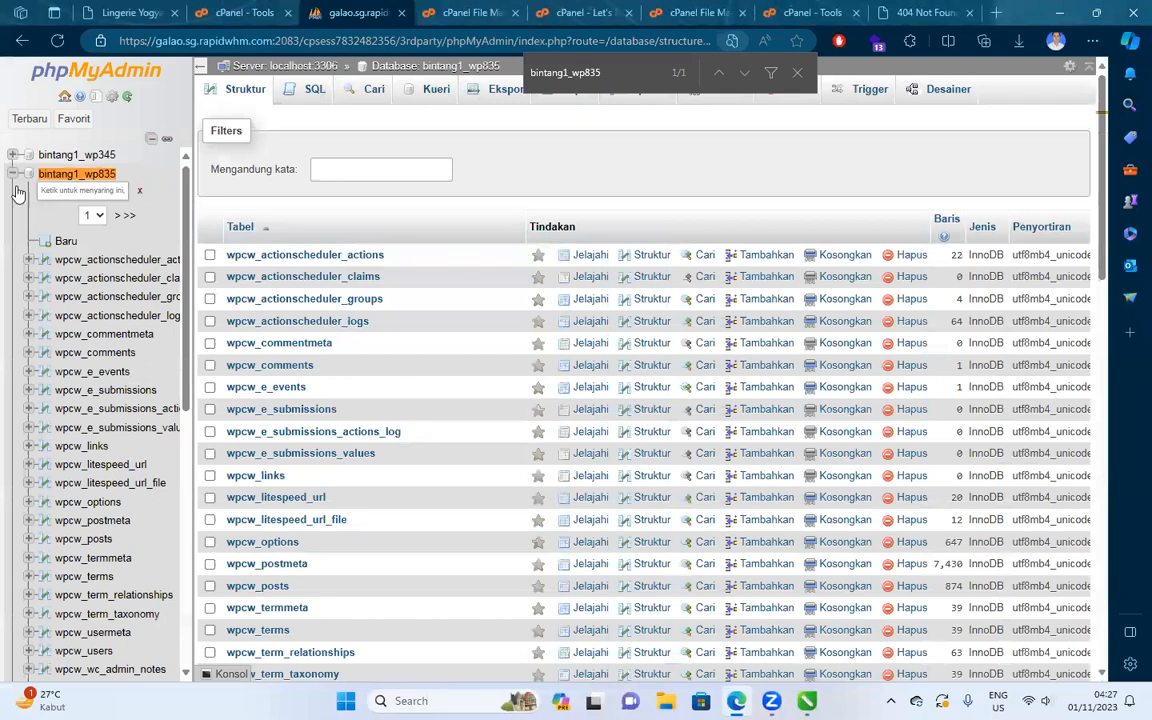
left_click(12, 174)
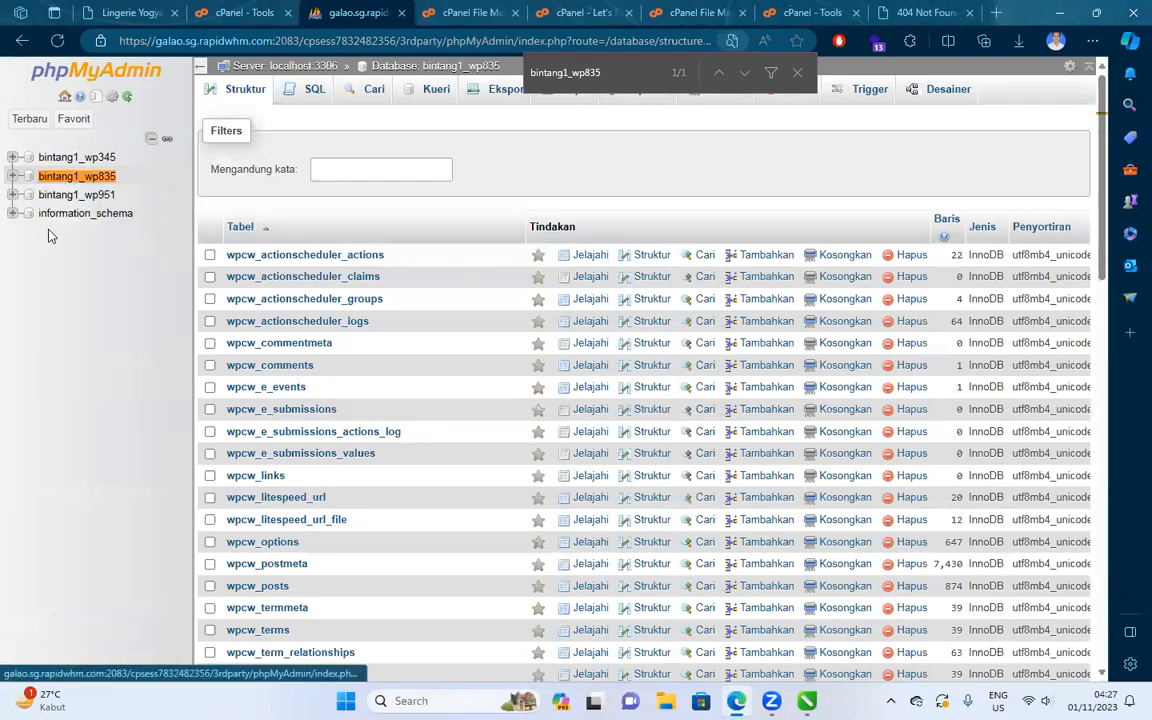
left_click(75, 178)
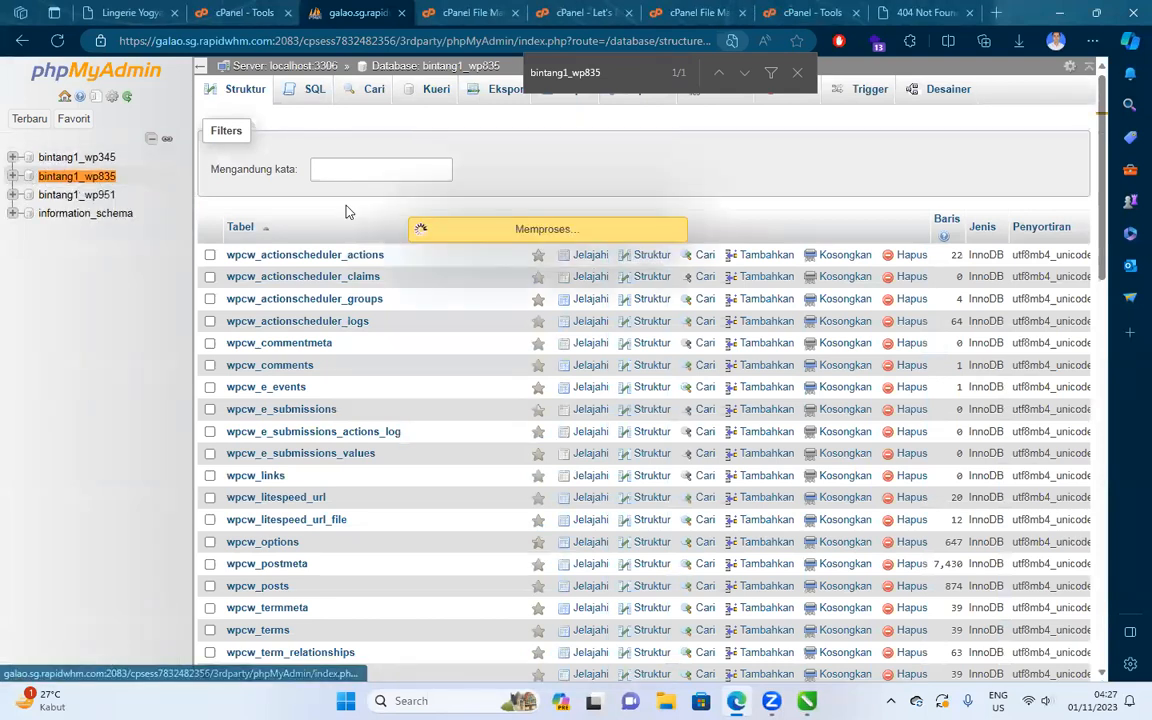
left_click(797, 72)
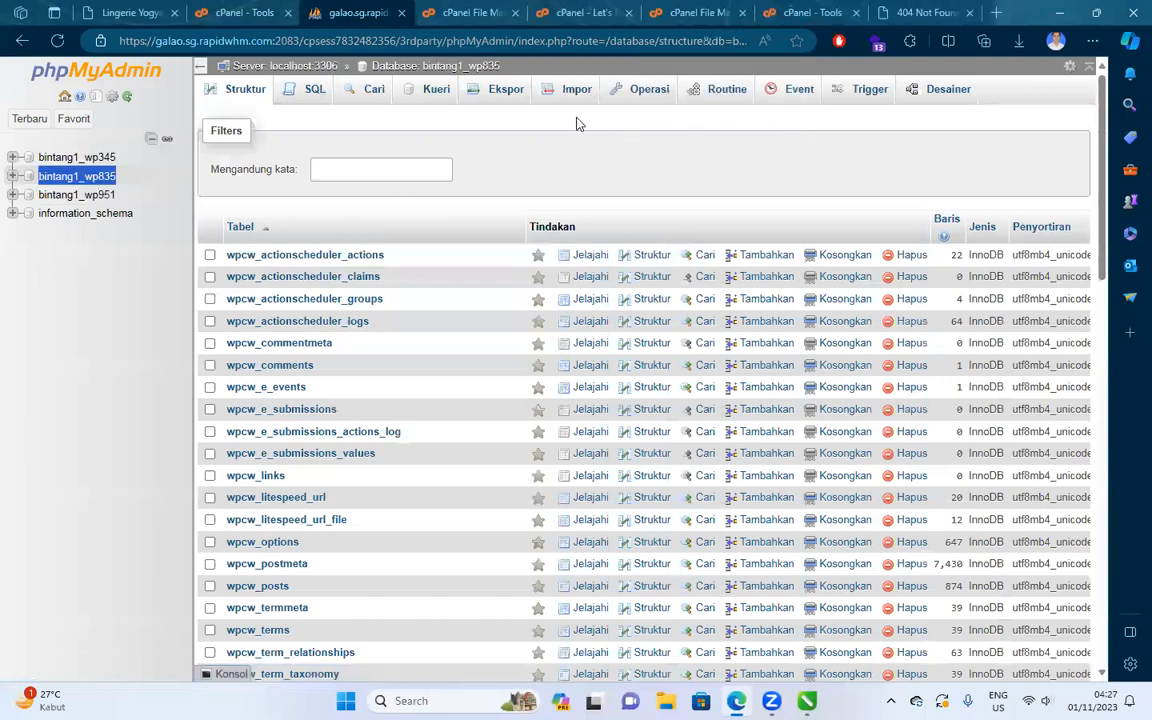
left_click(499, 94)
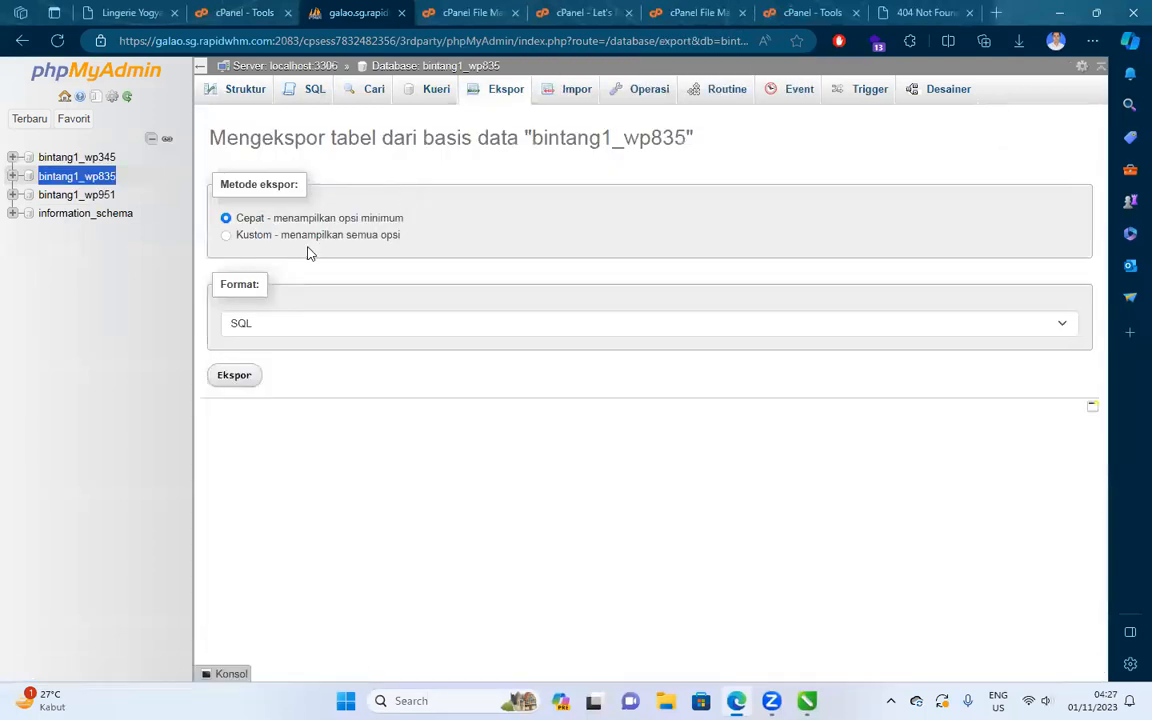
left_click(241, 378)
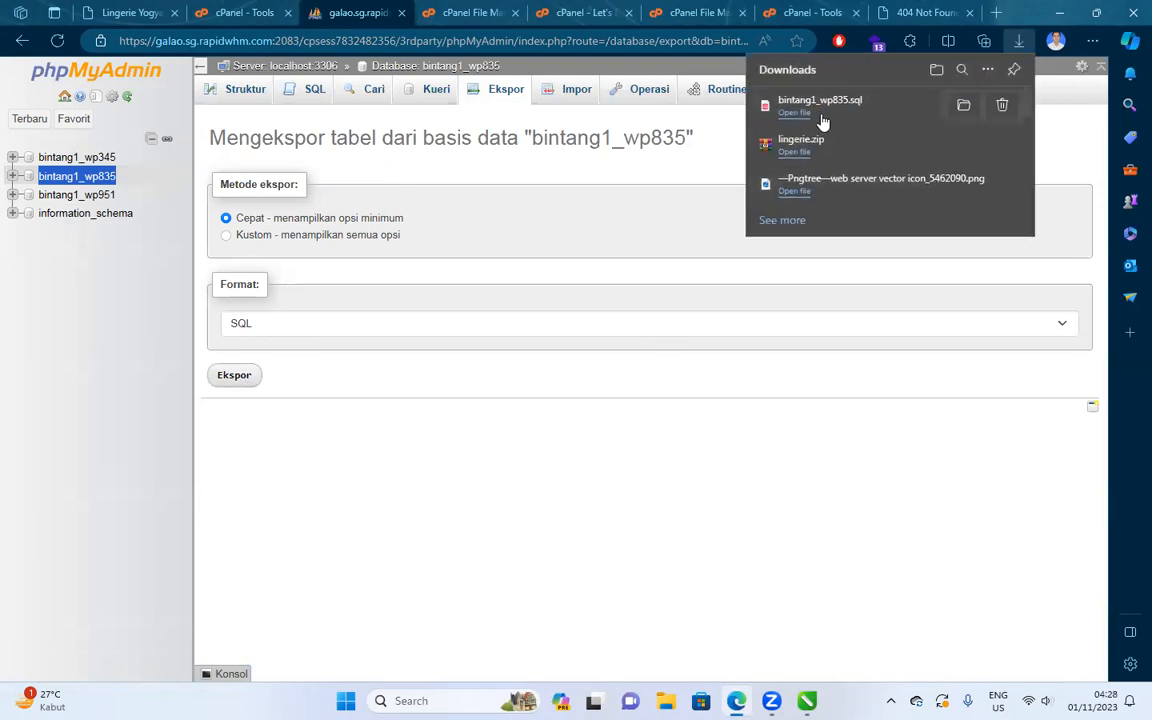
Close the old Tools, phpMyAdmin and File Manager pages and switch to the new host's File Manager.
left_click(245, 12)
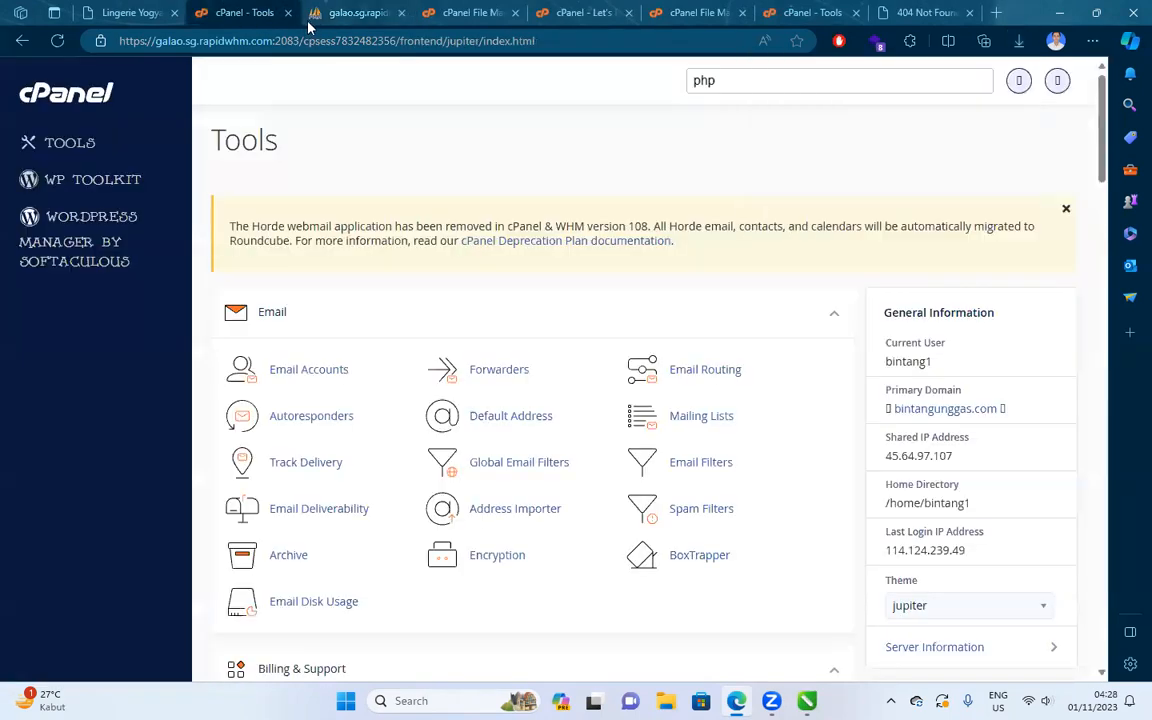
left_click(288, 14)
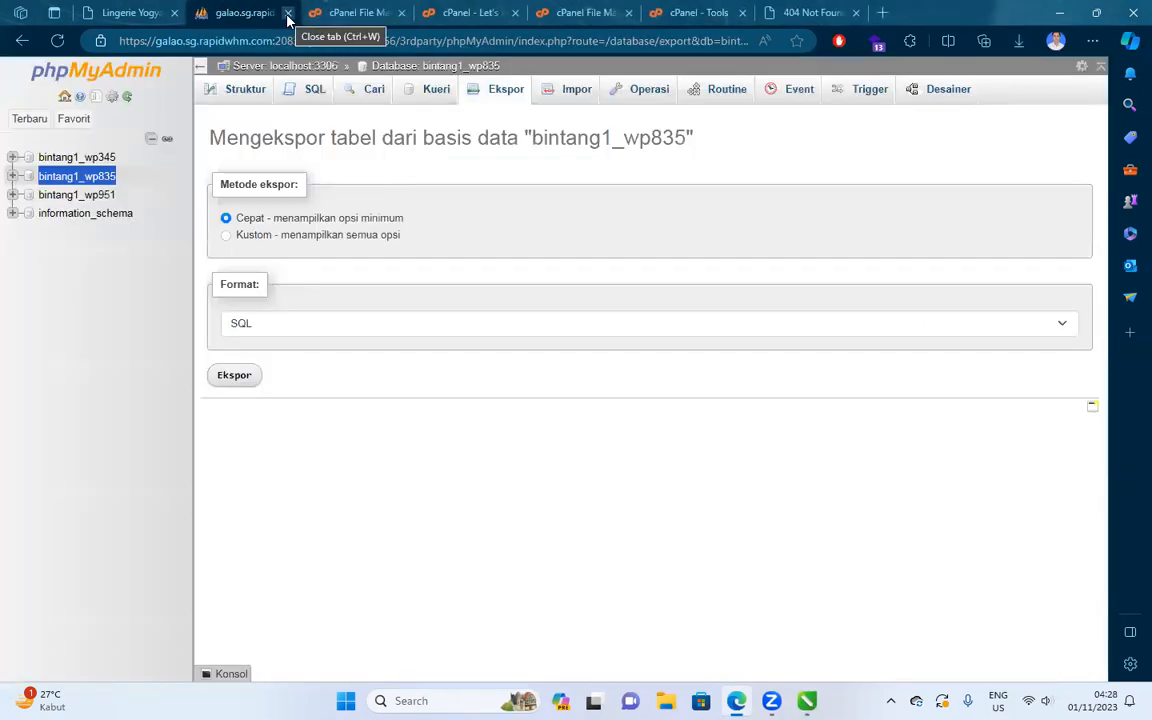
left_click(288, 14)
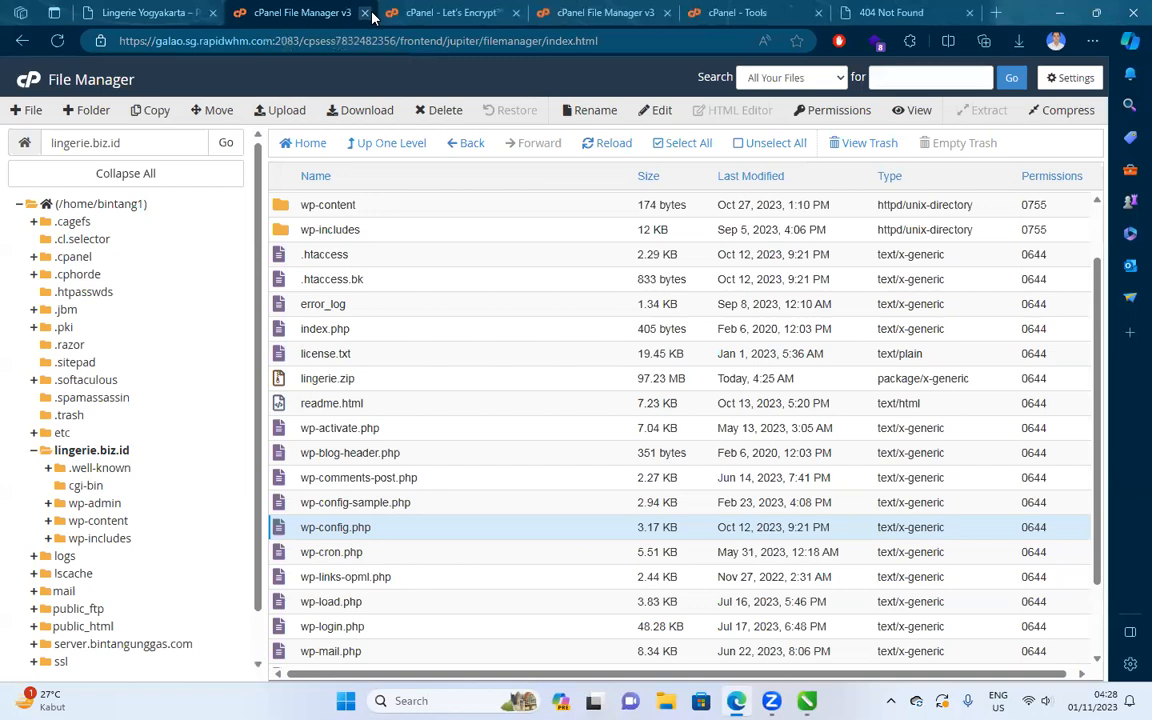
left_click(366, 13)
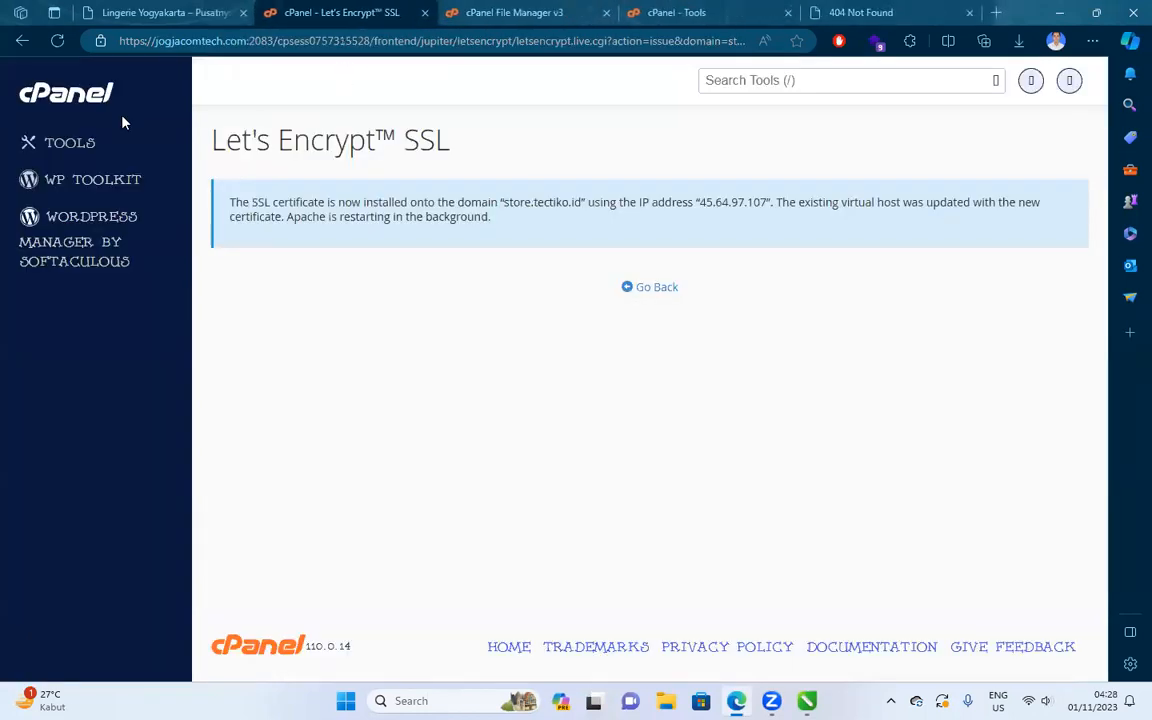
left_click(95, 102)
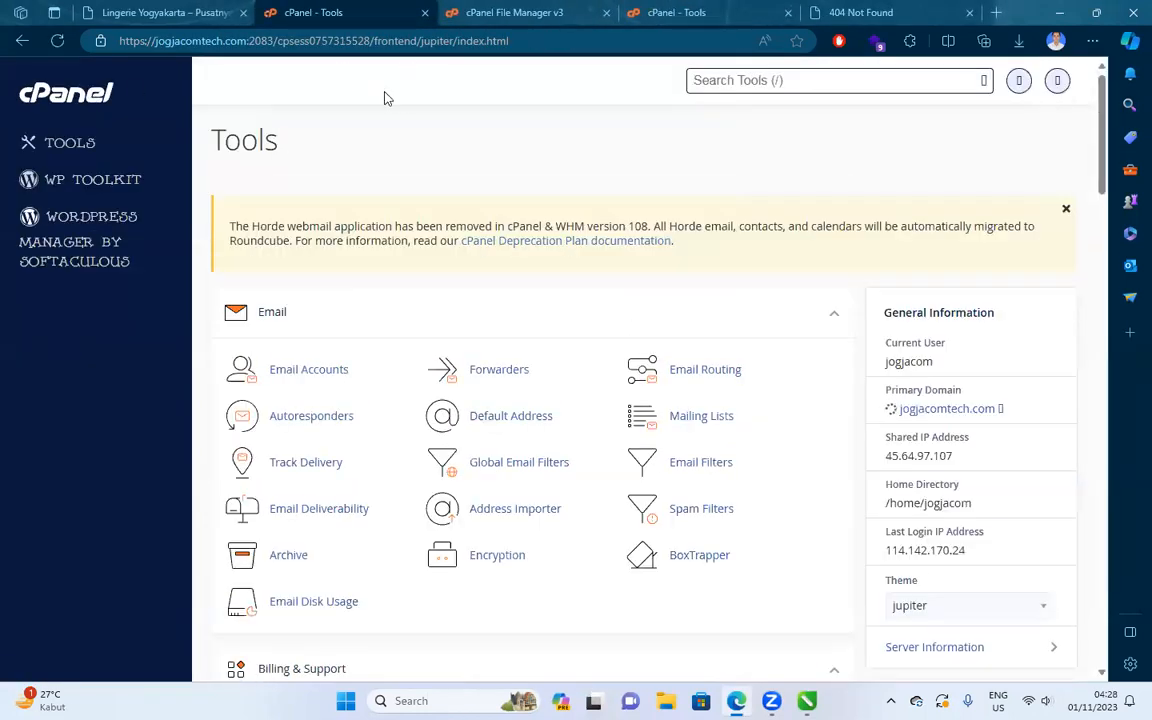
left_click(535, 12)
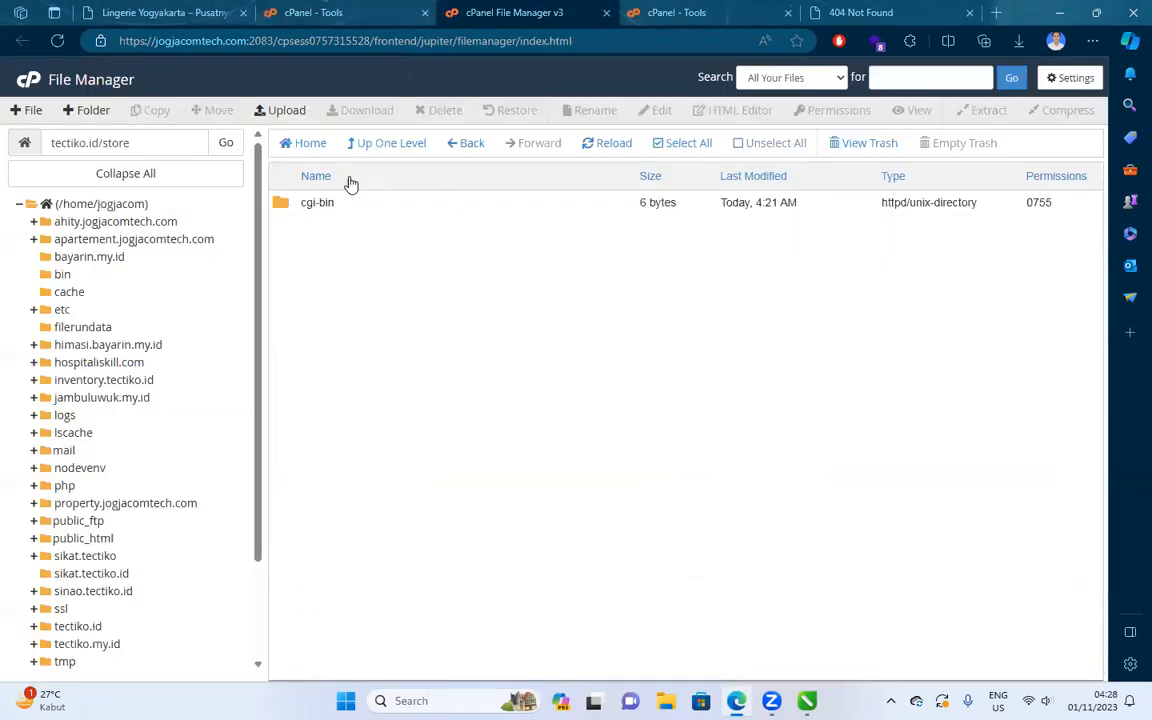
Show hidden files, permanently delete .well-known and cgi-bin from tectiko.id/store, then open Upload.
left_click(1067, 78)
left_click(380, 424)
left_click(694, 489)
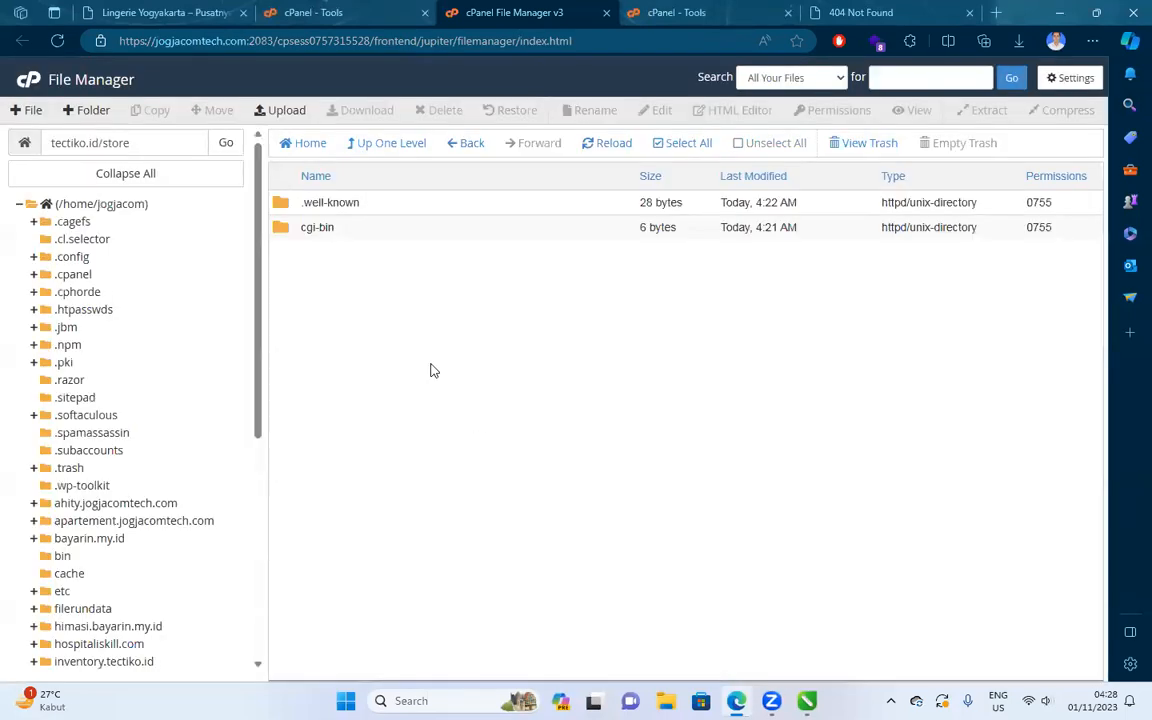
left_click_drag(380, 212, 383, 230)
left_click(440, 111)
left_click(560, 382)
left_click(686, 426)
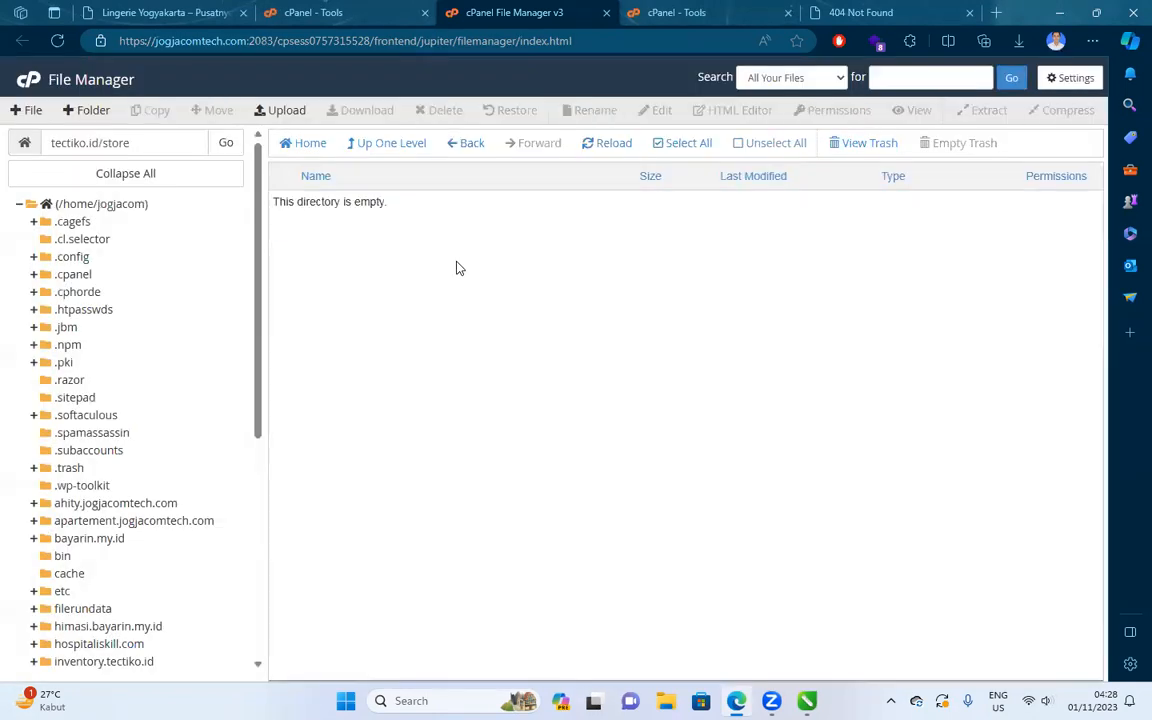
left_click(278, 110)
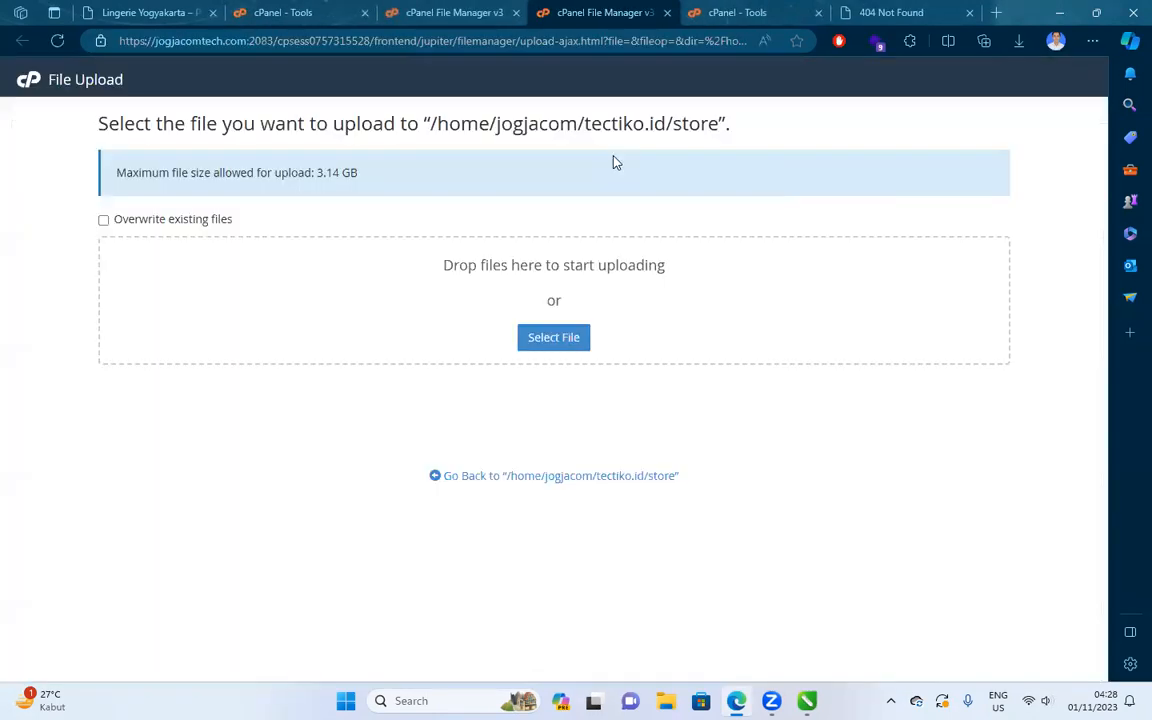
Drag lingerie.zip (97.23 MB) from Edge's downloads into File Upload for tectiko.id/store.
left_click(1017, 44)
left_click_drag(823, 149, 516, 264)
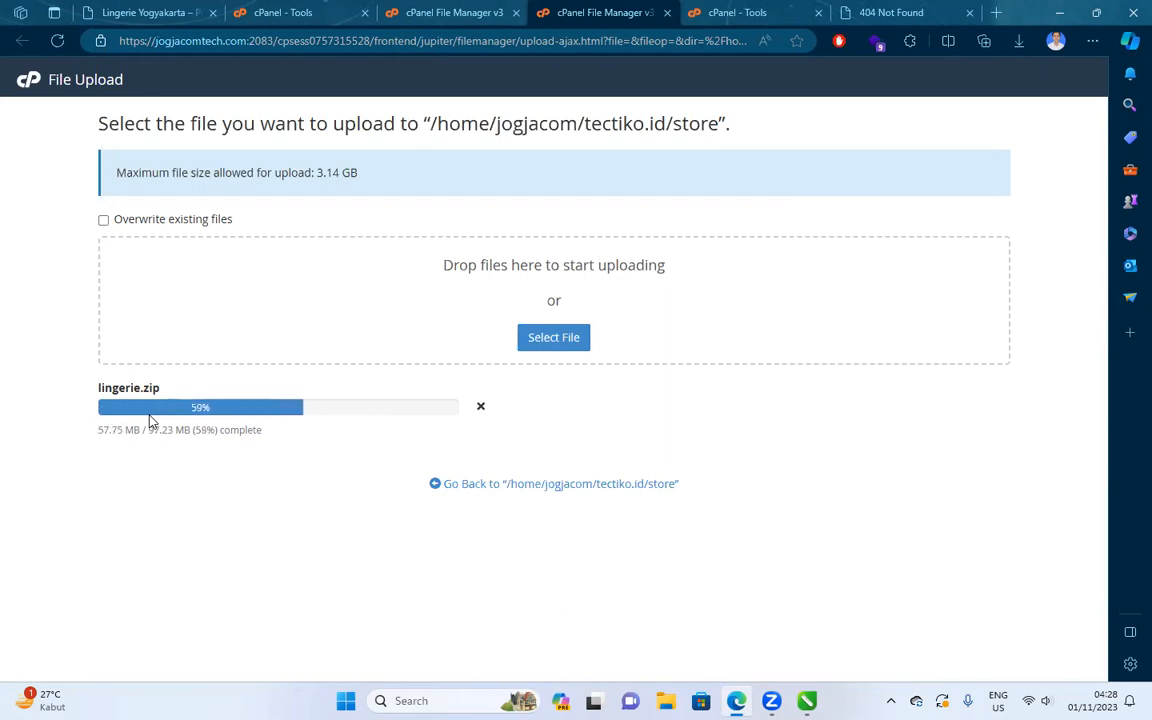
Browse the live Lingerie Yogyakarta store page.
left_click(130, 12)
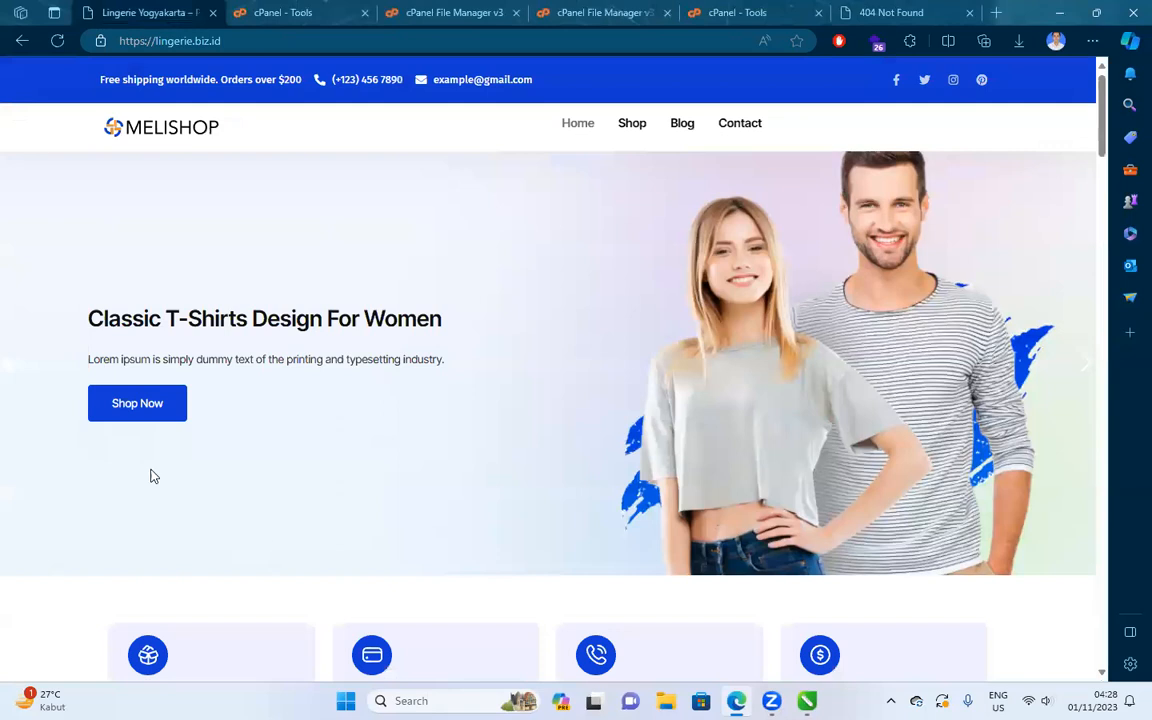
scroll(152, 473, "down", 10)
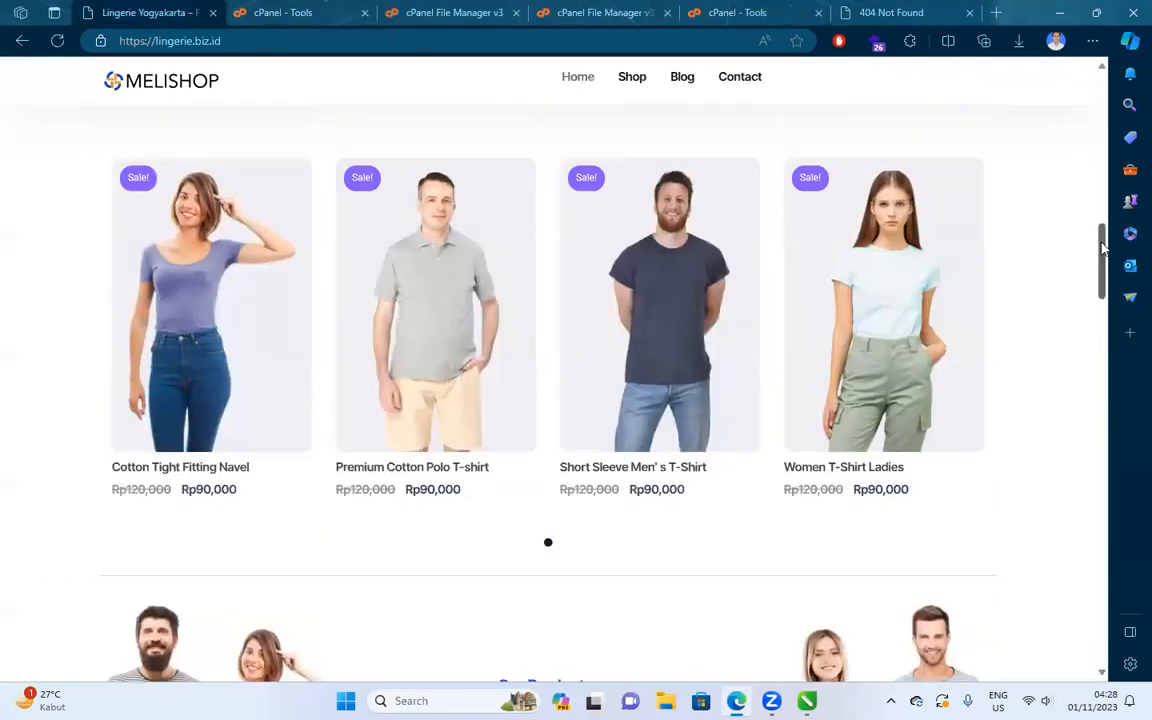
scroll(1093, 640, "down", 15)
scroll(1088, 400, "up", 20)
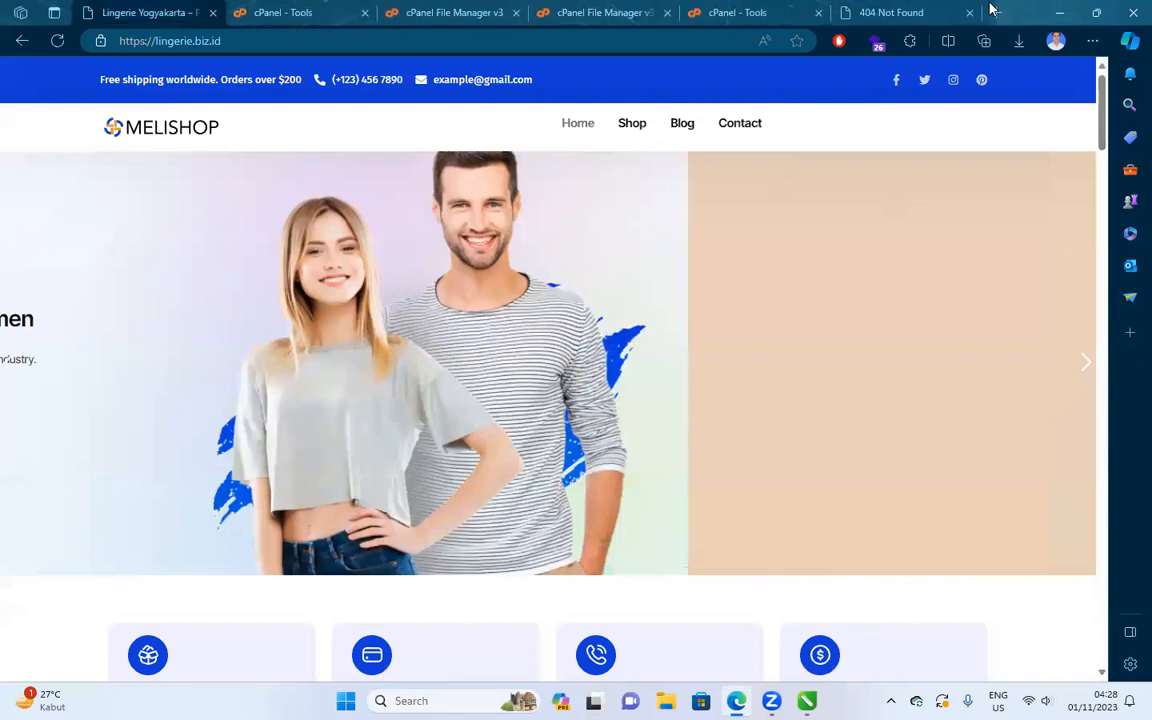
Open demookit.com in a new tab beside the store and dismiss its promo popup.
left_click(993, 11)
type("dem")
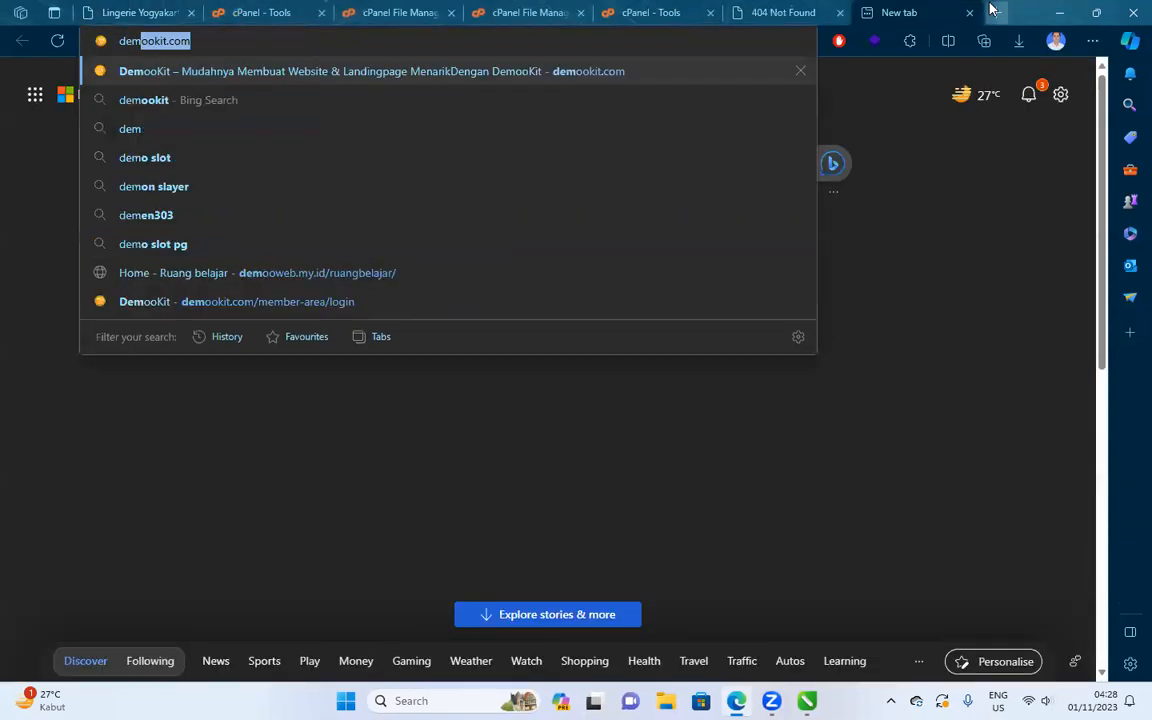
key("Return")
left_click_drag(876, 8, 240, 8)
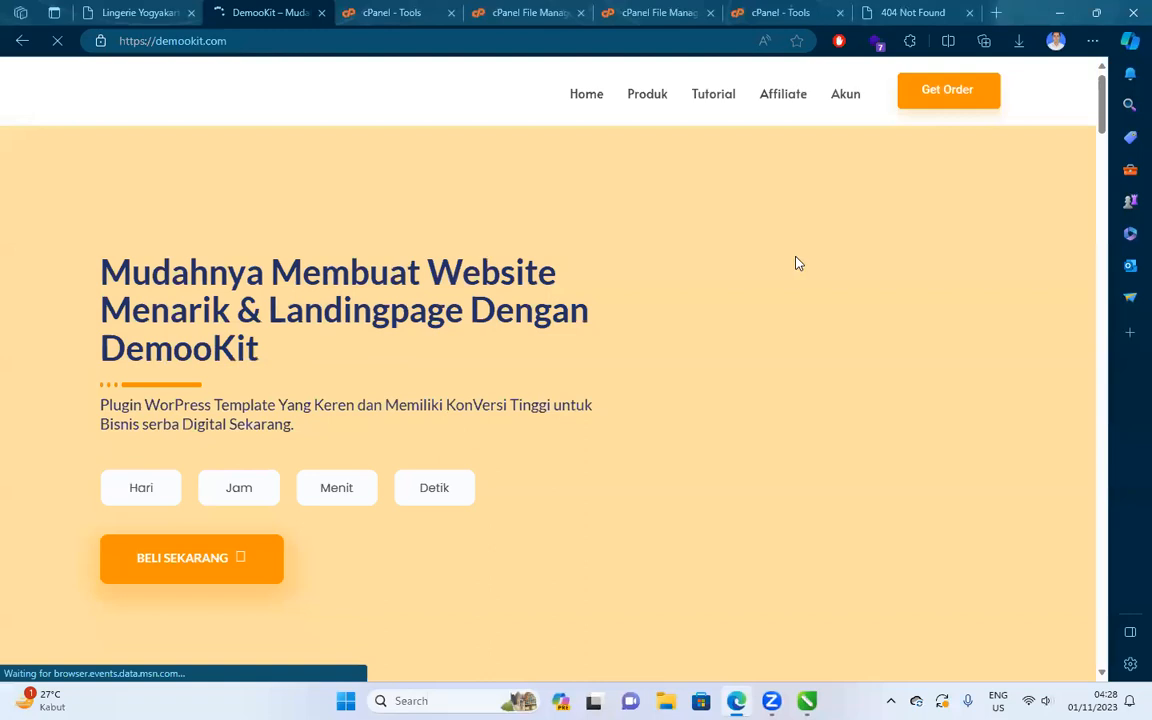
left_click_drag(1106, 121, 1052, 483)
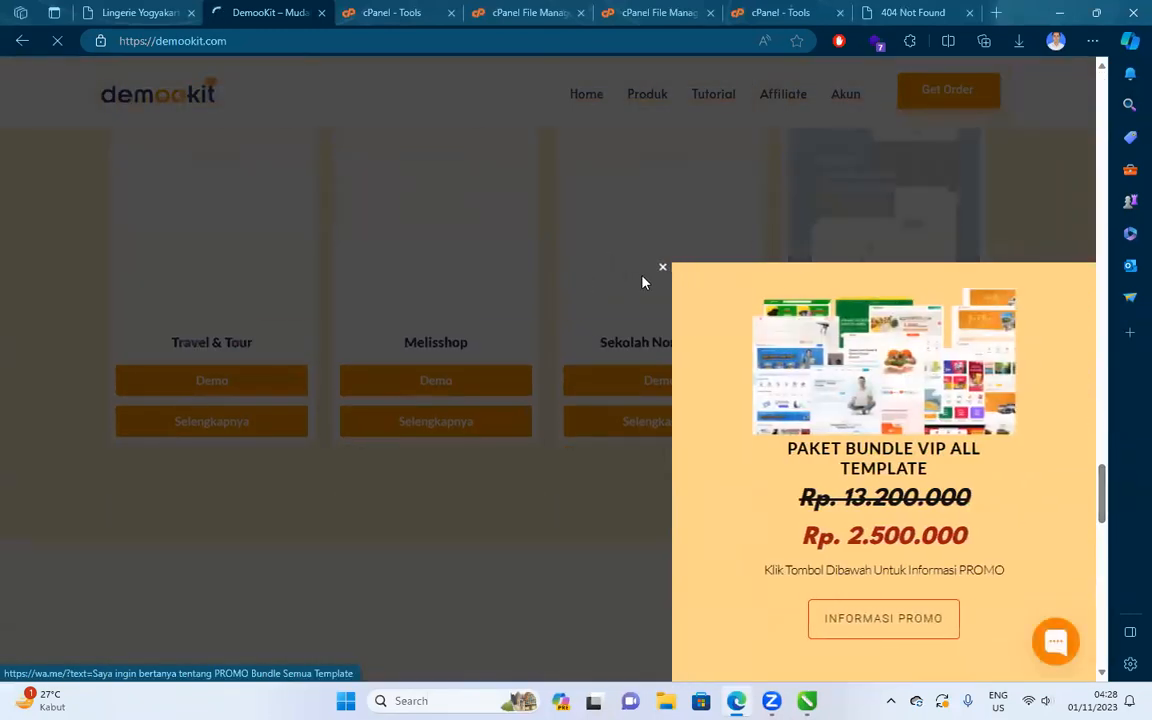
left_click(663, 271)
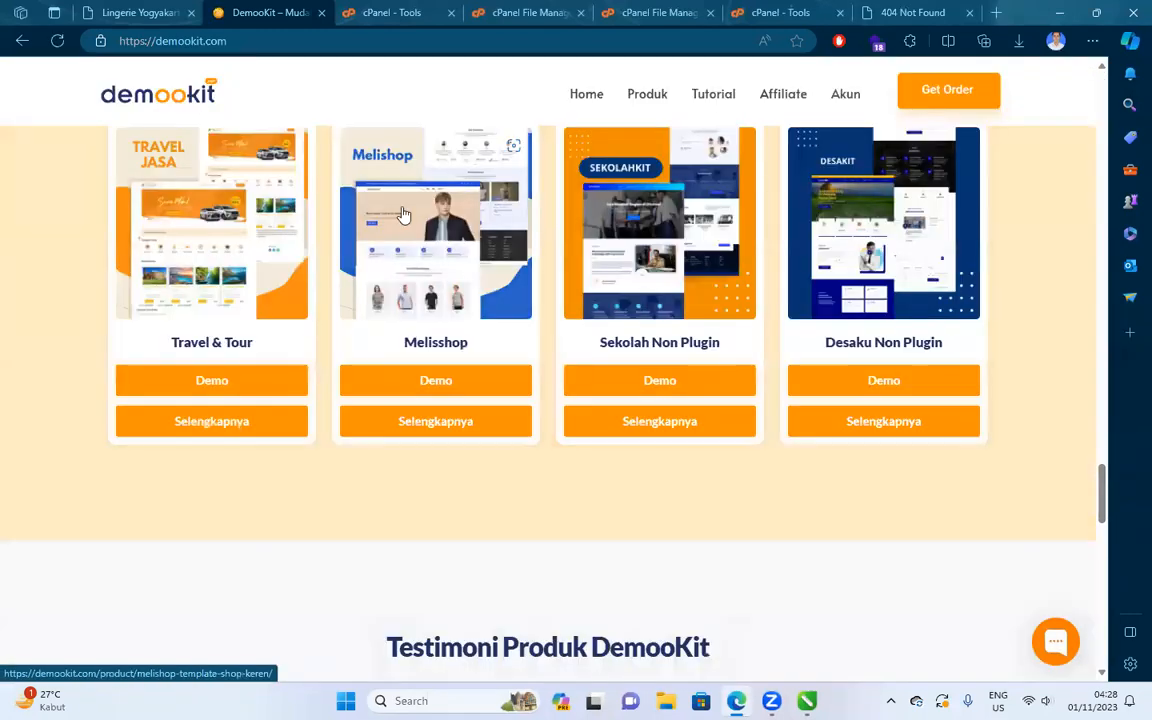
Compare with the live store, review the Melishop template's checkout prices, then close that page.
left_click(140, 13)
left_click(249, 8)
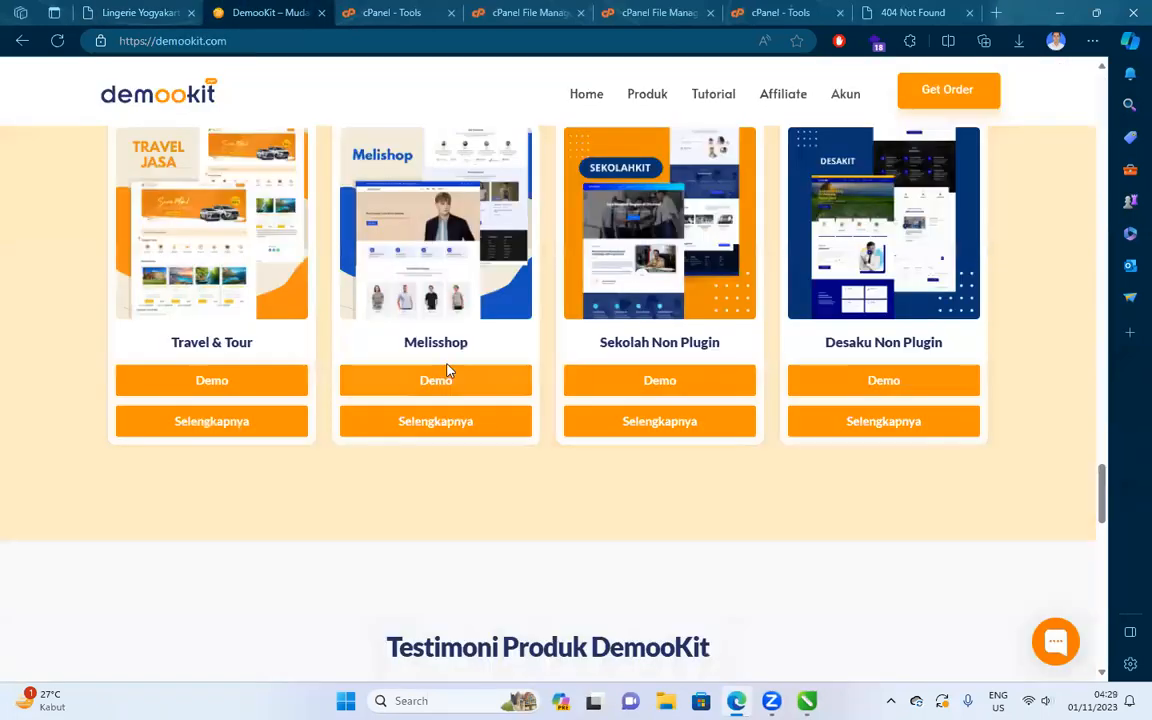
left_click(453, 421)
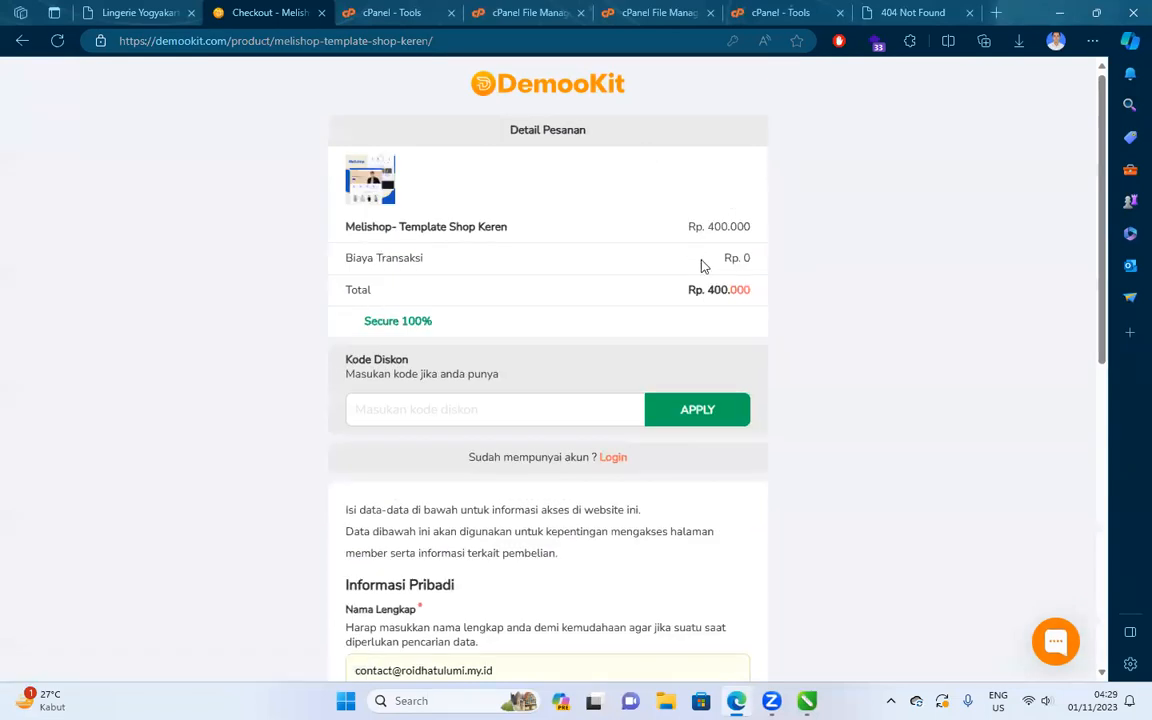
left_click_drag(805, 231, 823, 221)
left_click_drag(702, 229, 823, 221)
left_click(730, 261)
left_click(320, 13)
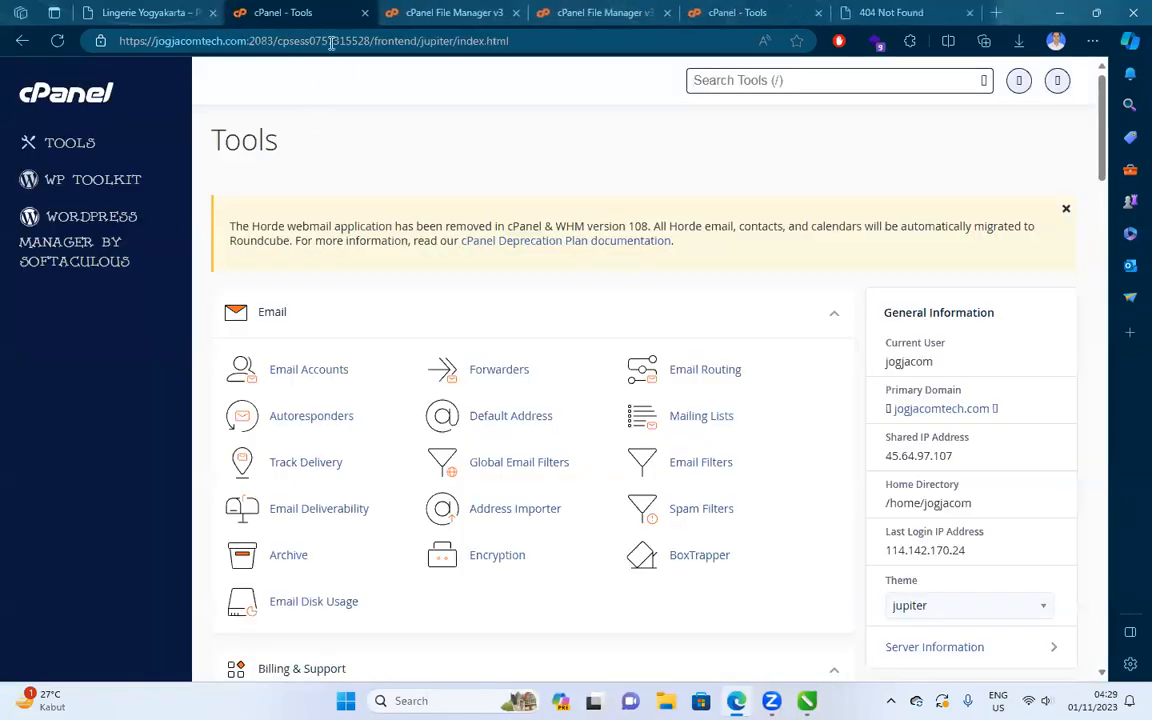
Confirm the lingerie.zip upload finished and refresh the store folder listing.
left_click(470, 11)
left_click(603, 12)
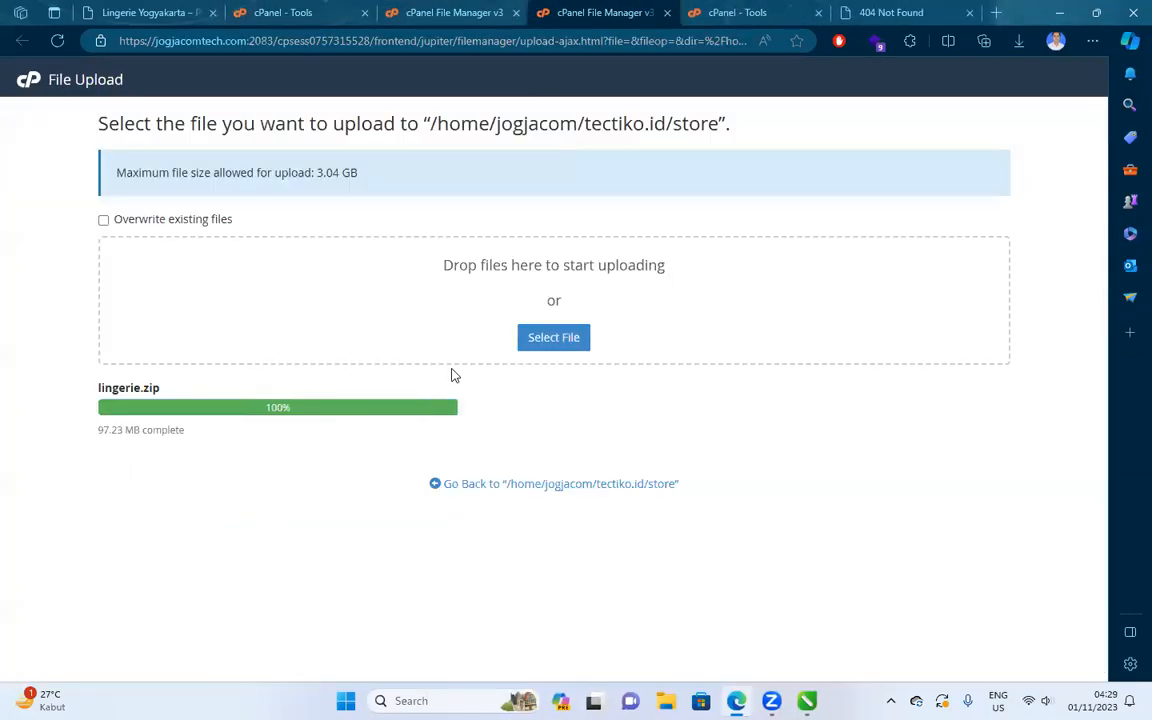
left_click(480, 9)
left_click(609, 143)
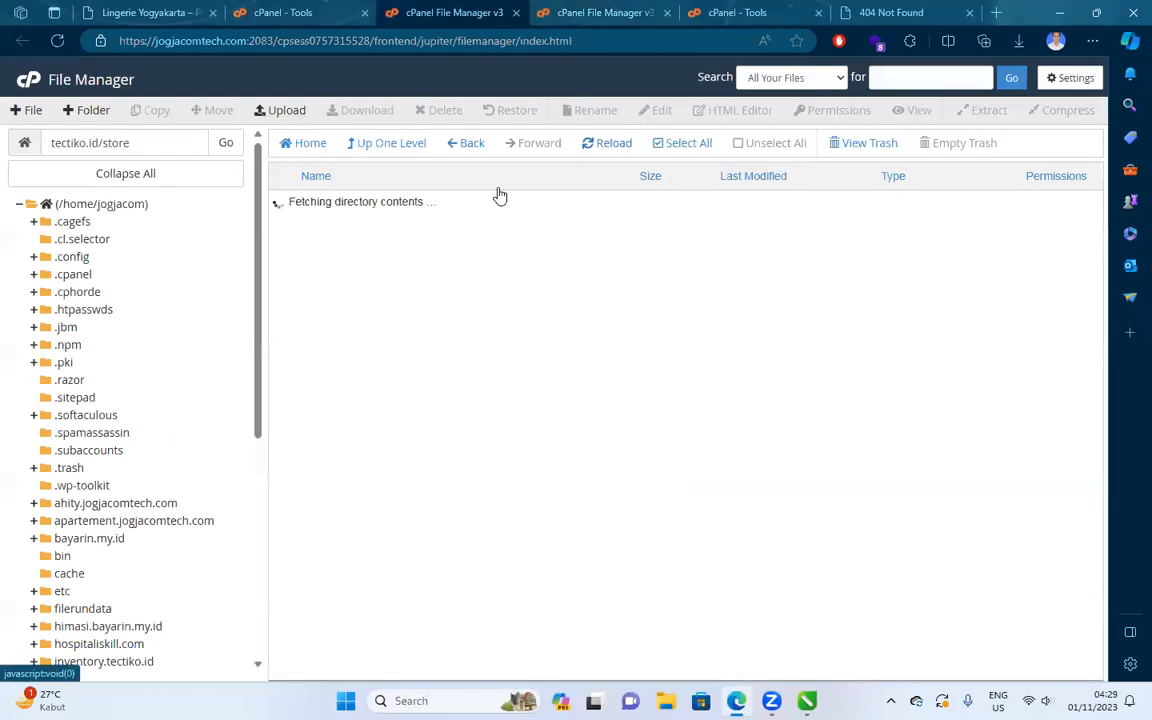
Extract lingerie.zip into tectiko.id/store.
left_click(342, 205)
right_click(424, 208)
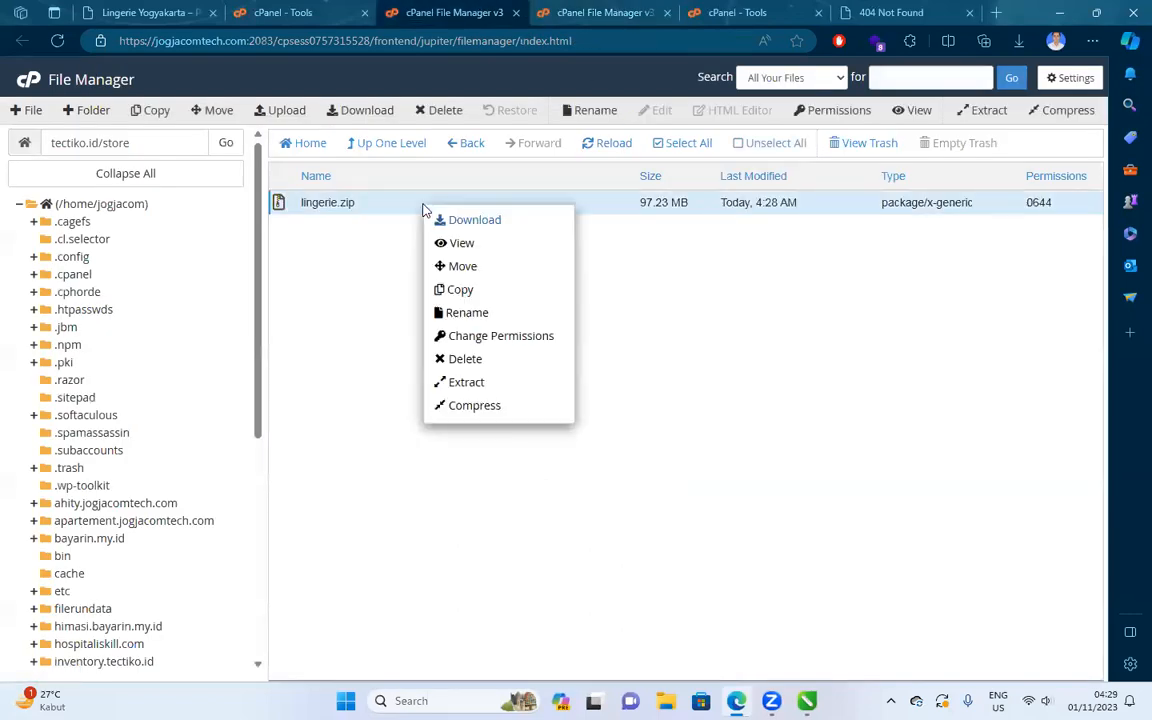
left_click(494, 383)
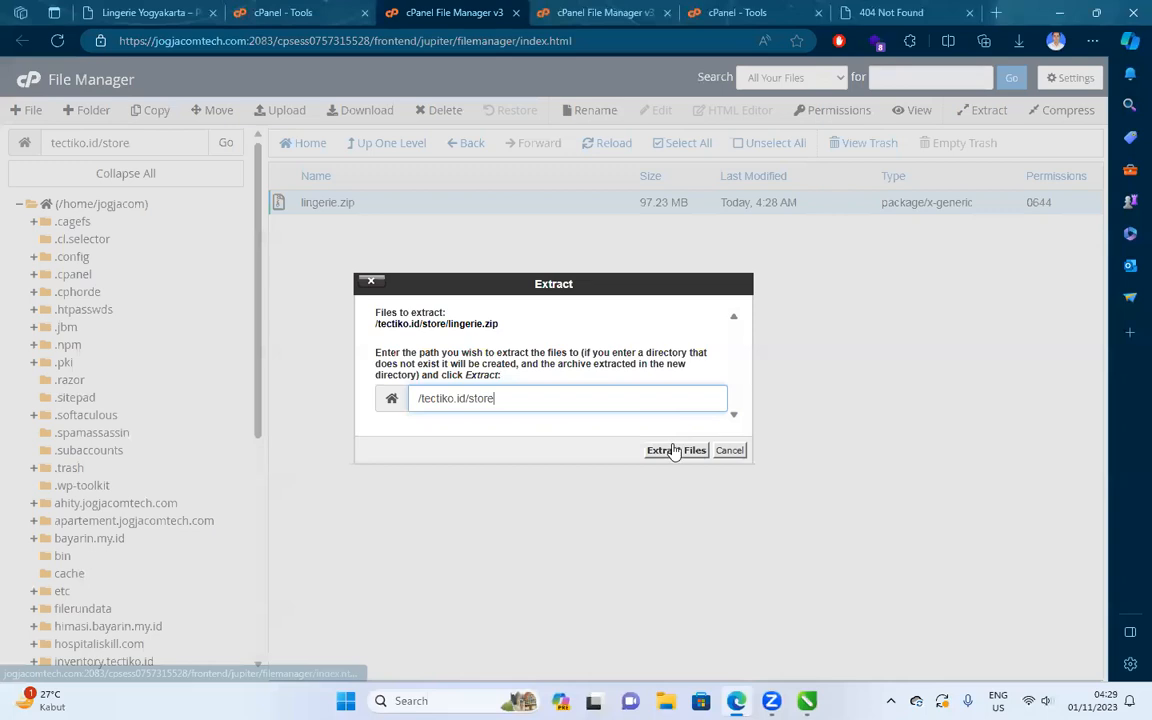
left_click(665, 450)
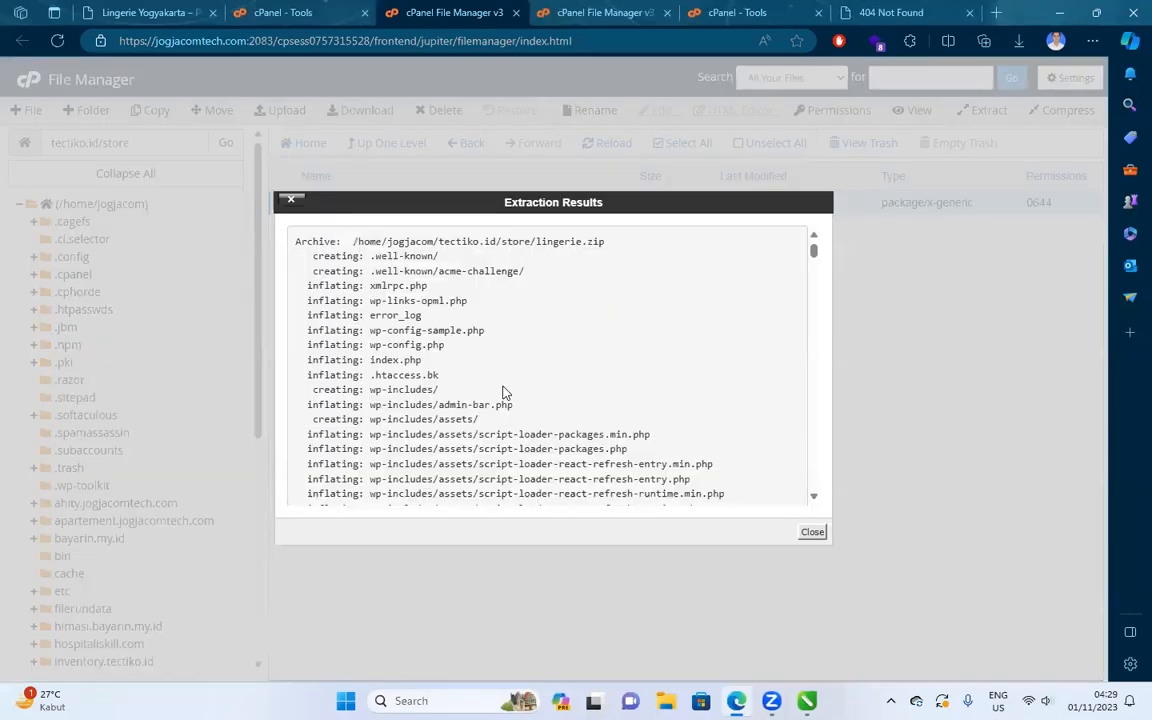
left_click(812, 533)
Refresh the listing and permanently delete lingerie.zip.
left_click(607, 148)
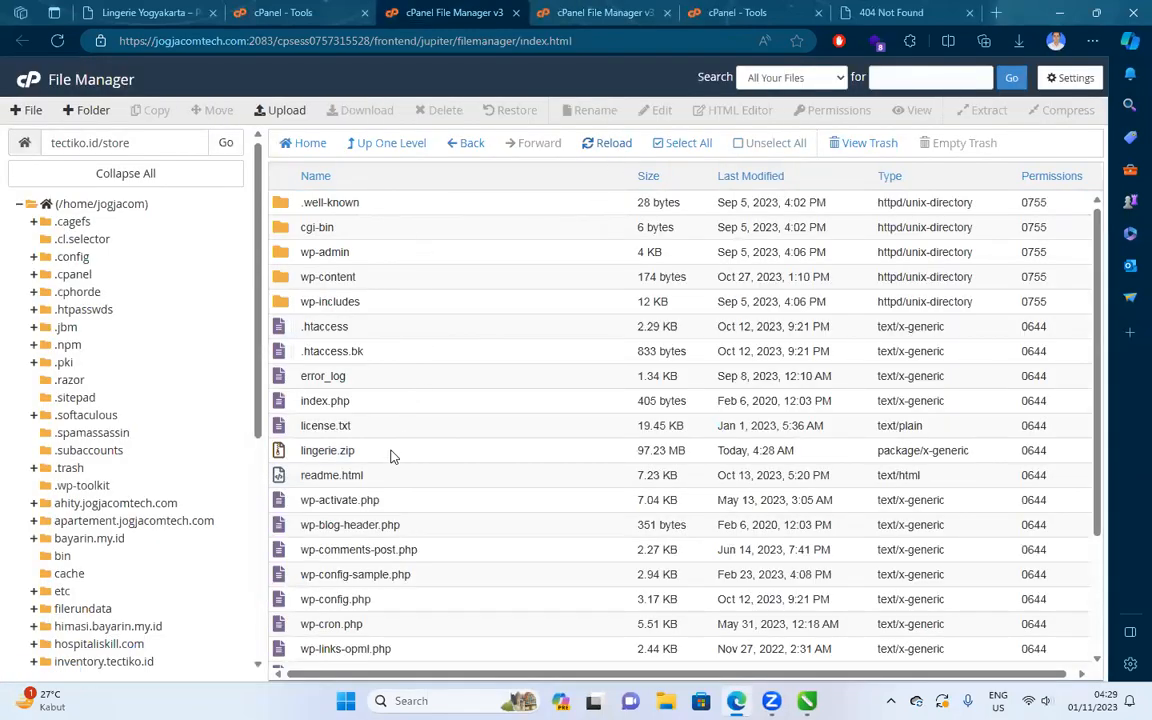
left_click(360, 455)
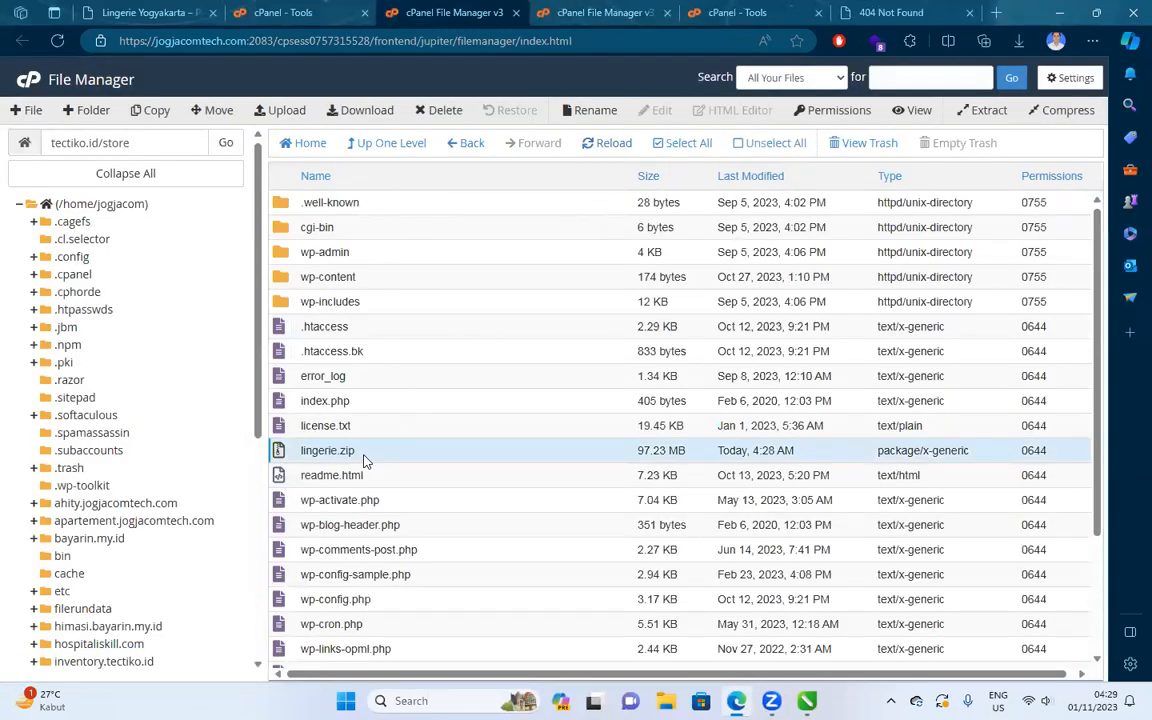
left_click(449, 112)
left_click(686, 420)
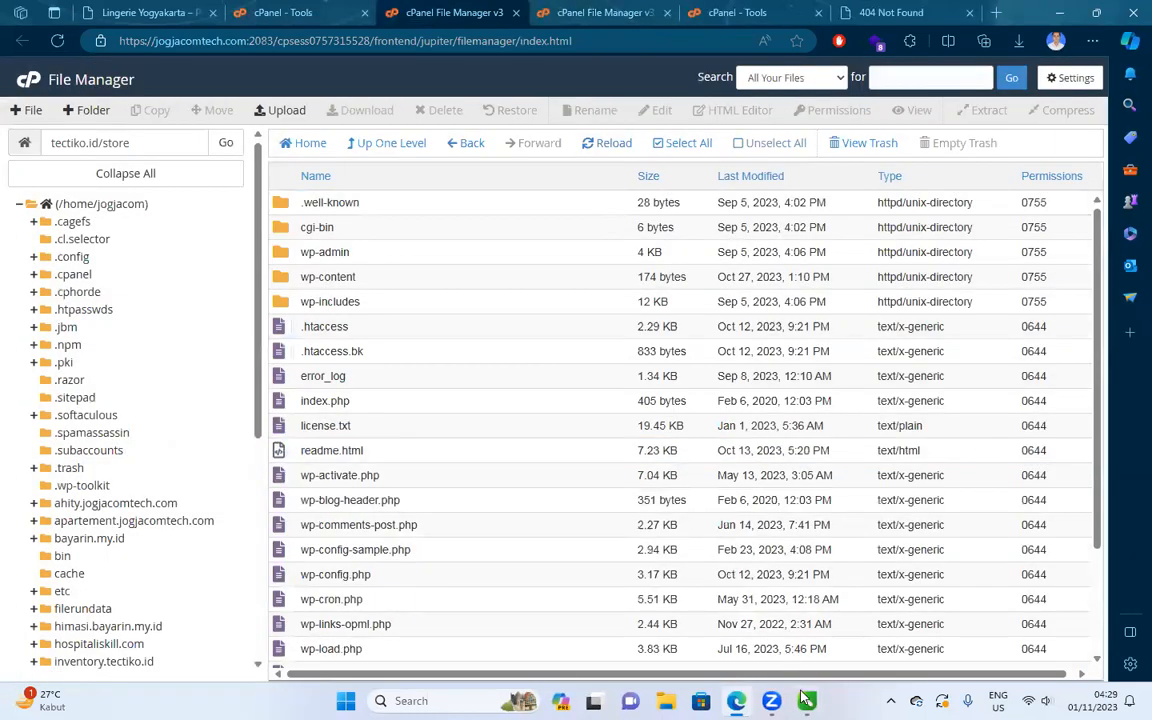
Glance at the migration diagram in CorelDRAW, then reload the 404 Not Found page.
left_click(806, 701)
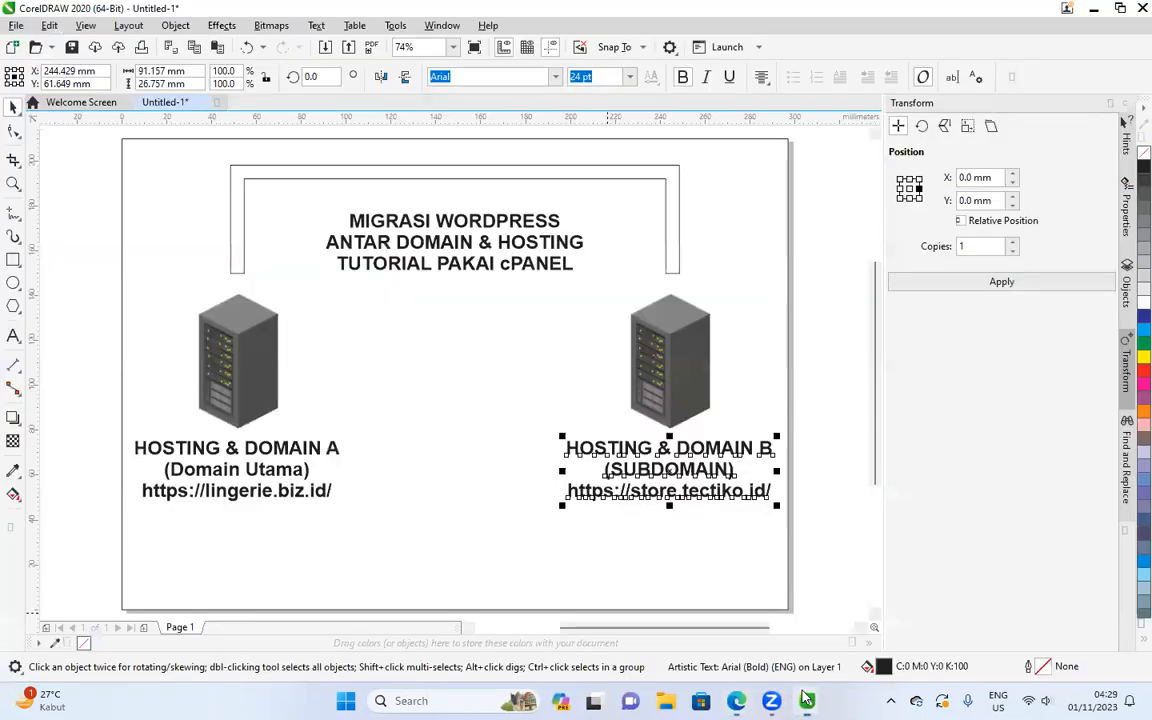
left_click(737, 701)
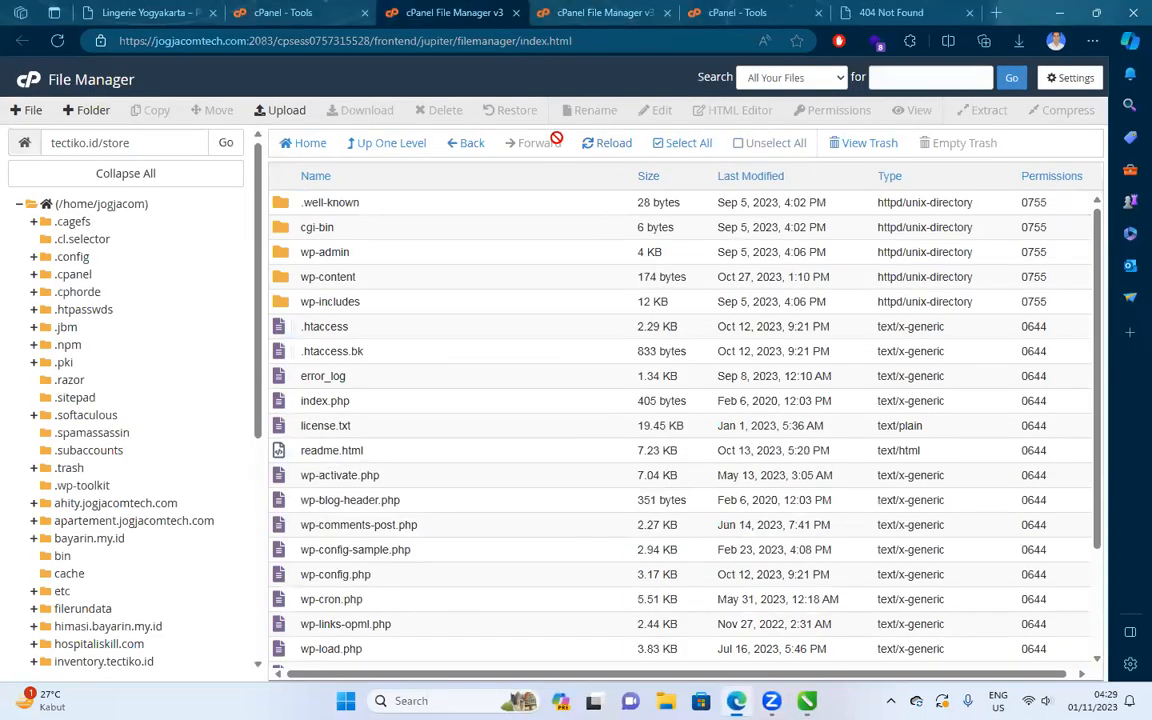
left_click(950, 10)
left_click(56, 41)
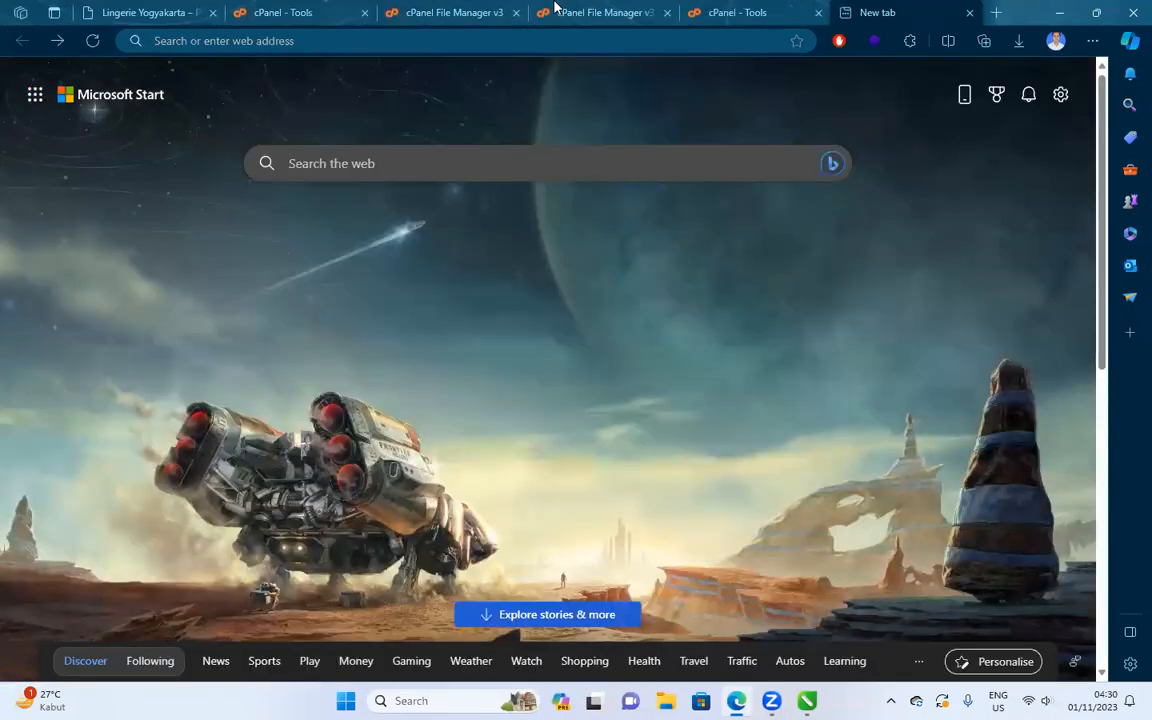
Close the finished upload page and confirm bintang1_wp835.sql is in Edge's downloads.
left_click(583, 10)
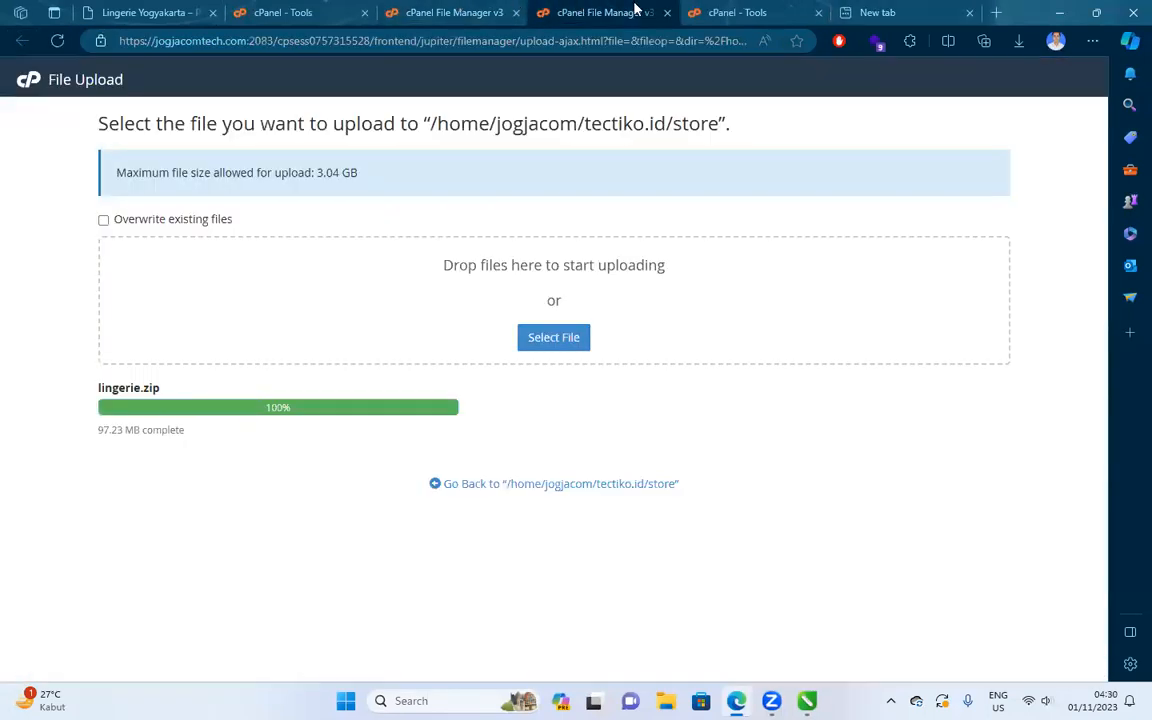
left_click(667, 12)
left_click(458, 13)
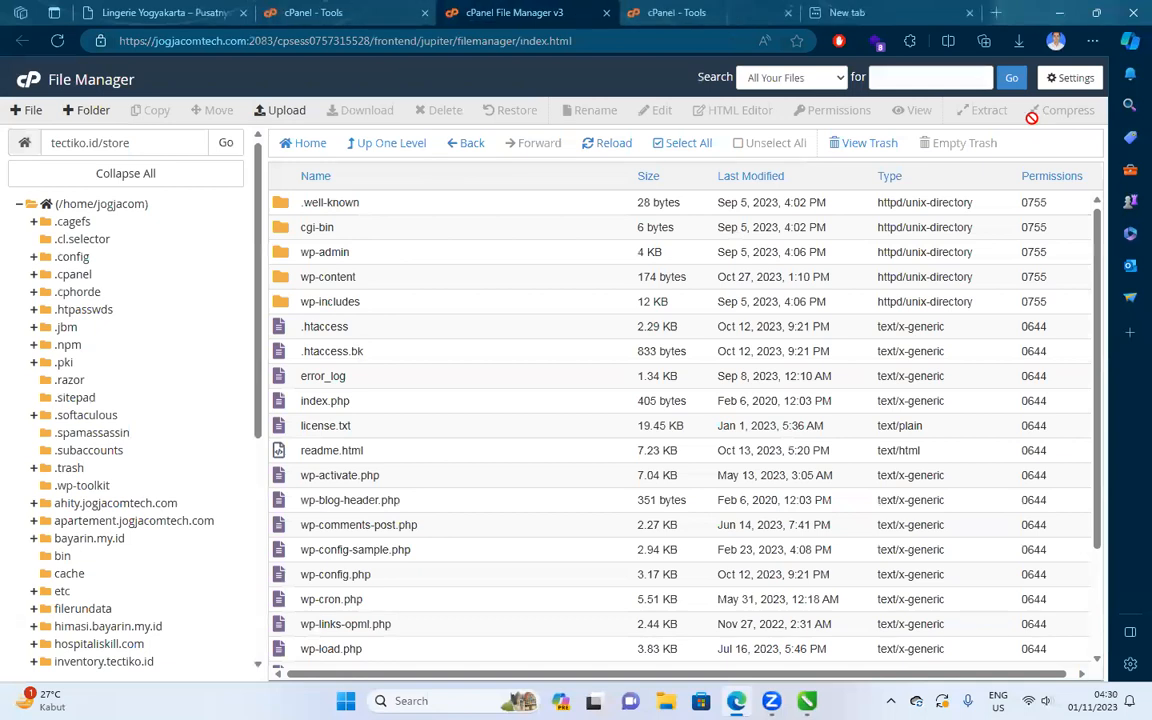
left_click(1018, 43)
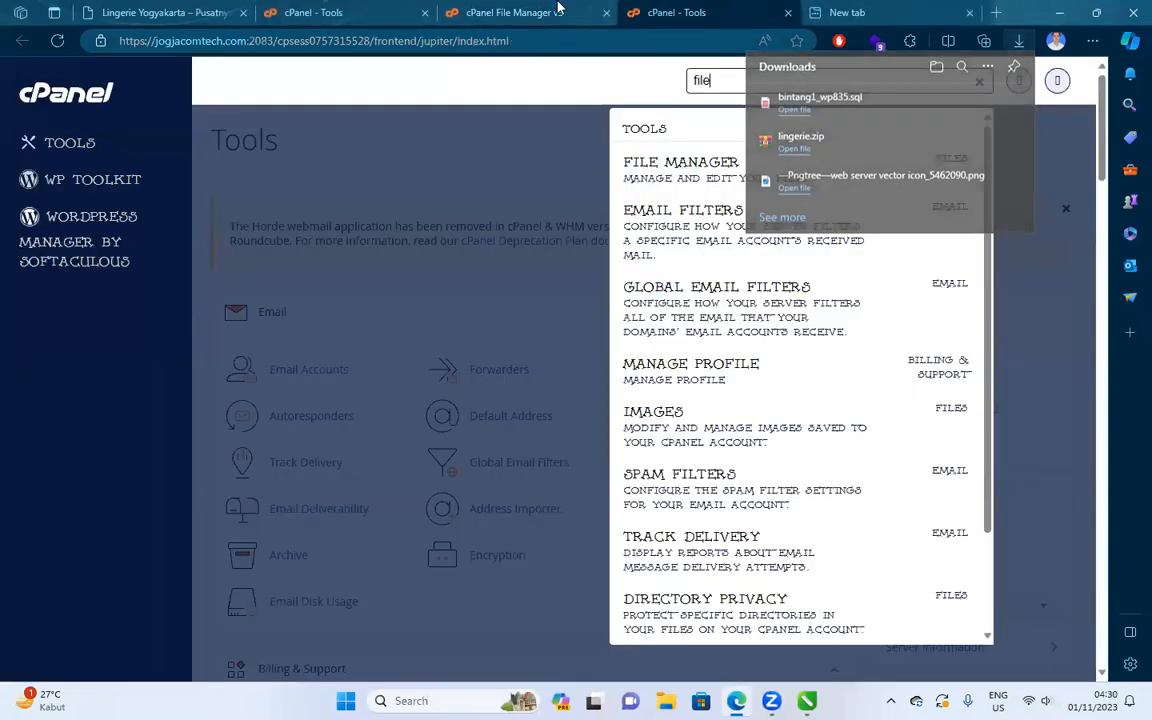
left_click(345, 12)
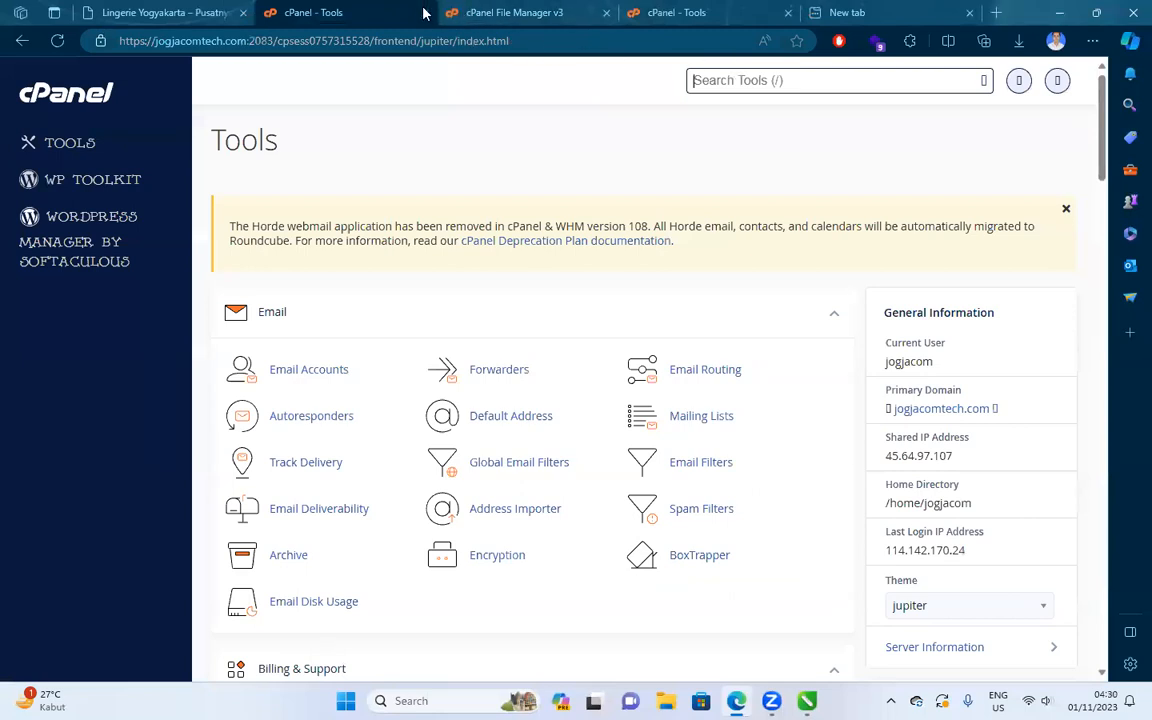
Tidy the cPanel Tools tabs and open phpMyAdmin in a new tab via a 'phpmy' search.
left_click(423, 12)
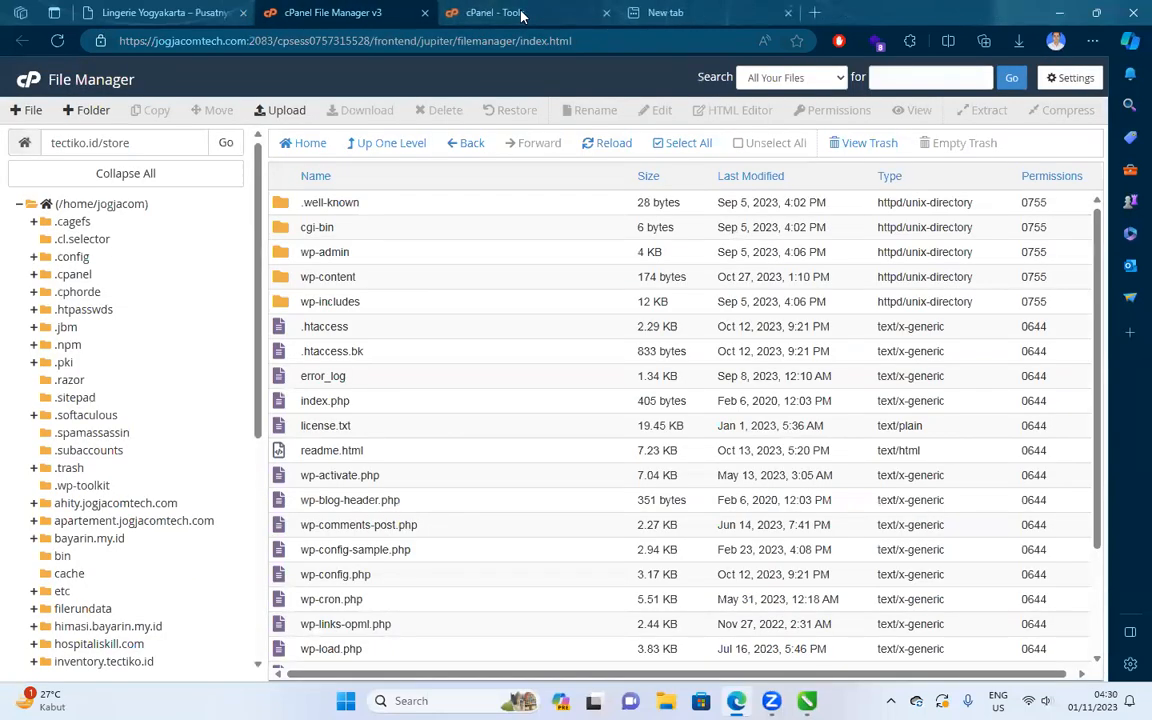
left_click(520, 12)
left_click_drag(520, 12, 428, 33)
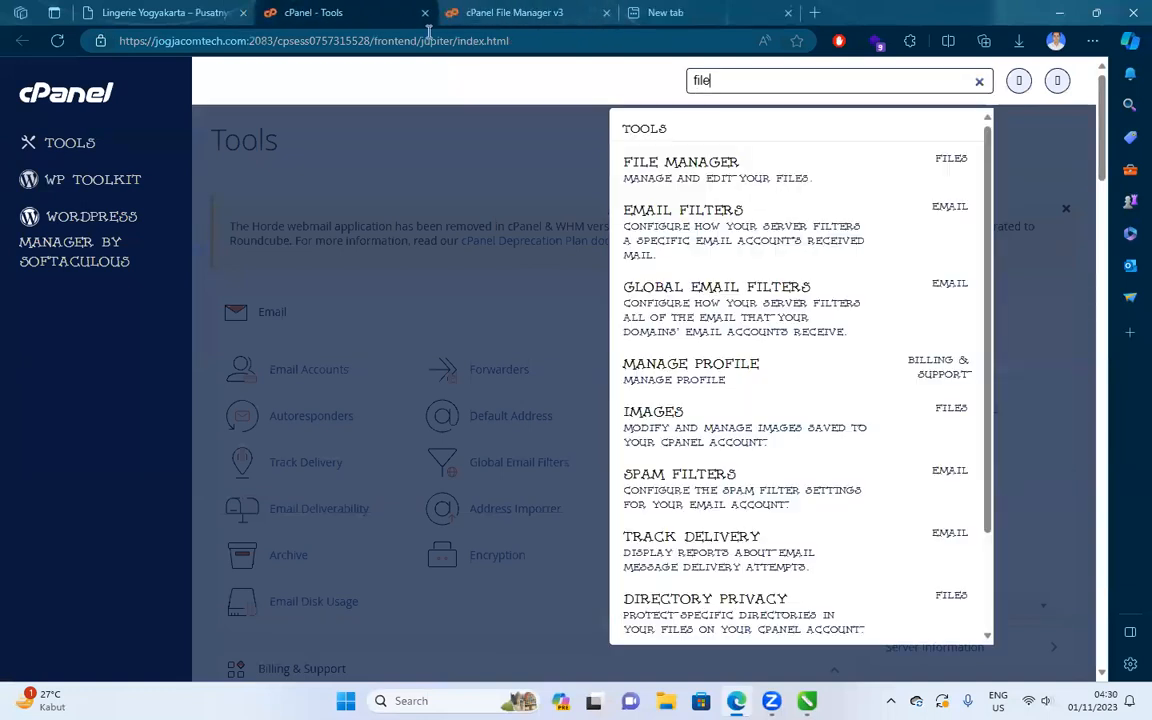
left_click_drag(752, 78, 661, 93)
type("ph")
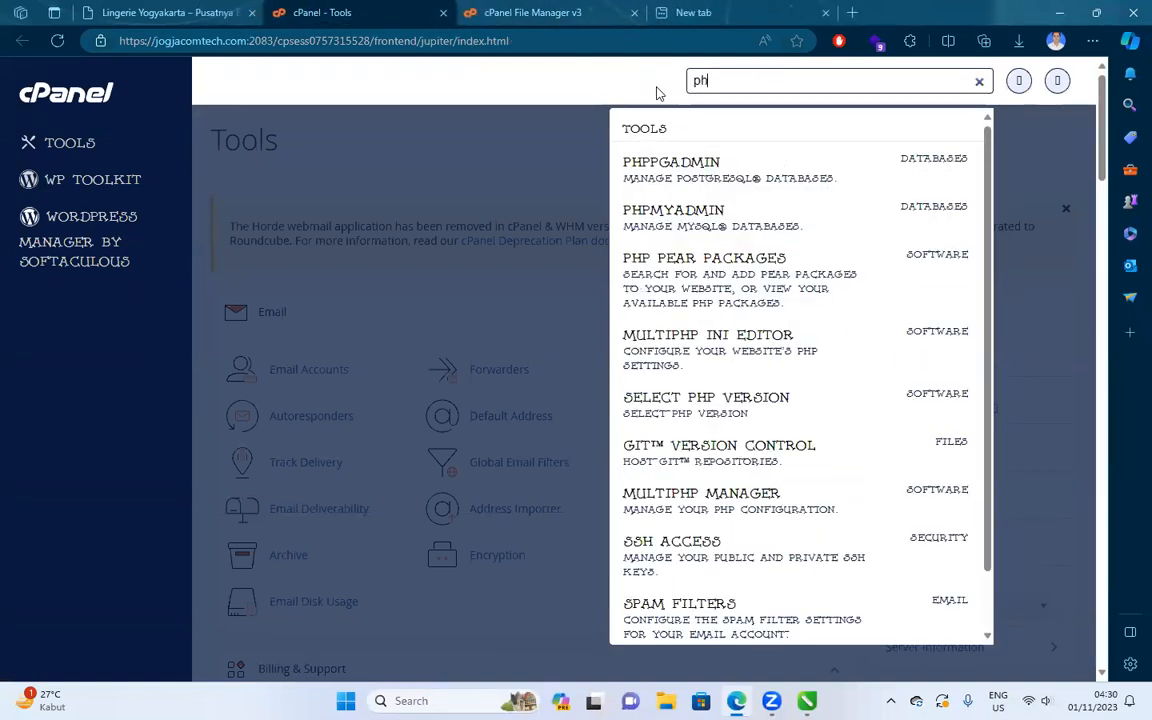
type("pmy")
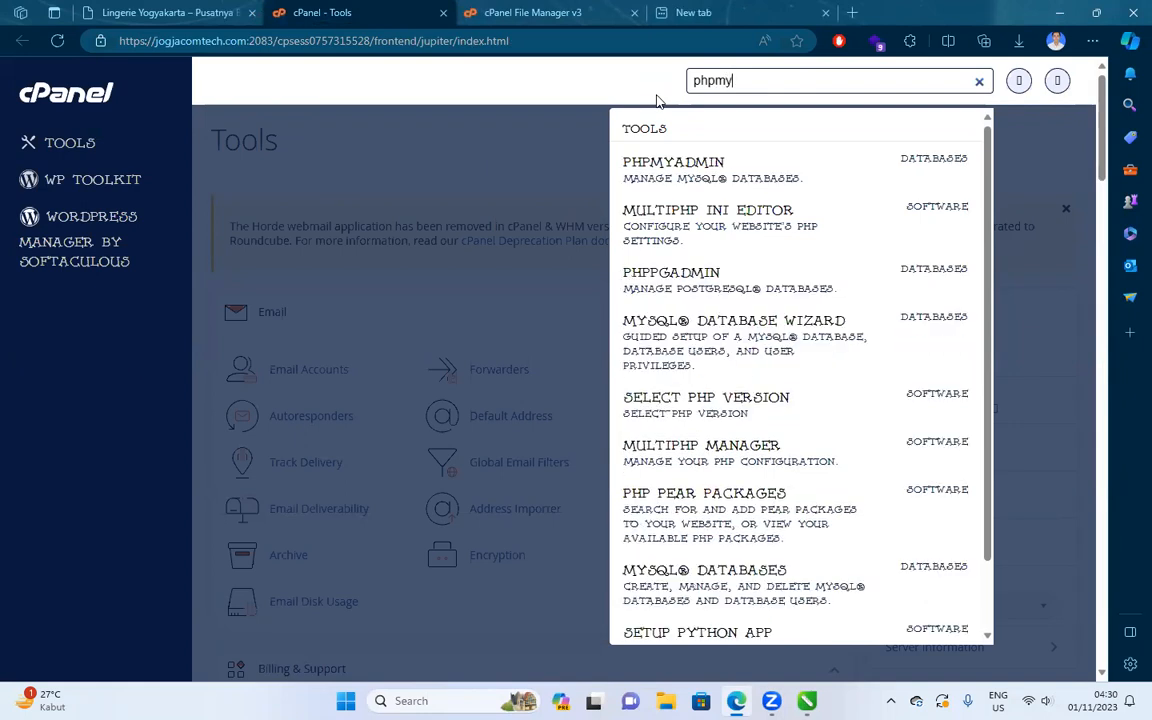
right_click(736, 172)
left_click(816, 185)
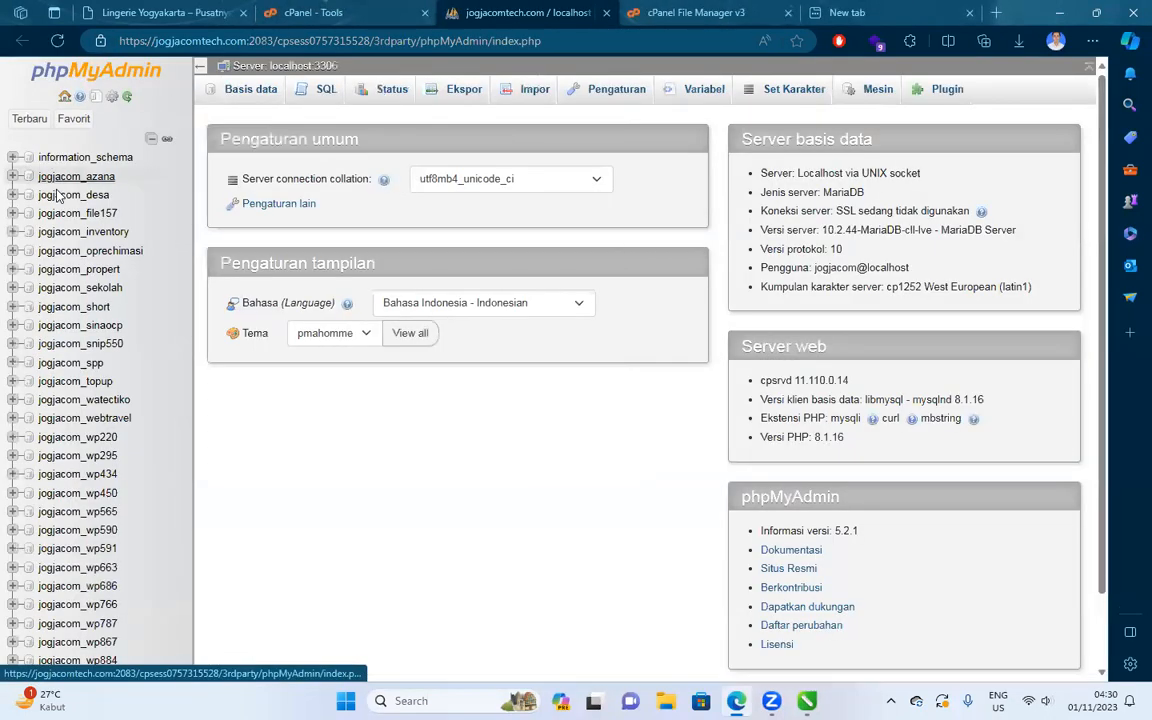
scroll(75, 320, "down", 2)
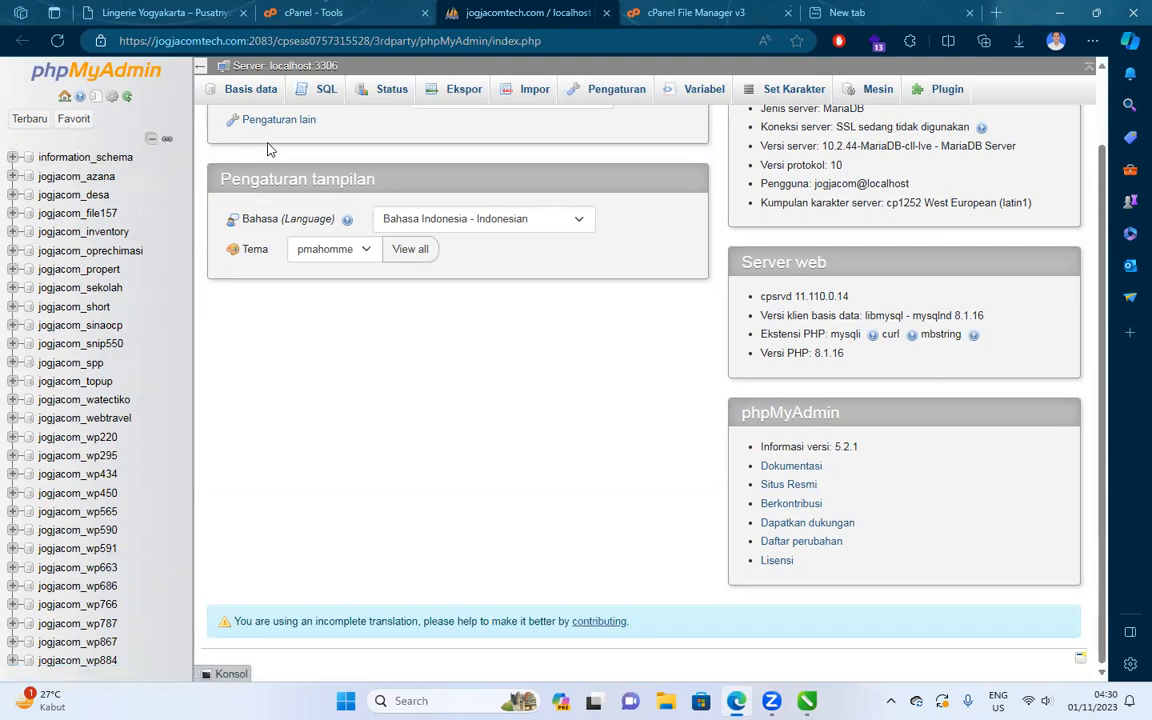
Search Tools for 'mysql' and open the MySQL Database Wizard.
left_click(336, 7)
left_click_drag(736, 79, 518, 101)
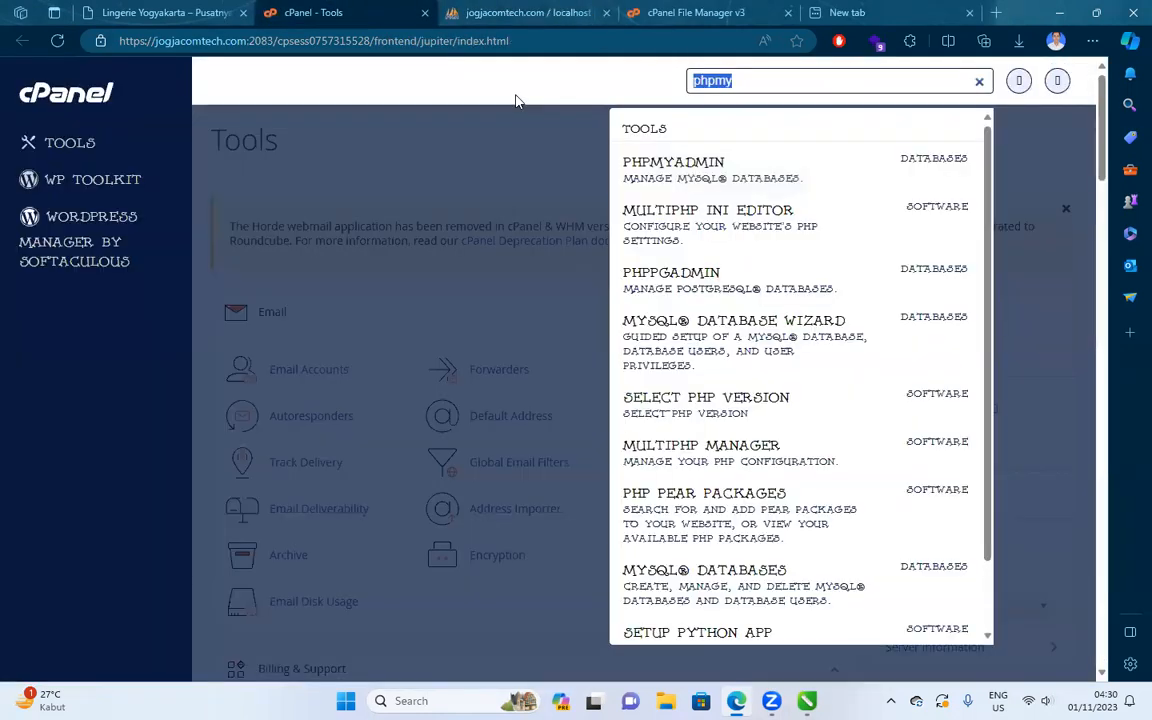
type("mysql")
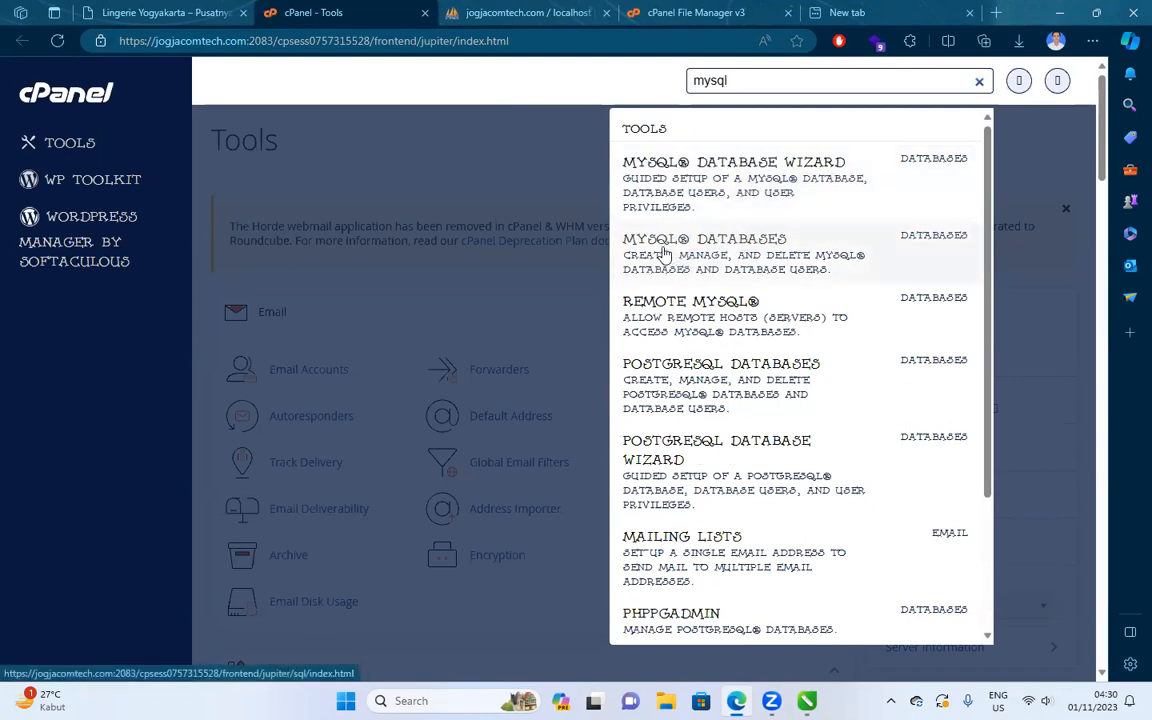
left_click(699, 188)
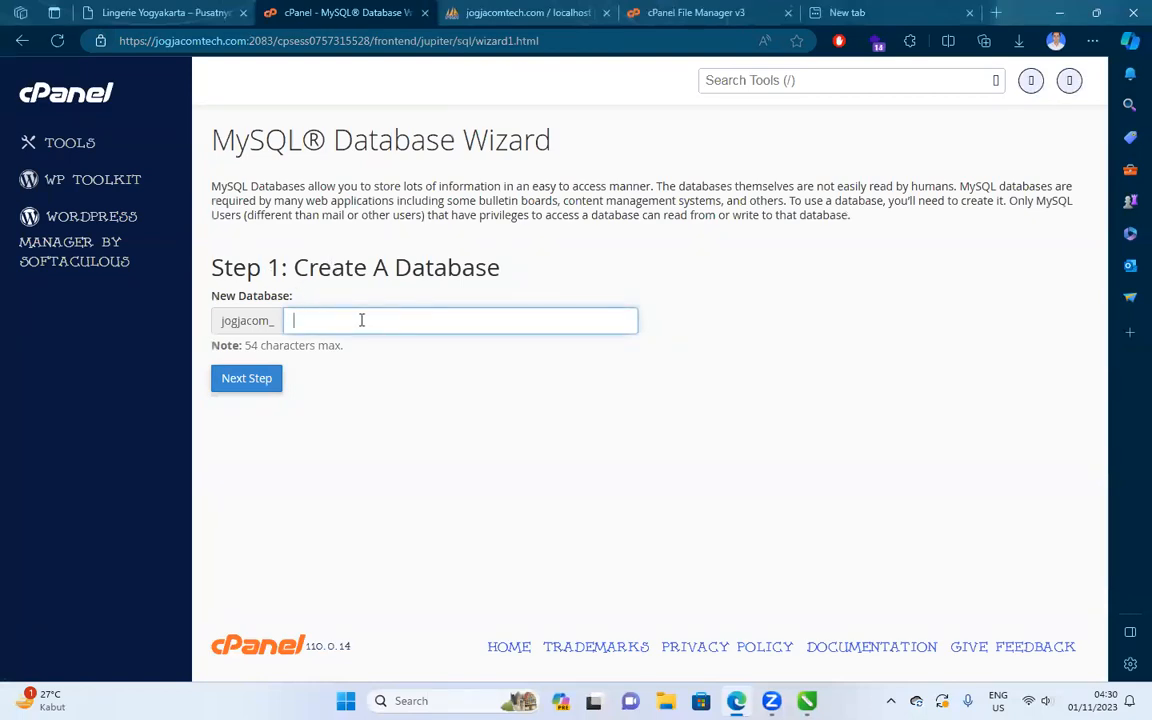
Create the new database storewp, giving jogjacom_storewp.
left_click(352, 314)
left_click(341, 316)
left_click(345, 324)
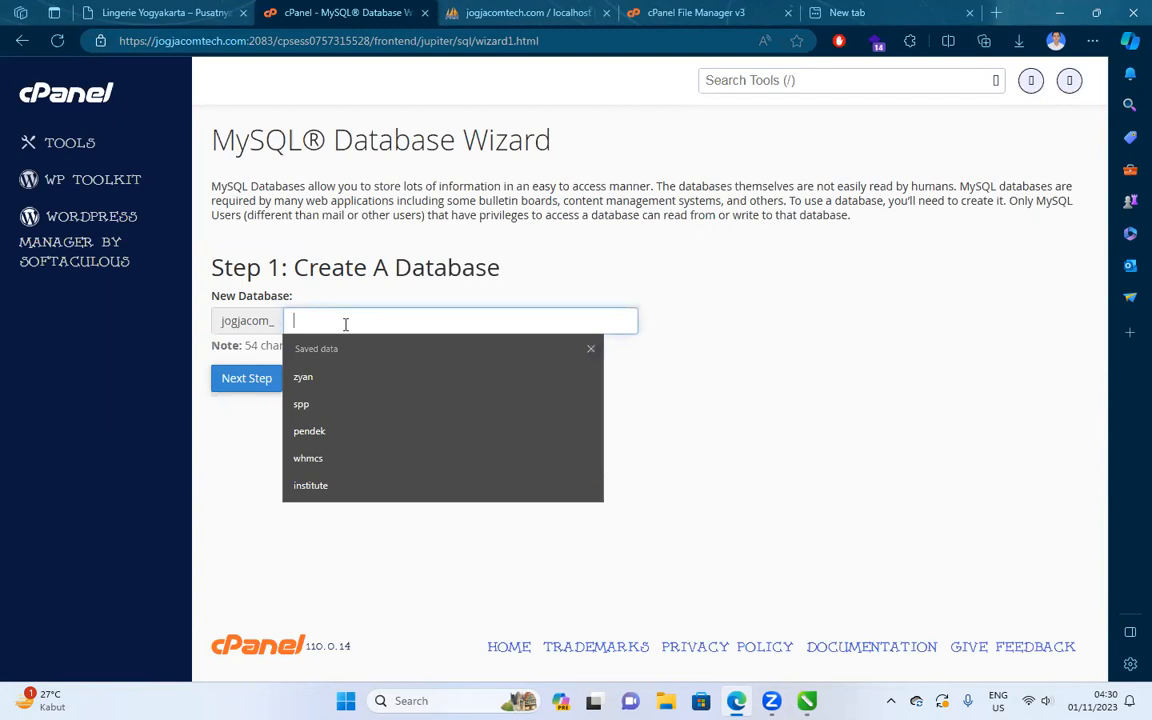
type("storewp")
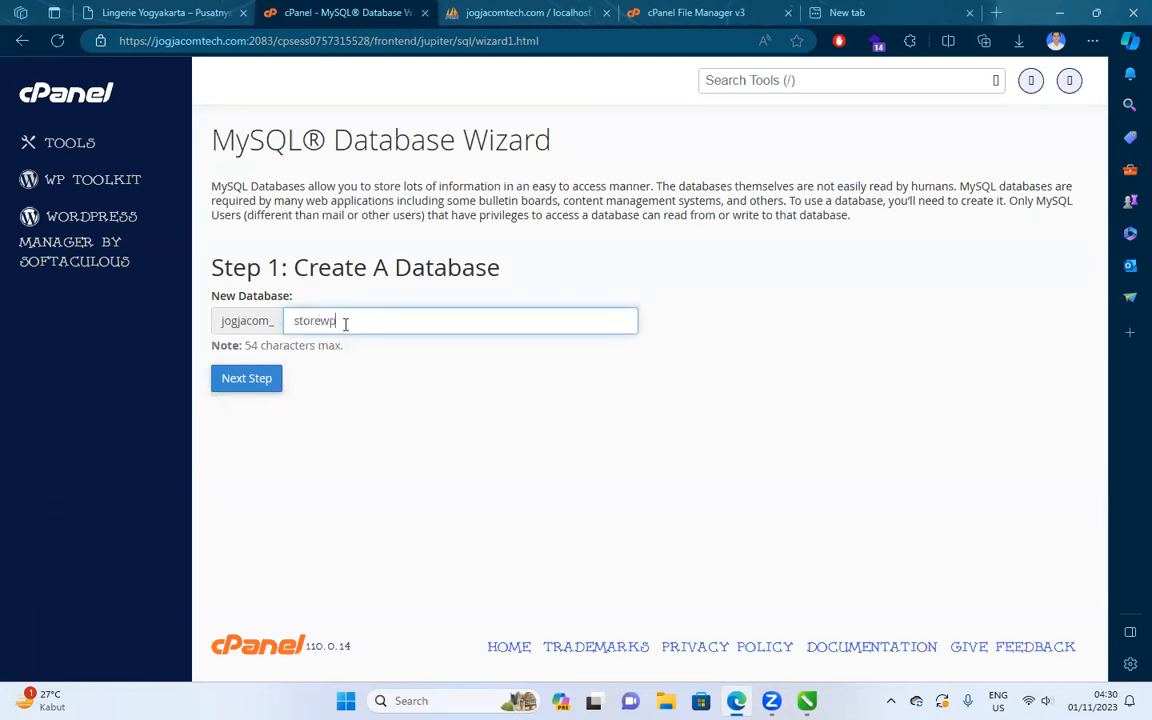
left_click(232, 377)
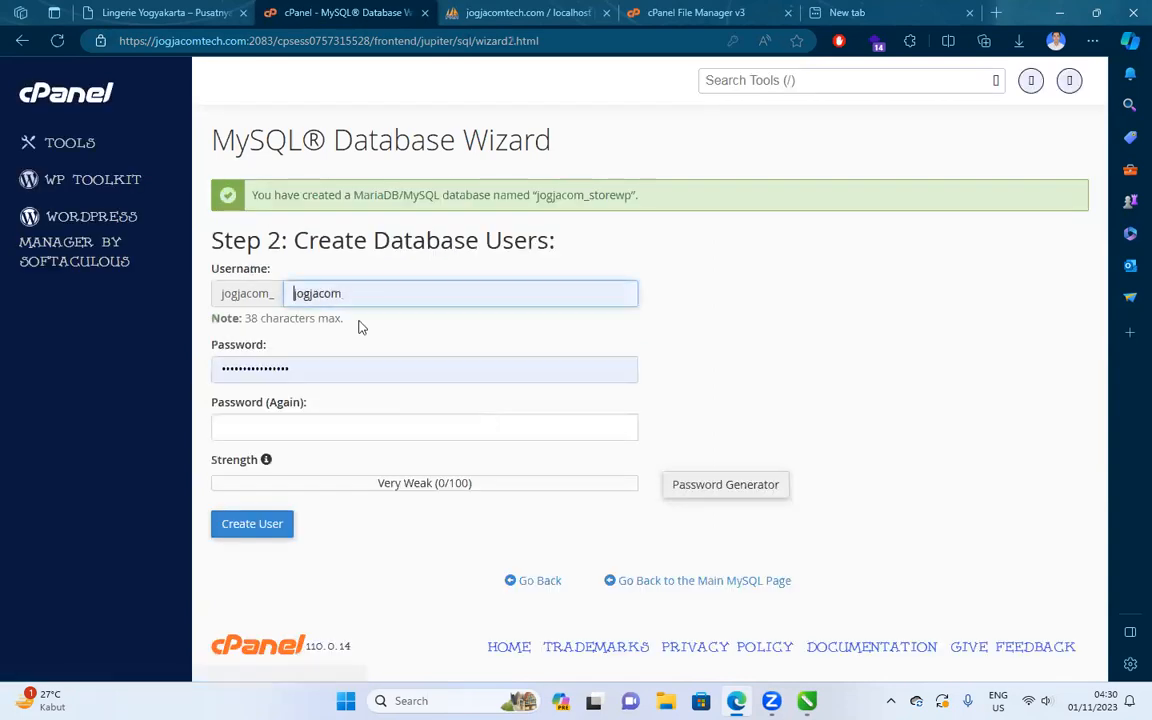
Create the MySQL user jogjacom_storewp with a strong password entered twice.
double_click(357, 292)
type("storewp")
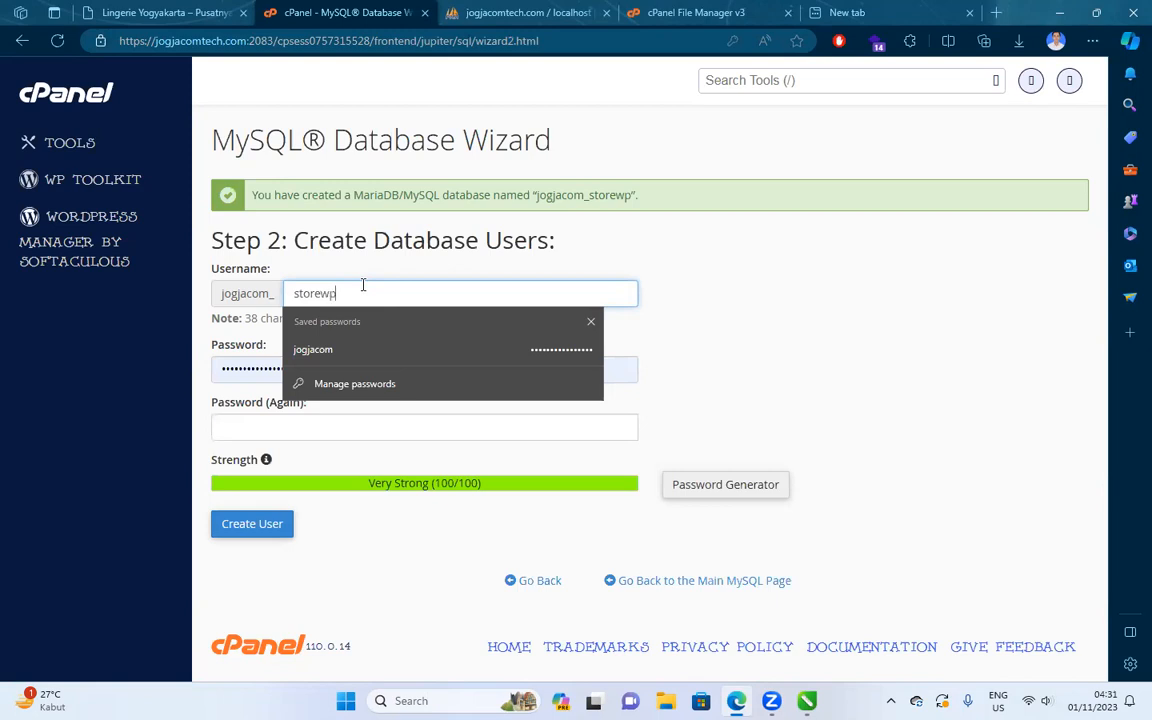
key("Tab")
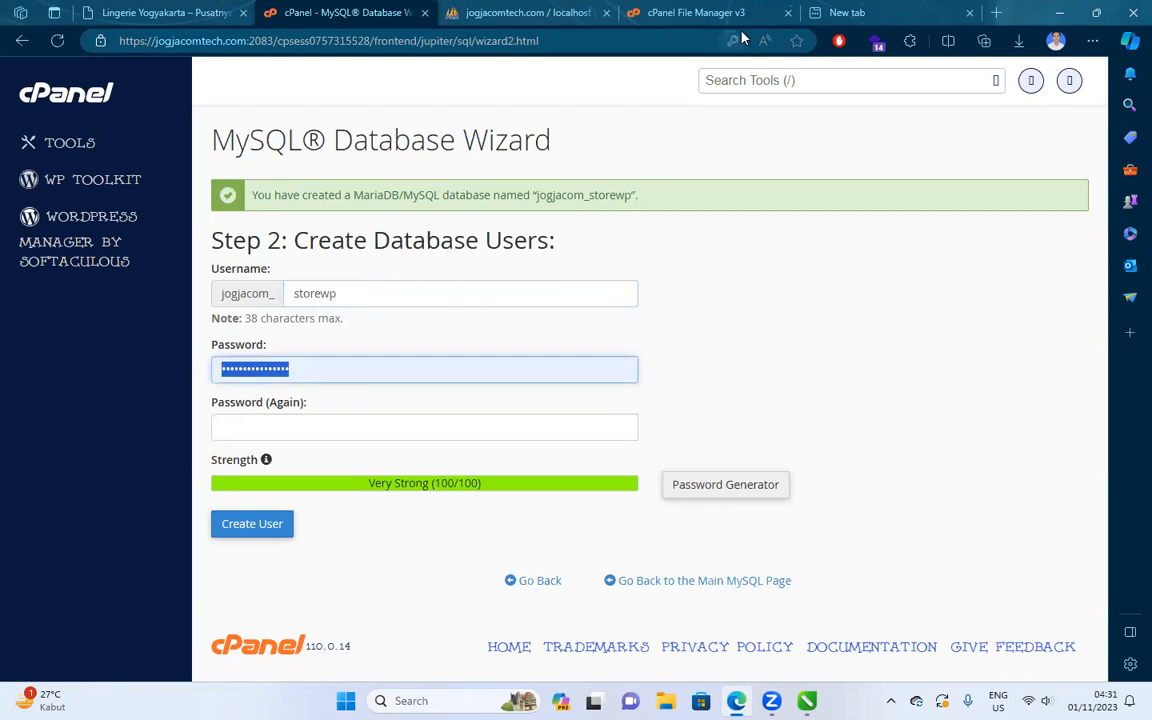
left_click(757, 224)
type("•••••")
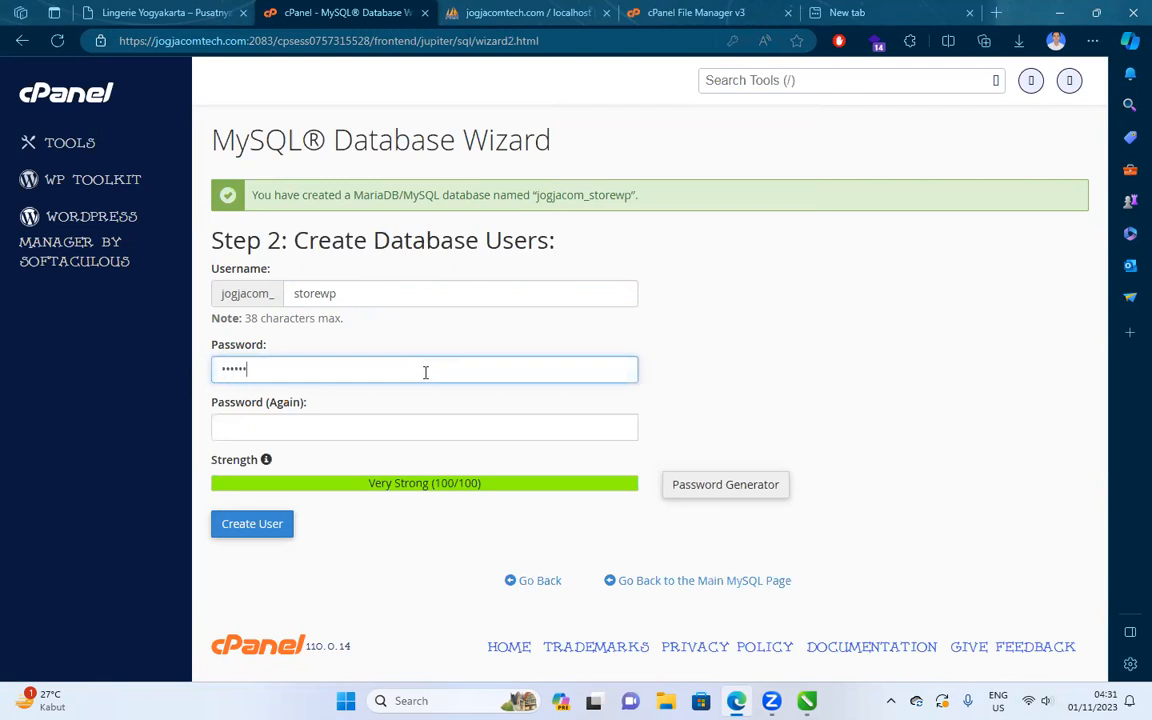
key("Tab")
type("••••••••••")
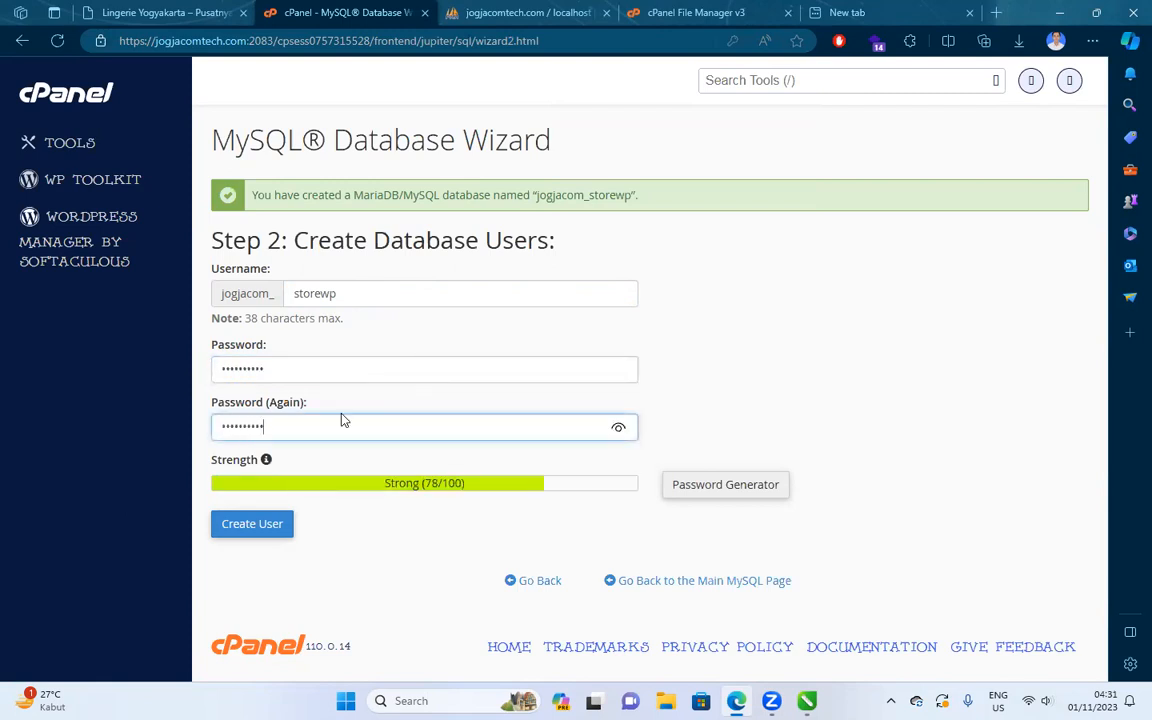
left_click(252, 524)
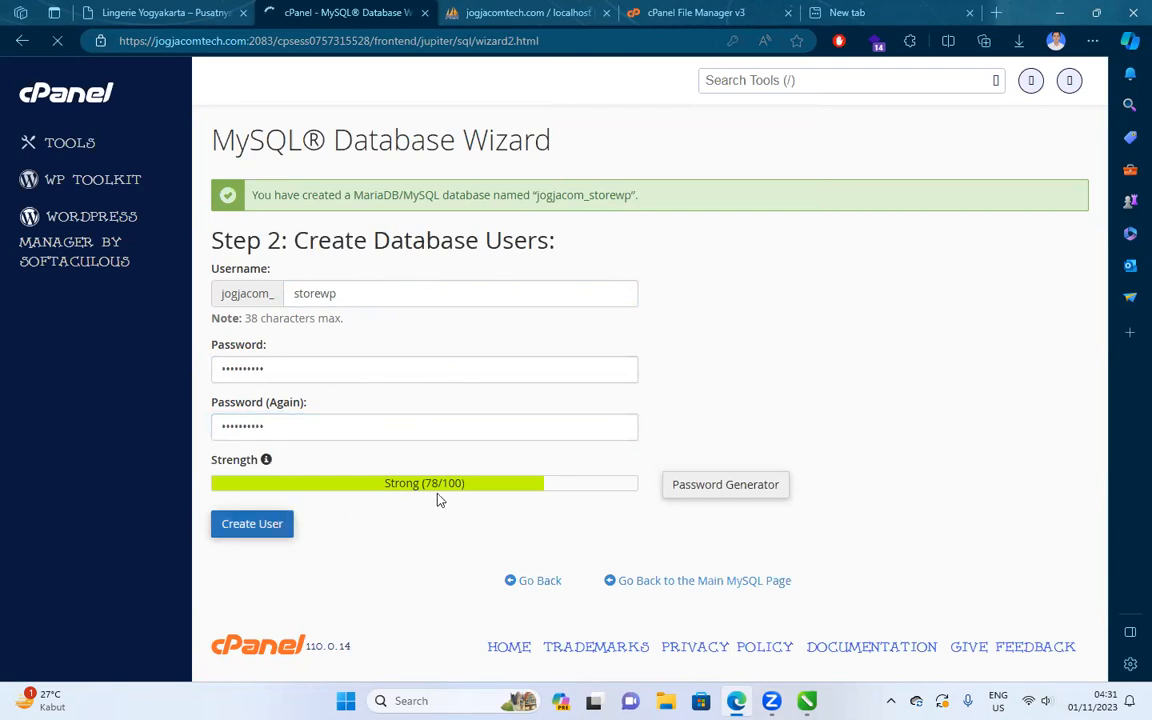
left_click(734, 42)
Remove Edge's saved password, then grant the user ALL PRIVILEGES on jogjacom_storewp.
left_click(793, 122)
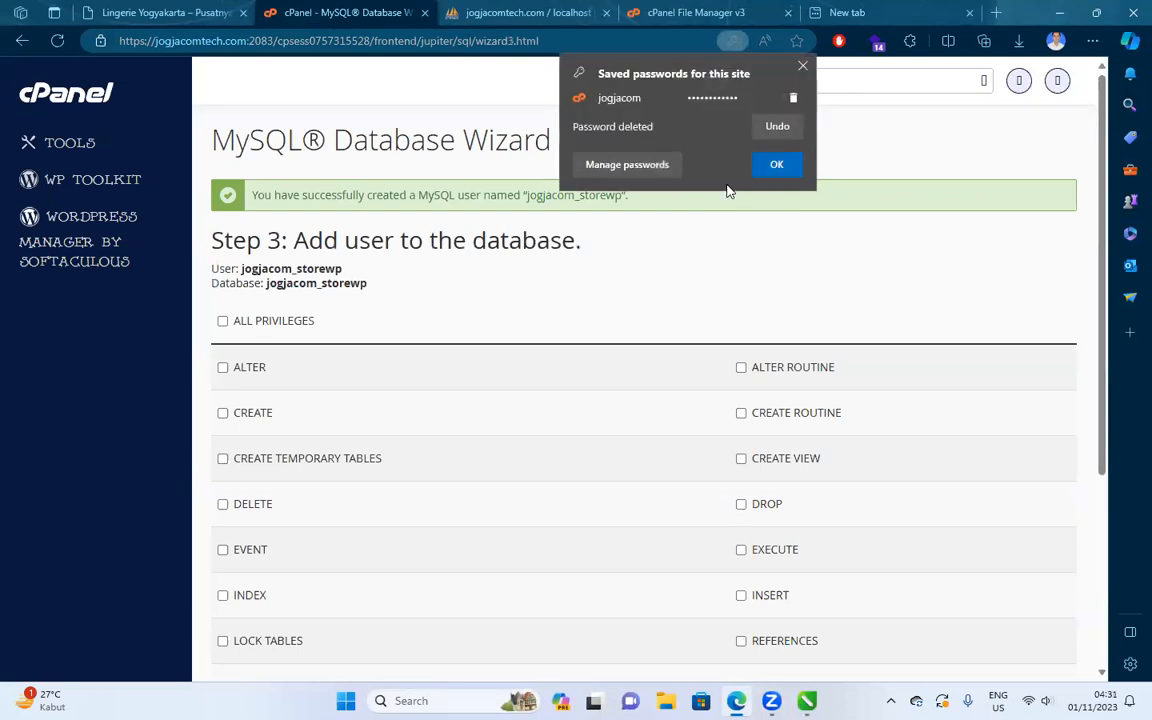
left_click(780, 166)
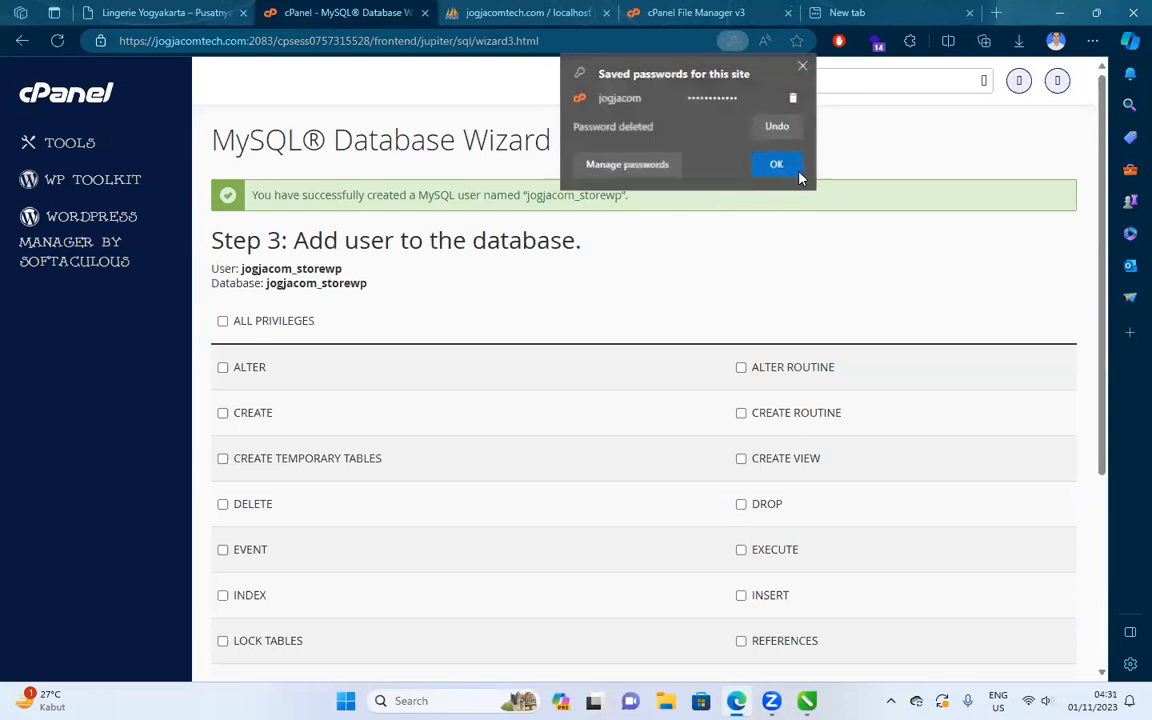
left_click(223, 322)
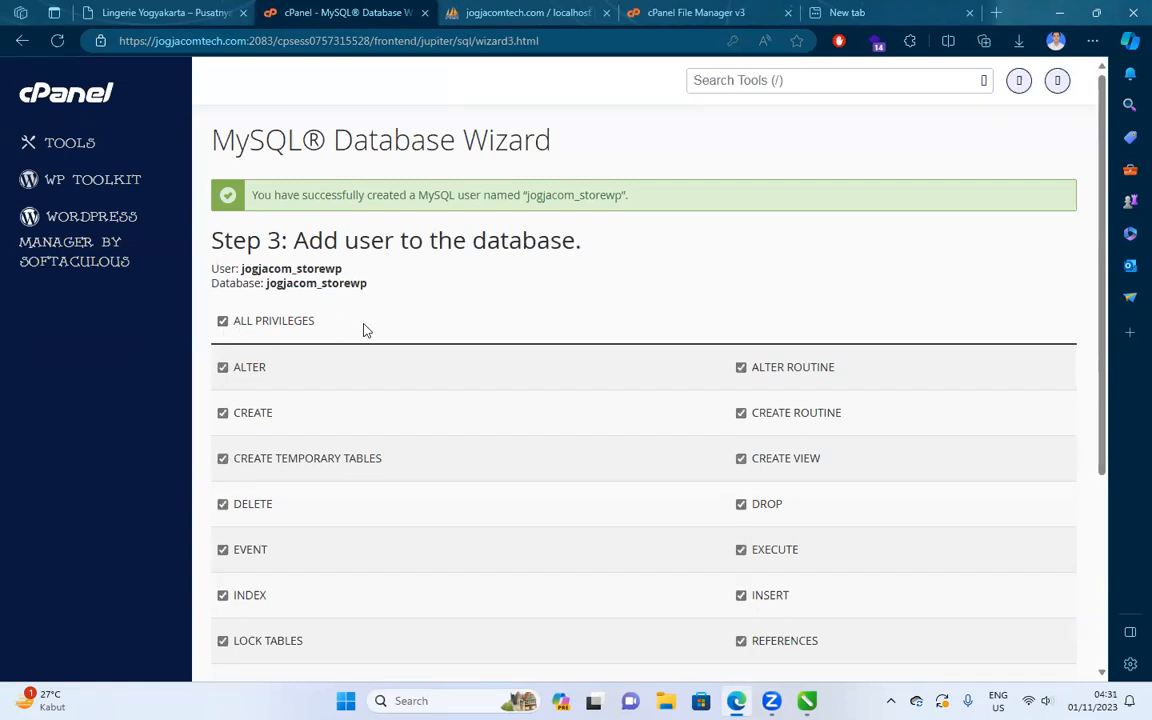
scroll(365, 340, "down", 5)
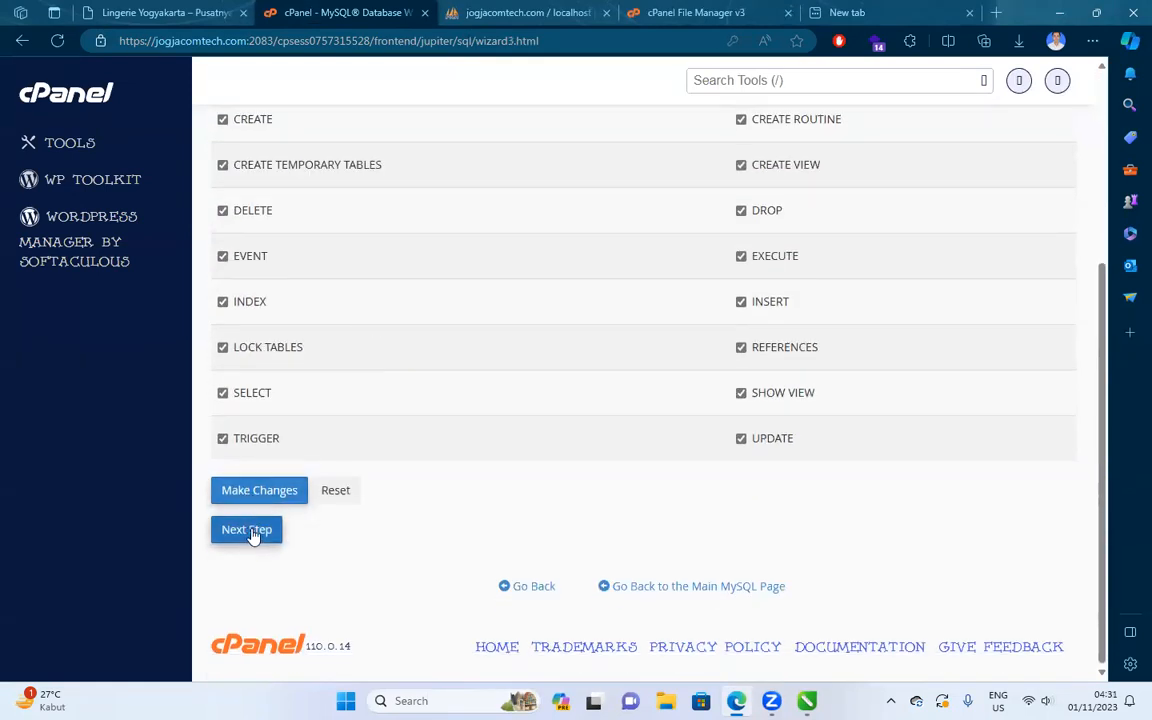
left_click(267, 497)
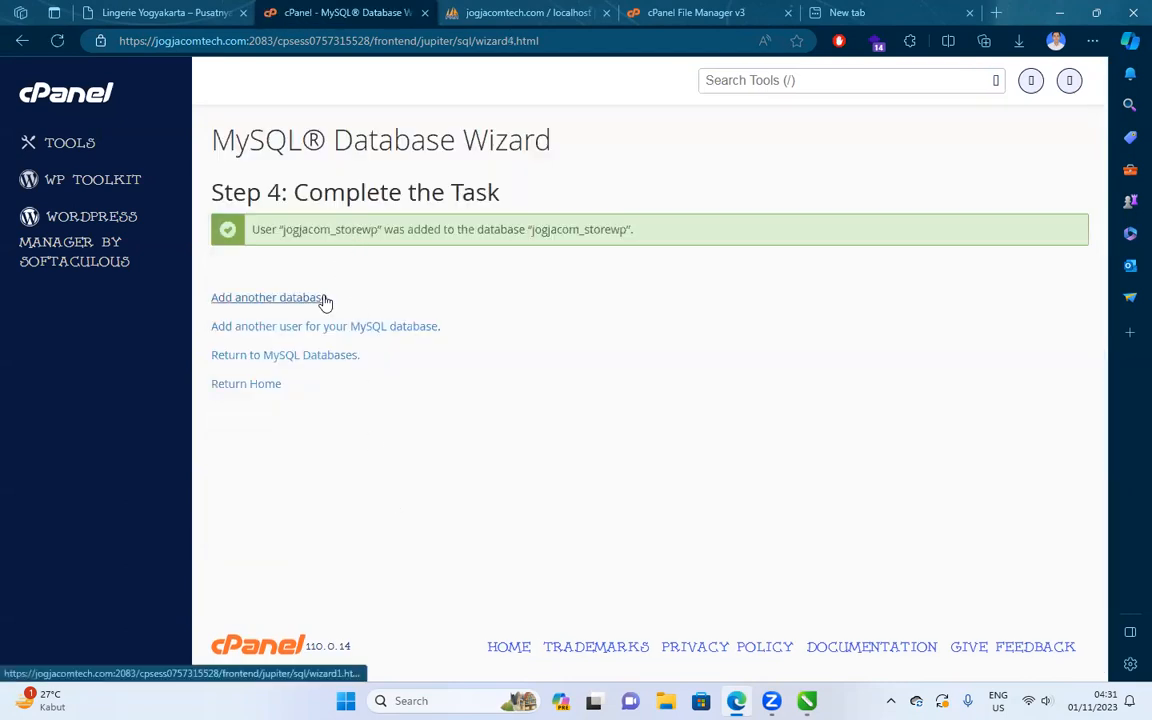
Return to the MySQL databases list and set its page size to 1000.
left_click(302, 362)
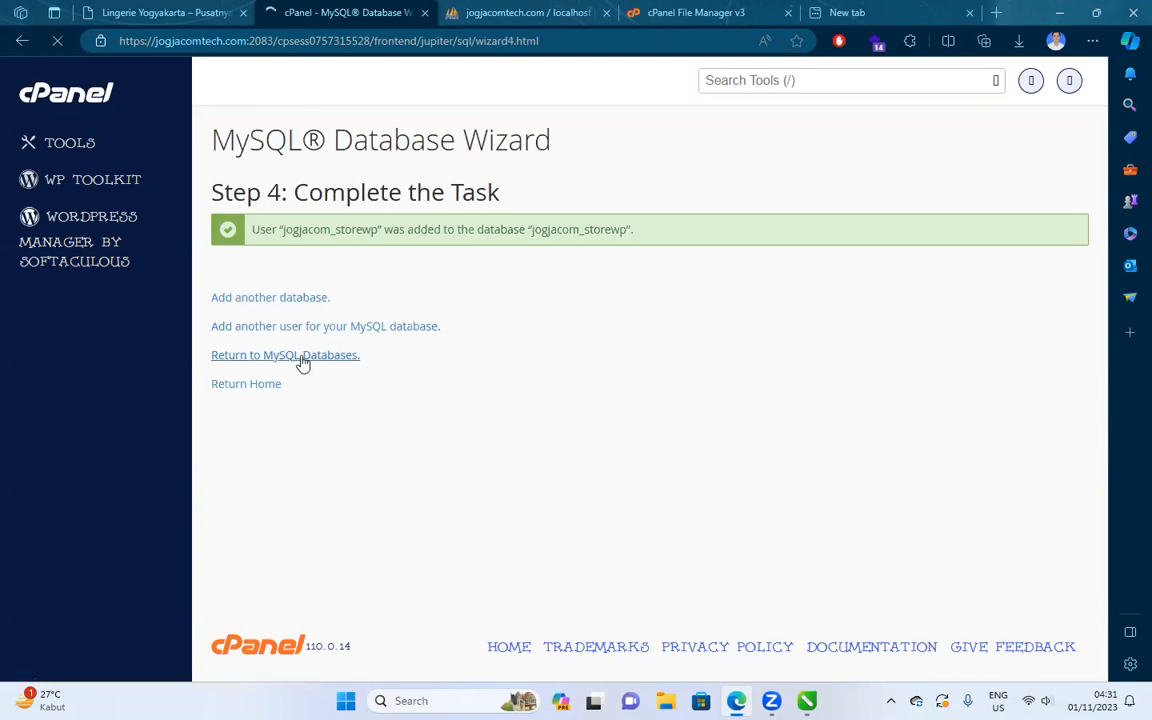
scroll(481, 321, "down", 7)
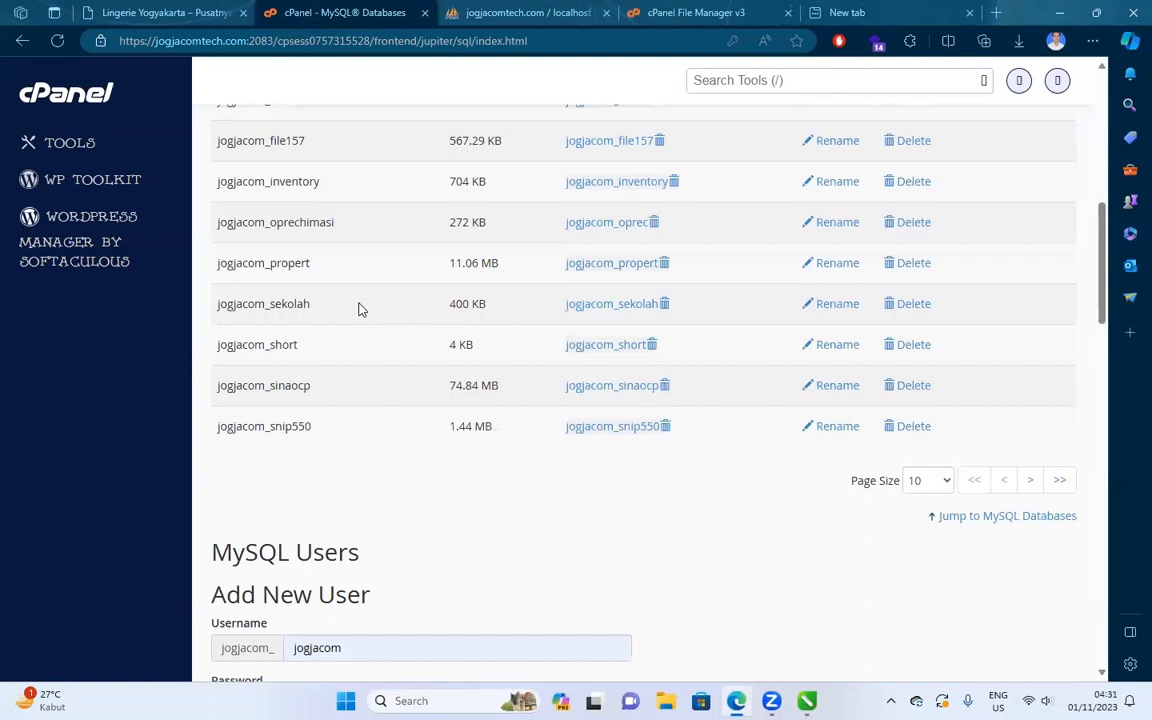
scroll(358, 302, "up", 1)
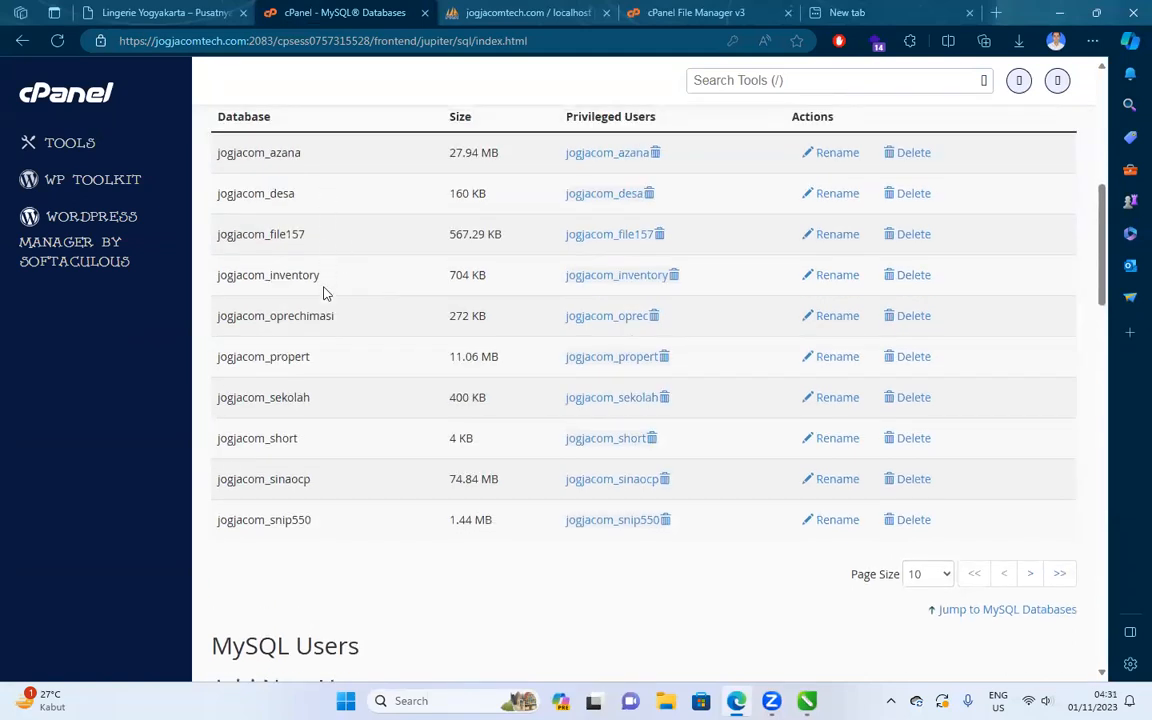
scroll(321, 437, "down", 1)
scroll(329, 424, "up", 2)
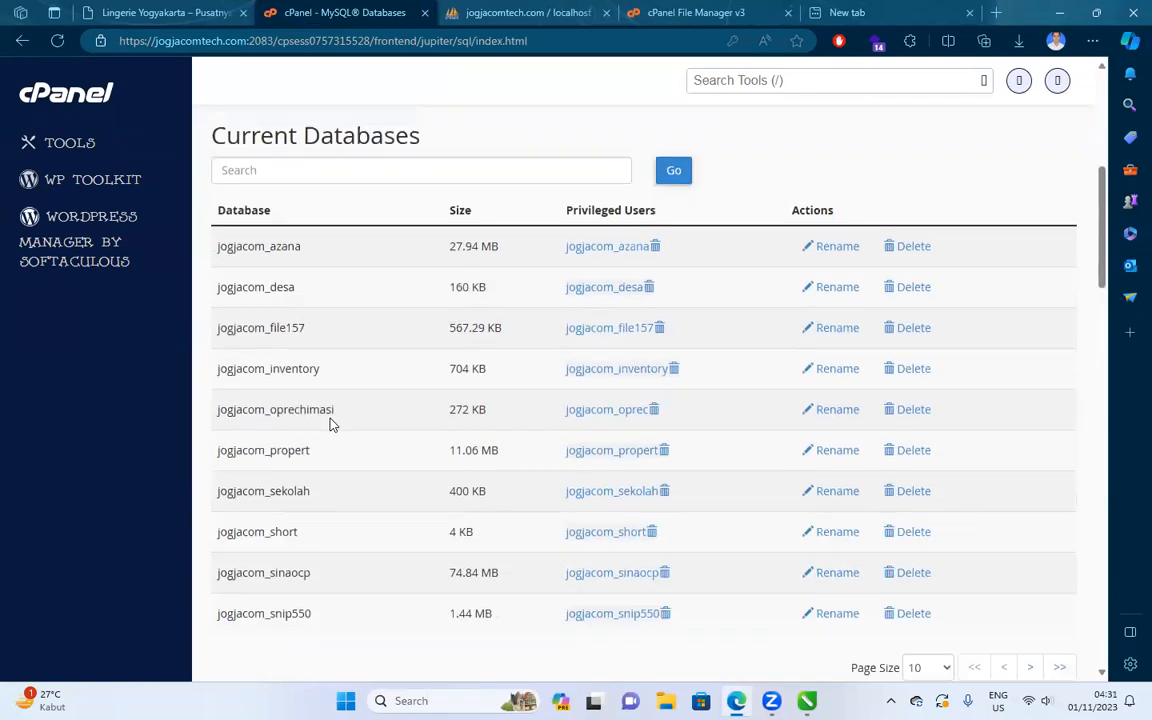
scroll(756, 234, "down", 3)
left_click(936, 387)
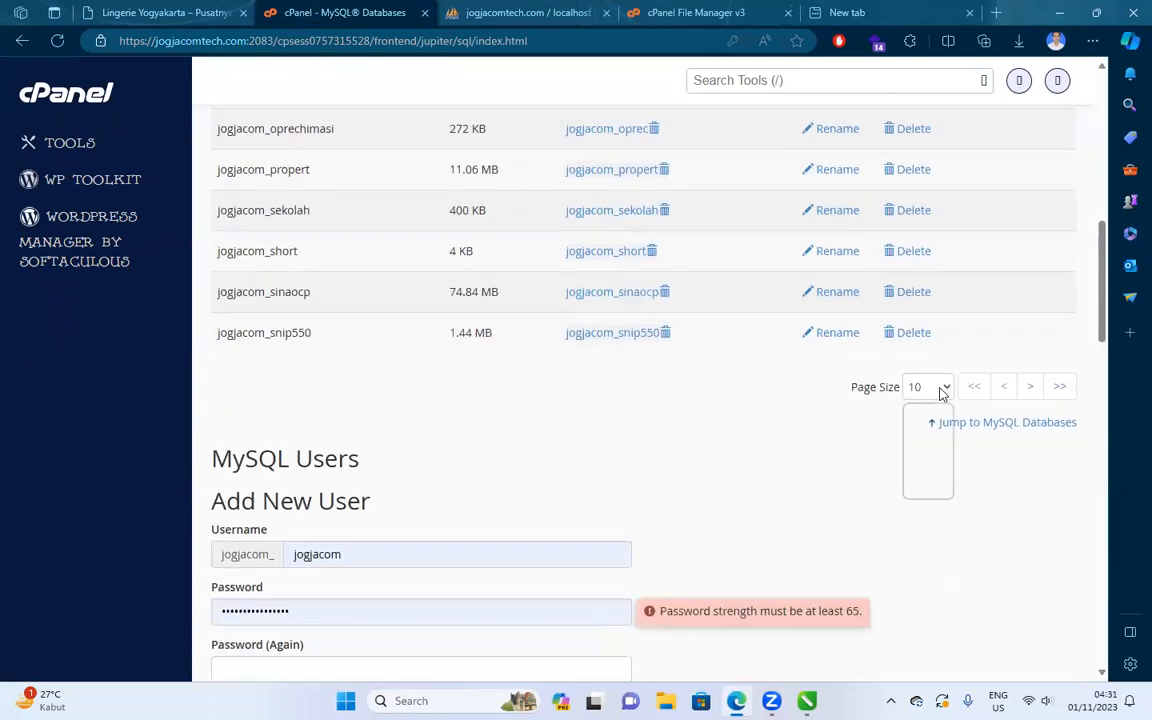
left_click(933, 491)
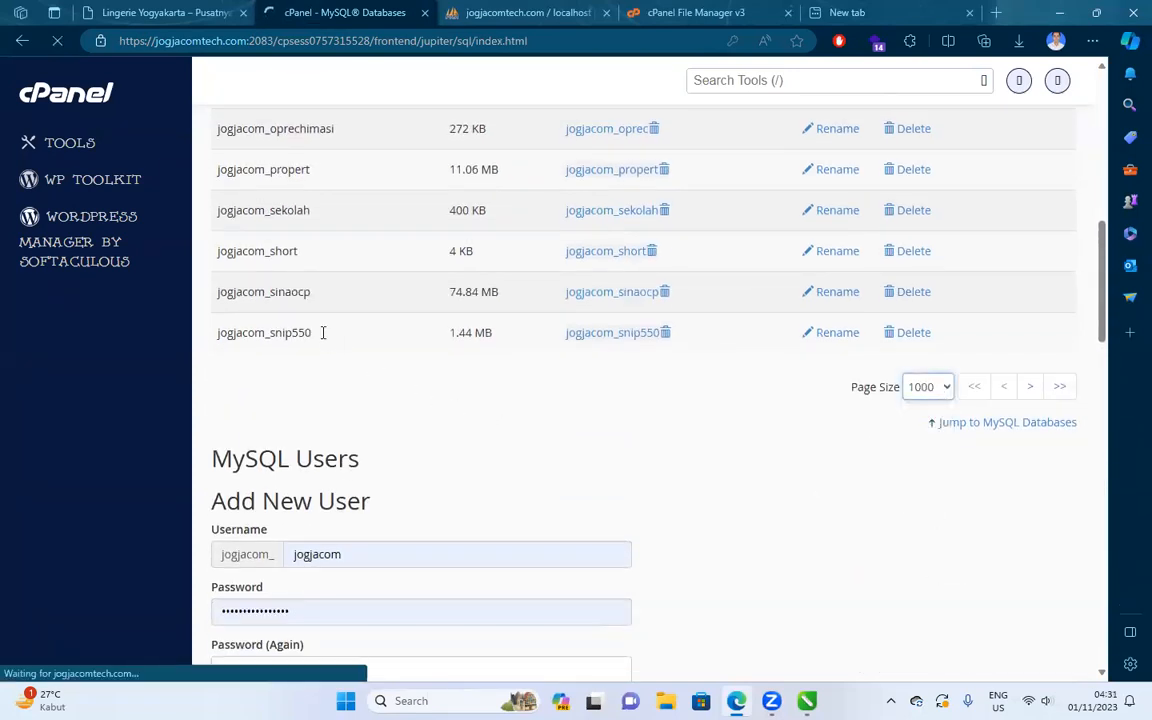
Copy the database name jogjacom_storewp from the list.
scroll(324, 339, "down", 6)
left_click_drag(312, 322, 218, 330)
right_click(247, 328)
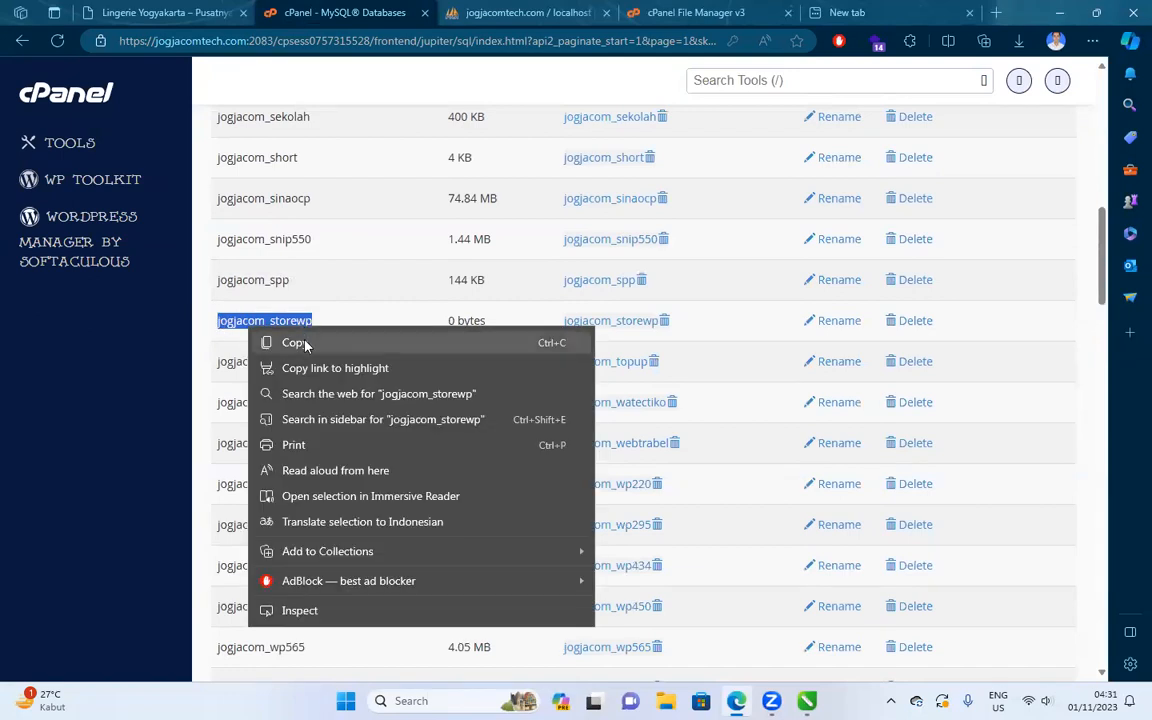
left_click(283, 342)
left_click(685, 10)
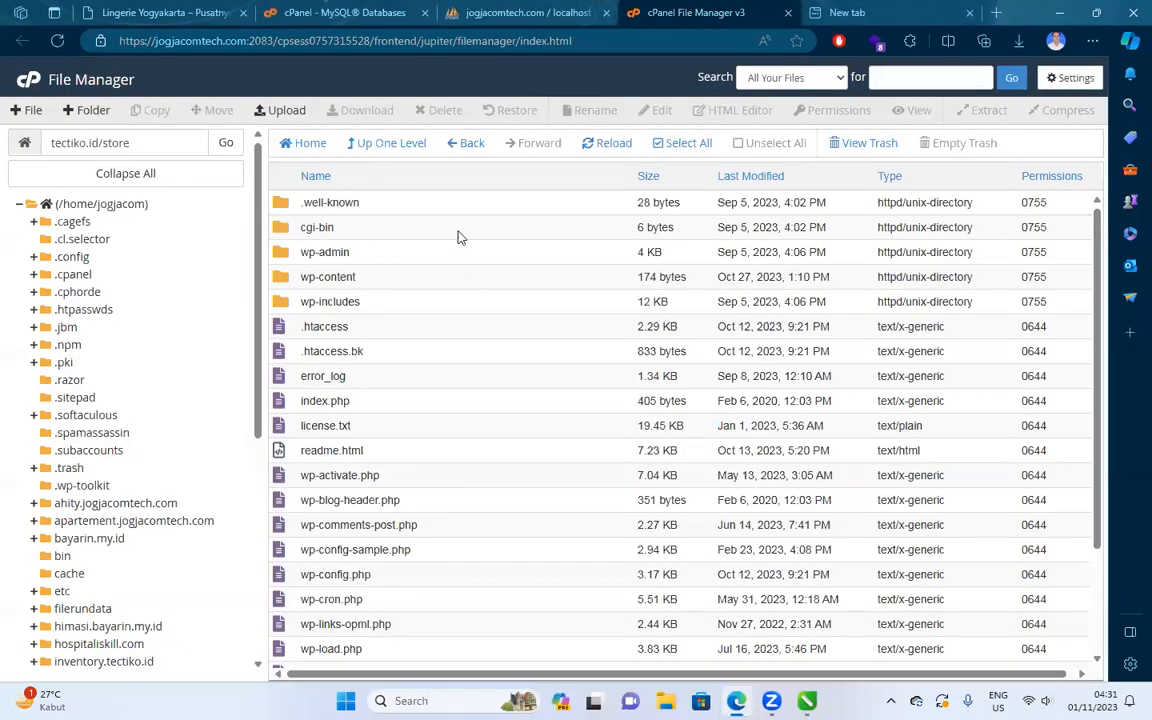
Open wp-config.php in the editor and set DB_NAME to jogjacom_storewp.
scroll(410, 280, "down", 3)
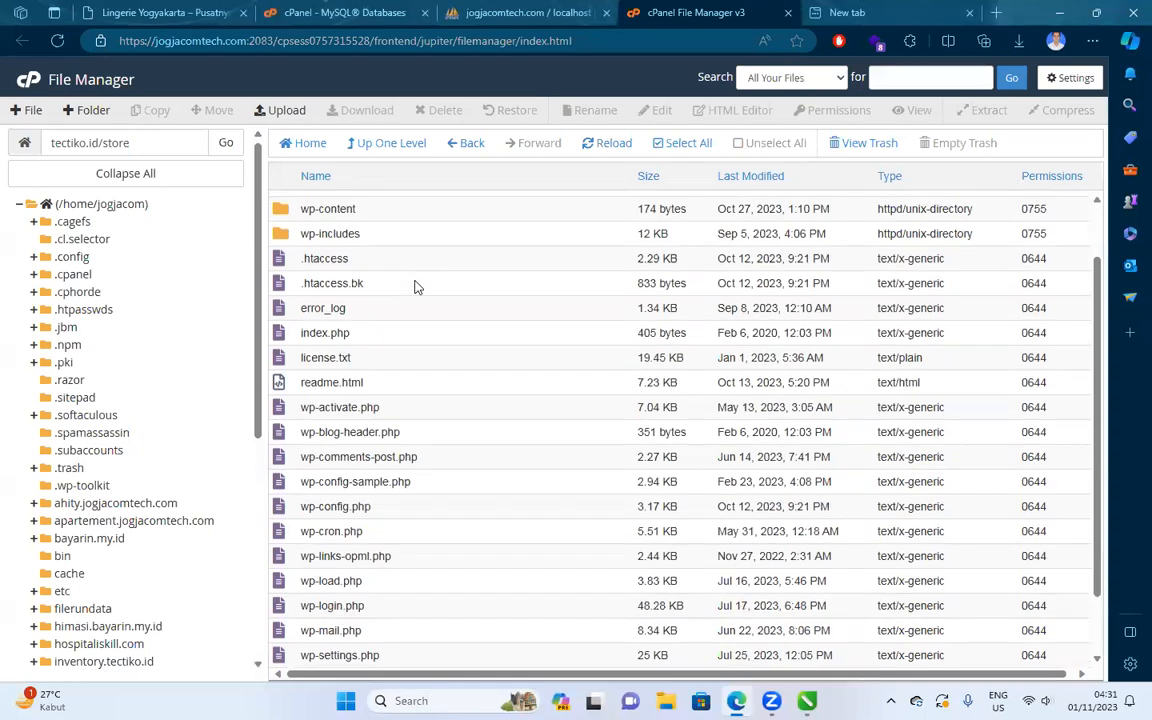
left_click(360, 502)
left_click(657, 110)
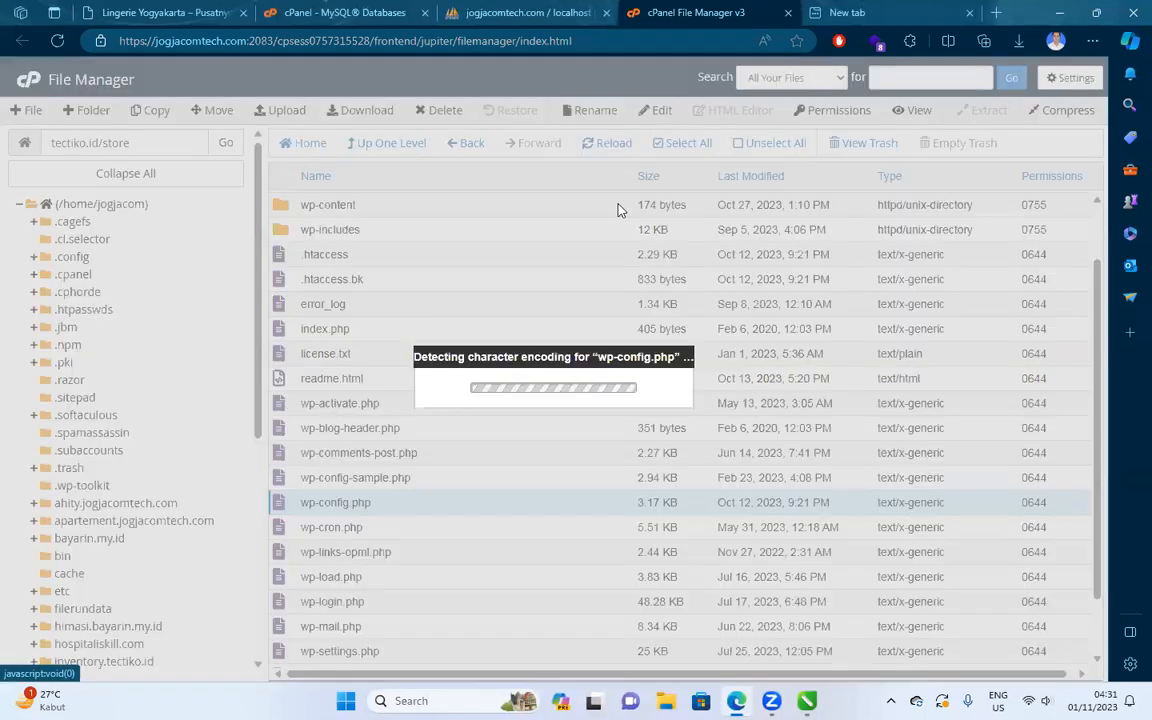
left_click(694, 489)
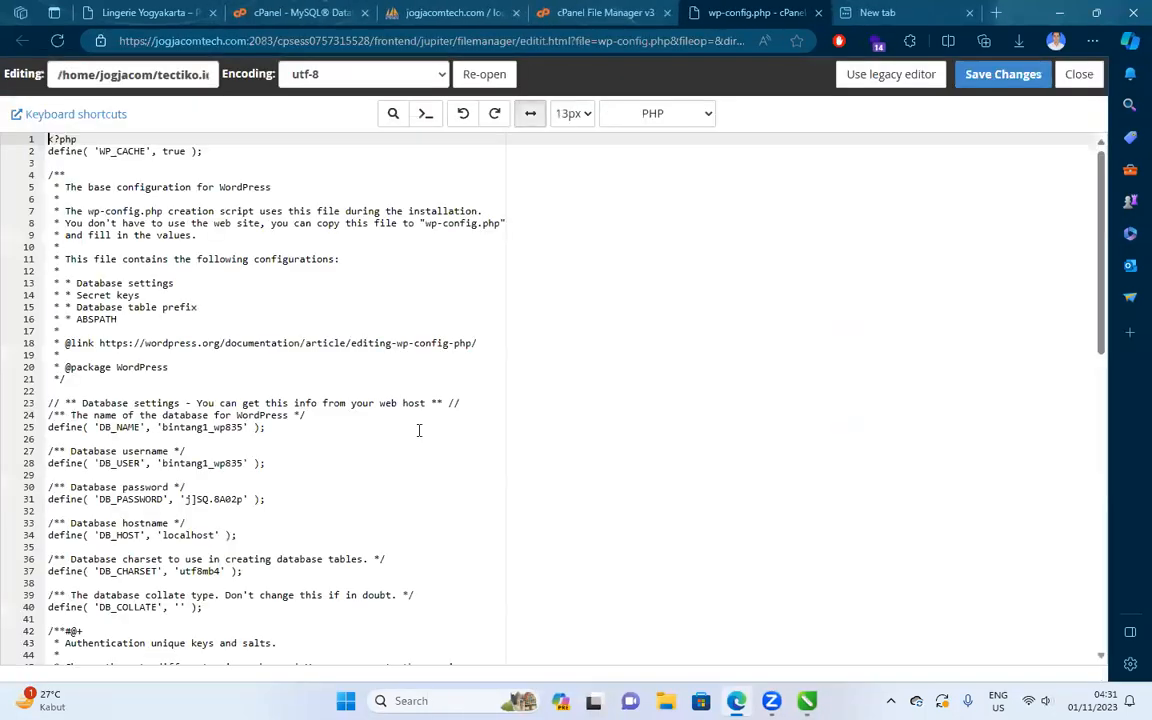
double_click(165, 428)
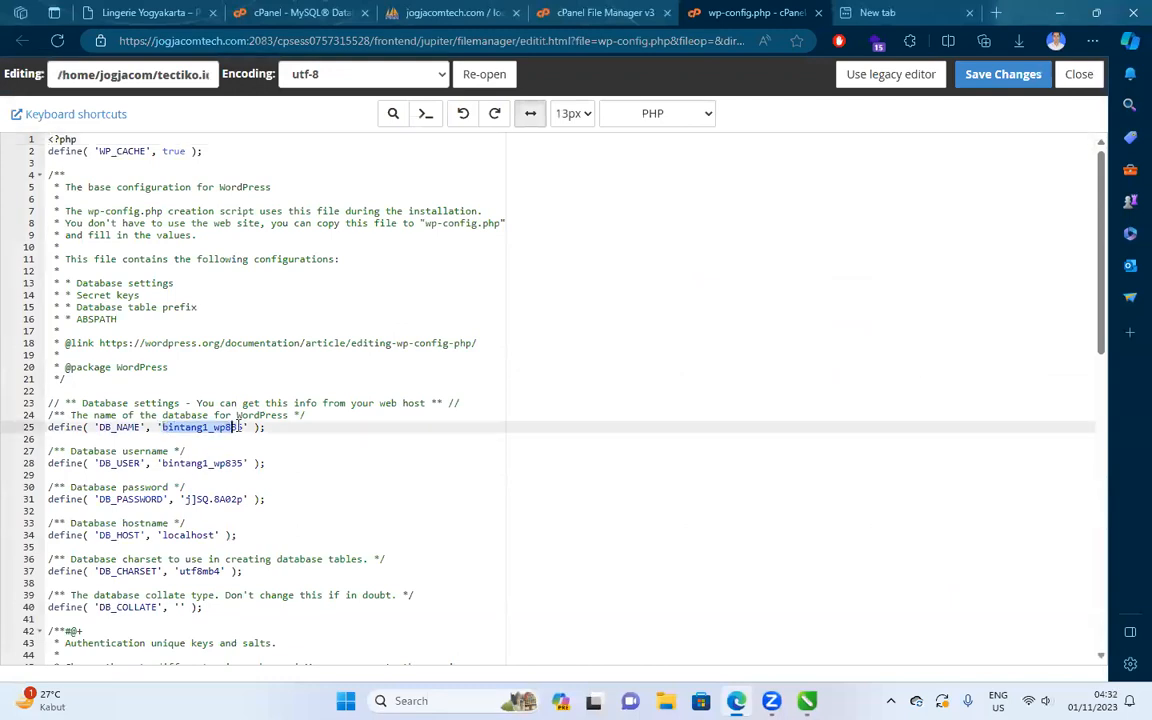
key("BackSpace")
key("ctrl+v")
Set DB_USER to jogjacom_storewp and empty the DB_PASSWORD value.
double_click(190, 464)
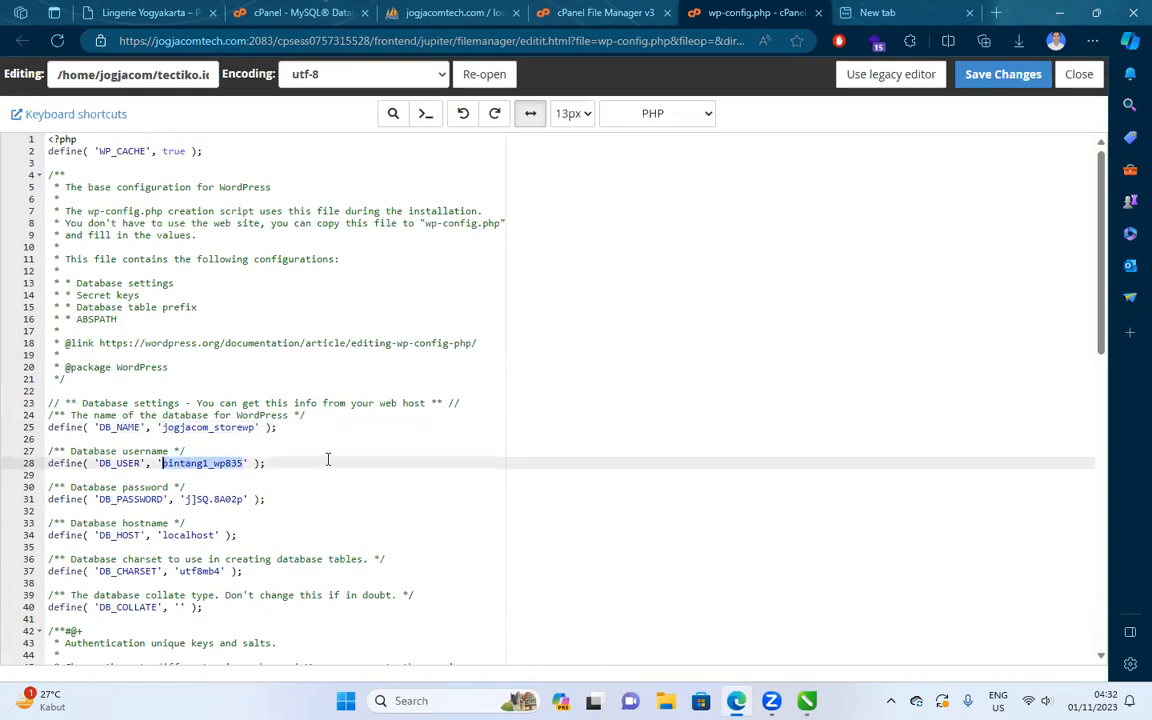
key("ctrl+v")
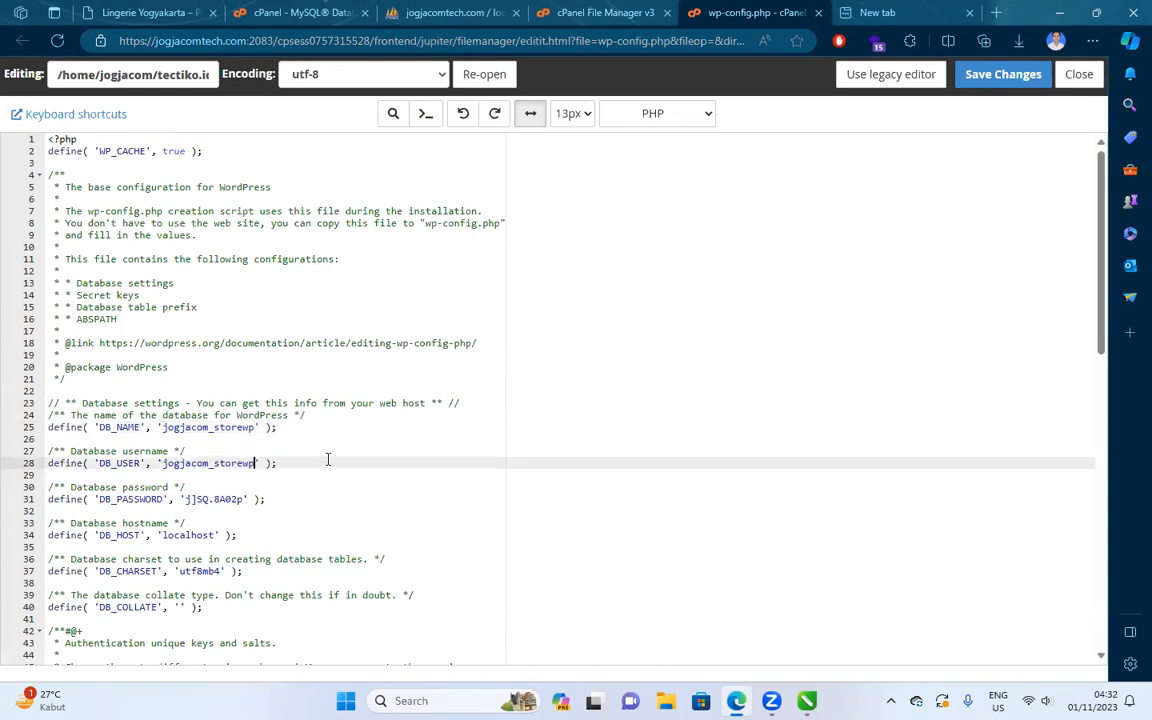
double_click(221, 500)
left_click_drag(189, 500, 241, 497)
key("BackSpace")
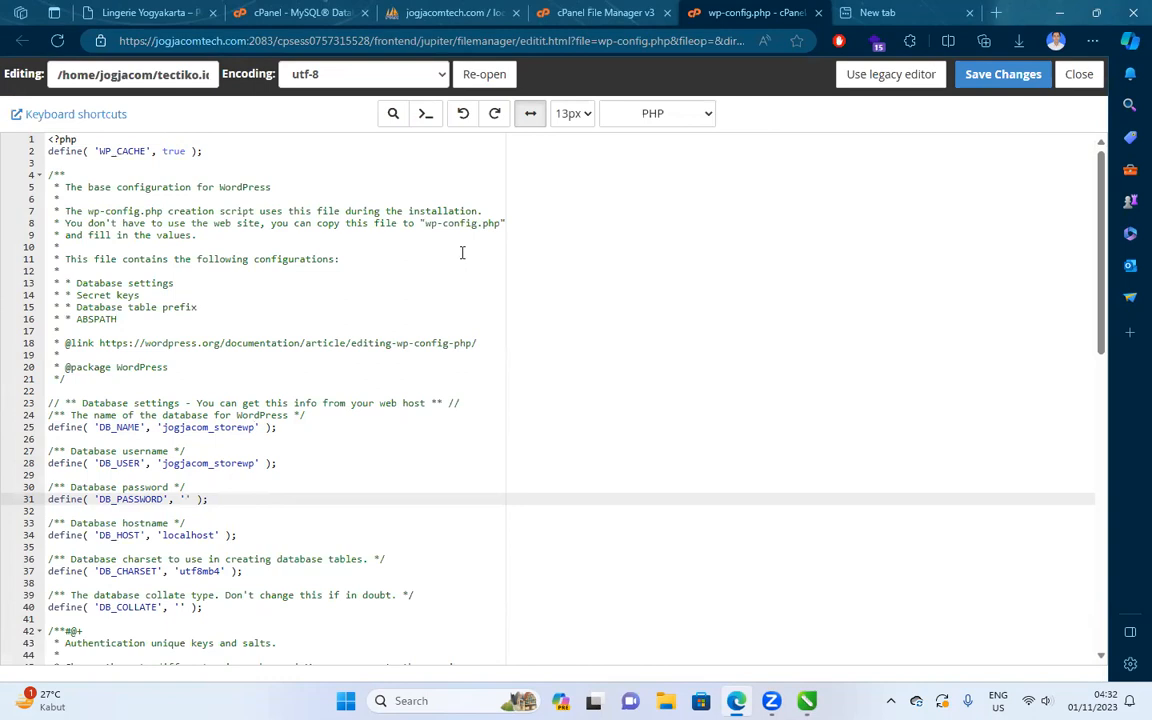
key("ctrl+shift+Tab")
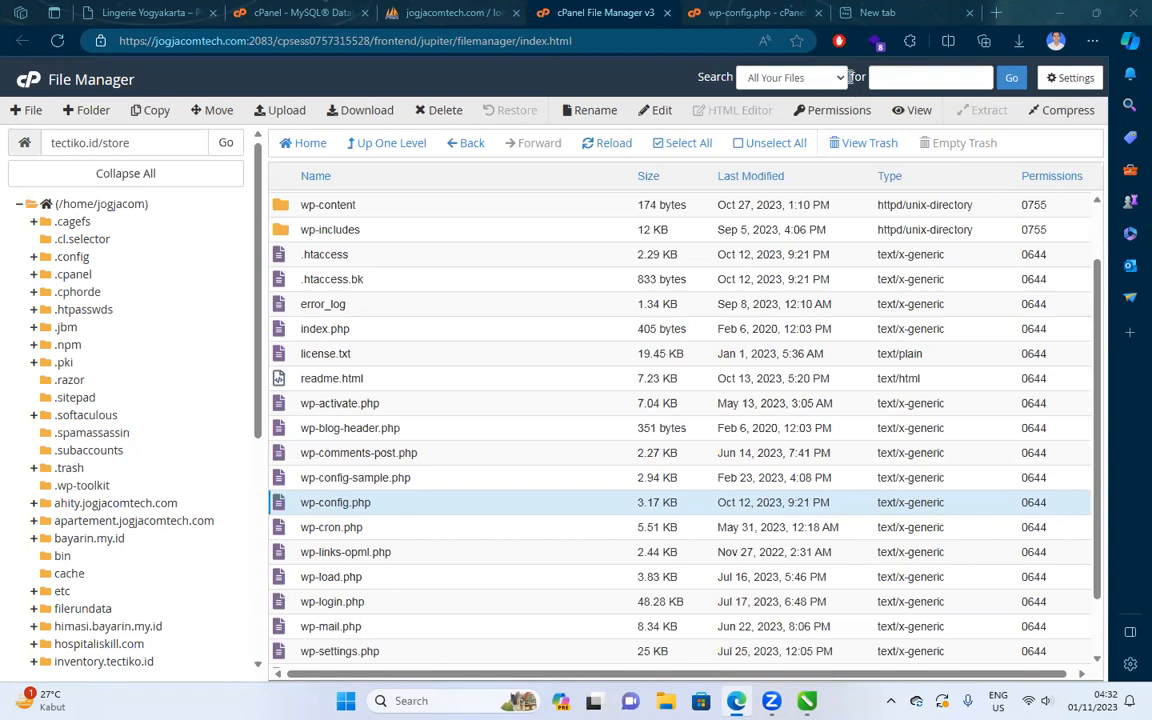
left_click(403, 477)
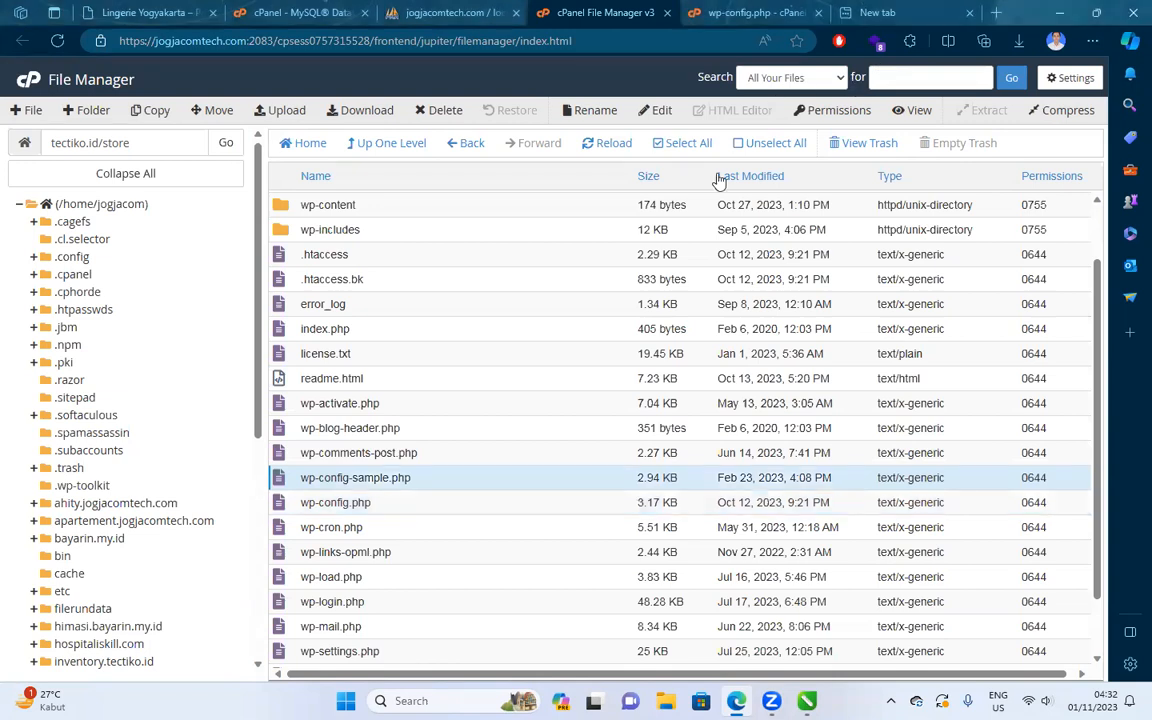
Briefly open wp-config-sample.php, then close its editor and the wp-config.php editor.
double_click(594, 481)
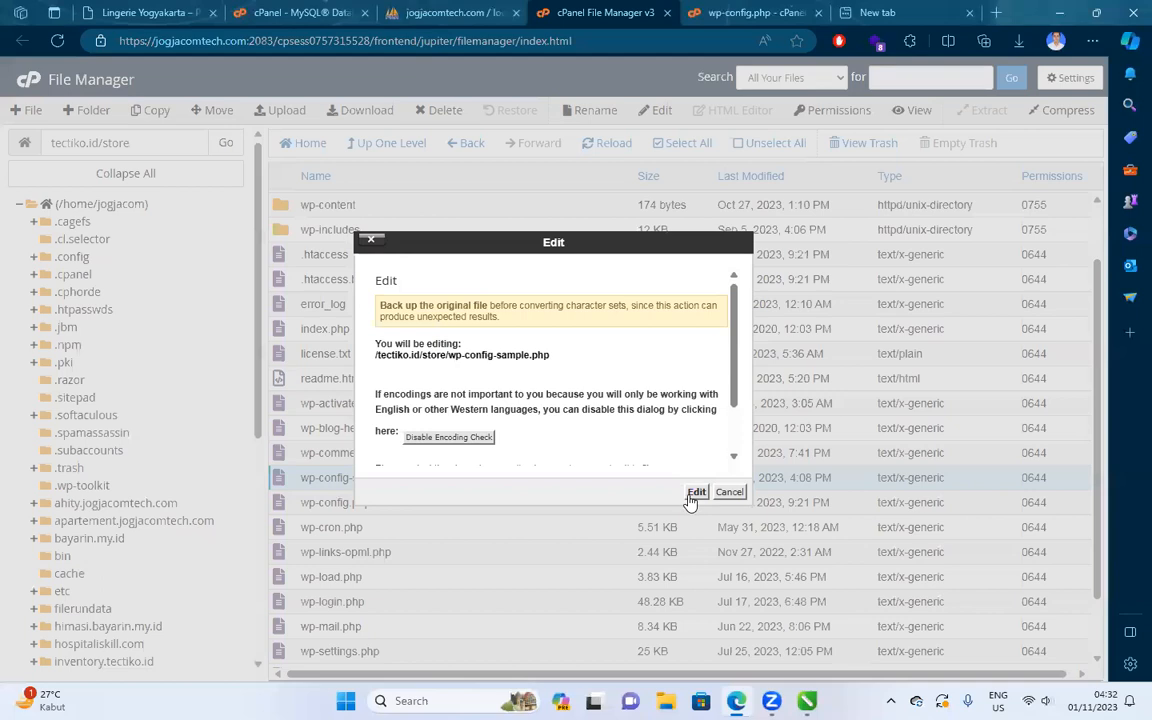
left_click(692, 490)
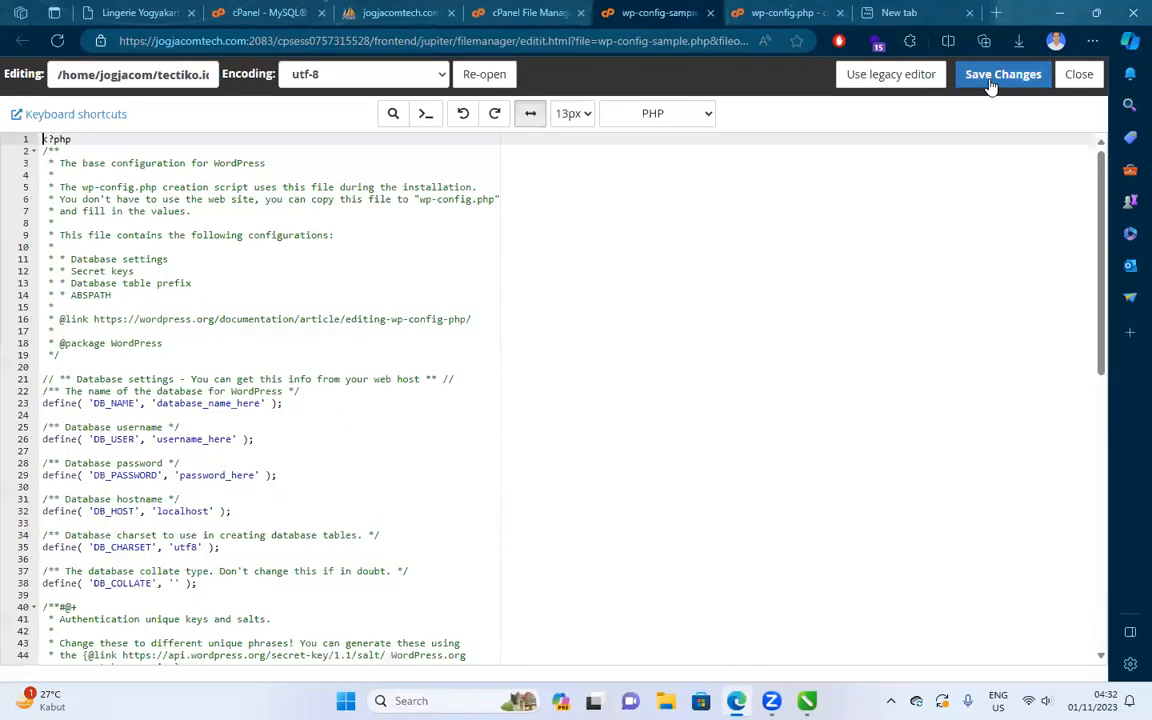
left_click(711, 14)
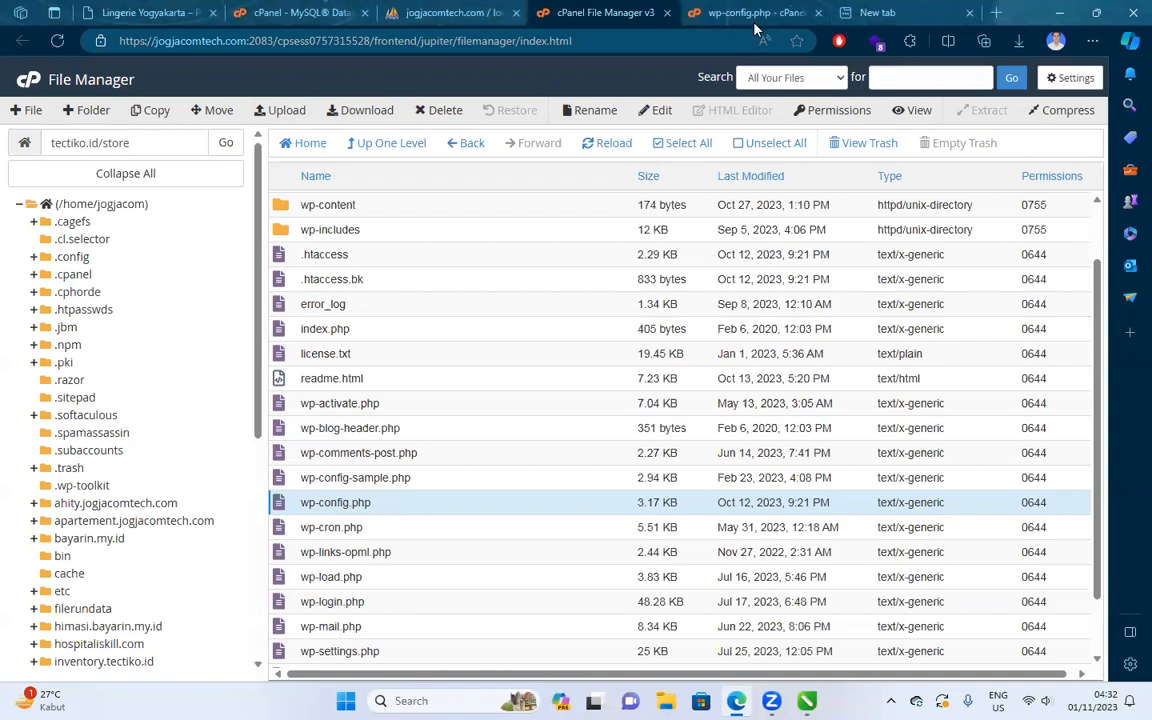
left_click(818, 13)
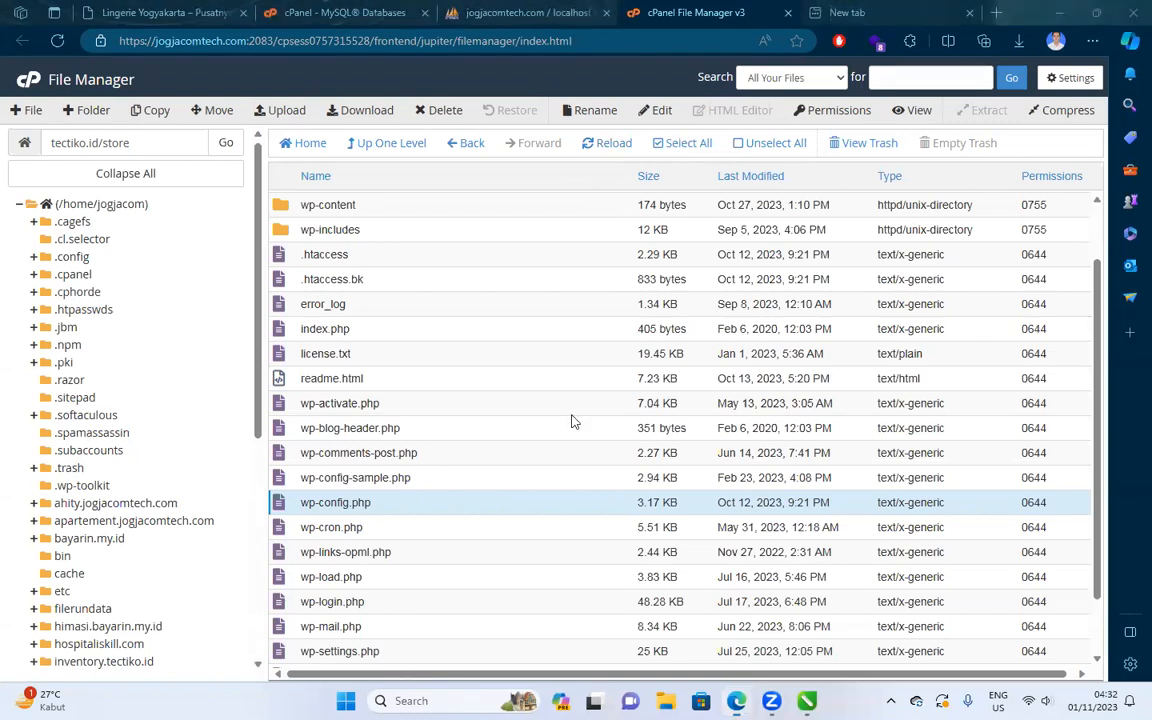
key("ctrl+Tab")
Load store.tectiko.id in the new tab with the default page path removed.
left_click(449, 41)
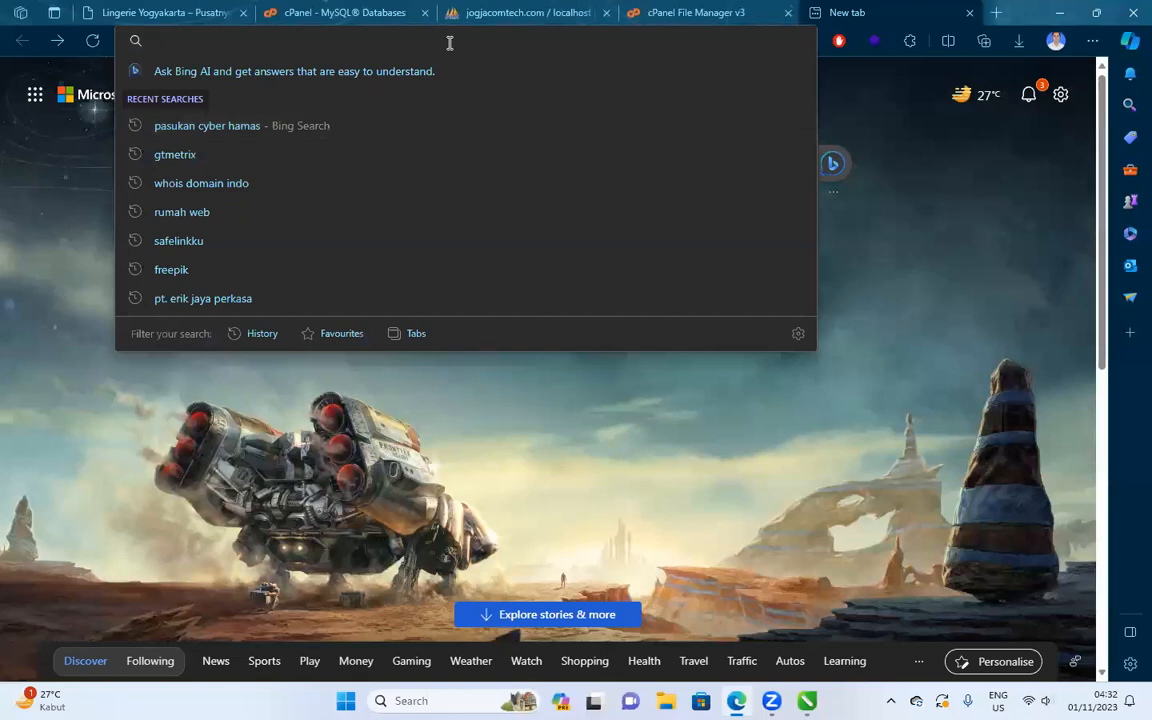
type("stor")
key("Return")
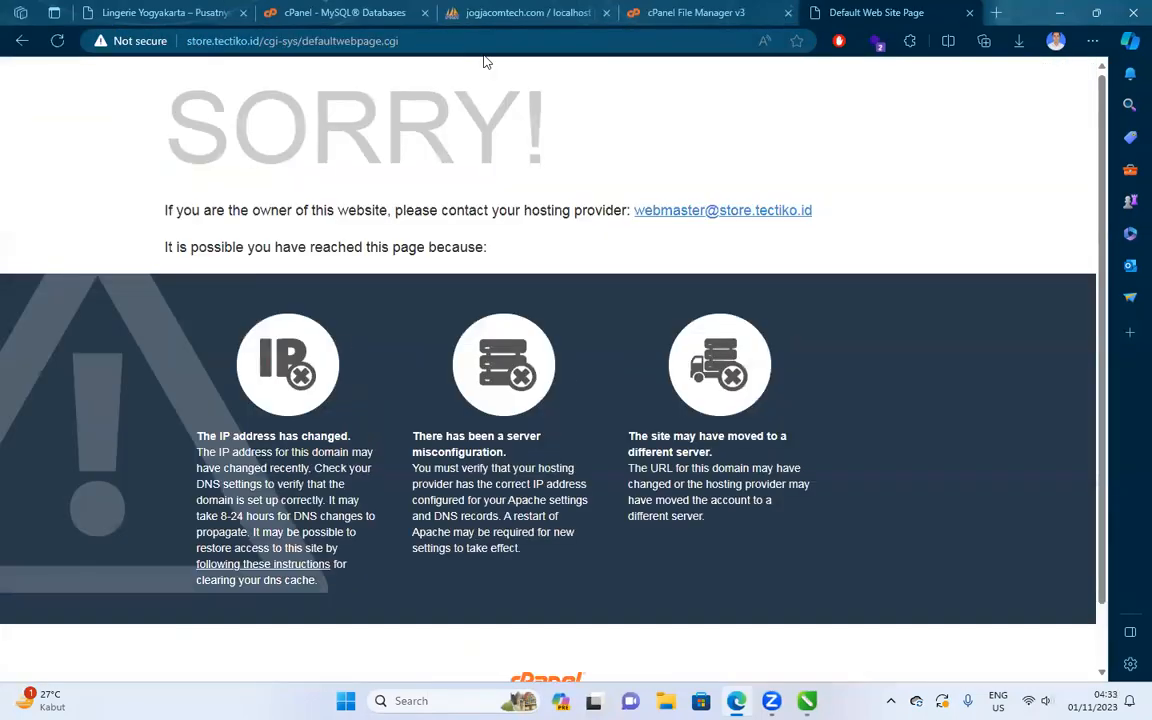
left_click_drag(258, 41, 507, 41)
key("BackSpace")
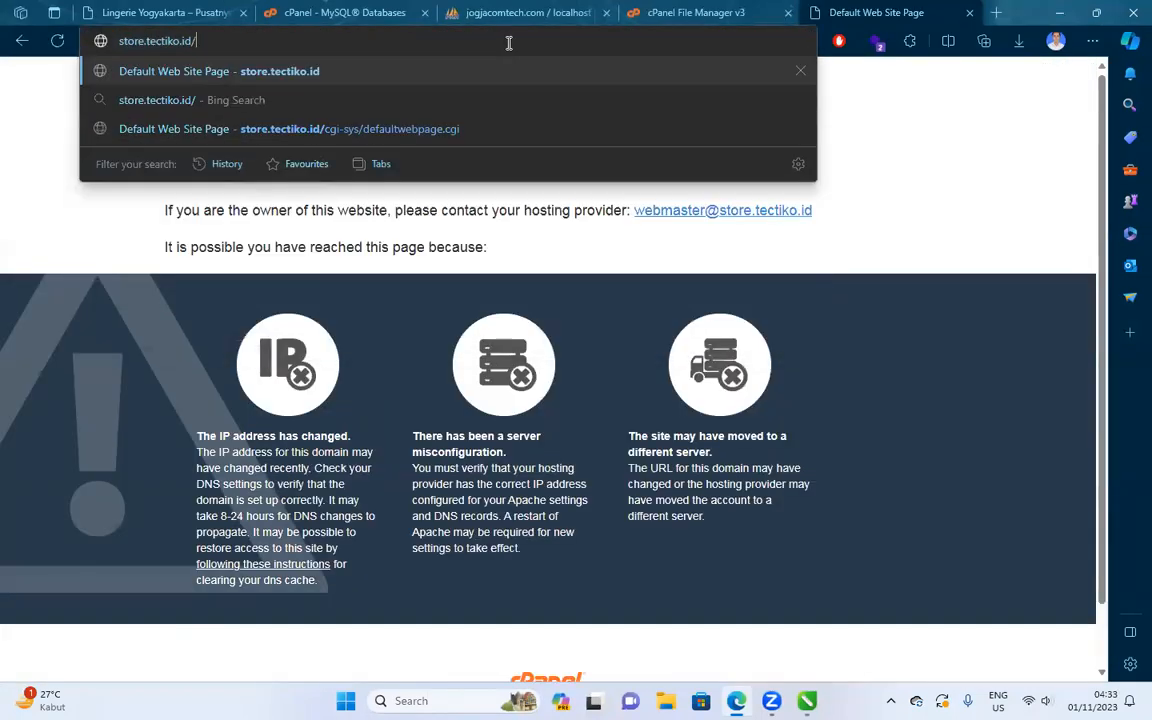
key("Return")
left_click(508, 41)
key("Home")
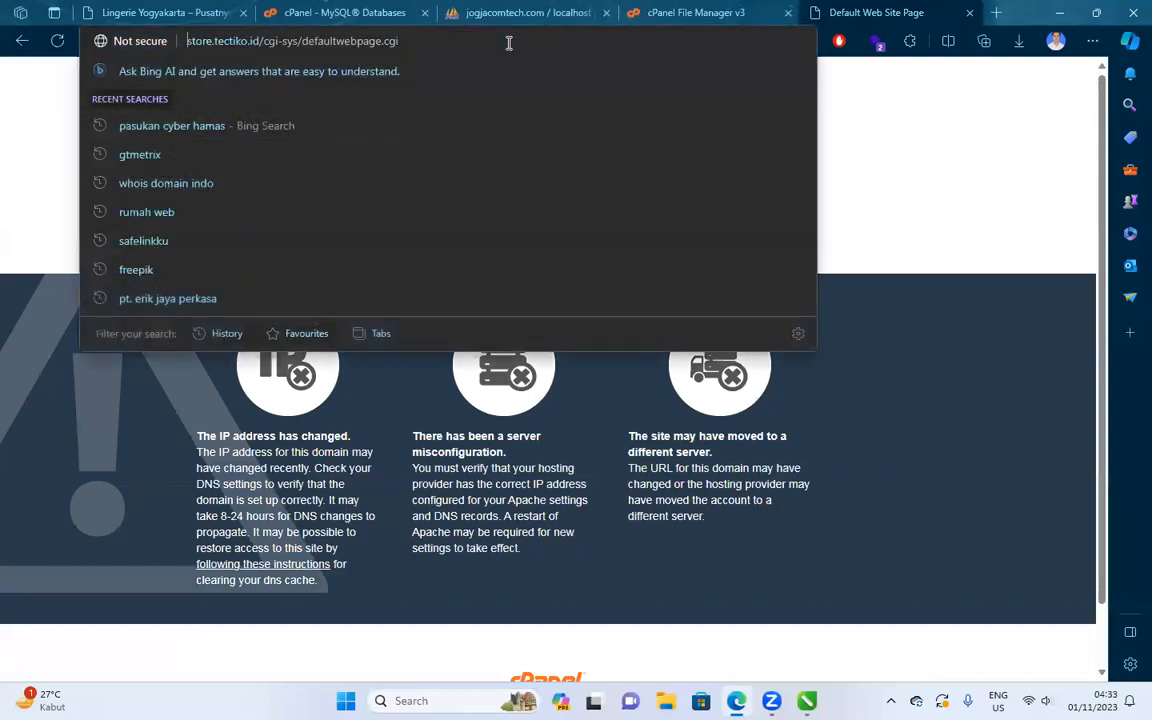
type("https://")
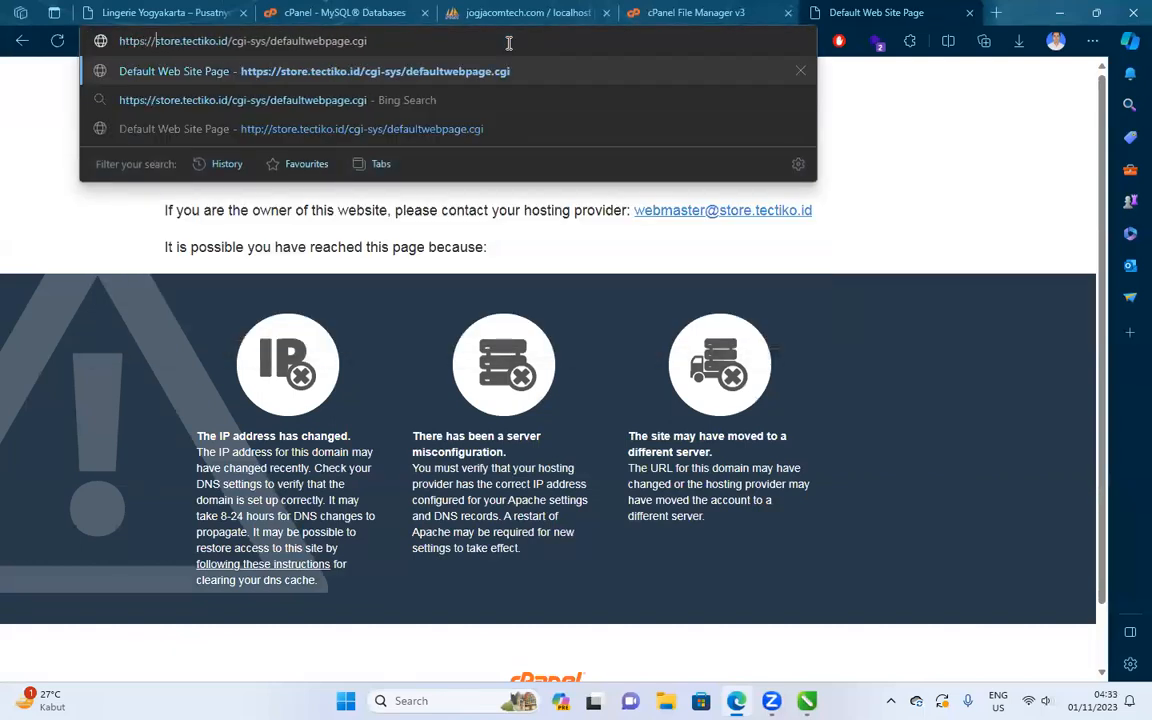
key("Return")
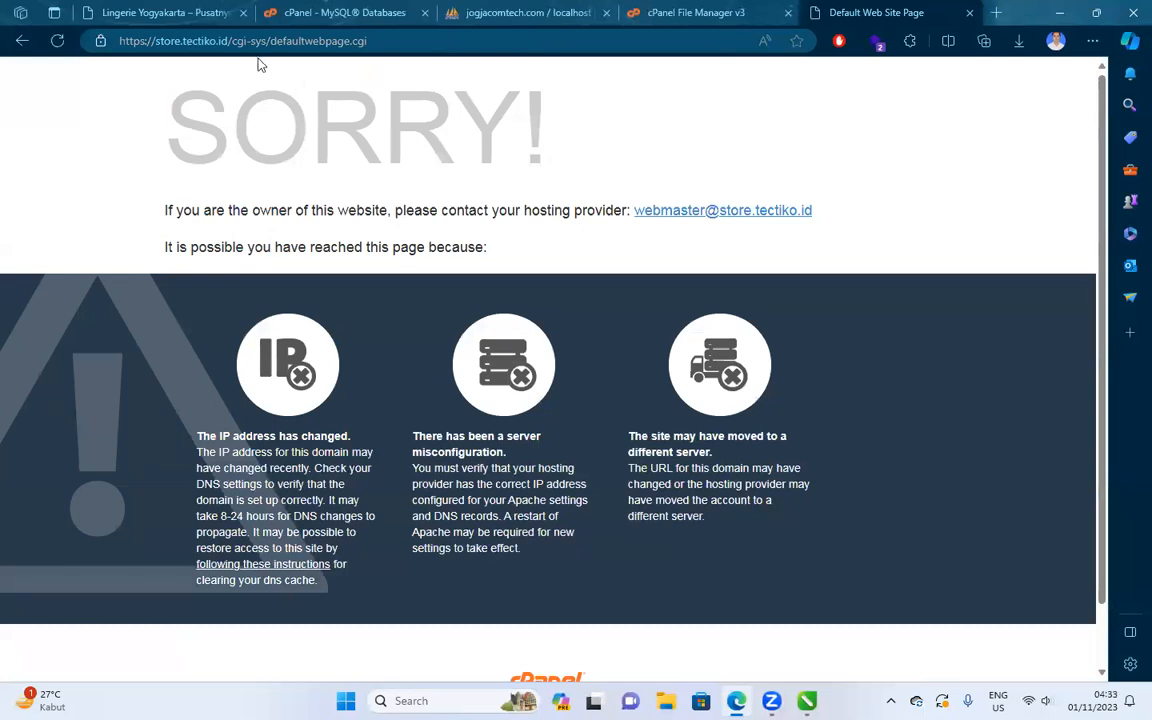
left_click_drag(224, 41, 527, 69)
key("BackSpace")
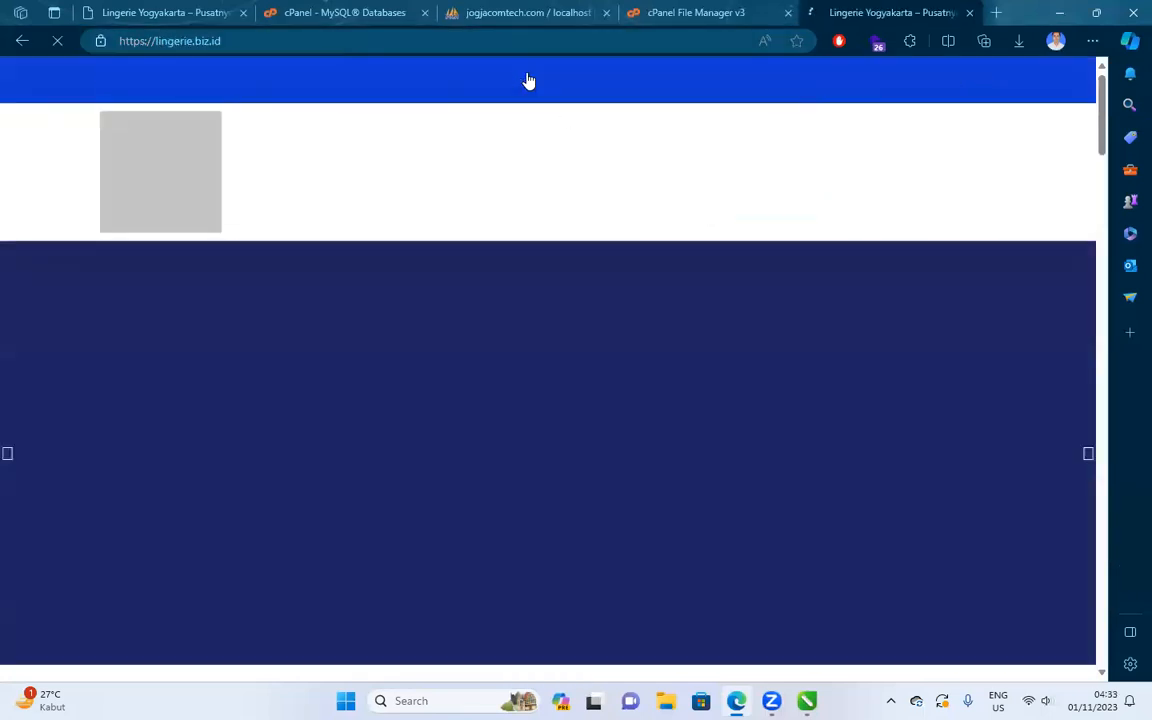
left_click(358, 14)
Refresh phpMyAdmin and open the Impor page for the new jogjacom_storewp database.
left_click(470, 10)
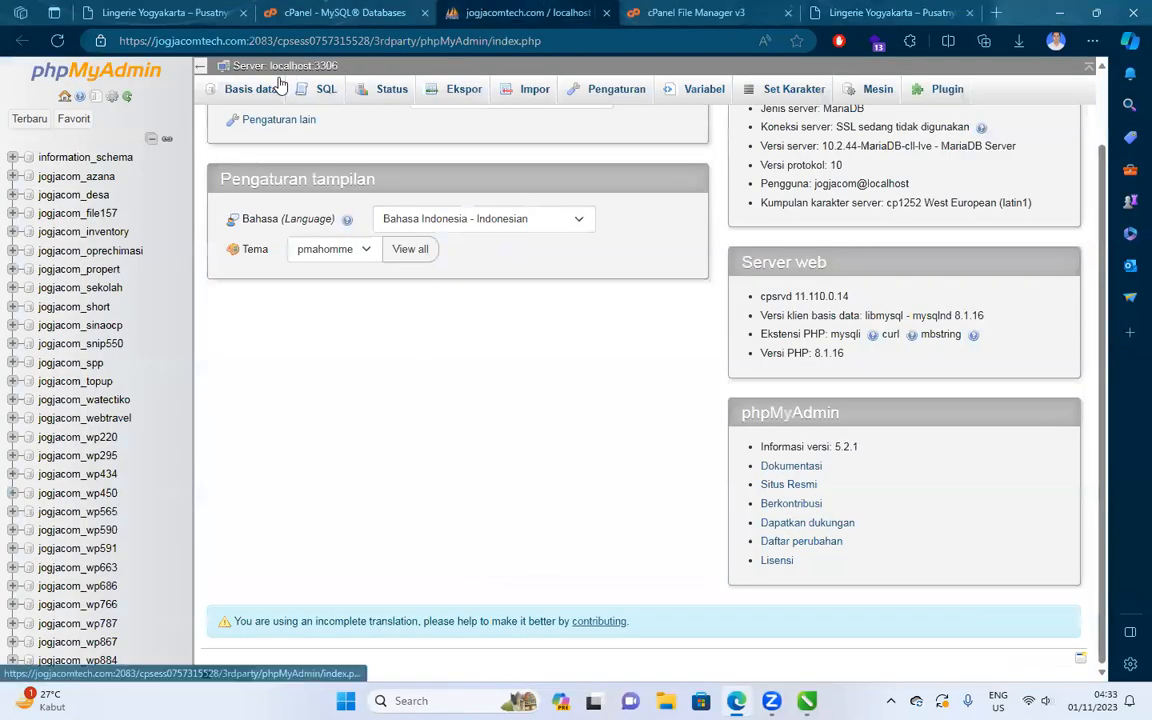
left_click(59, 44)
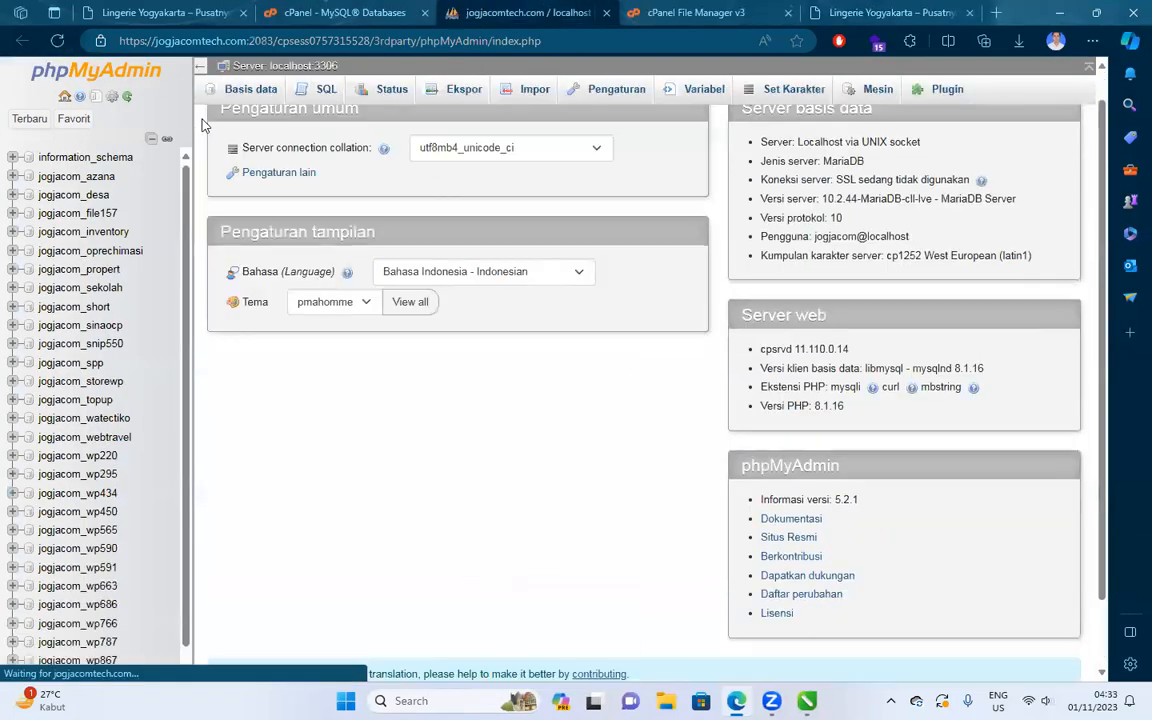
left_click(75, 381)
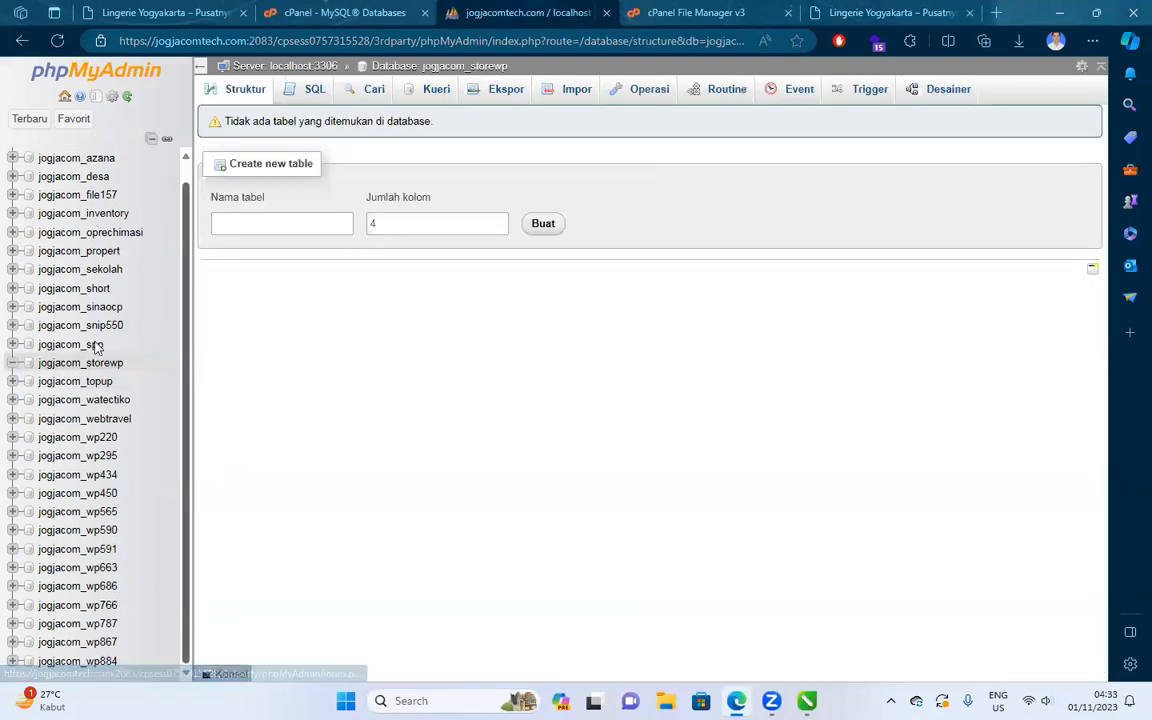
left_click_drag(125, 364, 32, 364)
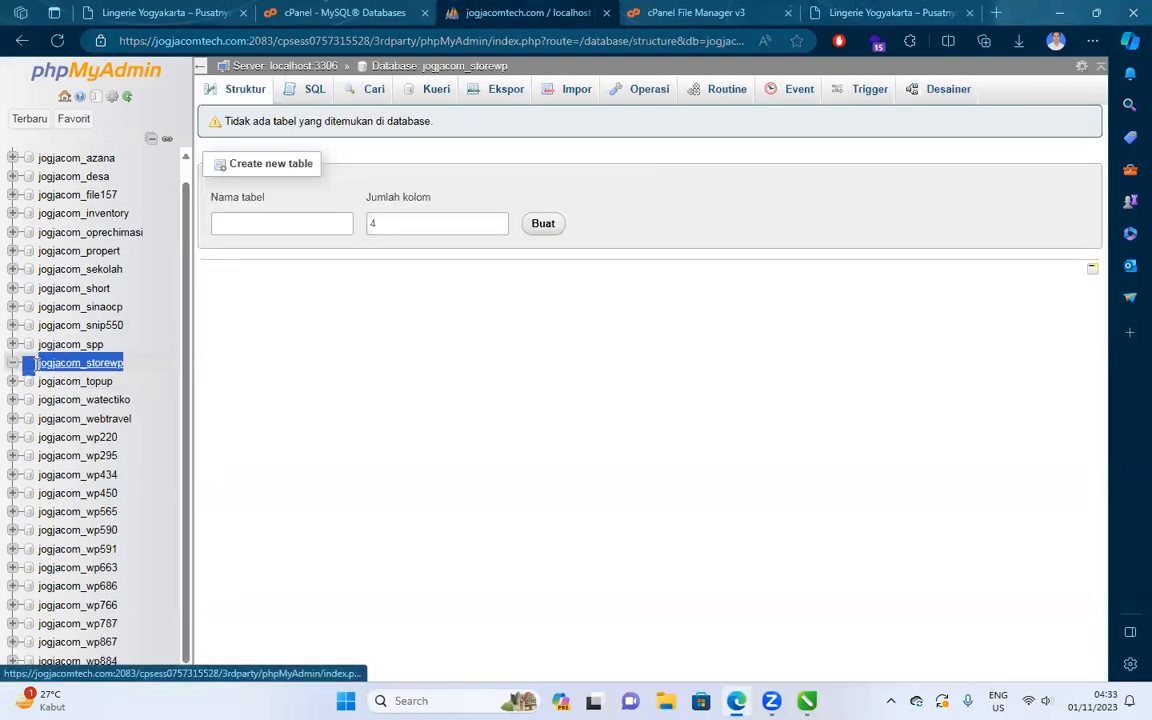
left_click(566, 92)
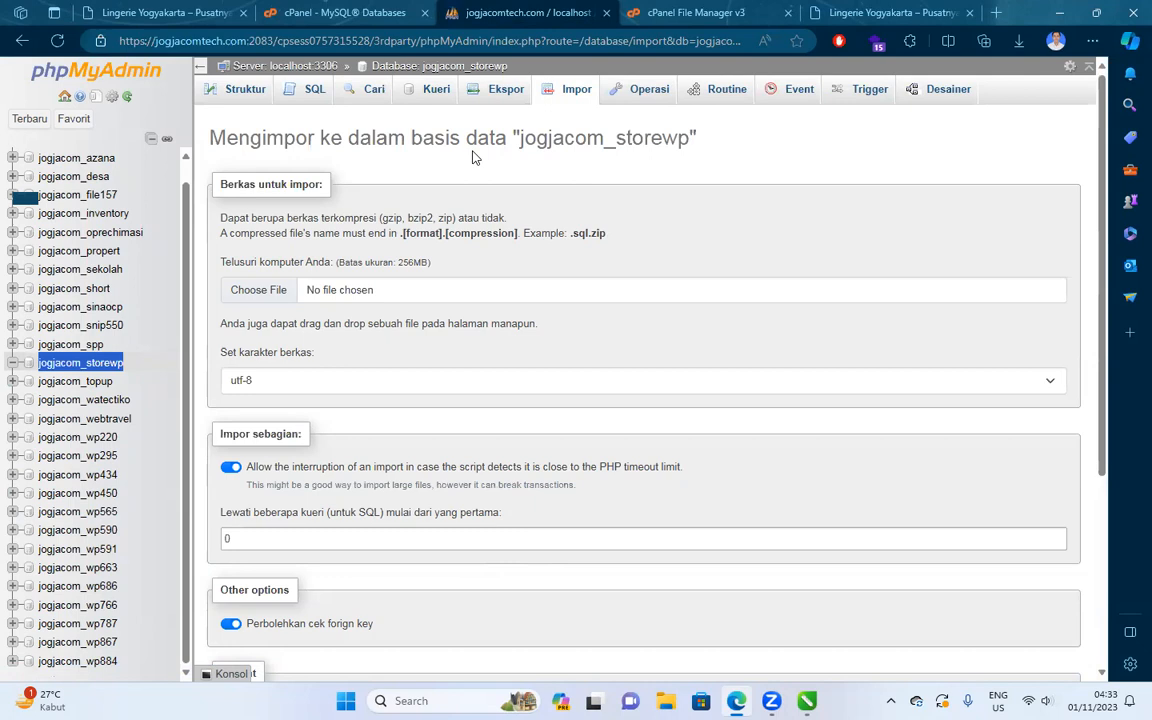
Choose the bintang1_wp835.sql dump and start the import.
left_click(283, 295)
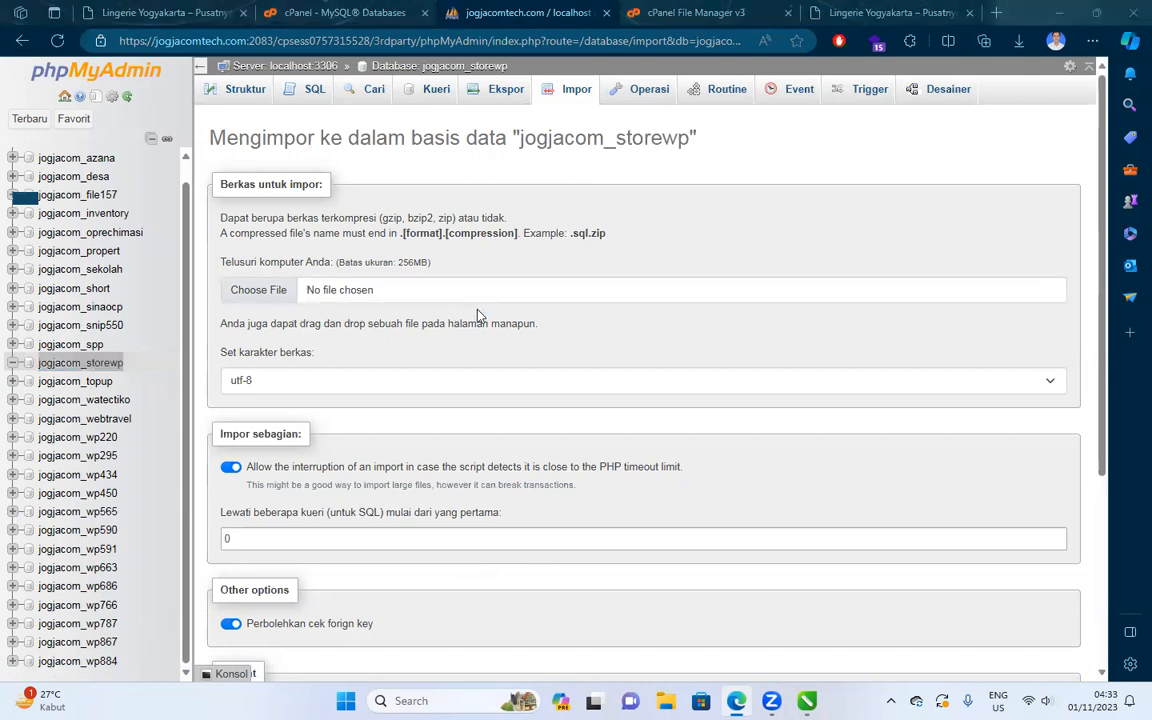
left_click(198, 192)
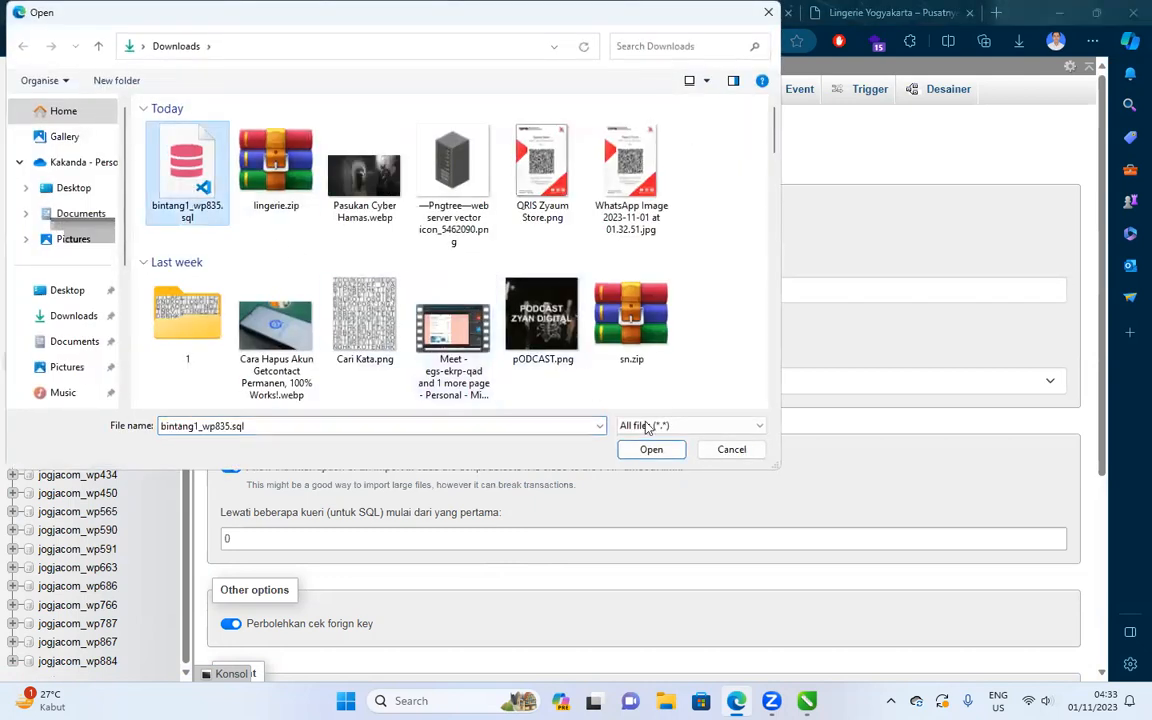
left_click(652, 450)
scroll(416, 316, "down", 3)
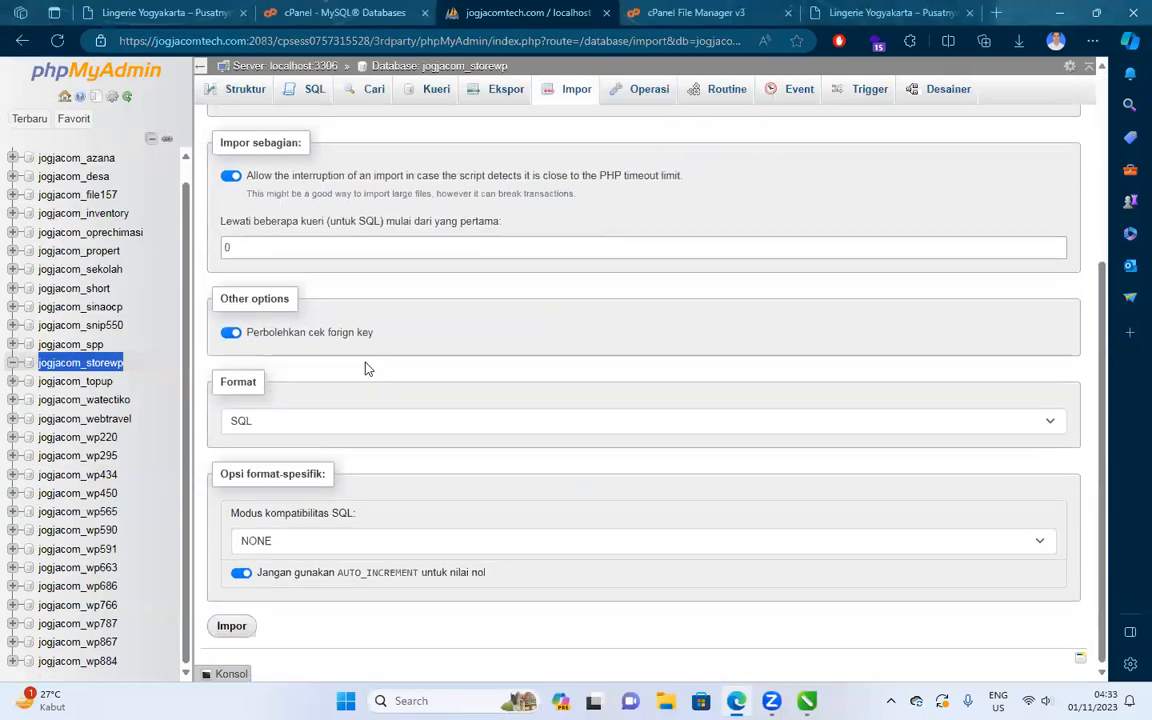
left_click(232, 626)
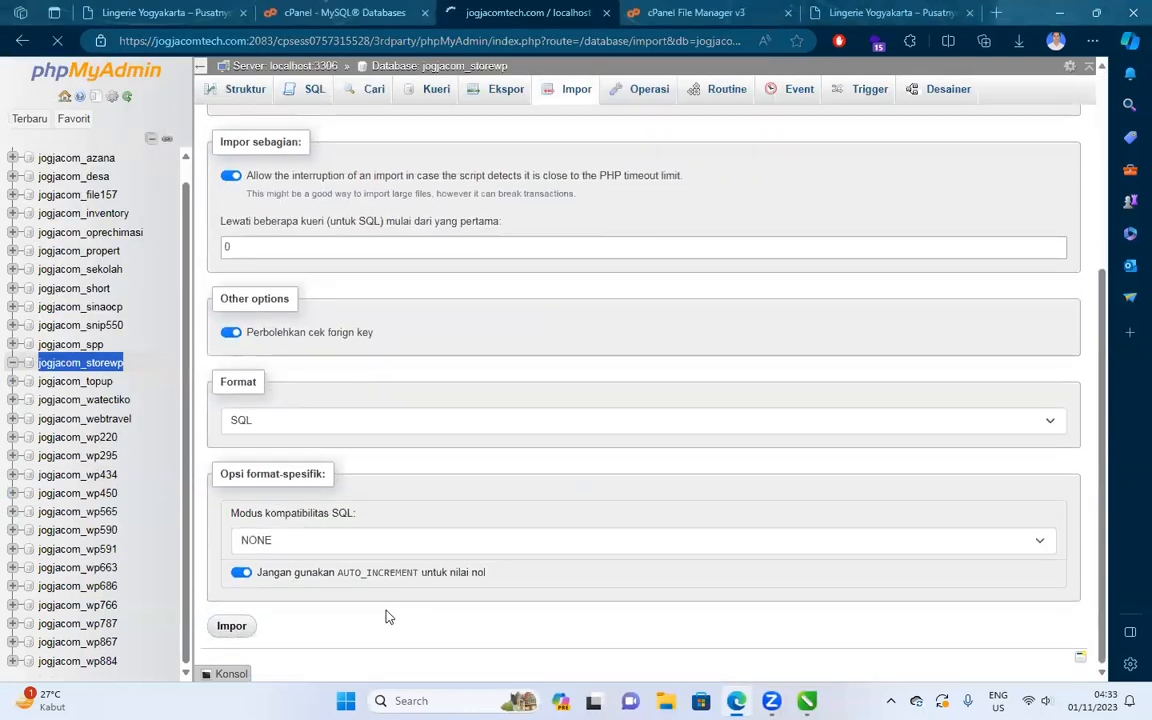
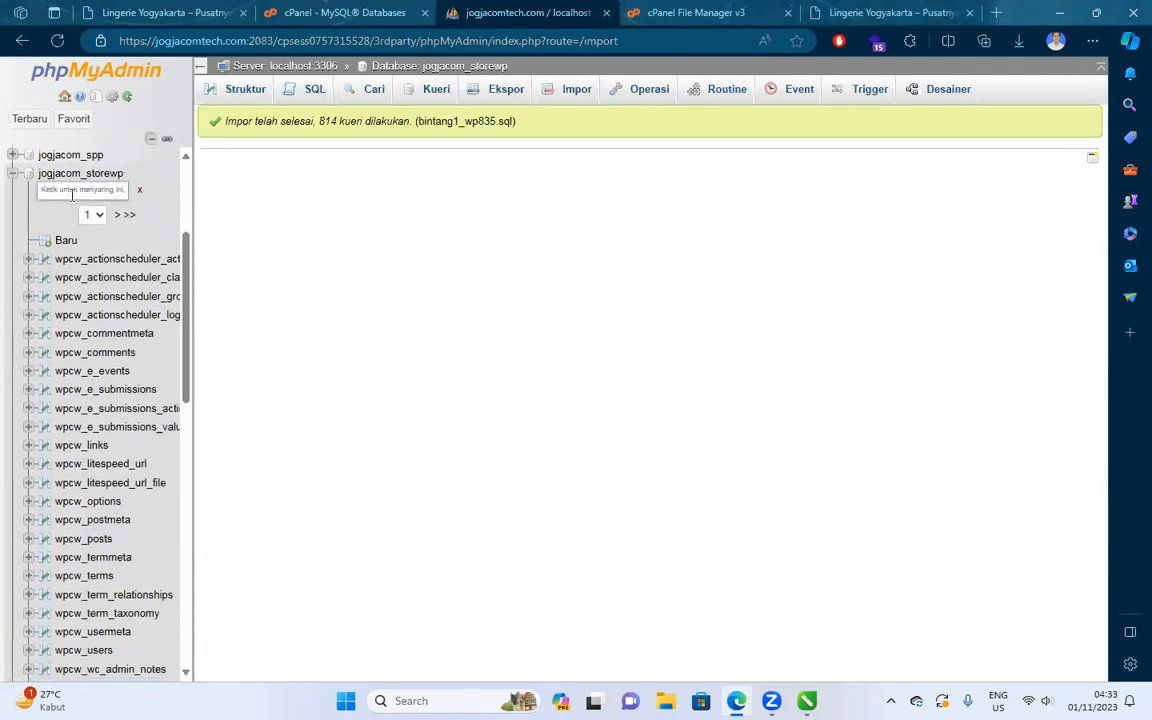
Return the sidebar table list to page 1 and browse jogjacom_storewp's wpcw_options table.
scroll(178, 200, "down", 1)
left_click_drag(180, 338, 194, 246)
left_click(90, 319)
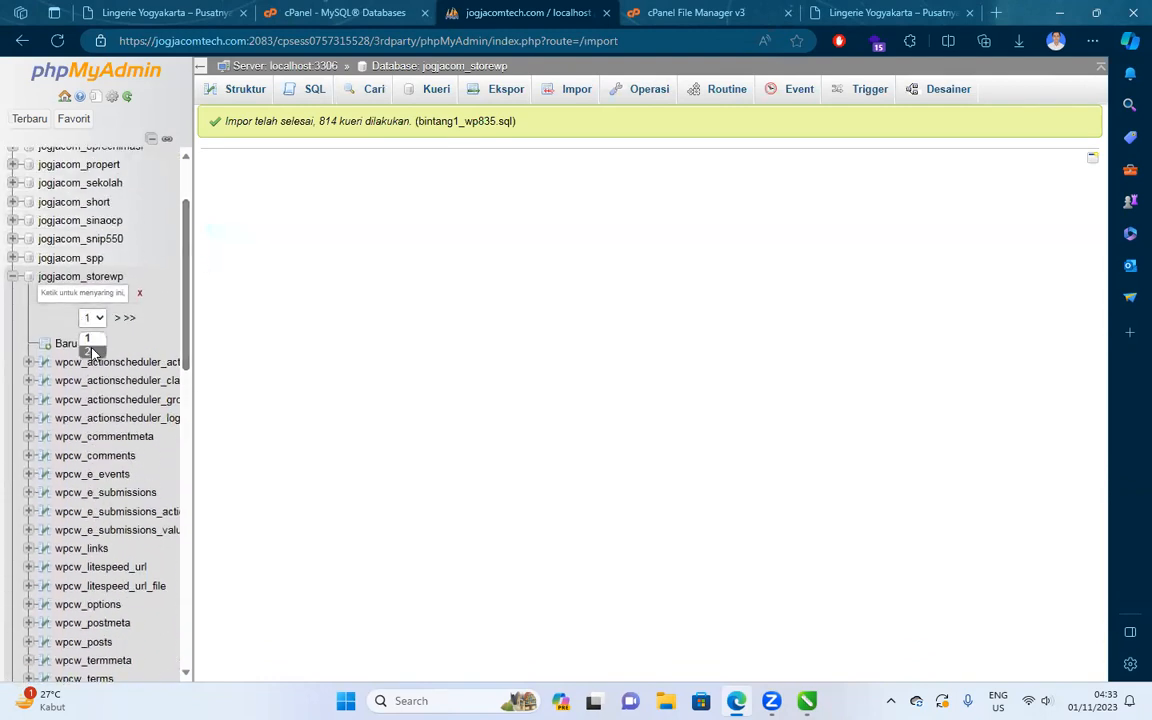
left_click(92, 352)
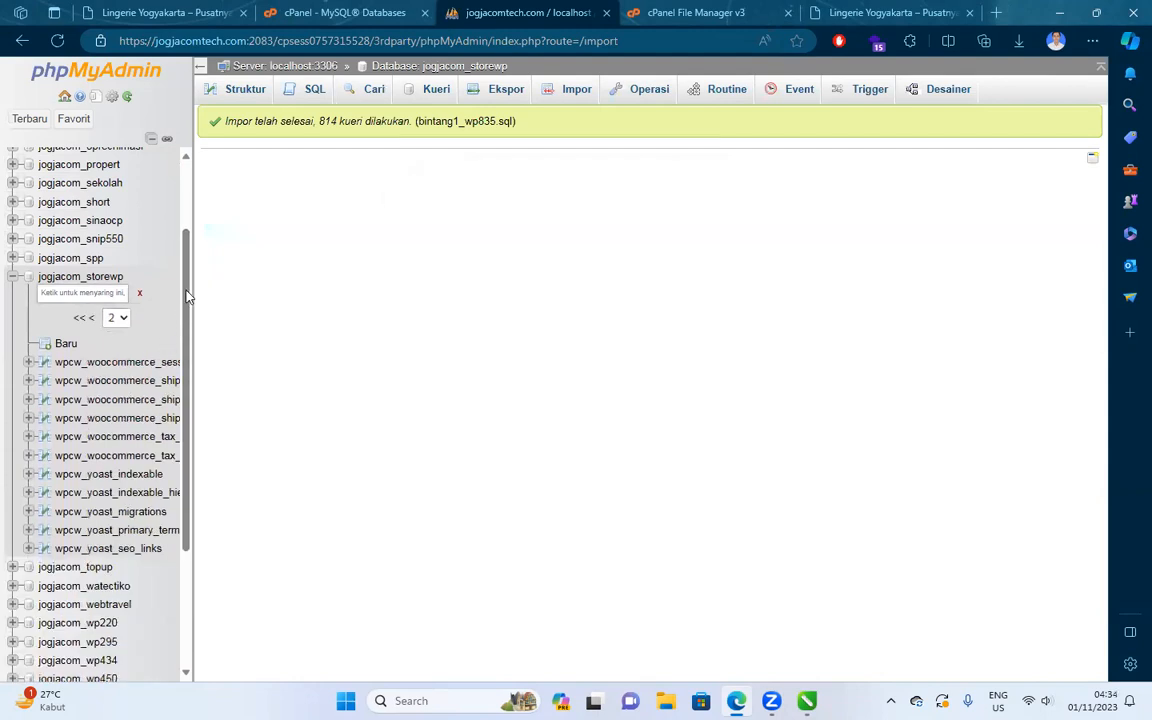
left_click(117, 318)
left_click(117, 340)
scroll(96, 470, "down", 3)
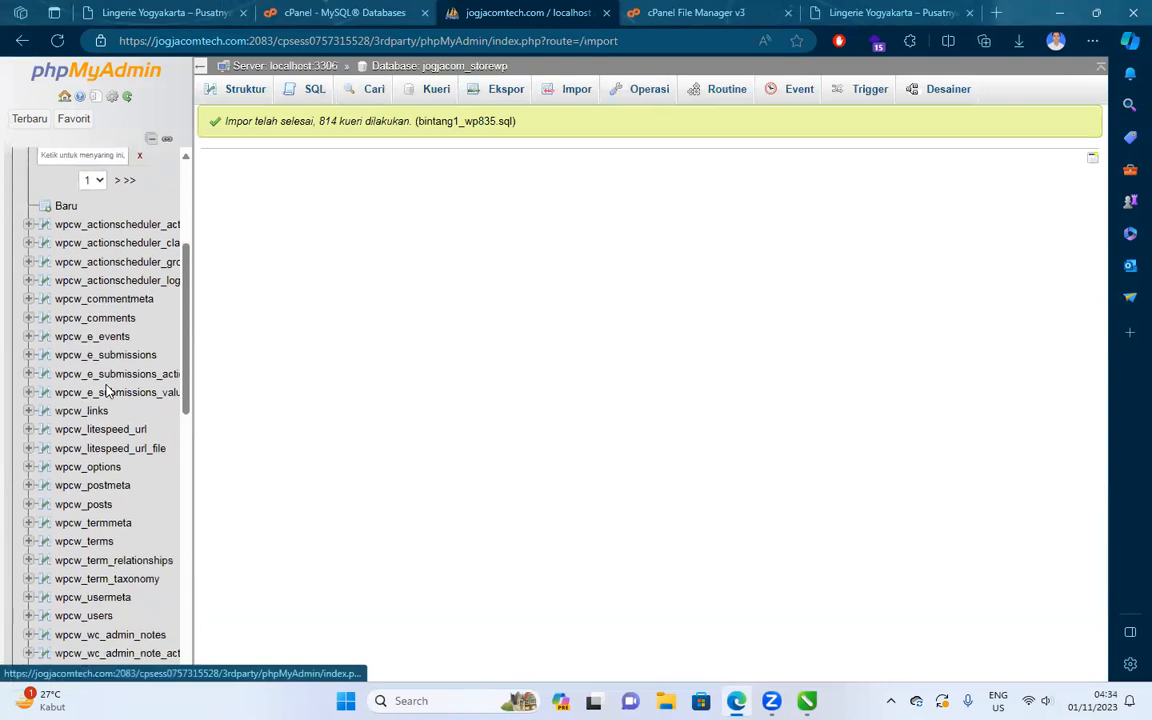
left_click(82, 446)
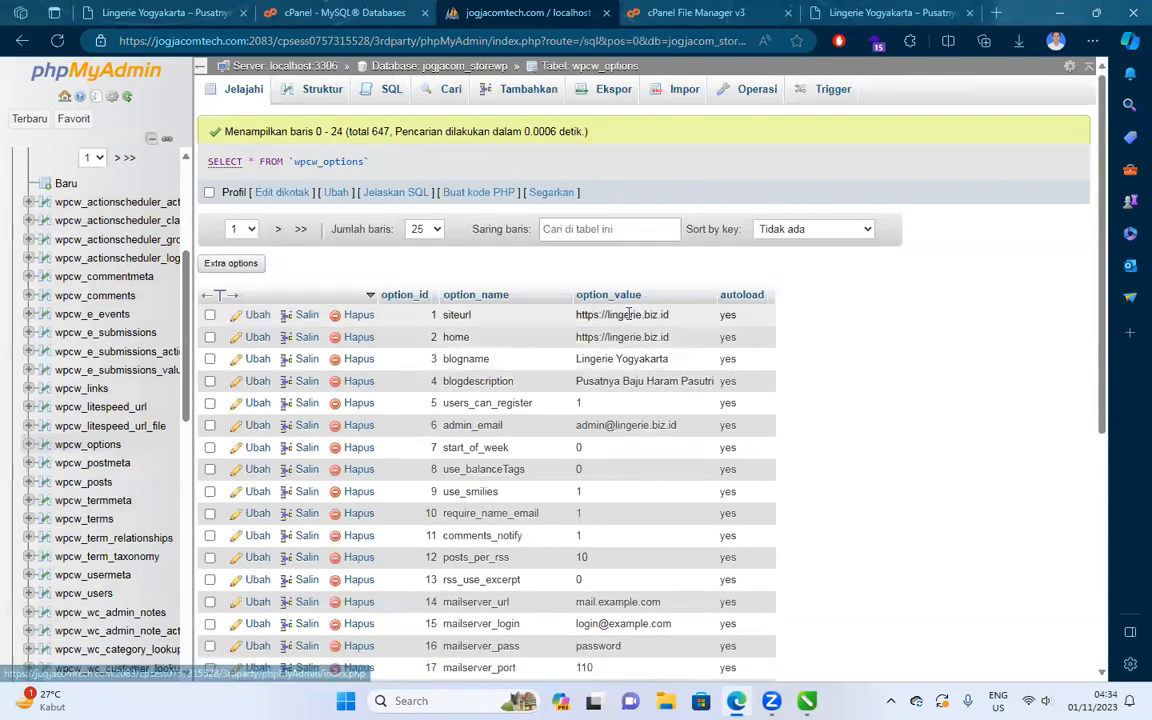
key("ctrl+5")
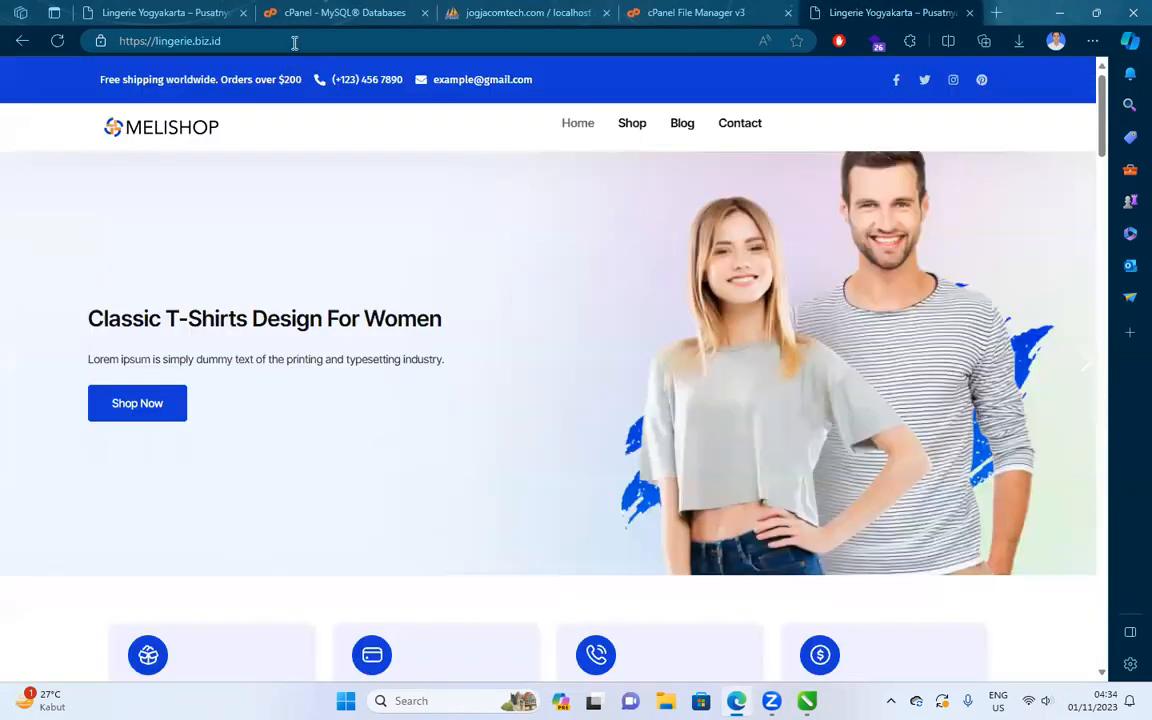
left_click(290, 41)
type("st")
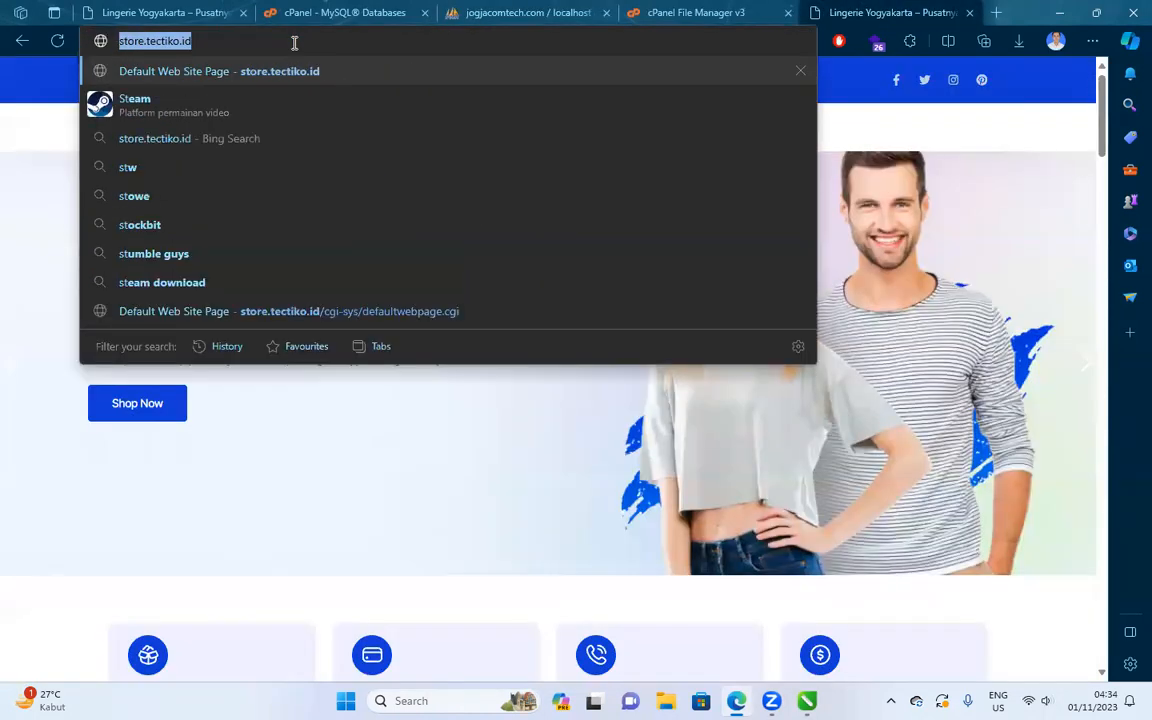
key("ctrl+3")
double_click(657, 313)
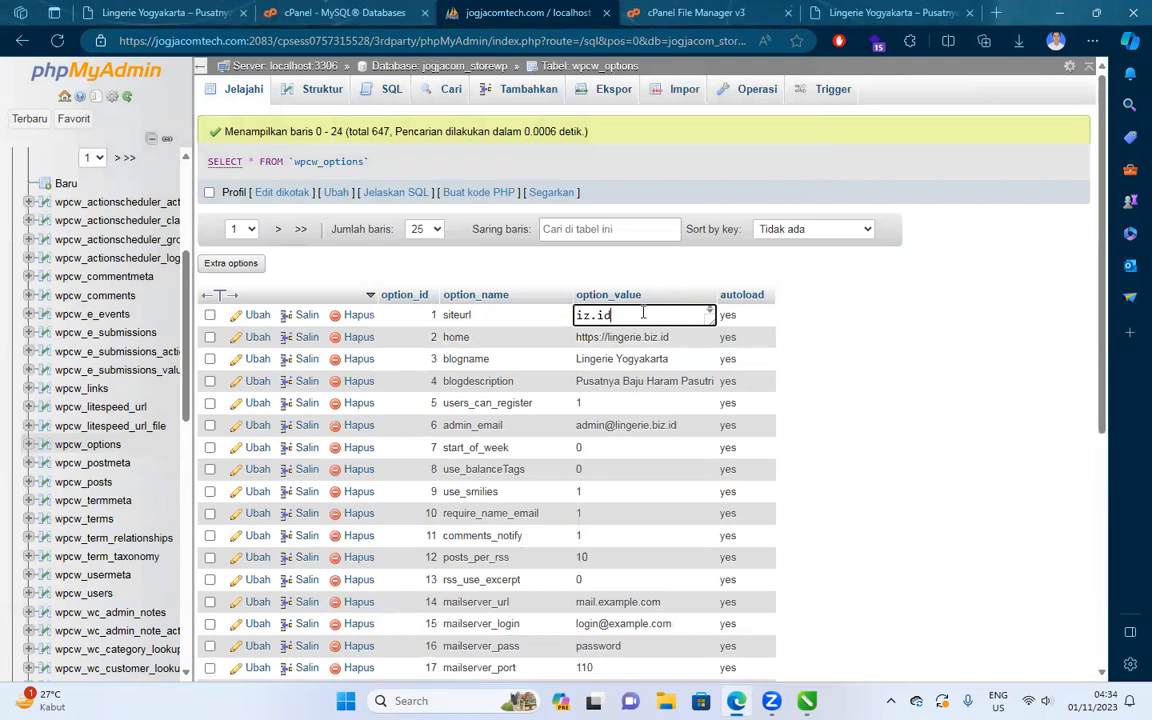
key("shift+Up")
key("shift+Right")
type("=")
type("store.tectiko.id/")
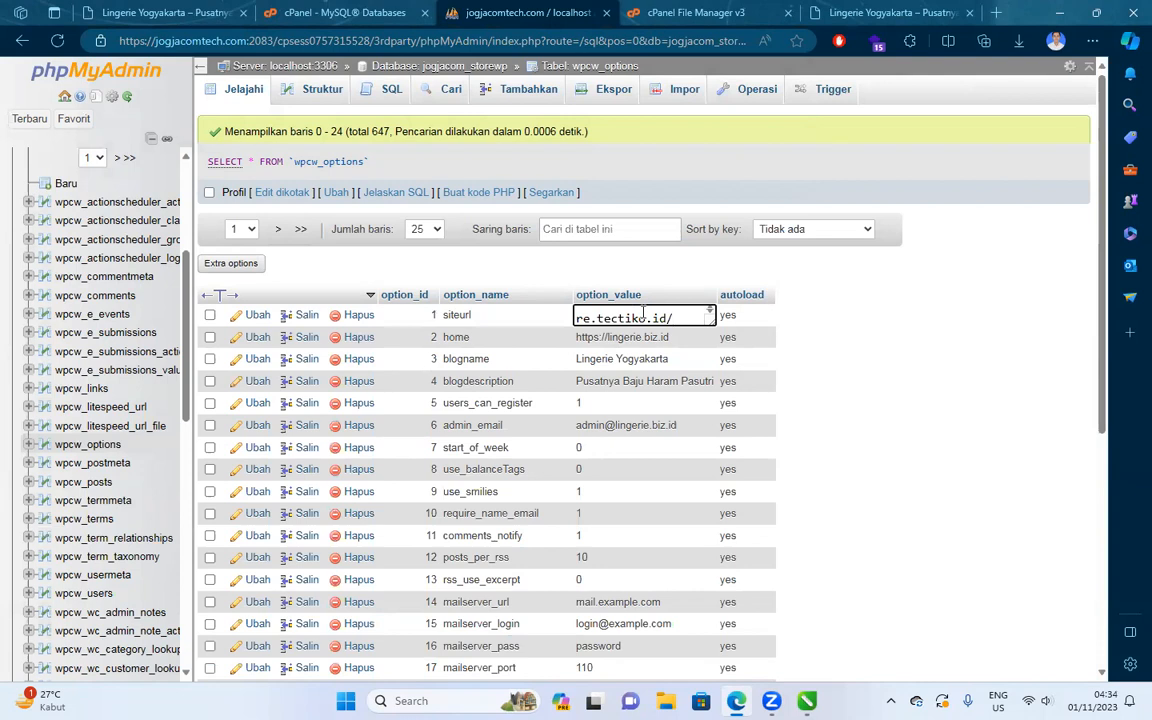
left_click(866, 311)
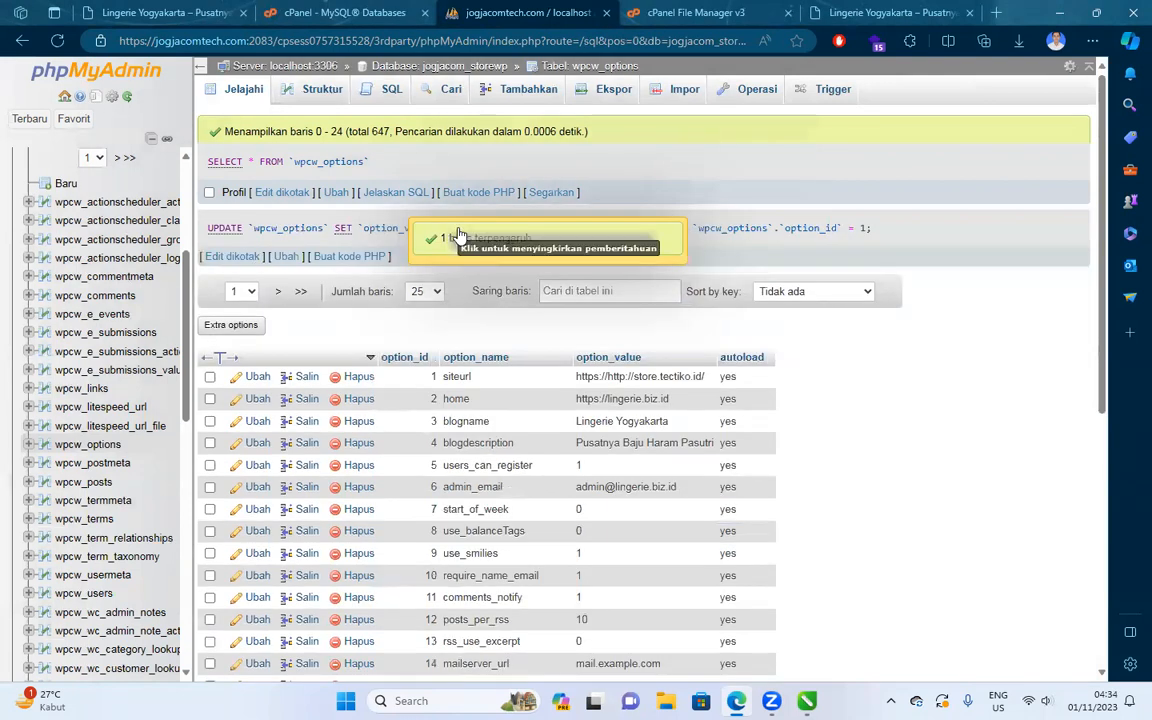
double_click(681, 398)
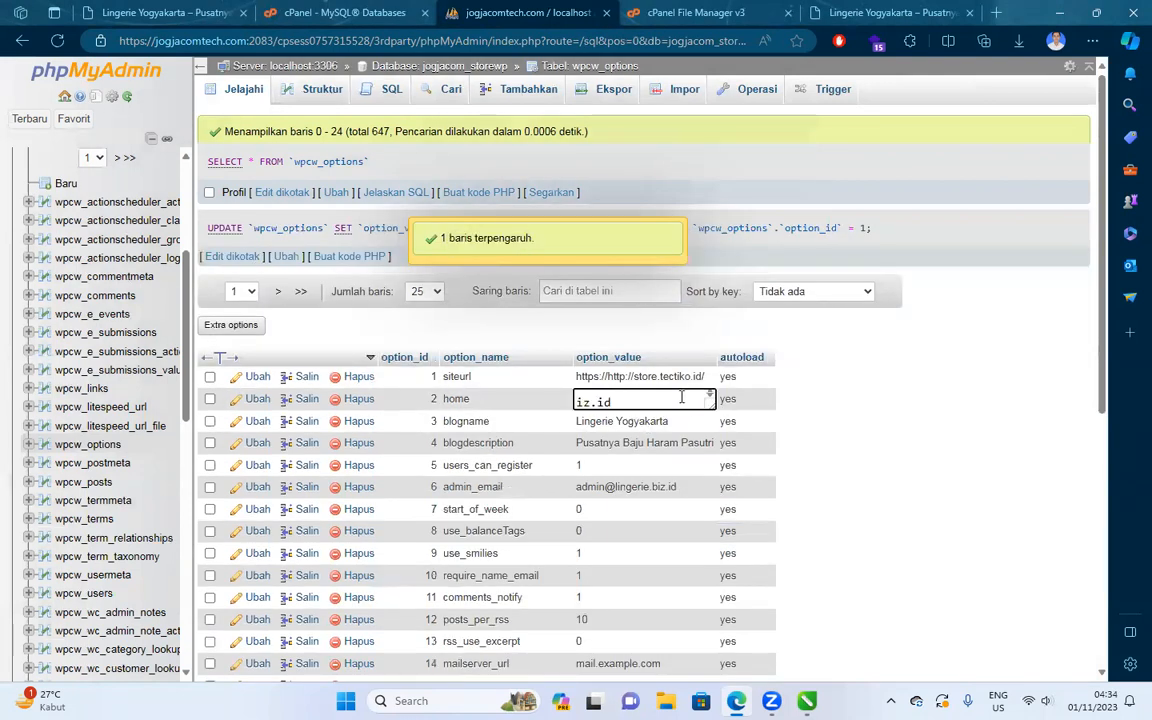
key("shift+Up")
key("BackSpace")
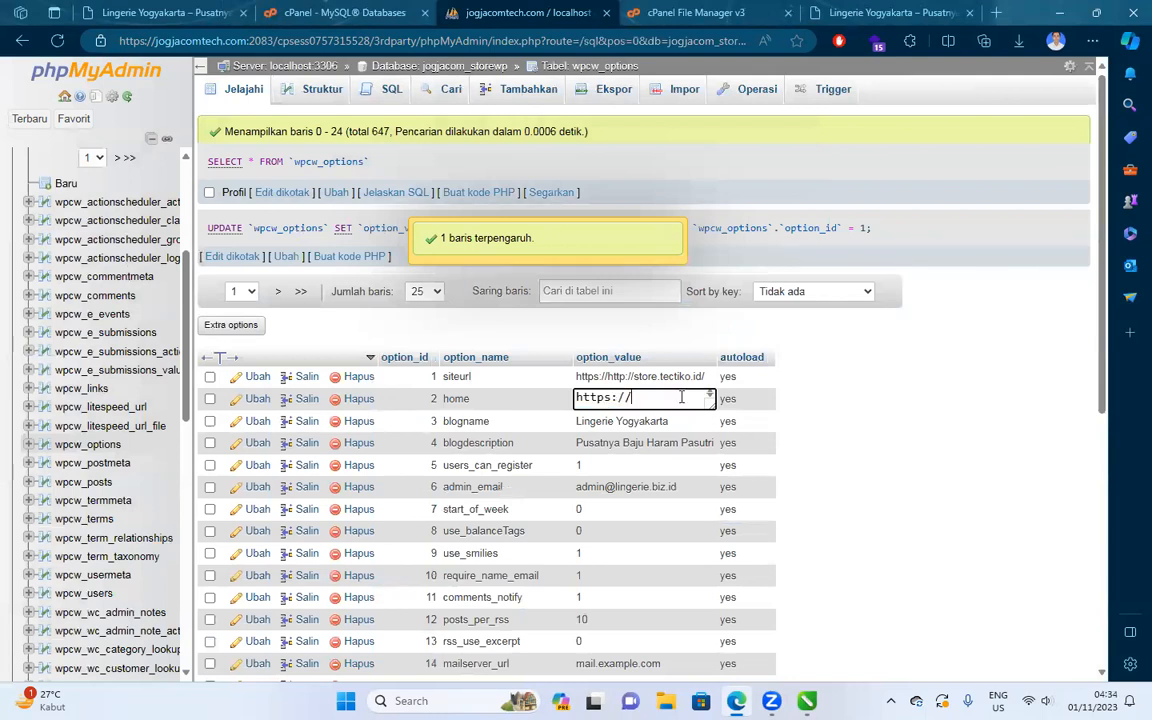
type("/store.tectiko.id/")
left_click(880, 362)
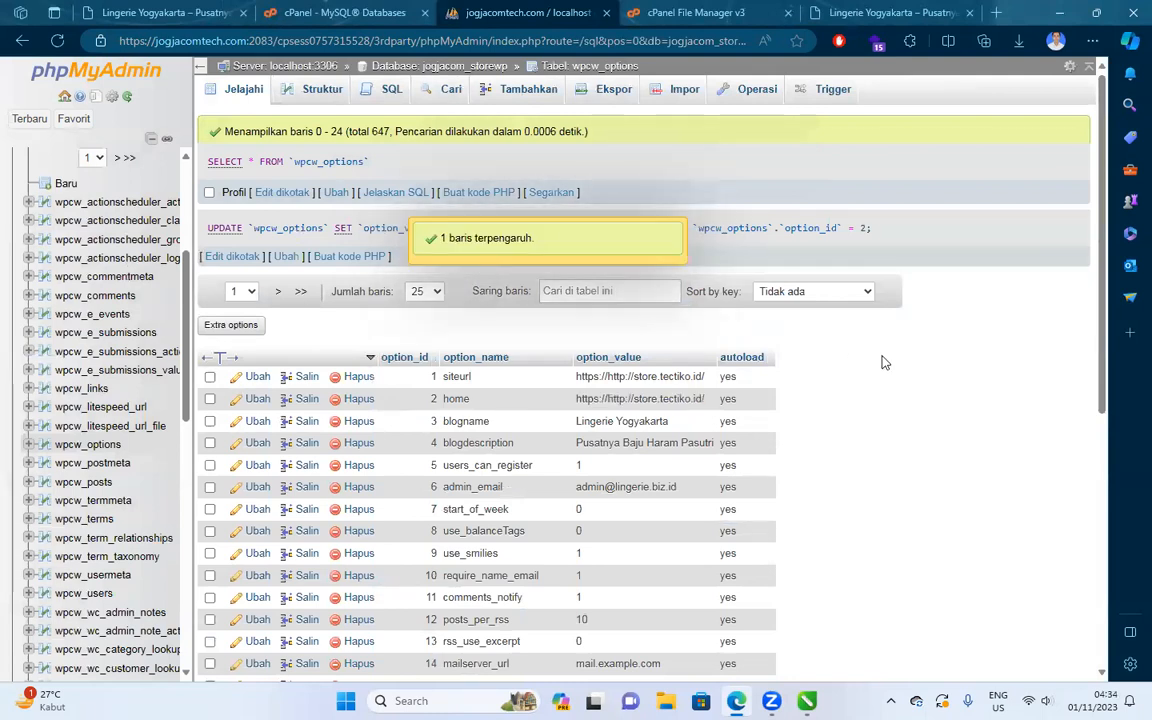
double_click(677, 400)
left_click_drag(680, 400, 631, 400)
key("BackSpace")
left_click(822, 400)
double_click(633, 377)
scroll(633, 377, "up", 1)
left_click_drag(680, 377, 632, 377)
key("BackSpace")
left_click(836, 398)
double_click(628, 377)
key("ctrl+a")
key("ctrl+c")
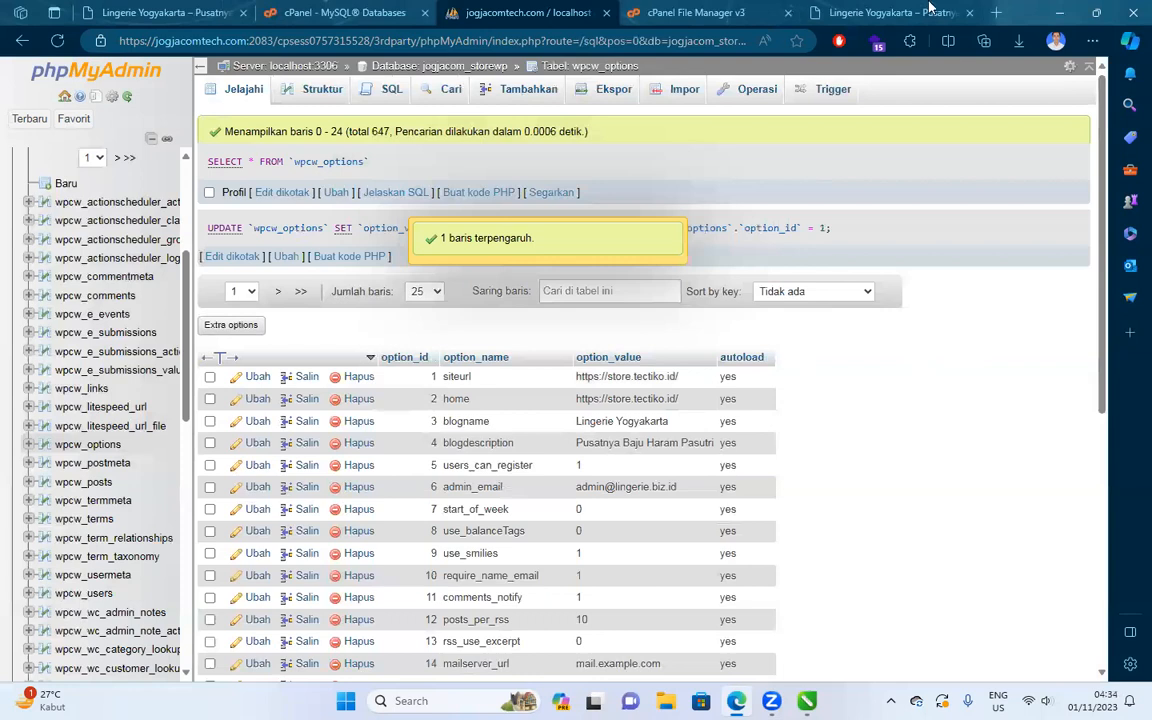
left_click(838, 11)
Reload the store at store.tectiko.id, then close that storefront tab.
key("Return")
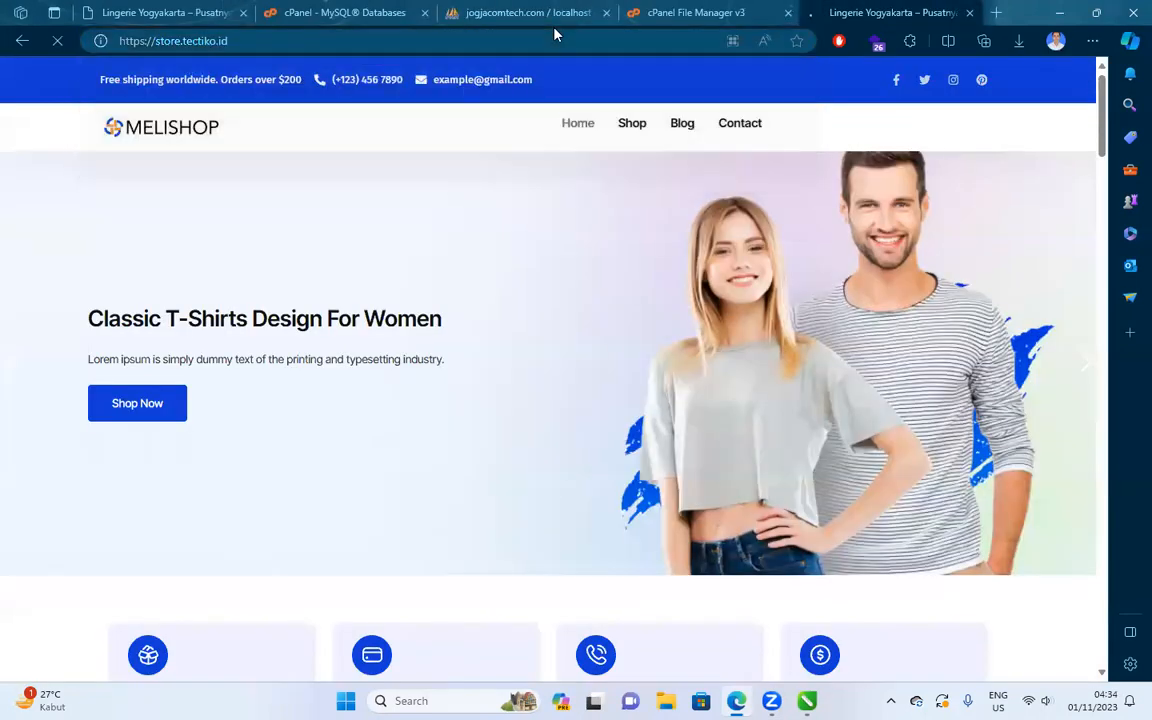
left_click(335, 40)
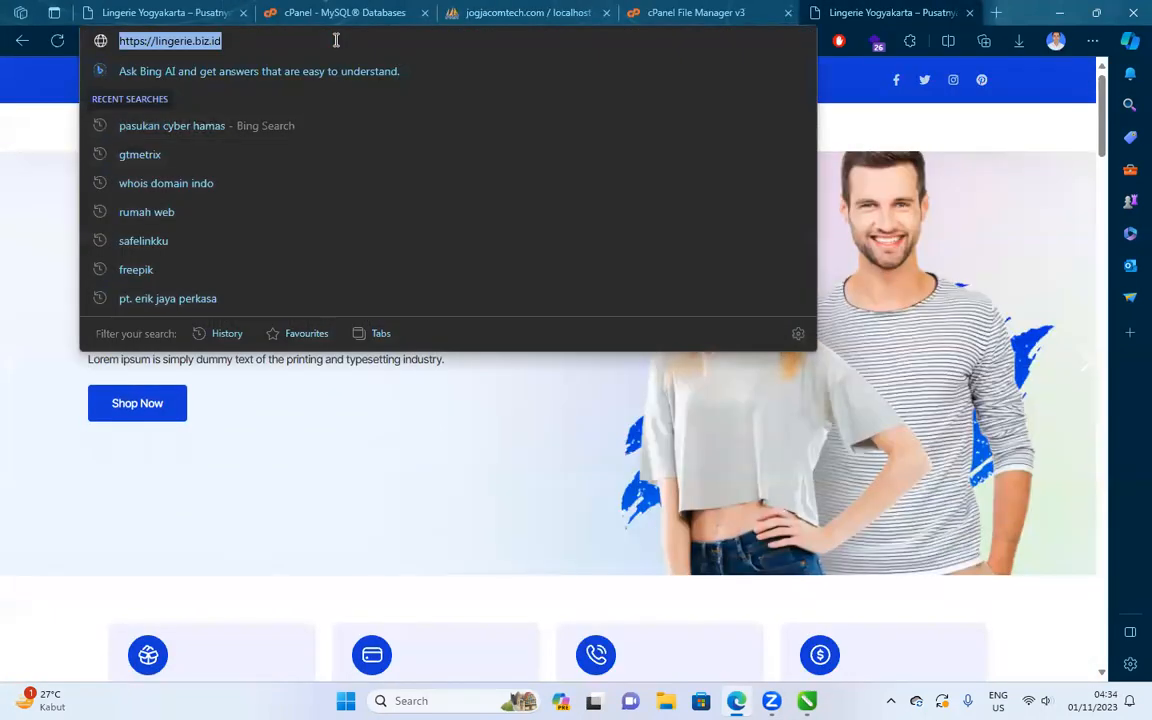
key("ctrl+v")
key("Return")
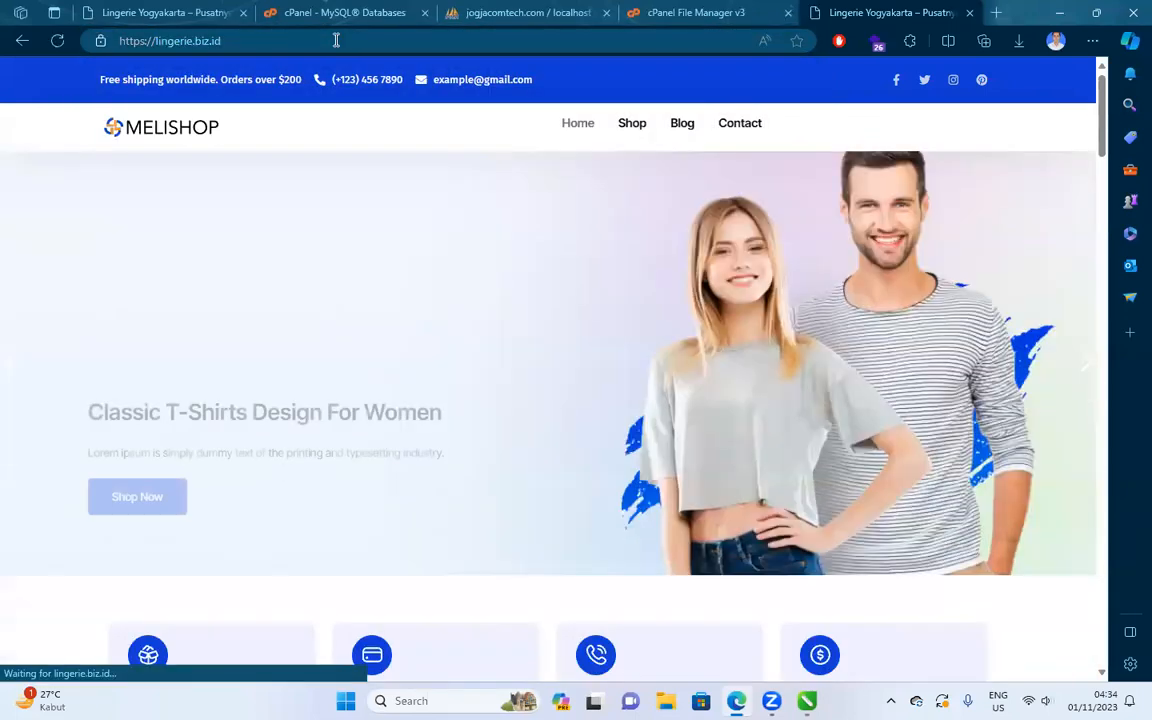
left_click(970, 13)
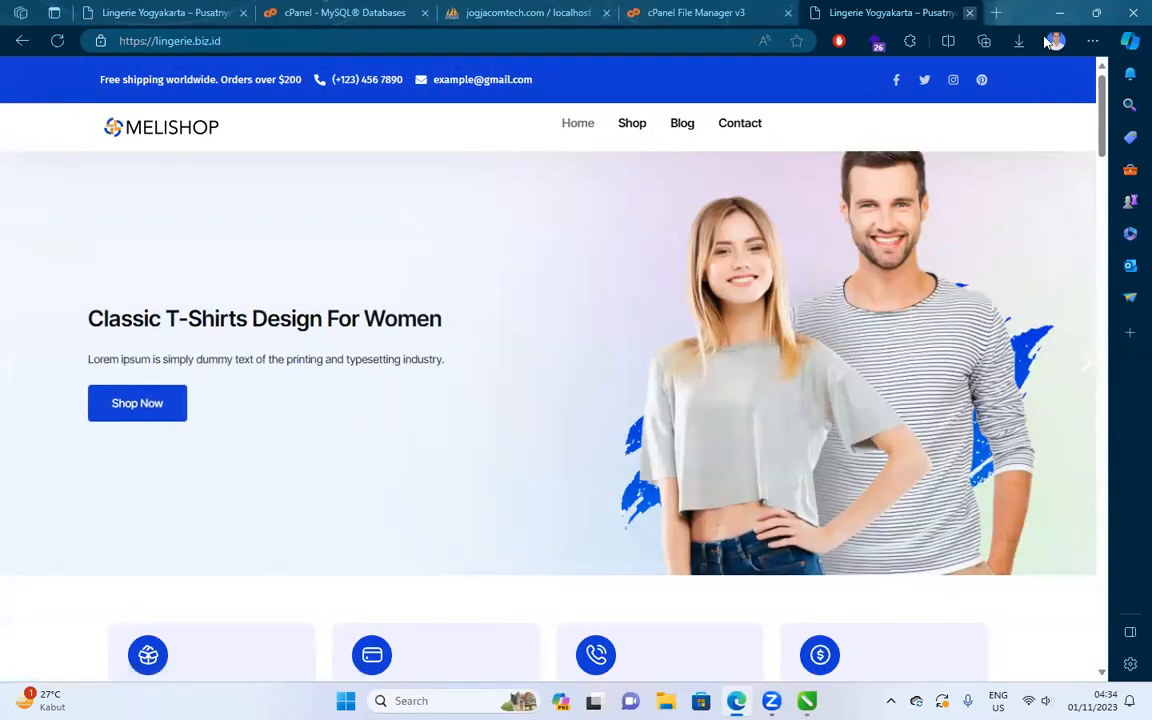
Load store.tectiko.id in a new InPrivate window and browse the Shop and a product page.
left_click(1092, 40)
left_click(880, 120)
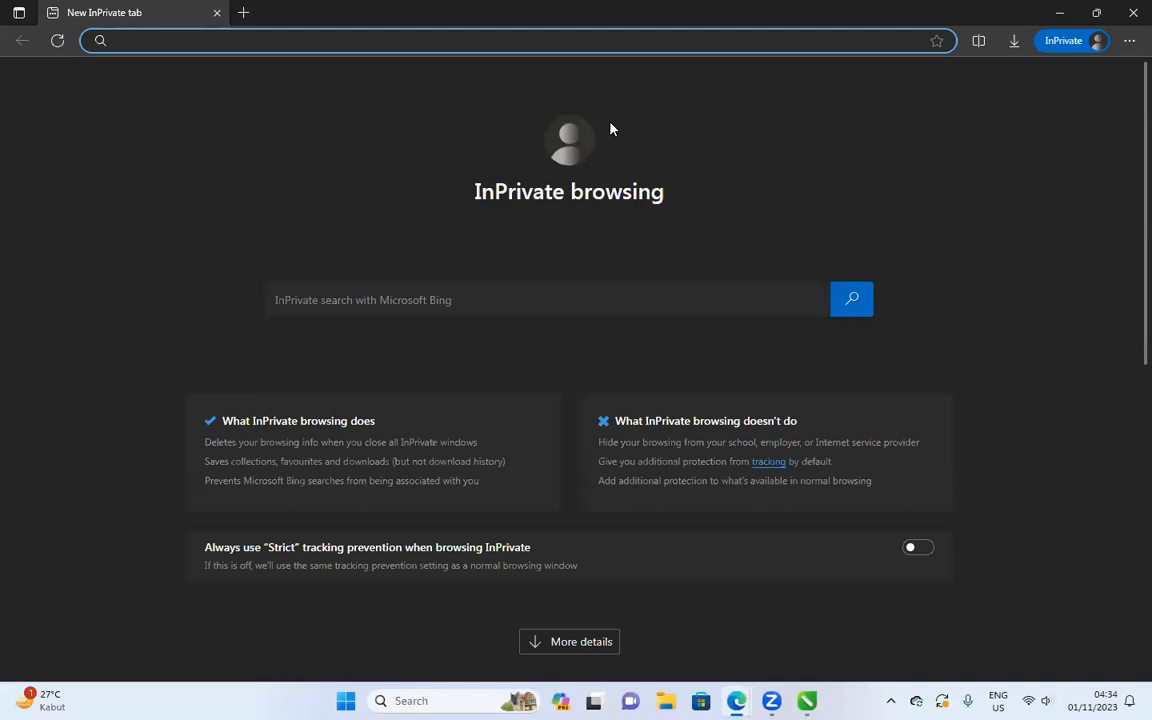
key("ctrl+v")
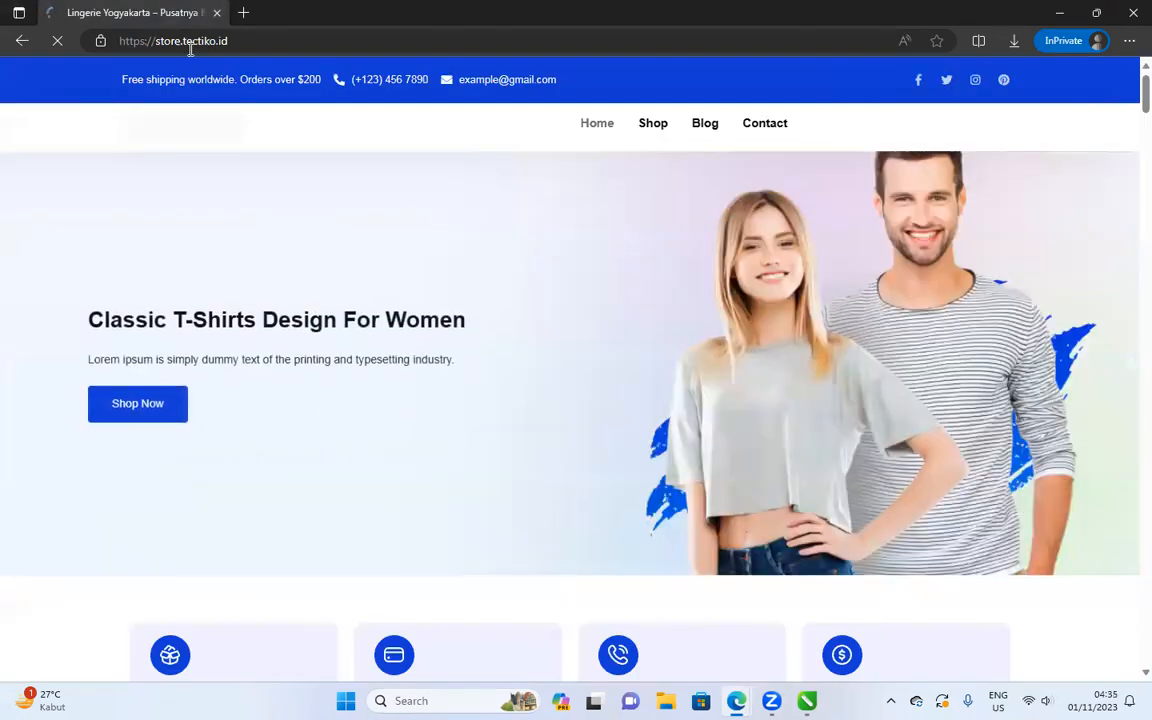
mouse_move(159, 42)
left_mouse_down()
mouse_move(193, 42)
mouse_move(182, 43)
left_mouse_up()
left_click(658, 147)
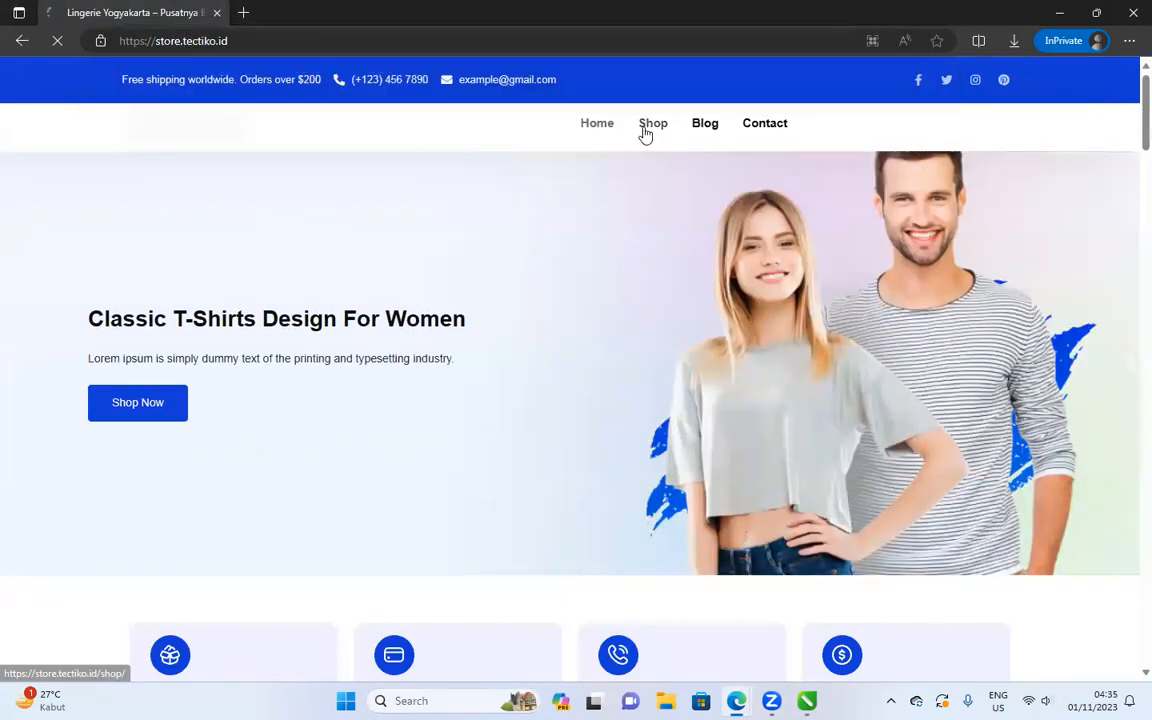
left_click(651, 124)
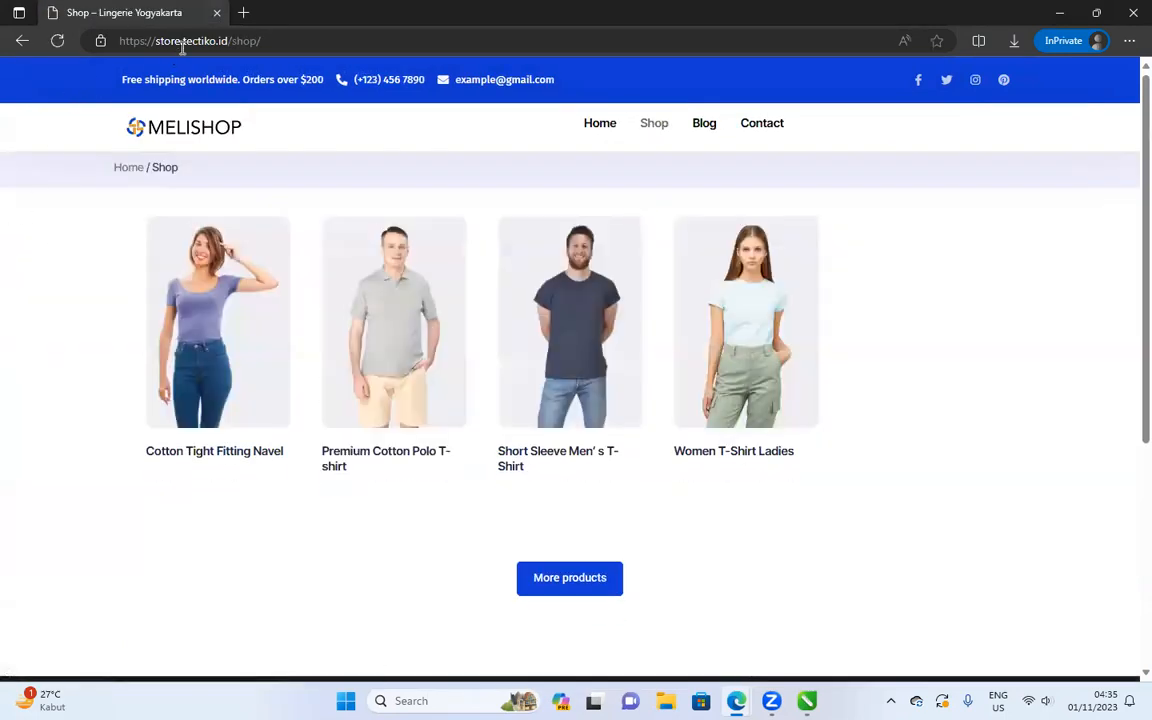
left_click(583, 465)
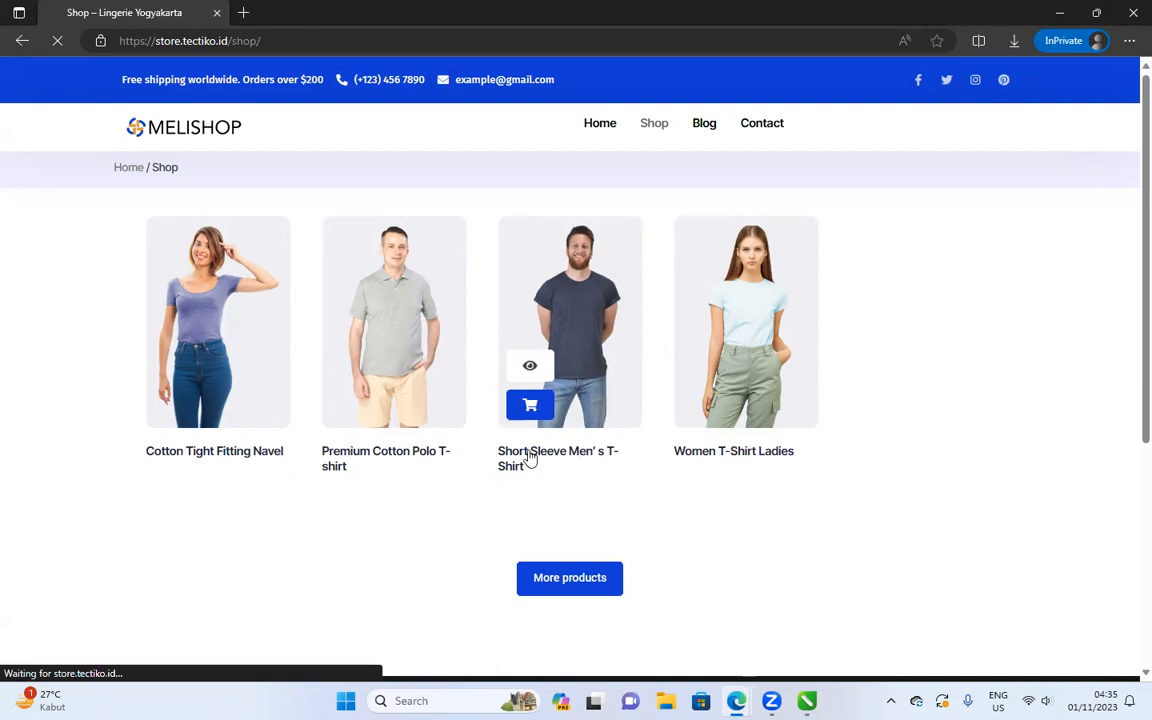
Confirm the product page runs on store.tectiko.id, then return to File Manager.
left_click_drag(153, 42, 234, 41)
left_click(238, 40)
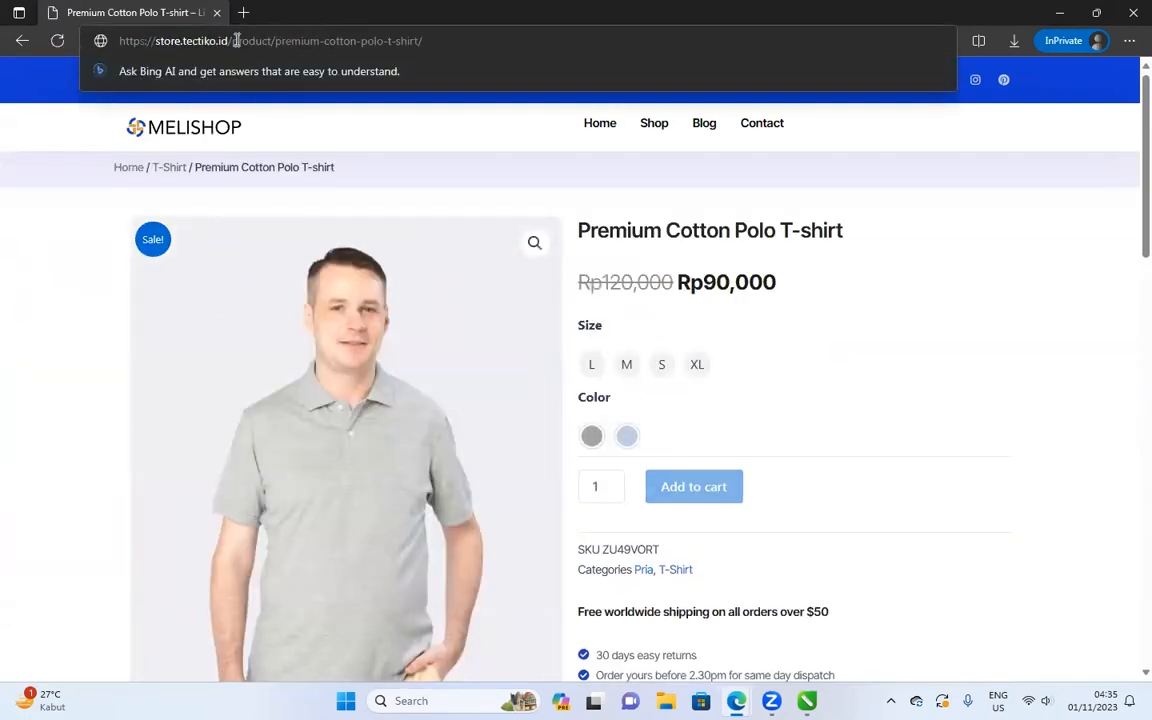
left_click(1004, 135)
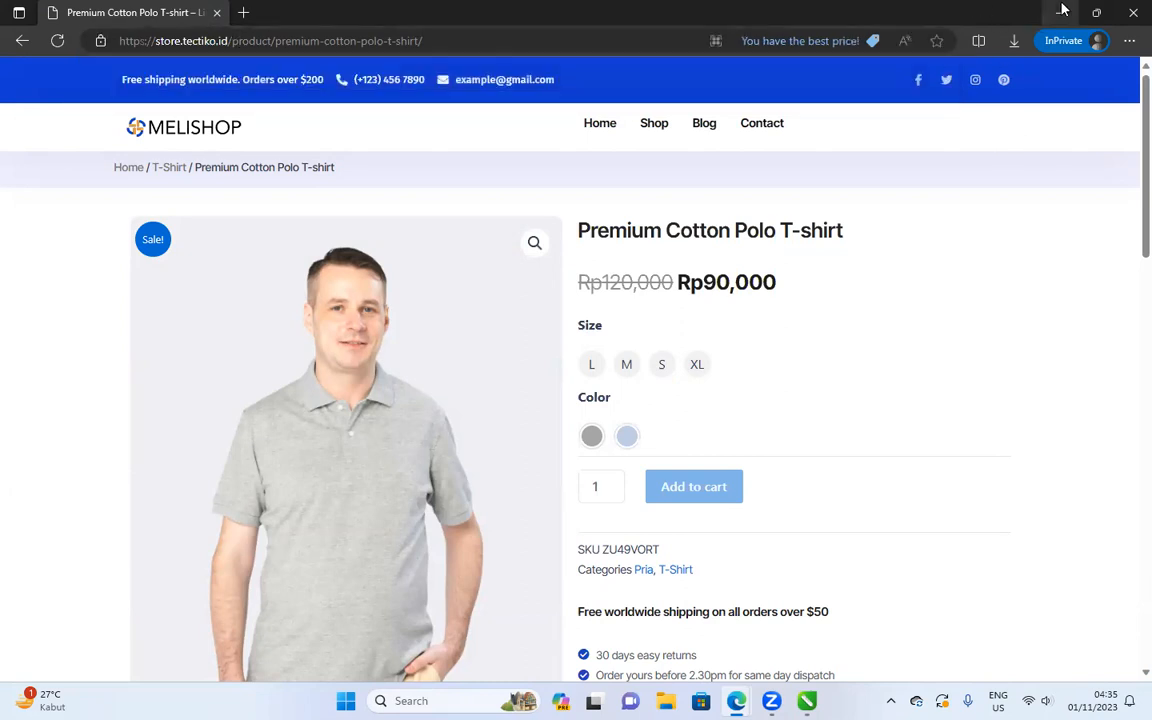
left_click(1096, 12)
left_click(433, 209)
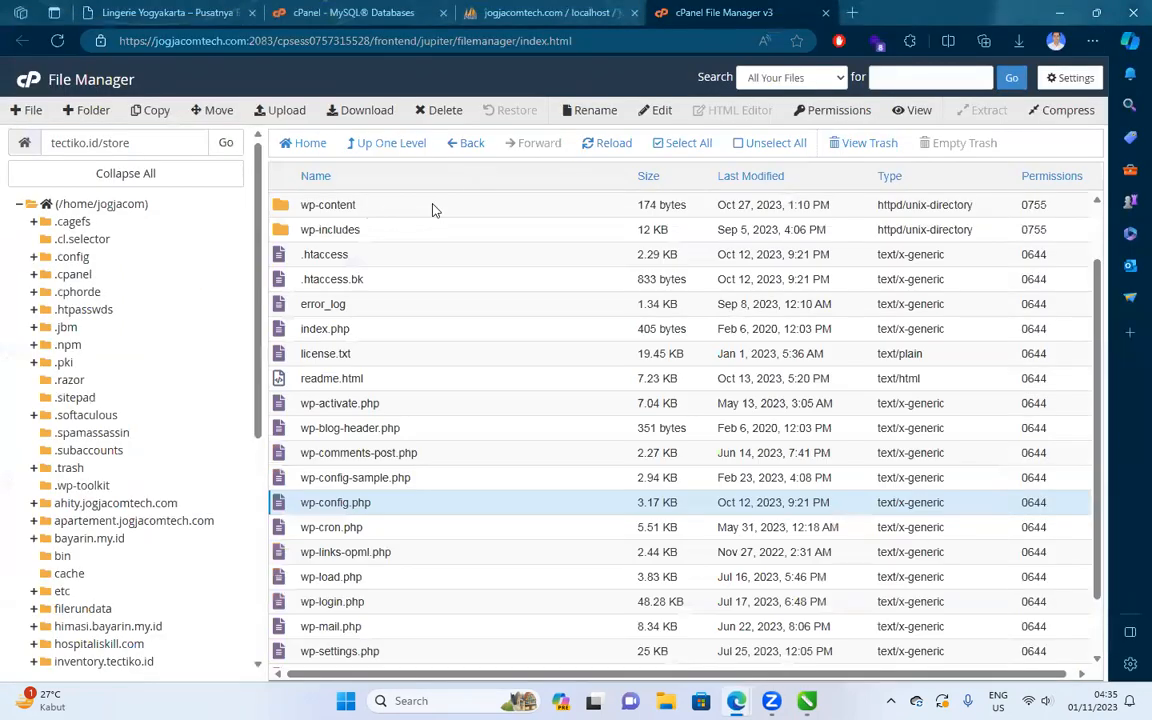
Open the store folder's .htaccess in the editor and cut out all its contents.
left_click(365, 258)
scroll(364, 257, "up", 2)
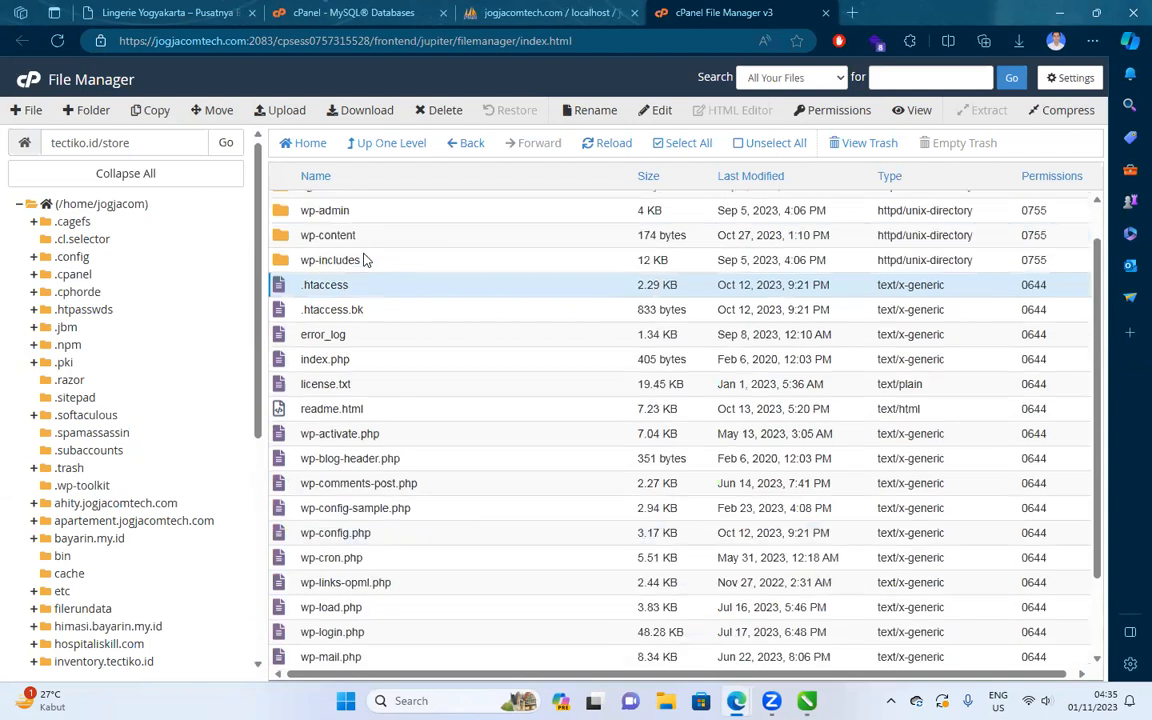
left_click(656, 111)
left_click(695, 491)
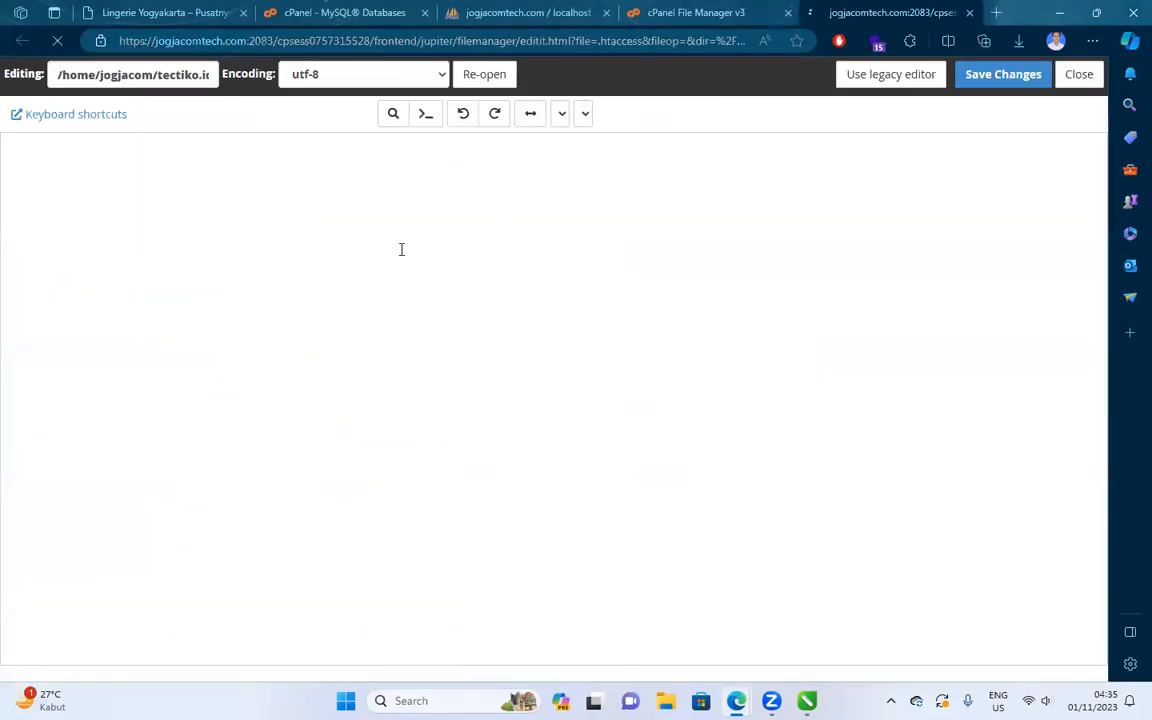
scroll(300, 260, "down", 3)
key("ctrl+a")
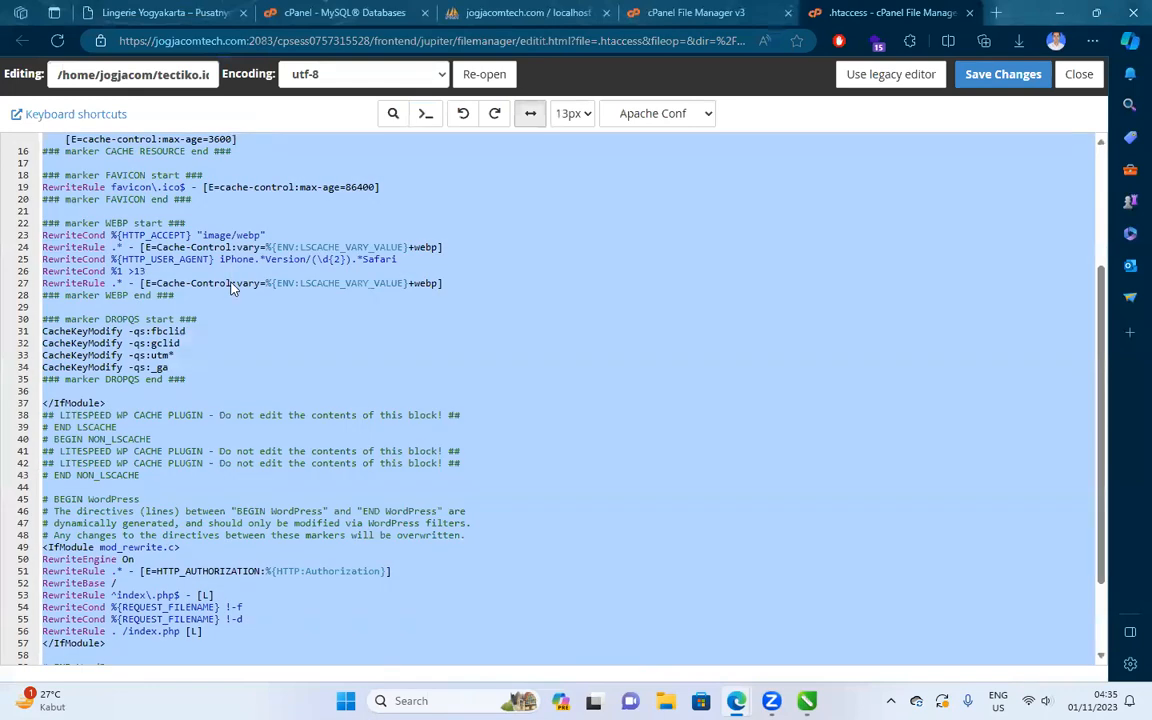
key("BackSpace")
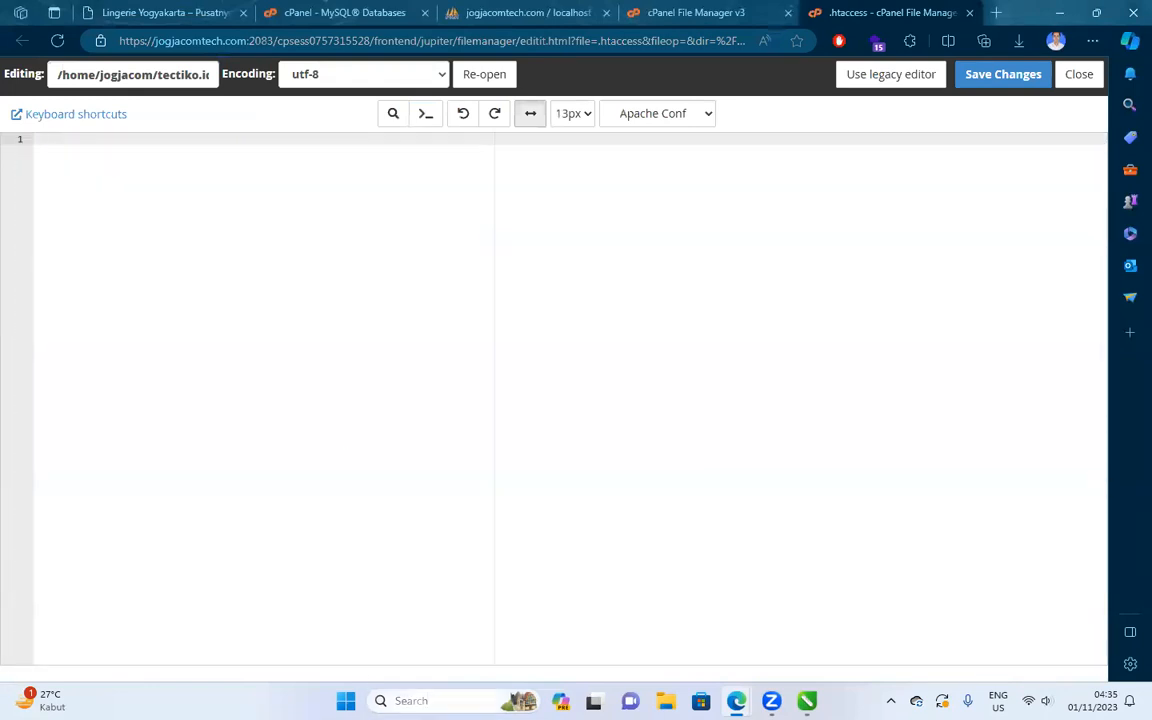
Paste the original .htaccess rules into a new Notepad window.
left_click(410, 700)
type("note")
key("Return")
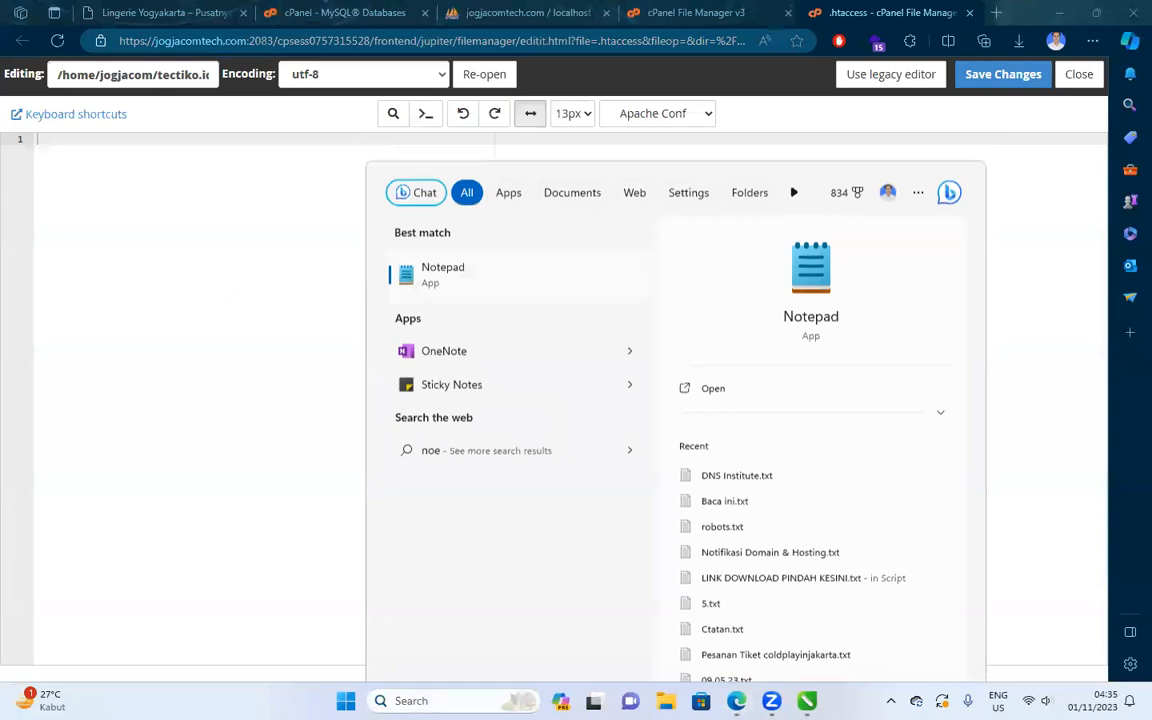
key("ctrl+v")
Save the emptied .htaccess file and minimize windows to reach the desktop.
left_click(542, 147)
left_click(1001, 76)
left_click(1061, 13)
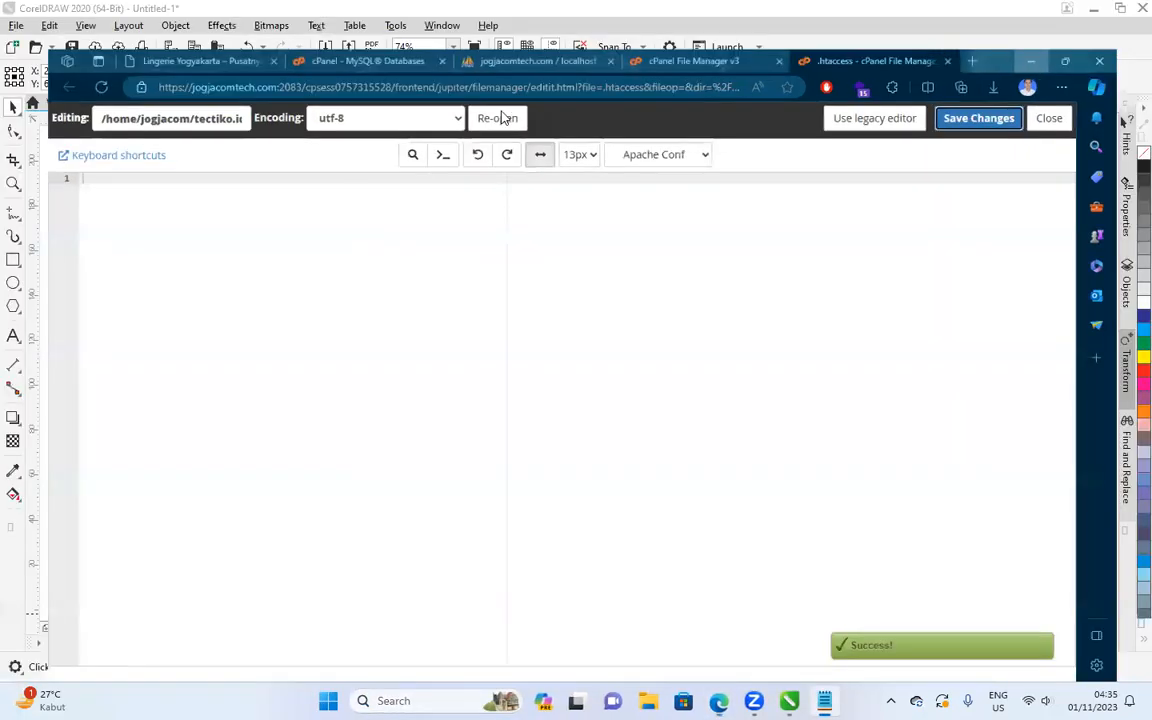
left_click(1096, 8)
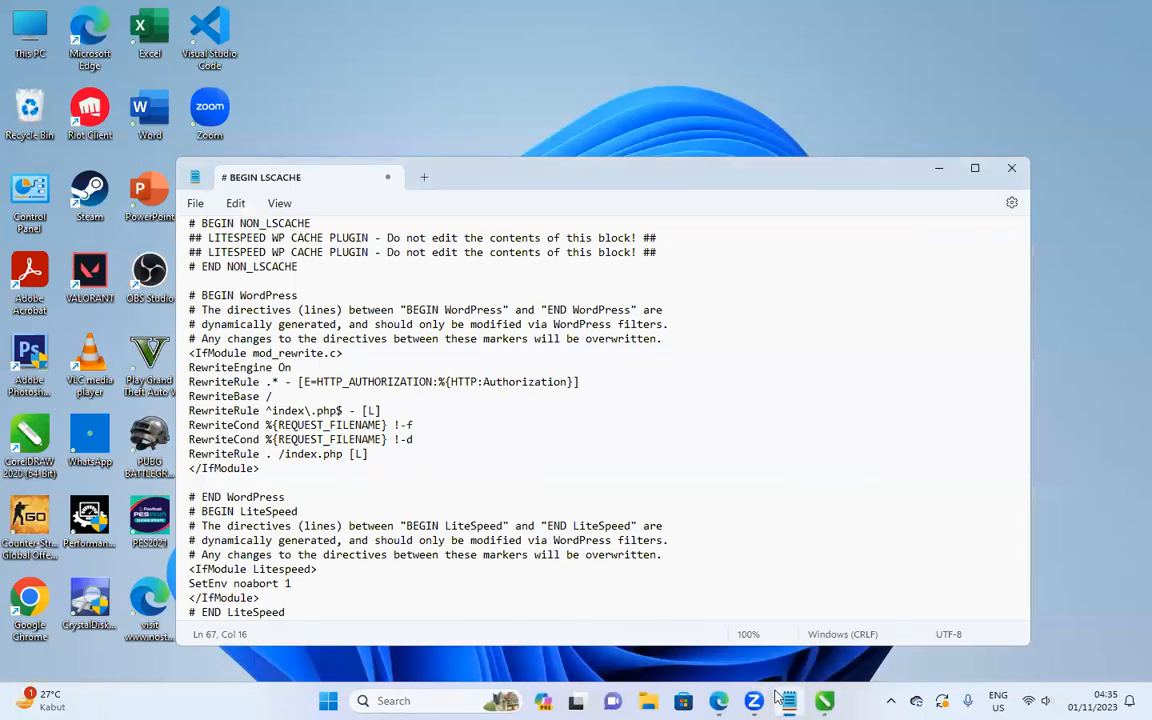
Go from the polo shirt page to the store home page and open Shop in a new tab.
mouse_move(719, 700)
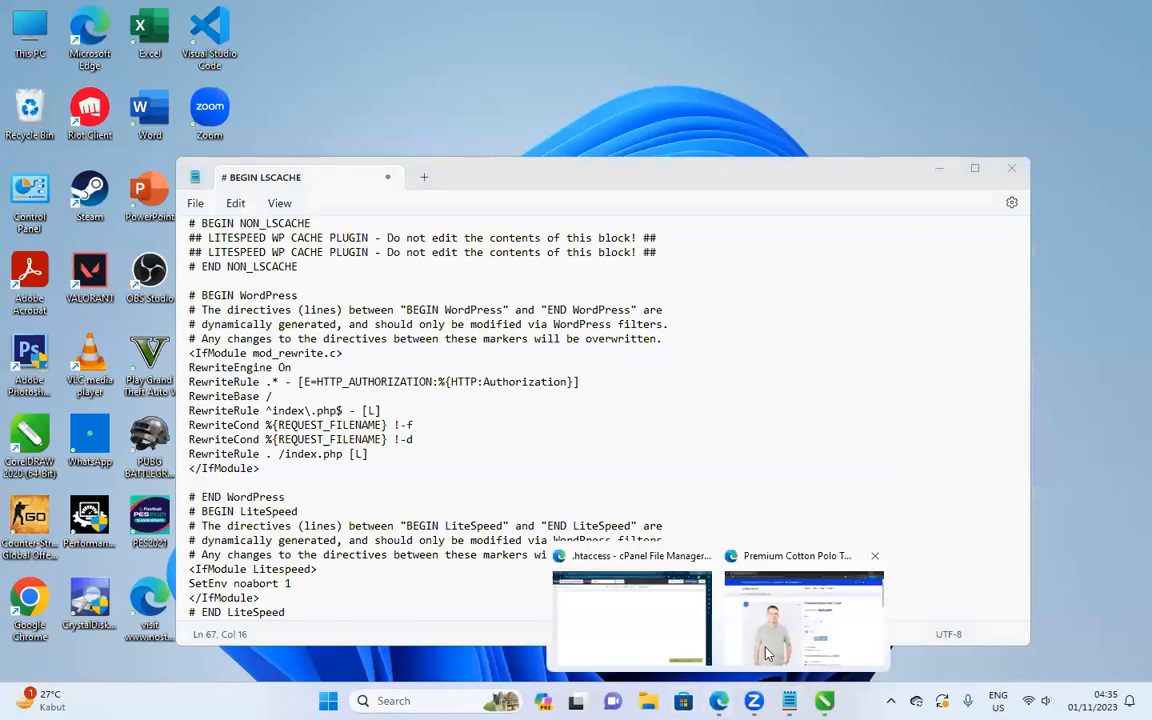
left_click(790, 585)
left_click(589, 124)
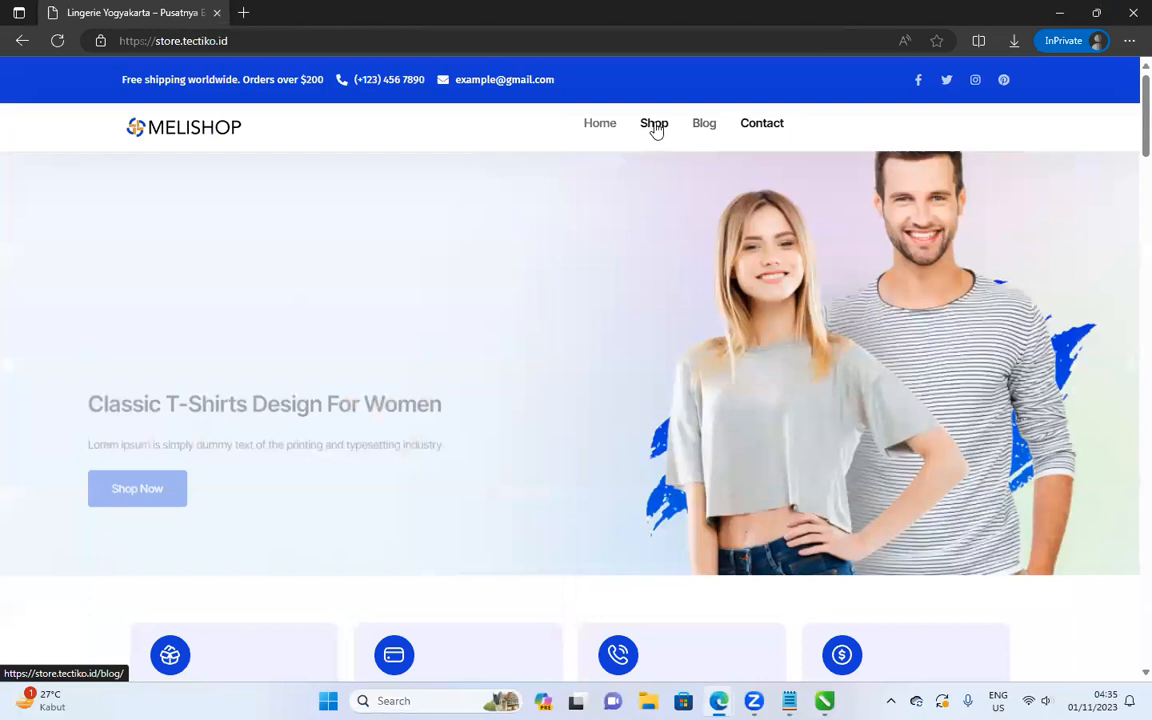
right_click(655, 125)
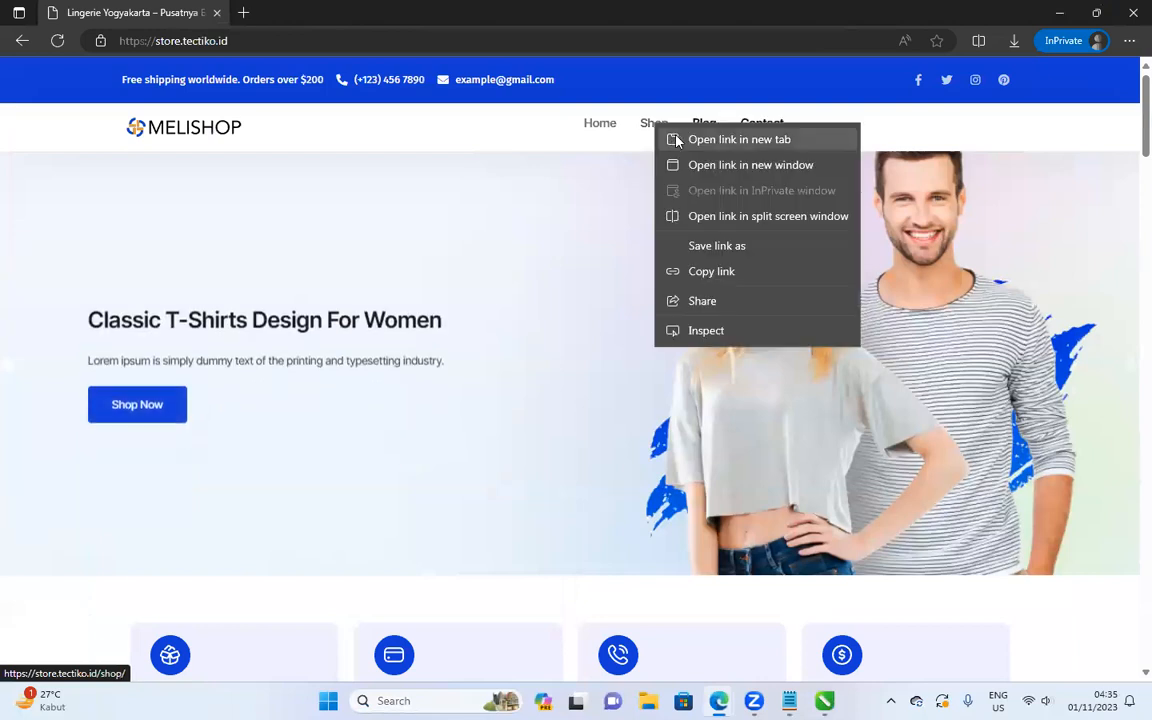
left_click(700, 139)
left_click(308, 14)
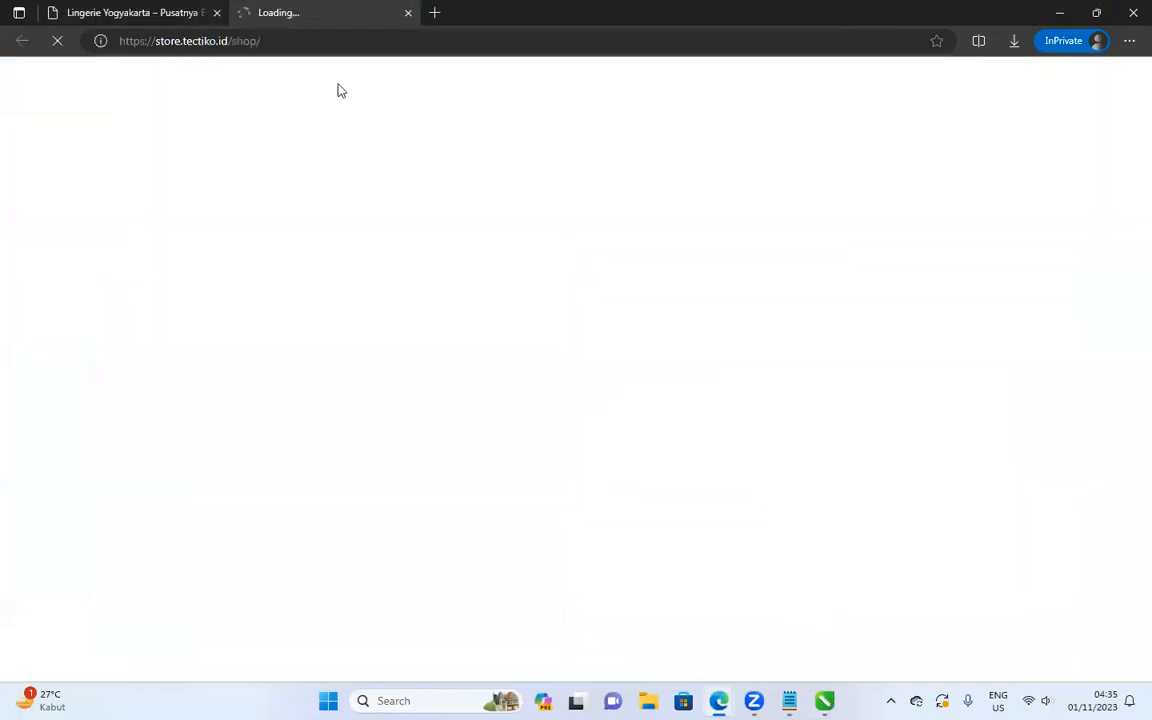
Copy the store address and load the home and Shop pages in a fresh InPrivate window.
left_click(227, 41)
key("shift+Home")
key("ctrl+c")
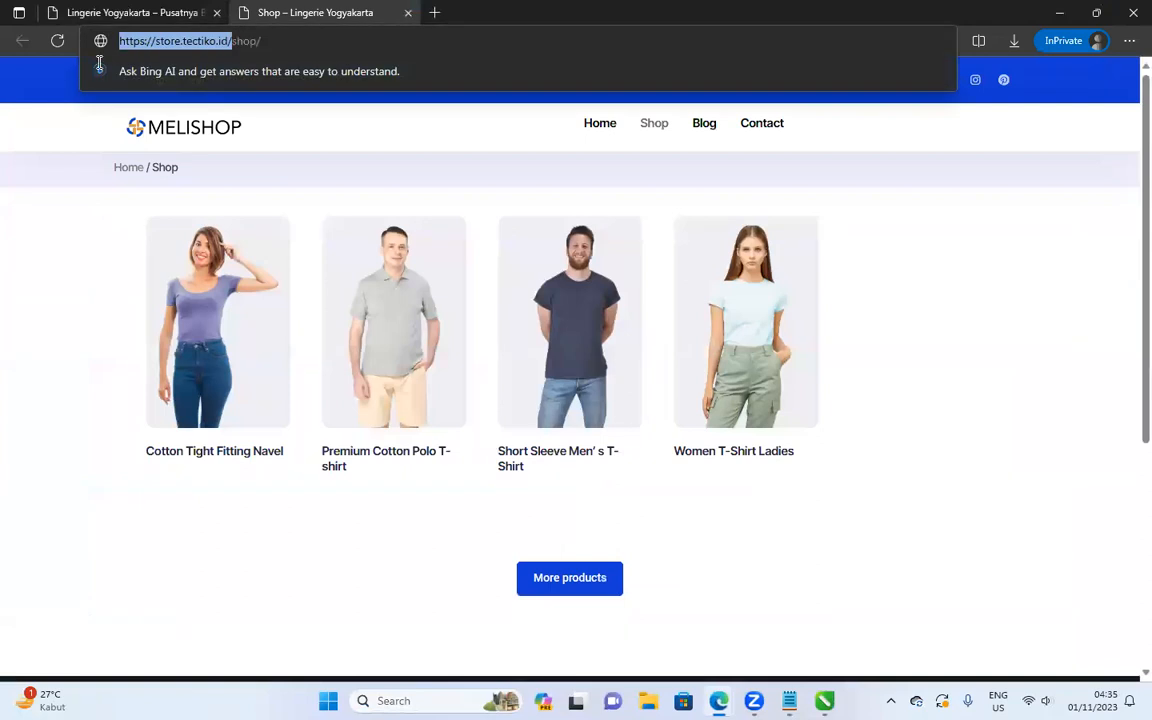
left_click(1129, 41)
left_click(910, 118)
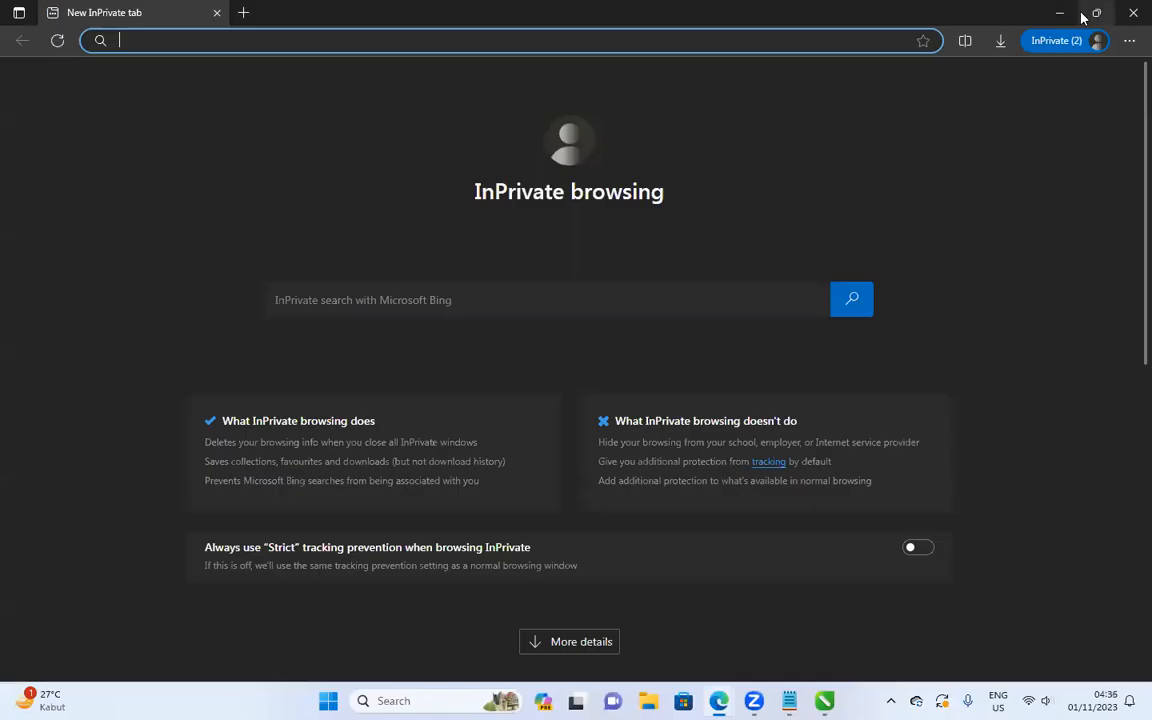
left_click(1130, 10)
left_click(1130, 10)
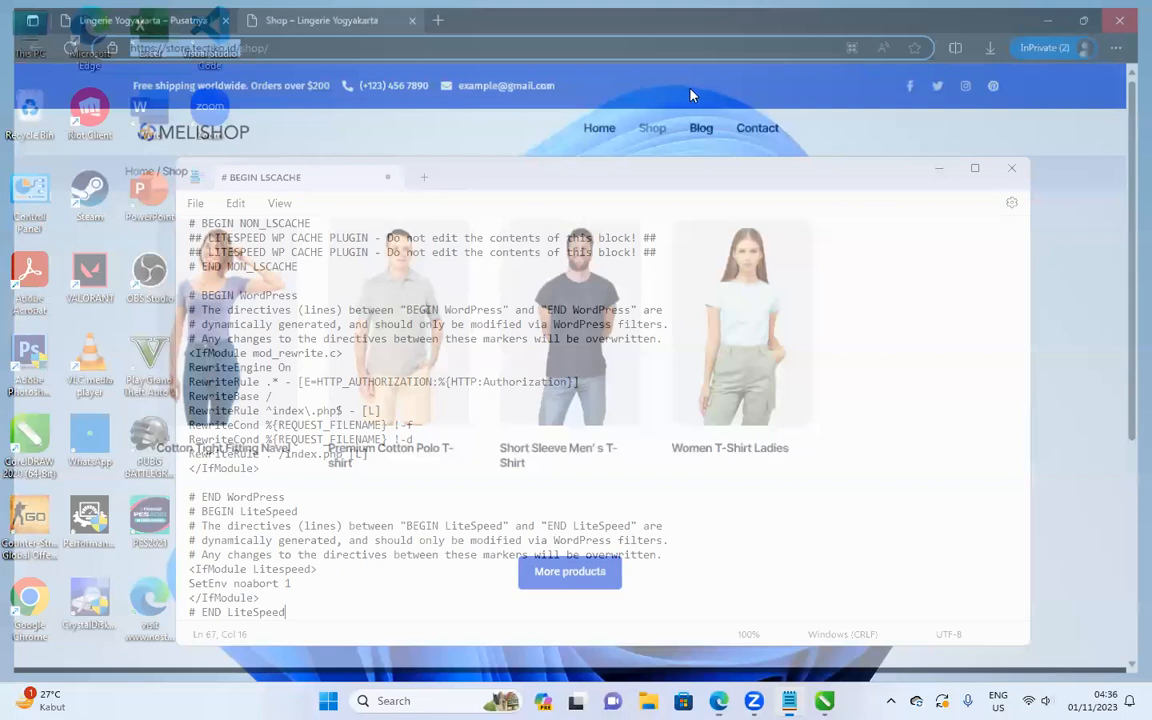
key("super+Up")
key("ctrl+v")
key("Return")
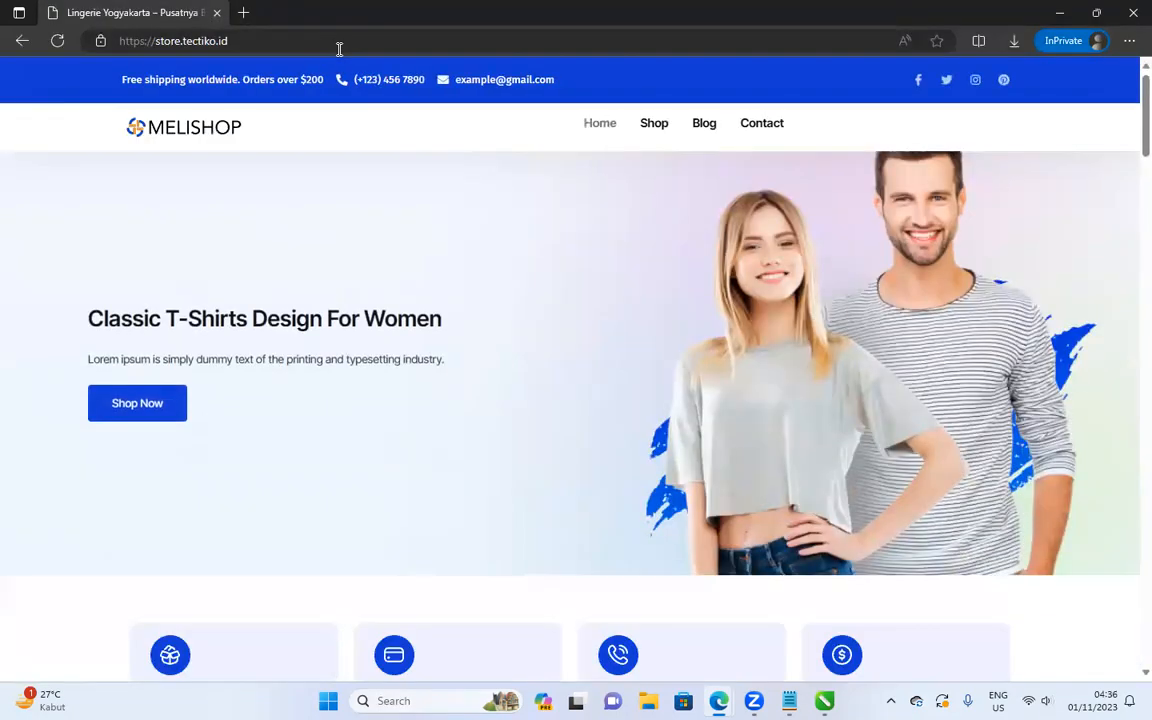
left_click(652, 127)
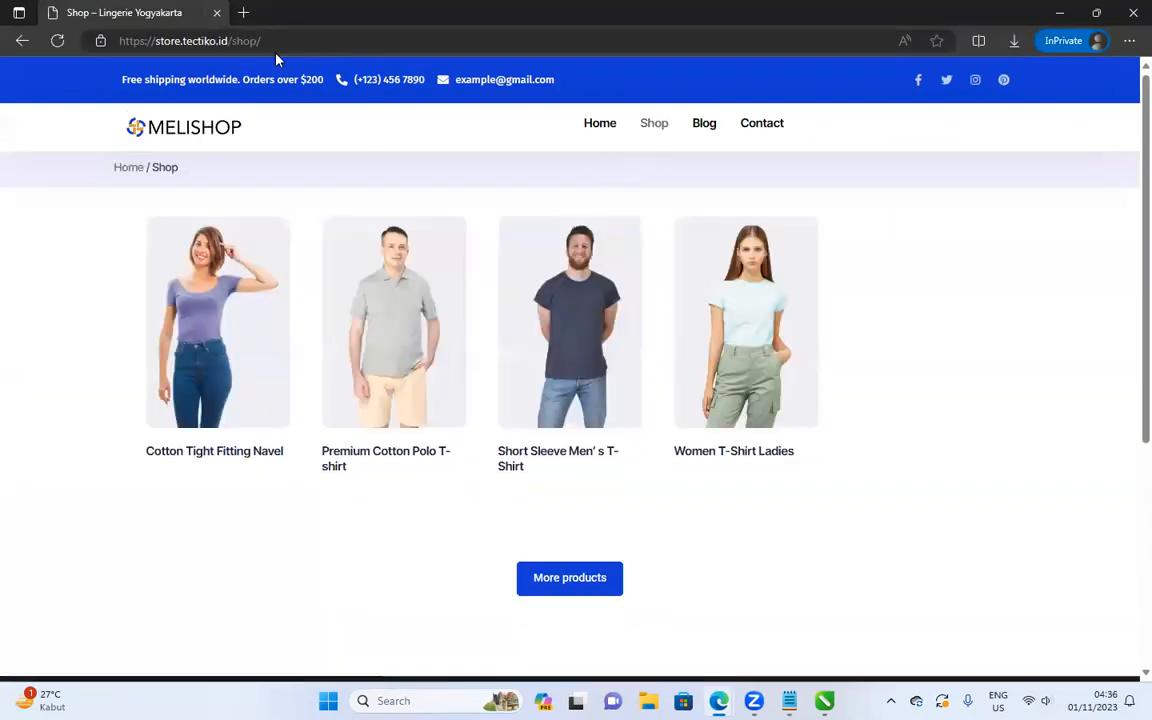
left_click(120, 40)
key("ctrl+c")
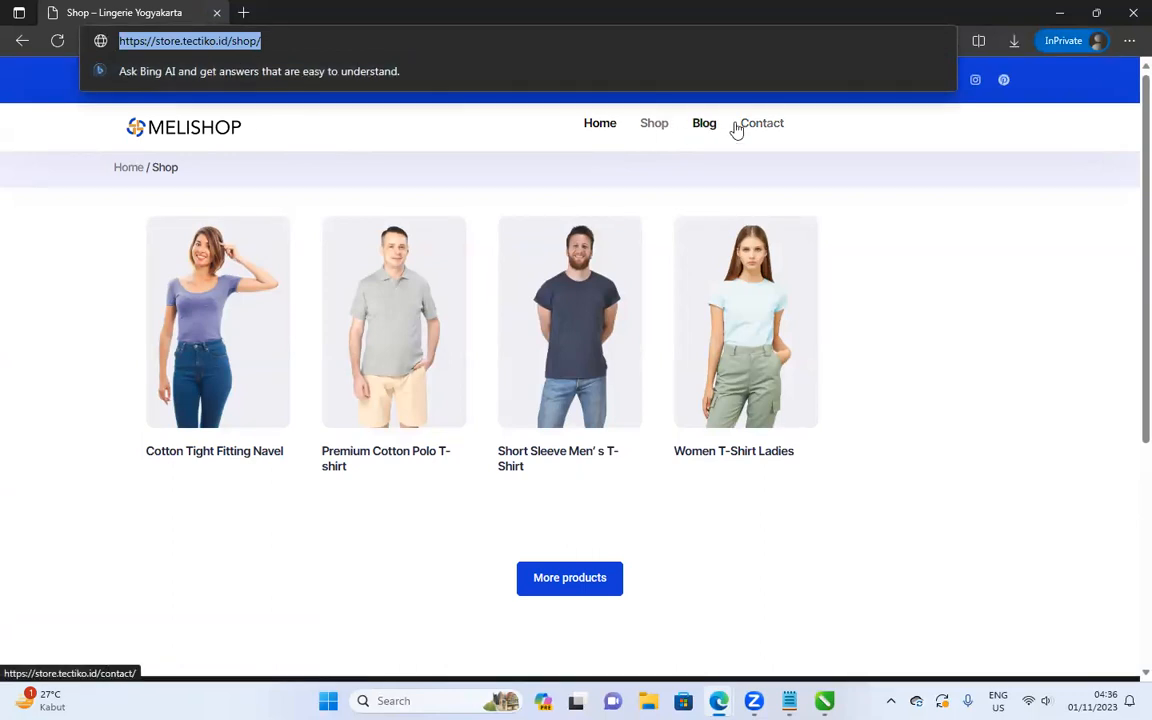
left_click(1130, 9)
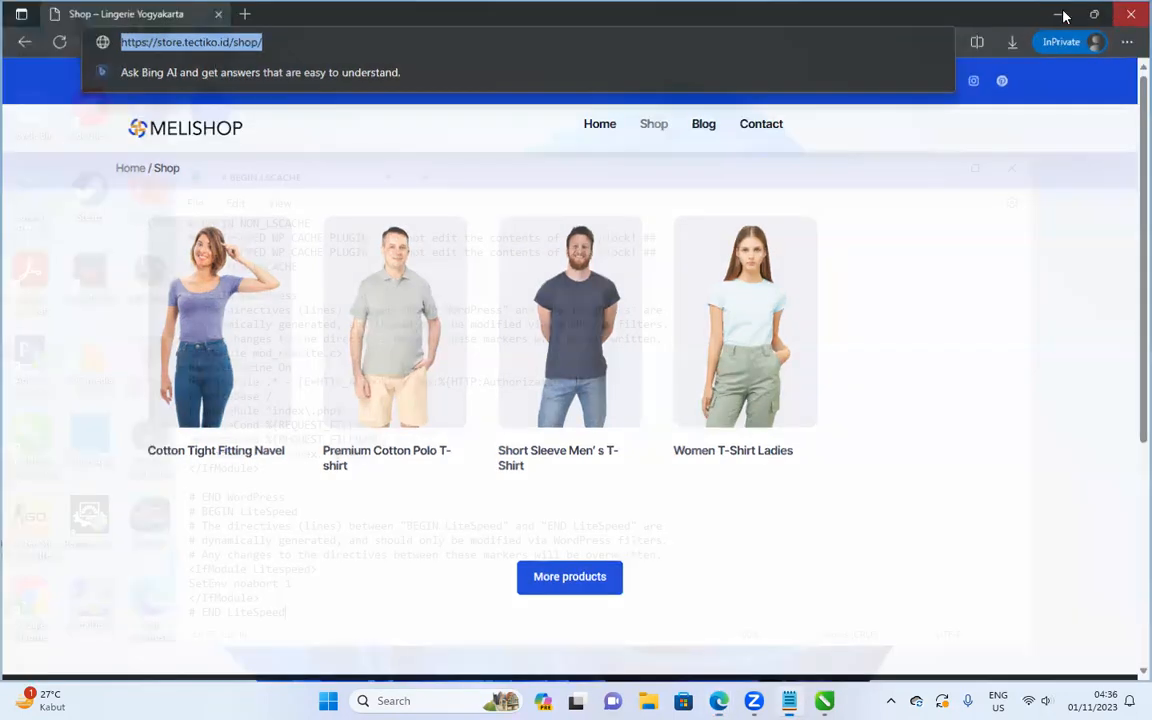
Launch Chrome and load the store address there.
left_click_drag(410, 160, 583, 108)
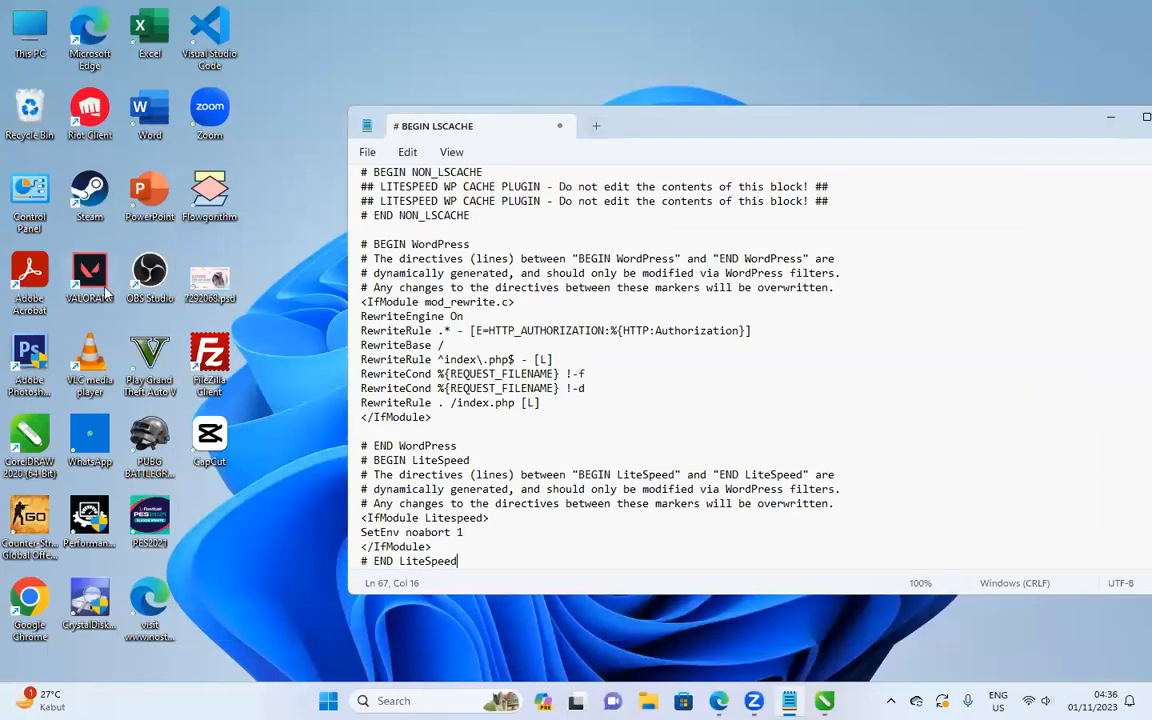
left_click(104, 288)
left_click(16, 630)
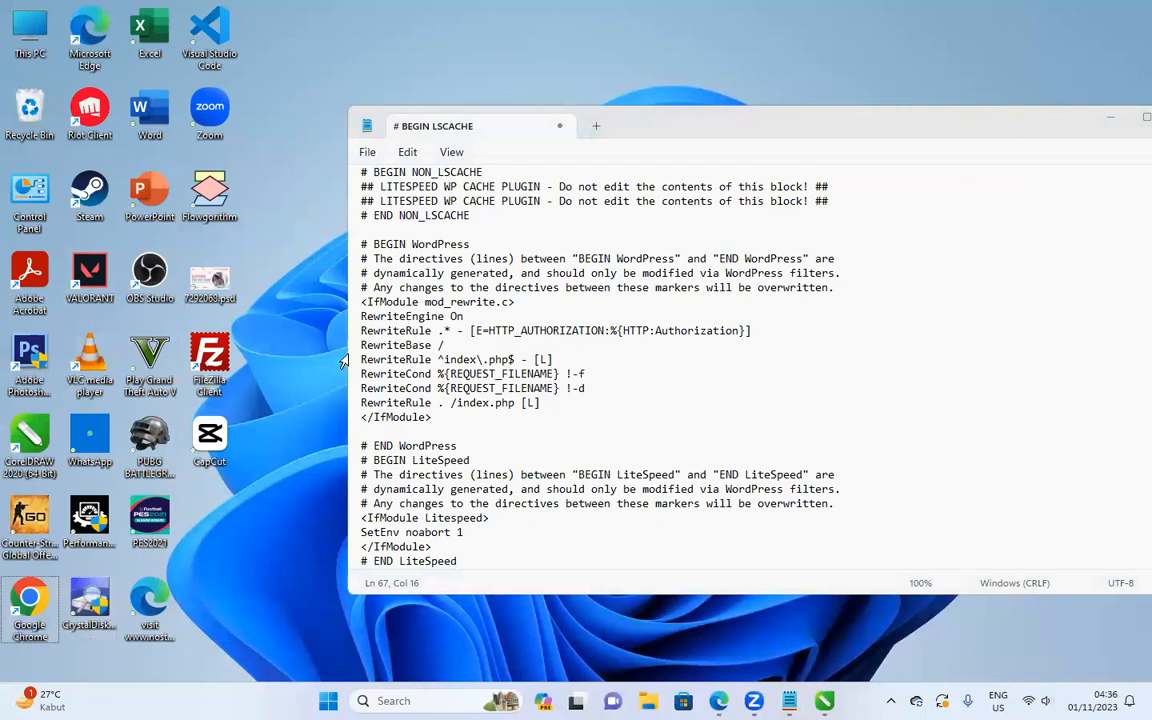
key("Return")
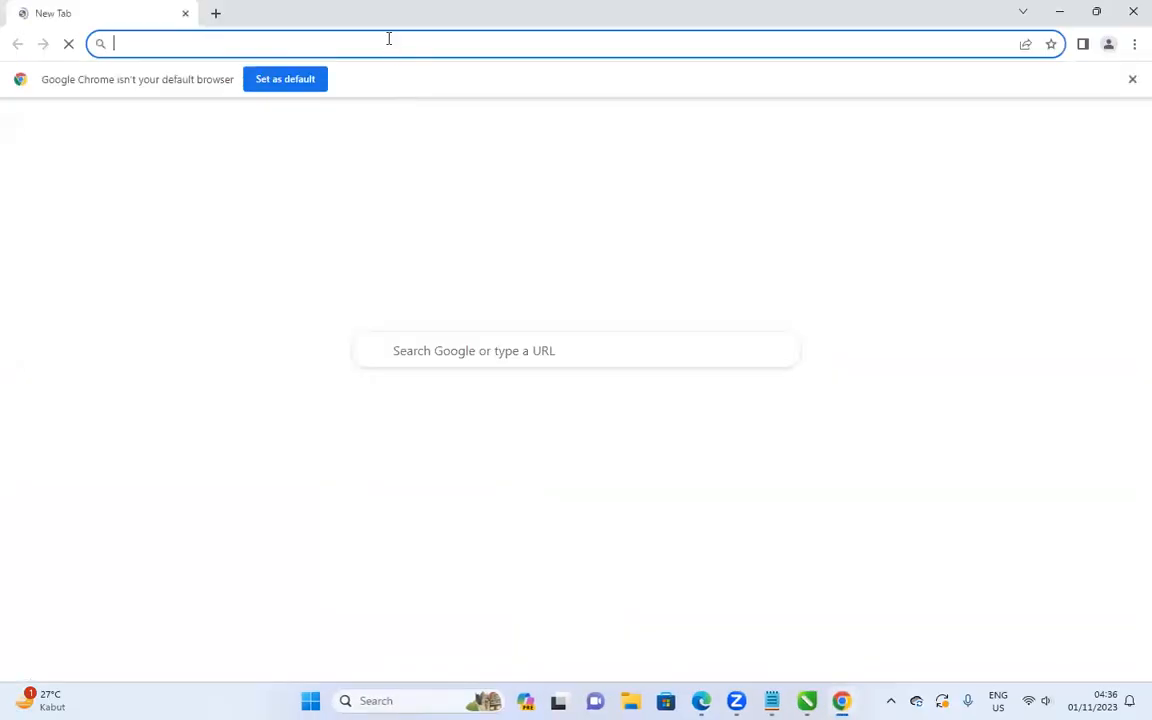
key("ctrl+v")
key("Return")
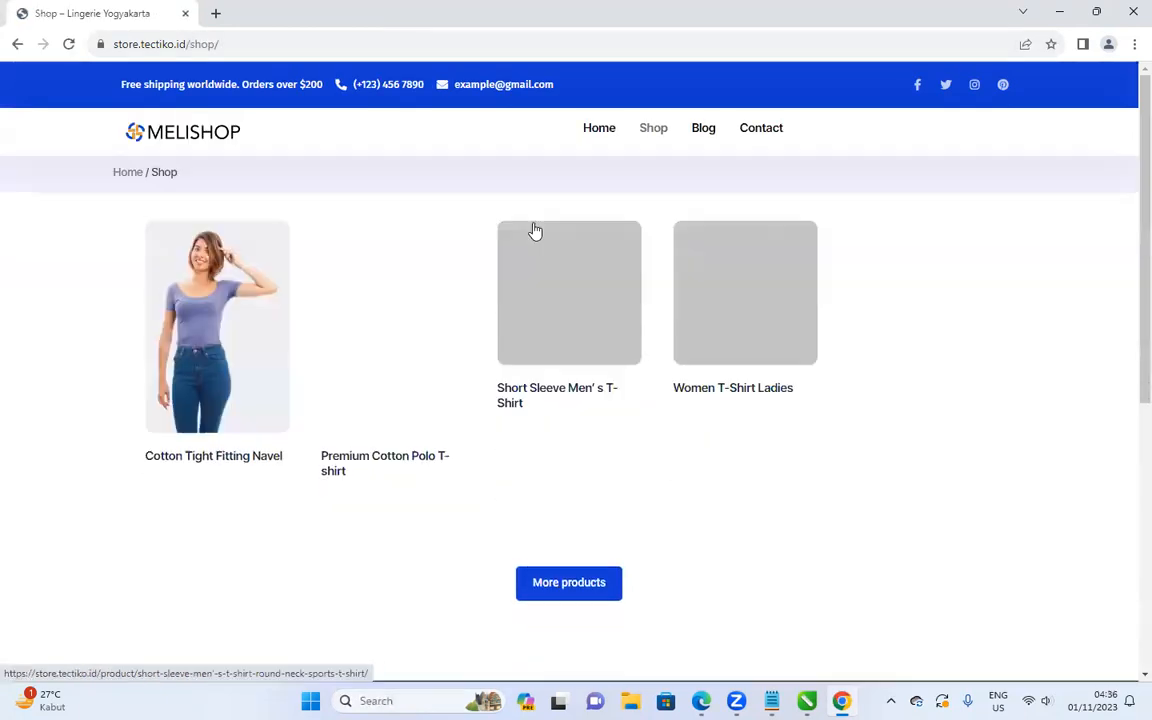
Visit store.tectiko.id/web-content/ and /wp-admin/ in Chrome, then close Chrome.
left_click(1060, 11)
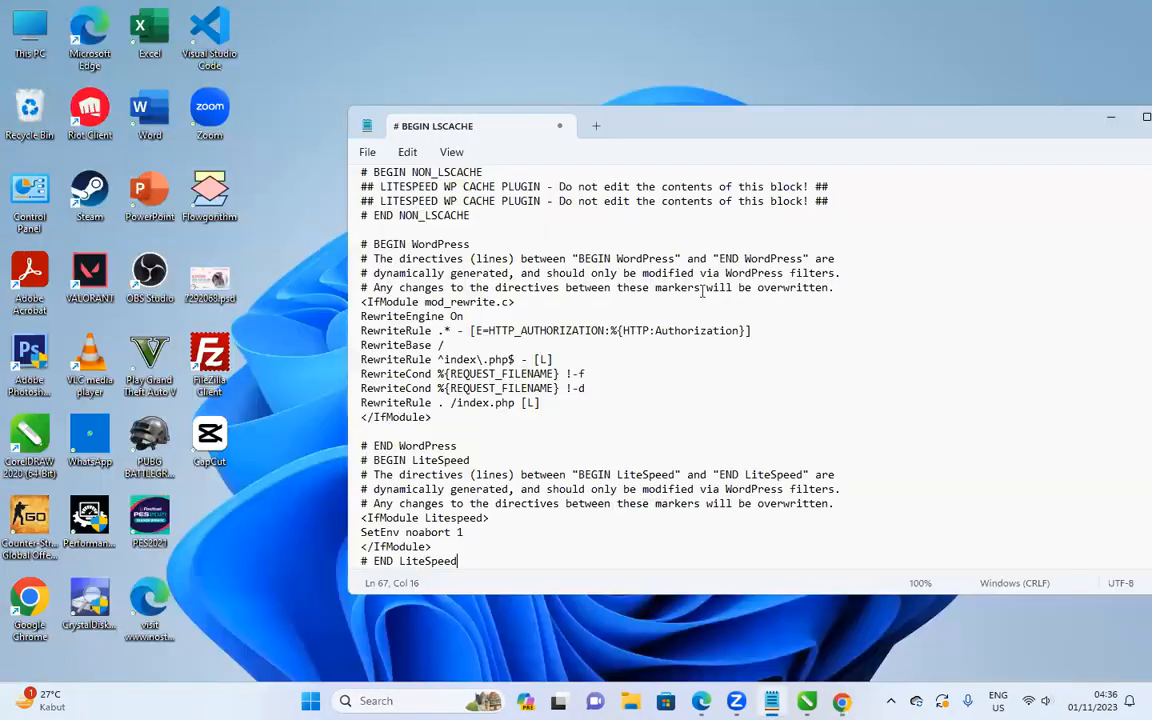
mouse_move(701, 700)
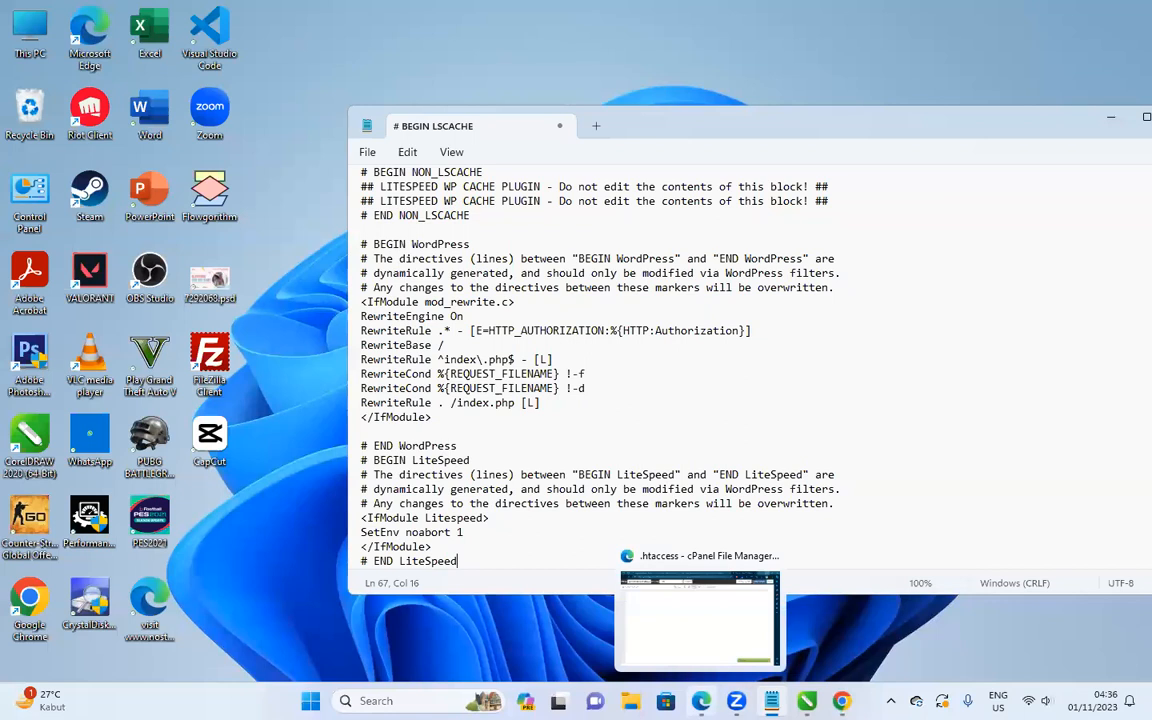
left_click(842, 701)
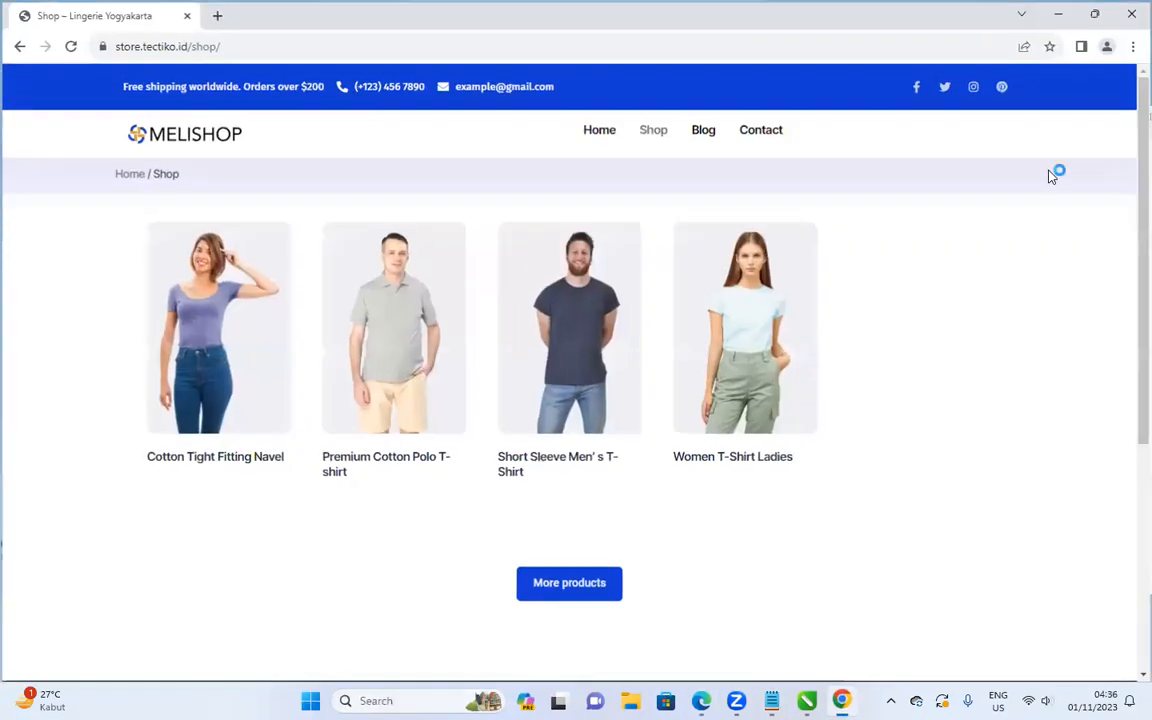
left_click(200, 44)
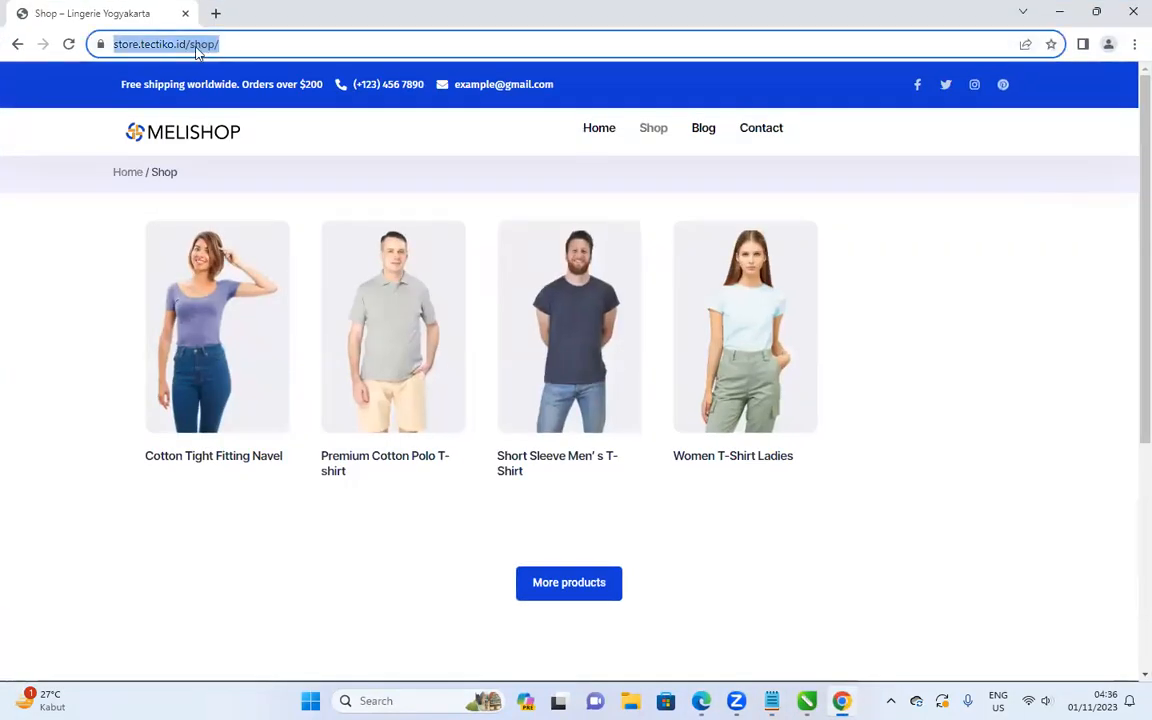
double_click(238, 44)
type("we")
type("b-content")
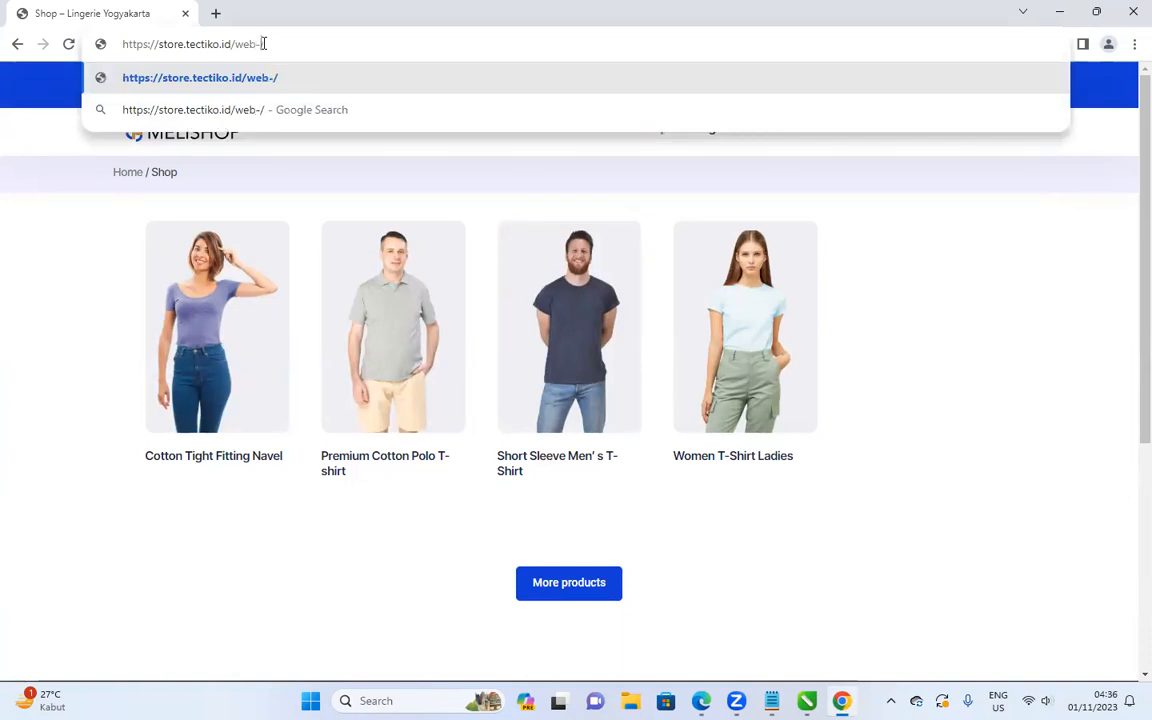
key("Return")
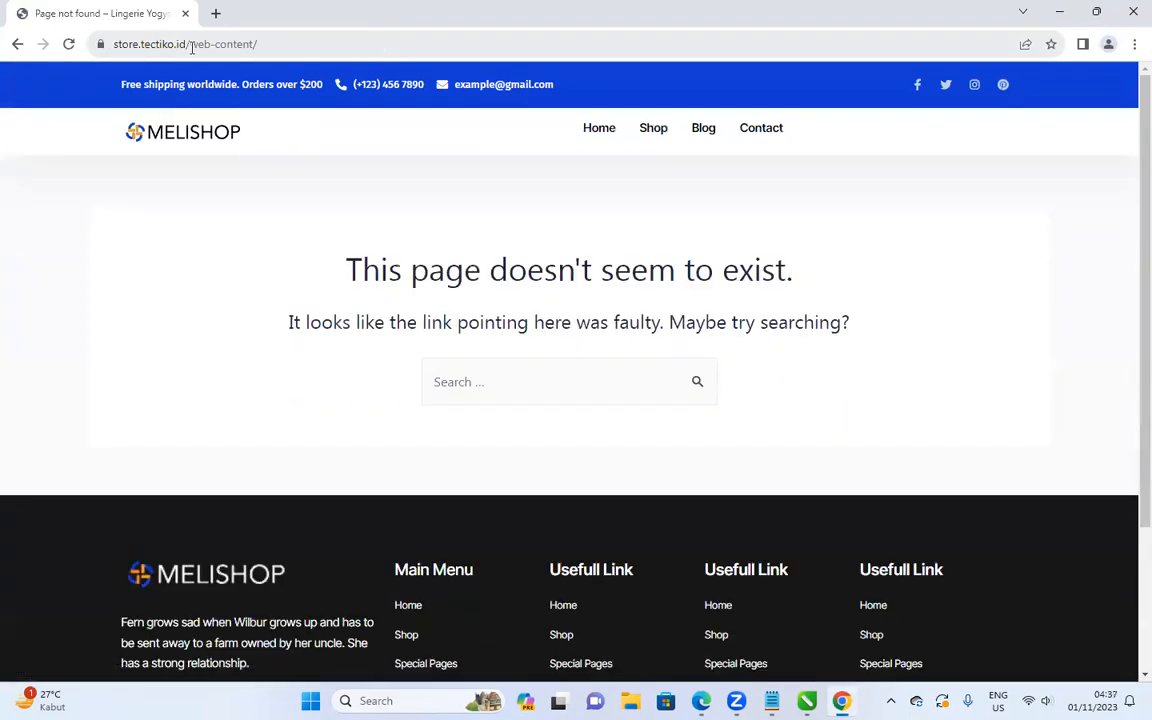
left_click(192, 44)
left_click_drag(228, 43, 290, 43)
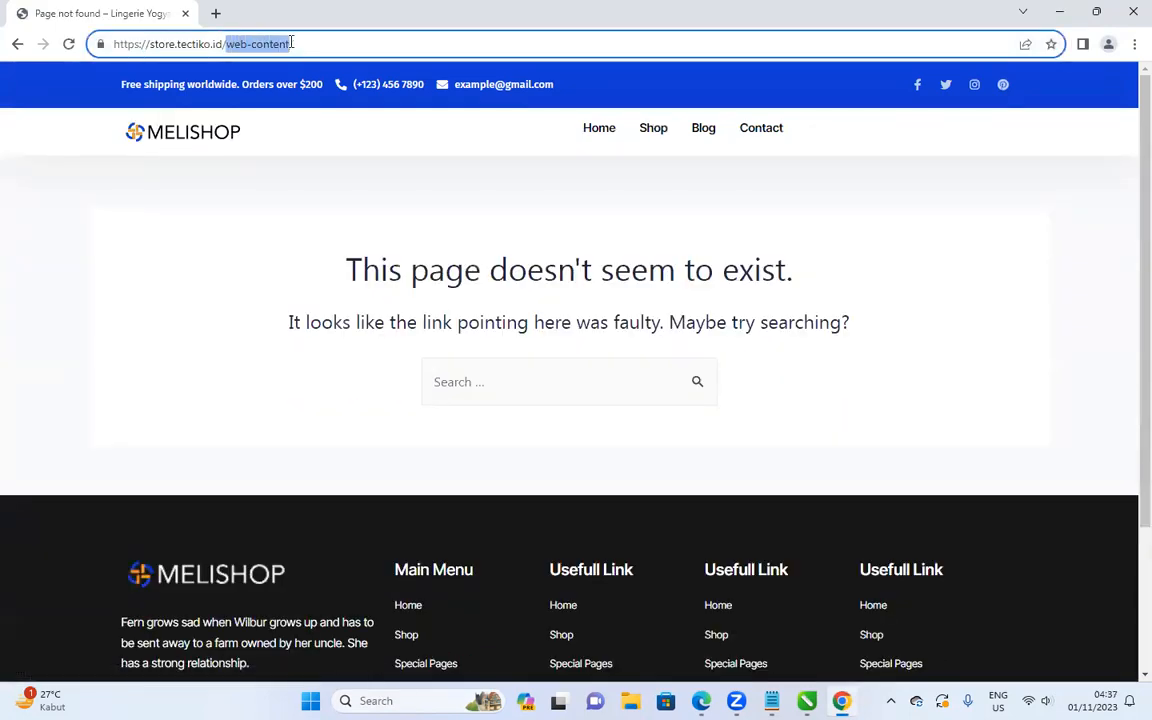
type("wp-admin")
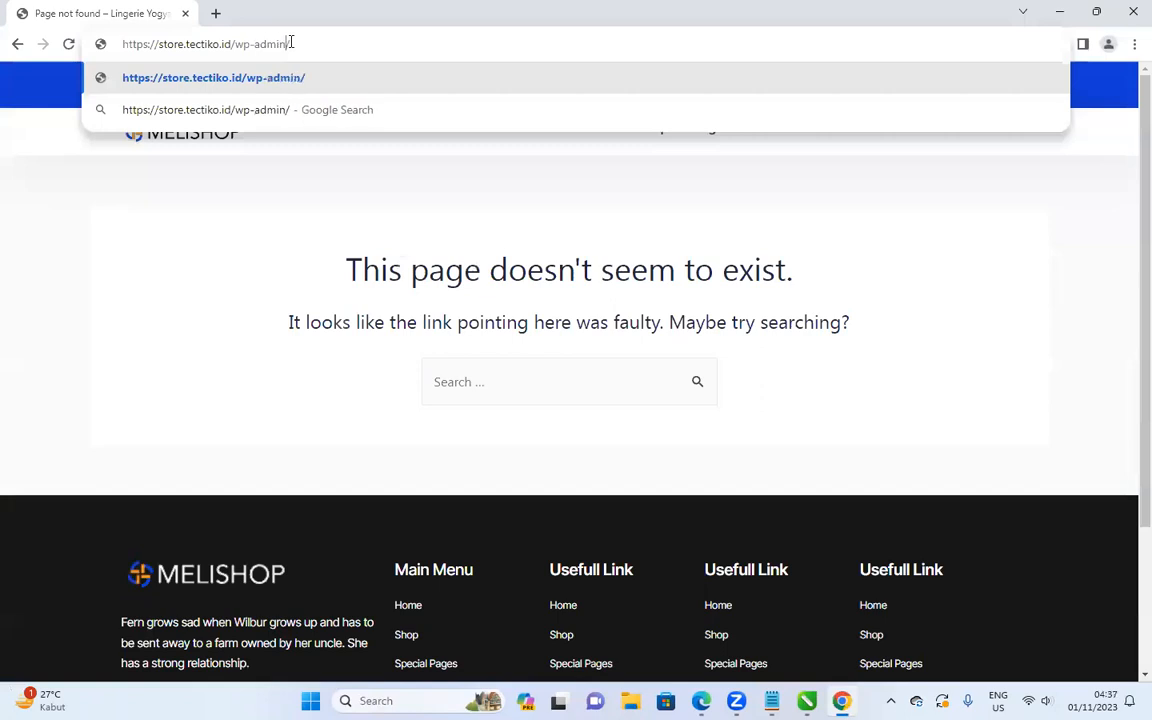
key("Return")
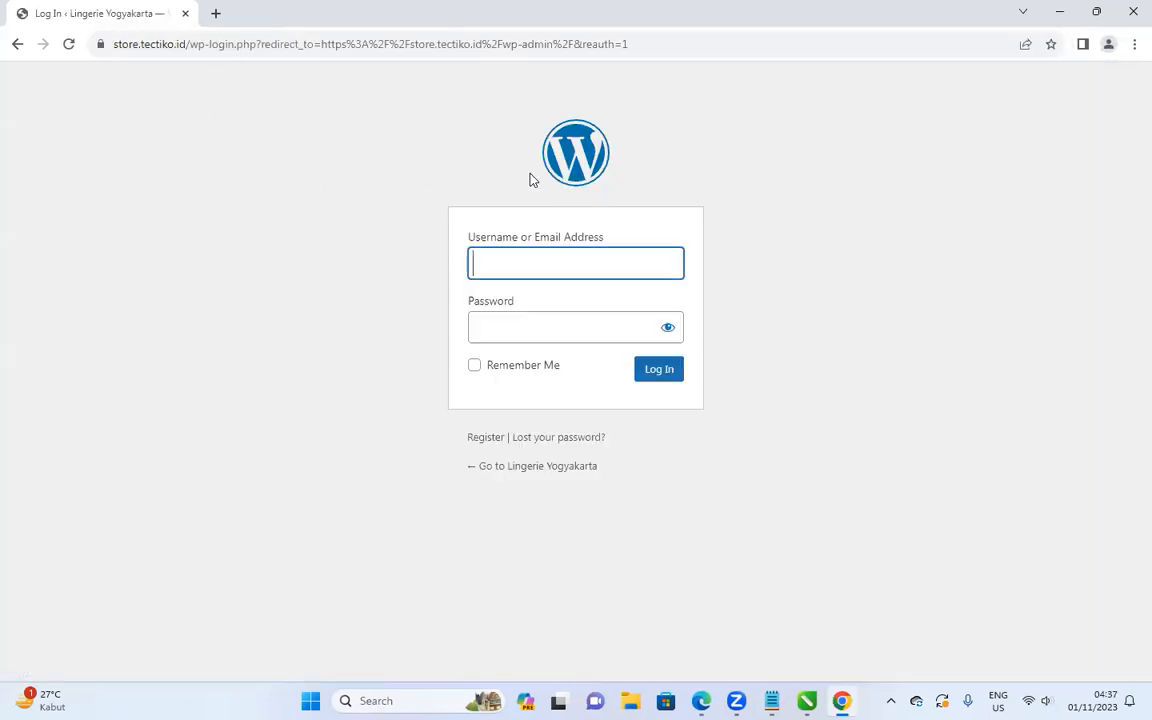
left_click(1130, 8)
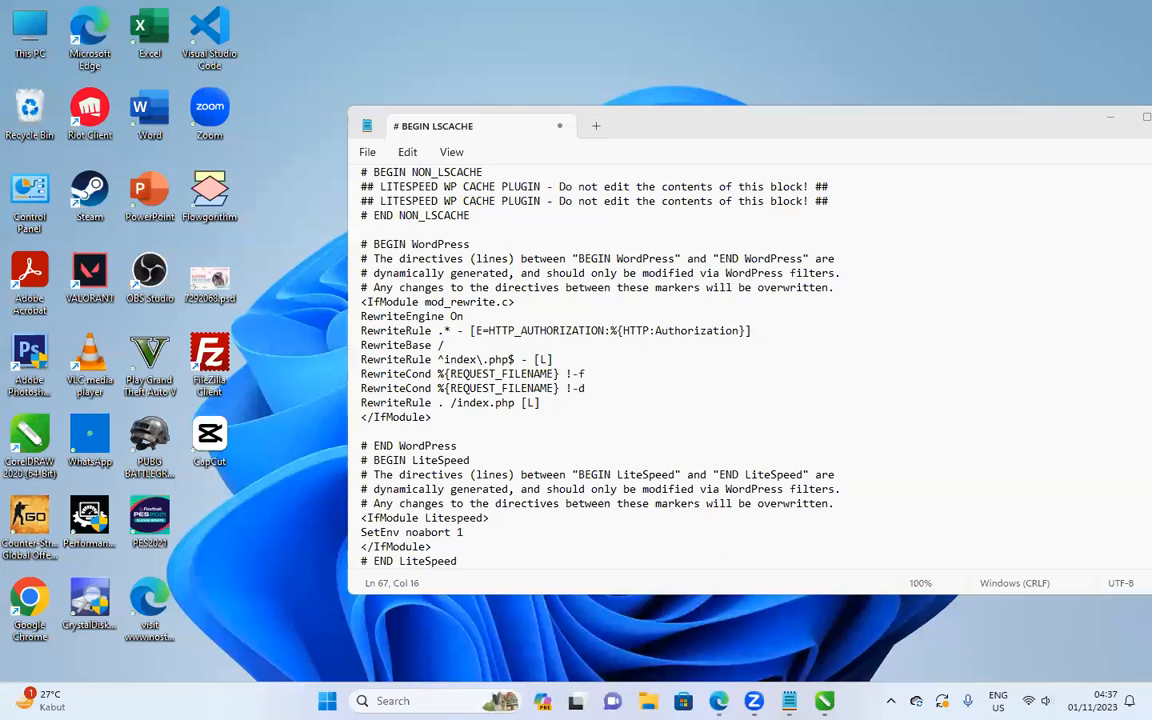
Close the old editor tab, reopen the empty .htaccess in the cPanel editor, and start a new tab.
left_click(719, 700)
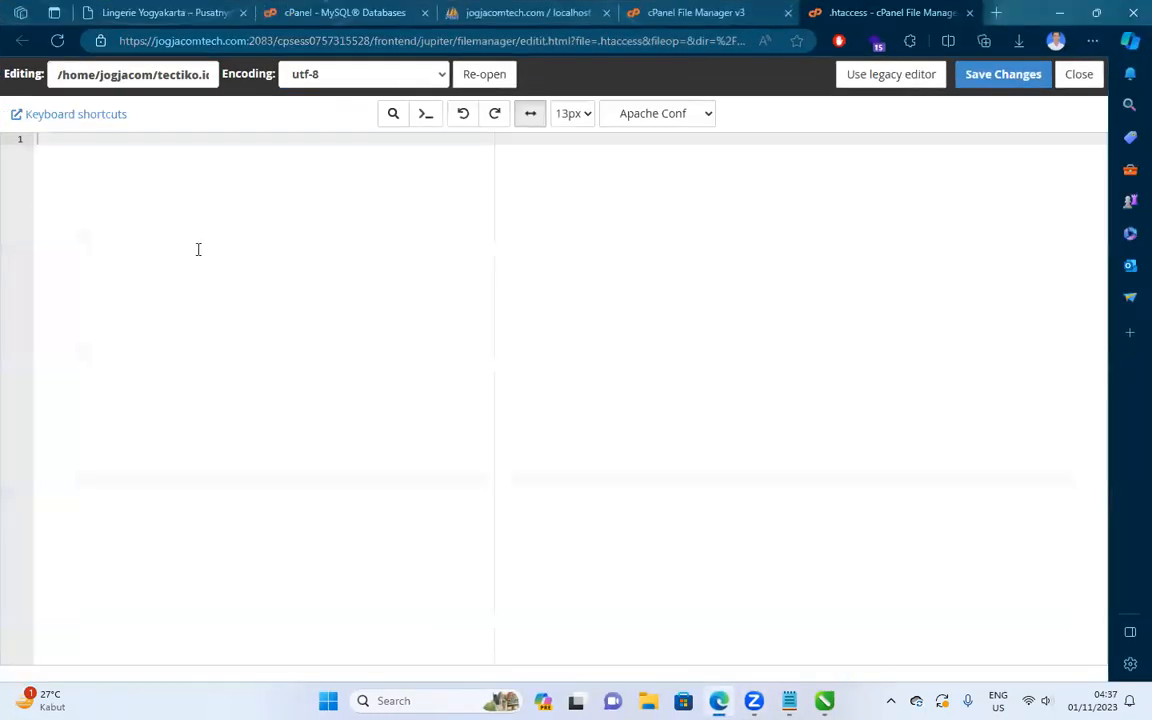
left_click(970, 13)
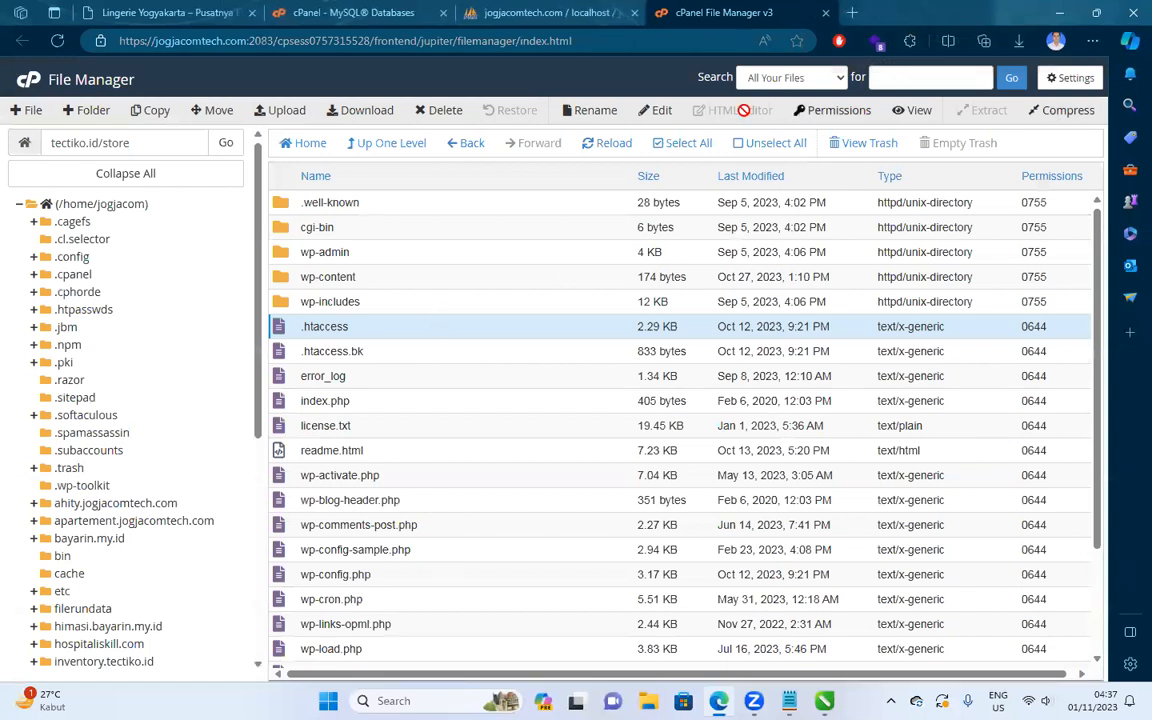
left_click(666, 111)
left_click(694, 489)
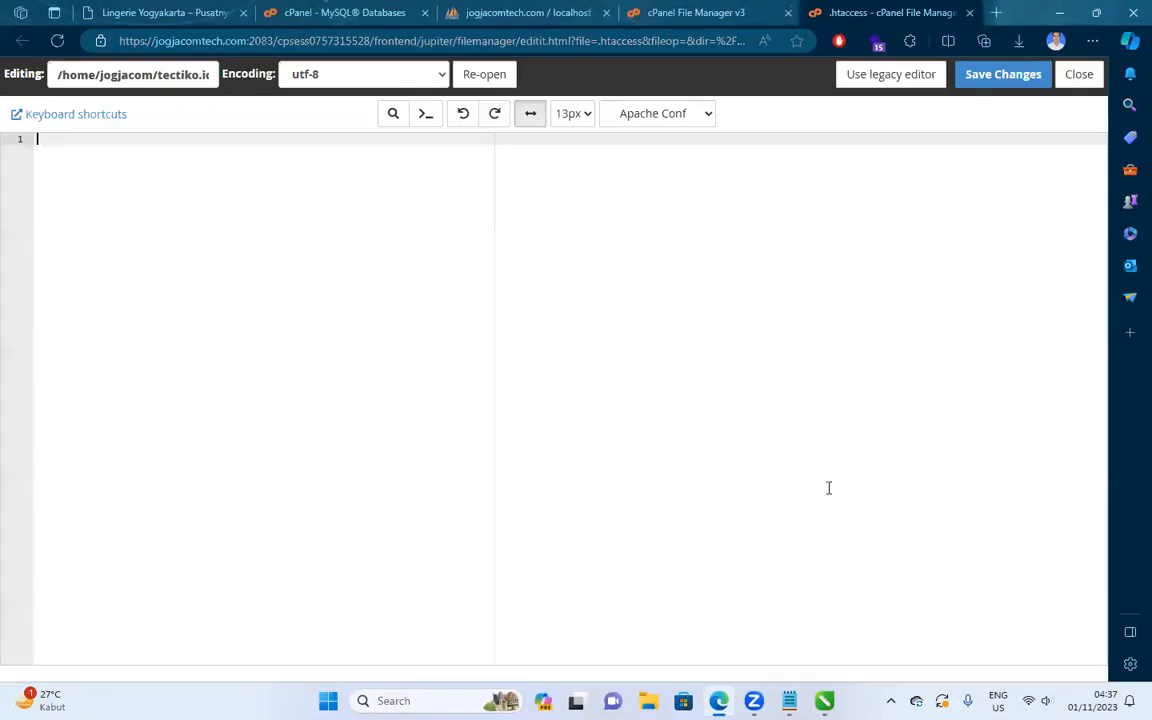
left_click(993, 12)
Search for 'htacces kakandazyan' and open the 'Apa itu htaccess?' result.
type("g")
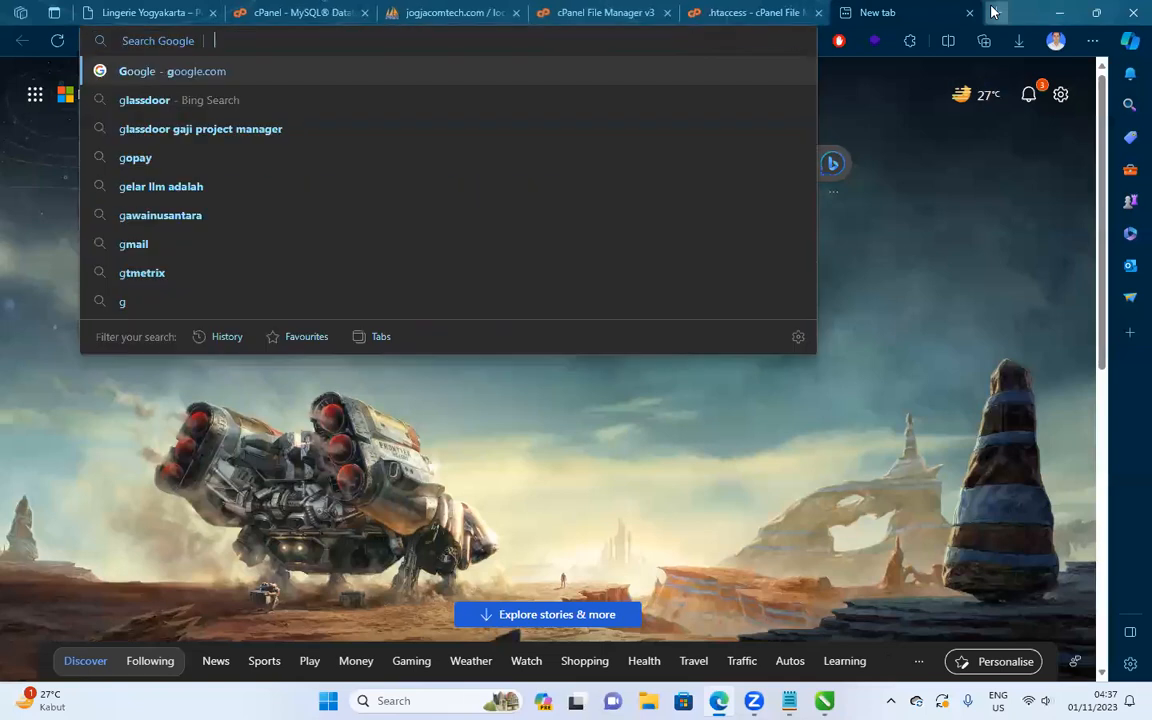
type("htacc")
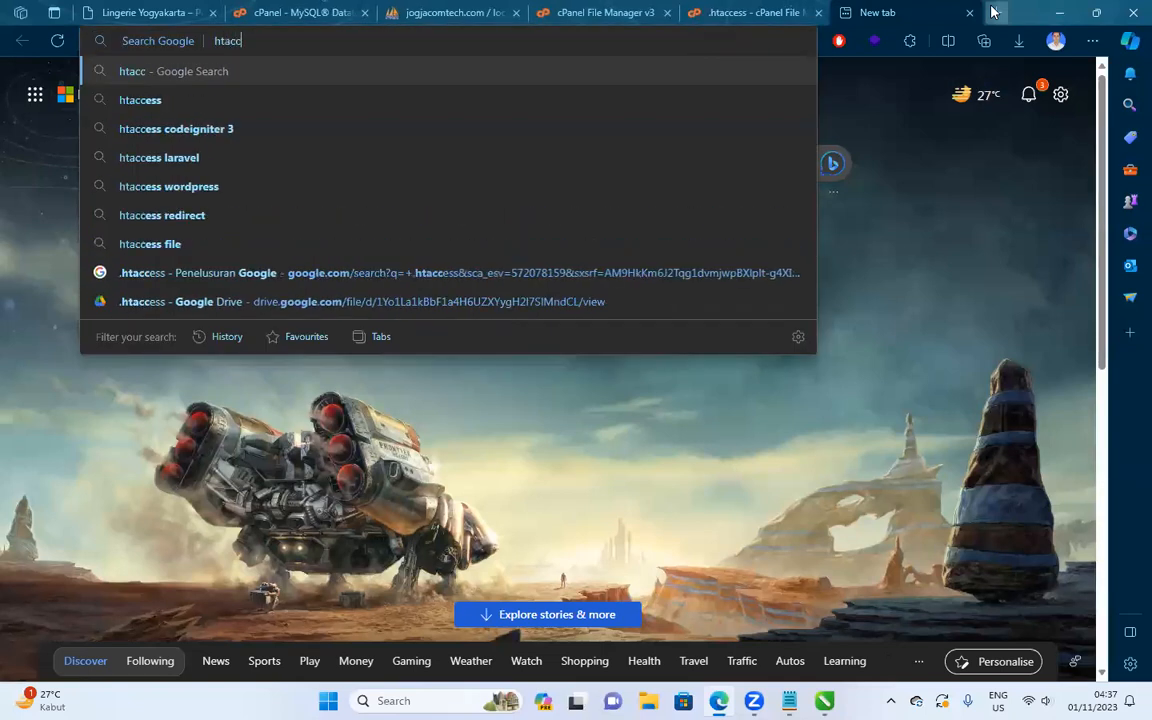
type("es kakandazyan")
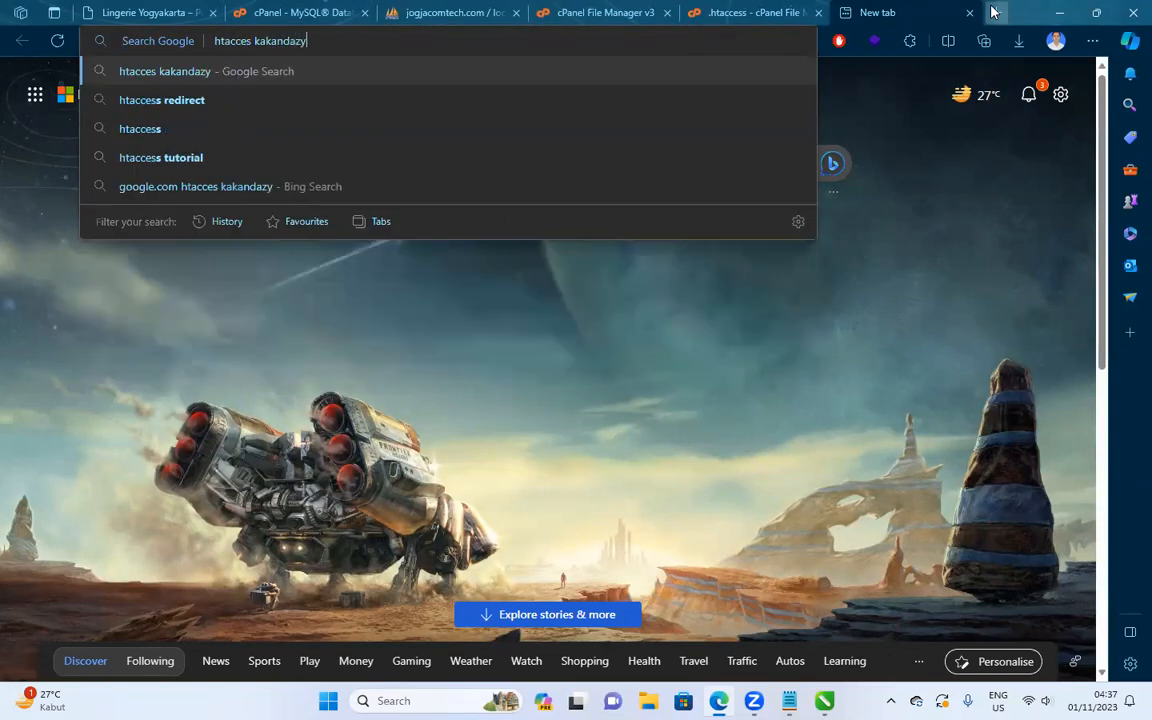
key("Return")
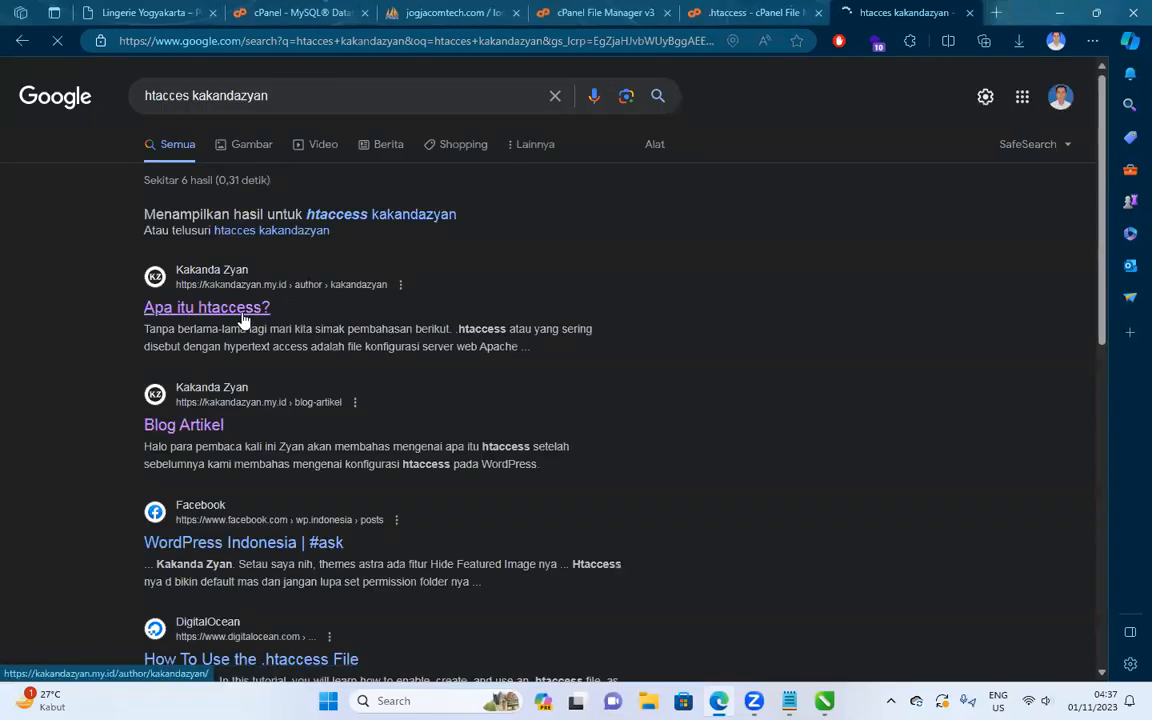
left_click(222, 303)
scroll(373, 309, "down", 6)
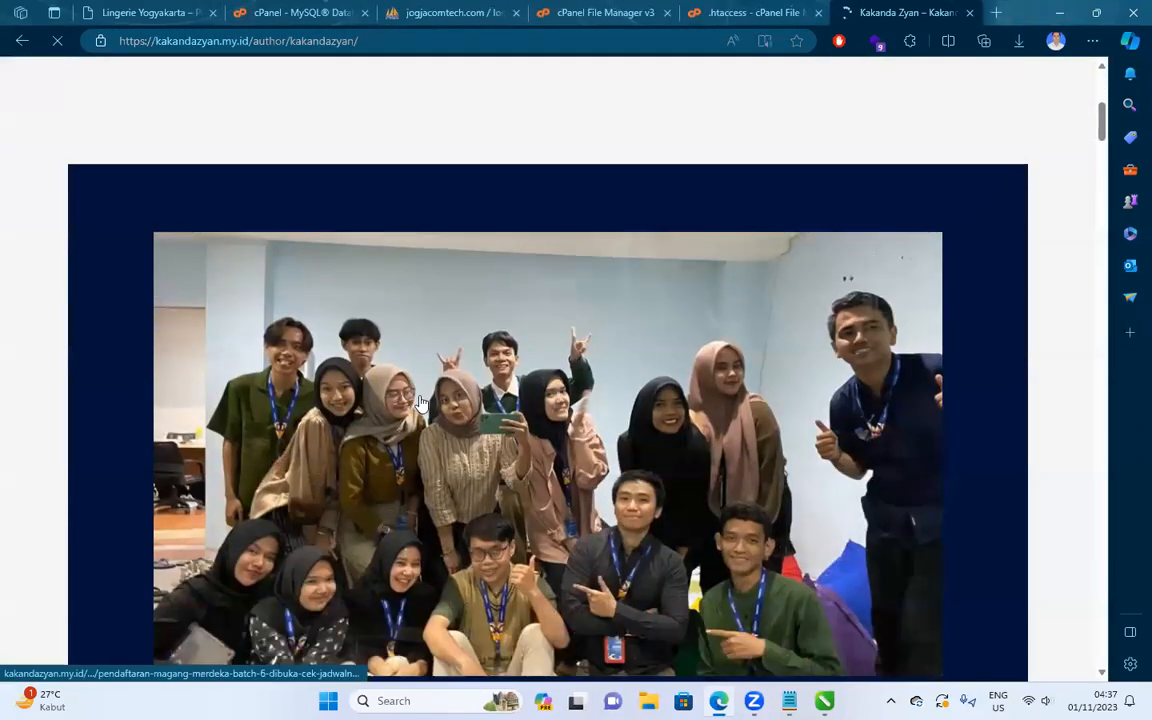
scroll(418, 387, "down", 12)
scroll(424, 116, "up", 4)
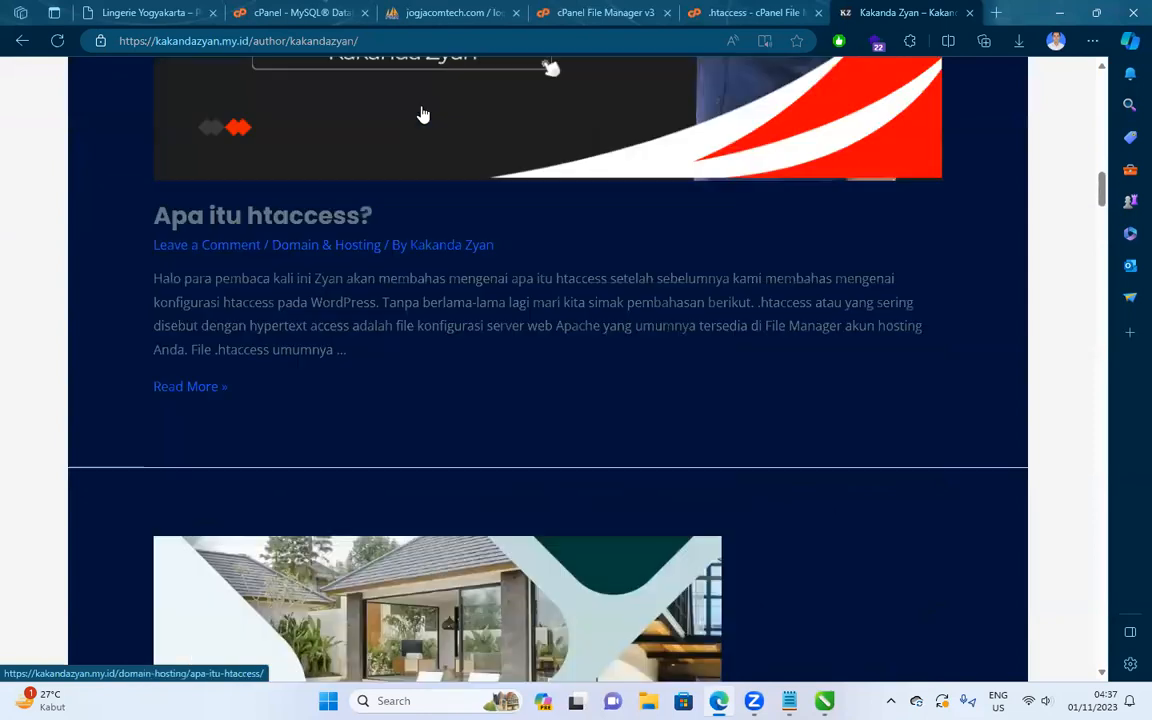
Select the default WordPress .htaccess code snippet in the 'Apa itu htaccess?' article.
left_click(514, 198)
left_click(674, 256)
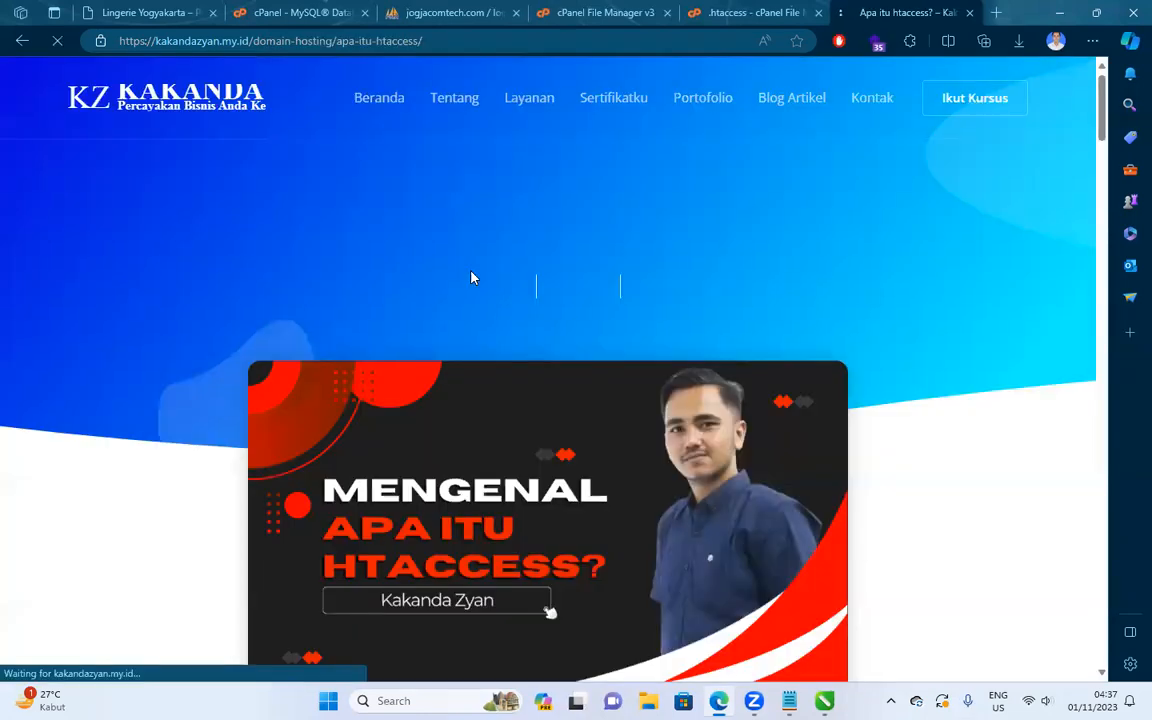
scroll(434, 260, "down", 10)
scroll(320, 229, "down", 10)
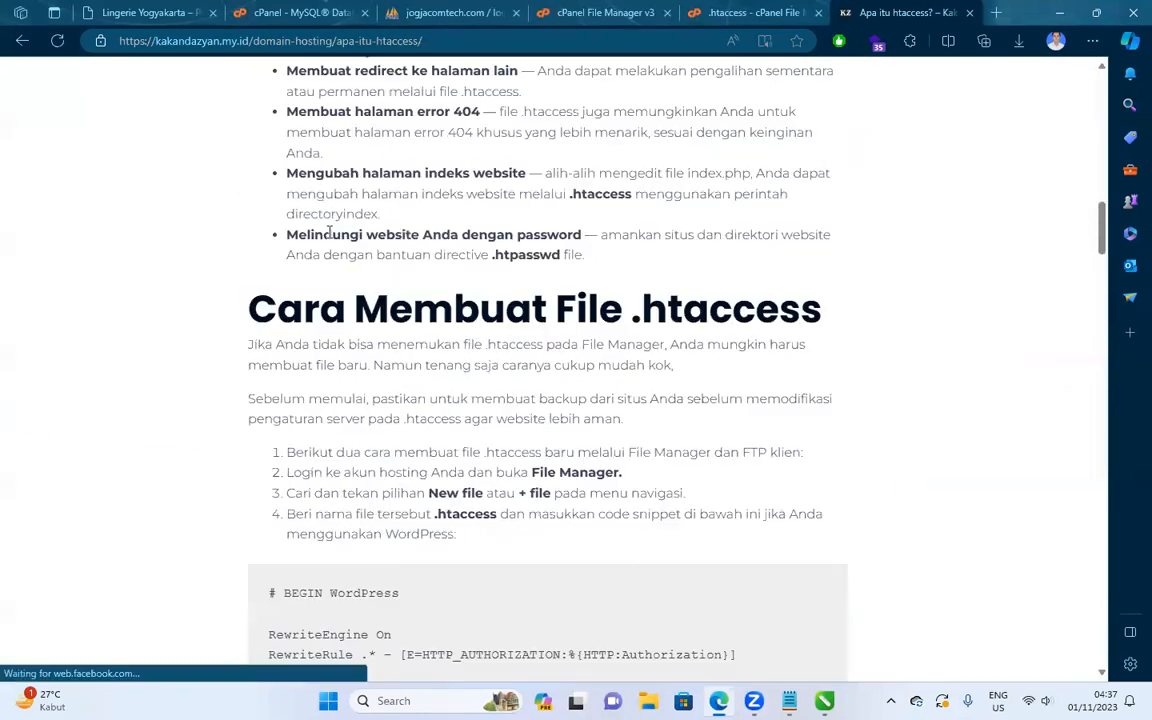
left_click_drag(268, 218, 384, 424)
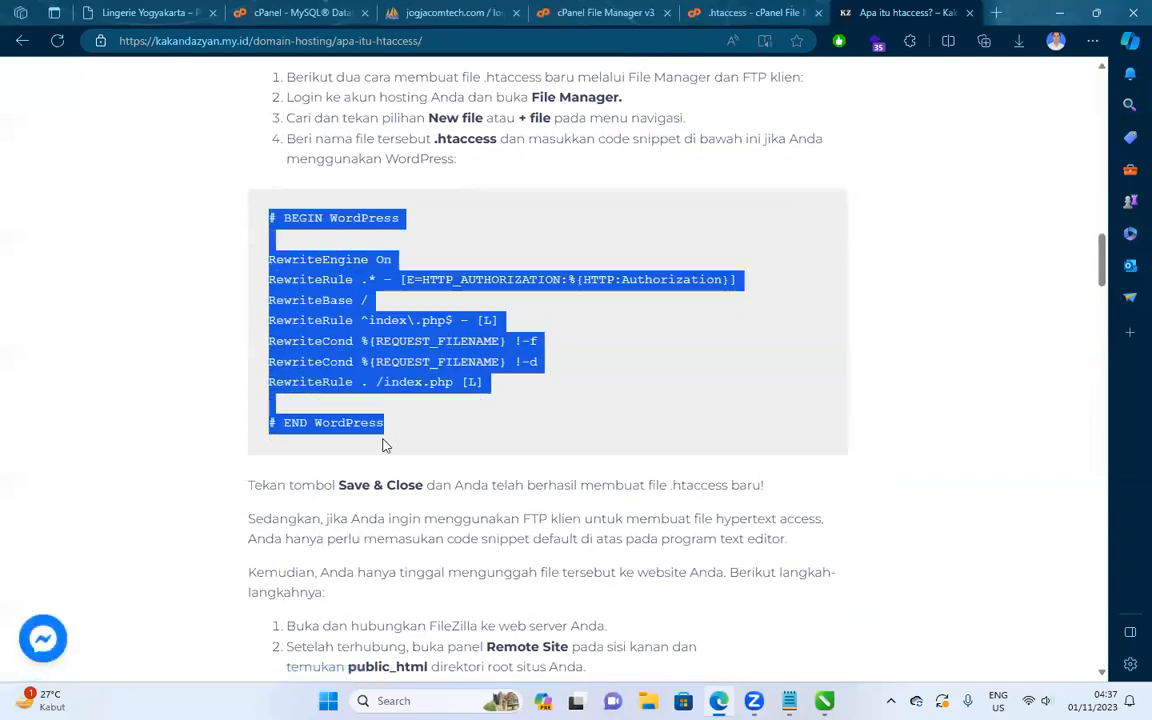
left_click(634, 8)
left_click(767, 8)
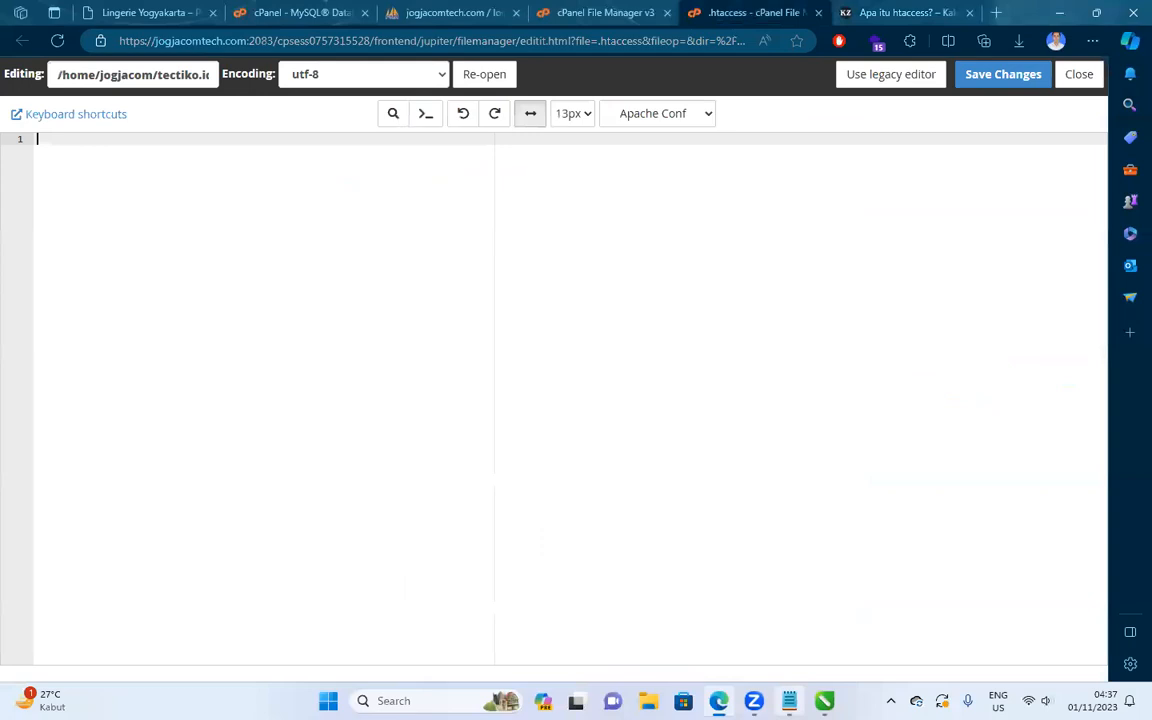
Move the original LiteSpeed and WordPress rules from Notepad into .htaccess and save it.
left_click(789, 701)
scroll(489, 340, "up", 8)
scroll(477, 279, "up", 5)
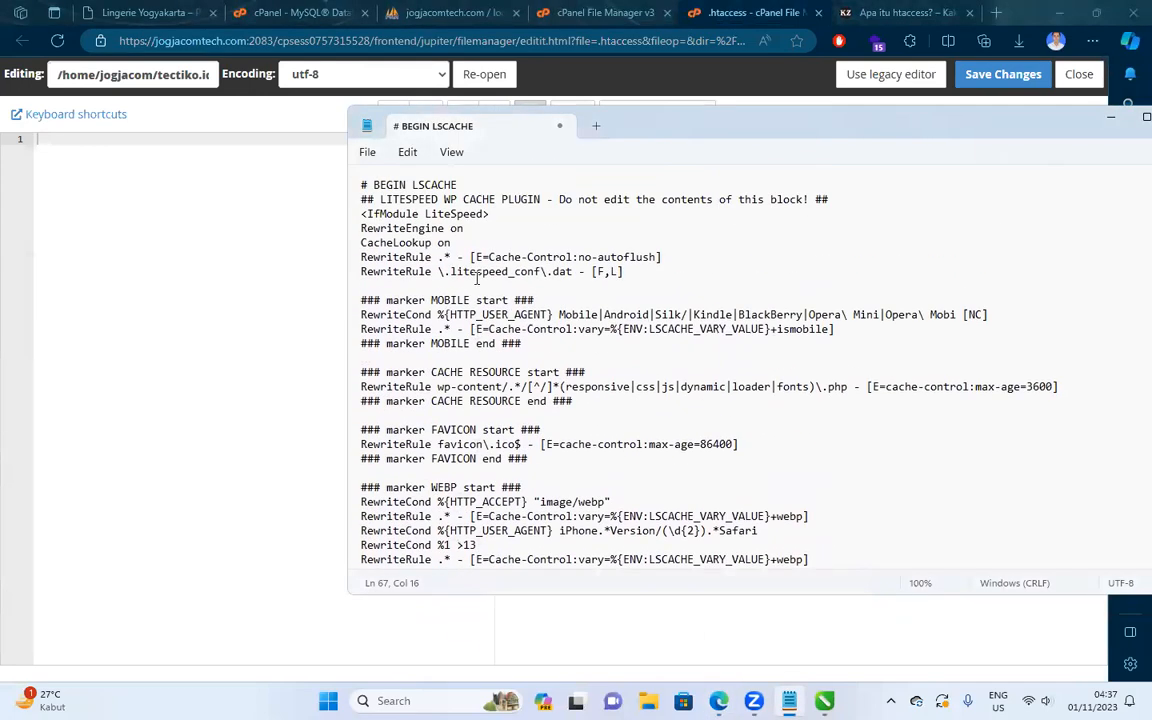
key("ctrl+a")
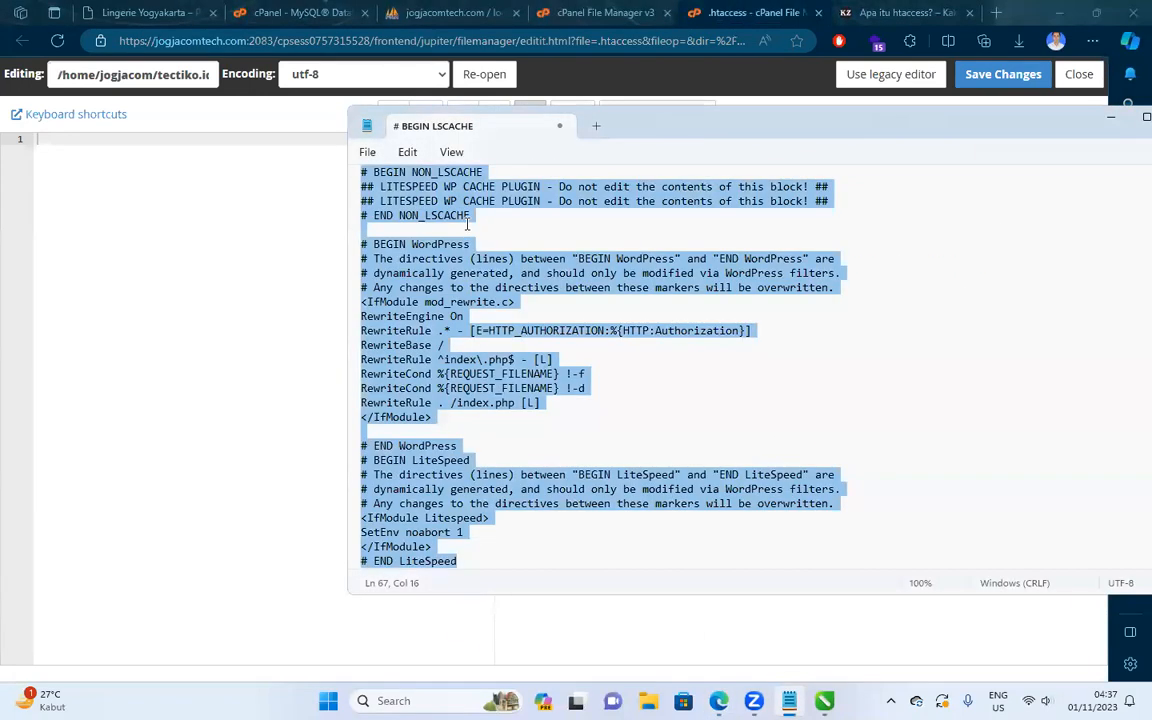
key("ctrl+x")
left_click_drag(1028, 123, 668, 169)
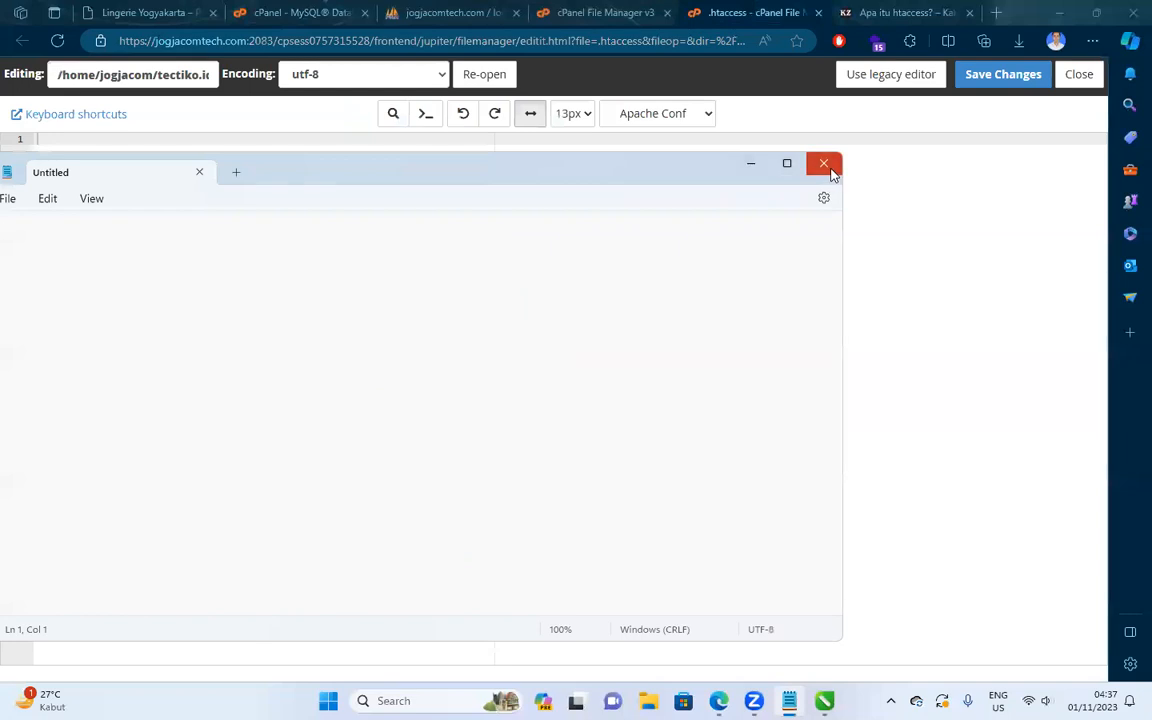
left_click(823, 164)
key("ctrl+v")
left_click(1003, 74)
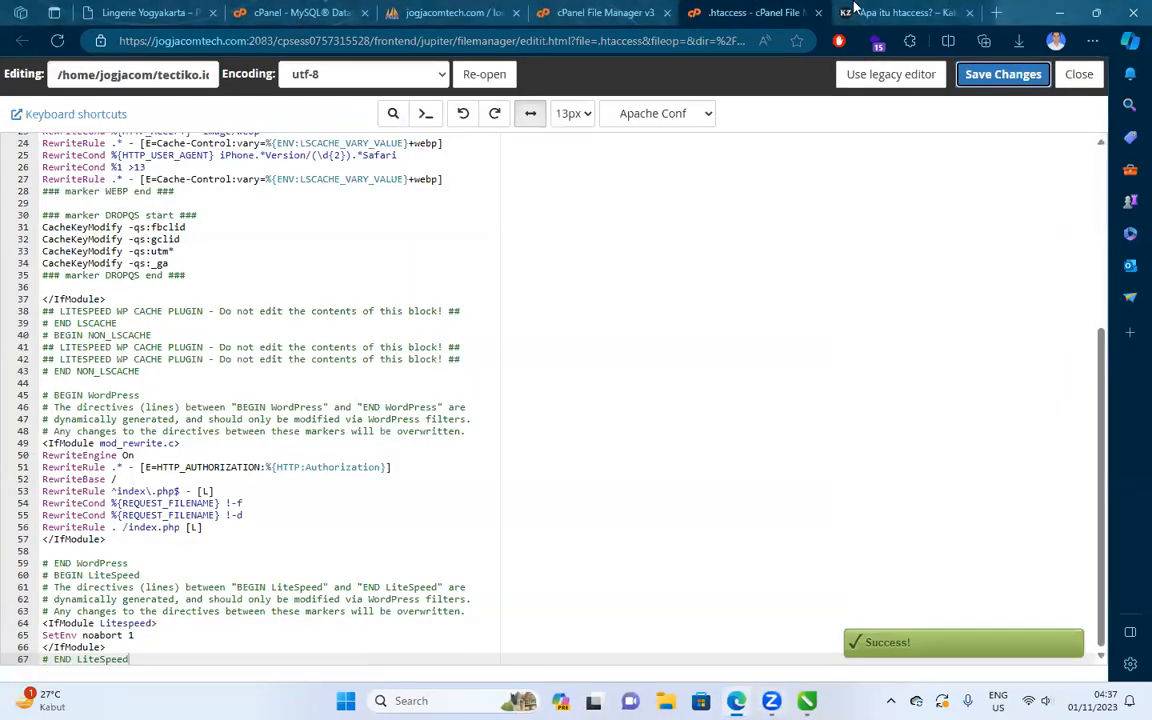
Load store.tectiko.id from the clipboard history in the article's tab.
key("ctrl+Tab")
left_click(506, 35)
key("super+v")
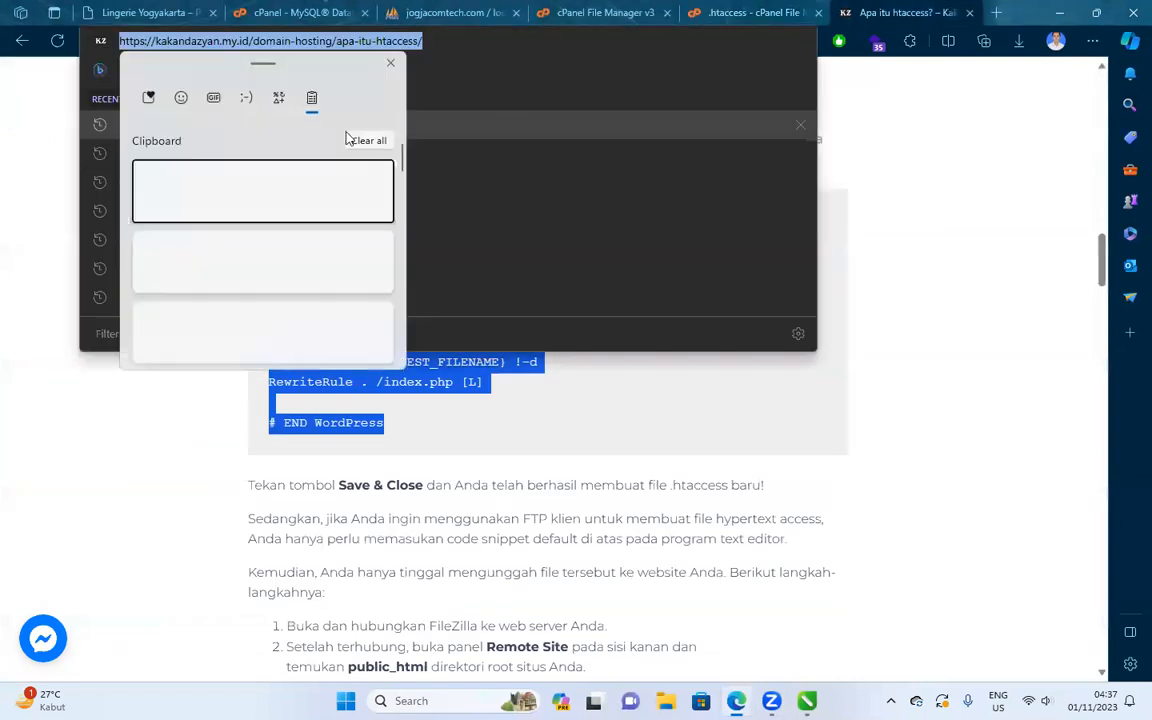
left_click(228, 320)
Load store.tectiko.id, then confirm it and its Shop page load in an InPrivate window.
key("Return")
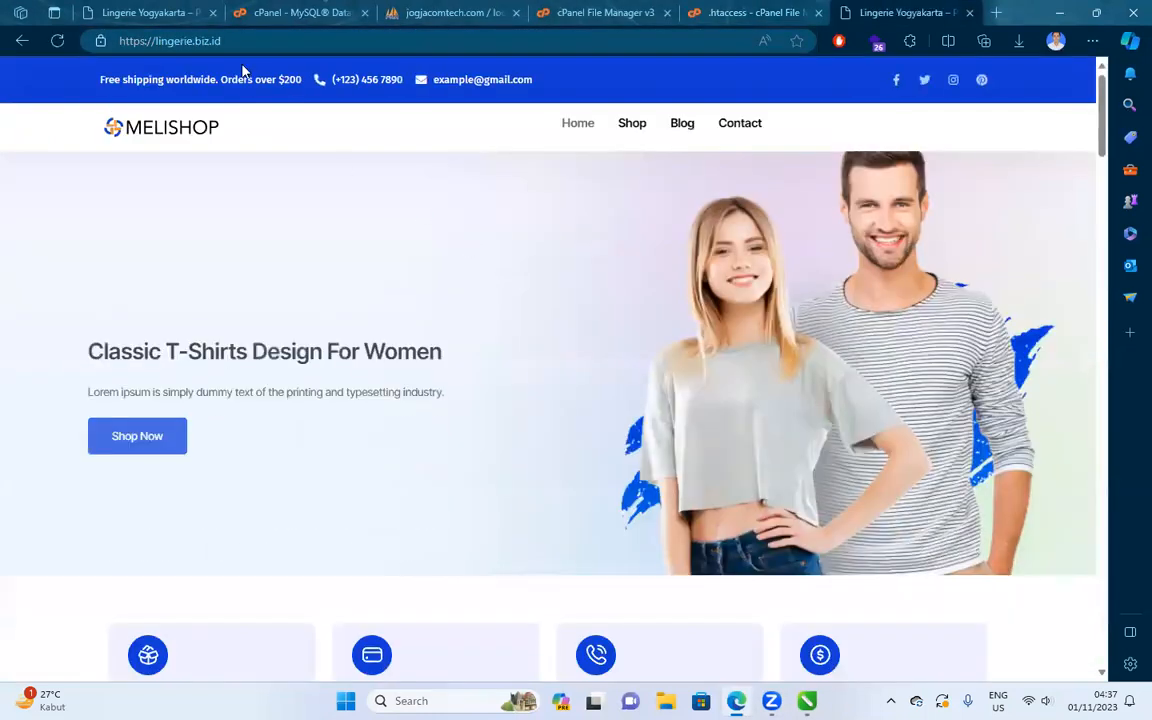
left_click(213, 39)
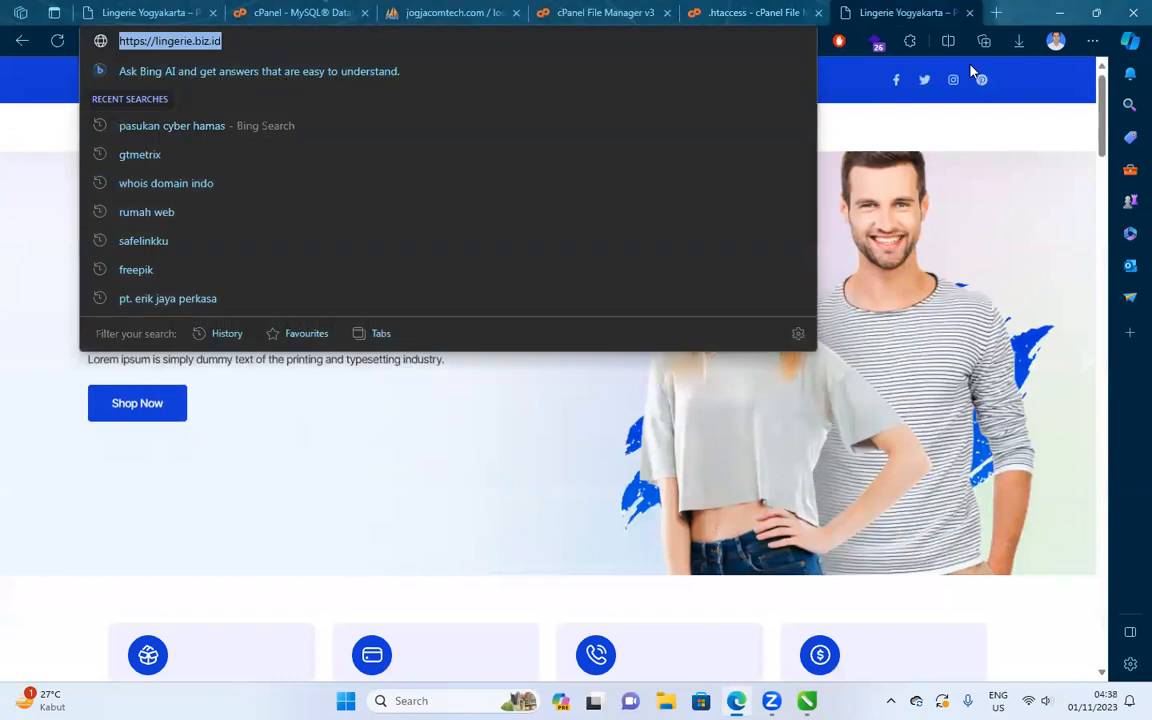
left_click(1088, 44)
left_click(900, 118)
key("super+v")
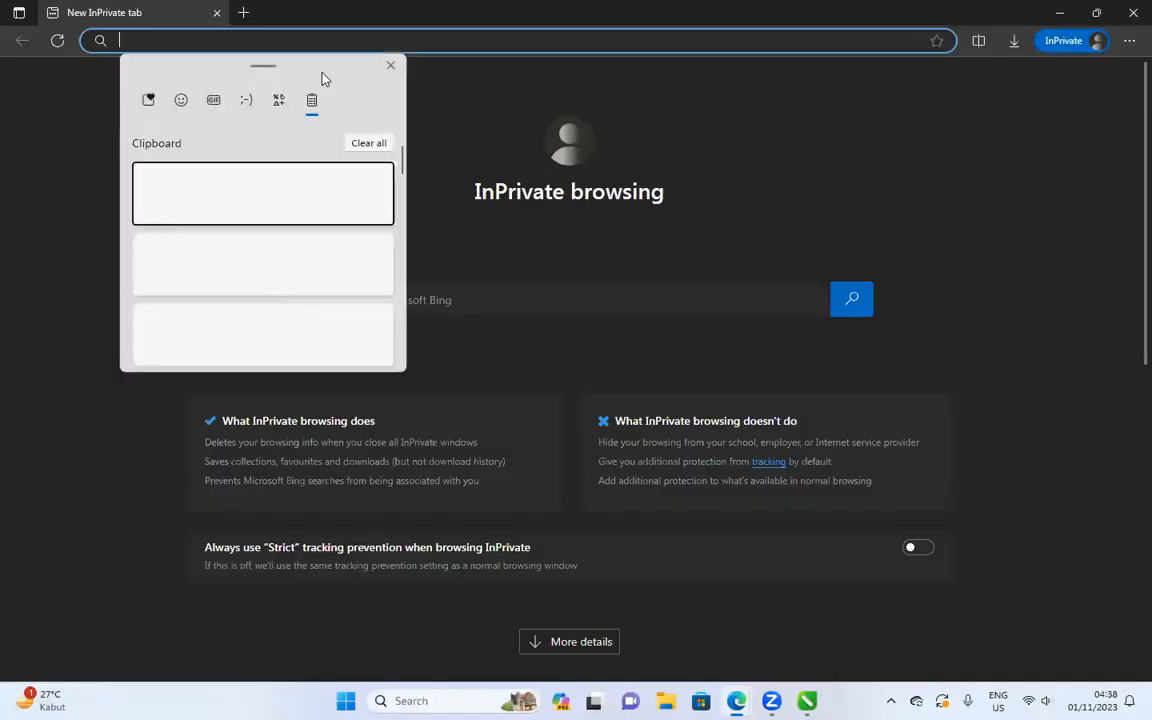
left_click(351, 269)
key("Return")
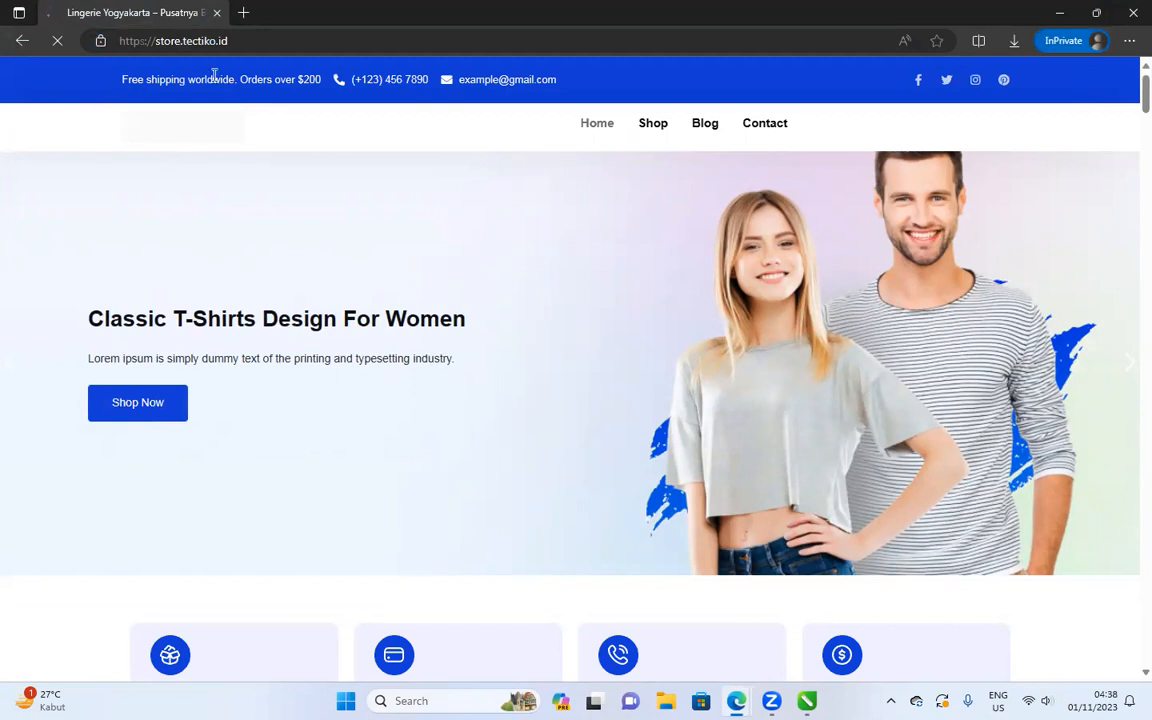
left_click(653, 124)
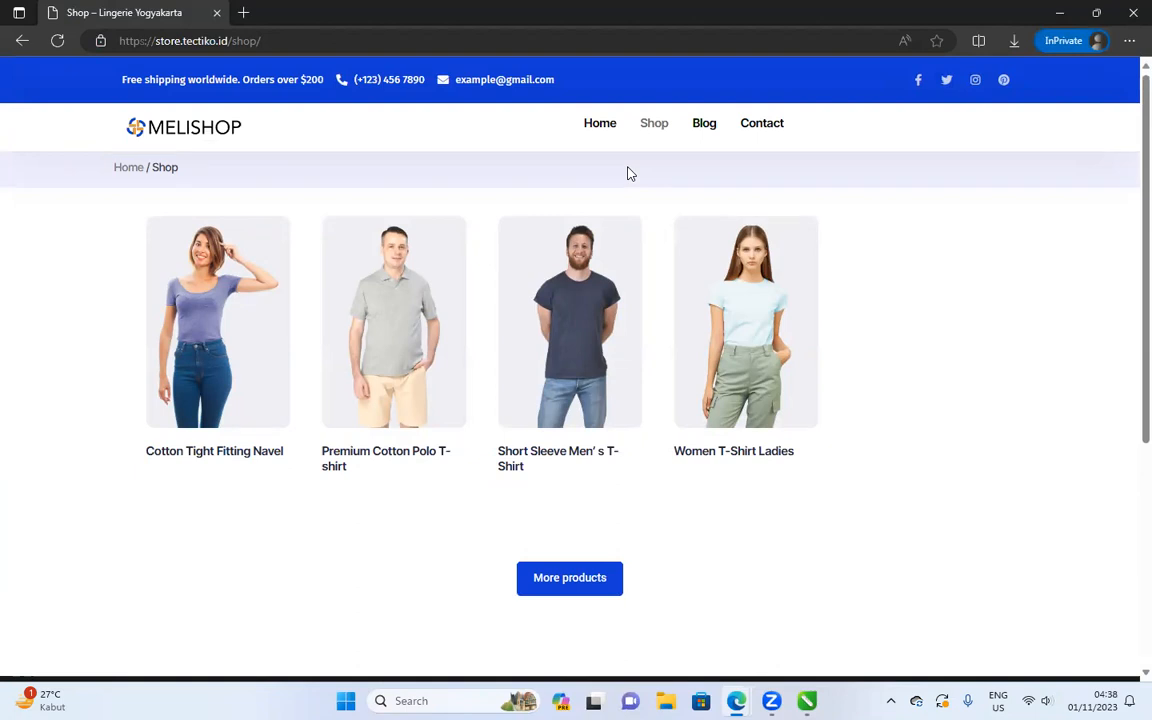
left_click(1059, 12)
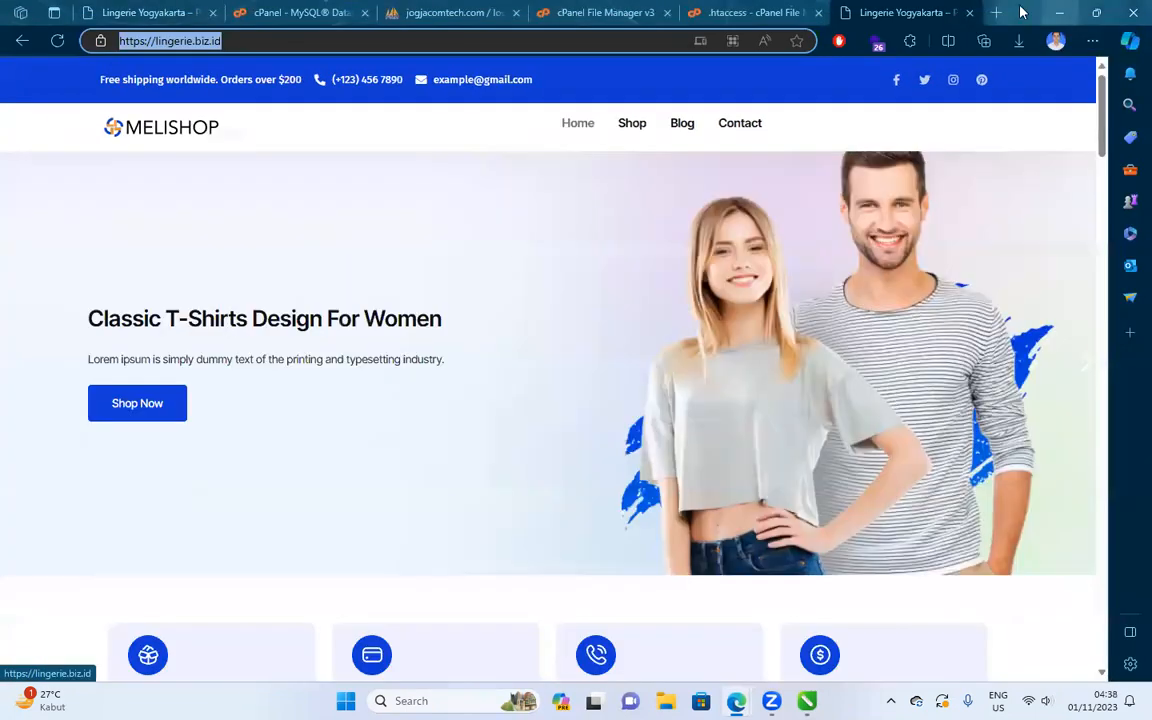
Duplicate all seven objects of the hosting slide onto a new Page 2.
left_click(806, 700)
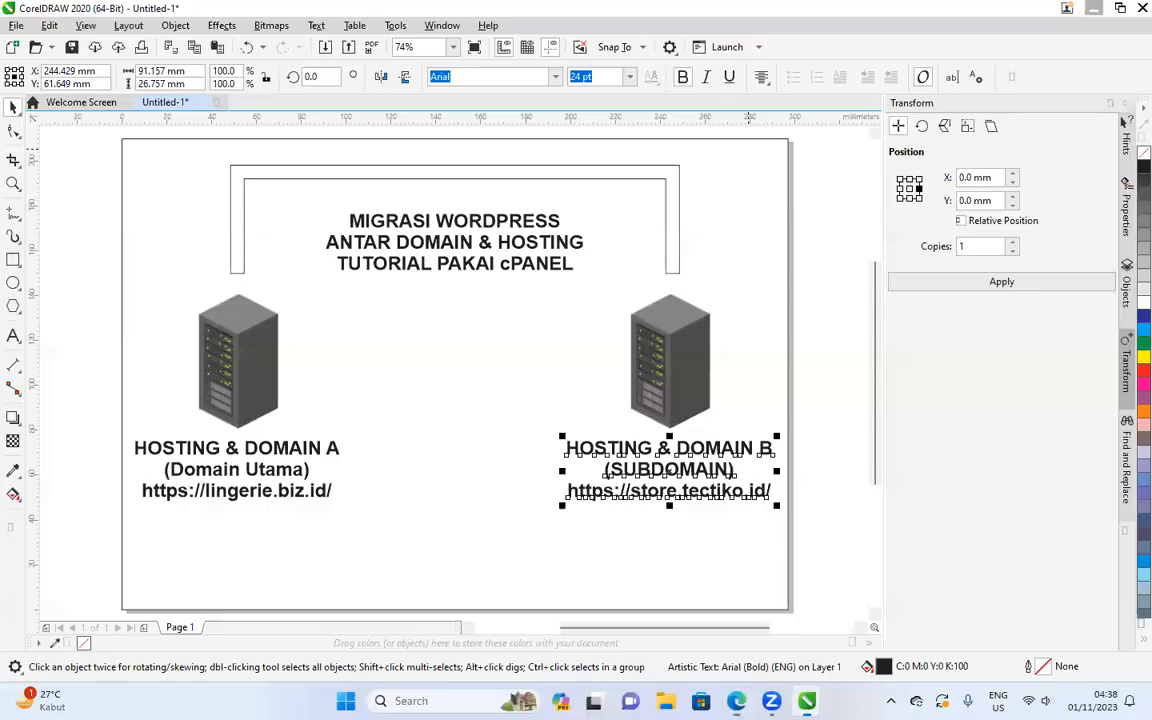
left_click(581, 360)
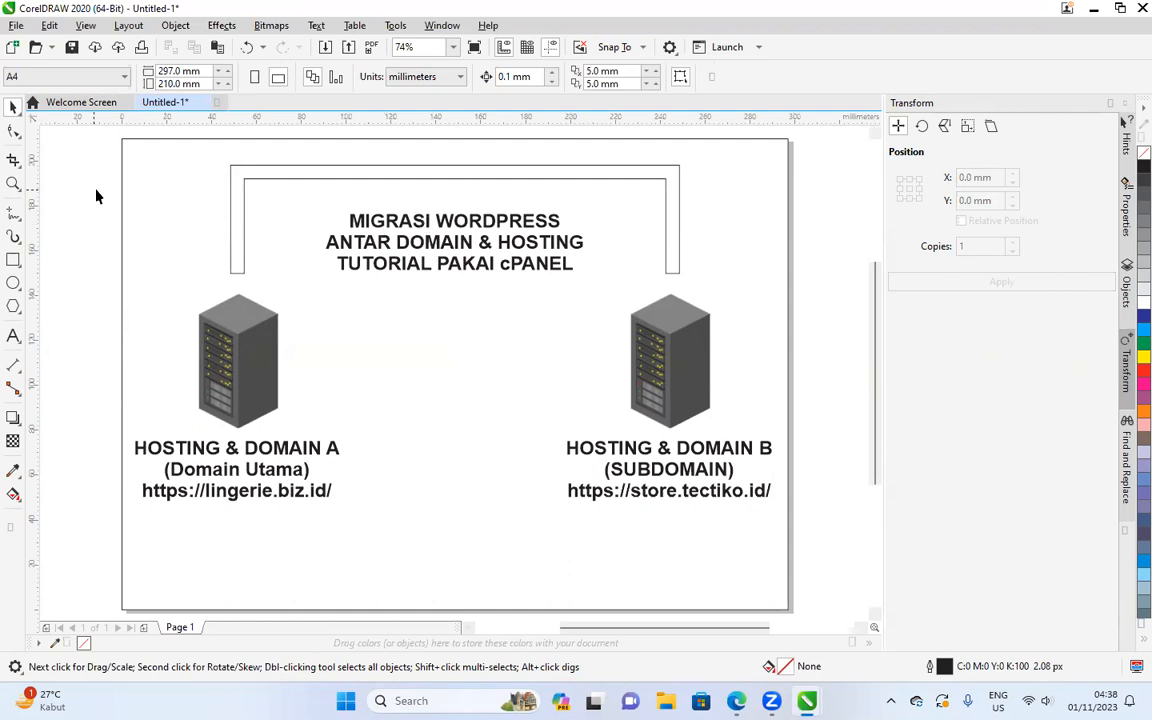
key("ctrl+a")
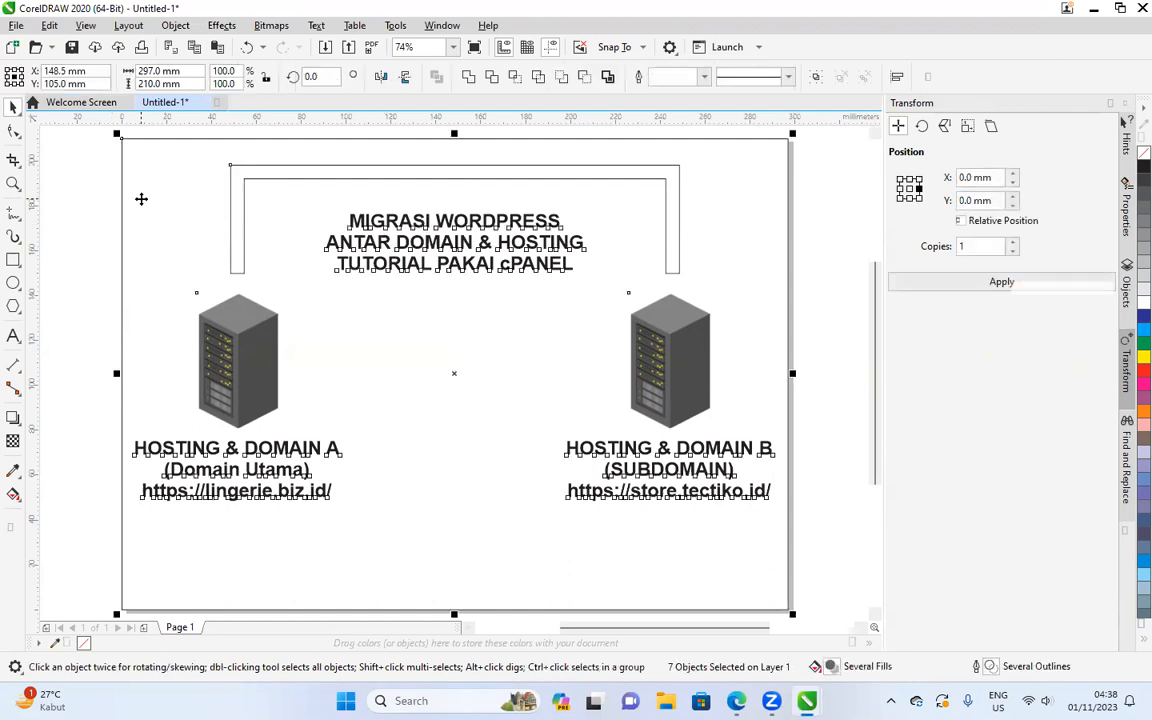
left_click(143, 628)
key("ctrl+v")
left_click(451, 285)
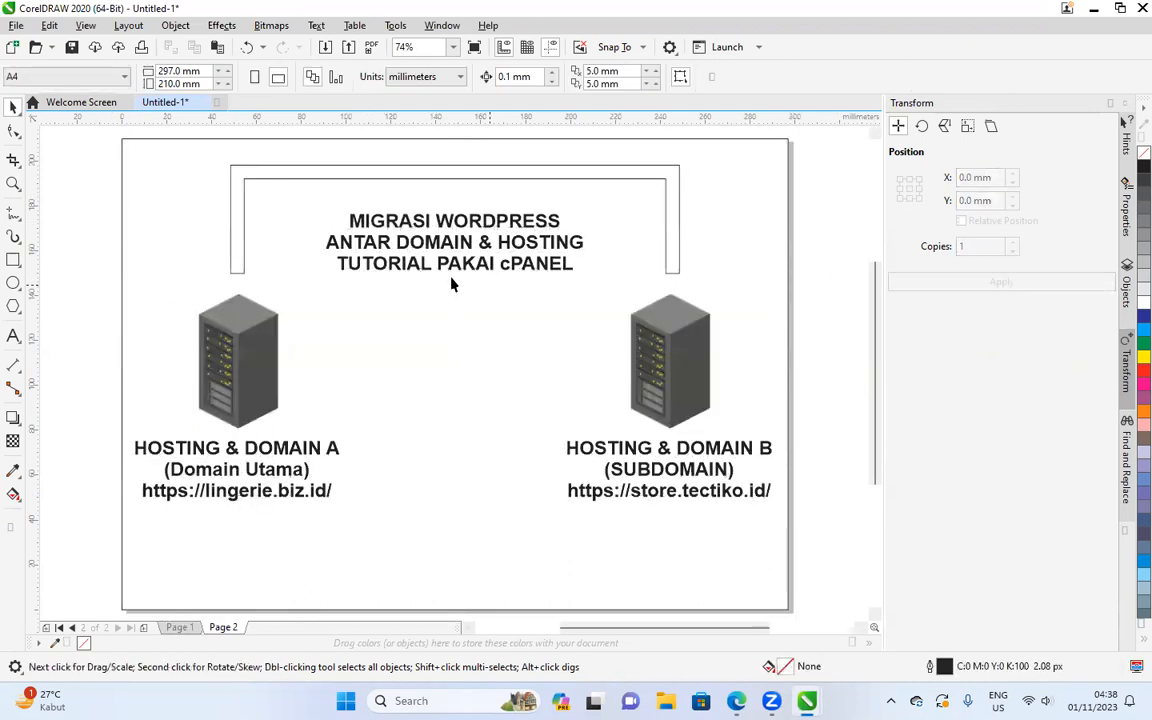
Change the title's second line to 'DARI DOMAIN KE SUBDOMAIN' and add a 'SESAMA HOSTING' line.
double_click(437, 246)
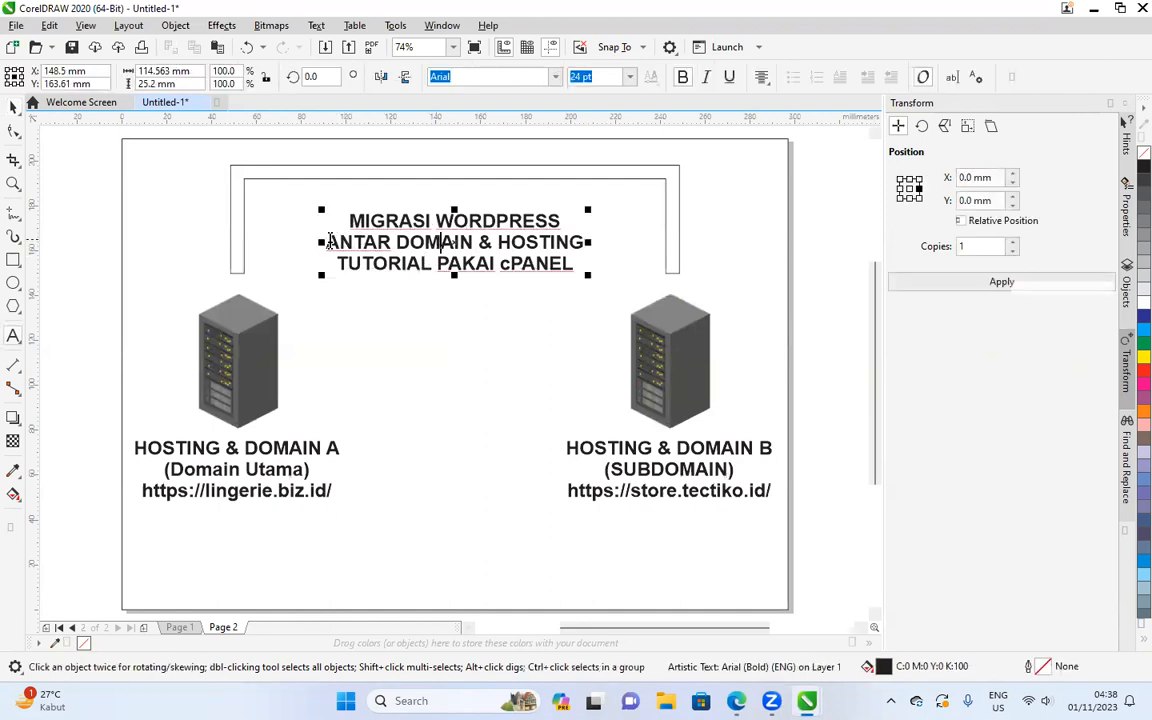
left_click_drag(329, 242, 588, 240)
type("D")
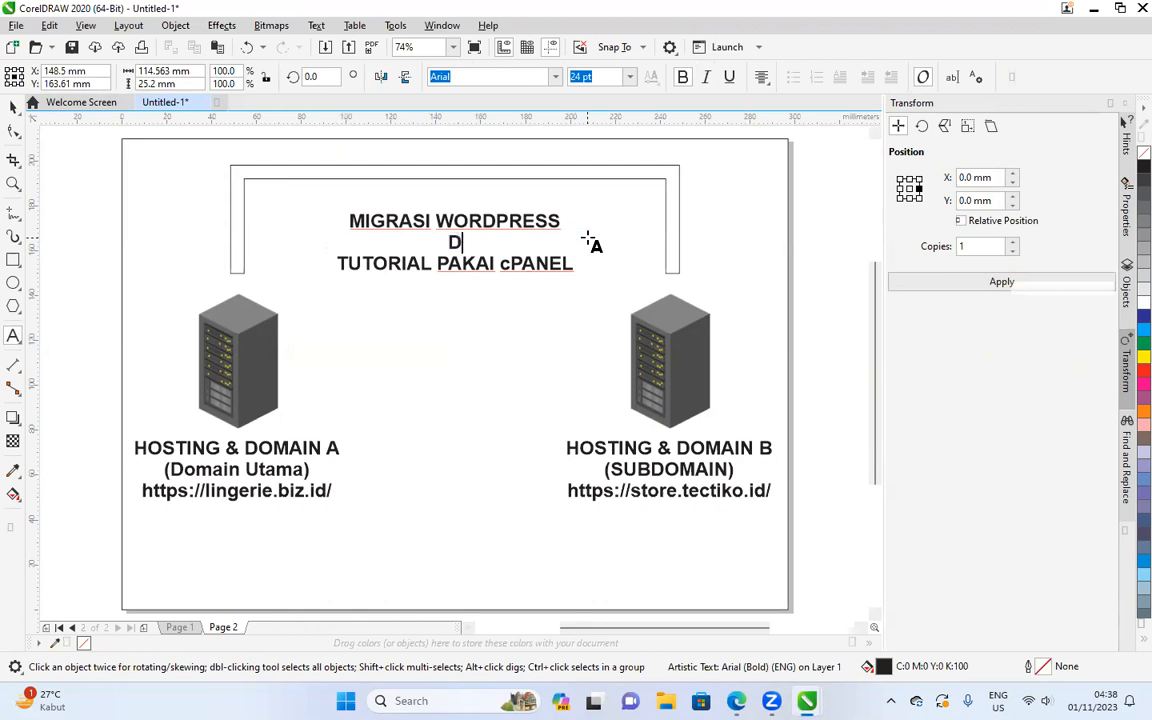
type("arRI DOMAIN KE SU")
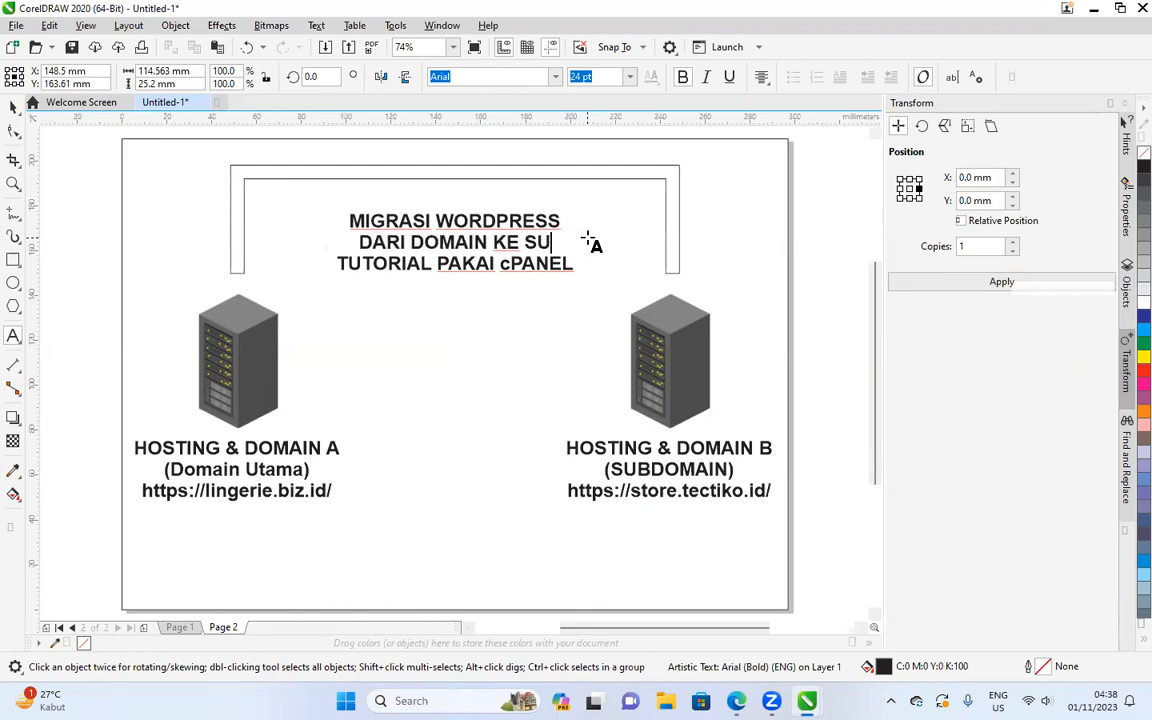
type("BDOMAIN ANTAR")
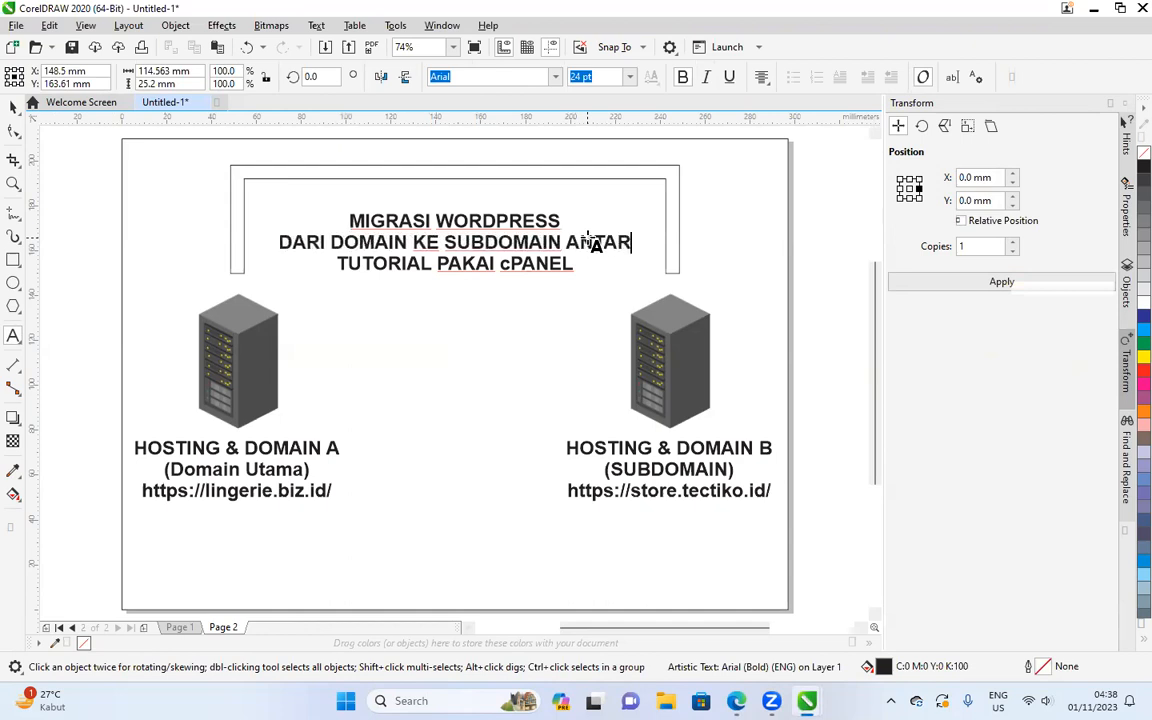
key("BackSpace")
key("BackSpace")
key("BackSpace")
key("BackSpace")
key("BackSpace")
key("BackSpace")
key("Return")
type("SESAMA HOS")
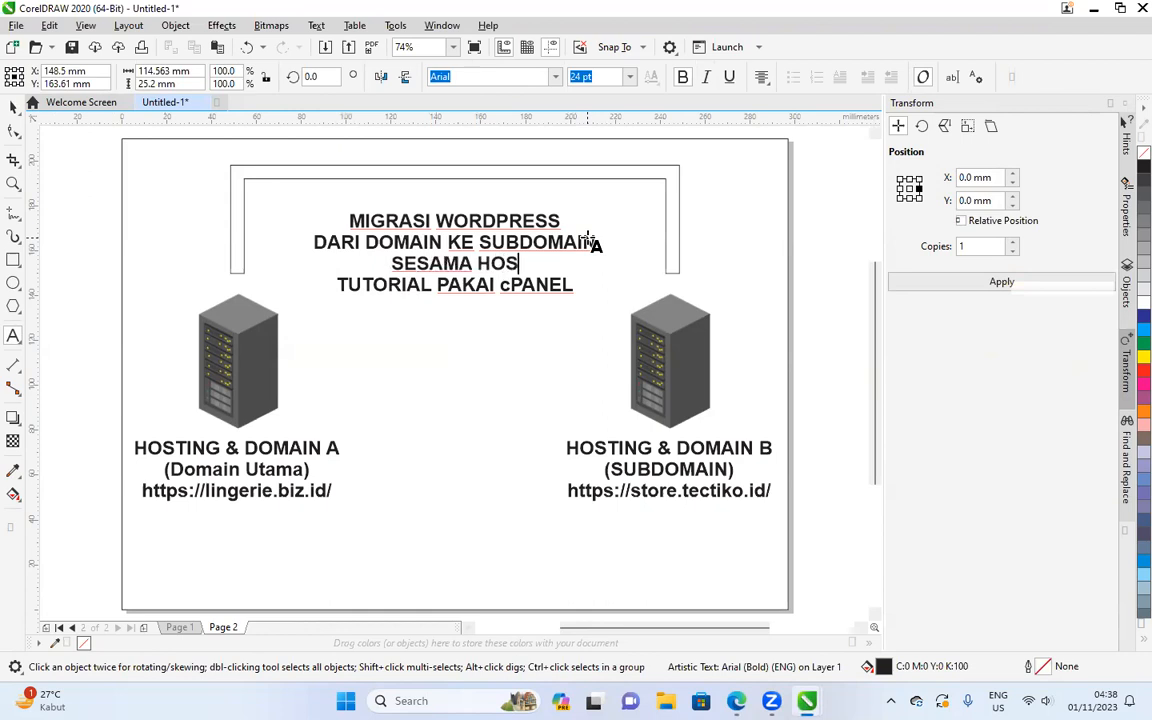
type("TING")
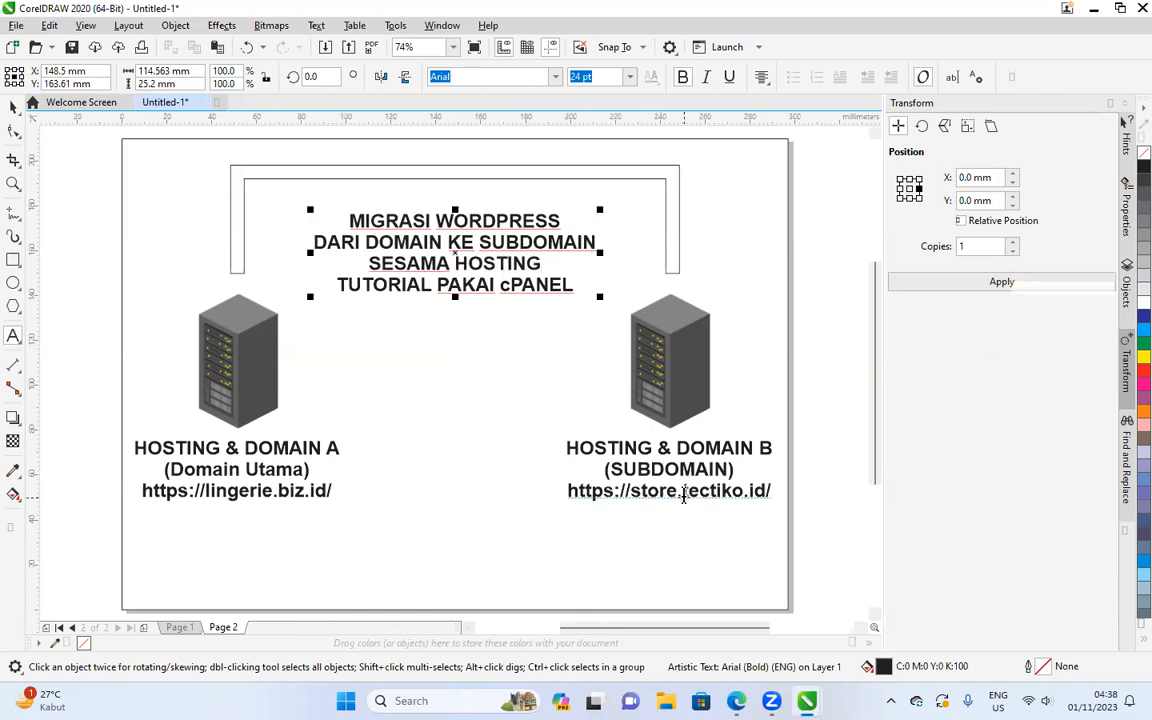
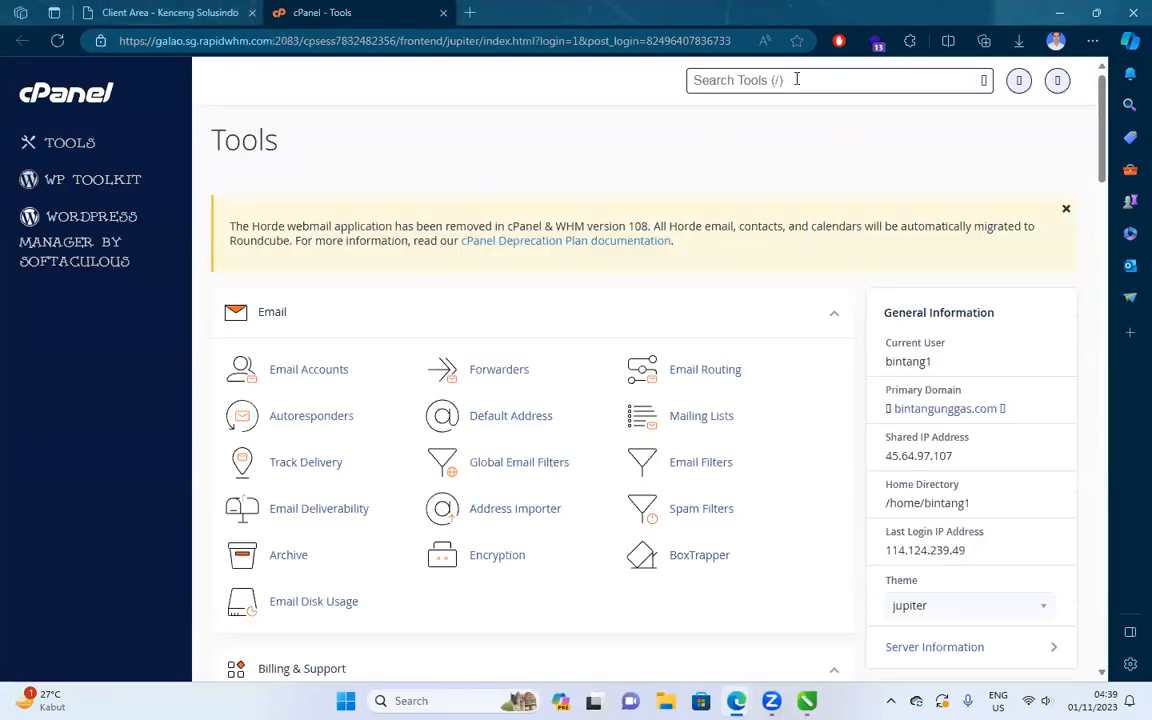
Select the old 'linger' text in cPanel's tool search box so it can be replaced.
left_click(740, 79)
type("linger")
key("ctrl+a")
Filter tools by 'domain', open Create A New Domain in Domains, then bring up the CorelDRAW diagram.
type("domain")
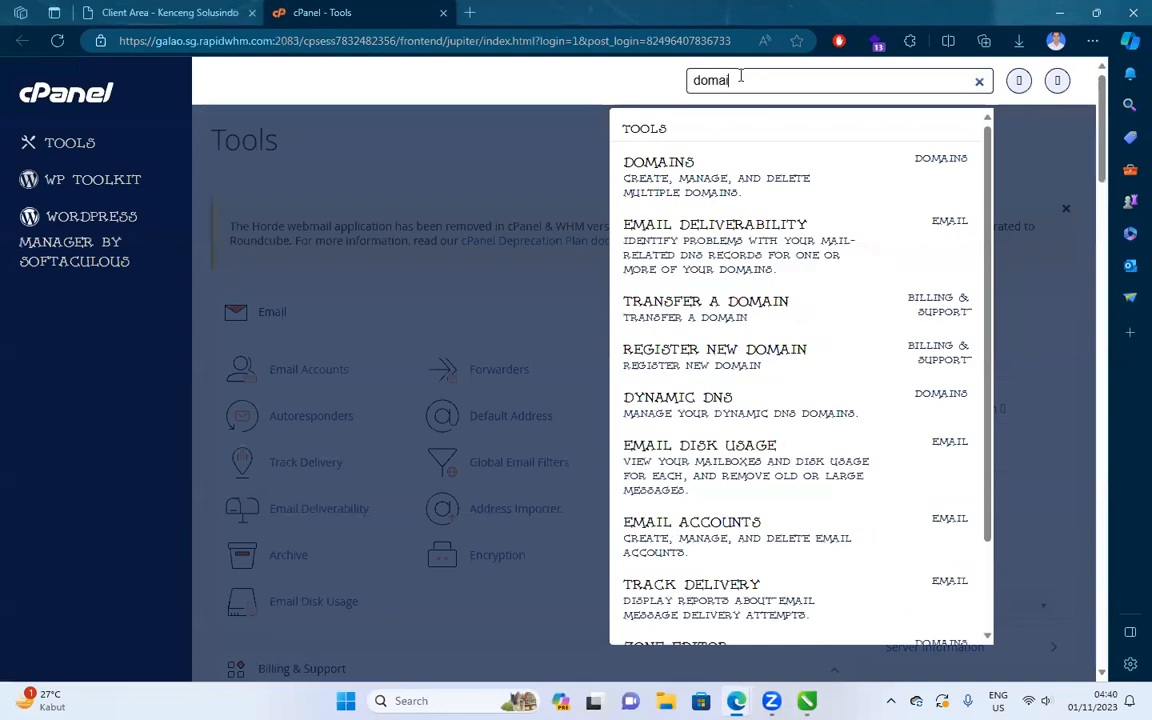
left_click(686, 176)
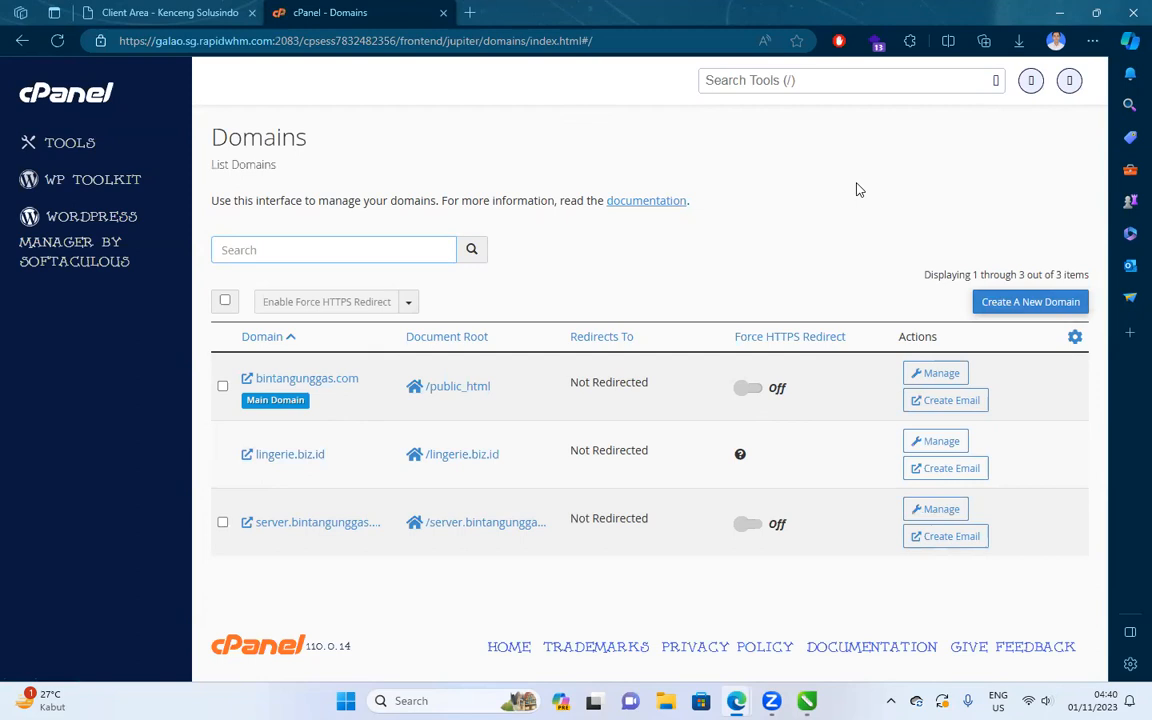
left_click(1016, 302)
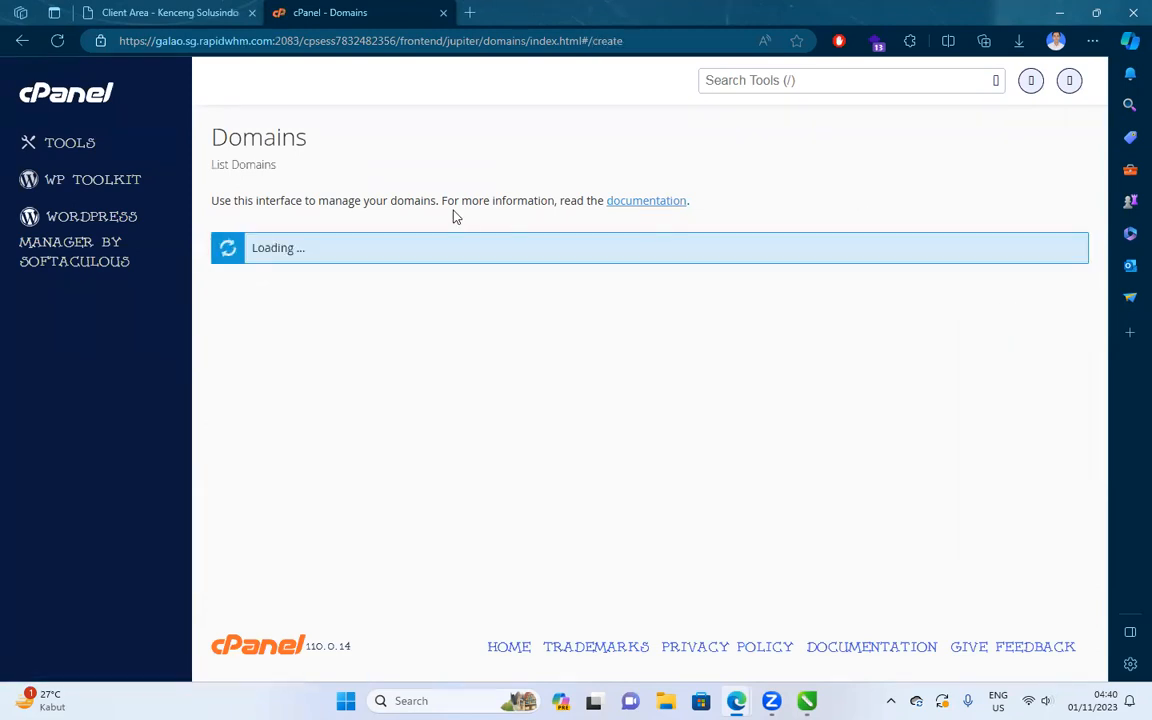
left_click(312, 327)
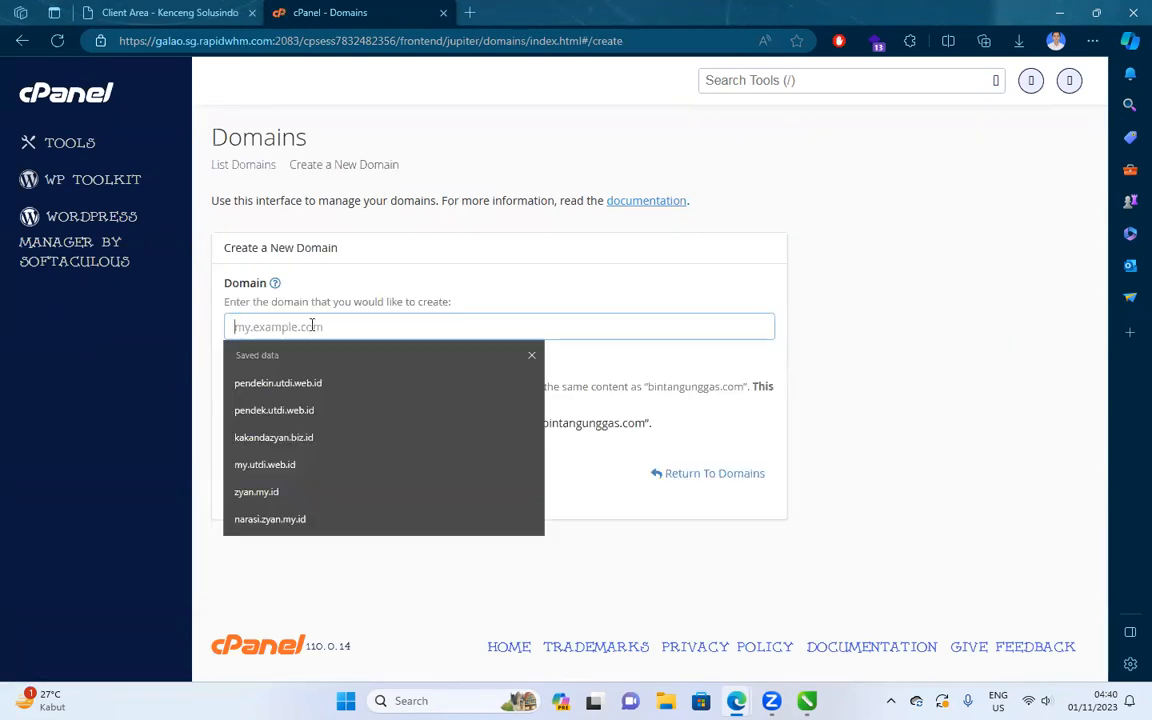
left_click(807, 701)
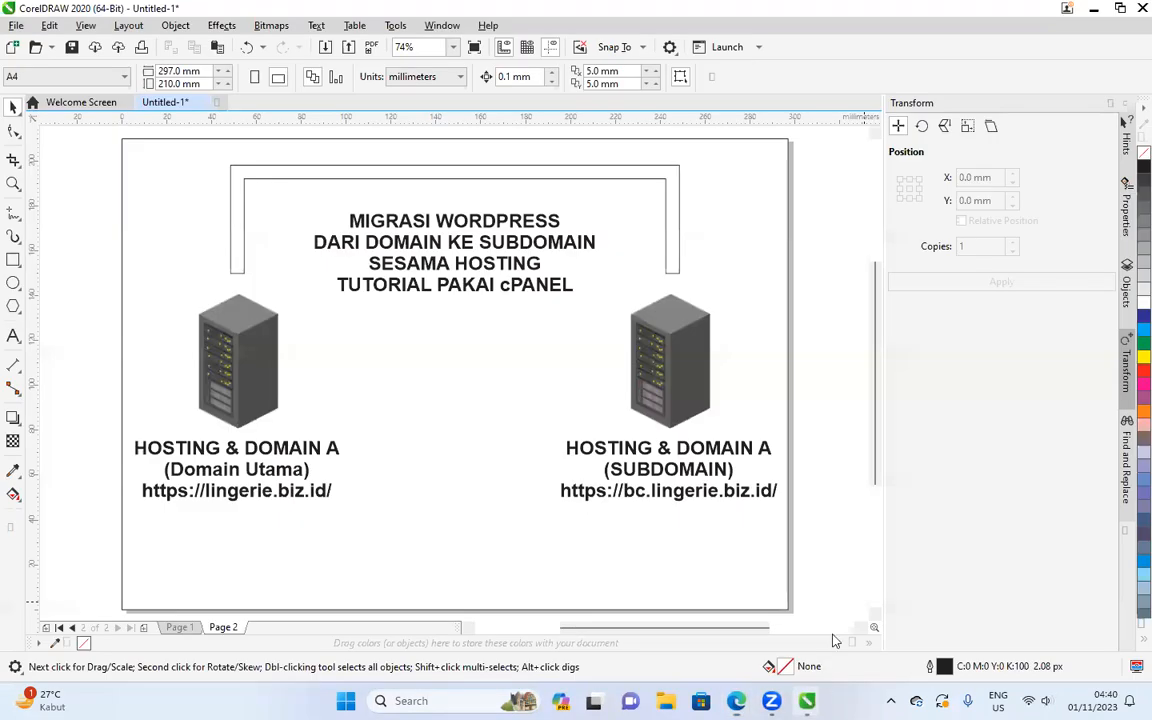
Copy 'bc.lingerie.biz.id' from the CorelDRAW diagram and paste it into cPanel's Domain field.
double_click(655, 497)
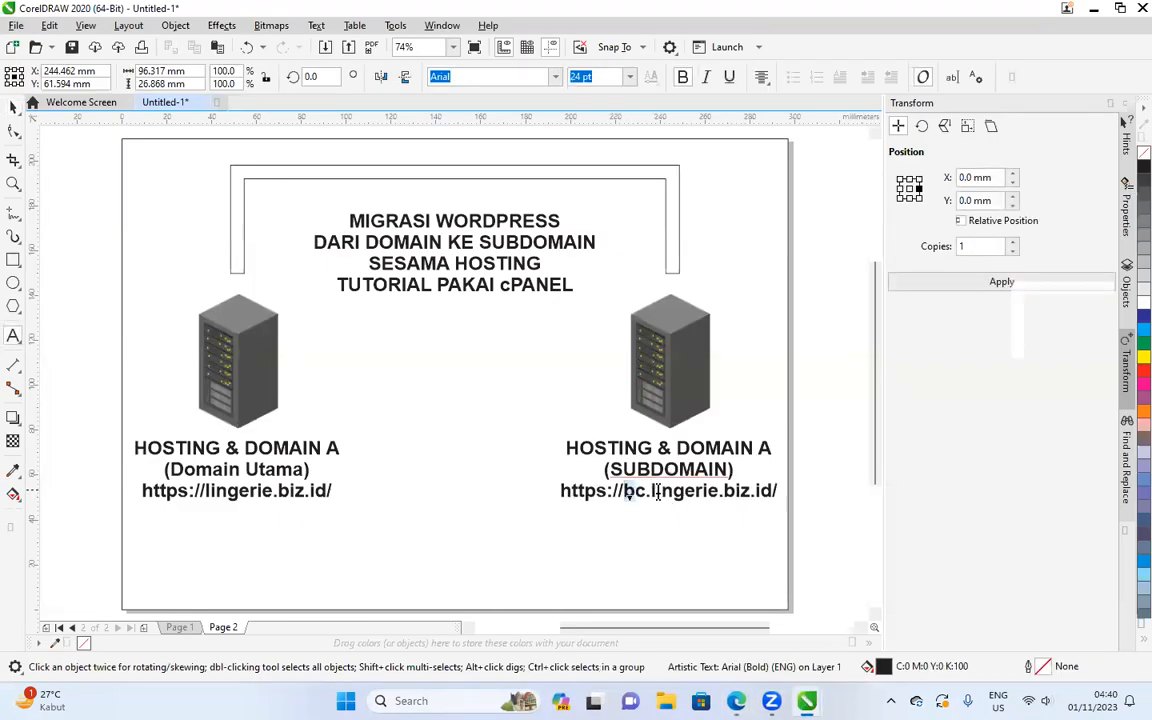
left_click_drag(625, 491, 776, 490)
key("ctrl+c")
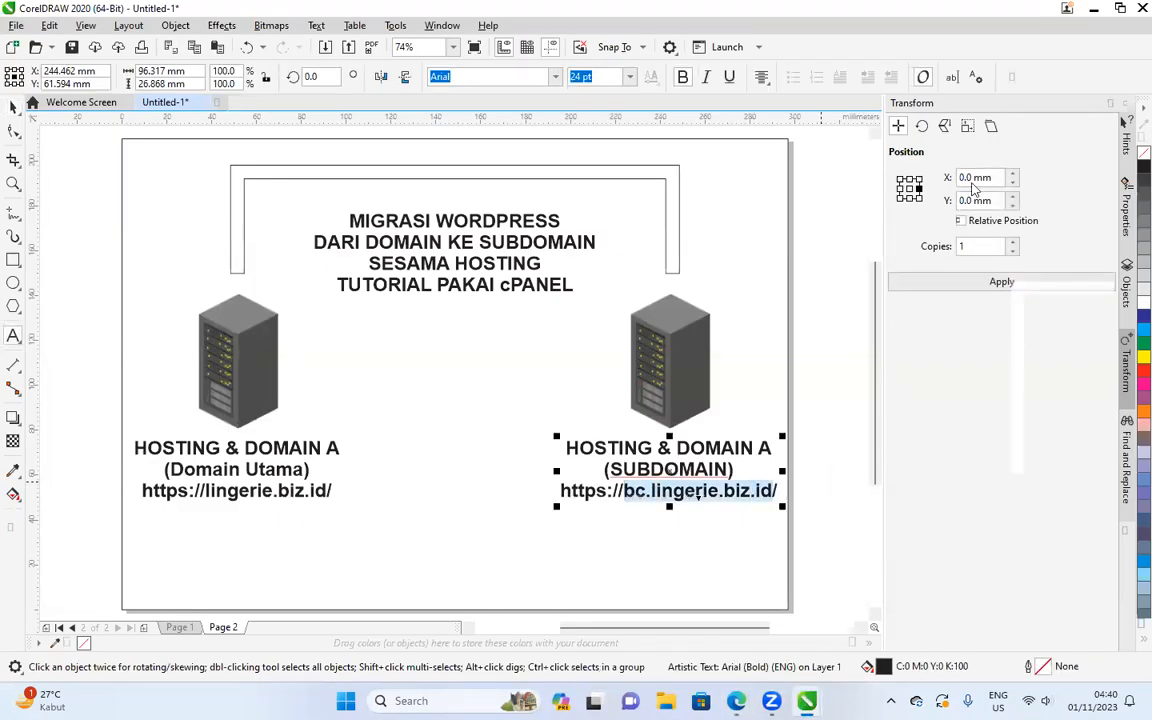
left_click(13, 107)
left_click(69, 201)
left_click(1094, 9)
left_click(380, 324)
key("ctrl+v")
Change the document root to lingerie.biz.id/backup and submit bc.lingerie.biz.id as a new domain.
left_click(266, 521)
left_click_drag(281, 523, 267, 523)
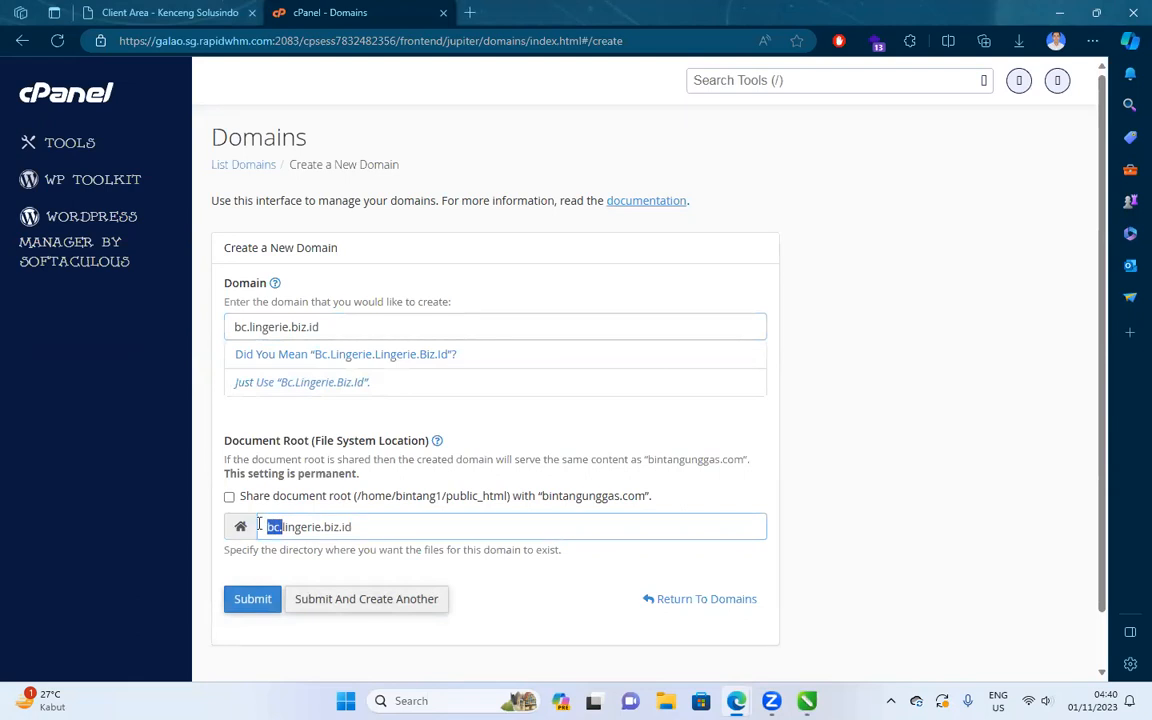
key("BackSpace")
left_click(366, 527)
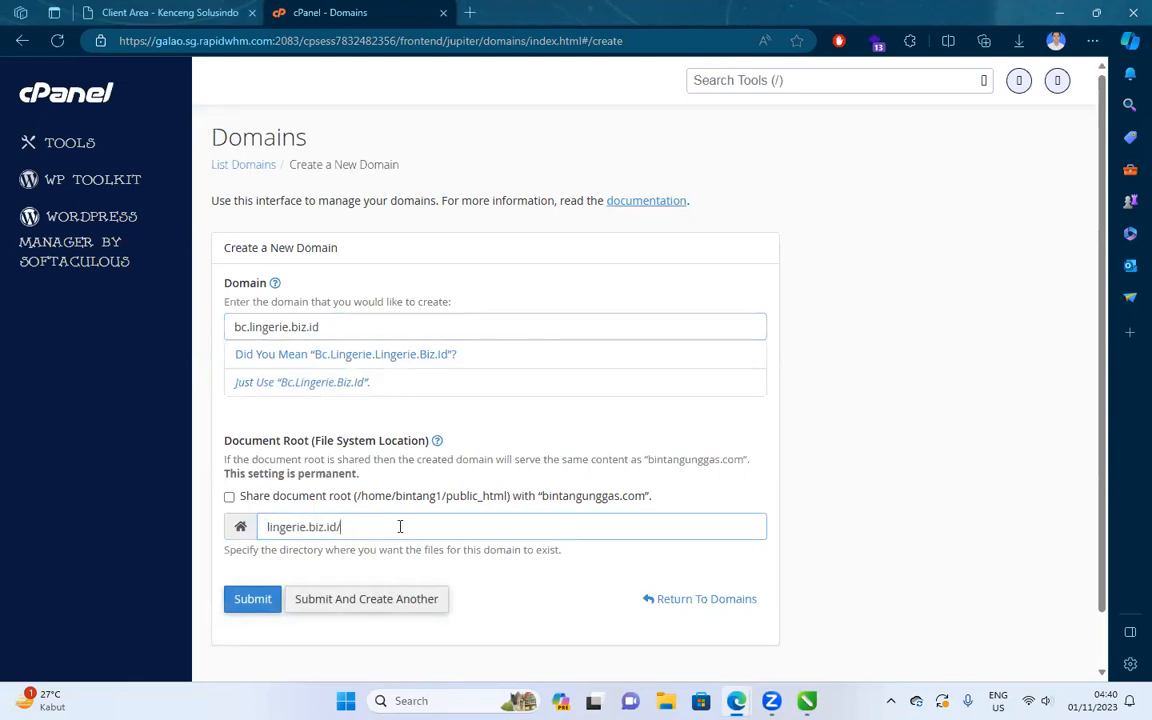
left_click(262, 382)
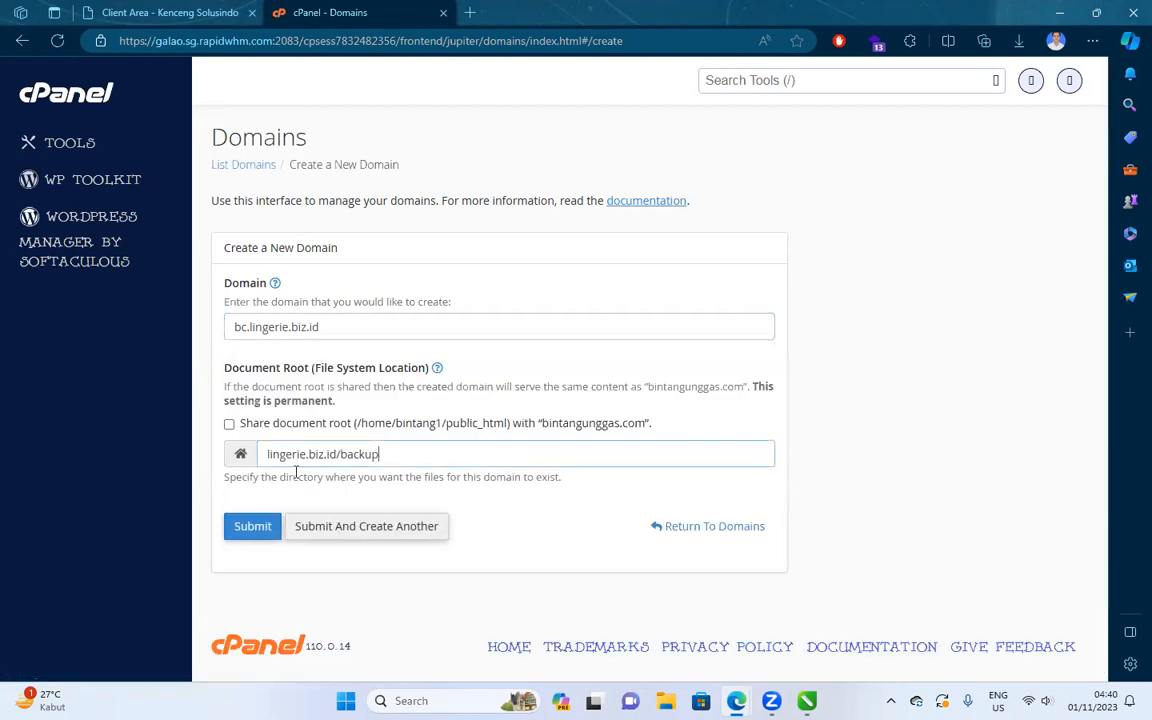
left_click(252, 527)
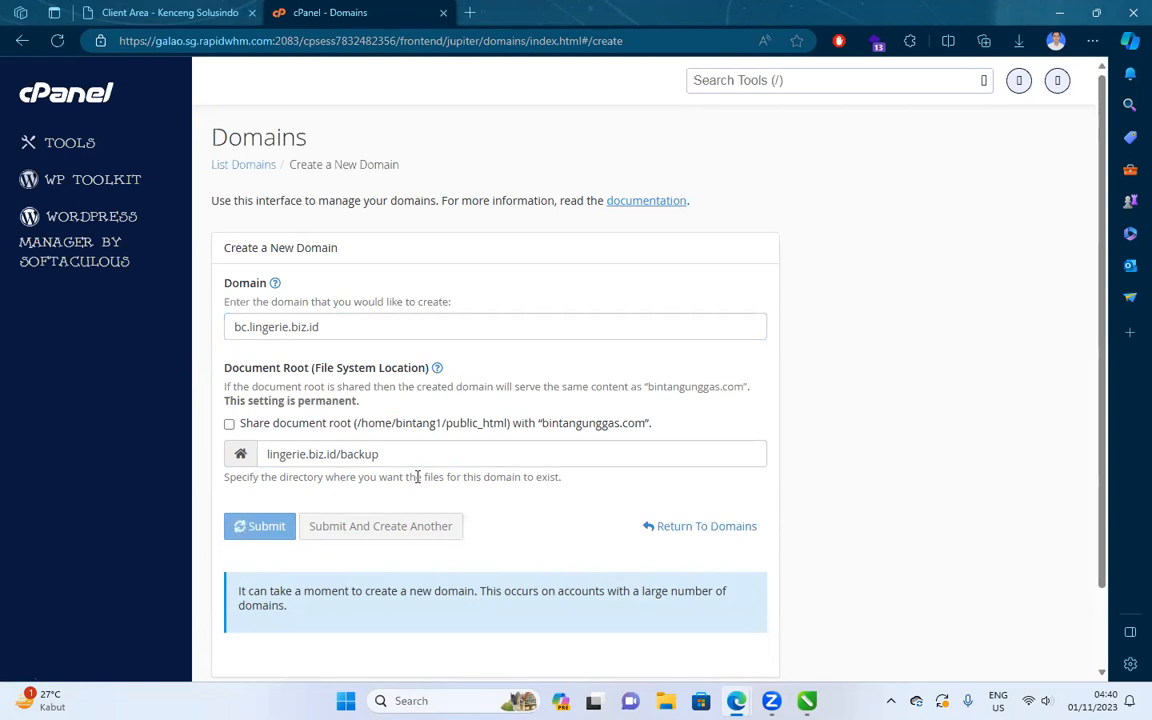
left_click(1018, 41)
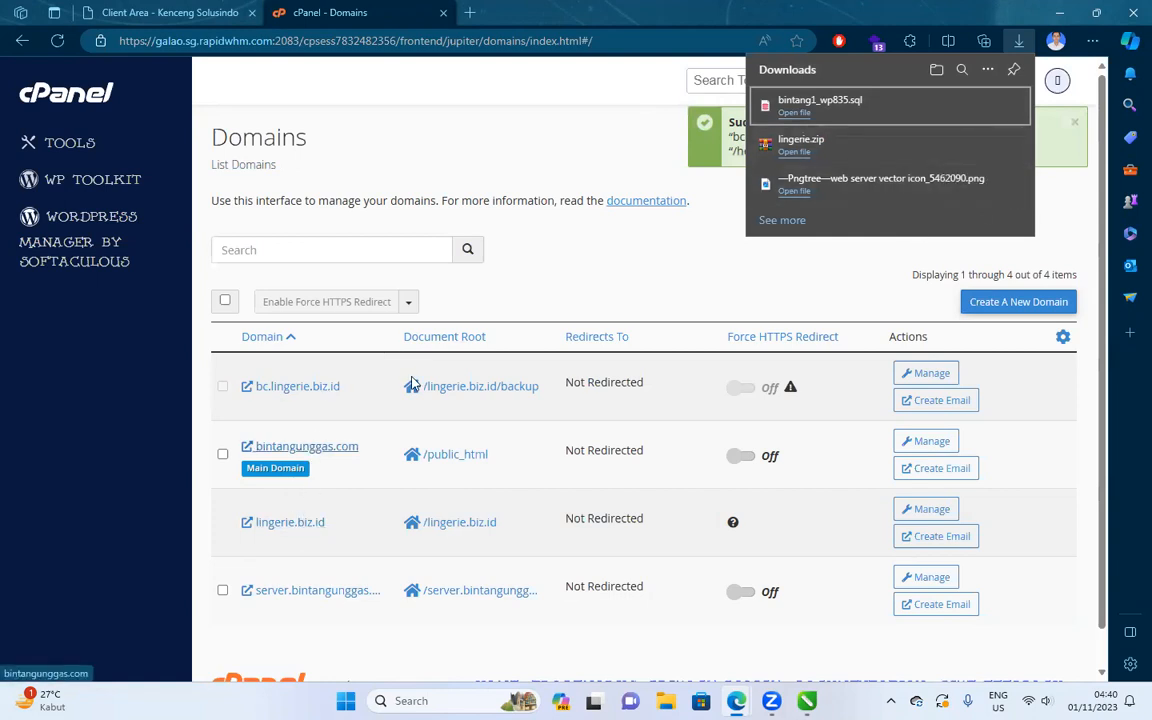
Open Let's Encrypt SSL via an 'ssl' search and request a certificate for bc.lingerie.biz.id, which fails.
left_click(750, 80)
type("ssl")
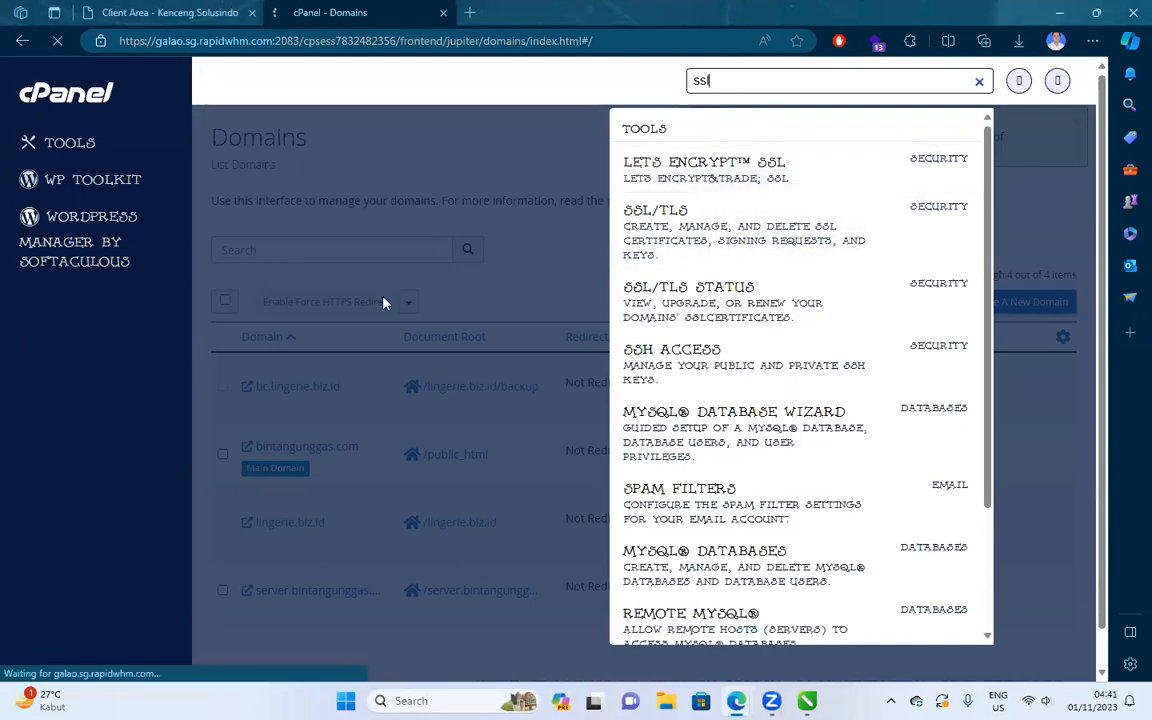
key("Return")
scroll(820, 420, "down", 5)
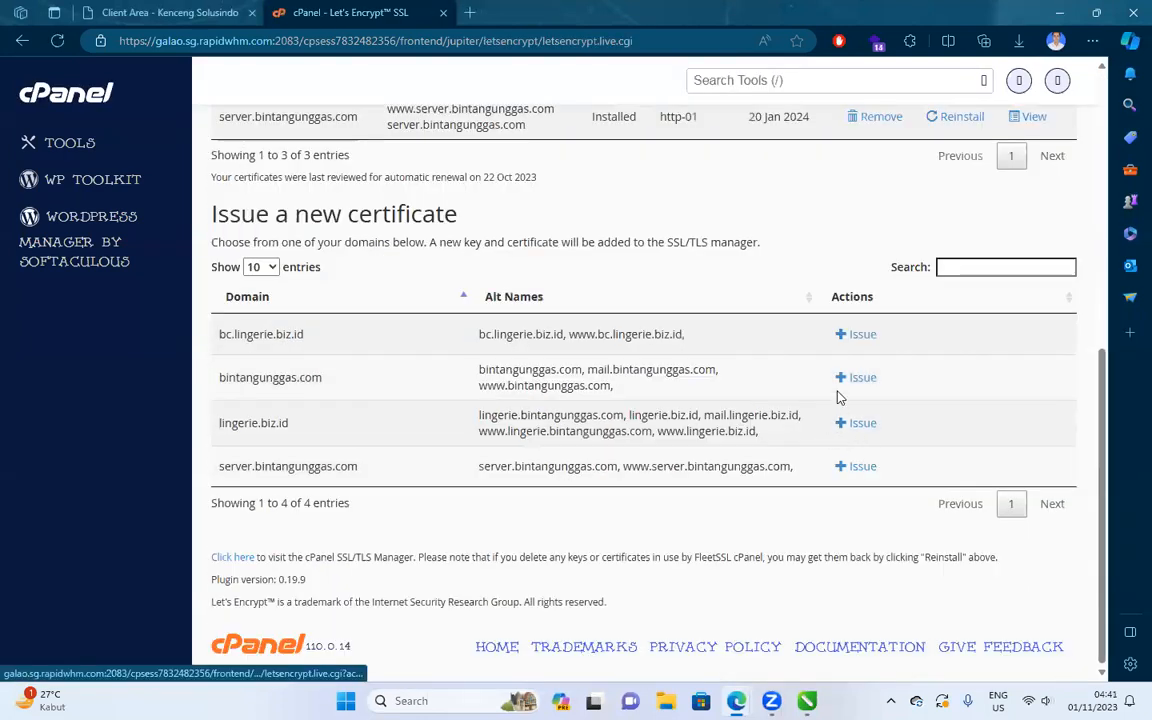
left_click(855, 335)
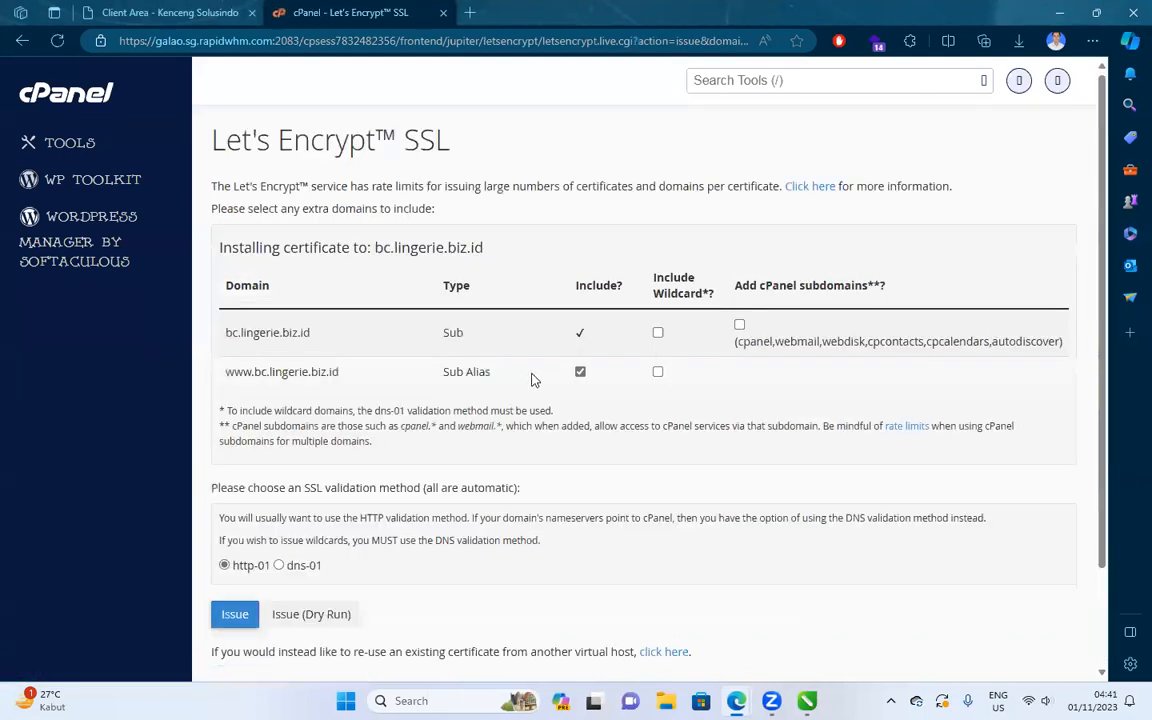
left_click(250, 620)
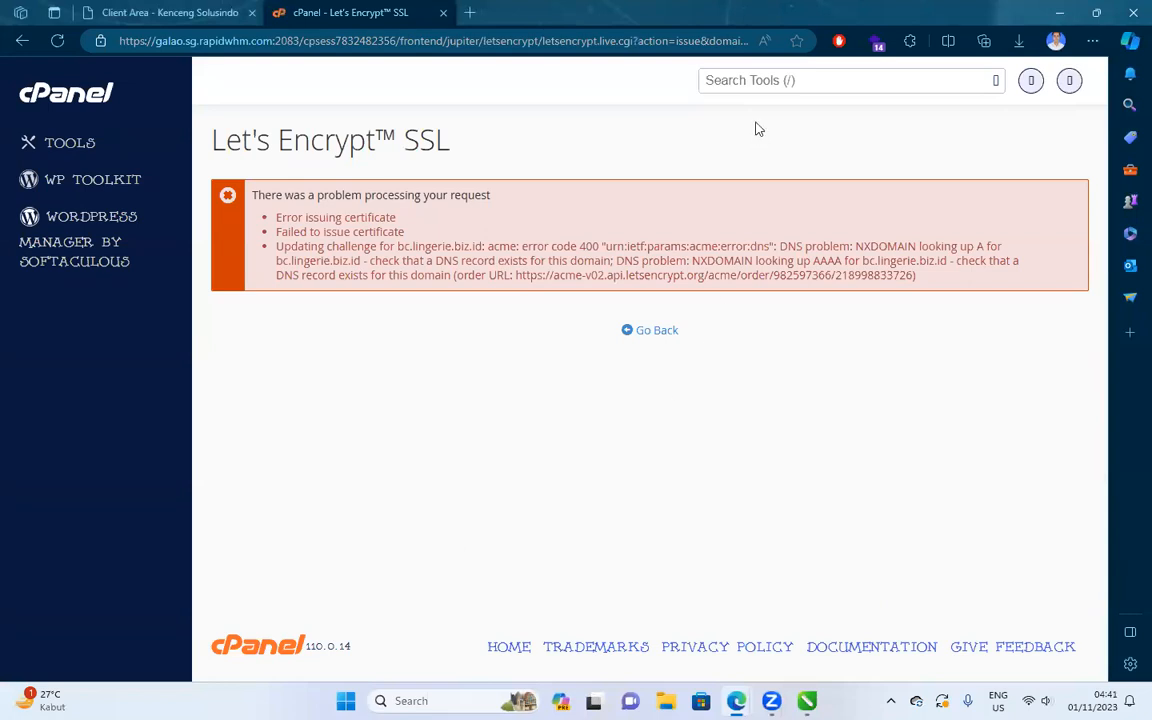
left_click(629, 330)
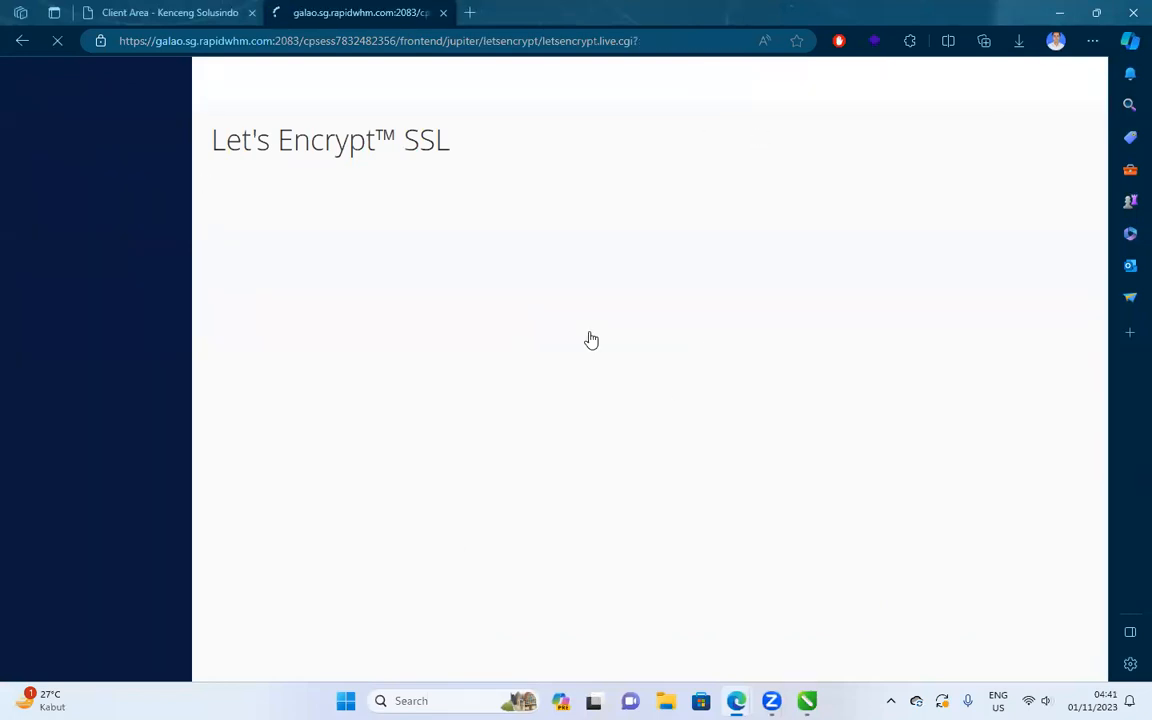
scroll(590, 340, "down", 5)
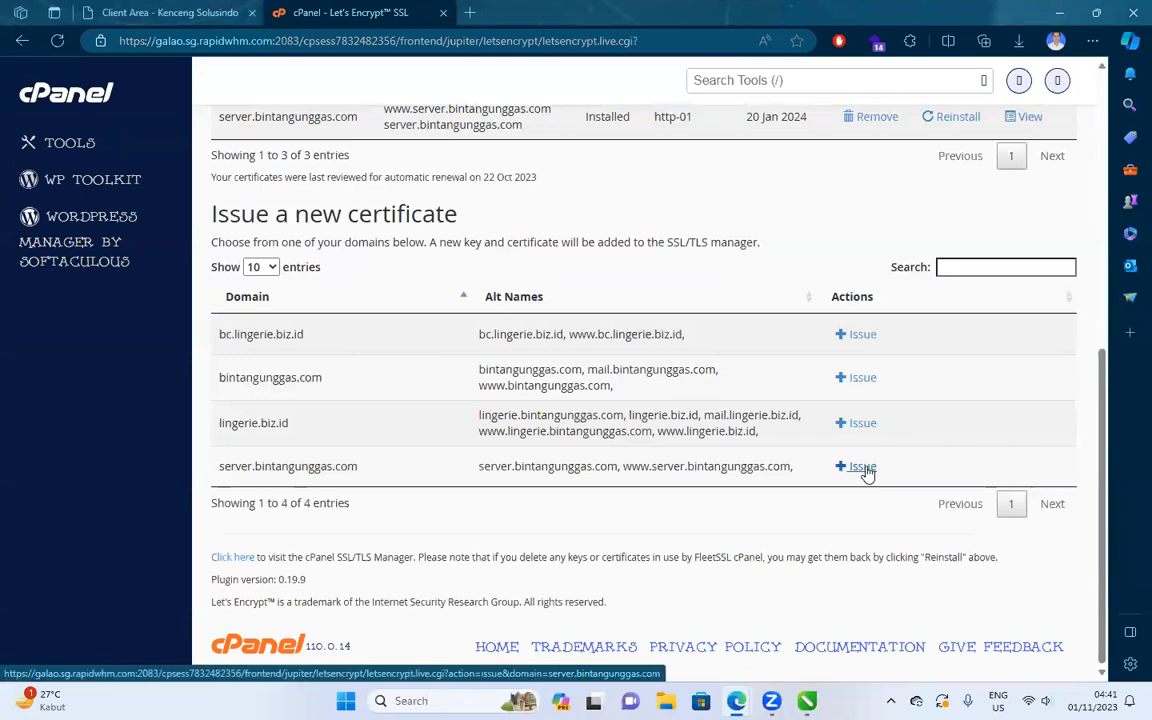
Try 'flushdns' and 'flush dns' in Command Prompt, then close it after both are rejected.
key("super+r")
type("cmd")
key("Return")
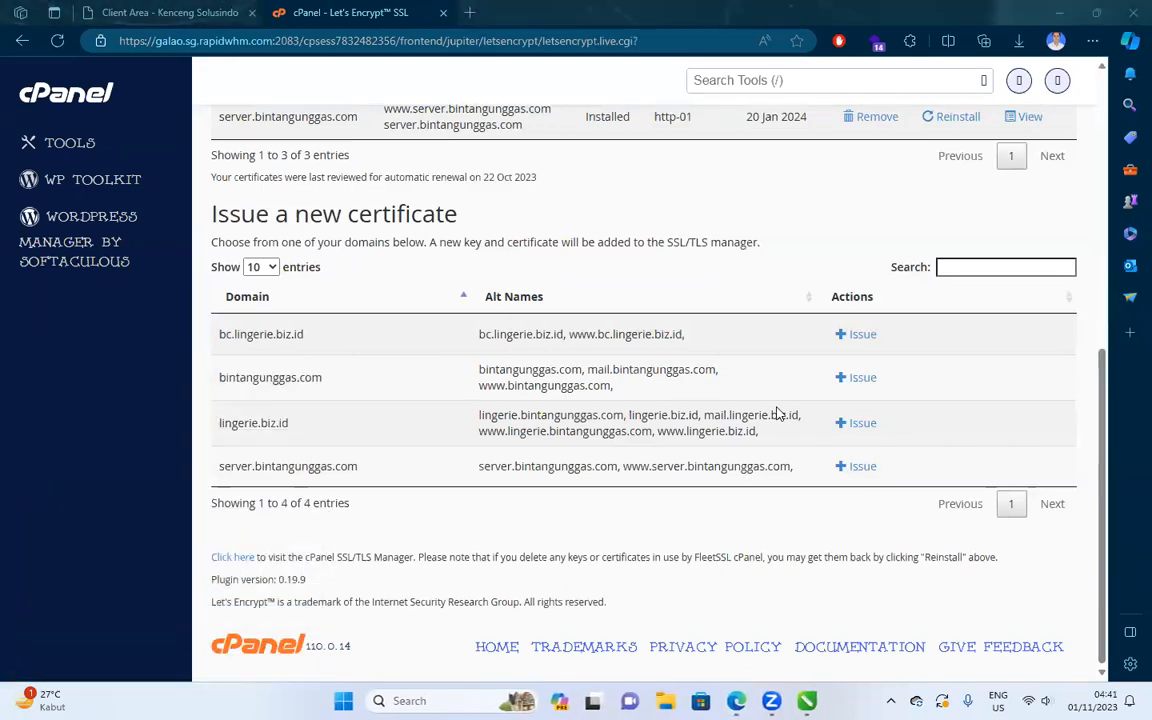
type("c")
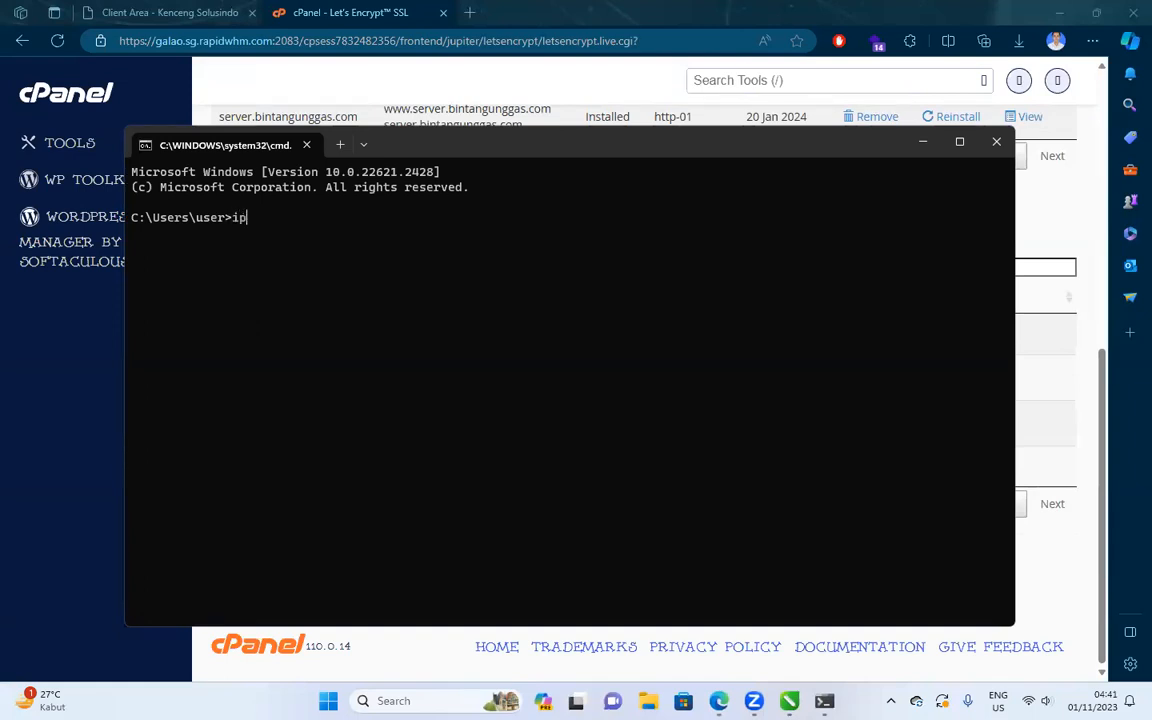
key("BackSpace")
key("BackSpace")
key("BackSpace")
type("flushdns")
key("Return")
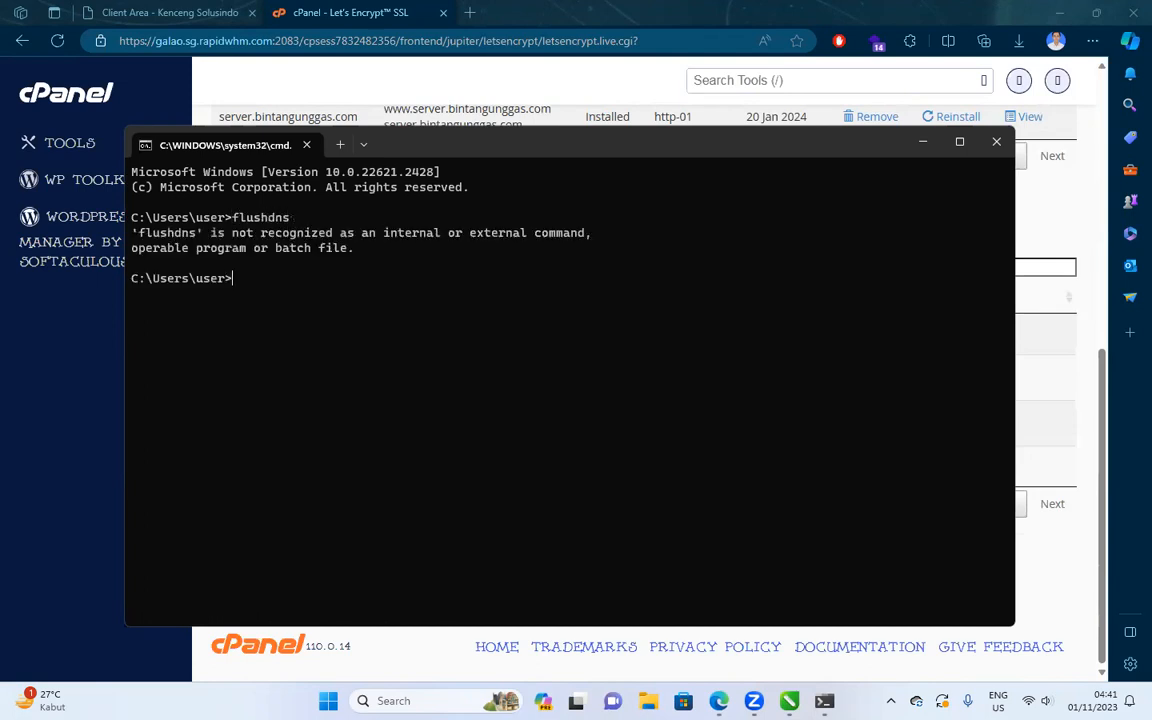
key("Up")
key("Return")
left_click(996, 141)
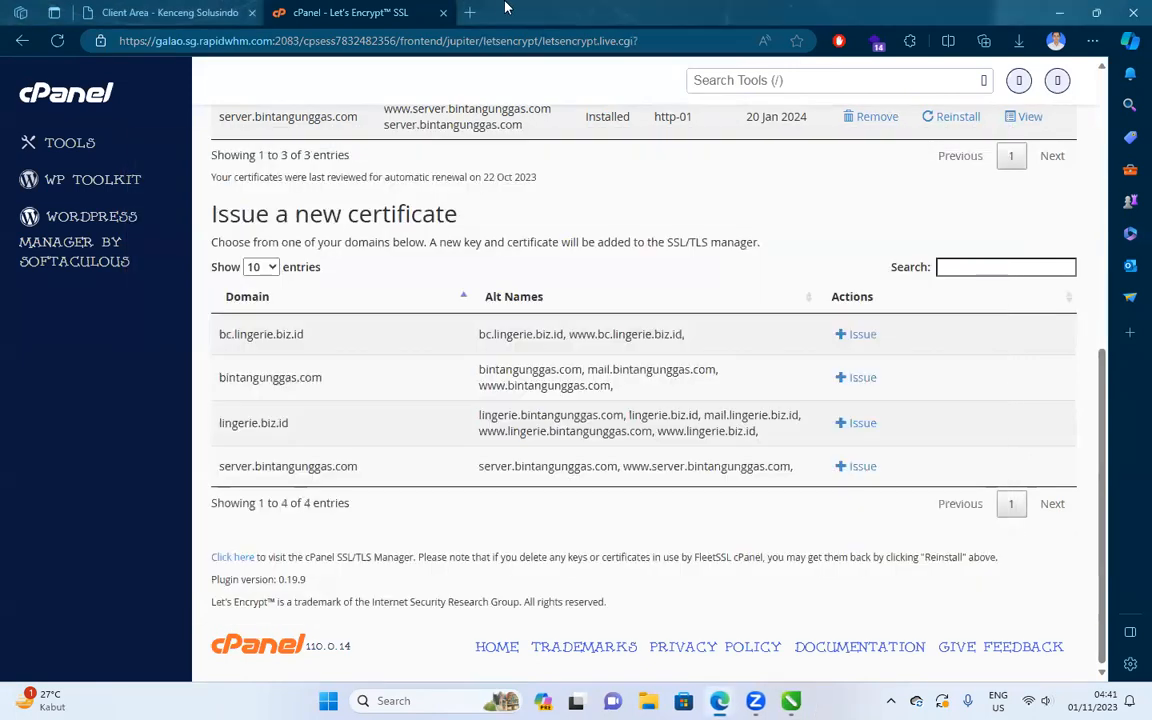
Open a new Edge tab with the address bar set to Google search.
left_click(469, 12)
type("g")
key("Tab")
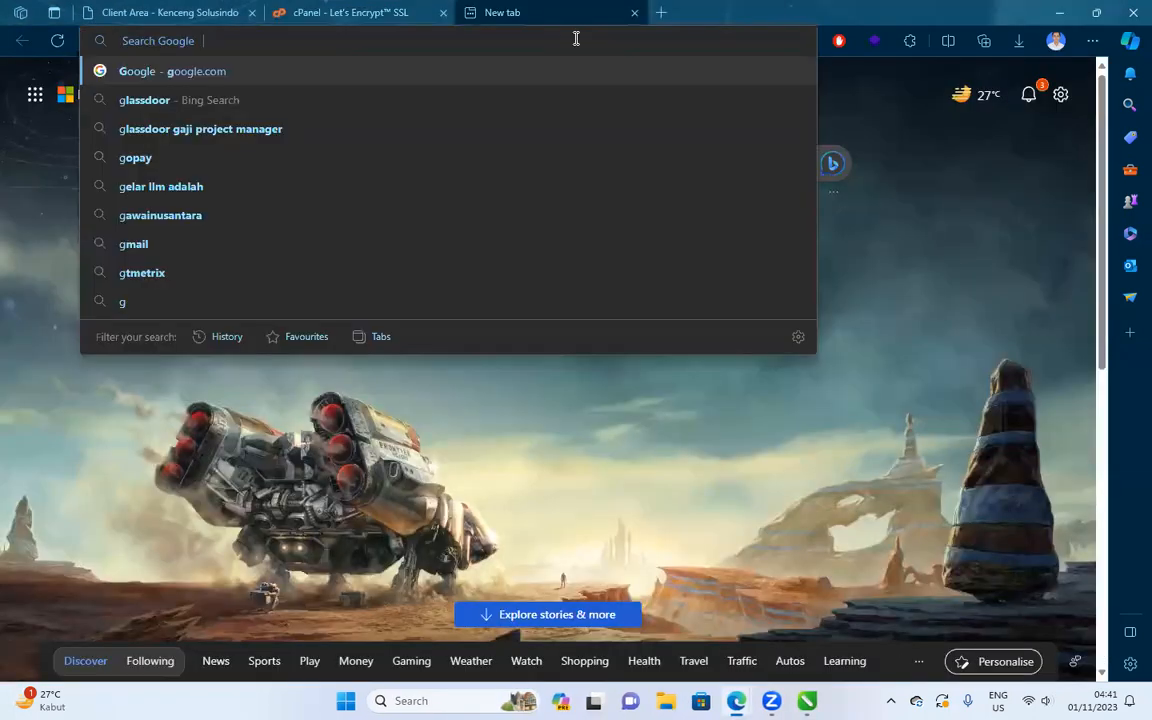
Search Google for 'flush dns cmd', open the DNS Flush guide, and reopen Command Prompt.
type("flush")
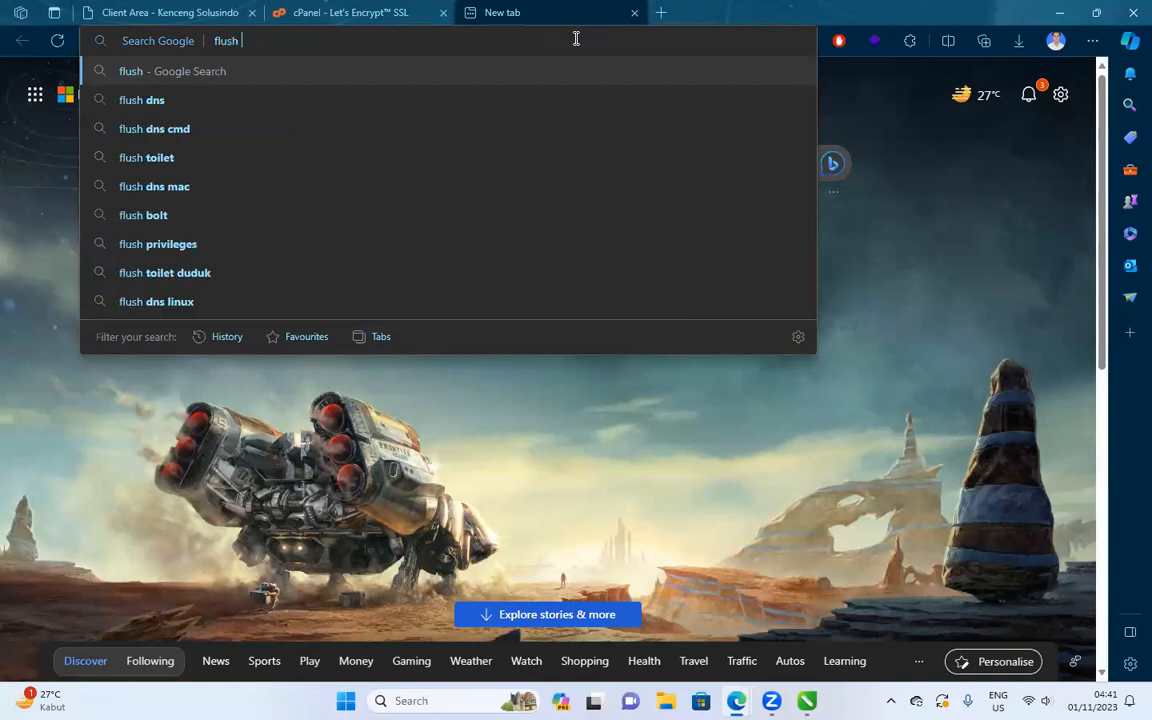
key("Down")
key("Down")
key("Return")
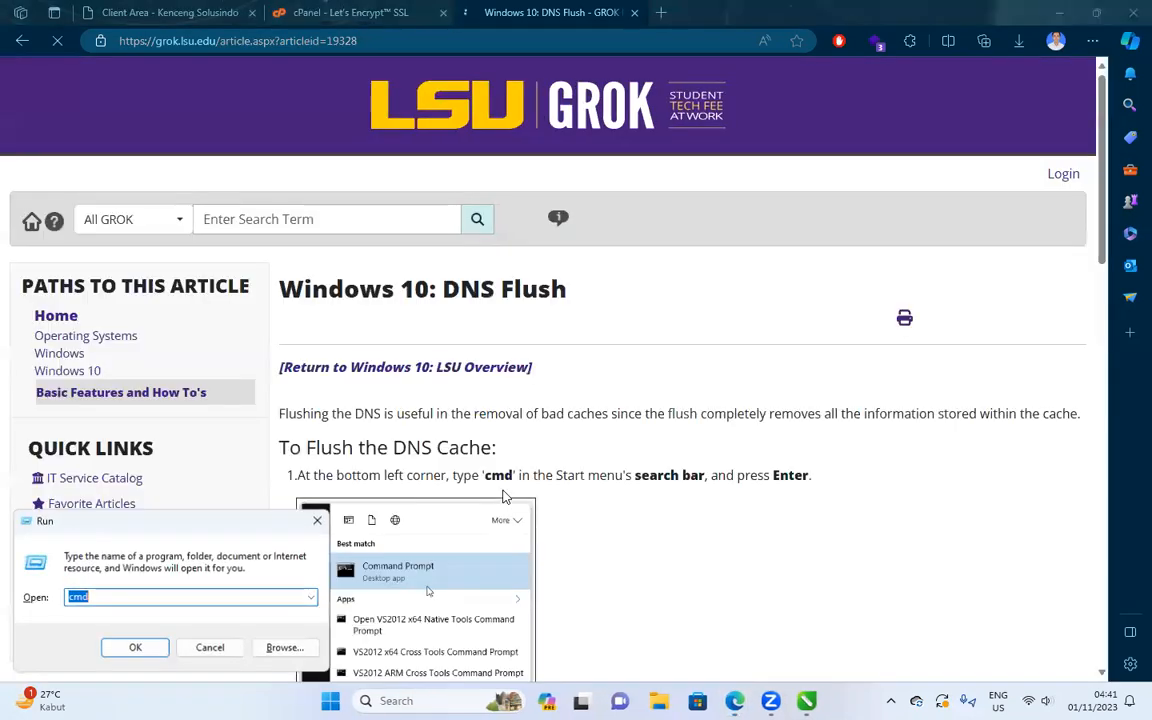
key("Return")
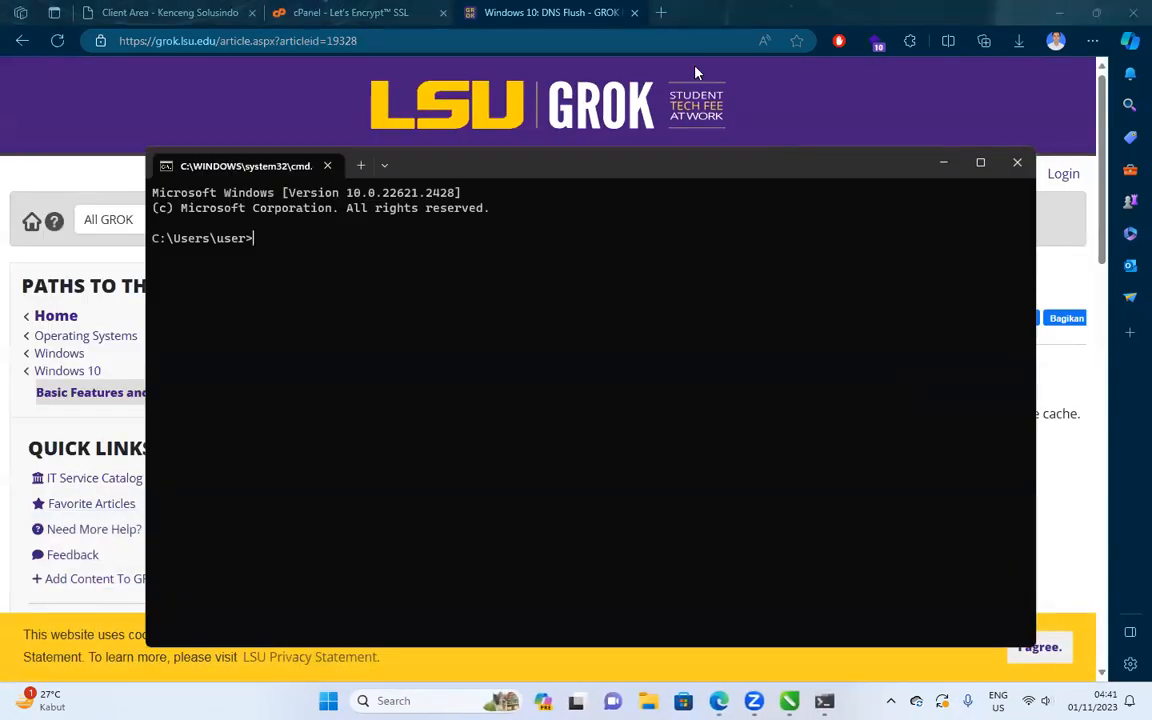
Close the guide tab and run ipconfig /flushdns in Command Prompt, then close it.
left_click(628, 22)
left_click(633, 12)
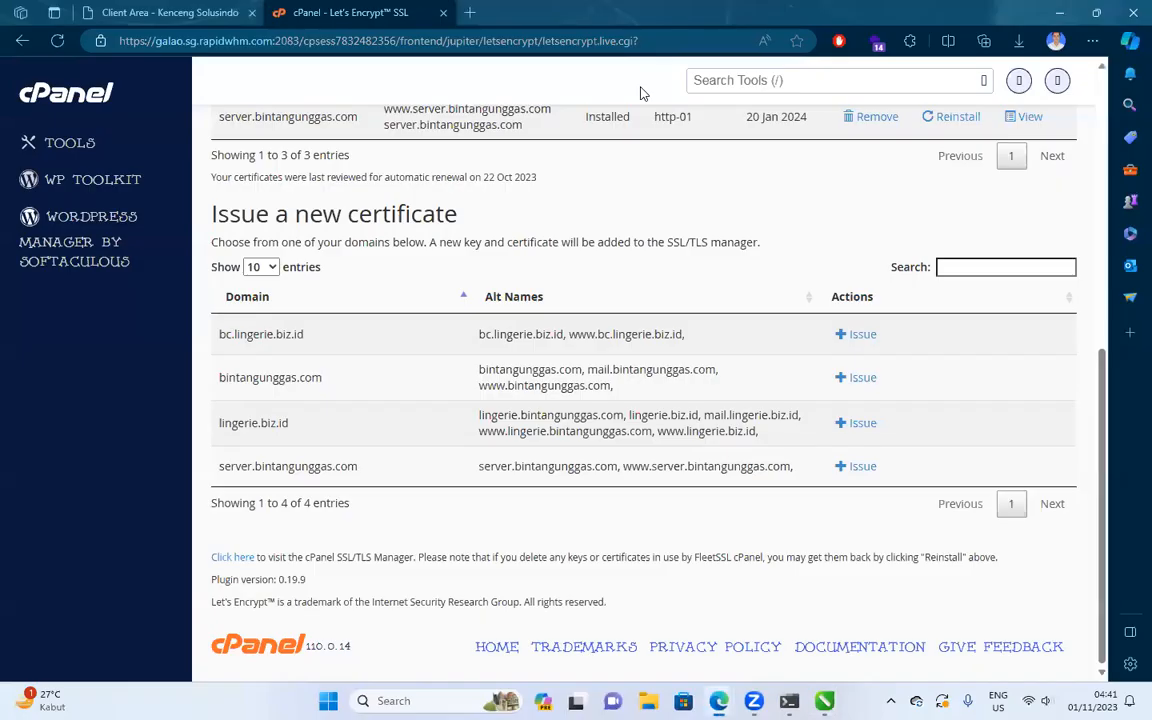
key("alt+Tab")
key("alt+Tab")
key("alt+Tab")
key("alt+Tab")
key("alt+Tab")
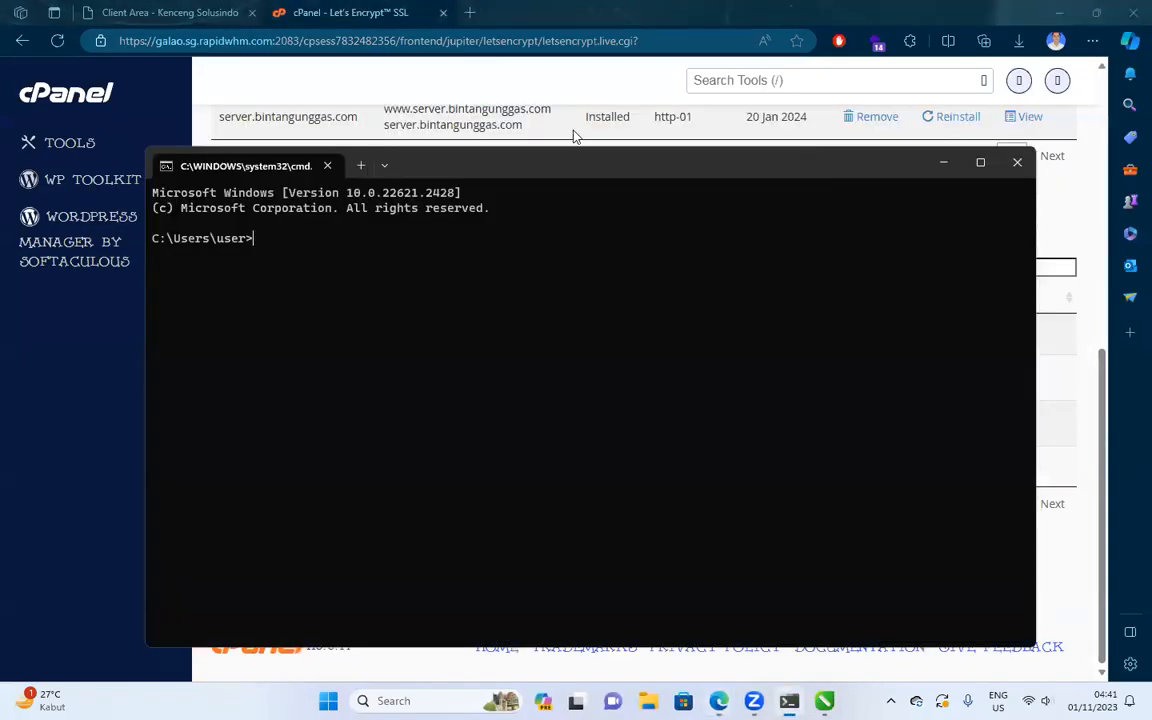
type("ipconfig /flushdns")
key("Return")
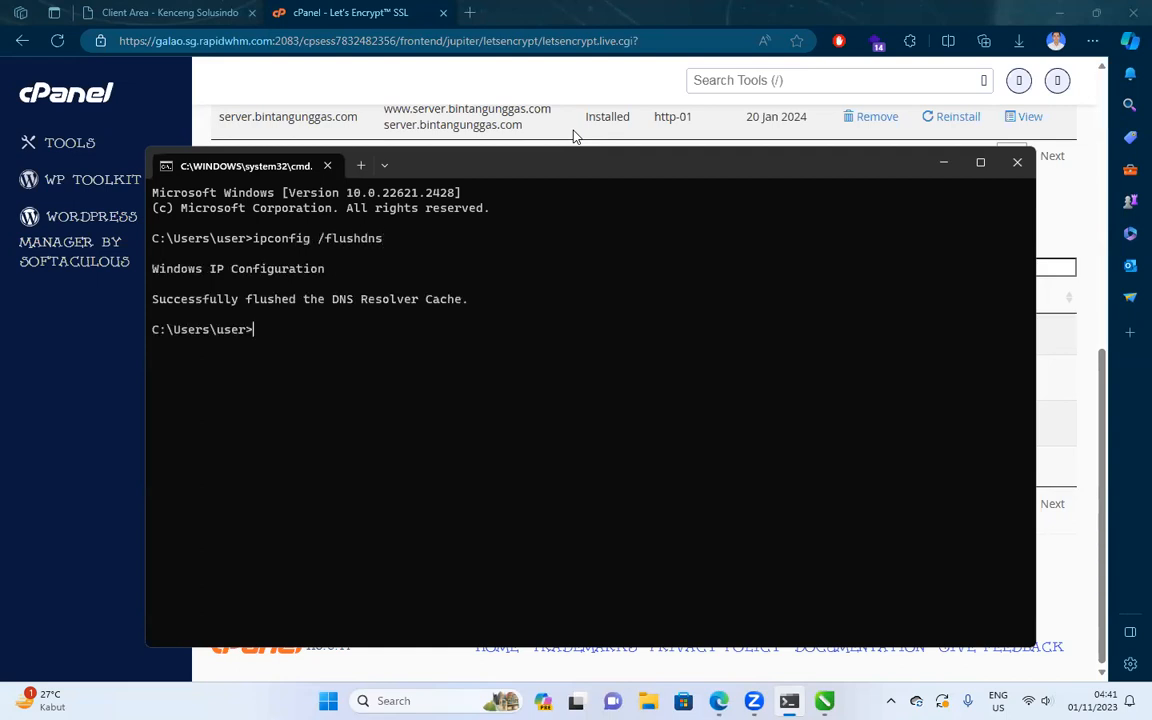
left_click(1016, 163)
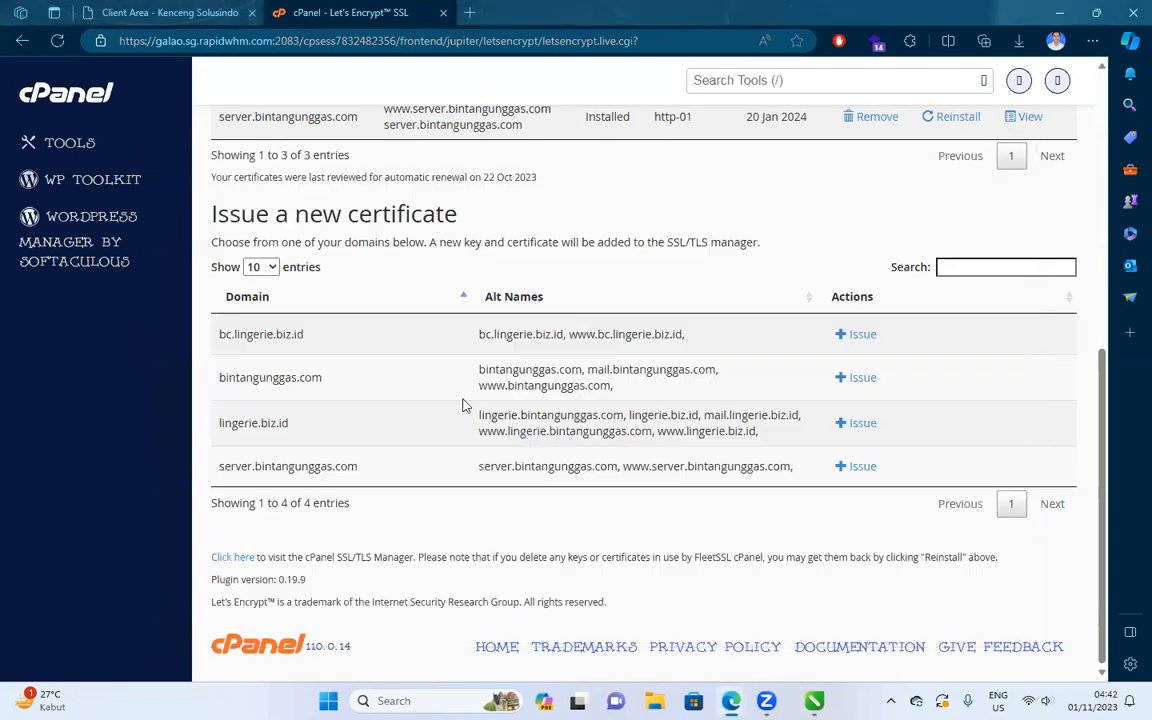
Start a certificate for server.bintangunggas.com, then load bare store.tectiko.id in a new tab.
left_click(856, 467)
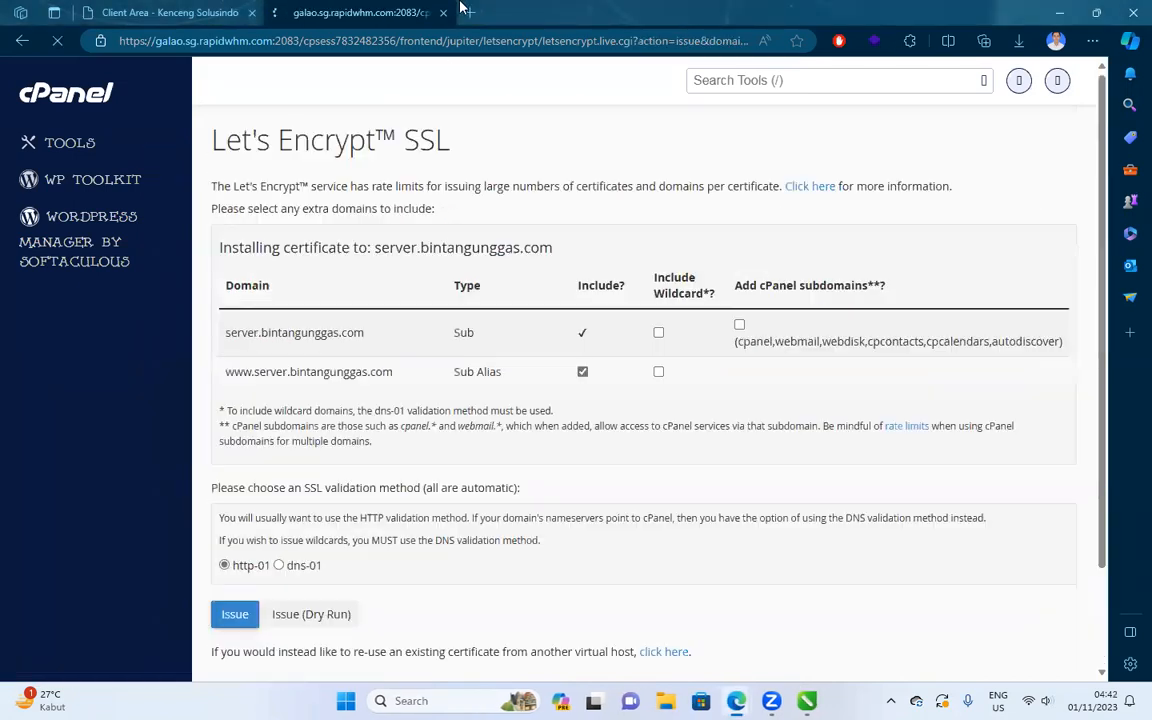
left_click(470, 12)
key("super+v")
scroll(200, 230, "down", 5)
left_click(221, 212)
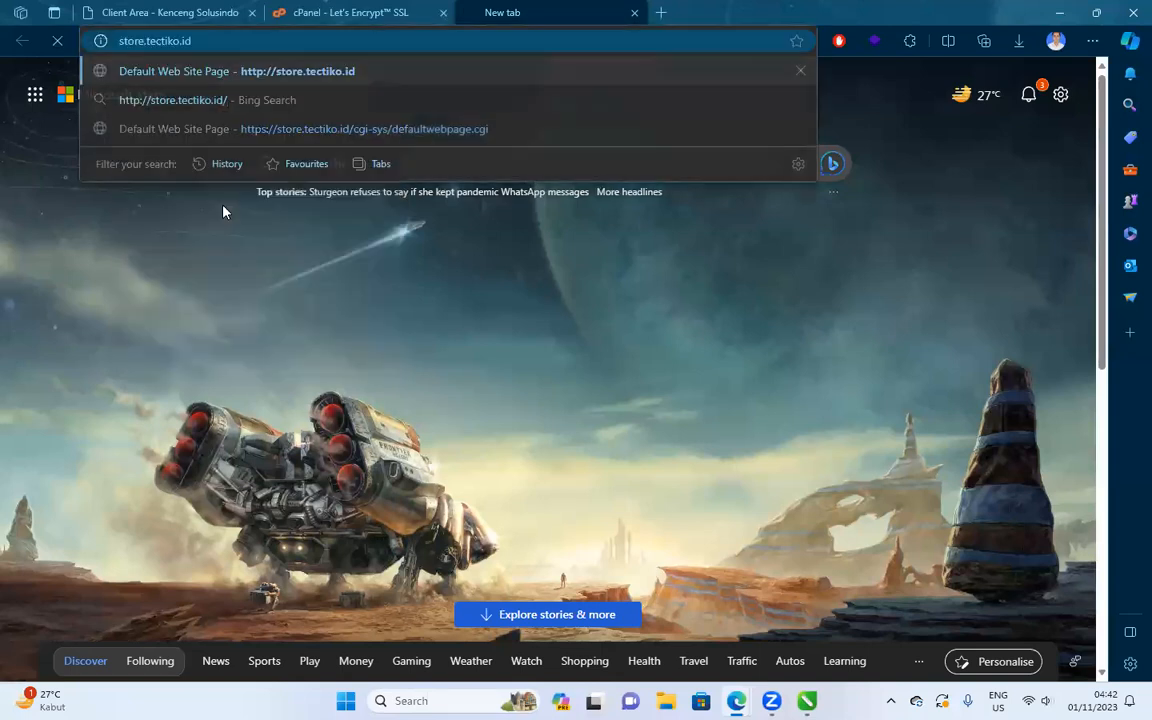
key("Return")
left_click_drag(263, 40, 471, 36)
key("BackSpace")
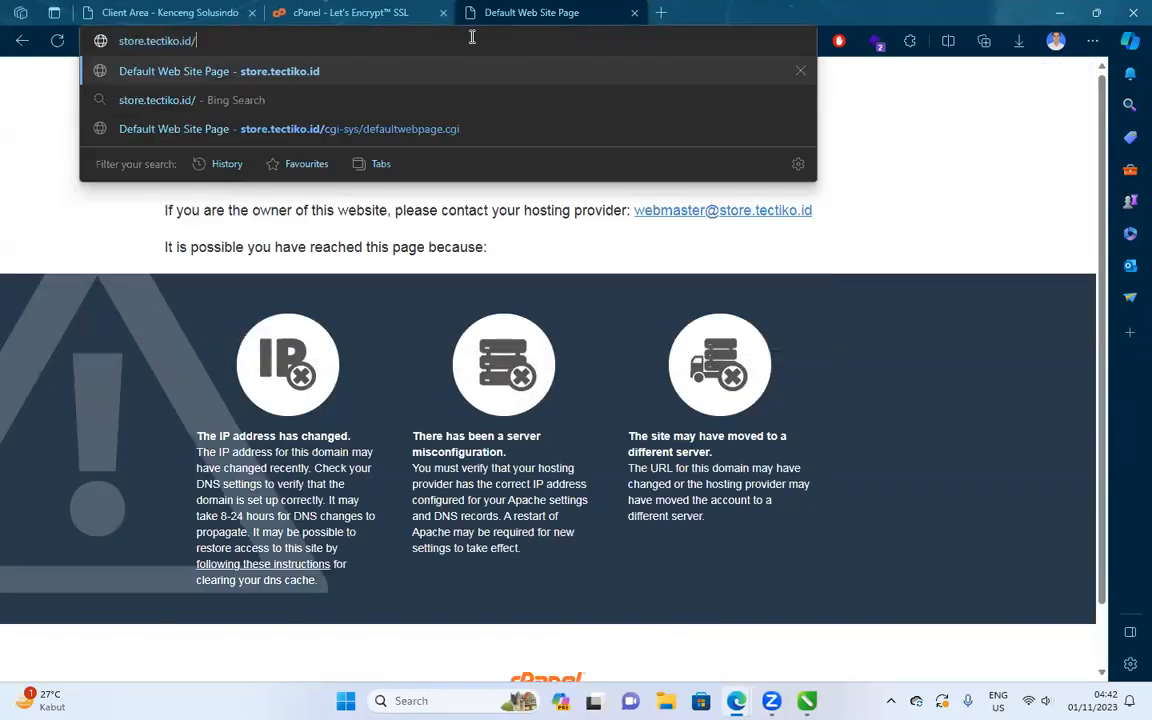
key("Return")
Load store.tectiko.id over https, open the Lingerie Yogyakarta site, then close that tab.
left_click(188, 42)
left_click(188, 42)
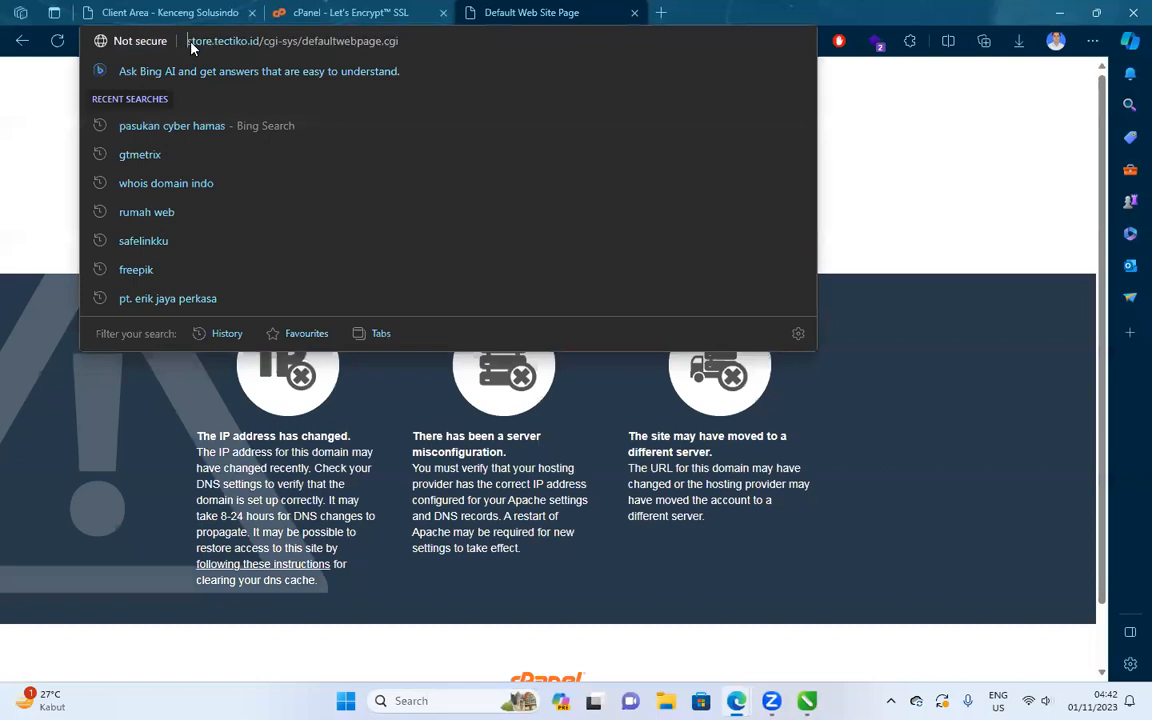
type("https://")
key("Return")
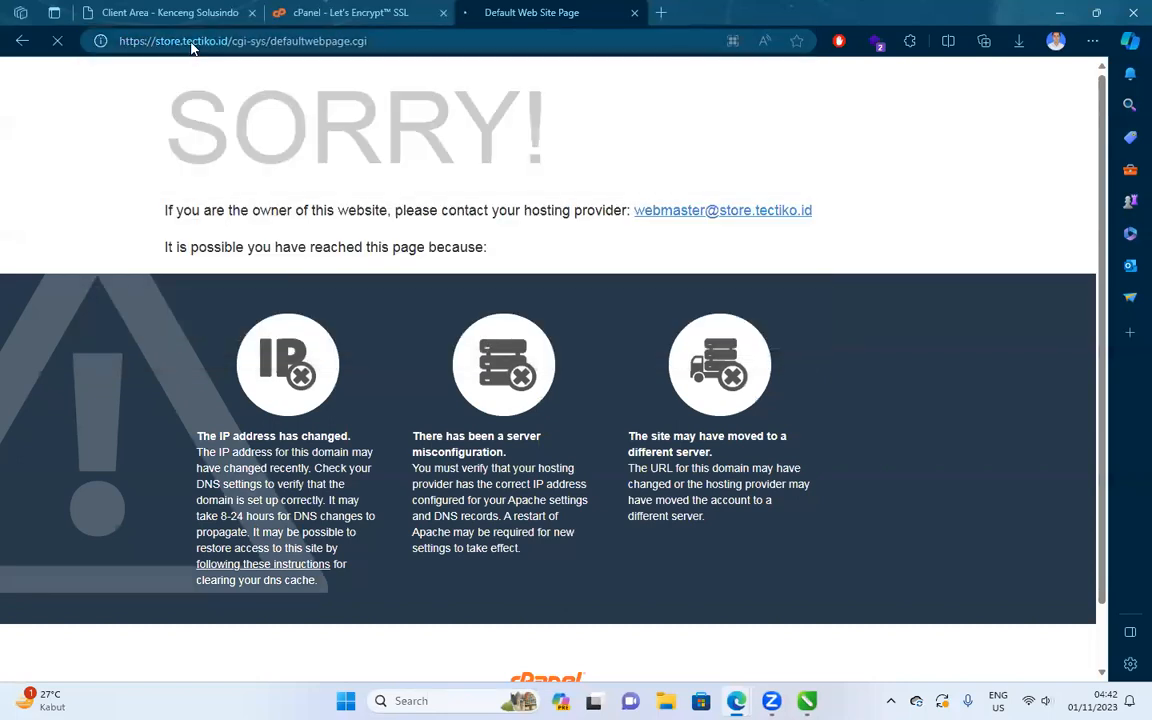
left_click(210, 41)
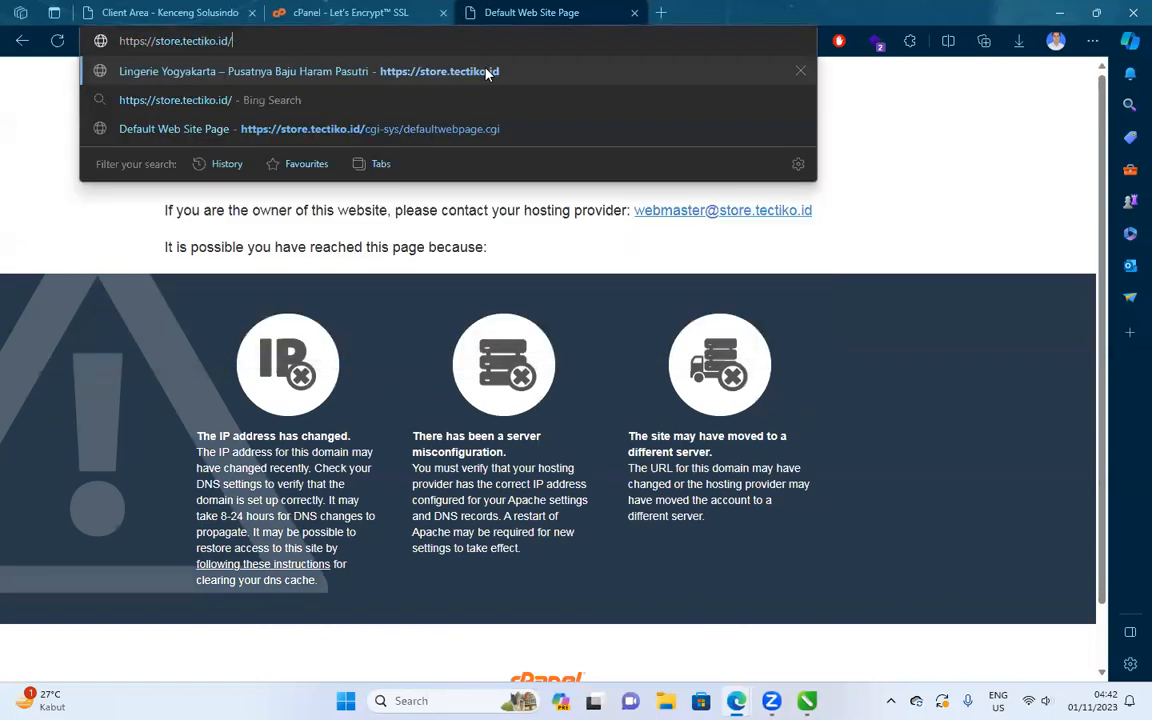
left_click(436, 66)
left_click(634, 12)
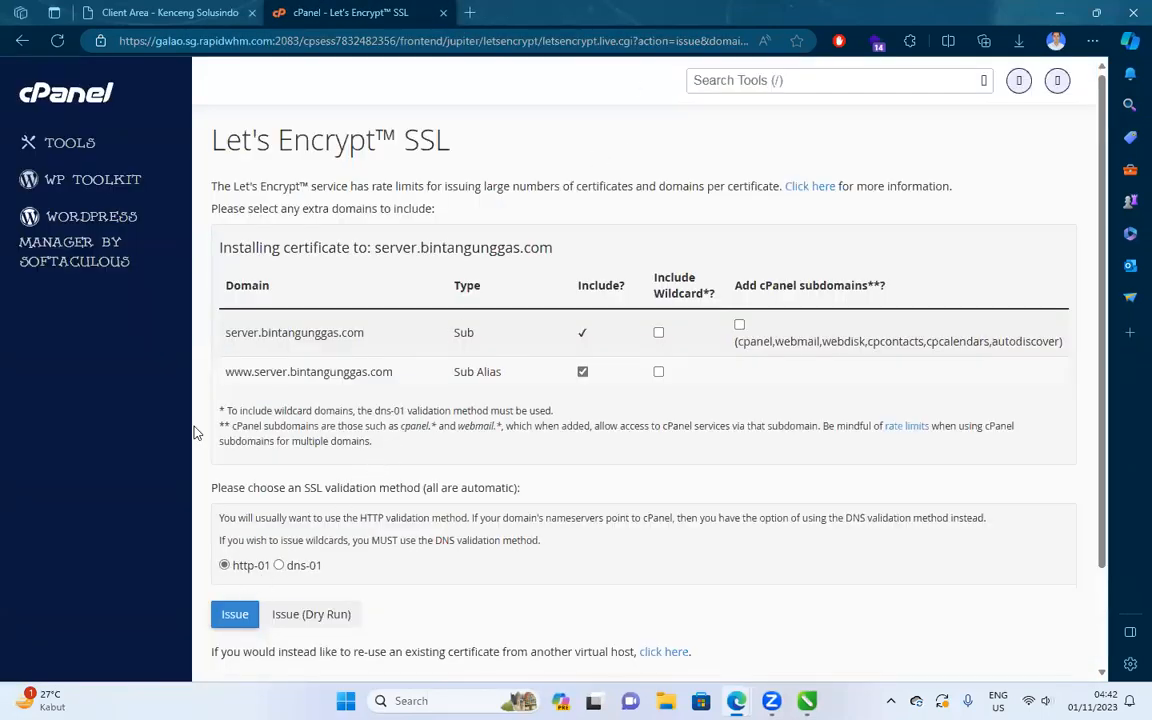
Retry the Let's Encrypt certificate for bc.lingerie.biz.id and return to the list after the error.
left_click(22, 40)
left_click(857, 337)
left_click(222, 616)
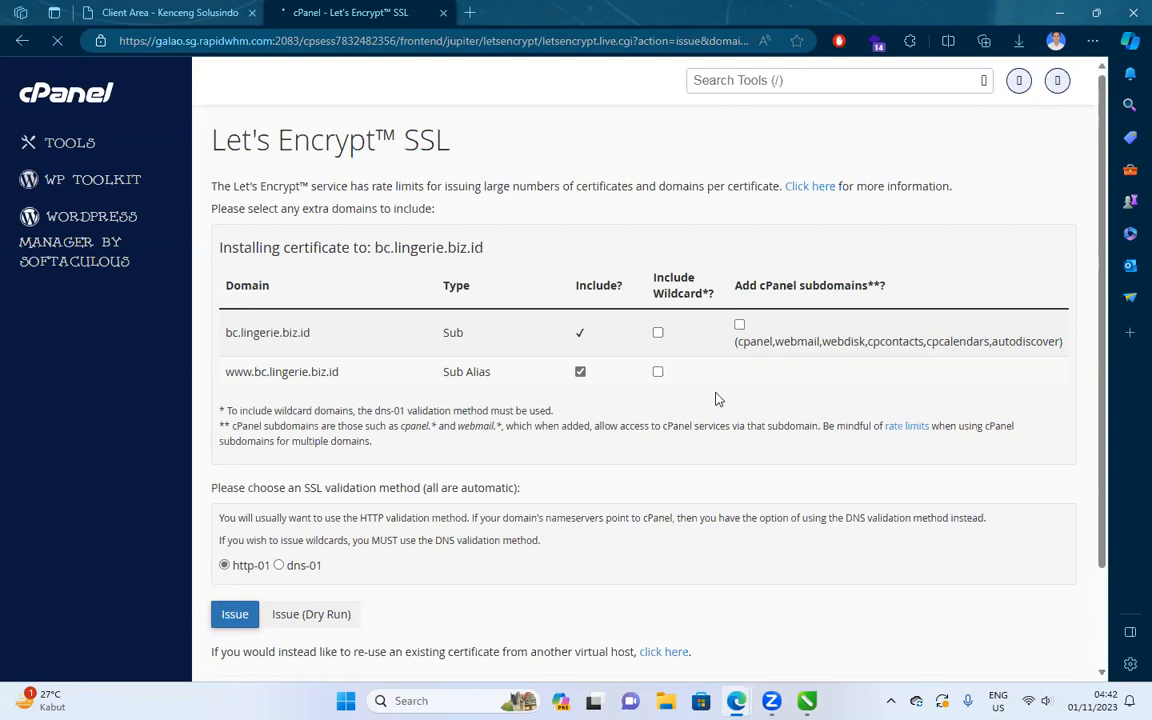
left_click(252, 13)
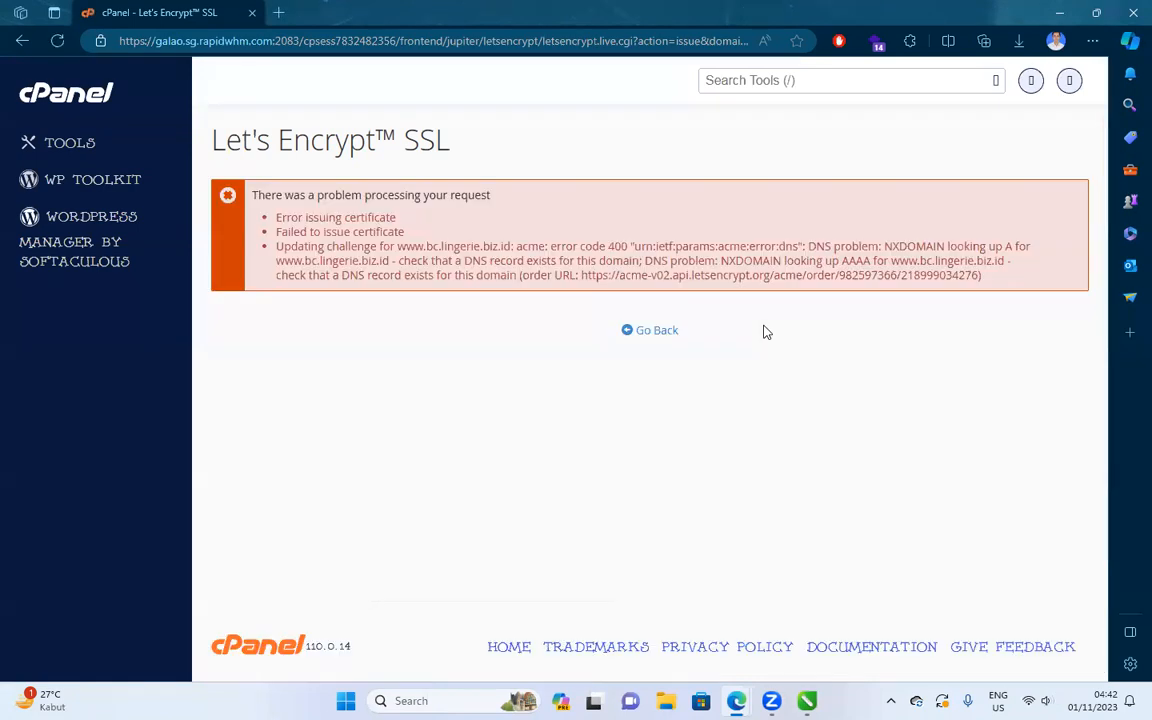
left_click(663, 331)
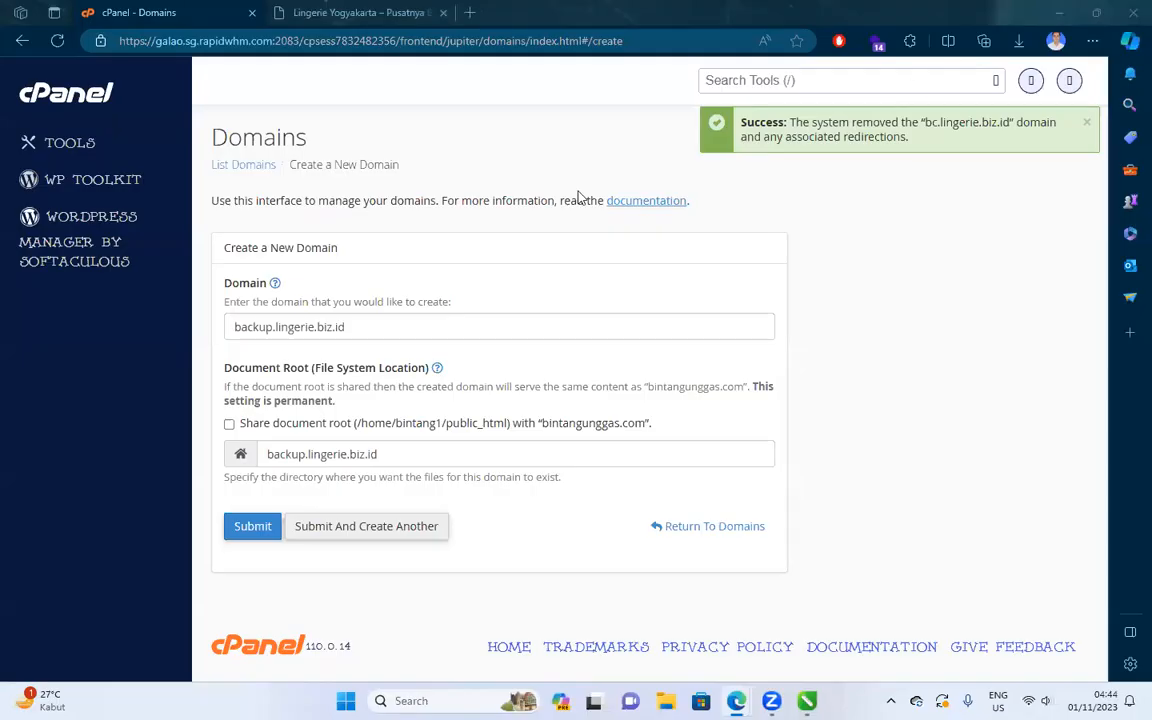
Select the whole document root path, then bring up the CorelDRAW migration diagram.
left_click(329, 457)
triple_click(329, 457)
key("ctrl+c")
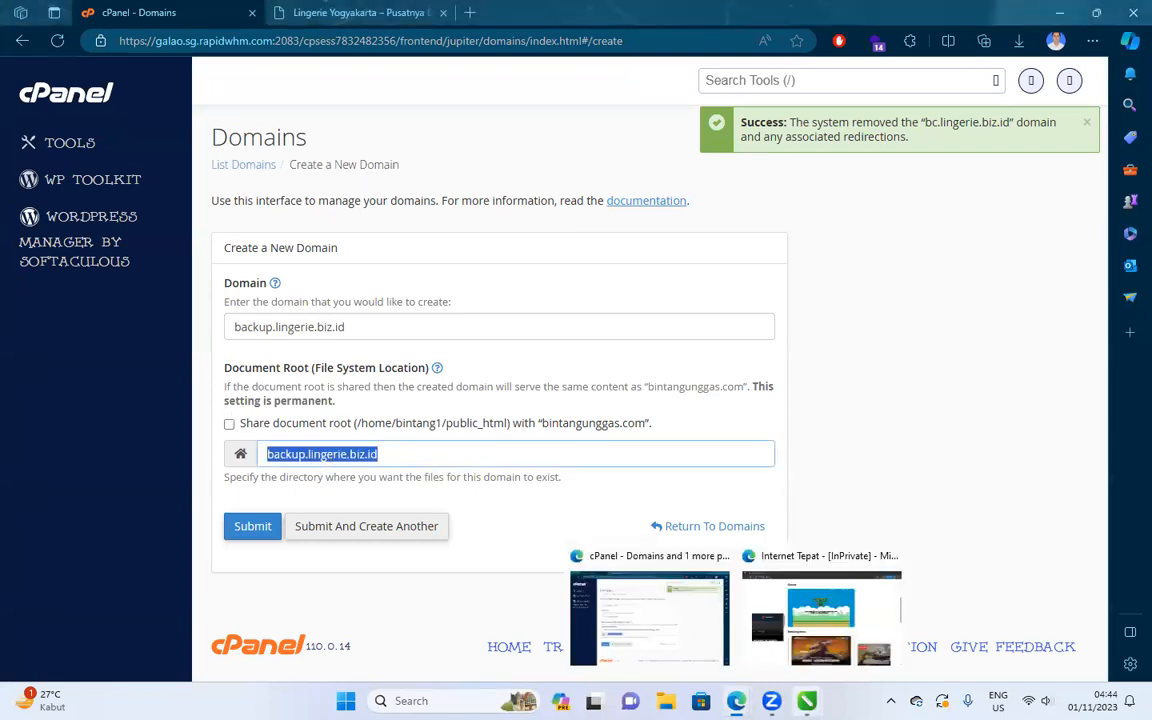
left_click(807, 700)
left_click(722, 497)
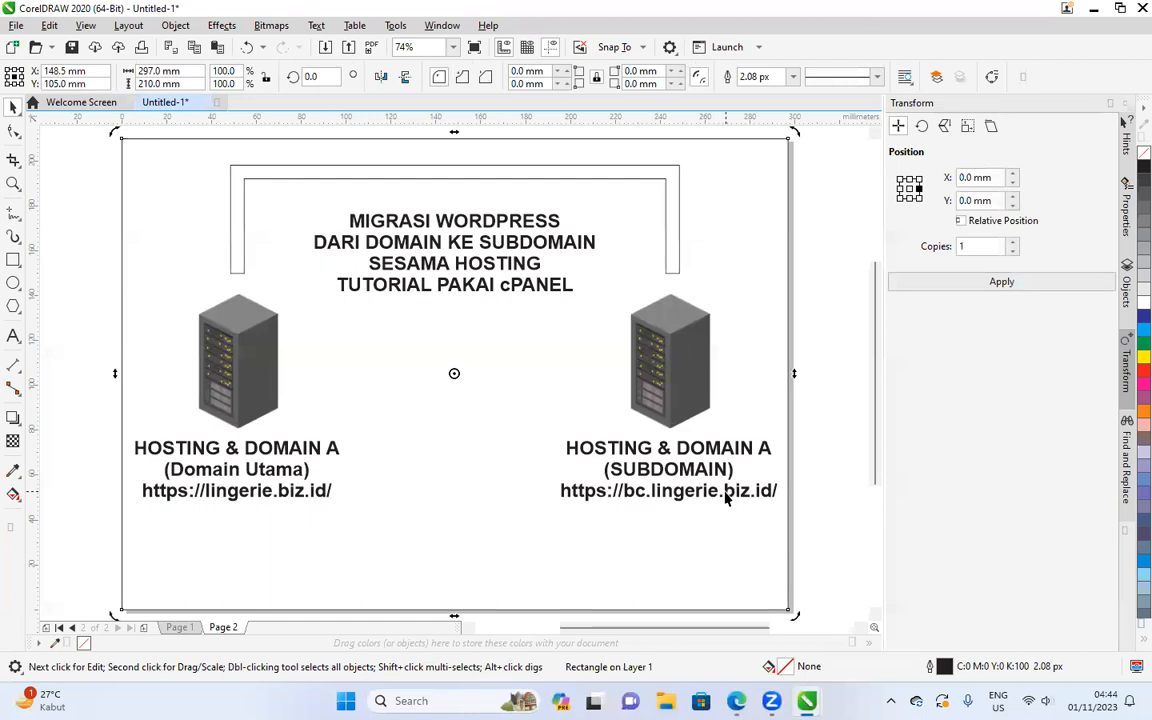
double_click(728, 491)
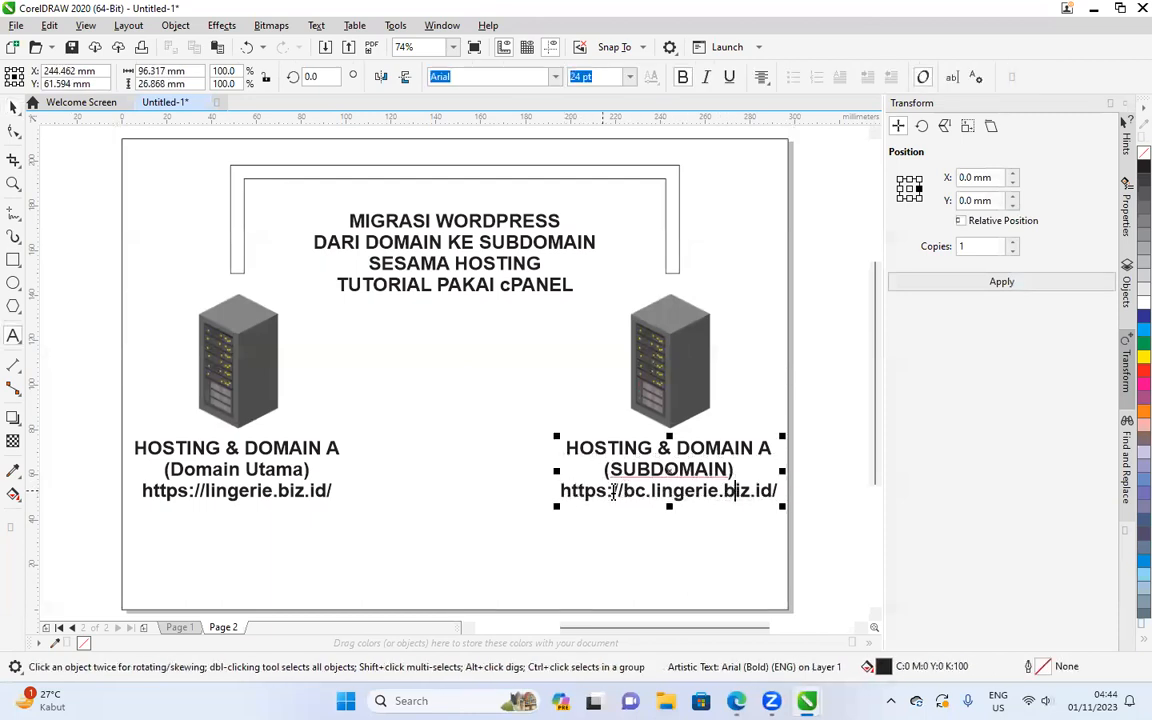
left_click_drag(627, 491, 833, 491)
key("ctrl+v")
left_click(13, 107)
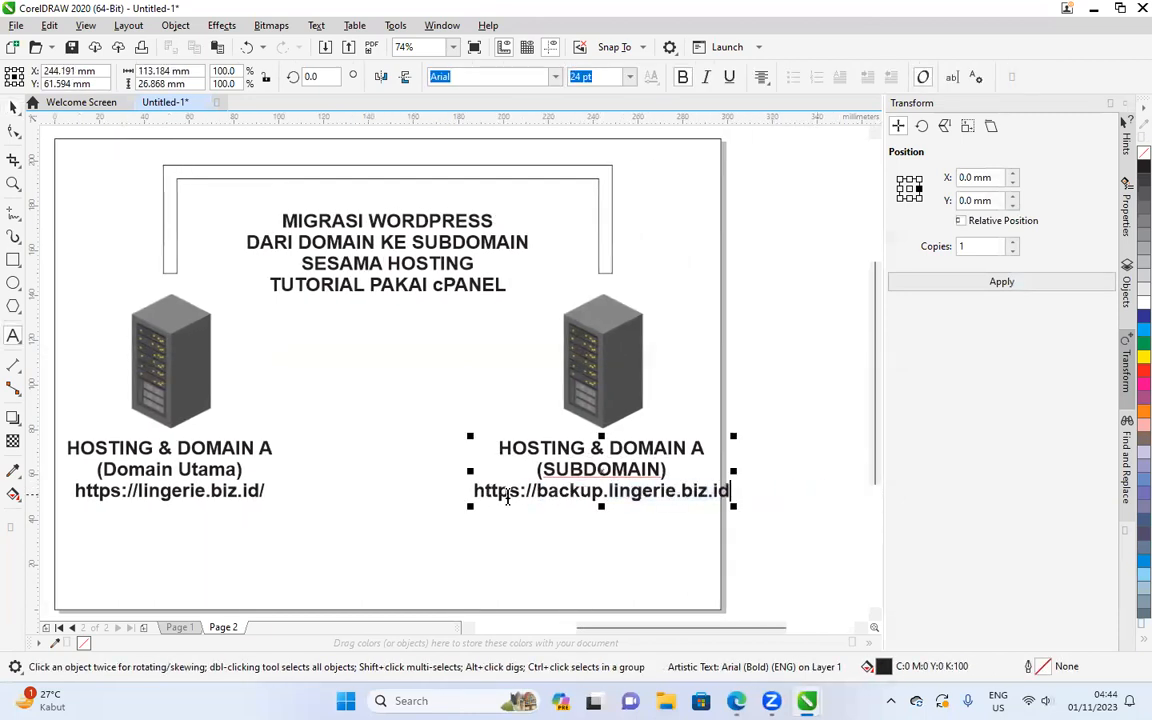
scroll(684, 363, "left", 1)
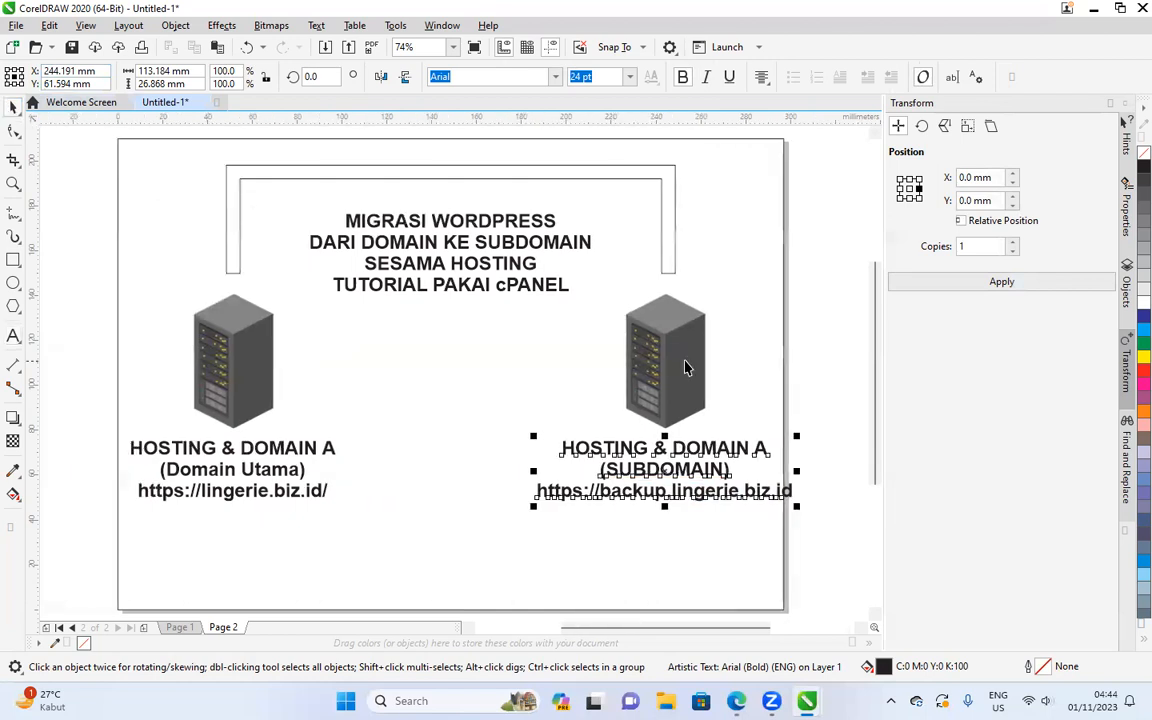
left_click(842, 337)
key("alt+Tab")
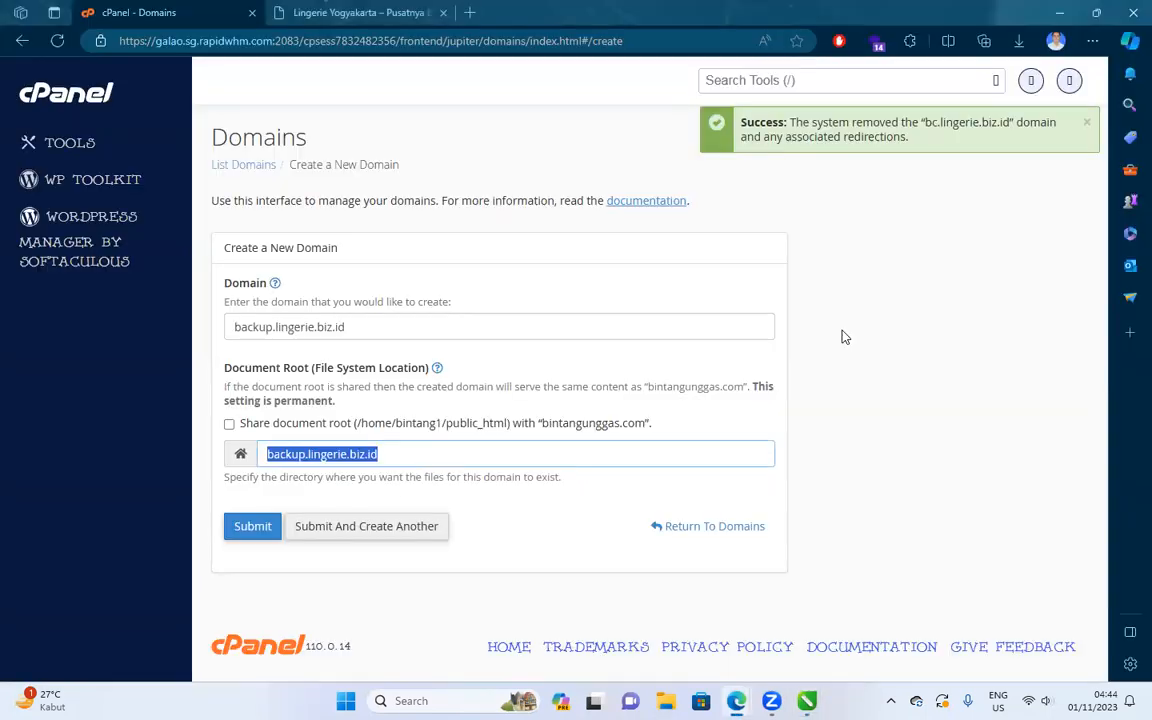
Create the backup.lingerie.biz.id domain and copy lingerie.biz.id from the domain list.
left_click(252, 527)
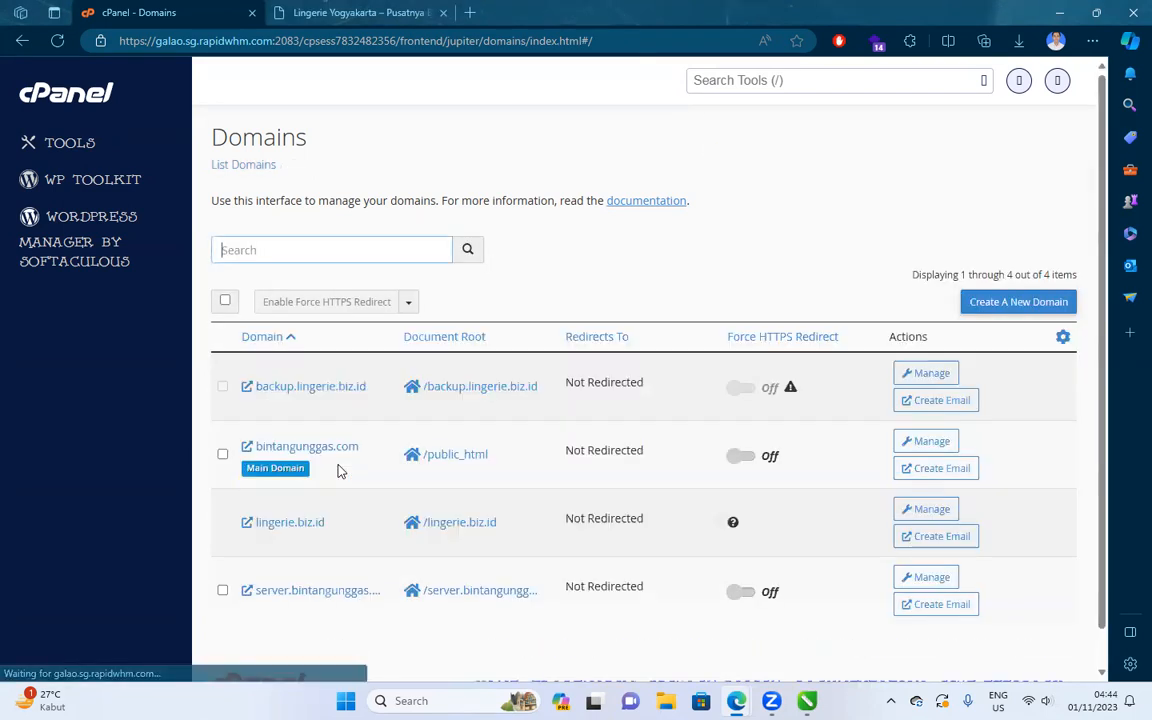
left_click_drag(333, 523, 252, 522)
key("ctrl+c")
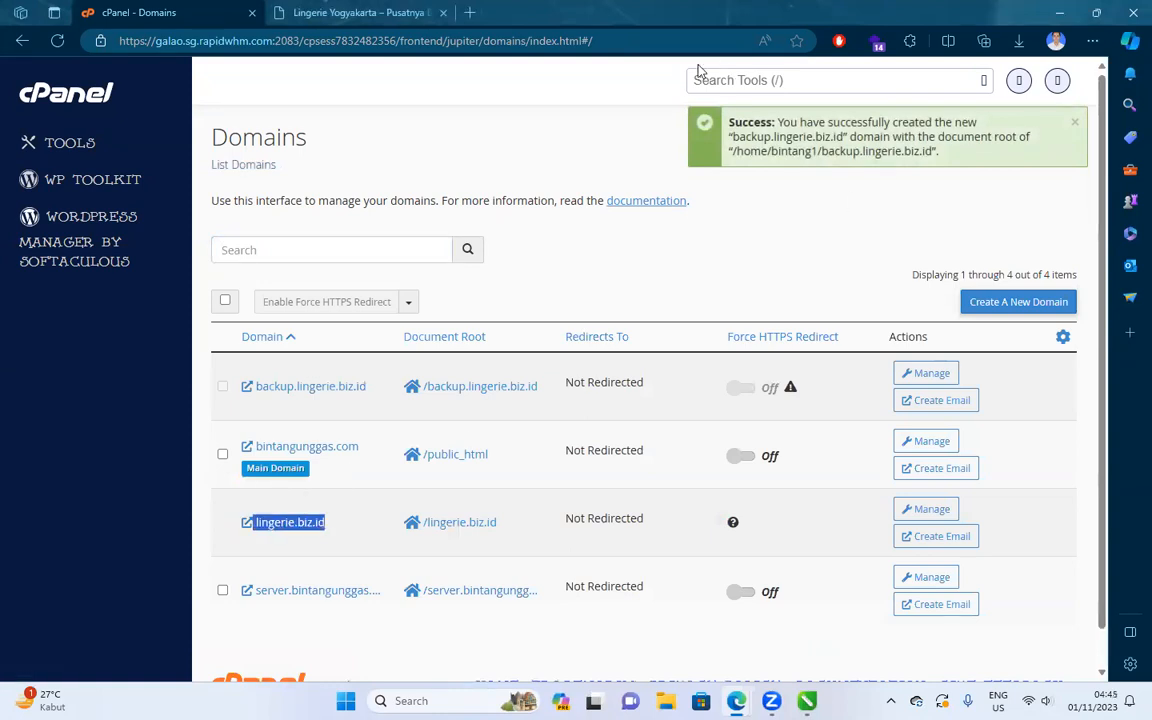
left_click(470, 13)
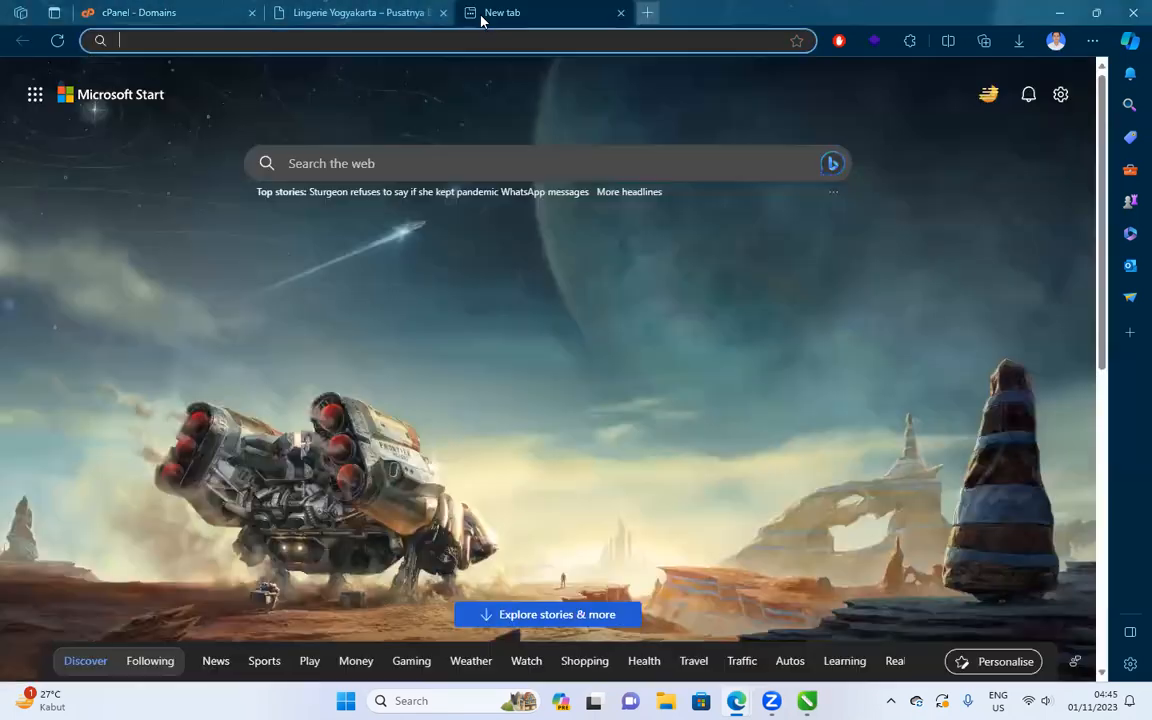
Go to cloudflare.com and start a new account sign-up.
type("cloud")
key("Return")
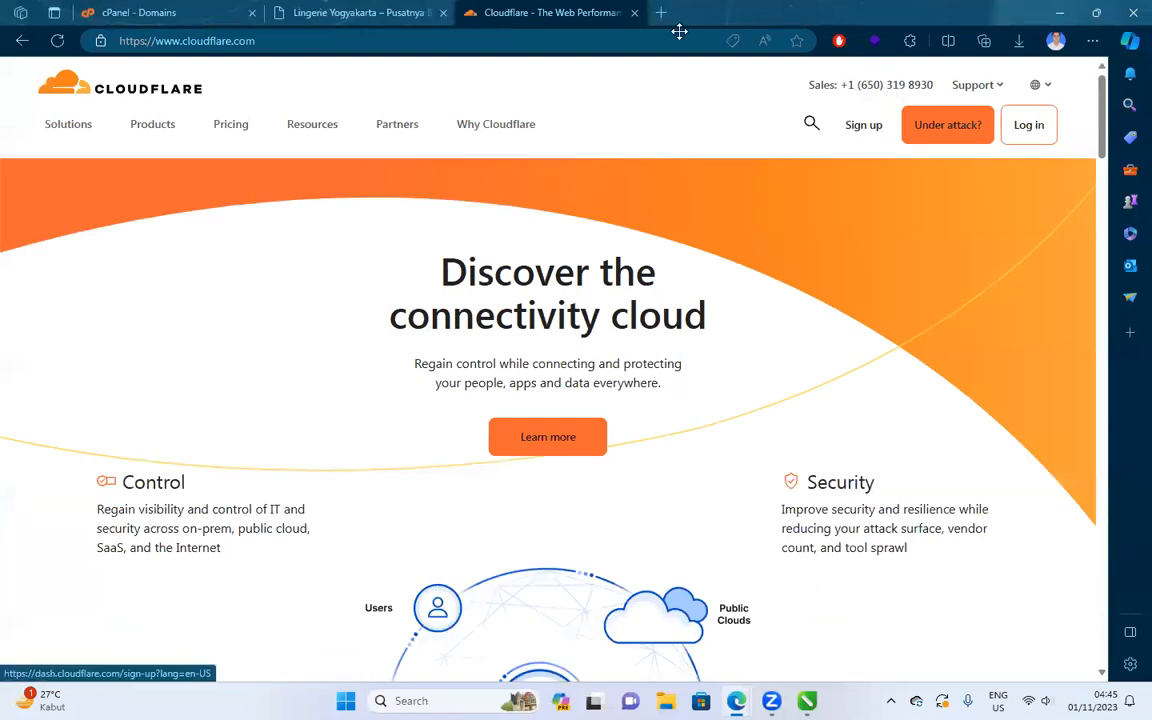
left_click(876, 134)
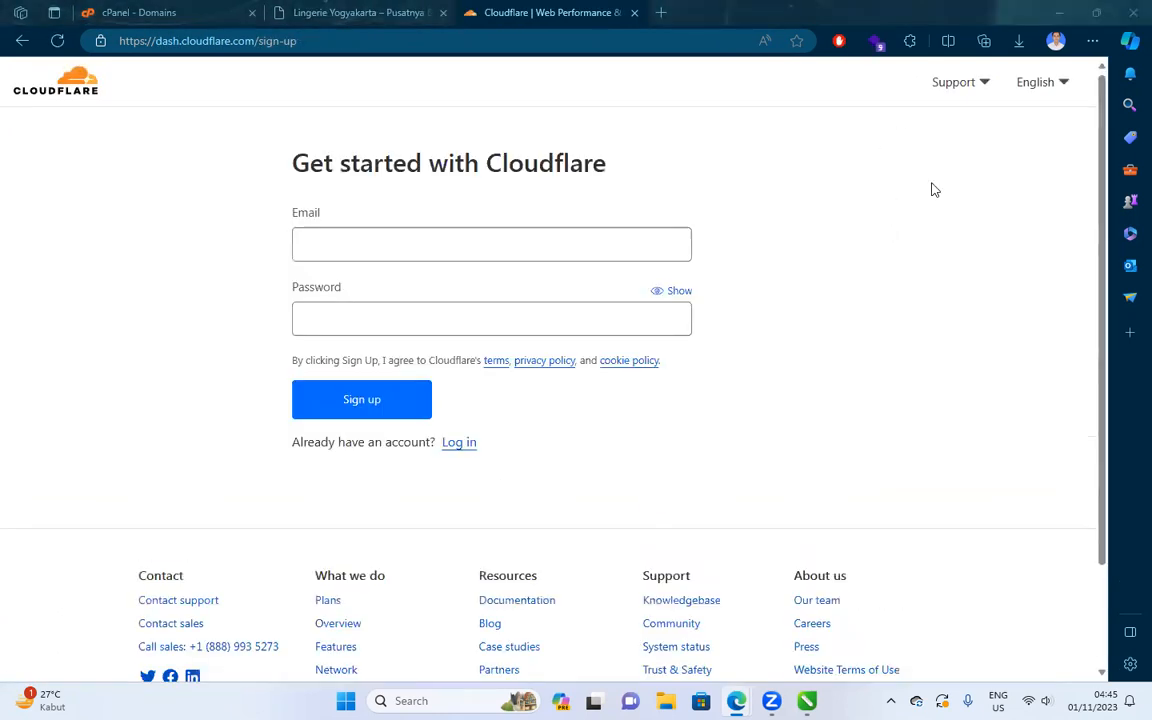
Replace the prefilled sign-up e-mail with the new account's e-mail address.
triple_click(396, 247)
type("s")
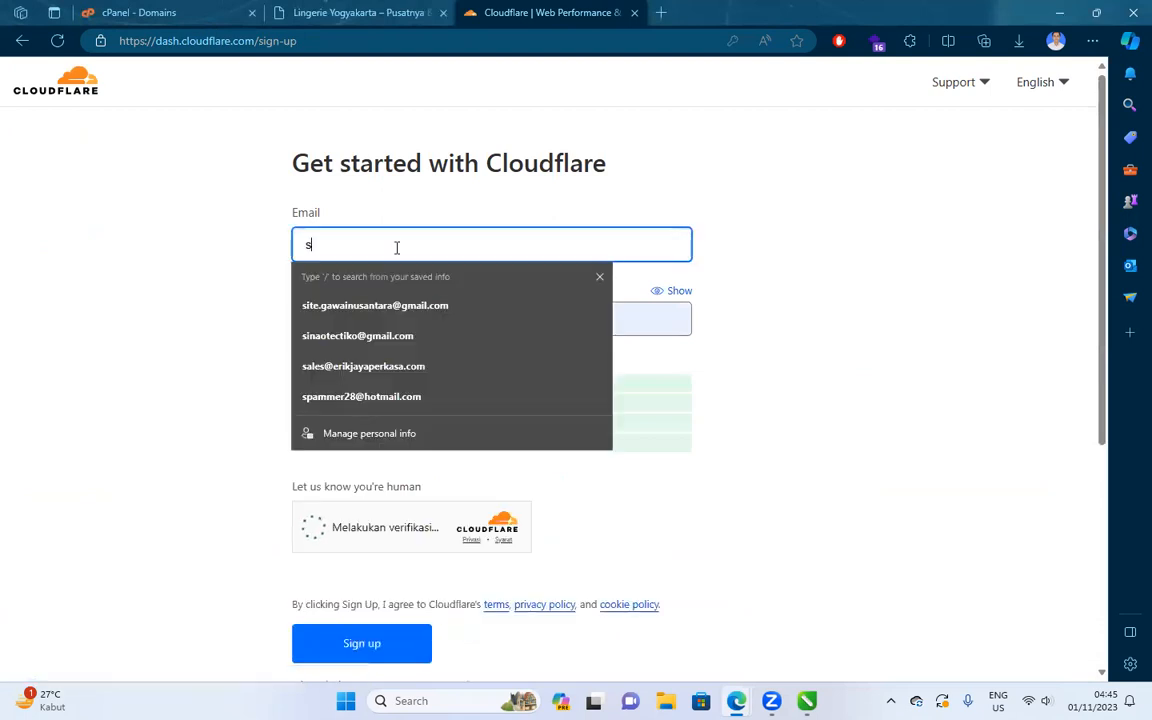
type("it")
key("Down")
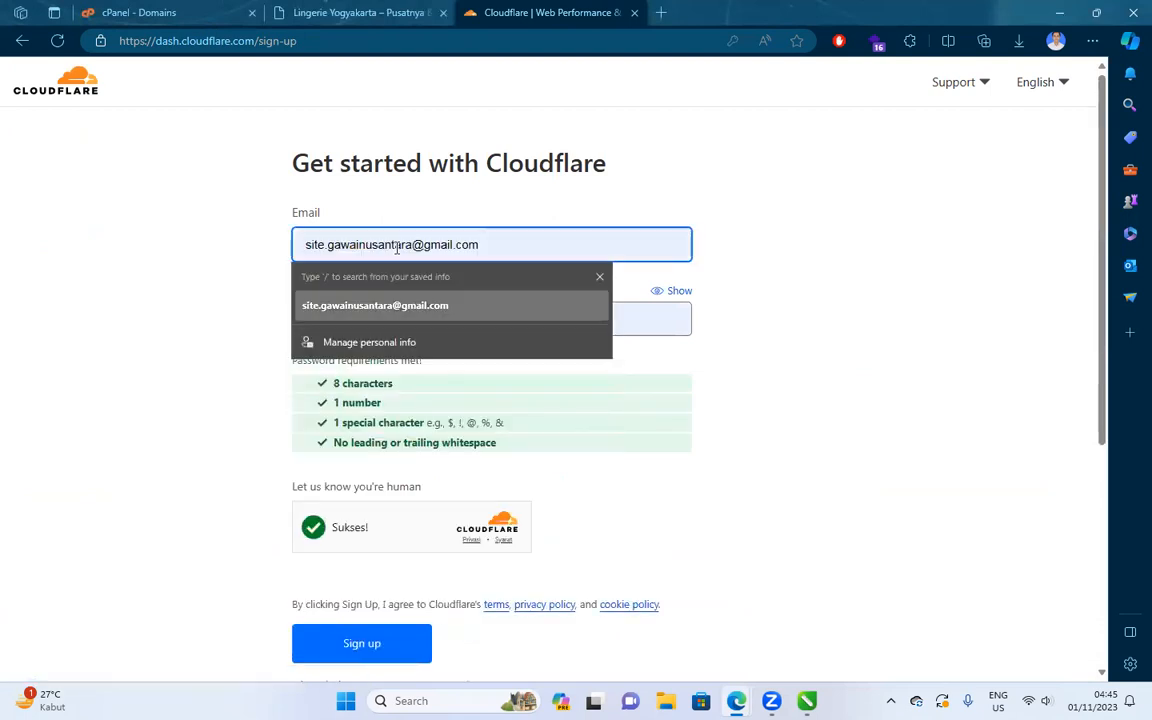
key("Return")
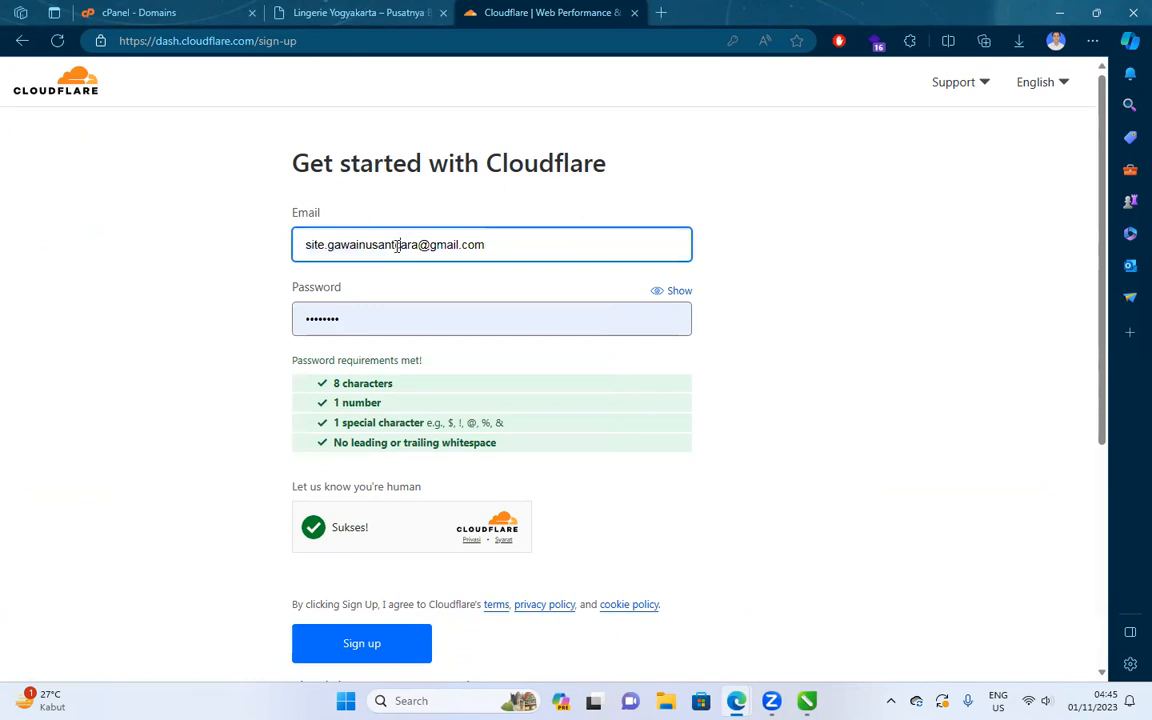
key("ctrl+a")
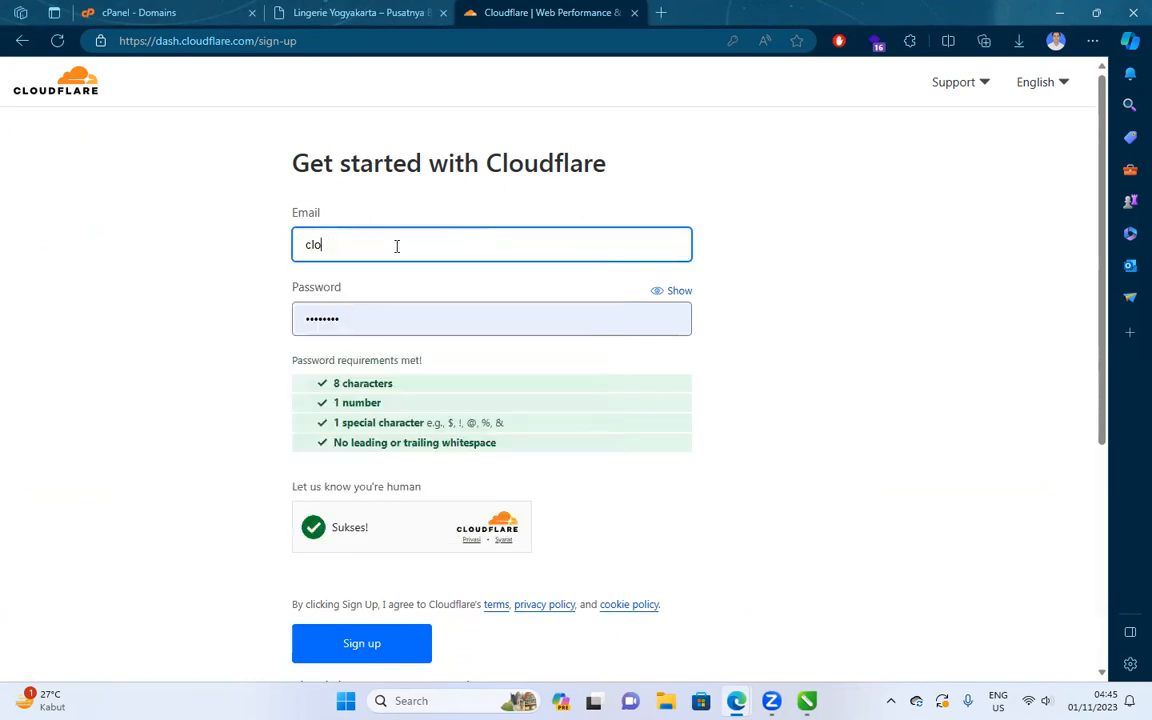
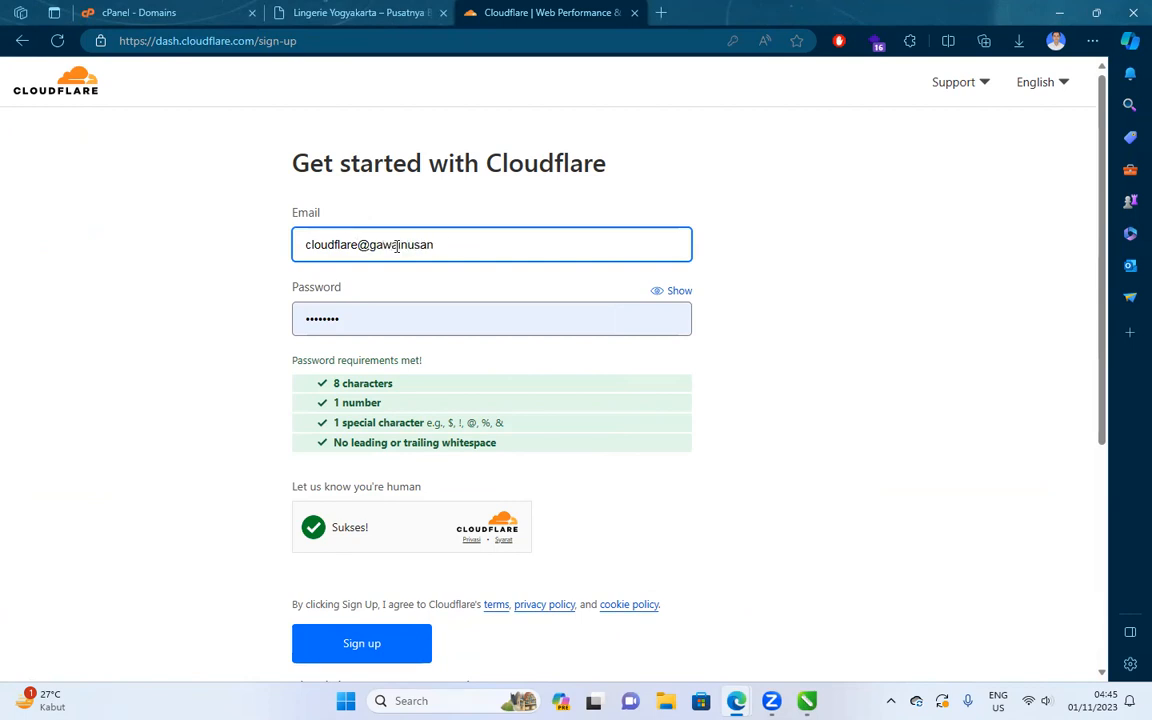
Enter a new account password, then return to the Cloudflare home page.
key("Tab")
type("•••••")
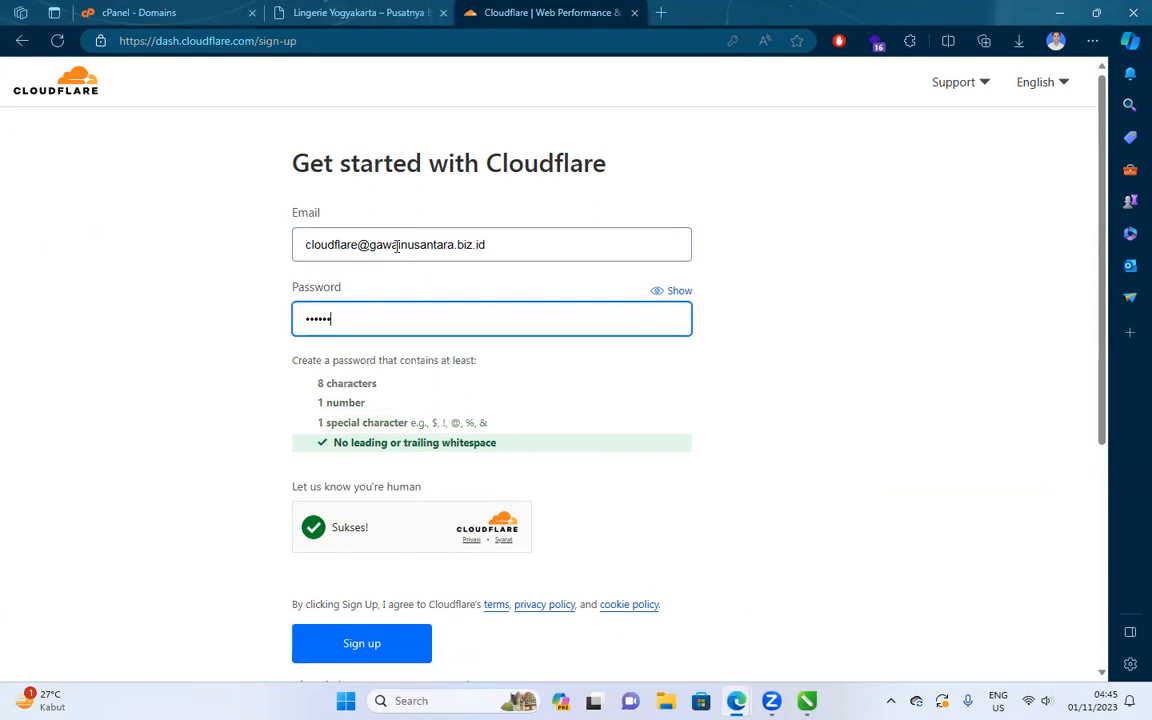
key("BackSpace")
key("BackSpace")
key("BackSpace")
key("BackSpace")
key("BackSpace")
key("BackSpace")
type("••••••")
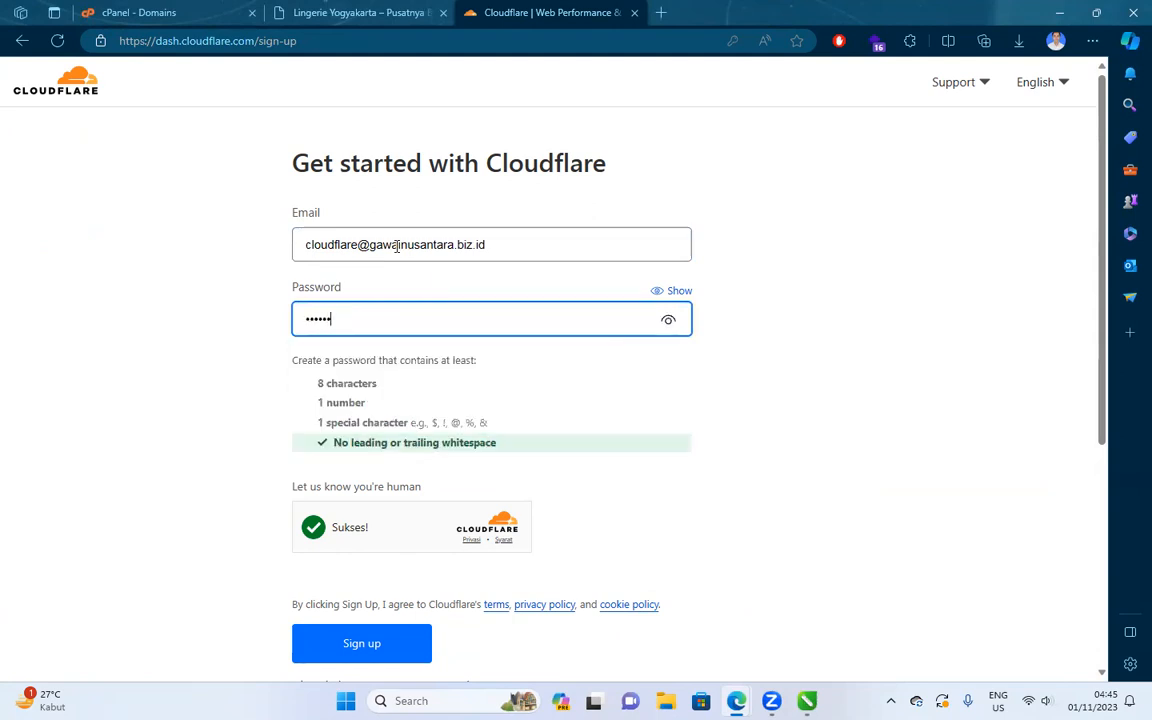
type("•••••")
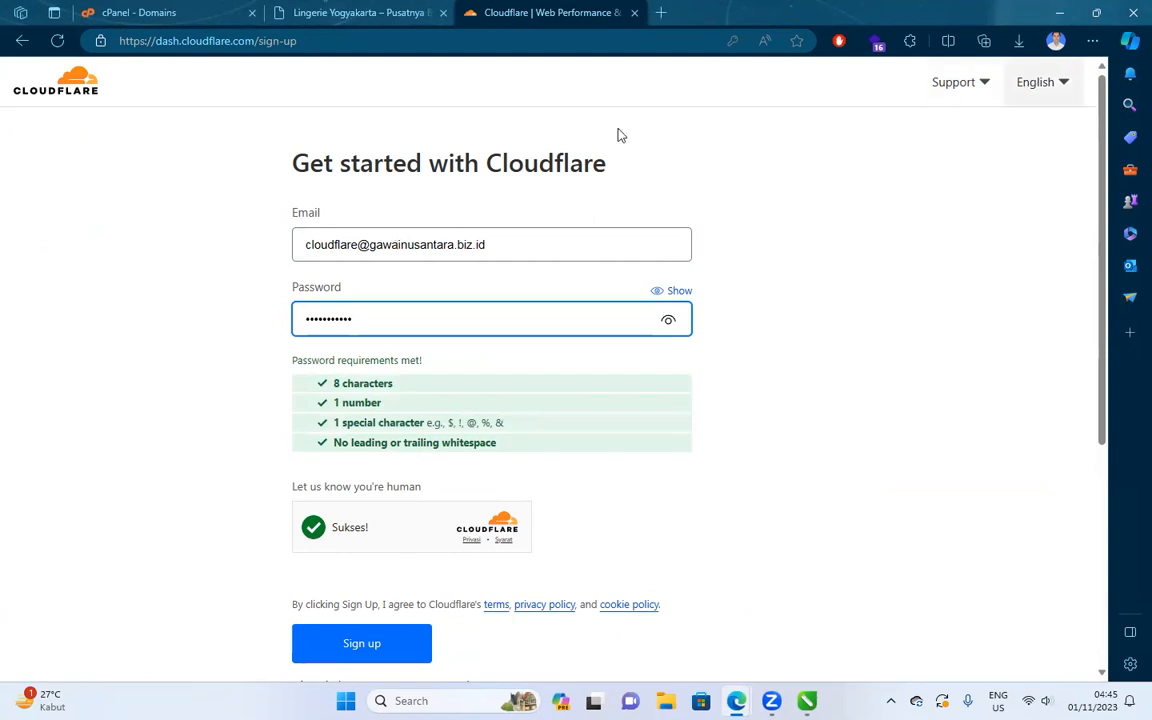
left_click(22, 41)
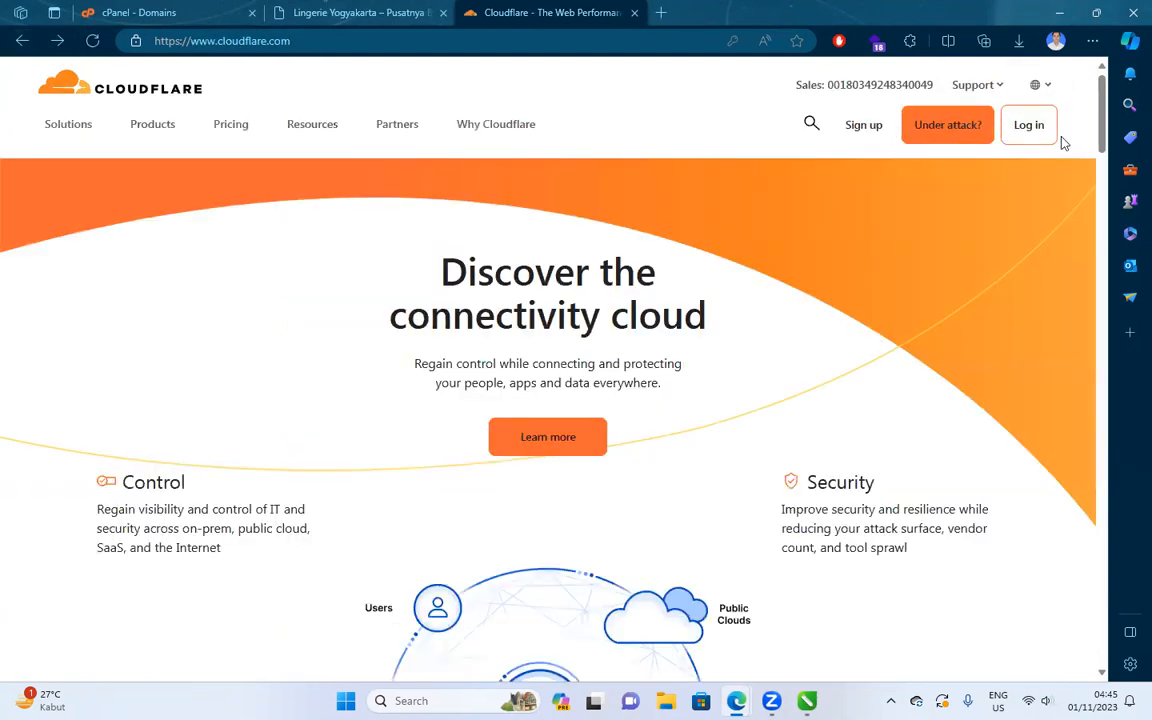
On the Cloudflare login page, enter the account e-mail and password.
left_click(1035, 128)
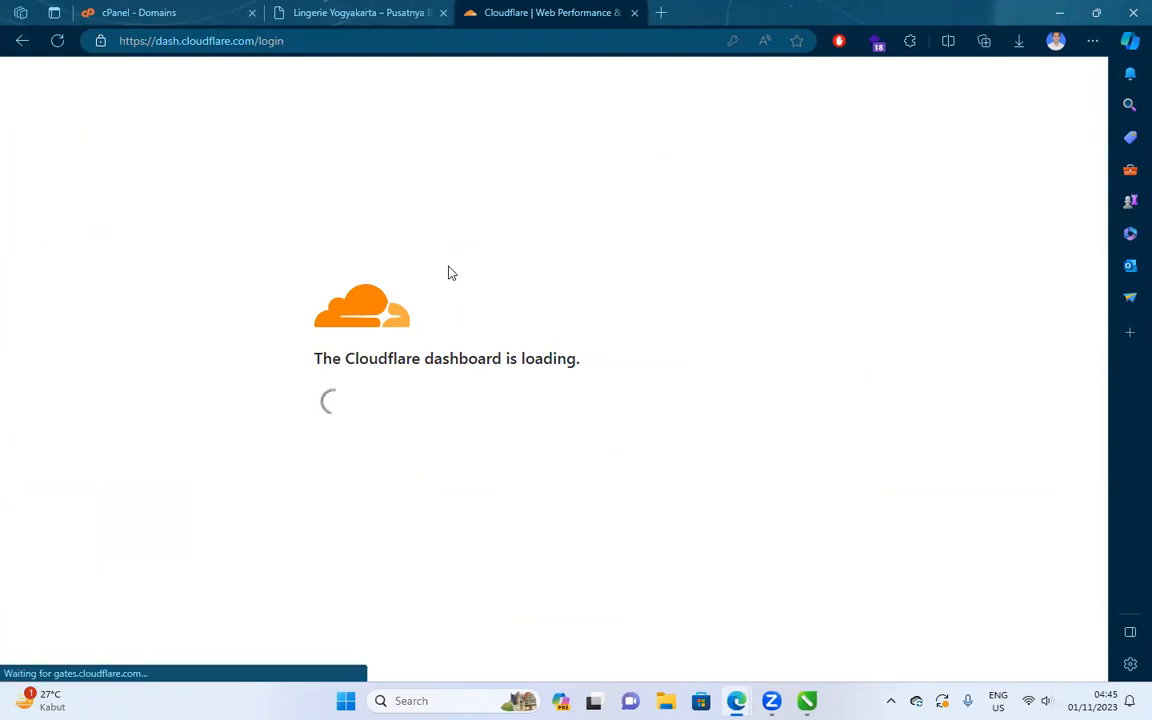
left_click(406, 244)
key("ctrl+a")
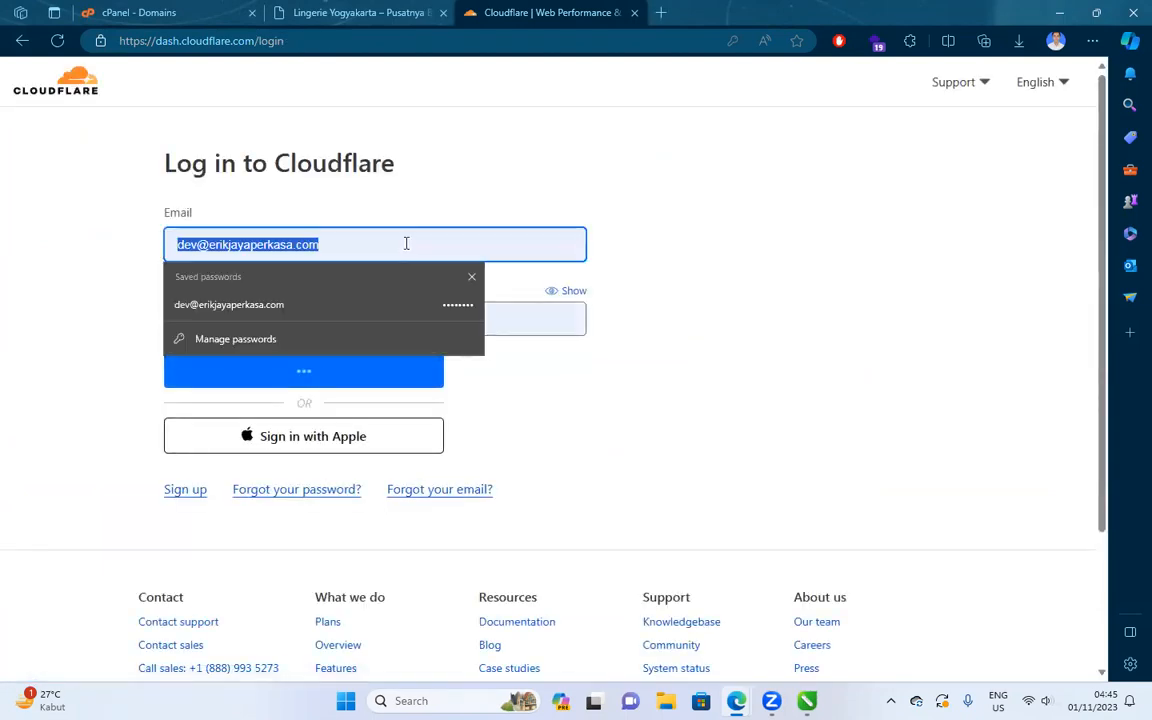
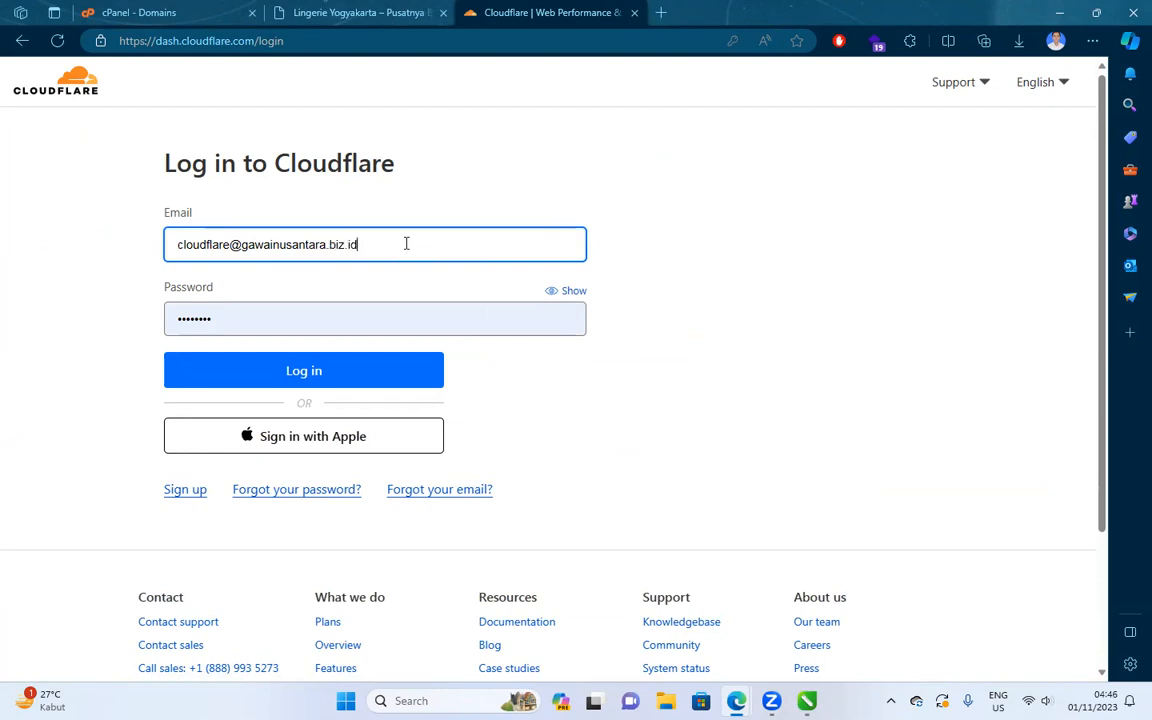
key("Tab")
type("**********")
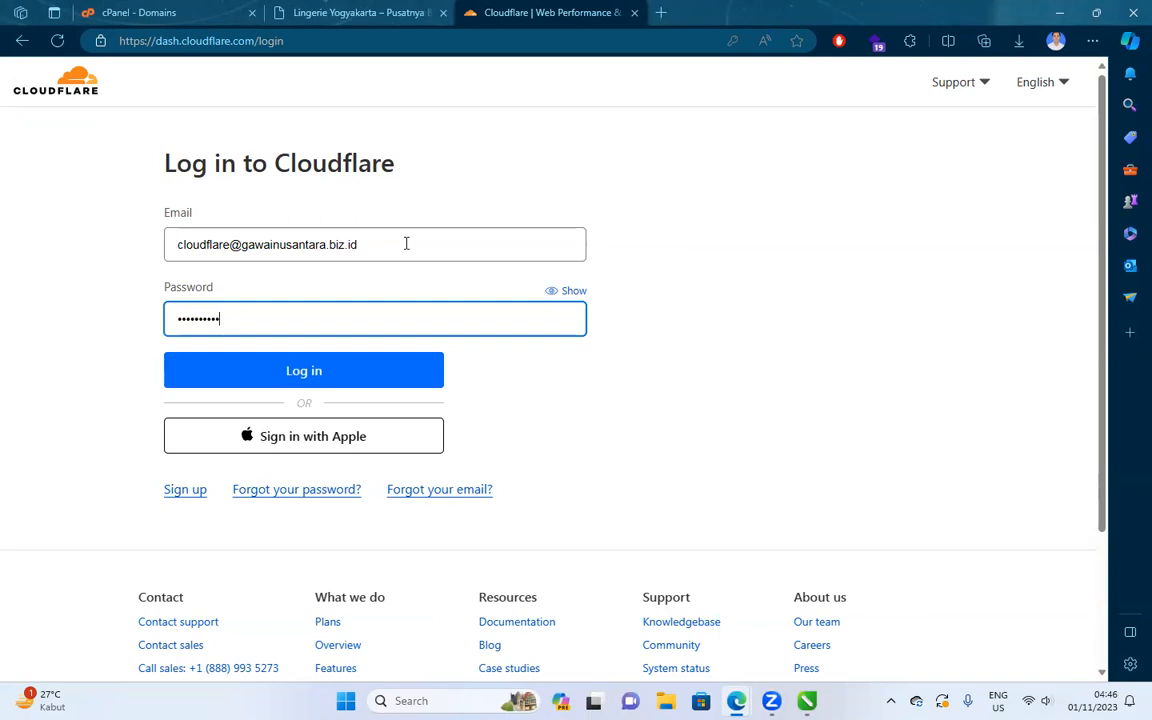
Recheck the e-mail, submit, and retype the password after the failed login.
left_click(406, 244)
key("ctrl+a")
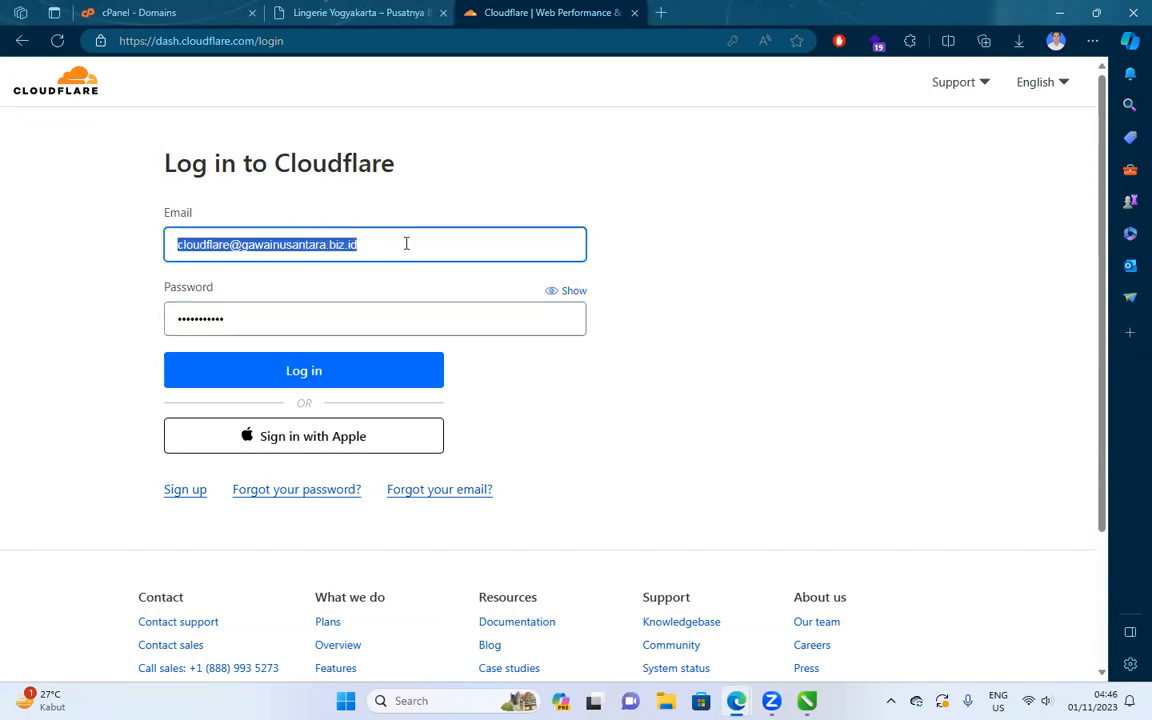
left_click(361, 386)
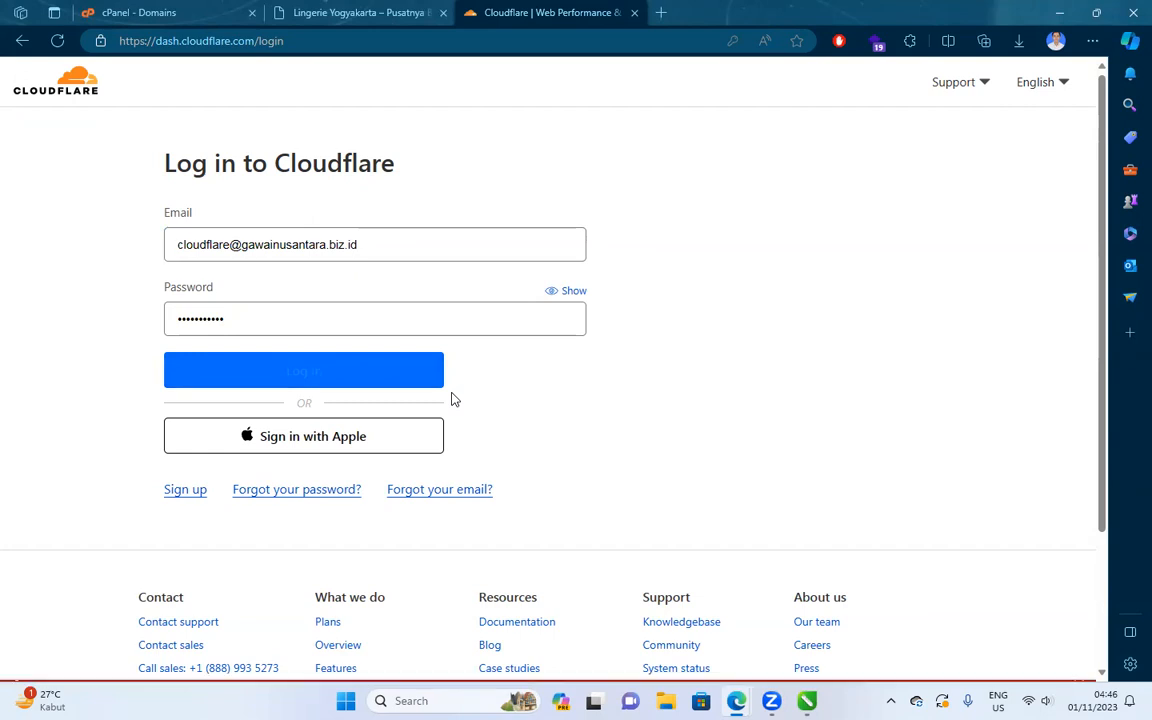
left_click(337, 321)
key("ctrl+a")
type("•••••")
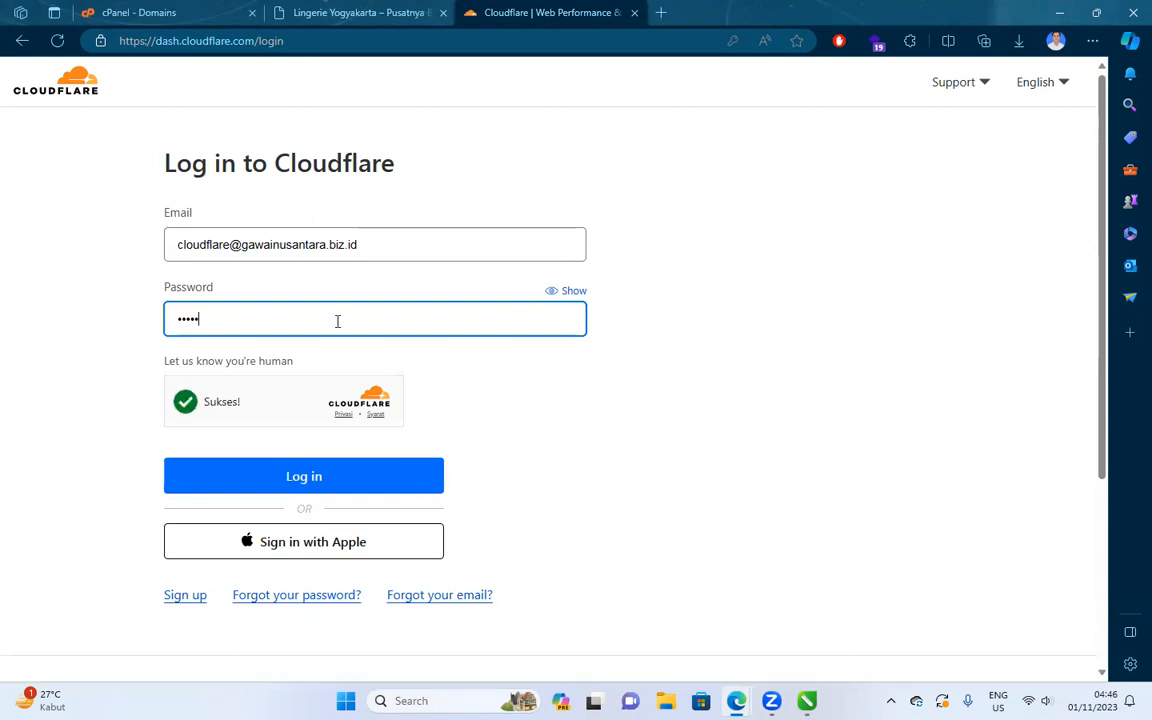
type("•••••")
key("Return")
type("•")
key("Return")
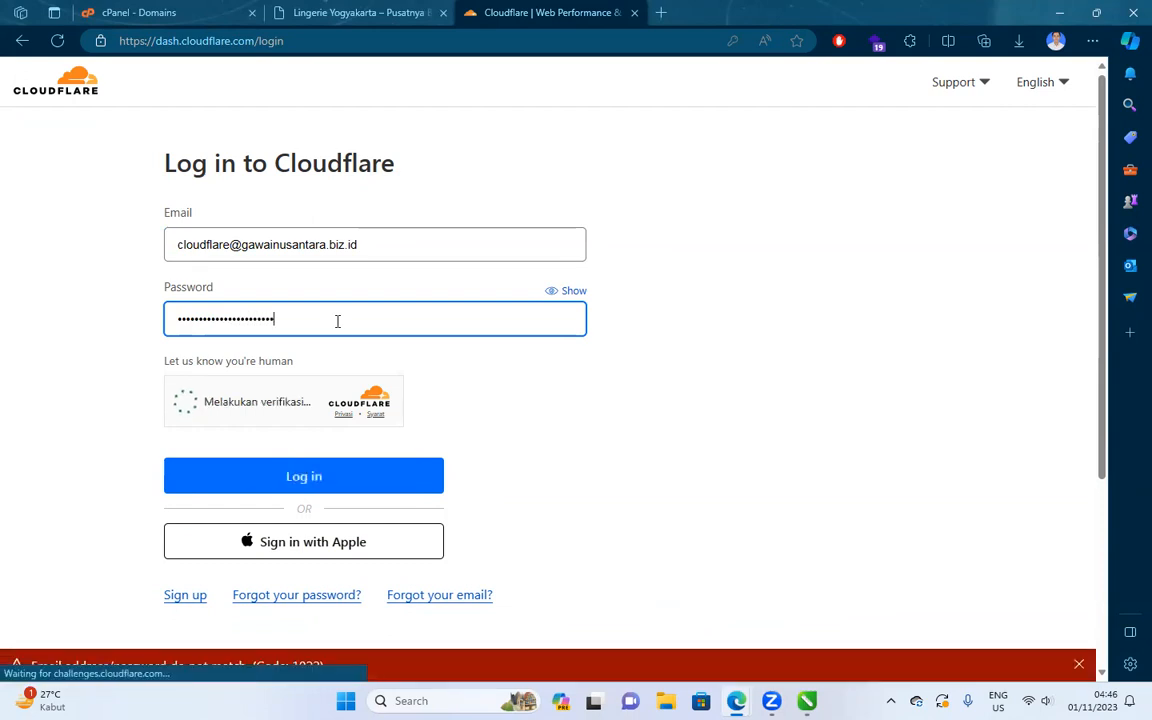
Re-enter the corrected password to sign in, then enter gawainusantara.biz.id/cp in a new tab.
left_click_drag(337, 321, 122, 345)
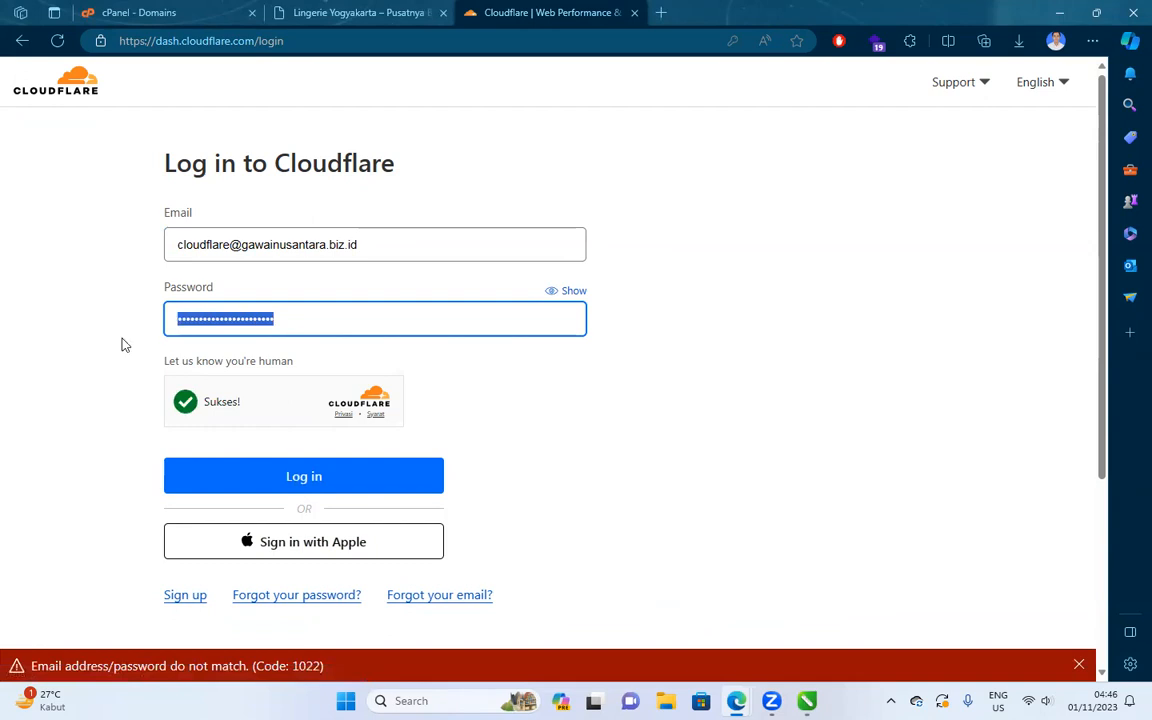
type("a")
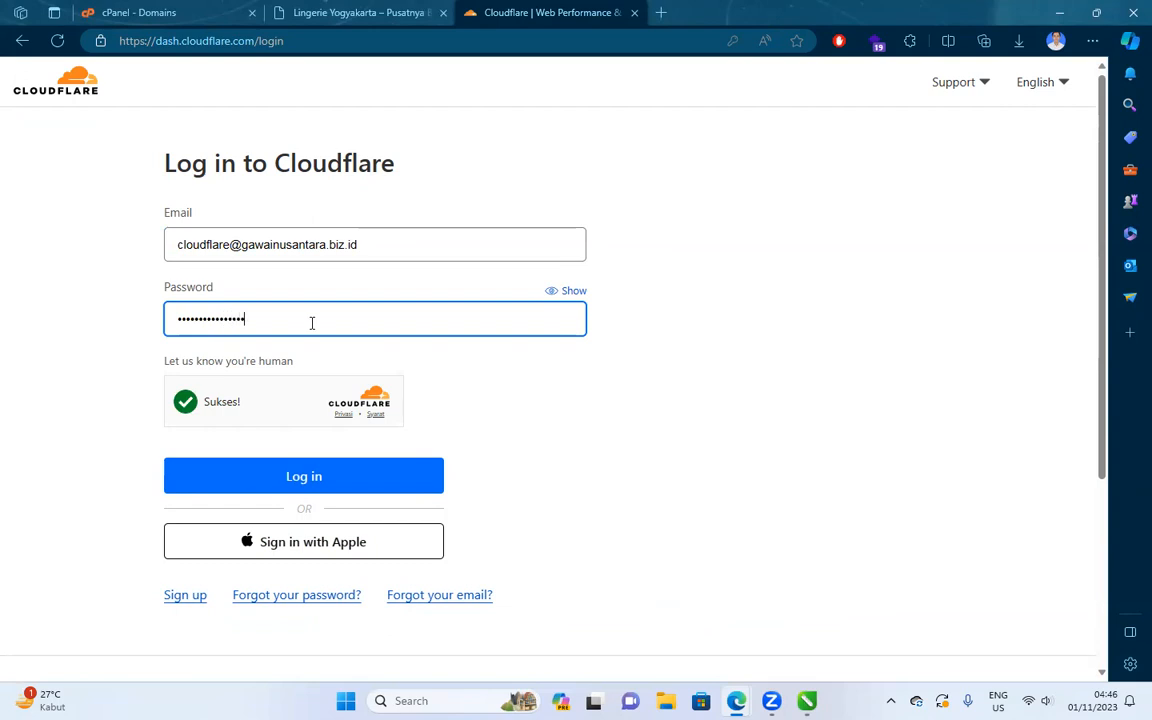
type("••••")
key("Return")
left_click(316, 481)
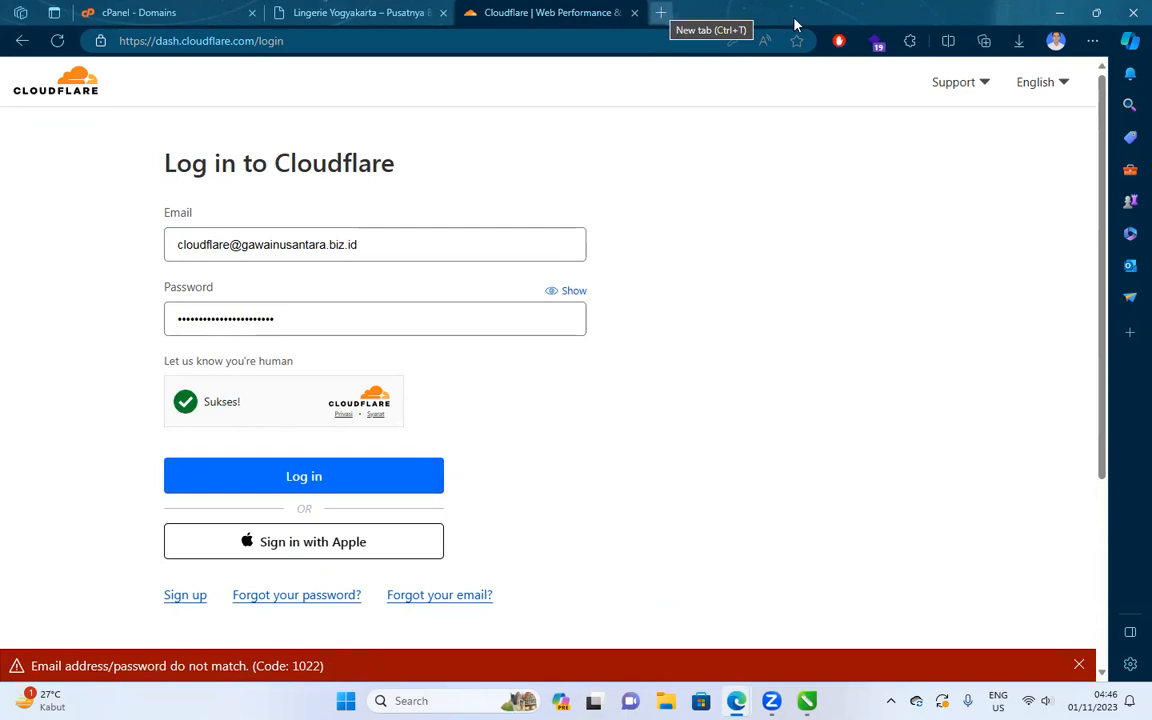
key("ctrl+t")
type("gawainusantara.biz.id/cp")
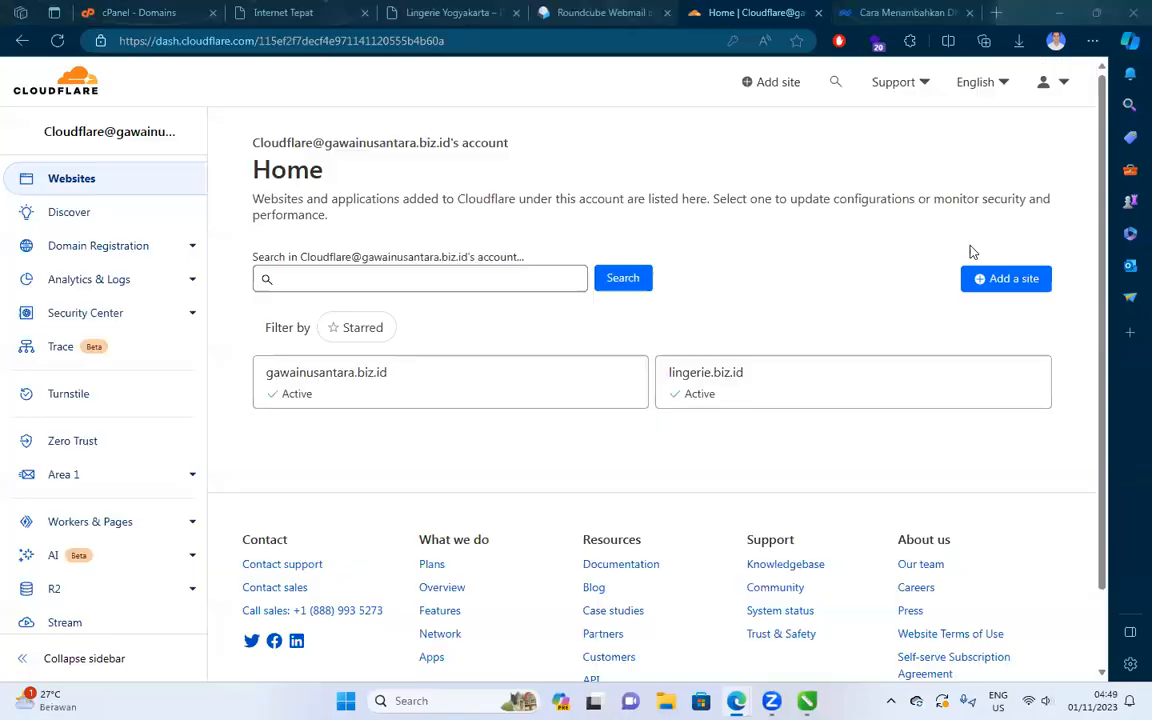
Check the cPanel and Internet Tepat tabs, then open the lingerie.biz.id site from Cloudflare Home.
left_click(140, 14)
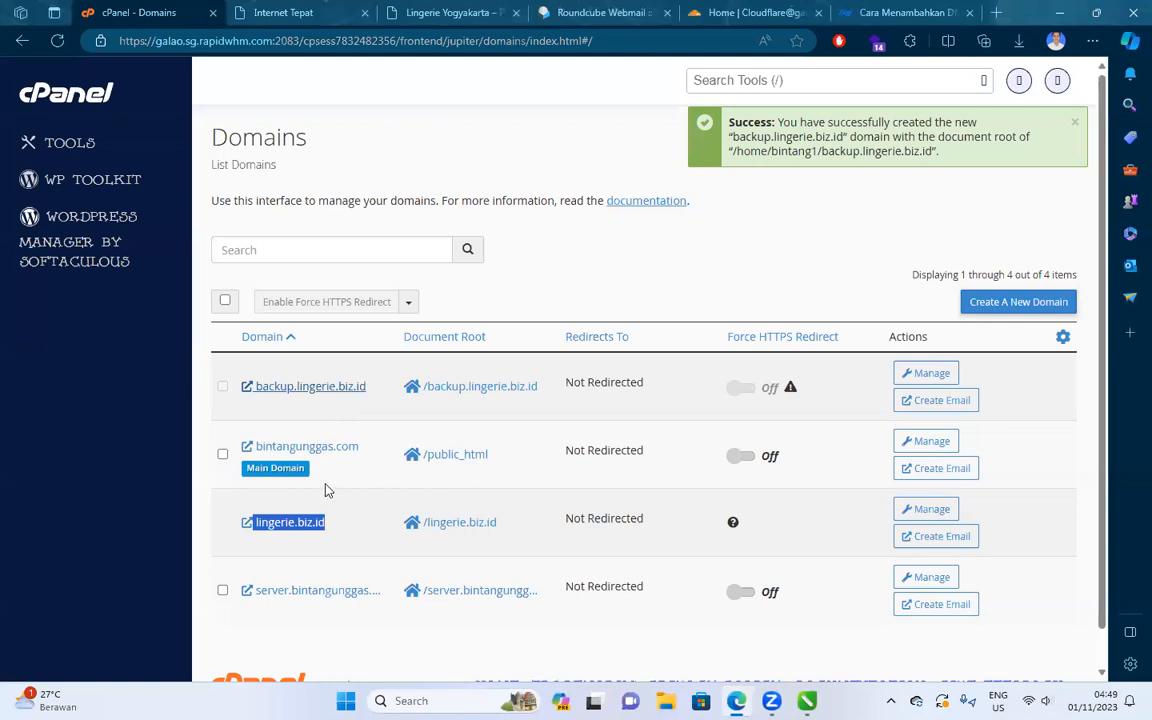
left_click(281, 10)
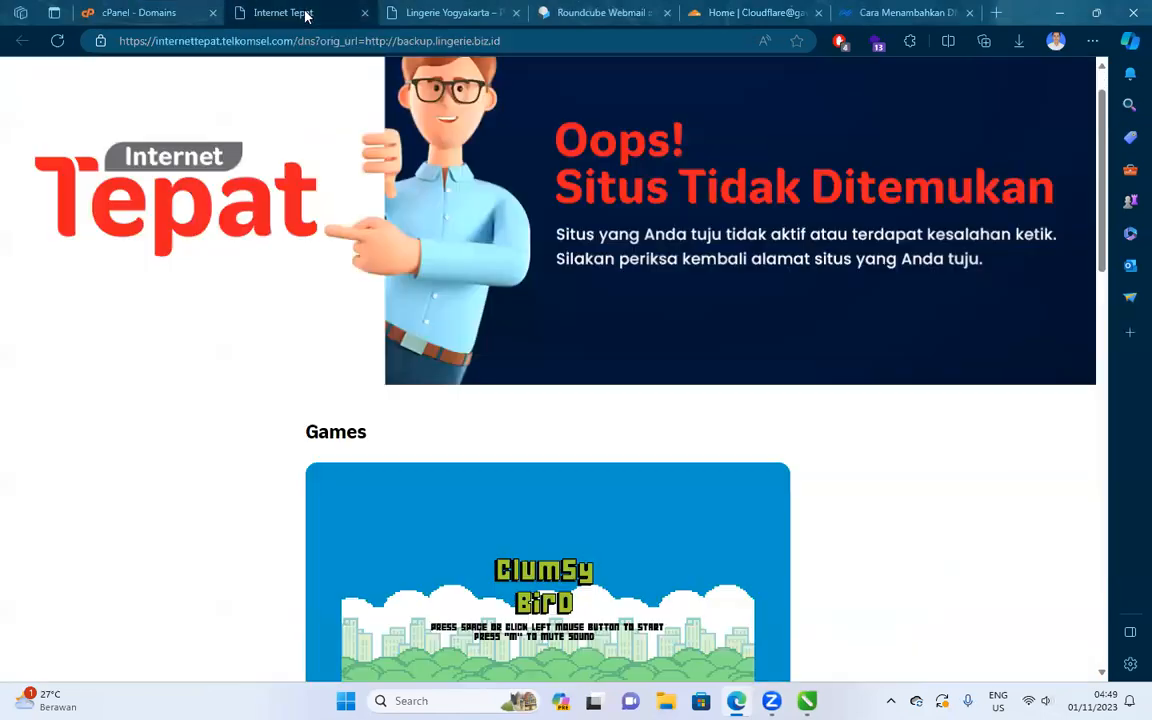
left_click_drag(338, 42, 112, 44)
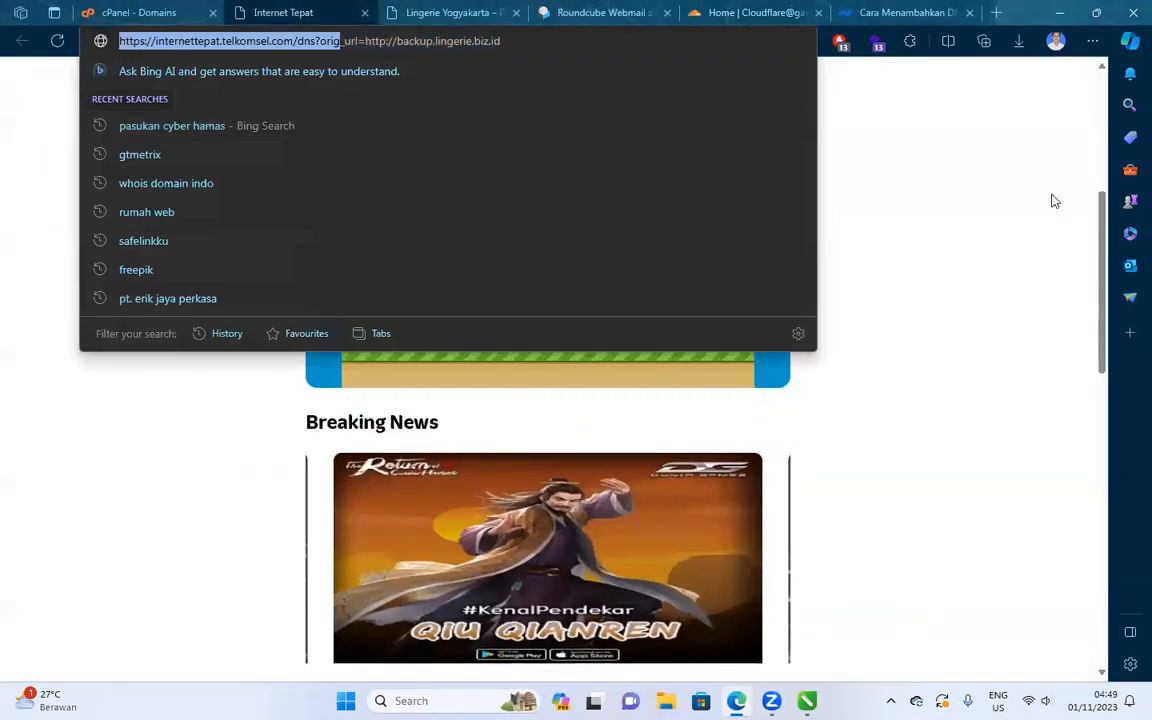
left_click(1052, 200)
scroll(841, 159, "up", 4)
left_click(748, 12)
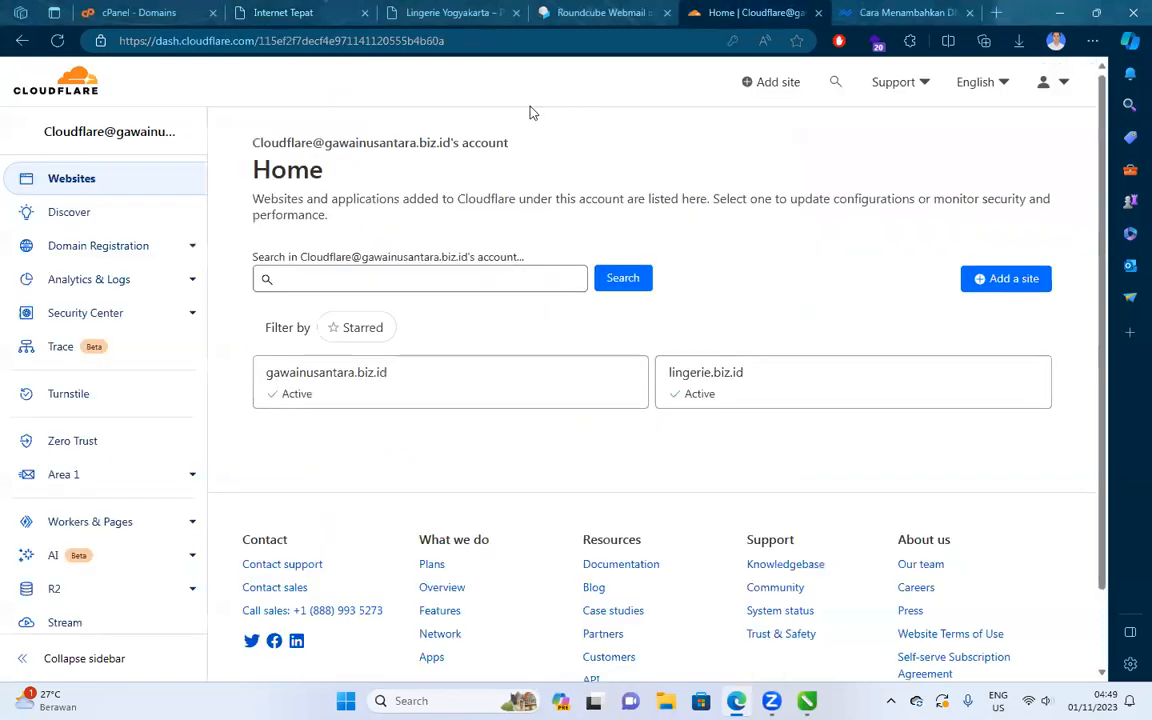
left_click(705, 392)
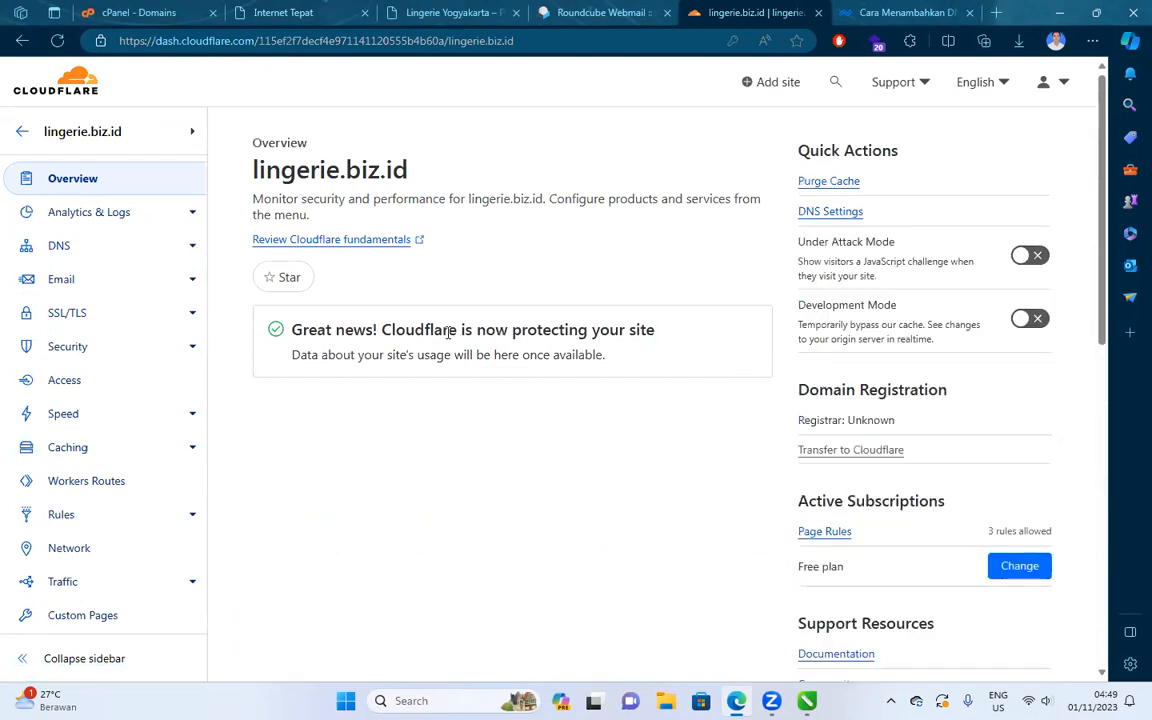
Read through Niagahoster's tutorial on adding subdomain DNS records in Cloudflare.
left_click(897, 14)
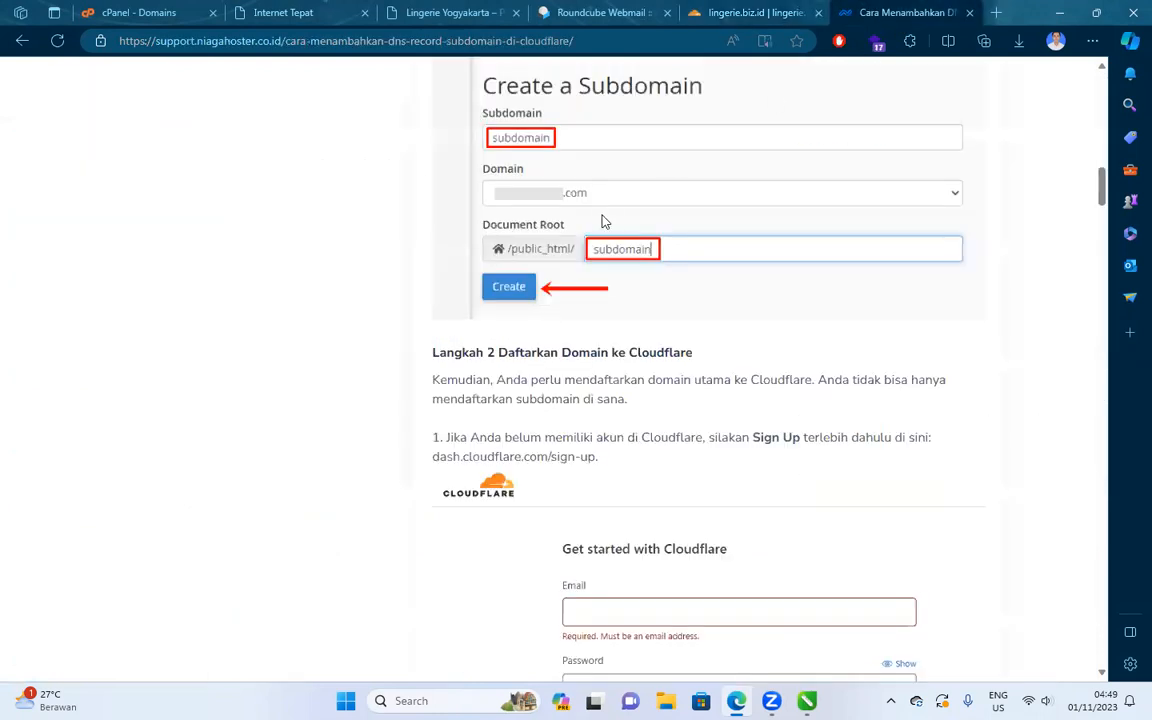
scroll(603, 221, "up", 15)
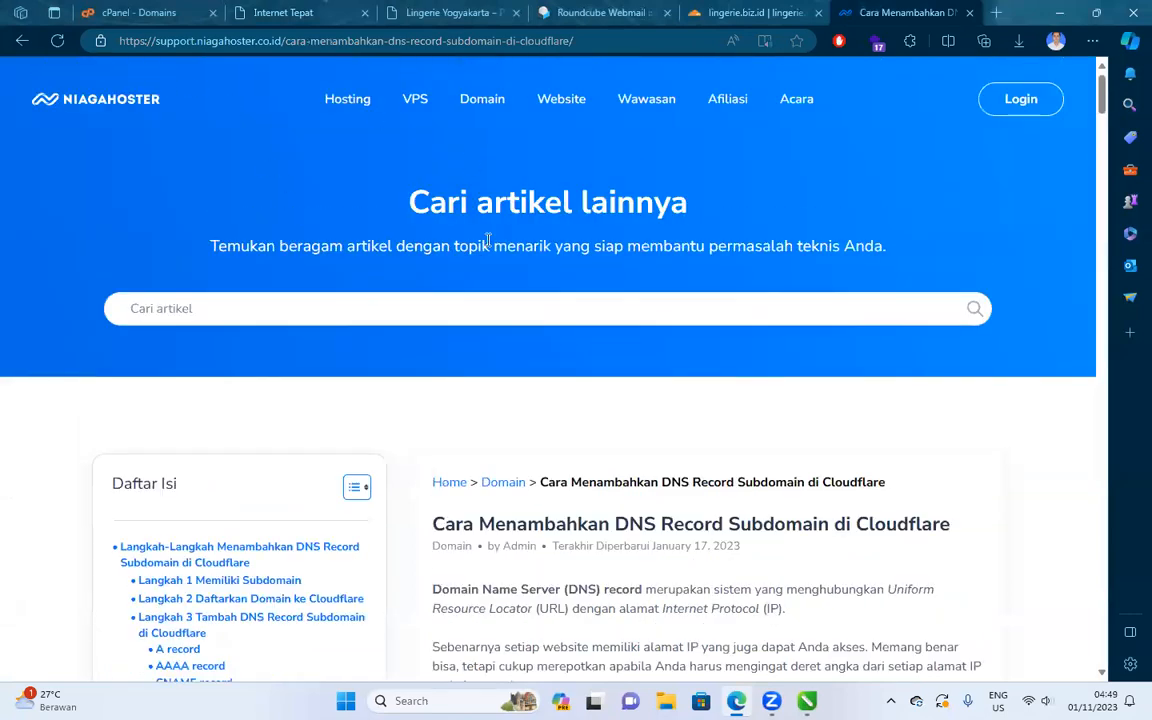
scroll(488, 240, "down", 15)
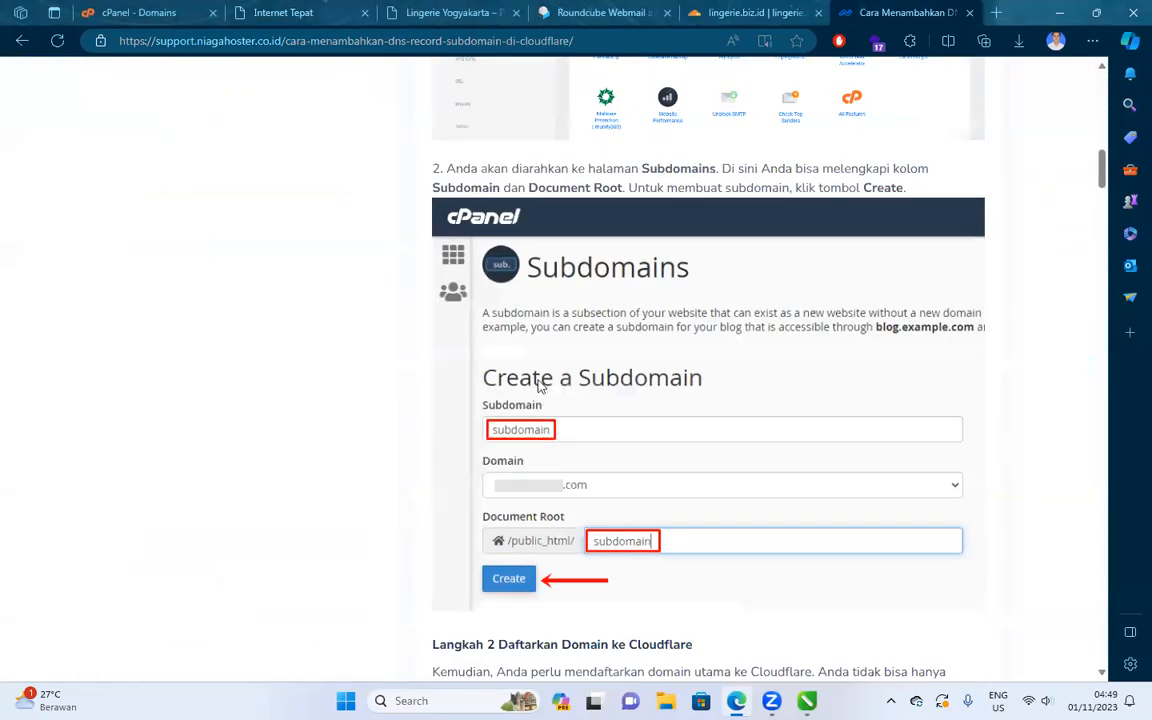
scroll(540, 386, "down", 15)
scroll(689, 386, "down", 2)
scroll(681, 375, "up", 2)
scroll(681, 375, "down", 6)
scroll(686, 368, "up", 1)
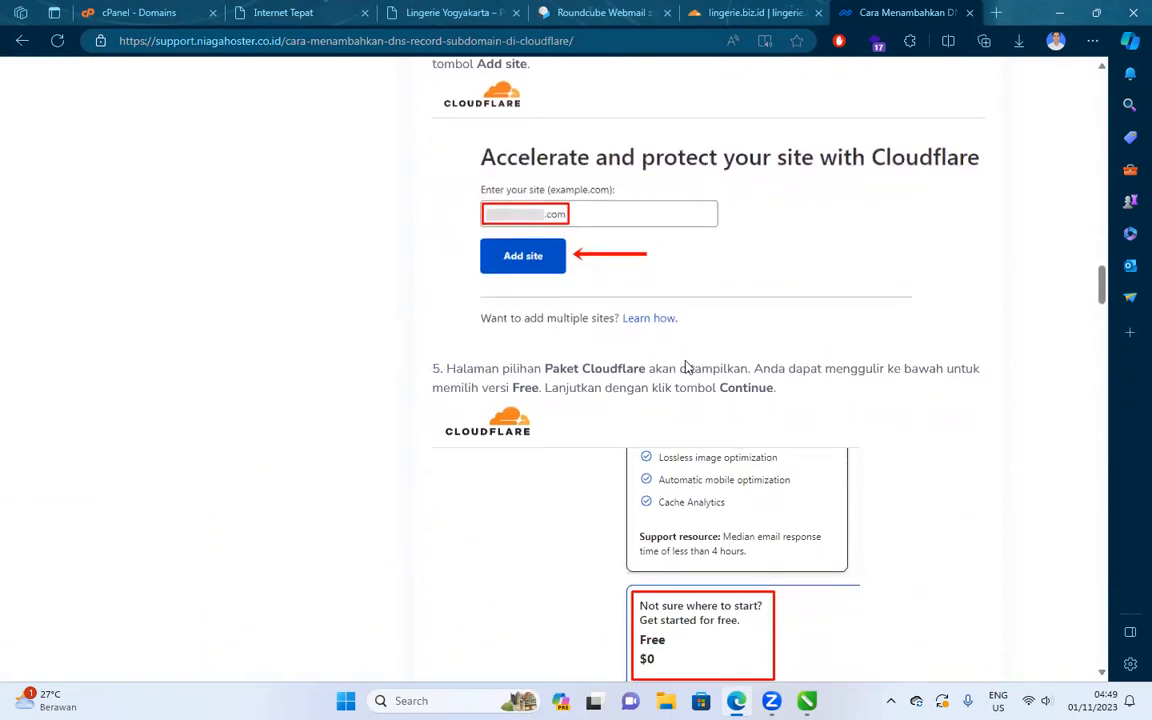
scroll(686, 366, "down", 15)
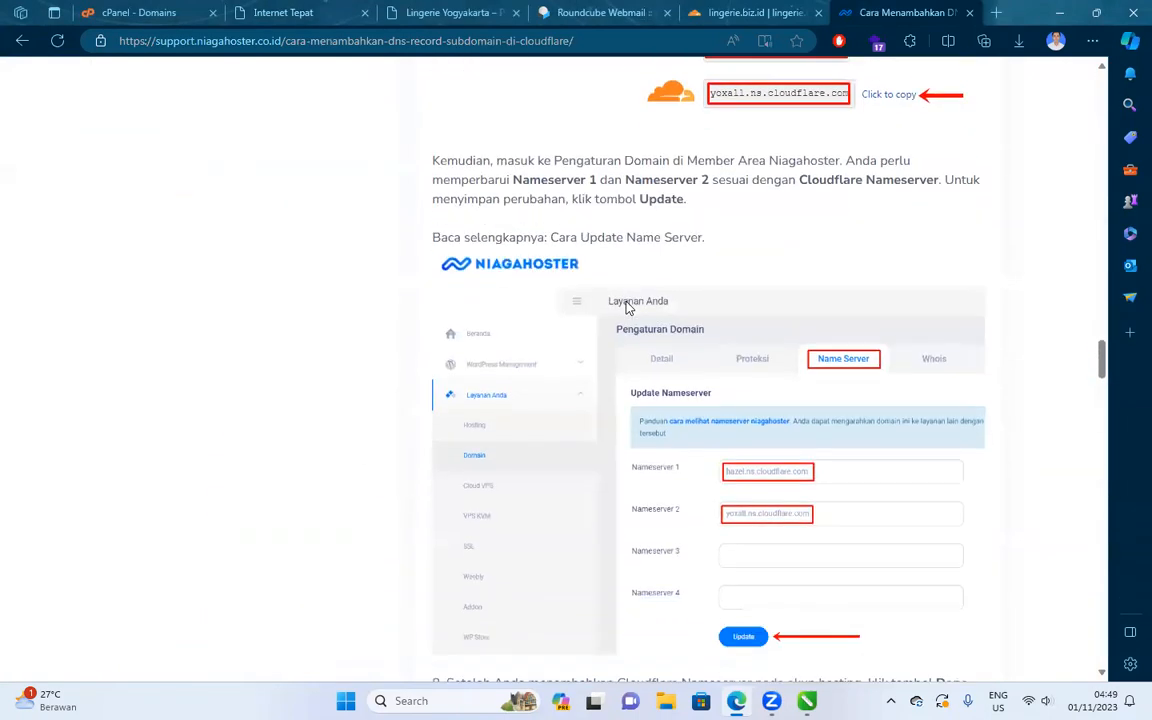
scroll(628, 307, "down", 10)
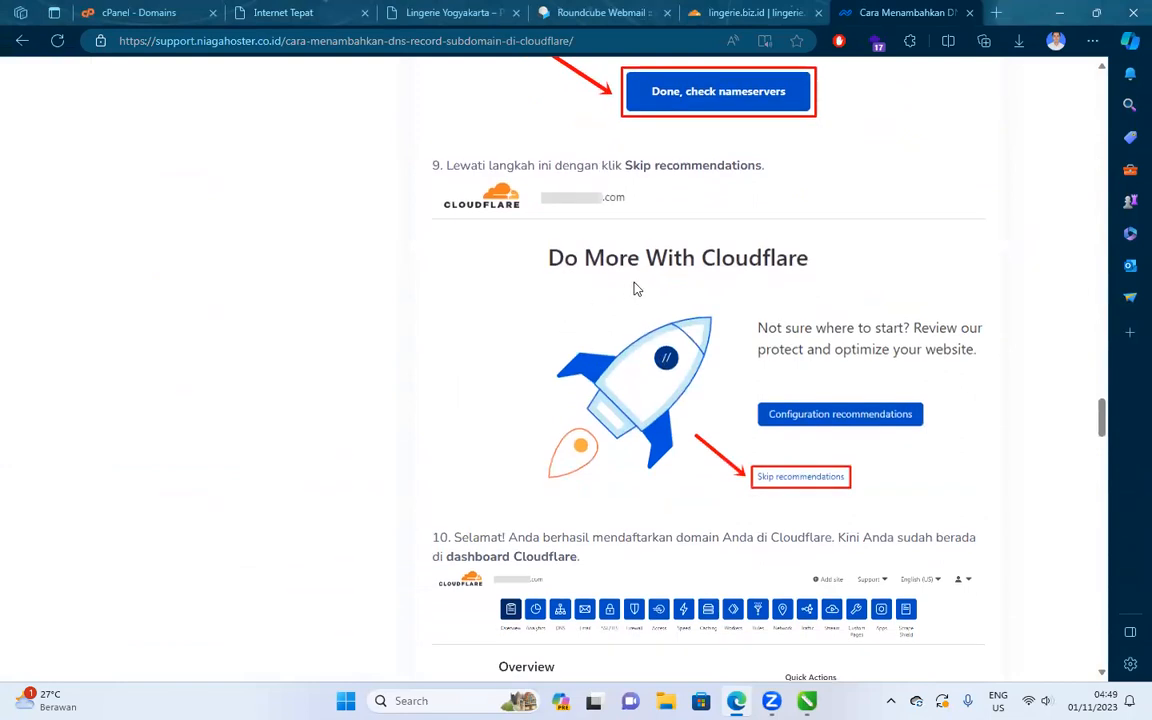
scroll(633, 289, "down", 2)
scroll(600, 289, "down", 7)
scroll(545, 292, "down", 5)
scroll(533, 297, "up", 2)
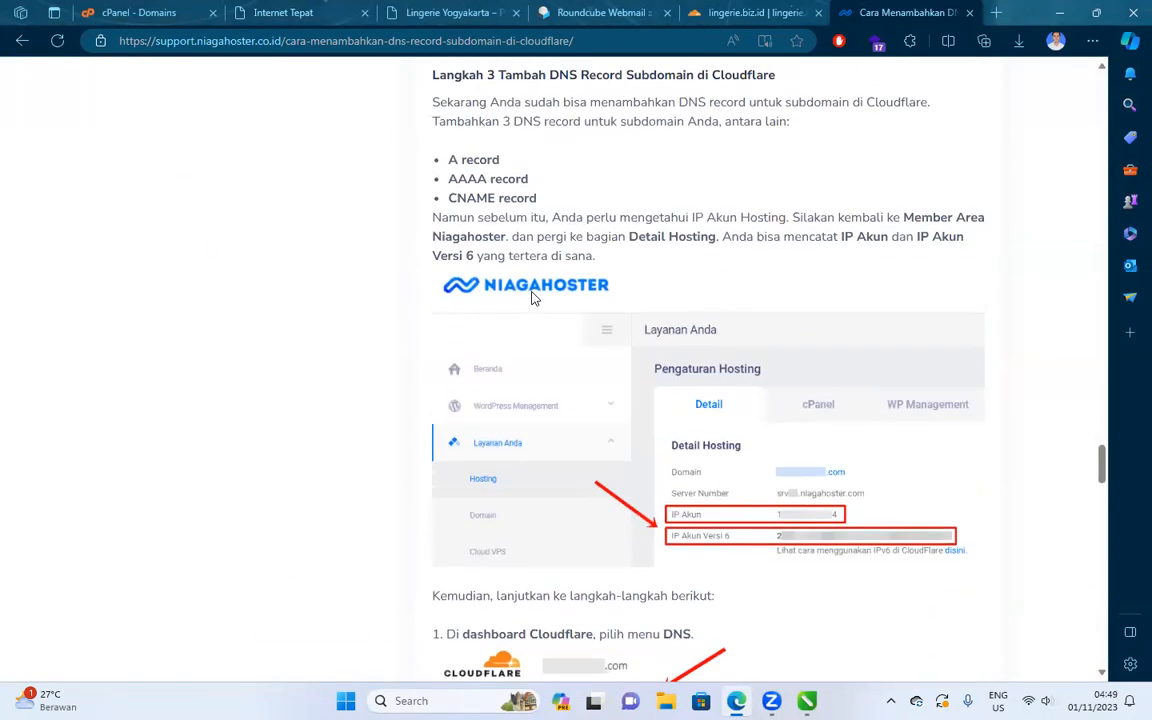
scroll(533, 297, "down", 4)
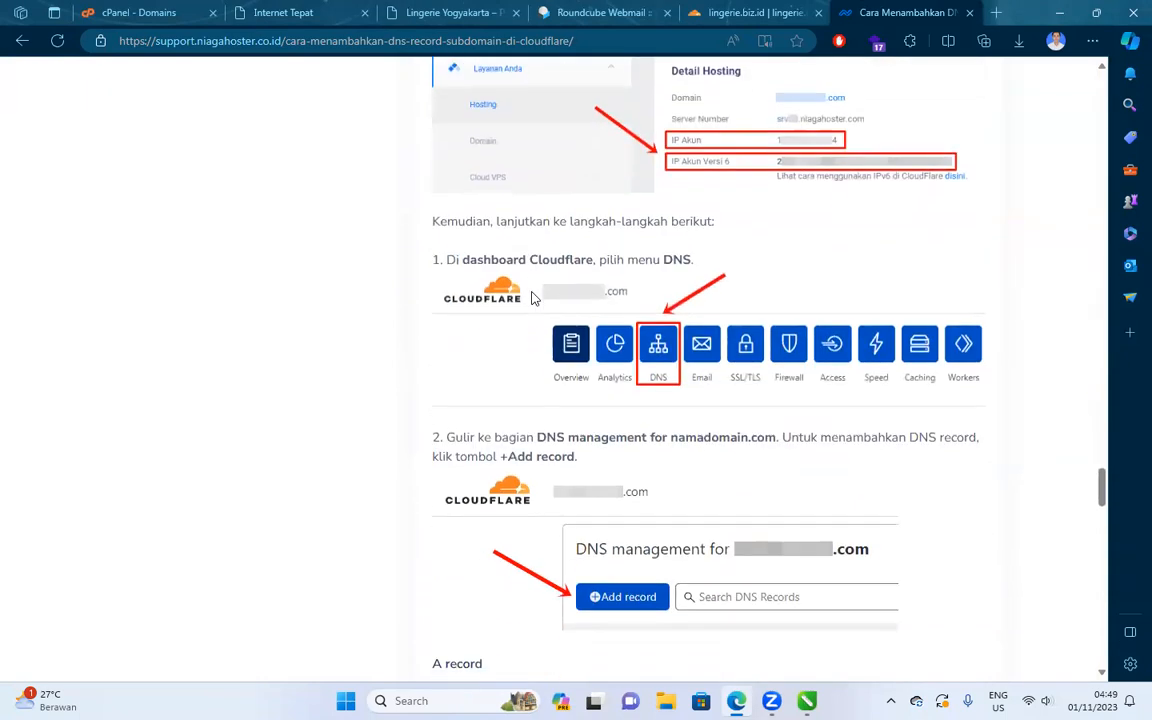
Move the lingerie.biz.id Cloudflare tab and the tutorial tab to second and third place.
left_click_drag(749, 14, 285, 34)
left_click_drag(896, 8, 440, 12)
left_click(348, 12)
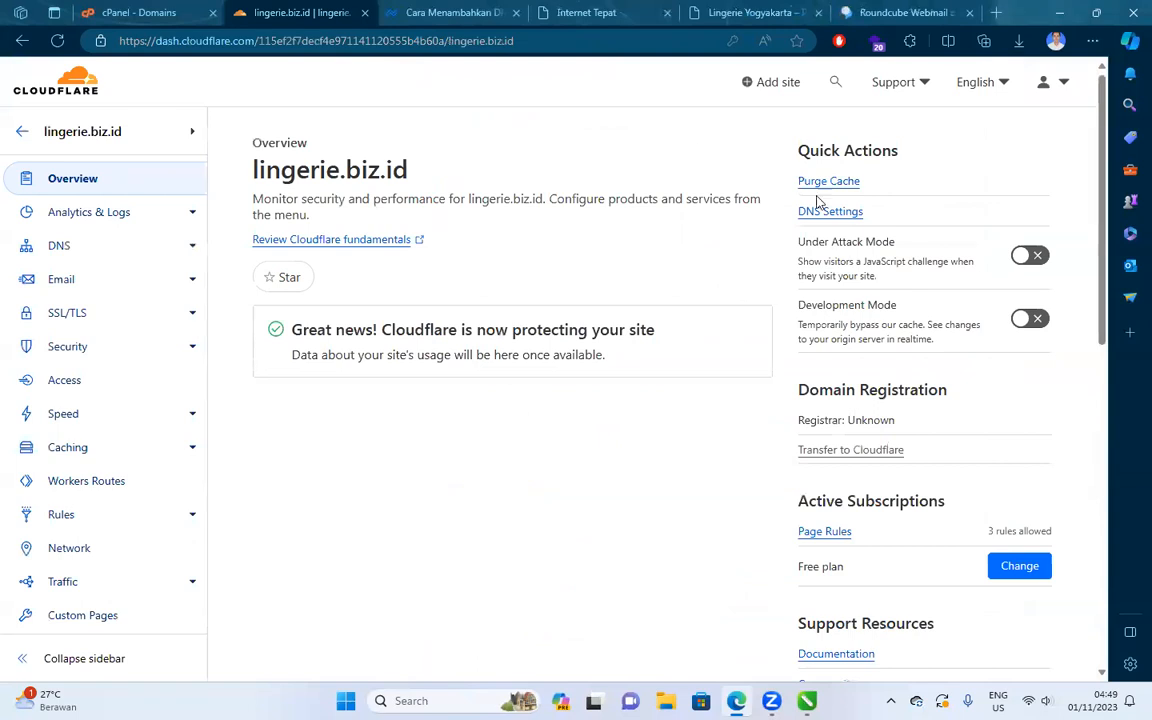
Open lingerie.biz.id's DNS records and start a new A record named backup.
left_click(185, 246)
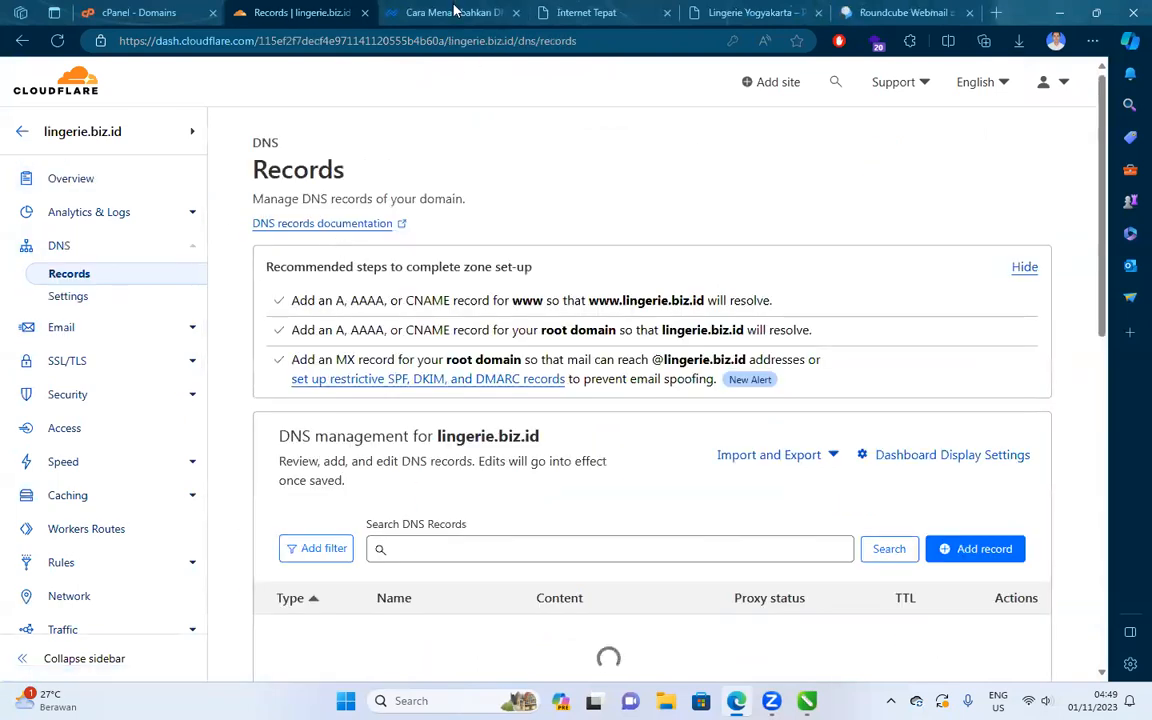
left_click(455, 12)
scroll(517, 345, "down", 2)
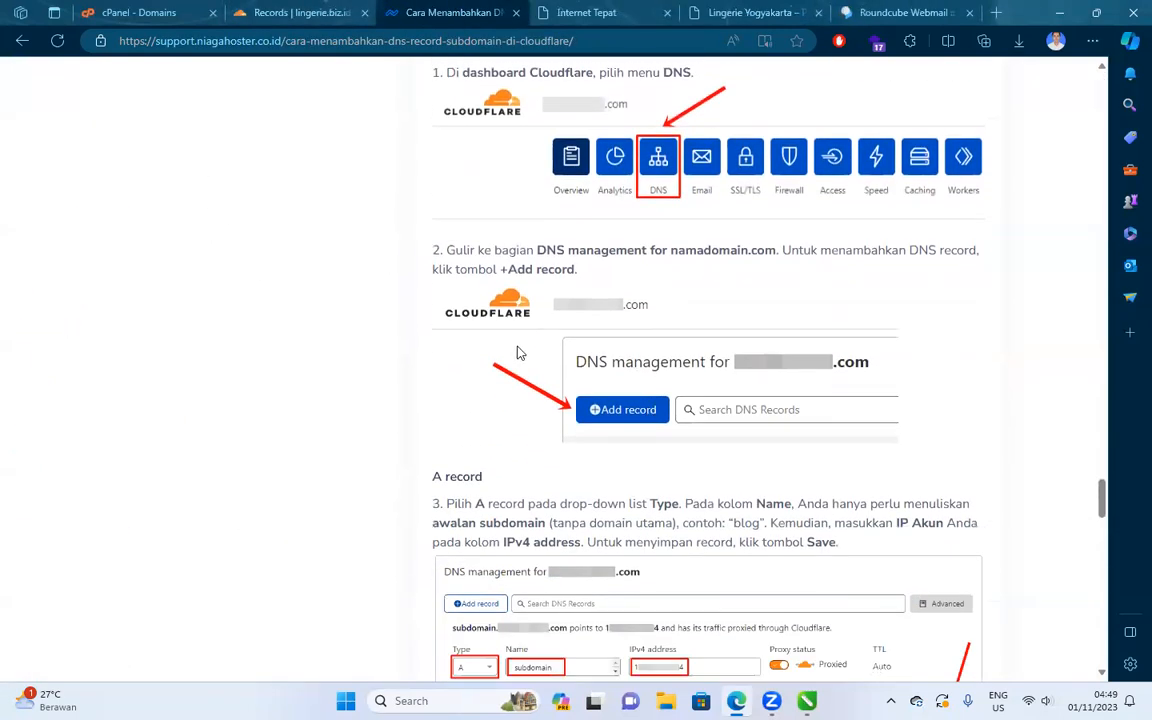
scroll(517, 352, "down", 2)
left_click(262, 13)
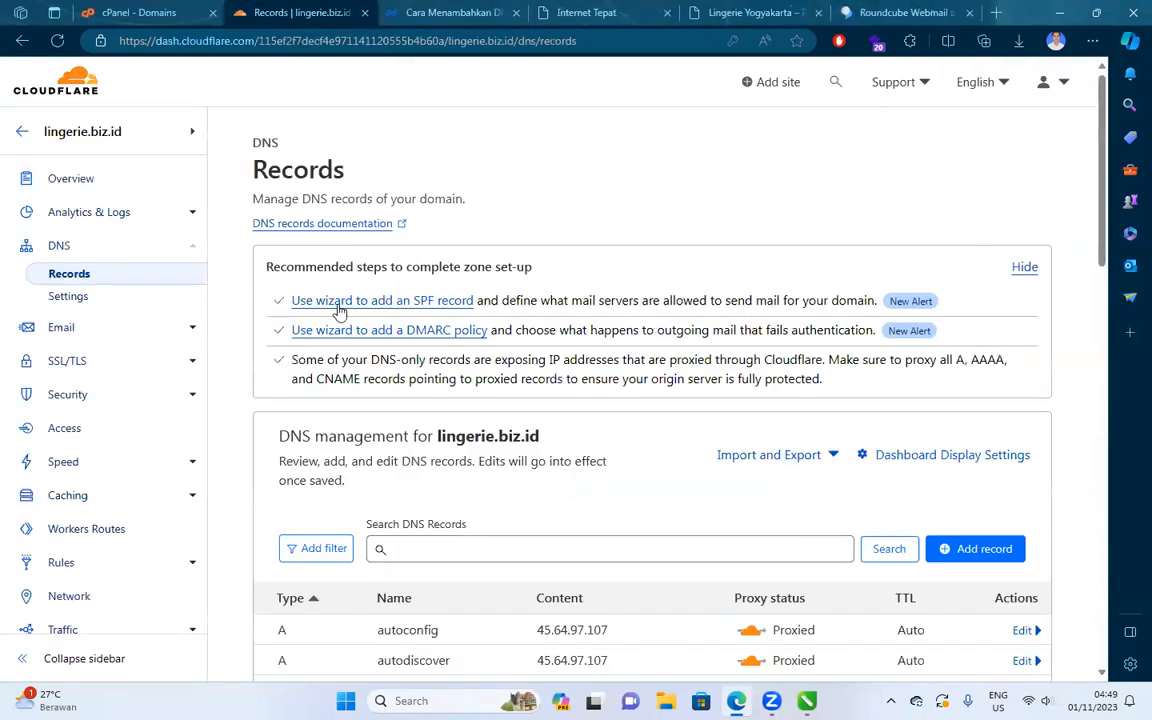
scroll(327, 548, "down", 2)
left_click(975, 361)
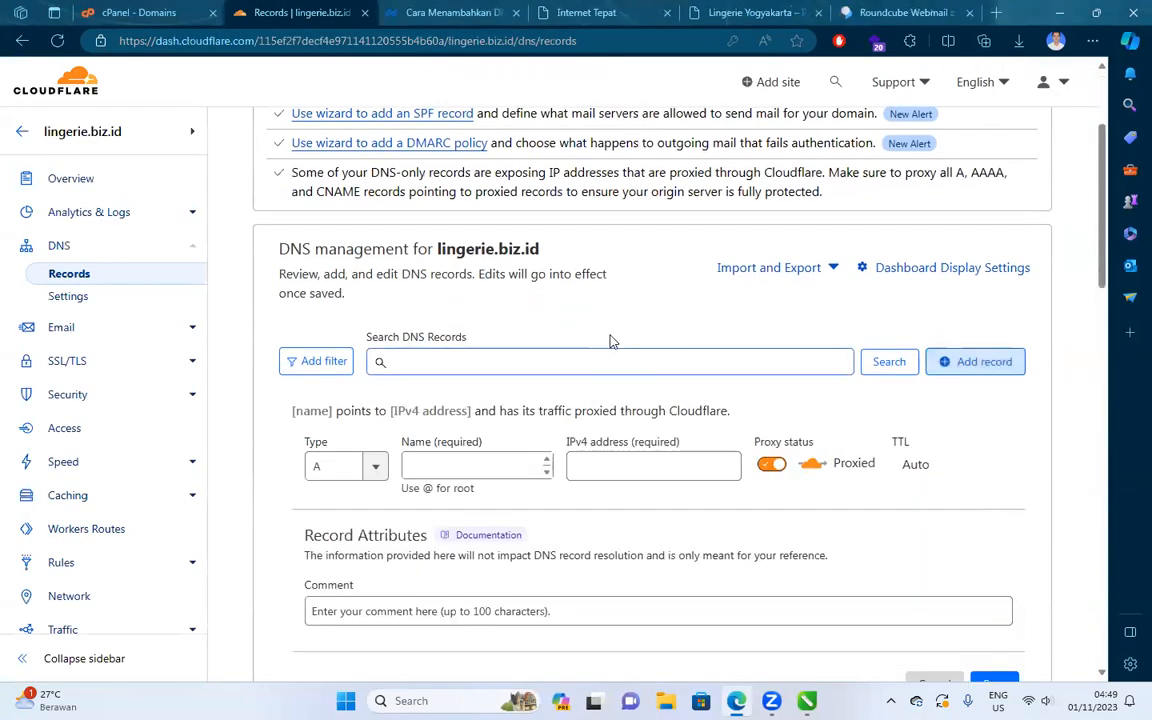
scroll(496, 432, "down", 1)
left_click(470, 372)
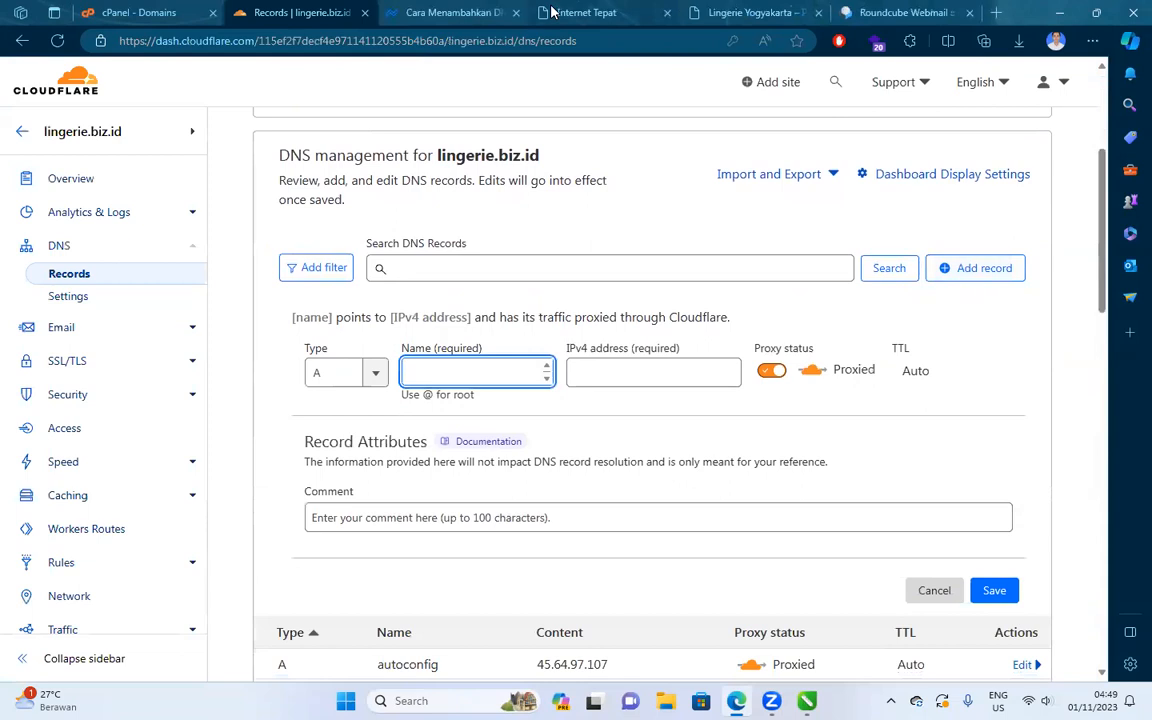
type("backup")
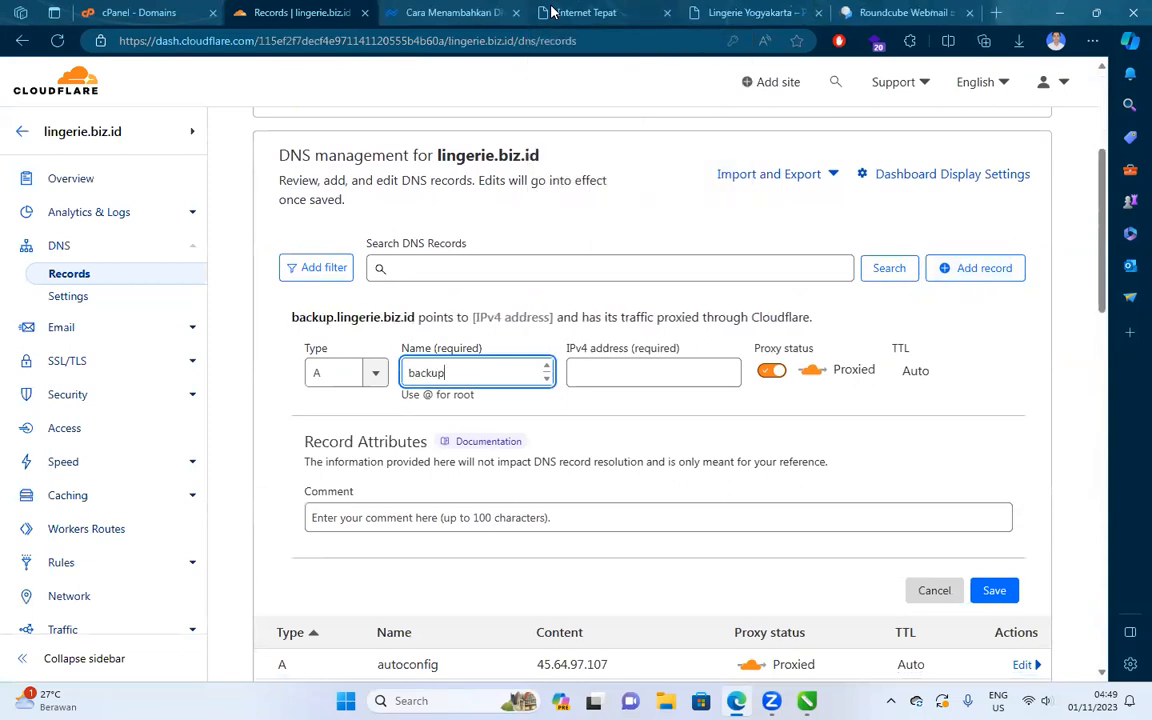
Copy cPanel's shared IP 45.64.97.107 into the record's IPv4 address.
left_click(455, 12)
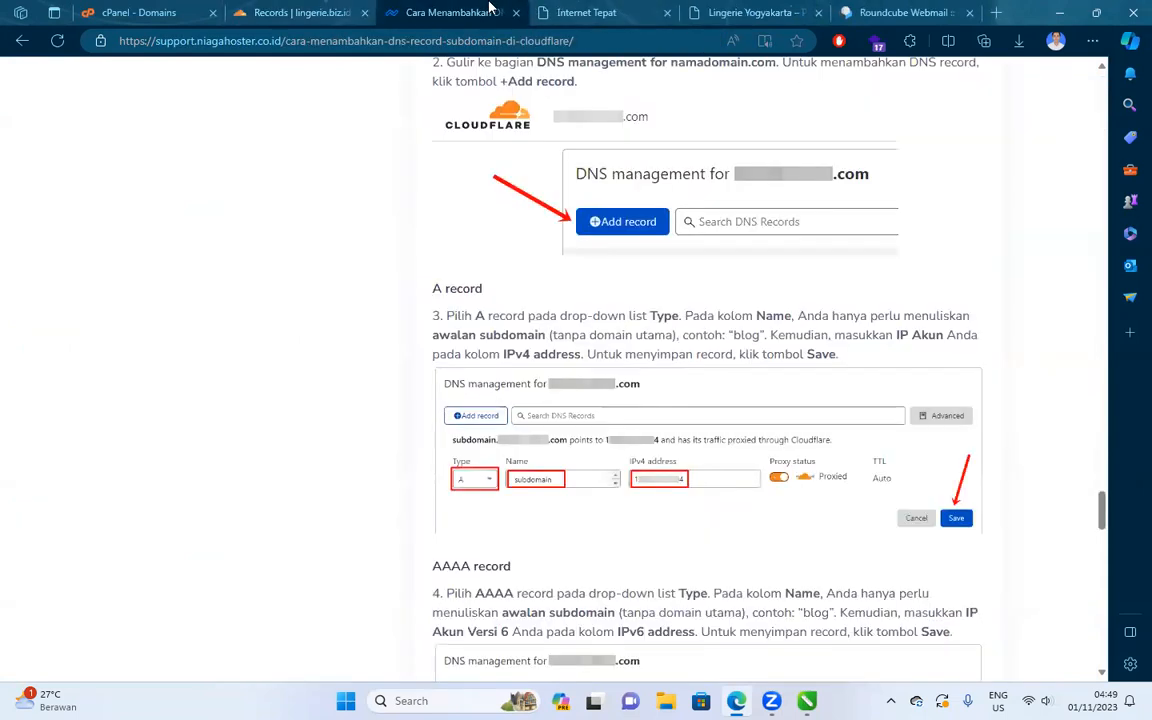
left_click(165, 12)
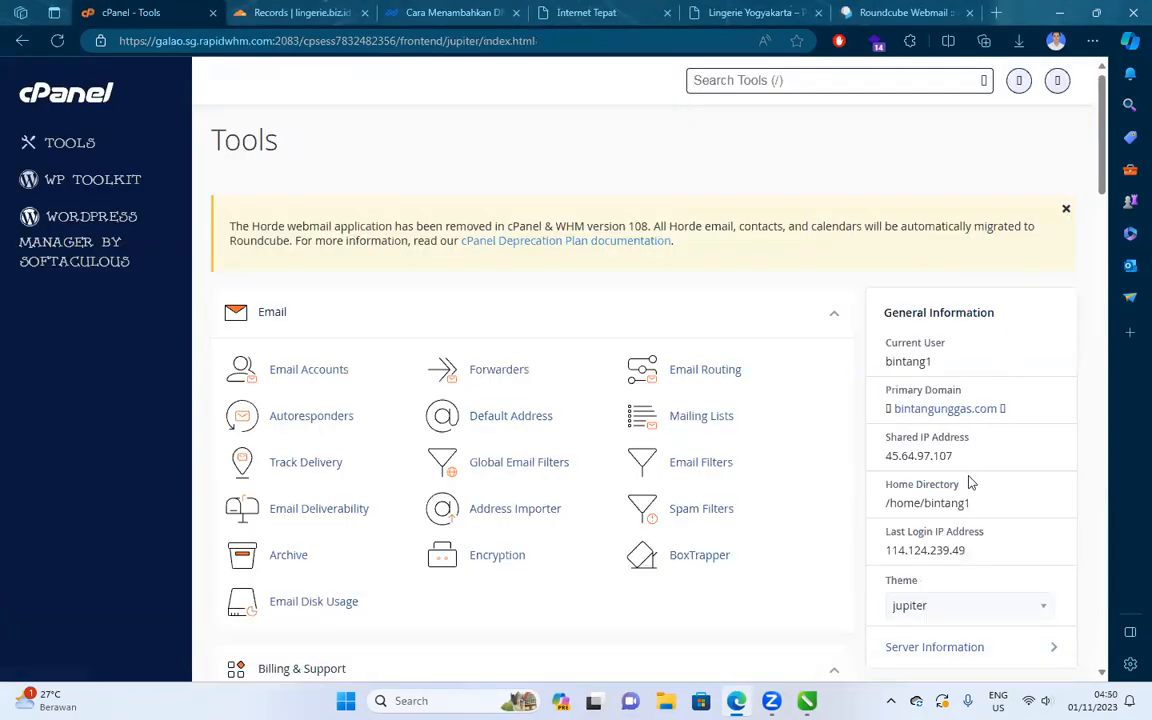
double_click(880, 456)
key("ctrl+c")
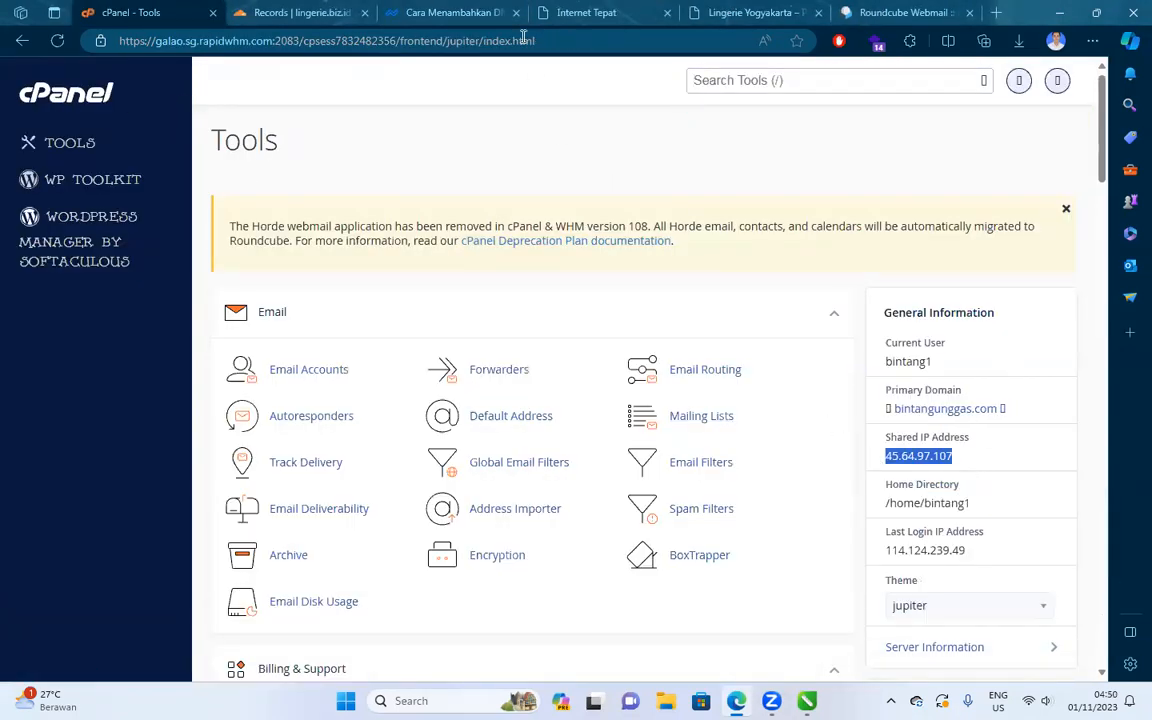
left_click(350, 13)
left_click(607, 368)
key("ctrl+v")
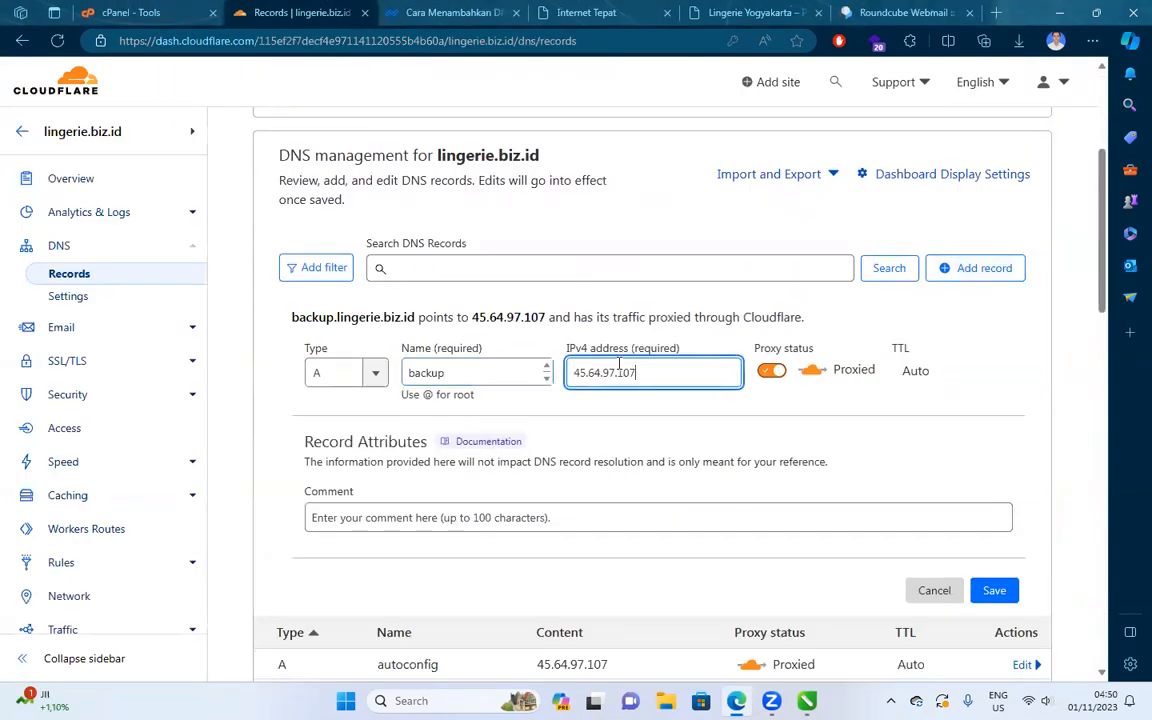
Check the tutorial, then save the proxied backup A record.
left_click(432, 12)
scroll(515, 97, "down", 1)
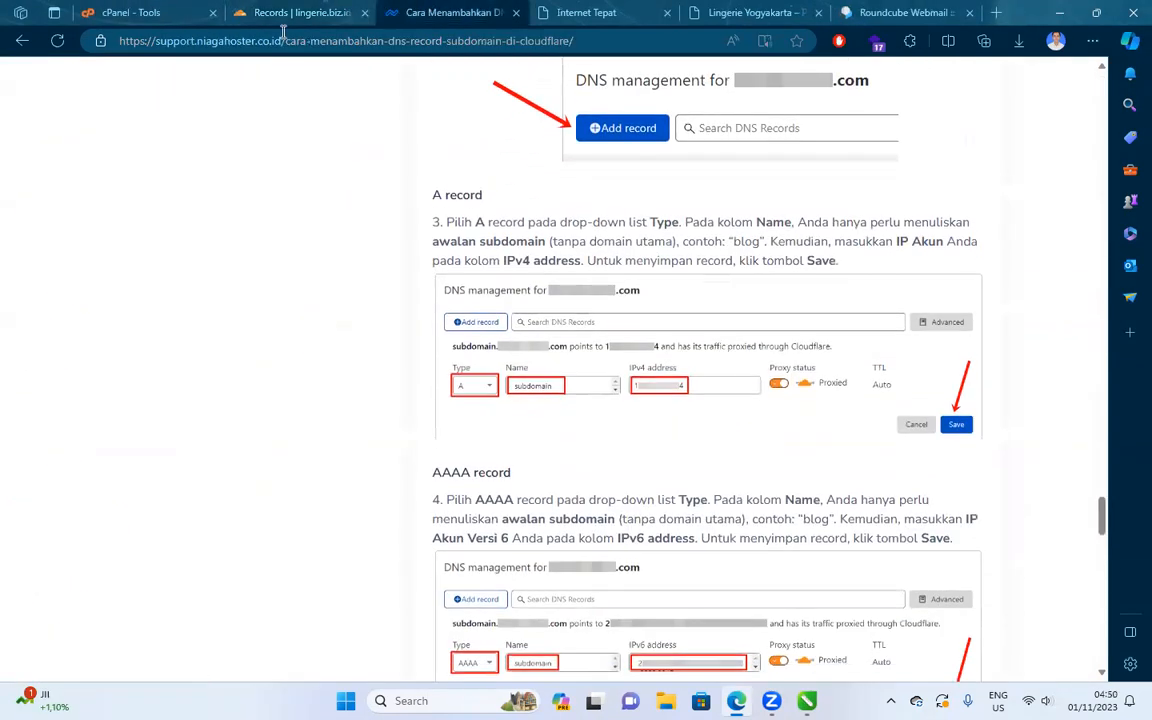
left_click(252, 10)
left_click(450, 12)
scroll(841, 334, "down", 3)
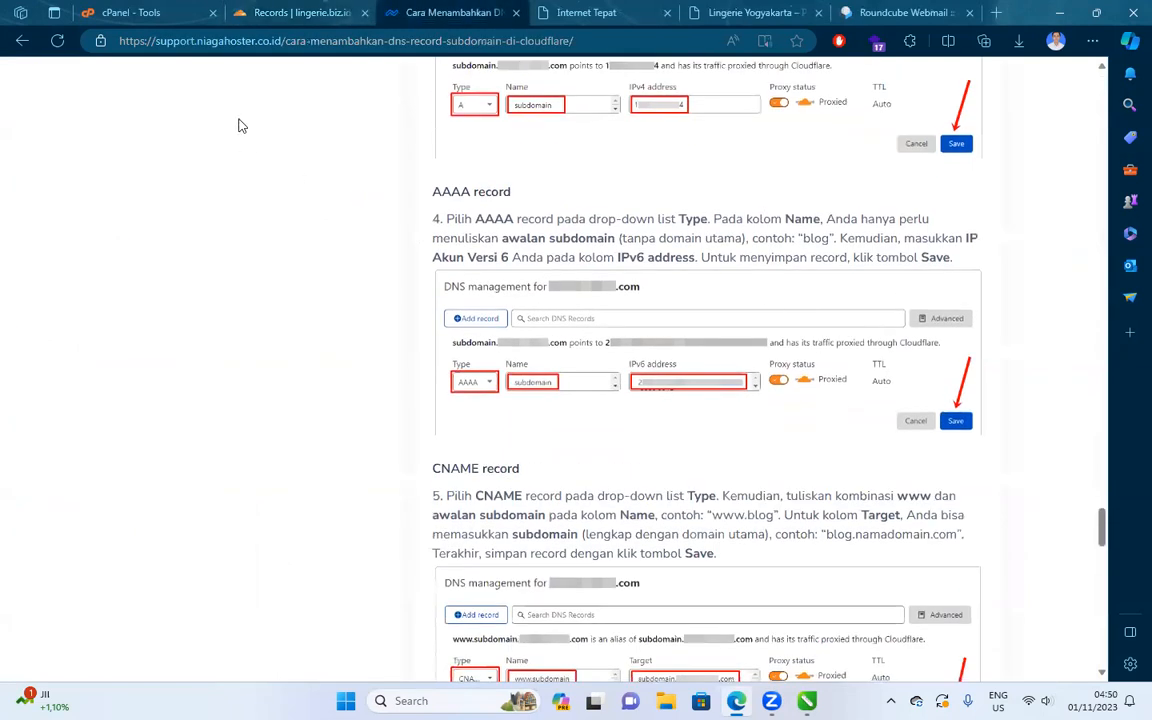
scroll(251, 155, "up", 1)
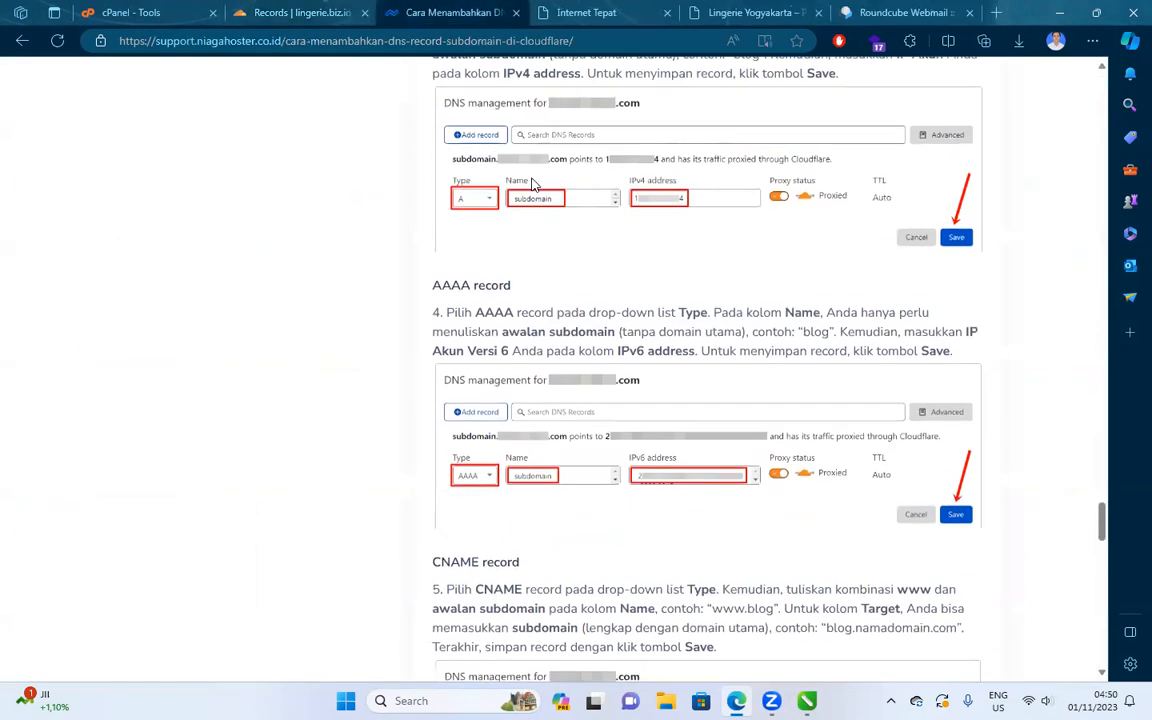
left_click(276, 10)
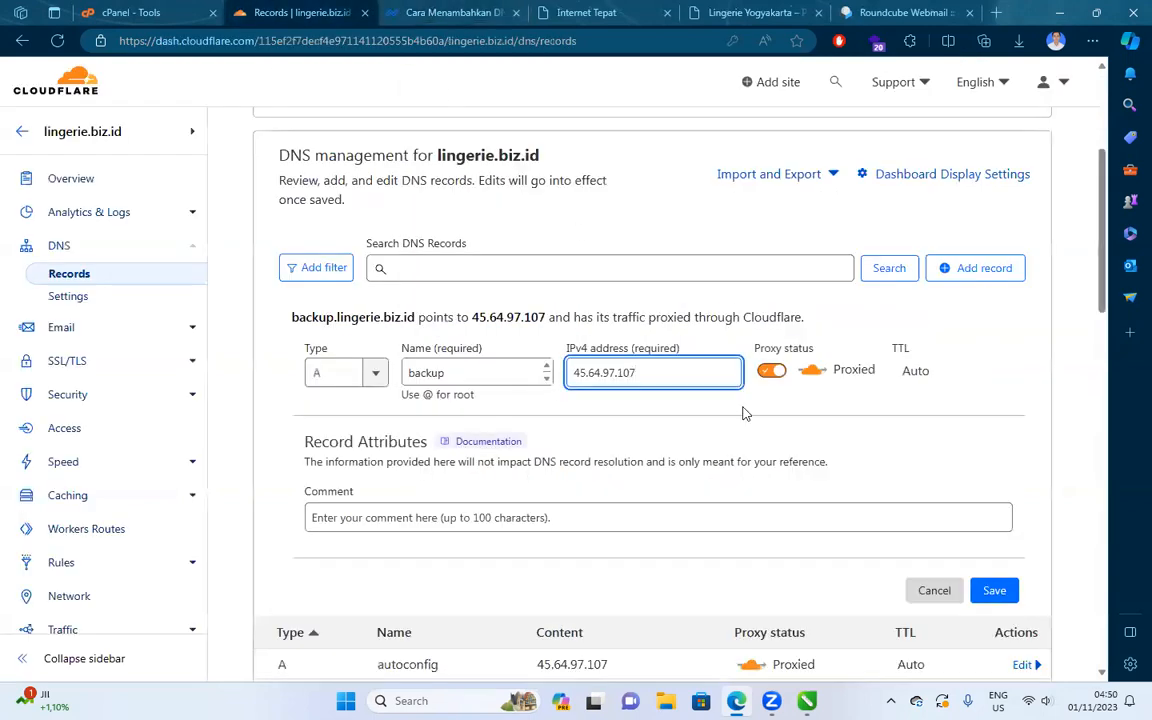
left_click(994, 589)
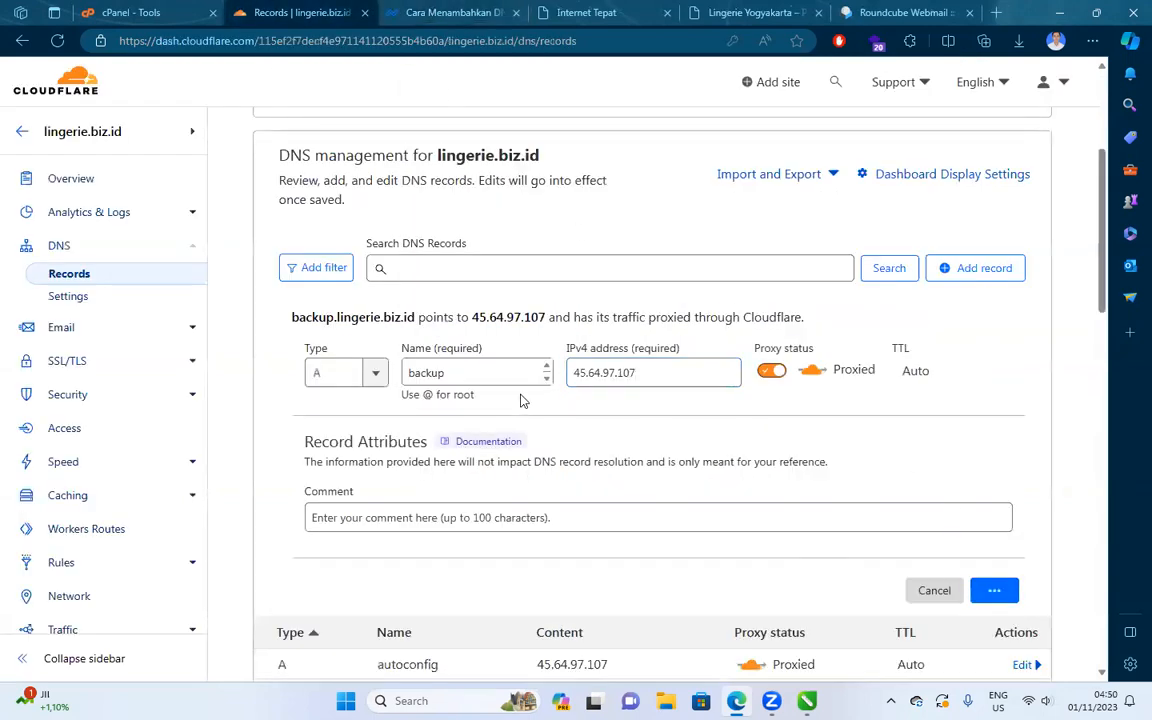
scroll(445, 414, "up", 3)
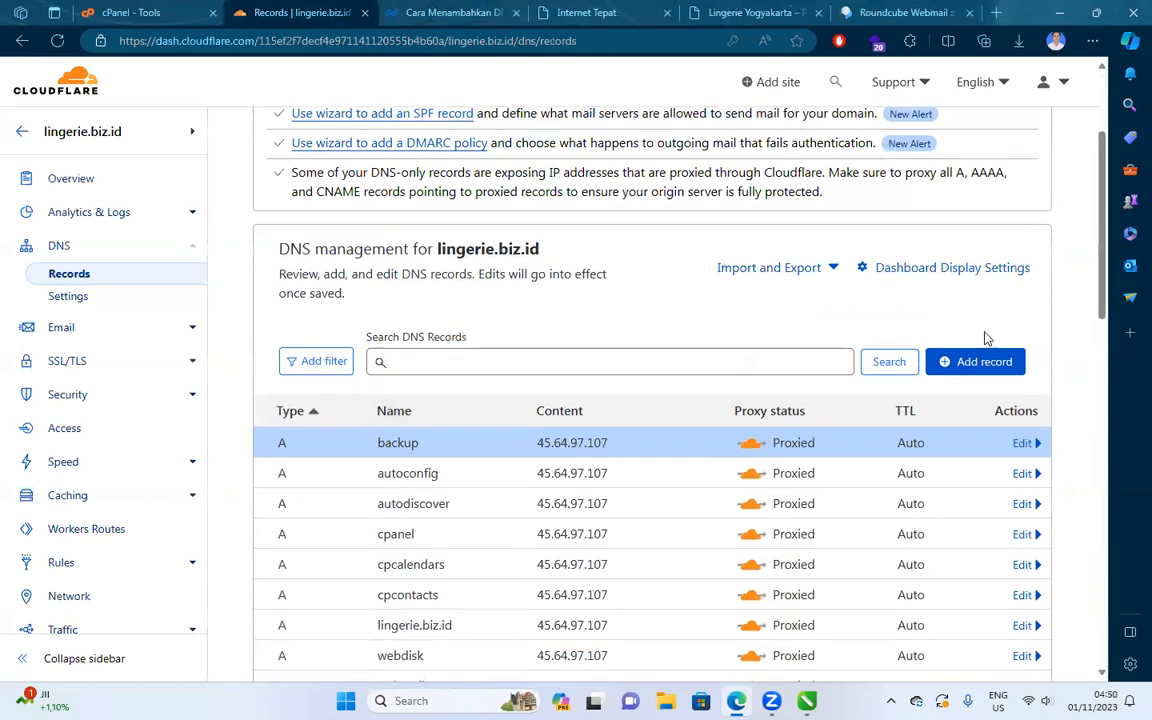
Start an AAAA record named backup with 45.64.97.107 pasted as its IPv6 address.
left_click(980, 364)
left_click(378, 466)
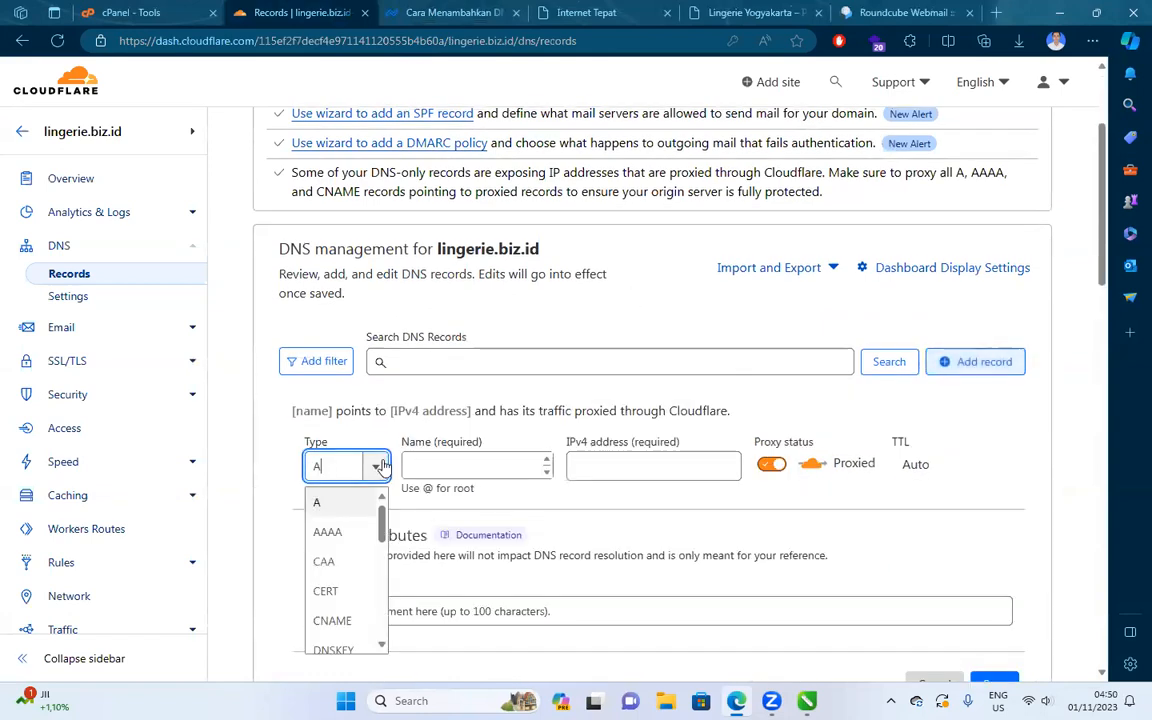
left_click(327, 532)
left_click(428, 465)
type("backup")
left_click(603, 463)
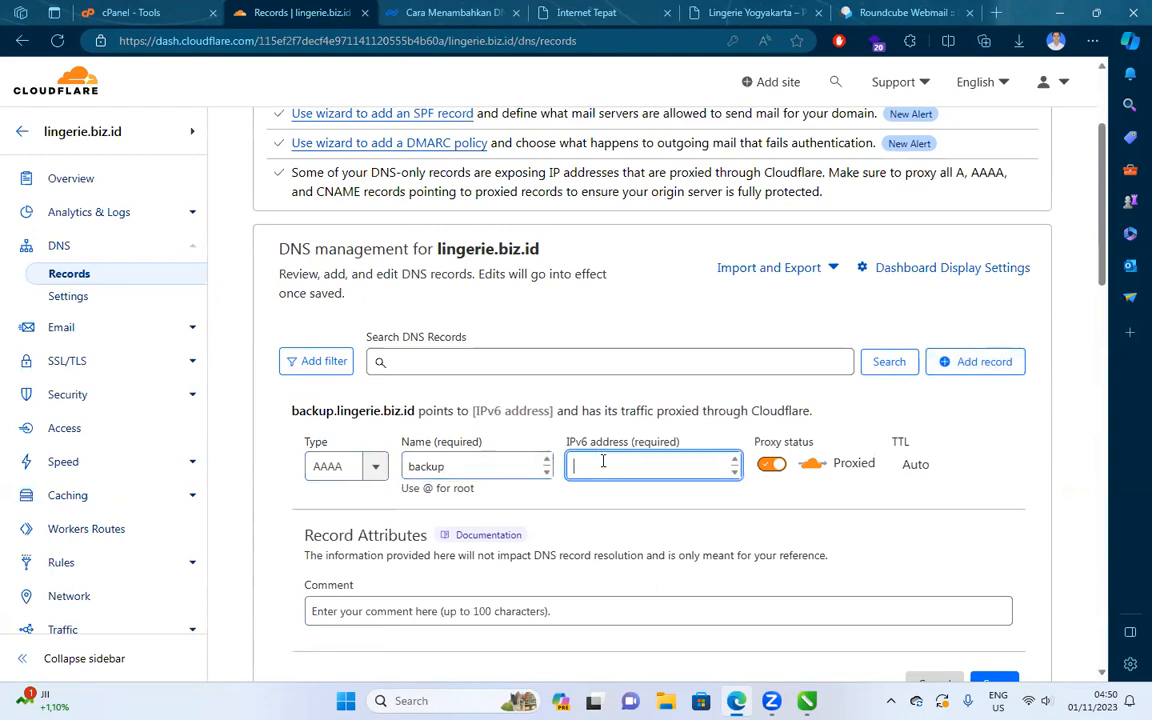
key("ctrl+v")
Read the latest Cloudflare notification e-mail and open the hosting client area's active services.
left_click(440, 12)
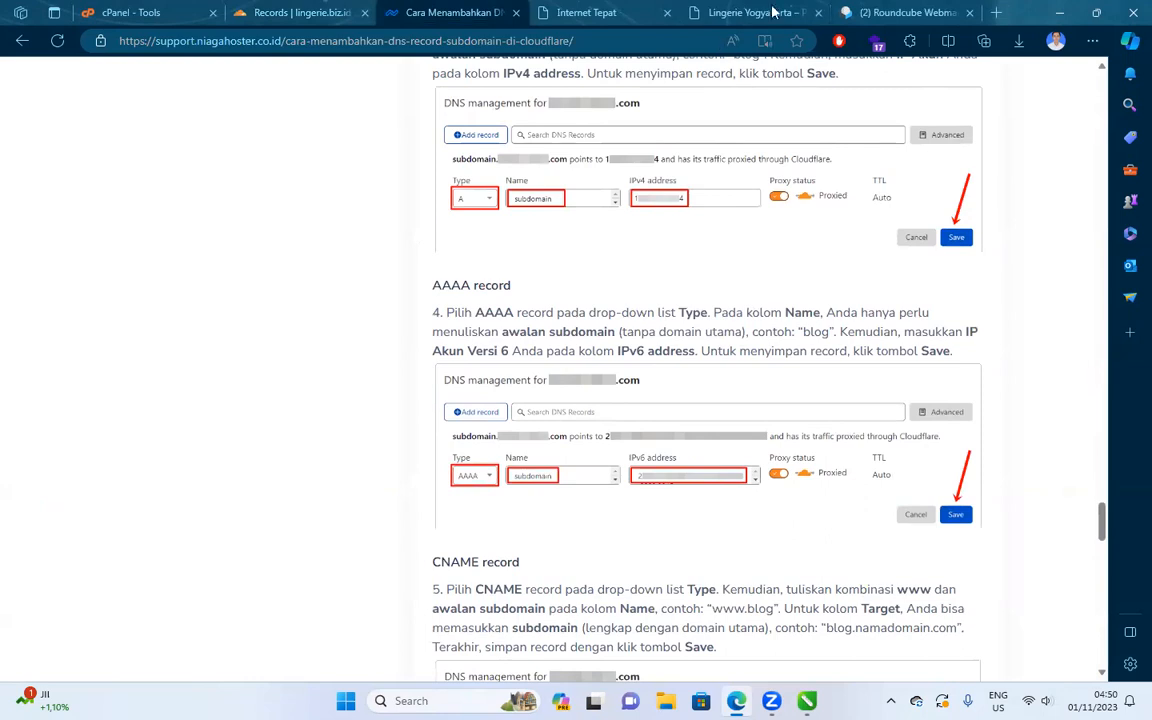
left_click(900, 12)
left_click(397, 168)
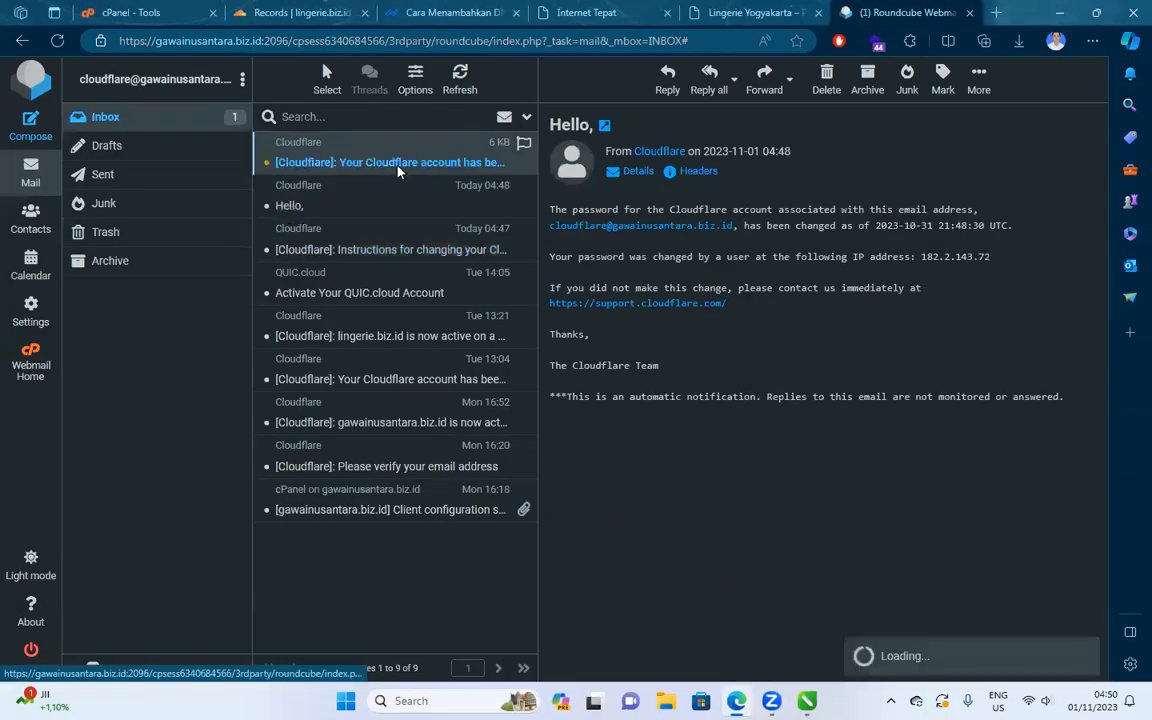
left_click(996, 13)
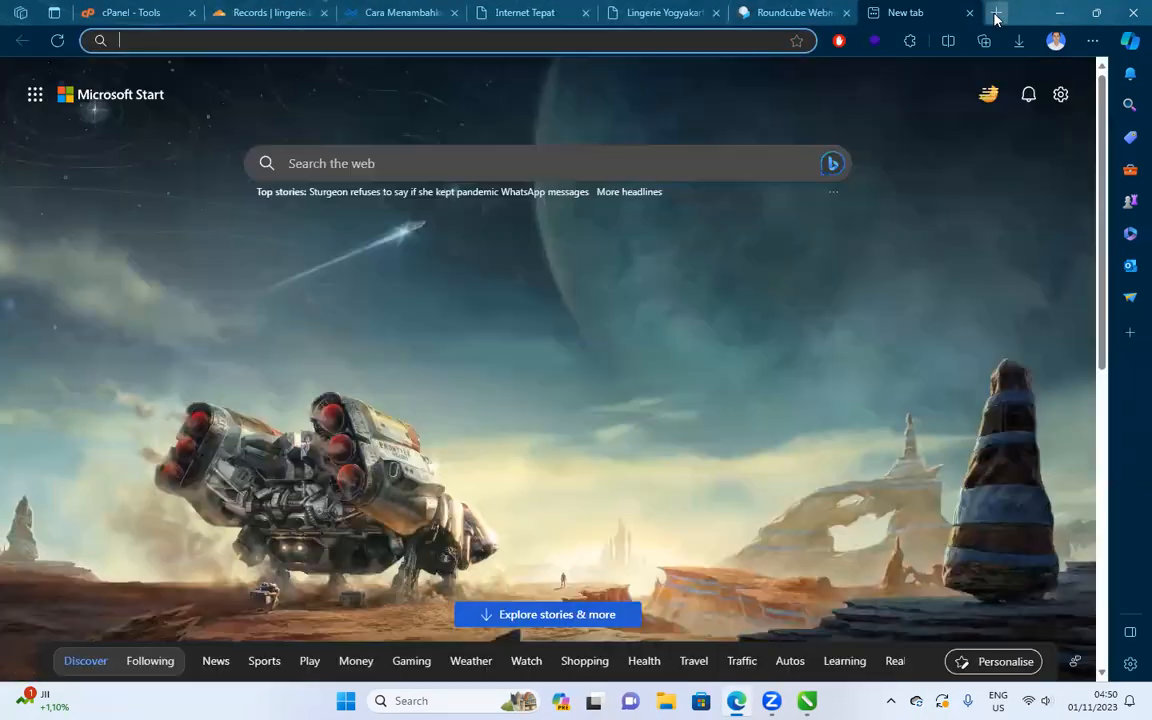
type("mem")
key("Return")
left_click_drag(886, 7, 85, 8)
left_click(370, 332)
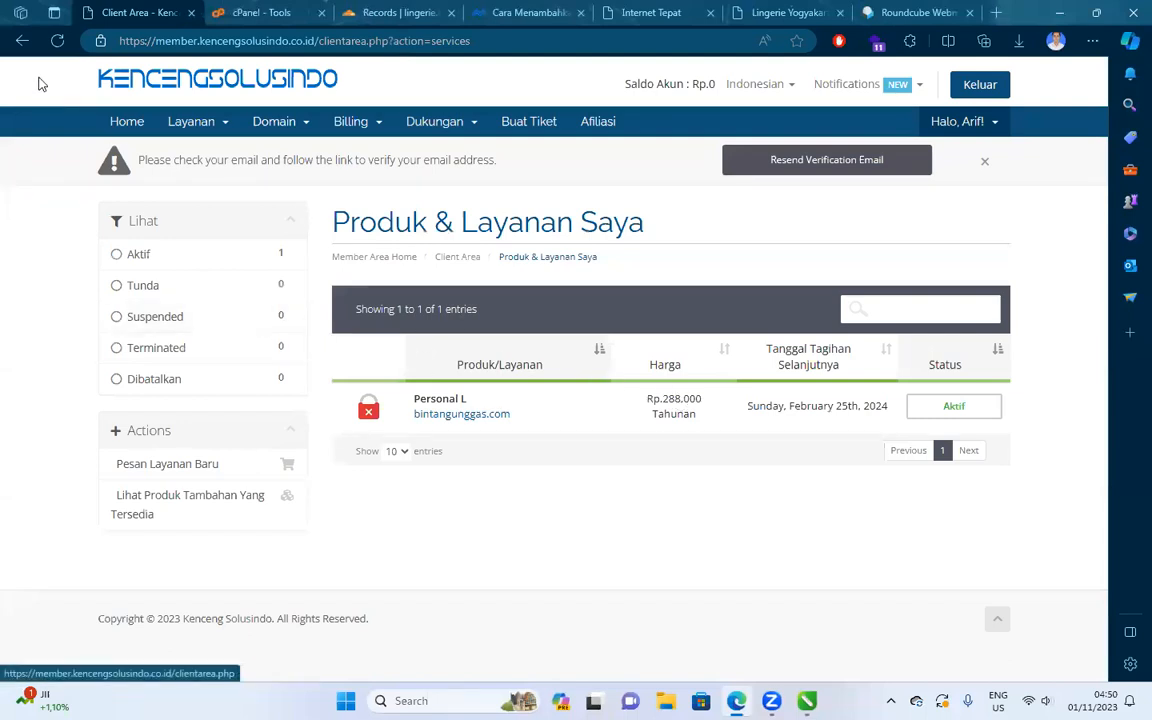
left_click(22, 41)
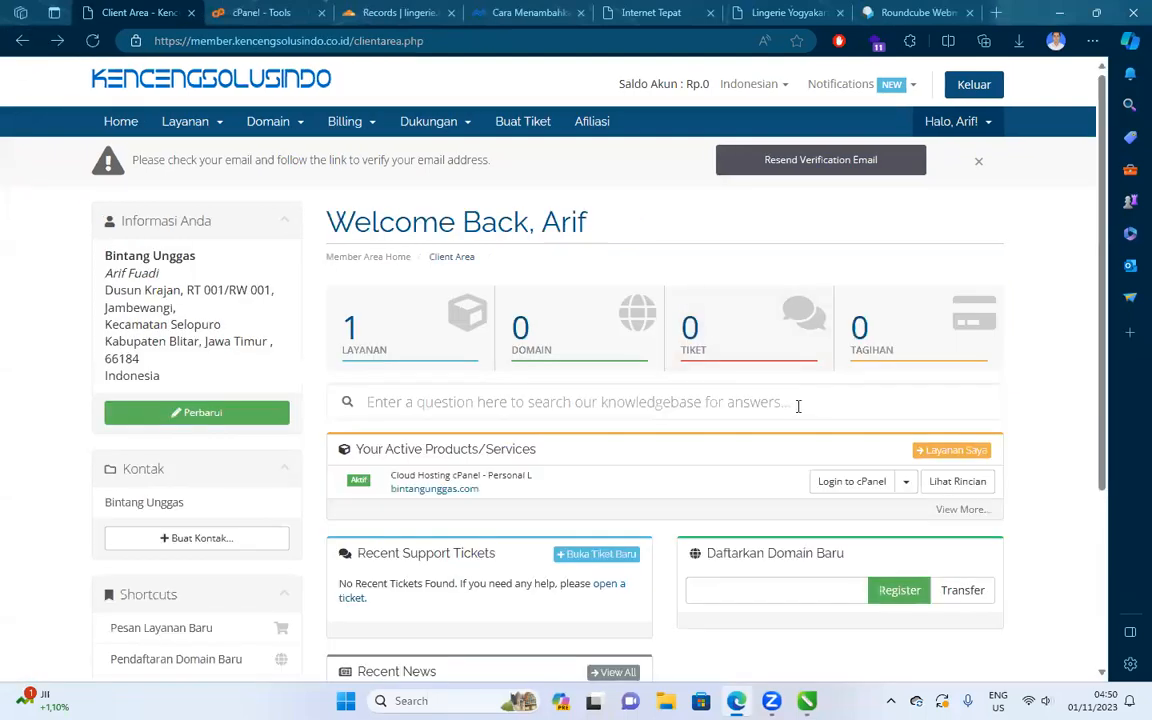
scroll(532, 366, "down", 3)
Review the Cloudflare form, DNS tutorial and client area, ending on cPanel's tools page.
left_click(215, 12)
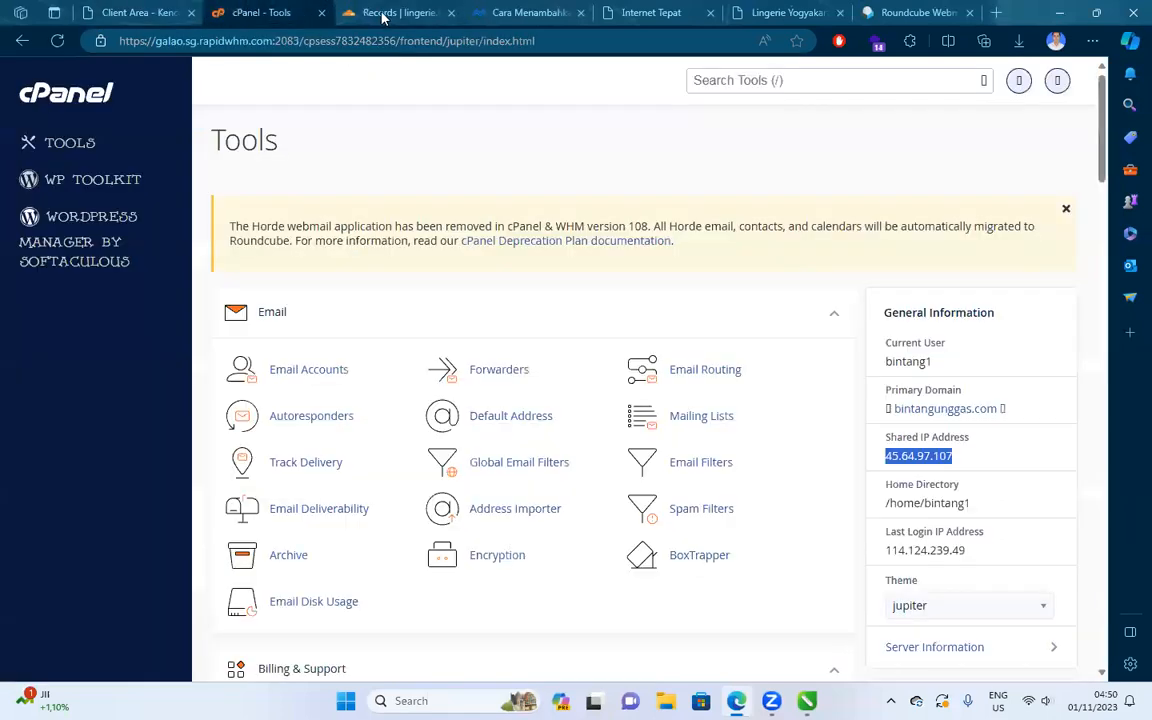
left_click(383, 12)
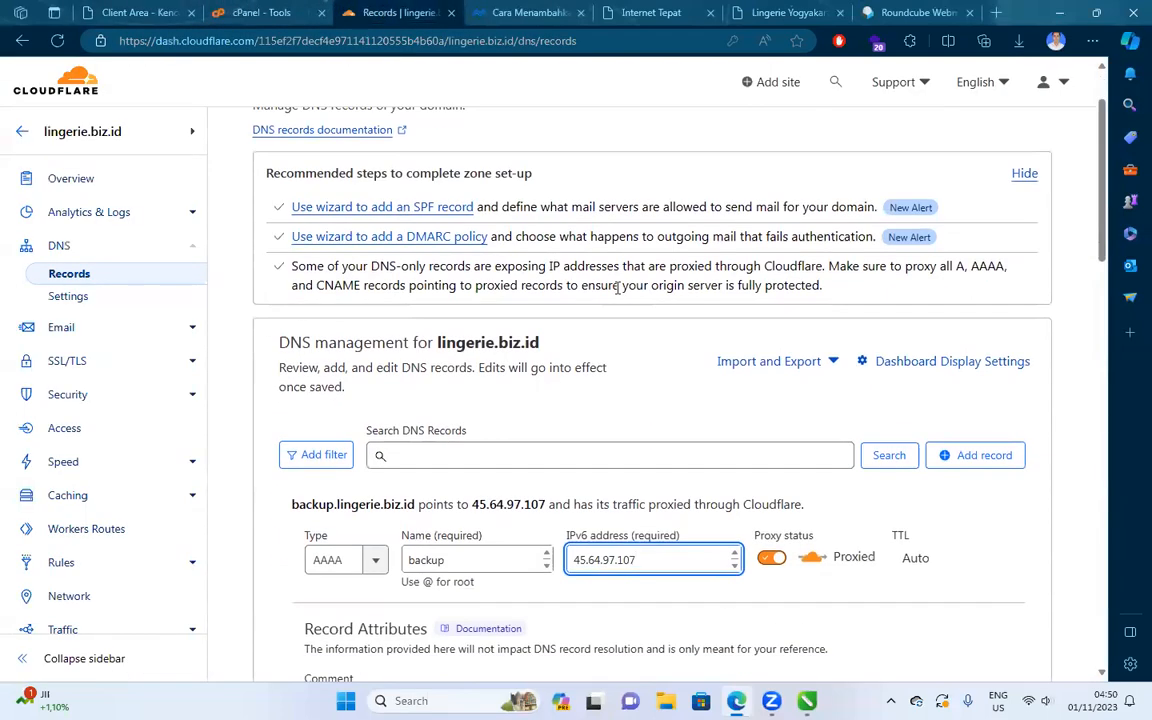
key("ctrl+Tab")
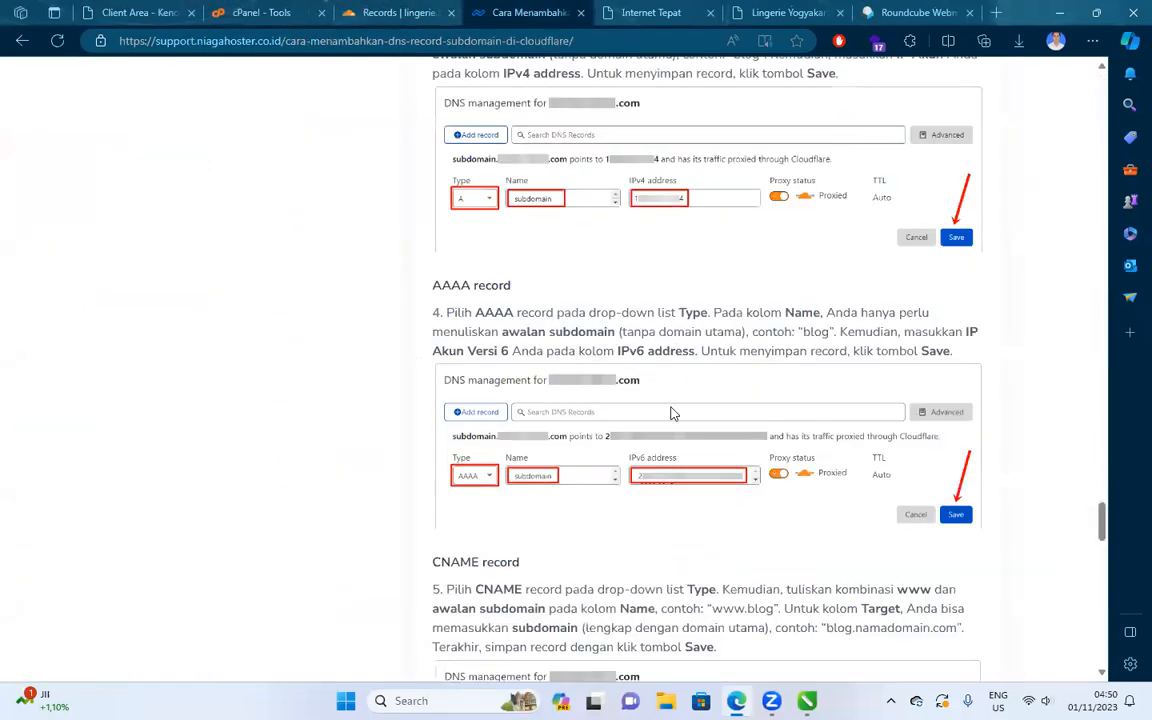
scroll(673, 413, "up", 15)
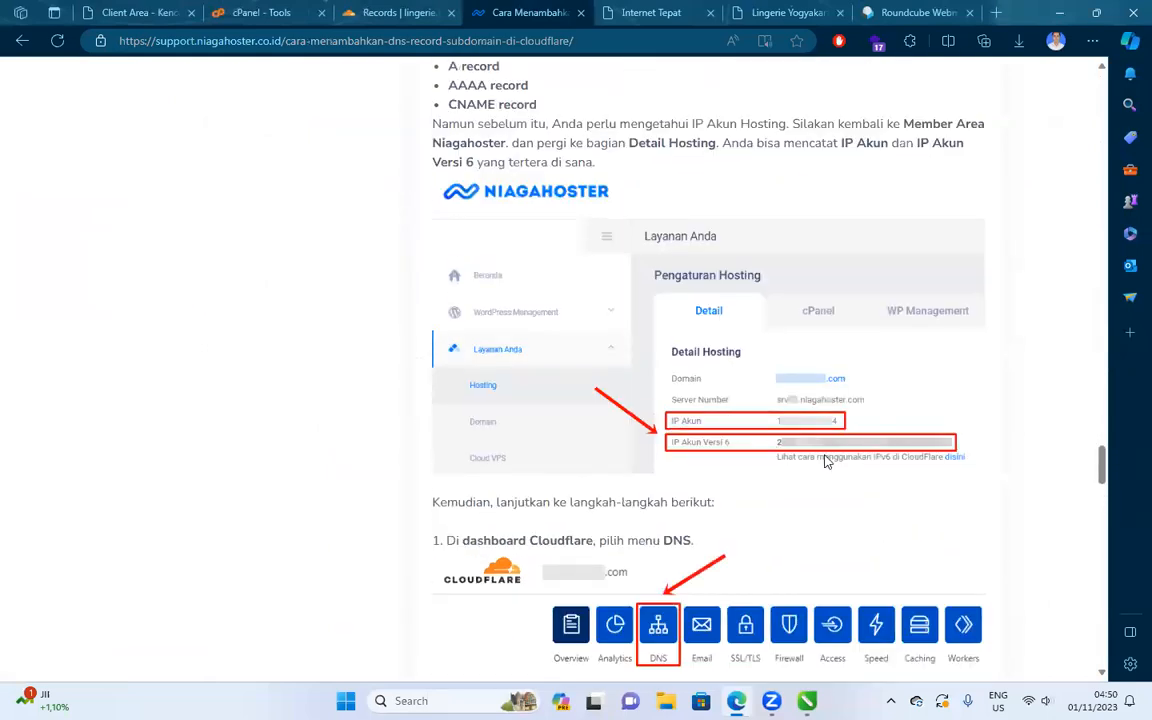
scroll(826, 462, "down", 10)
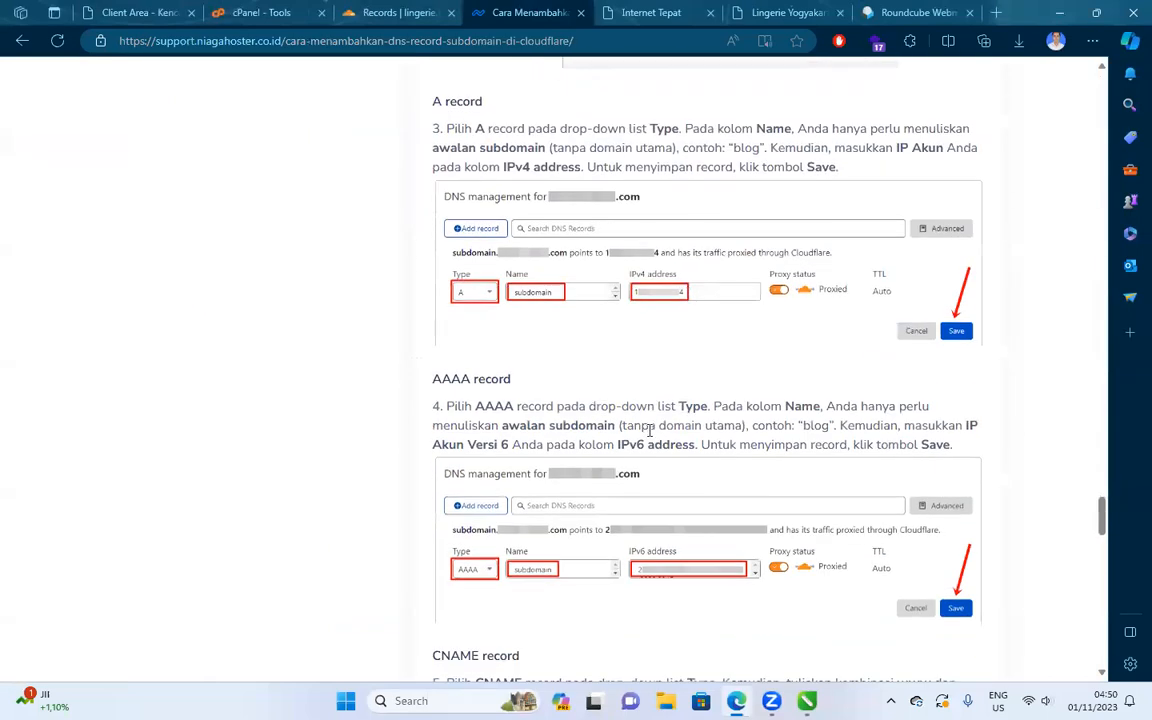
scroll(649, 430, "down", 2)
left_click(362, 12)
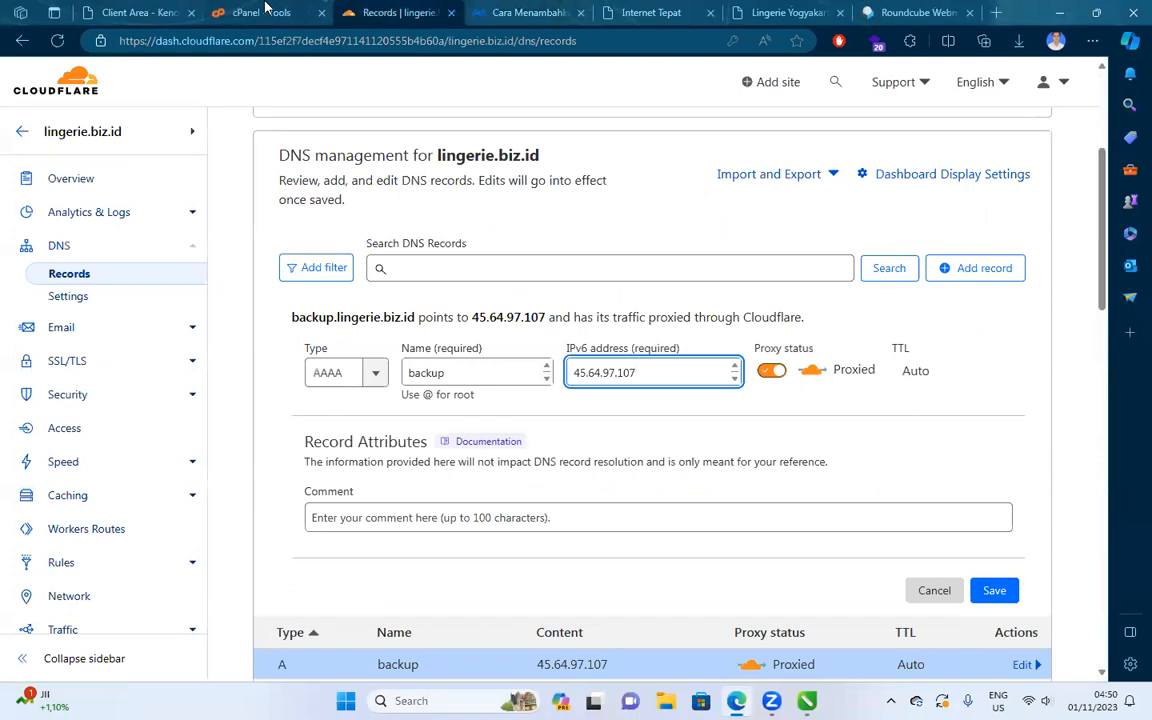
left_click(140, 12)
left_click(258, 12)
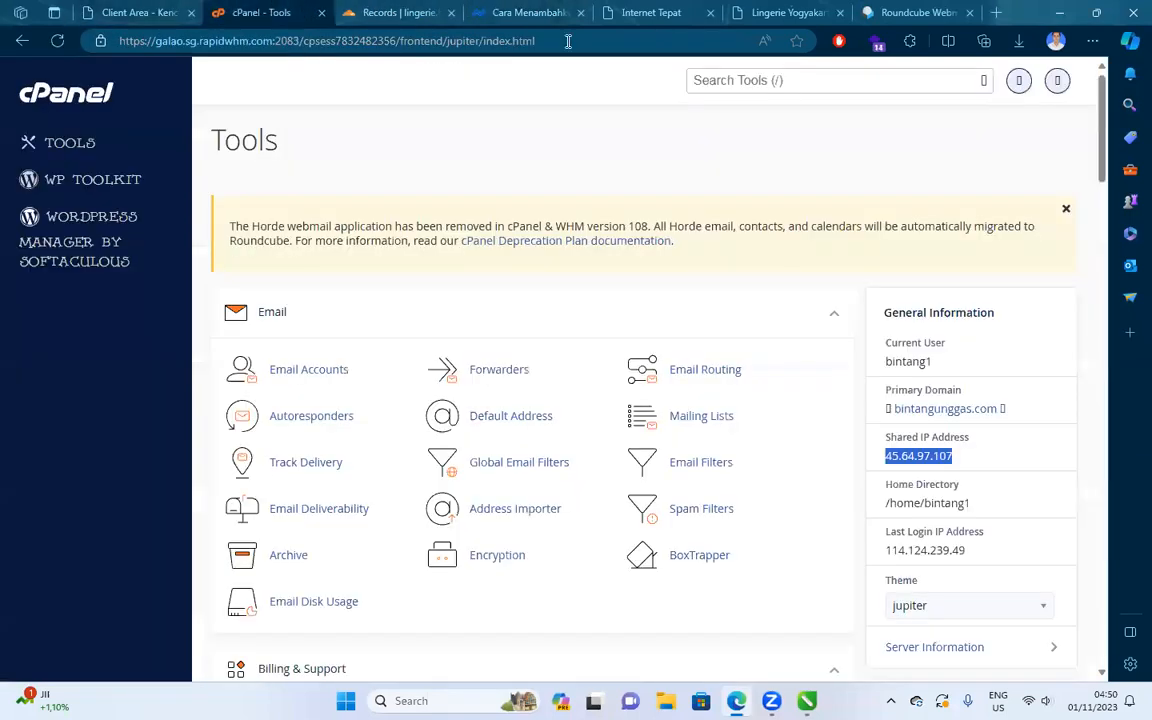
Search cPanel tools for 'ipv6' and review the DomaiNesia IPv6 guide.
left_click(811, 81)
type("ip")
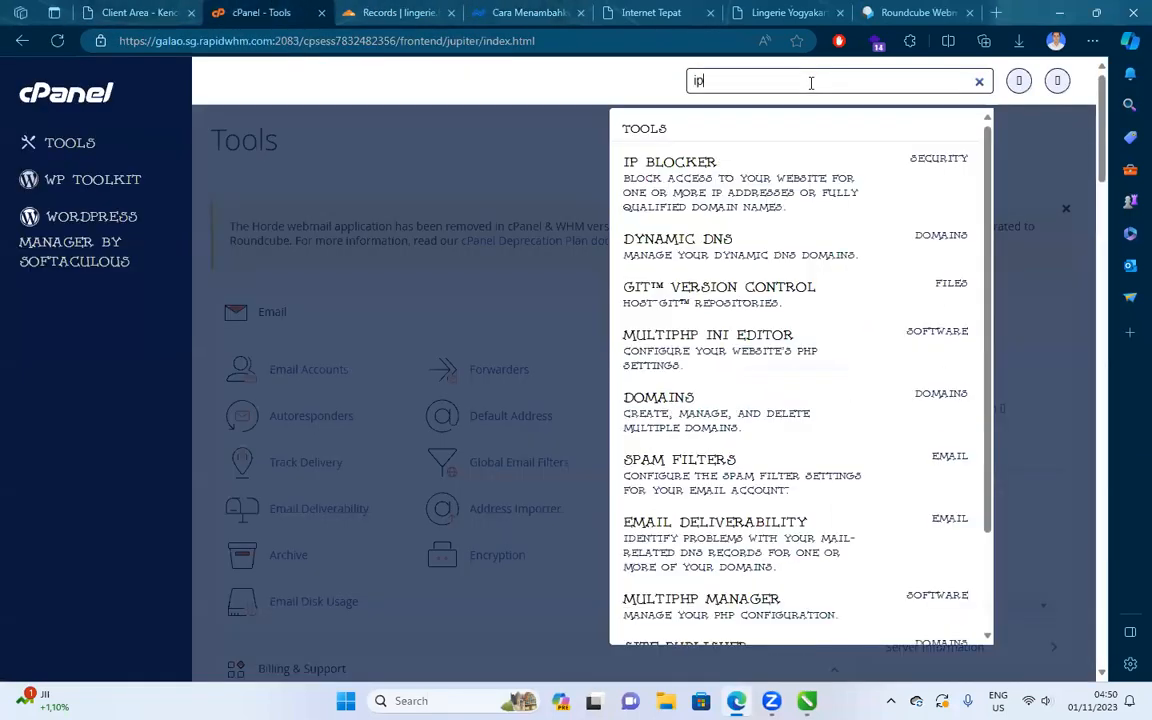
type("v6")
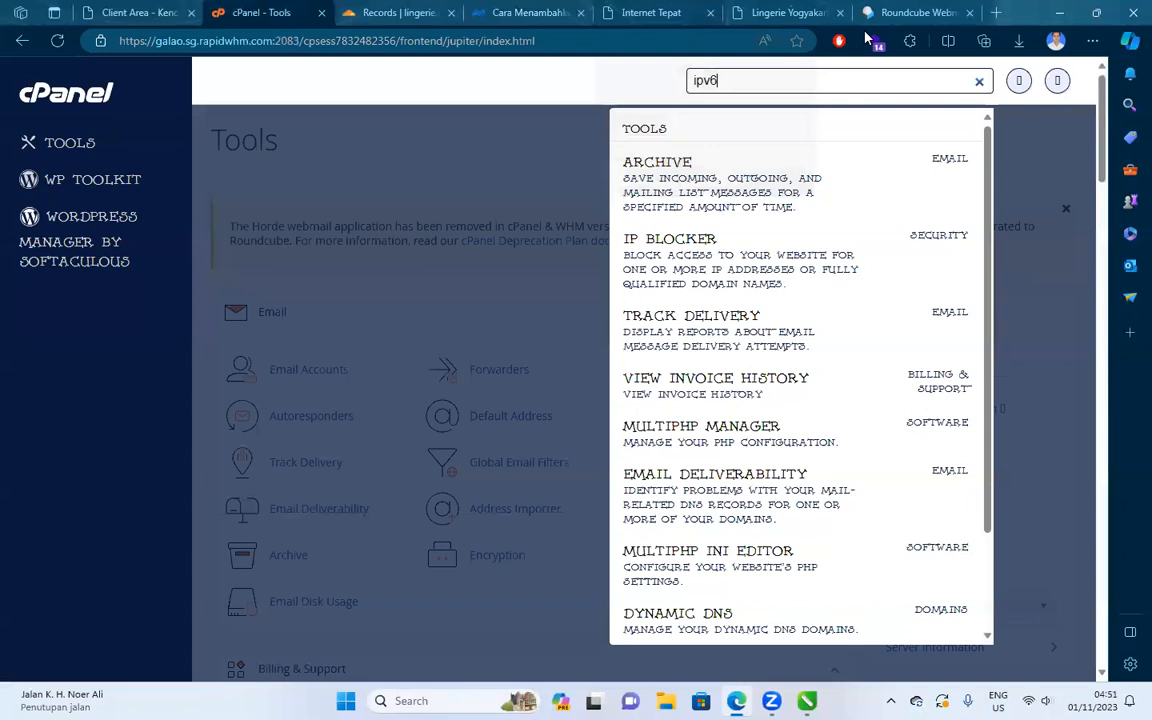
key("alt+Tab")
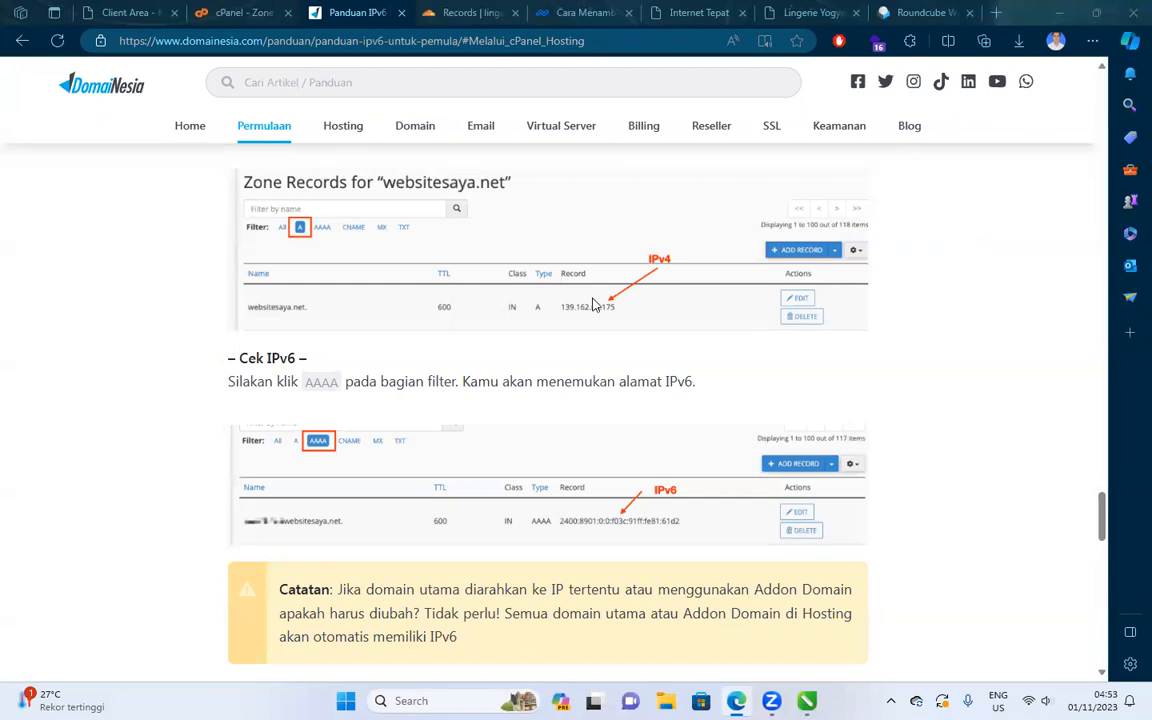
key("ctrl+shift+Tab")
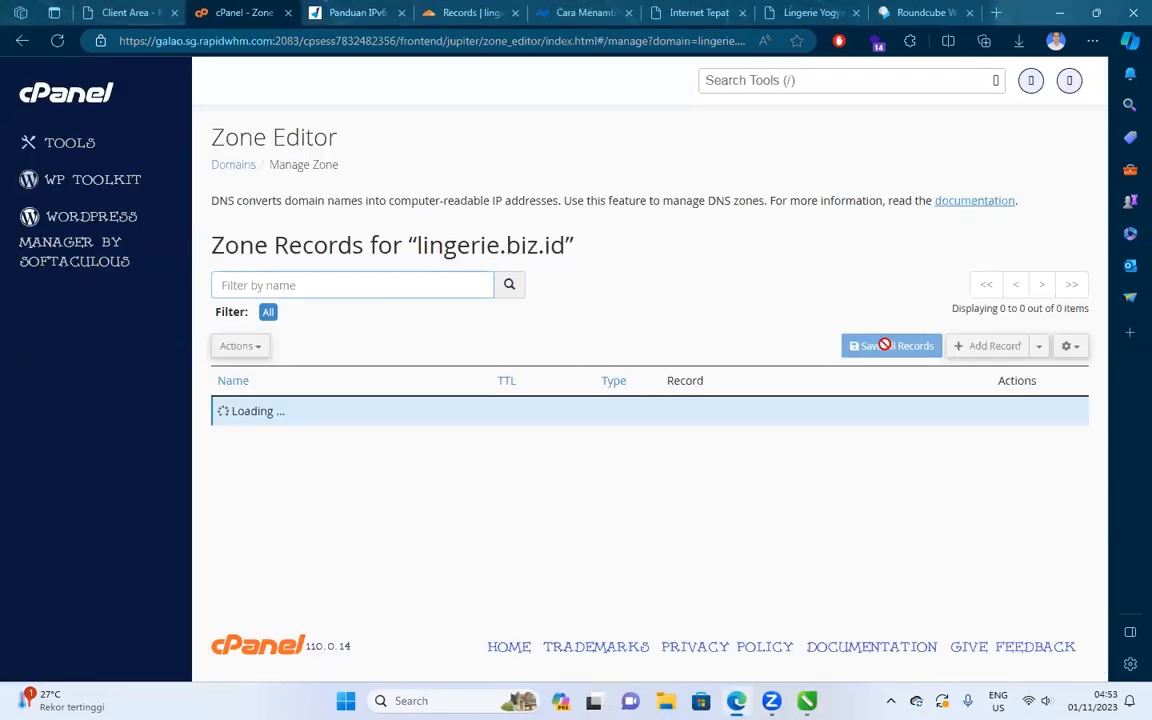
left_click(343, 11)
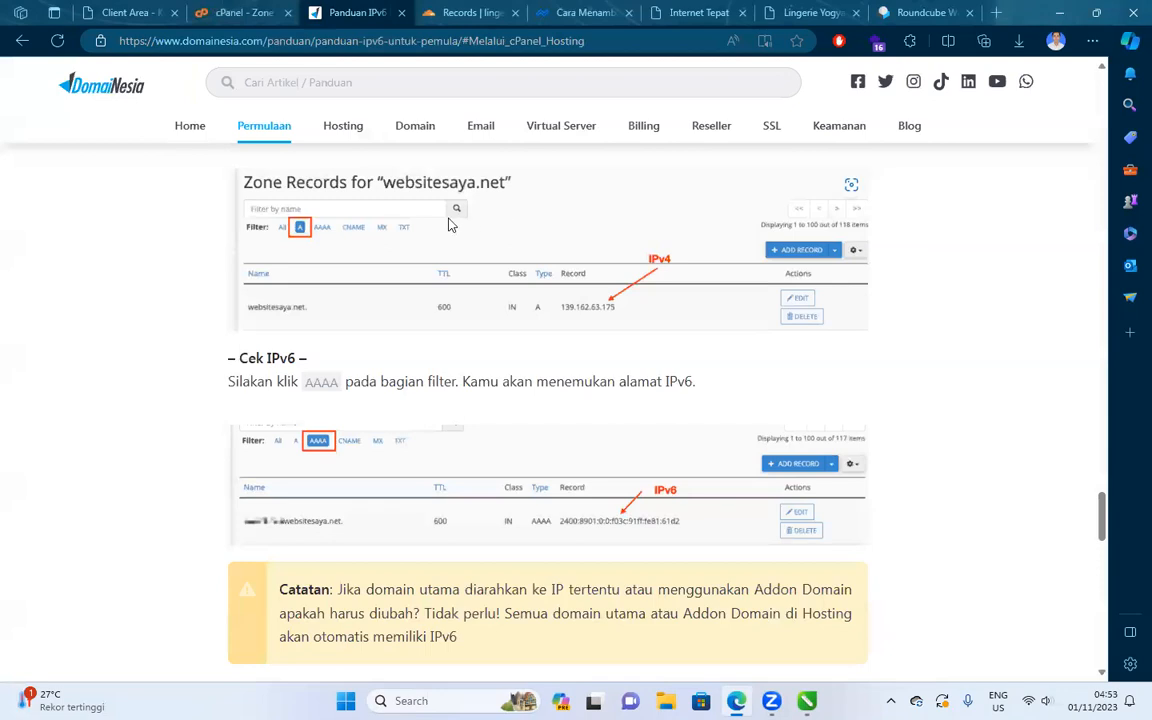
scroll(535, 232, "up", 2)
left_click(266, 9)
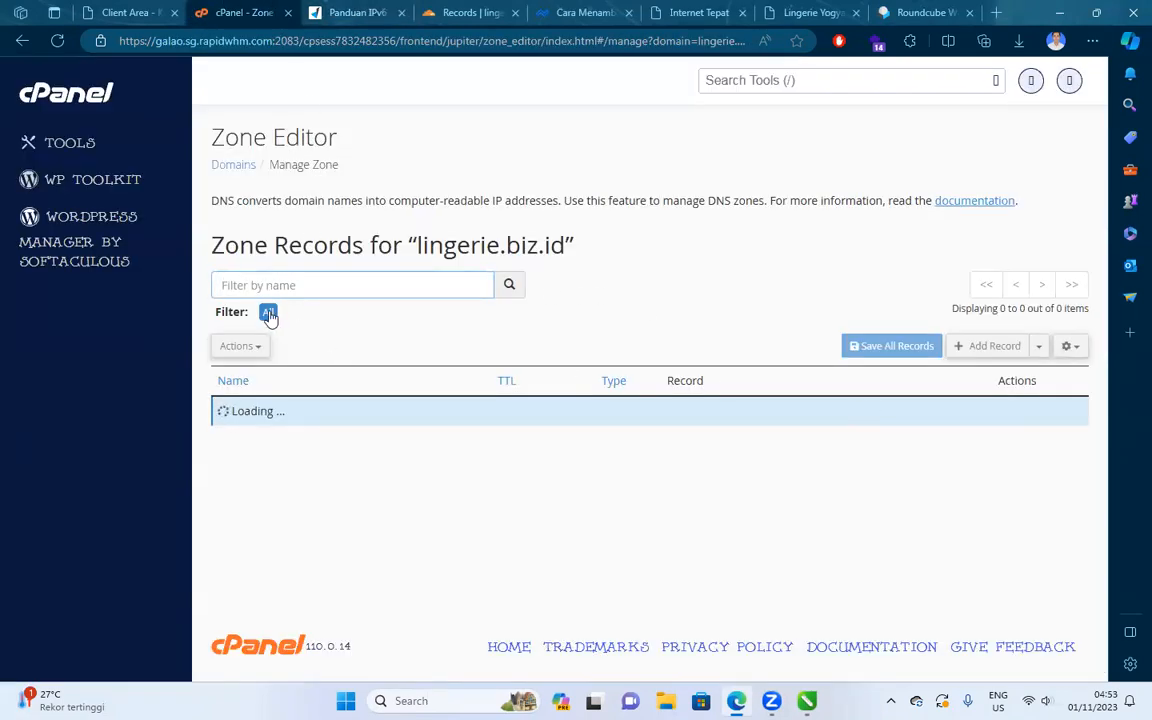
Browse Cloudflare's lingerie.biz.id DNS records, then return to the cPanel Zone Editor.
left_click(444, 10)
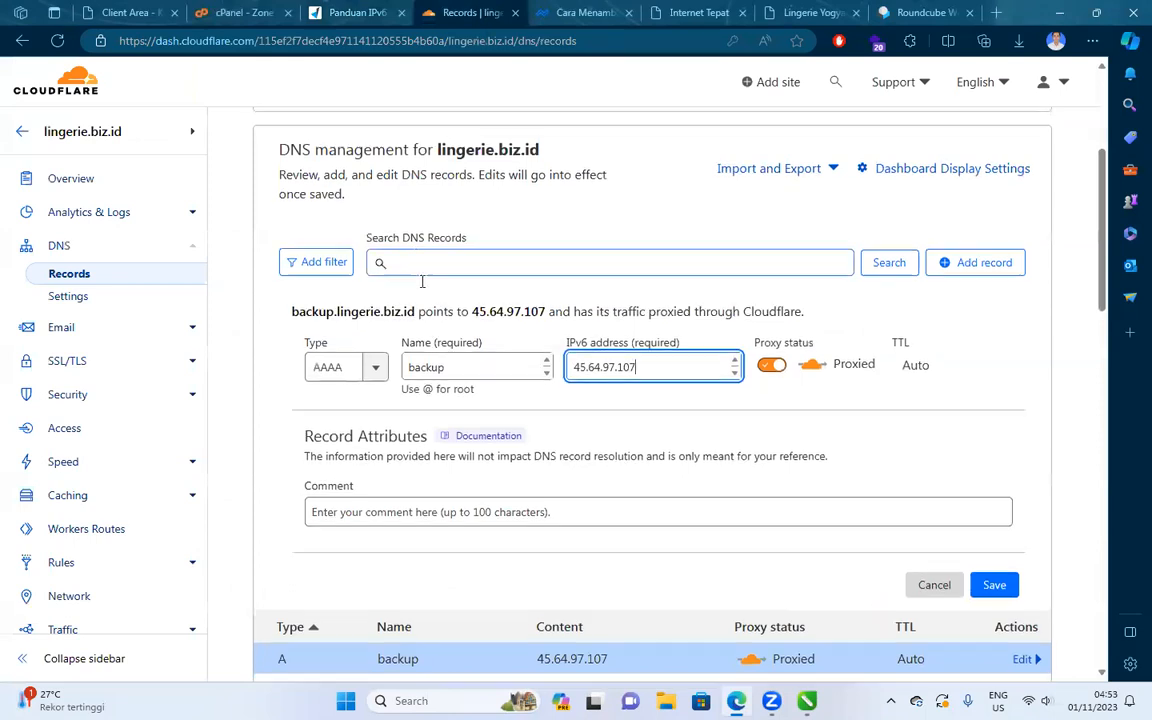
scroll(432, 311, "down", 8)
scroll(334, 303, "up", 1)
scroll(322, 272, "down", 3)
scroll(345, 298, "up", 5)
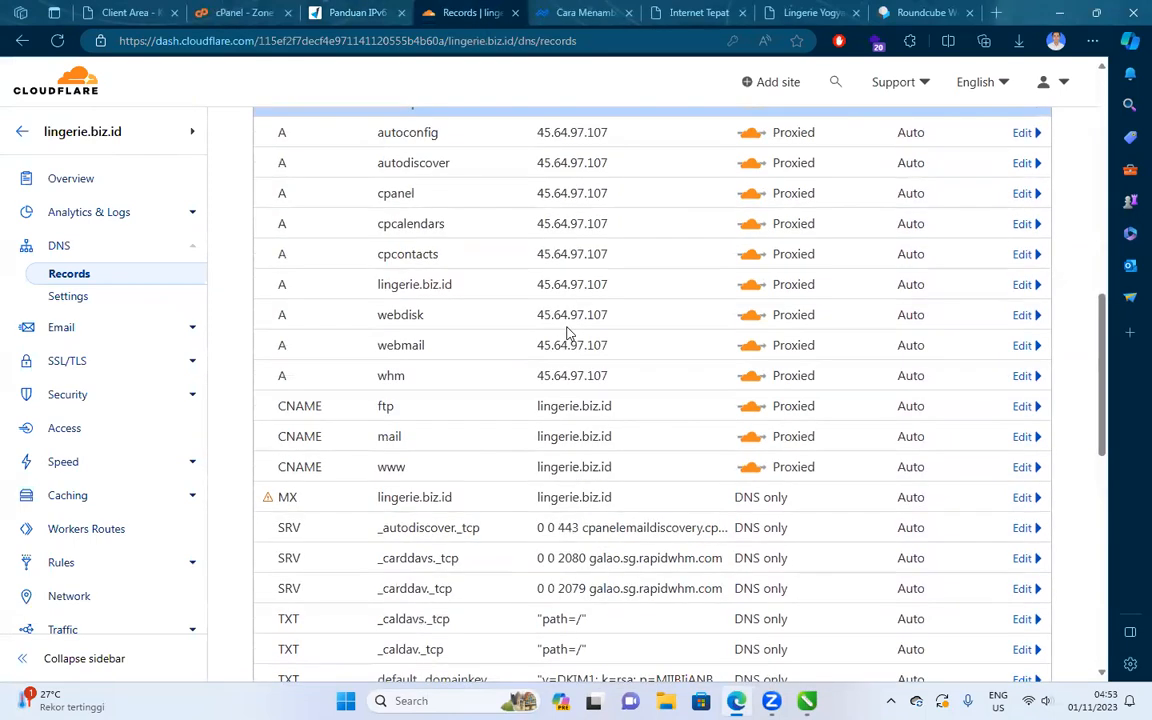
scroll(567, 332, "up", 5)
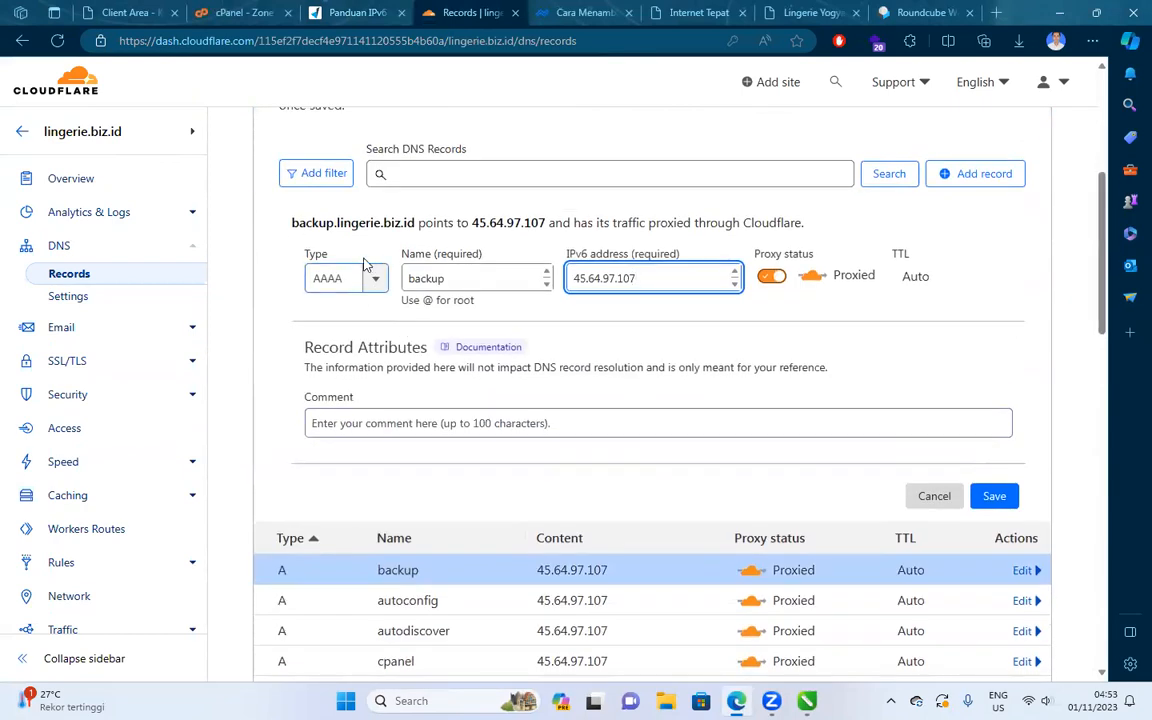
scroll(365, 265, "up", 2)
left_click(330, 366)
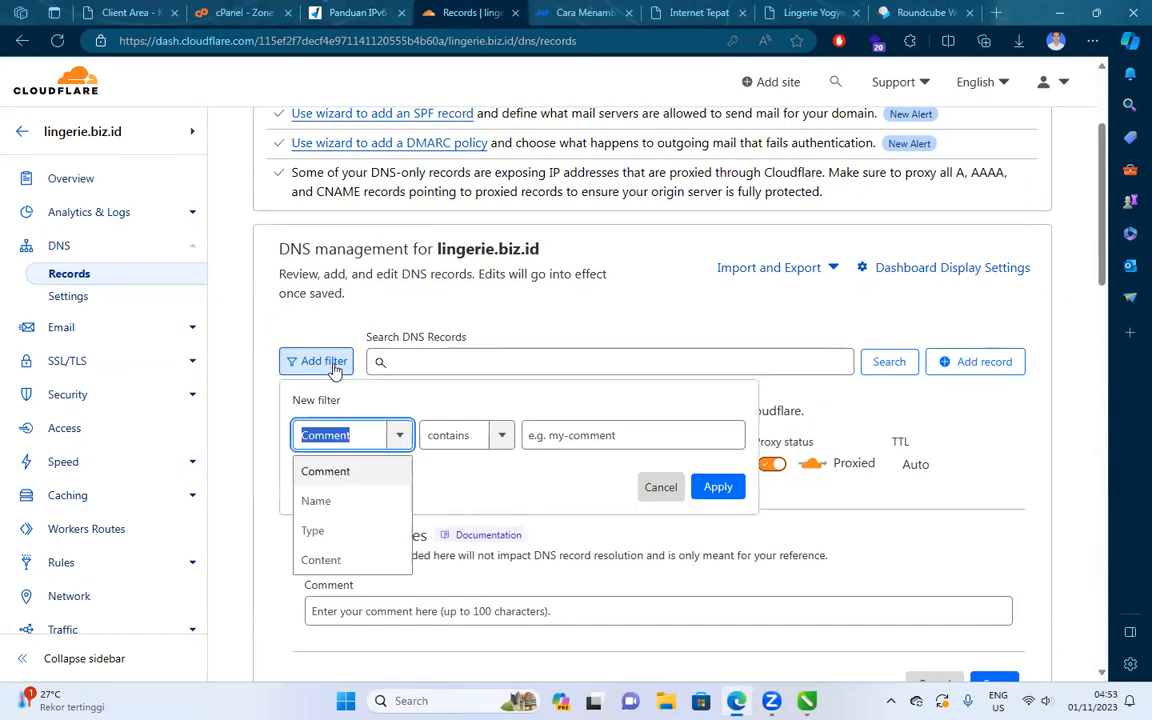
scroll(553, 461, "up", 2)
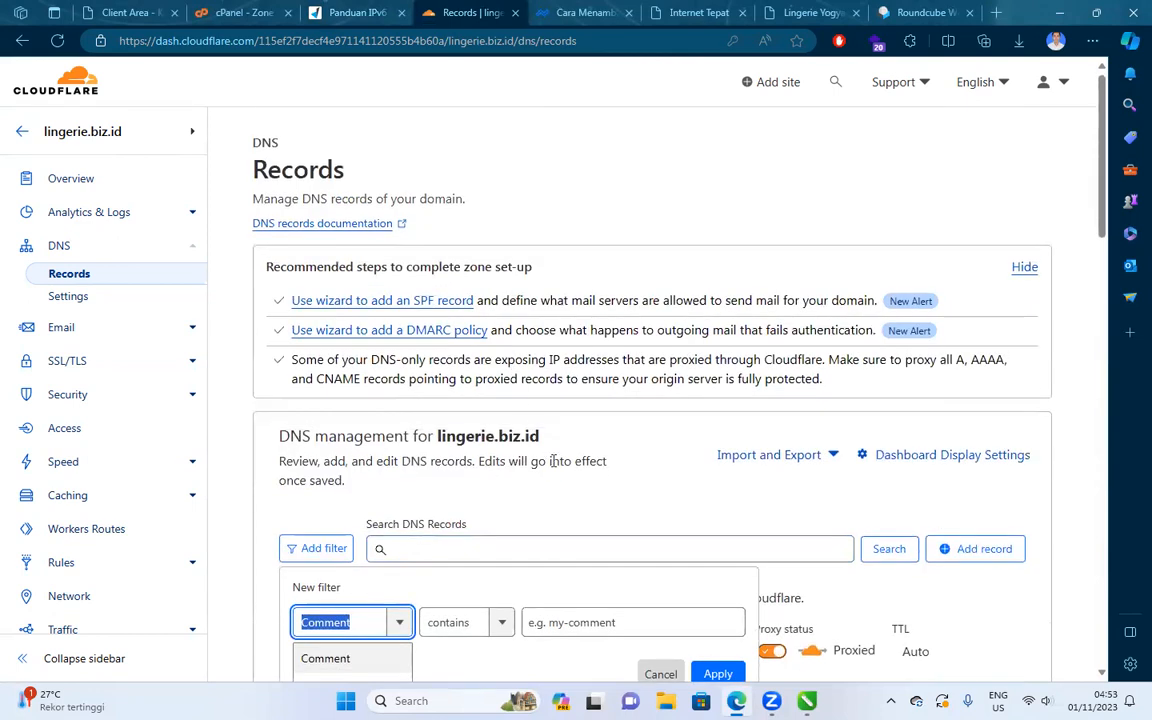
scroll(553, 461, "down", 4)
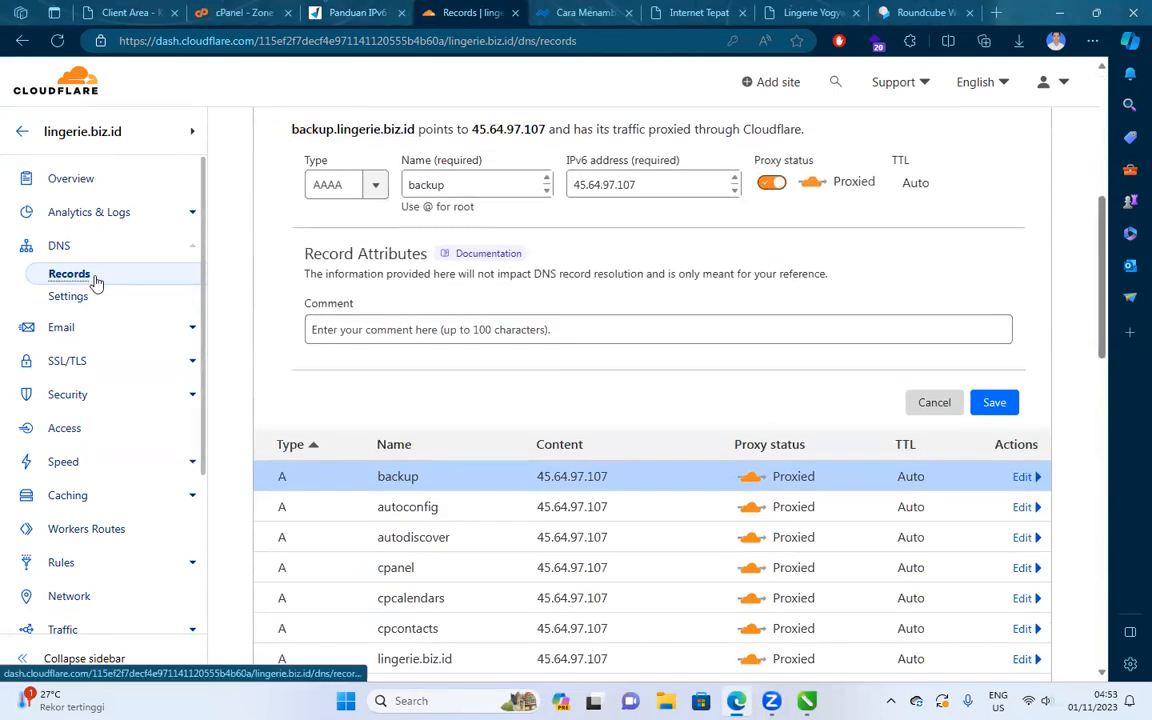
scroll(323, 305, "down", 5)
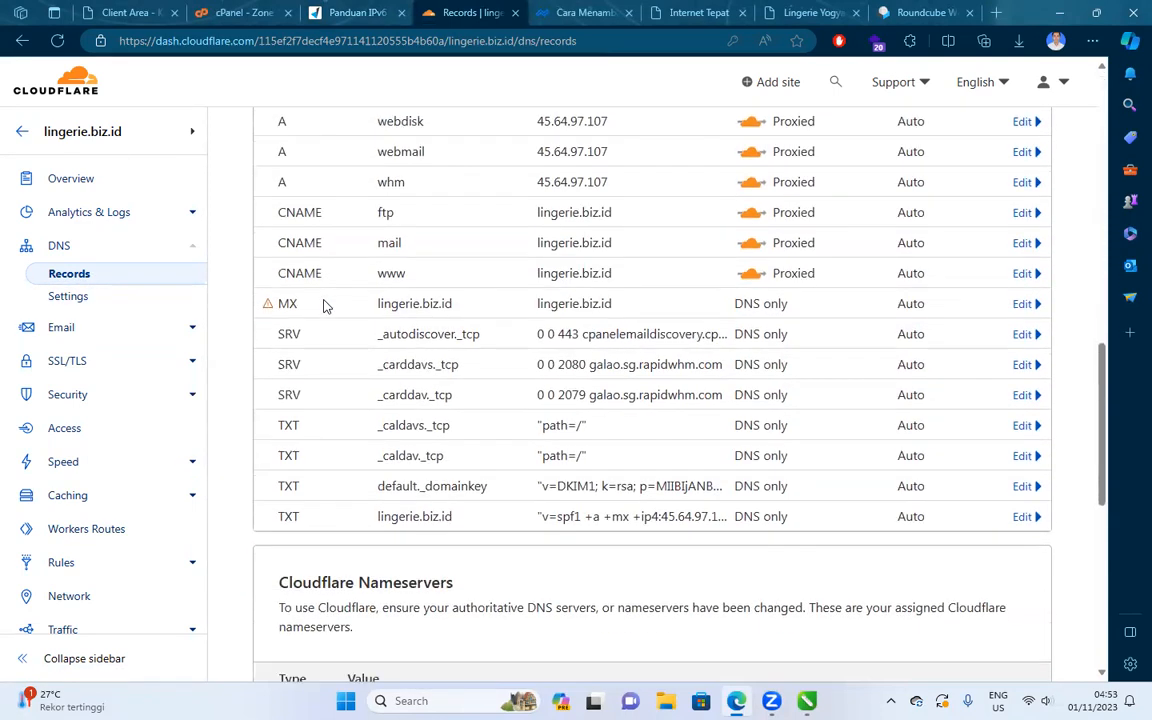
scroll(323, 305, "down", 5)
left_click(245, 13)
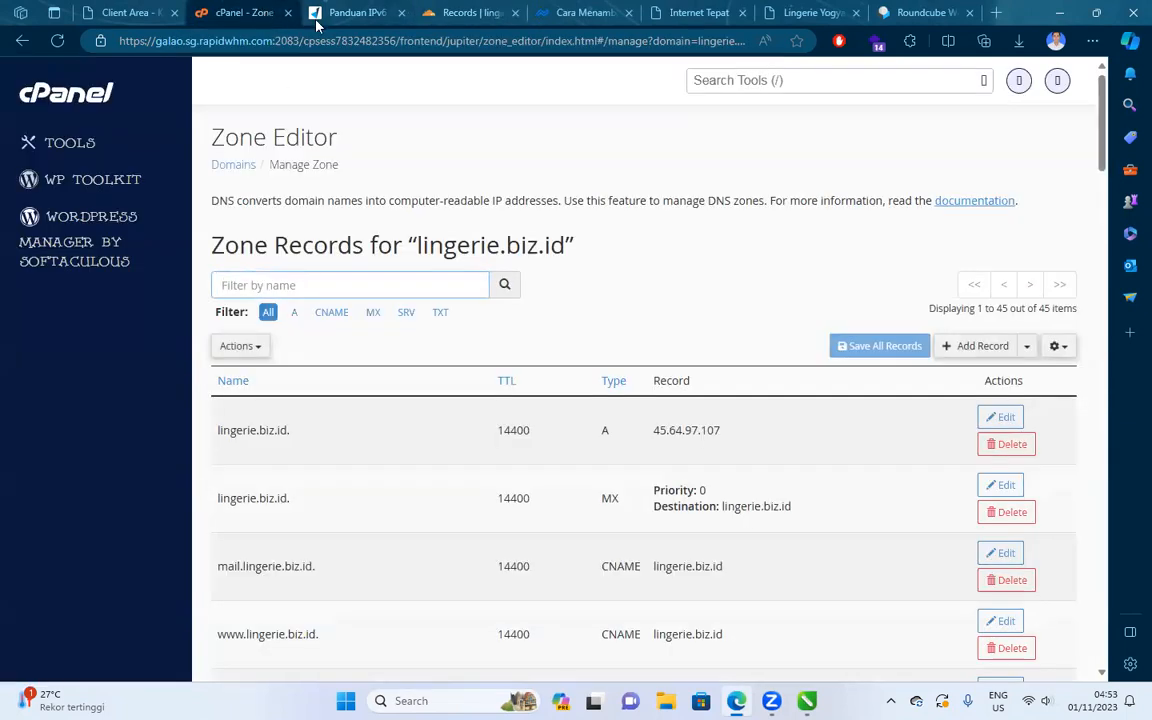
Scroll through the lingerie.biz.id zone records and search the page for 'a'.
scroll(610, 390, "down", 1)
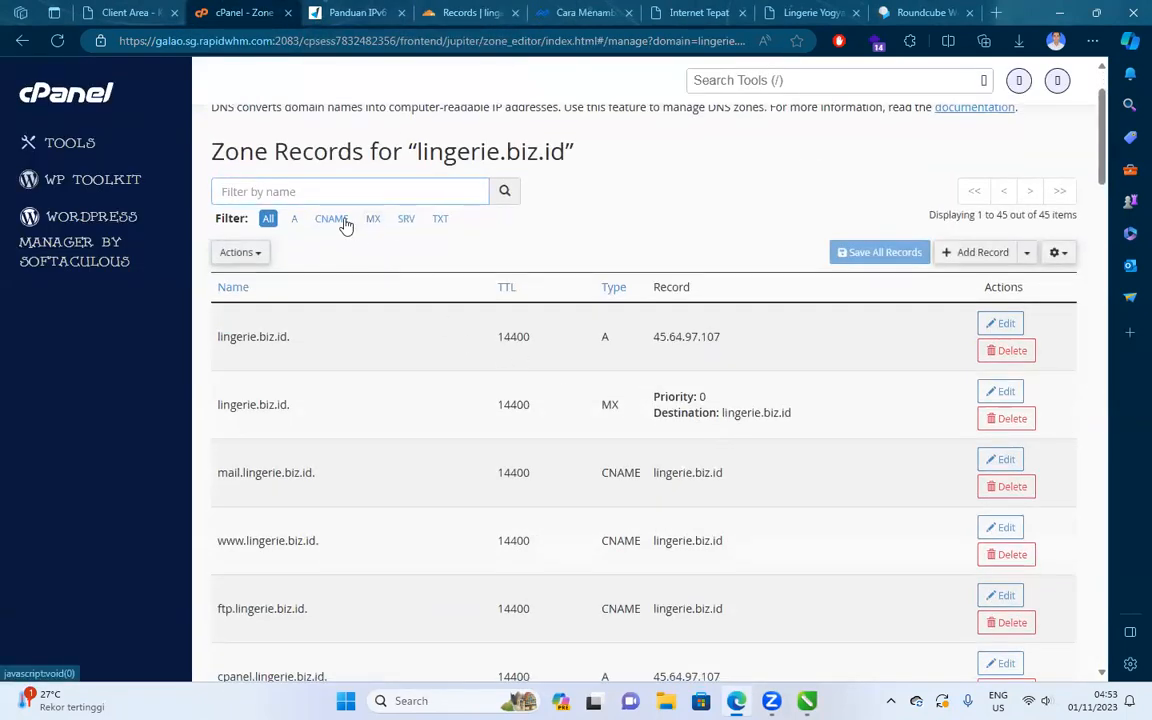
scroll(550, 250, "down", 12)
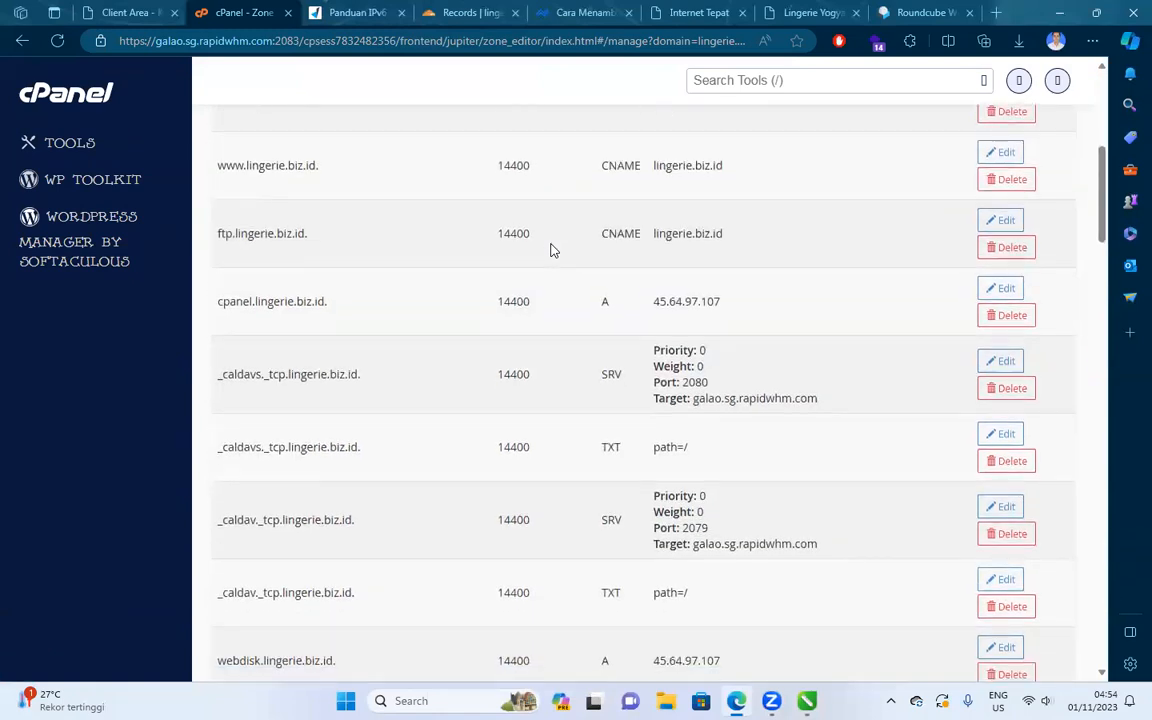
scroll(550, 250, "down", 9)
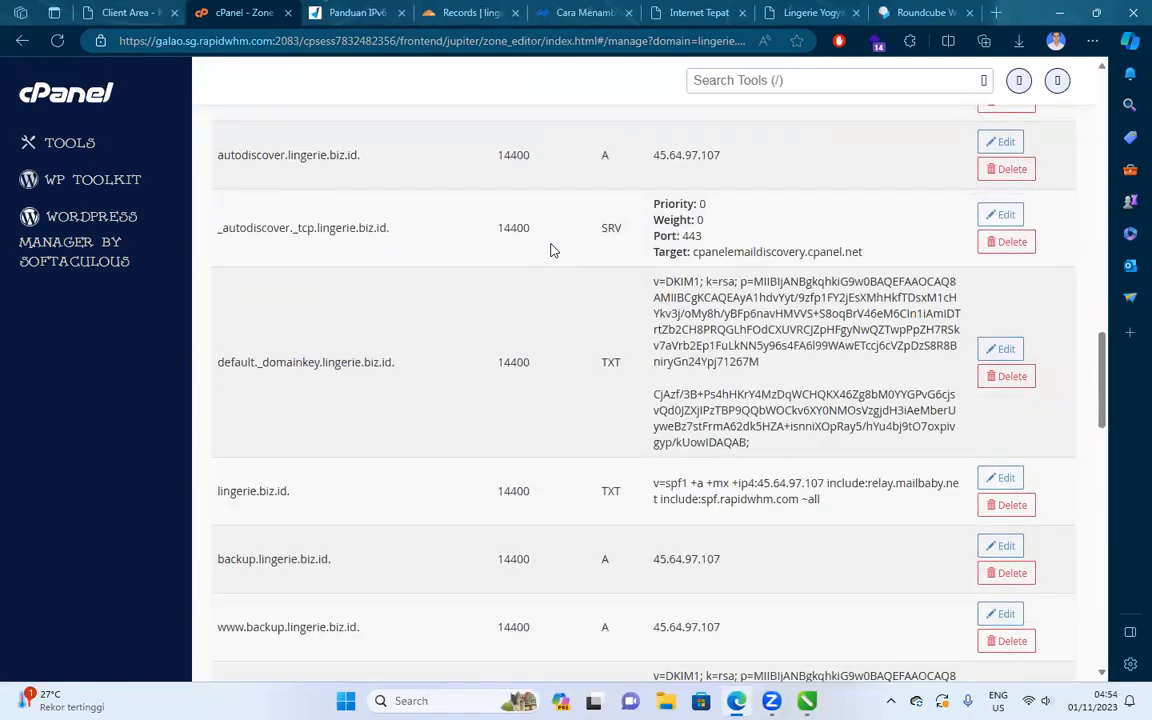
scroll(550, 250, "down", 1)
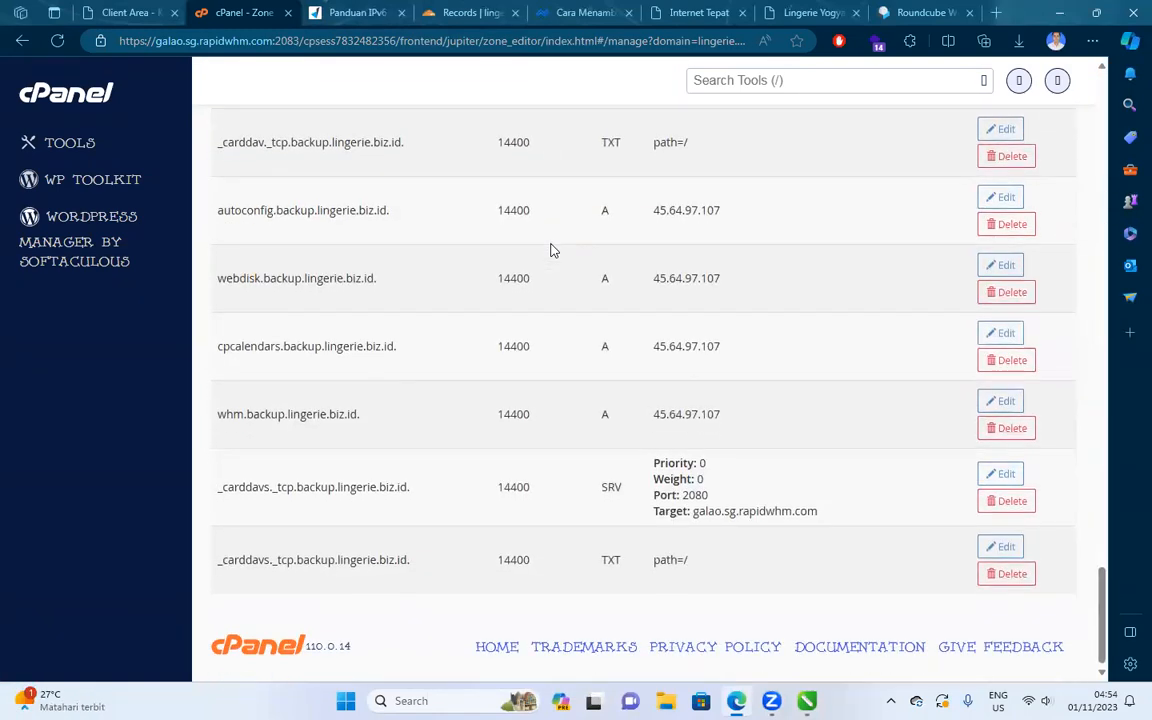
key("ctrl+f")
type("aaa")
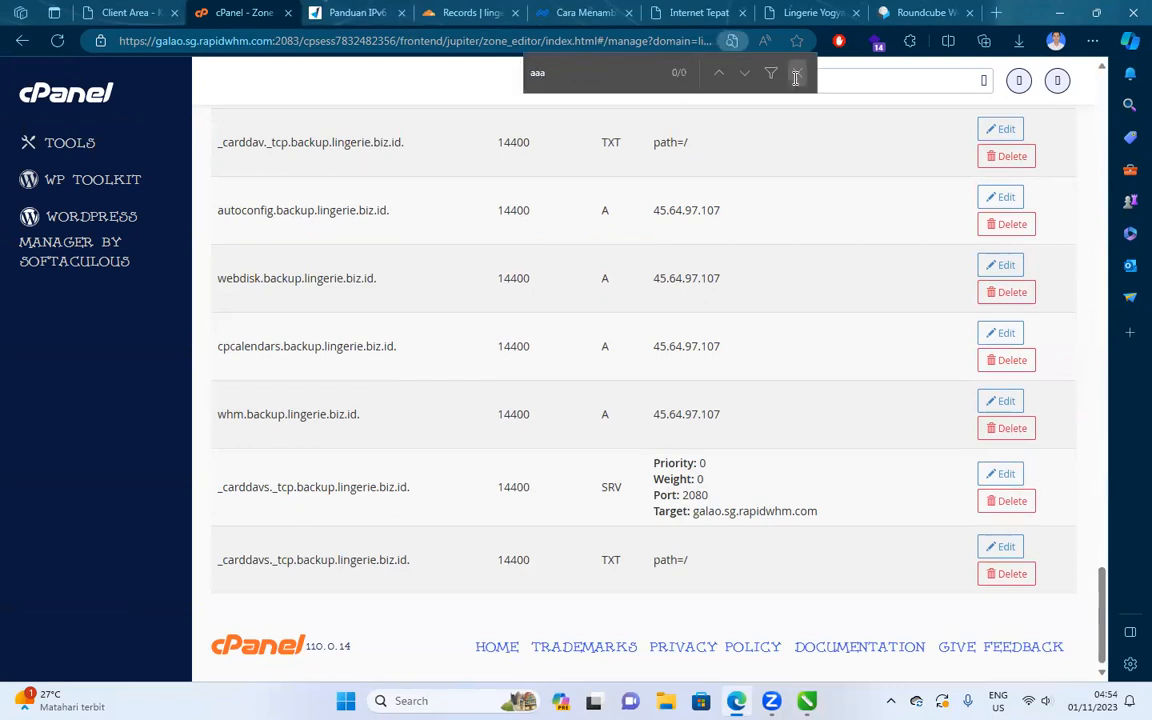
Open the bintangunggas.com zone in Zone Editor and filter it to CNAME, then A records.
left_click(796, 76)
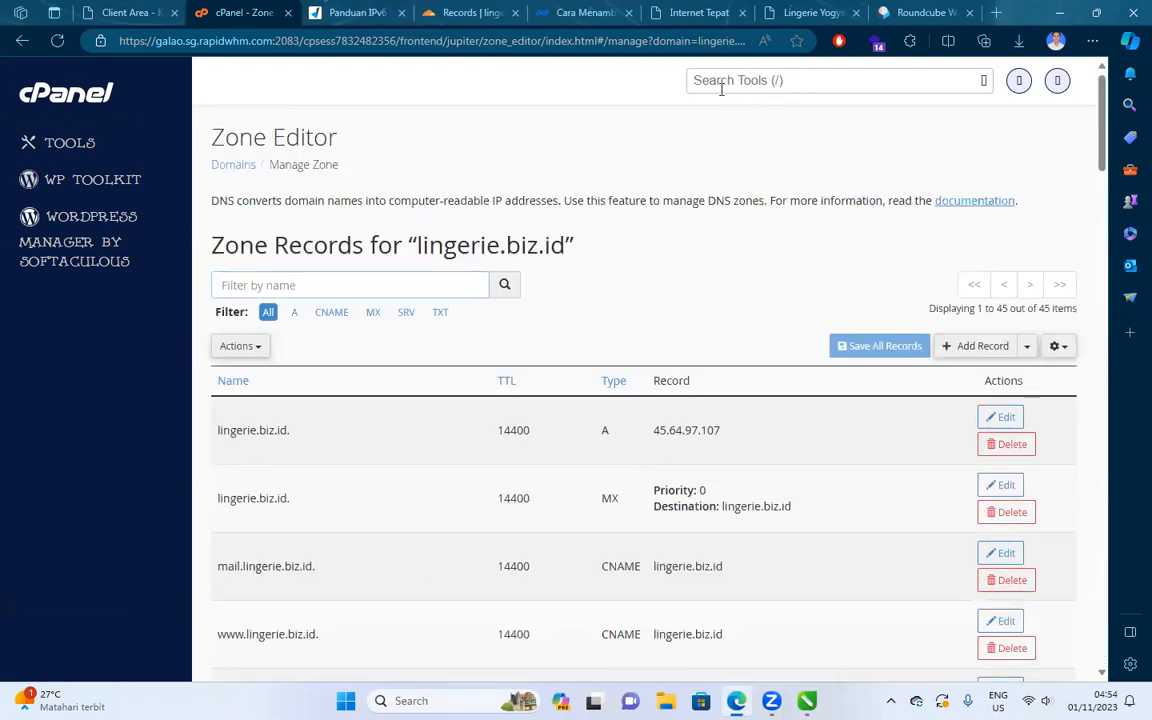
left_click(722, 87)
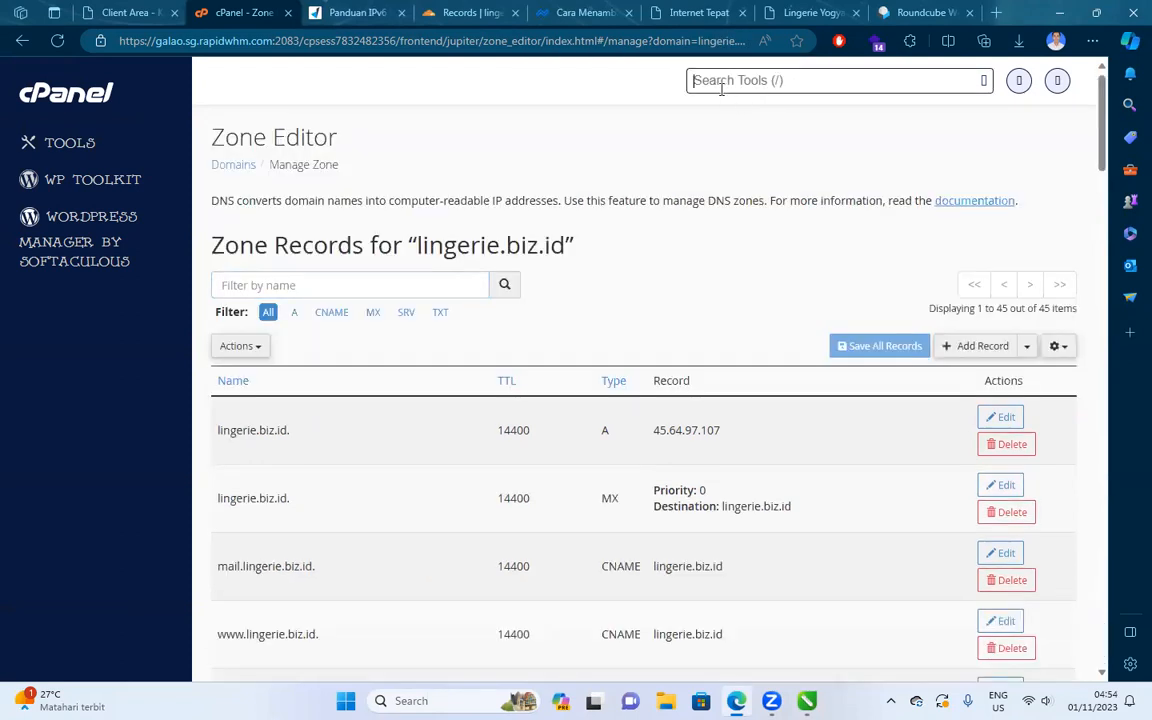
type("zone")
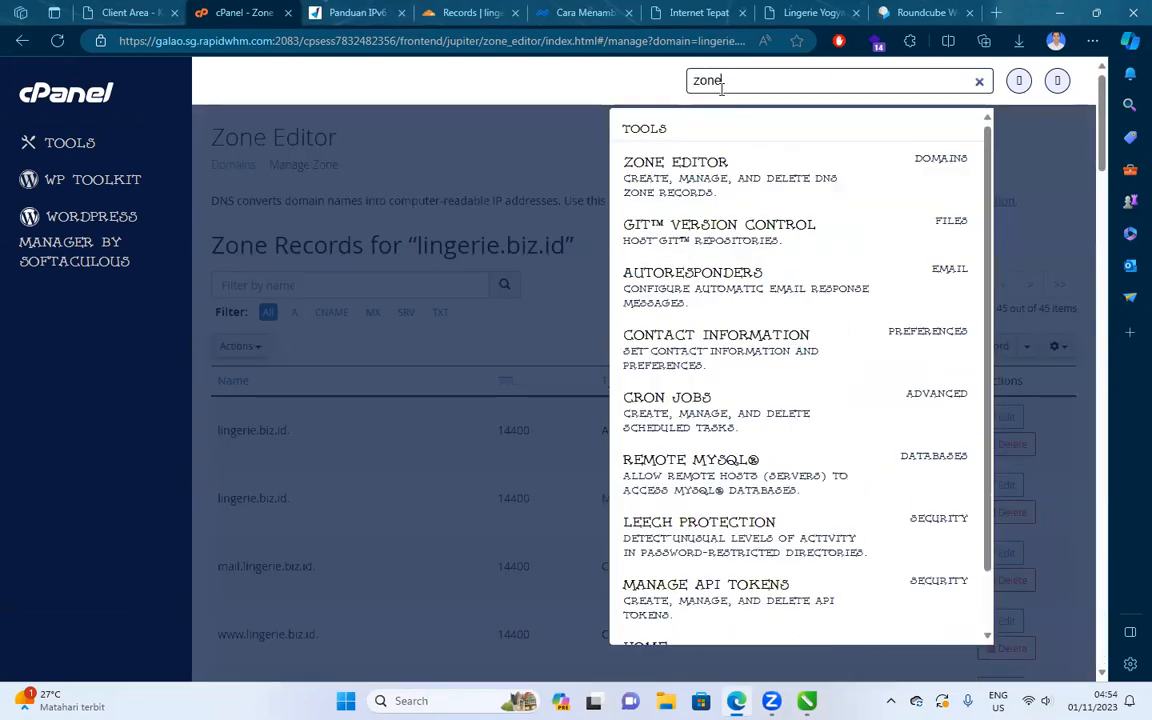
left_click(697, 172)
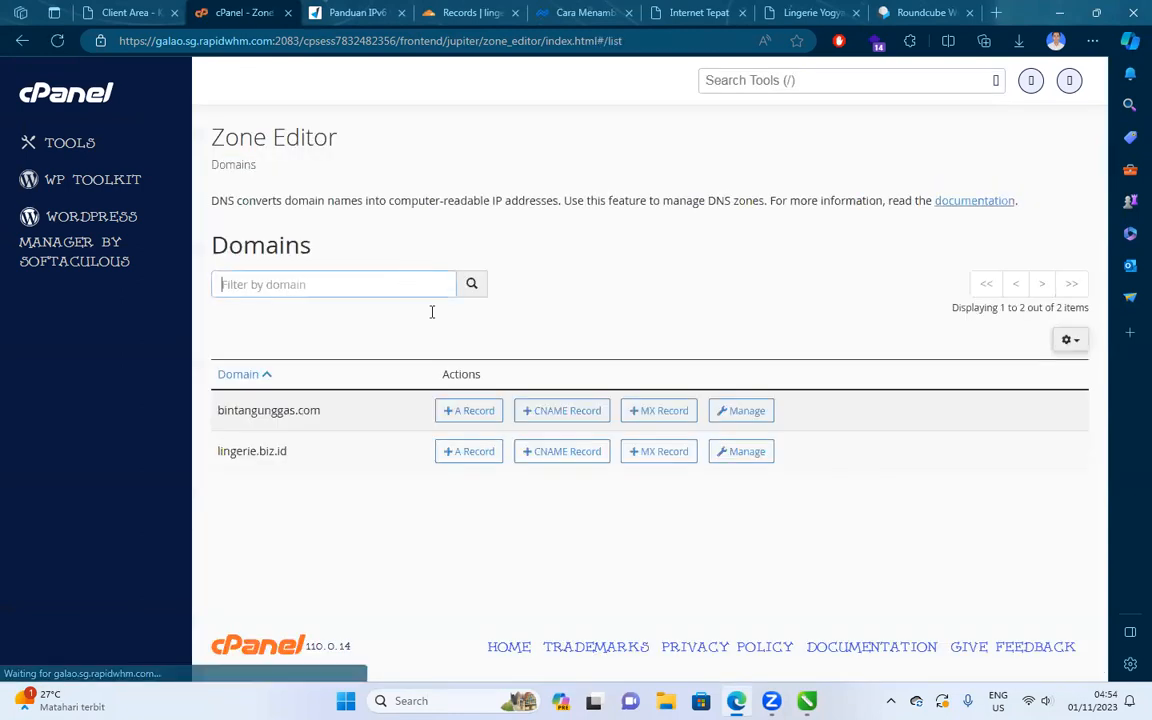
left_click(739, 411)
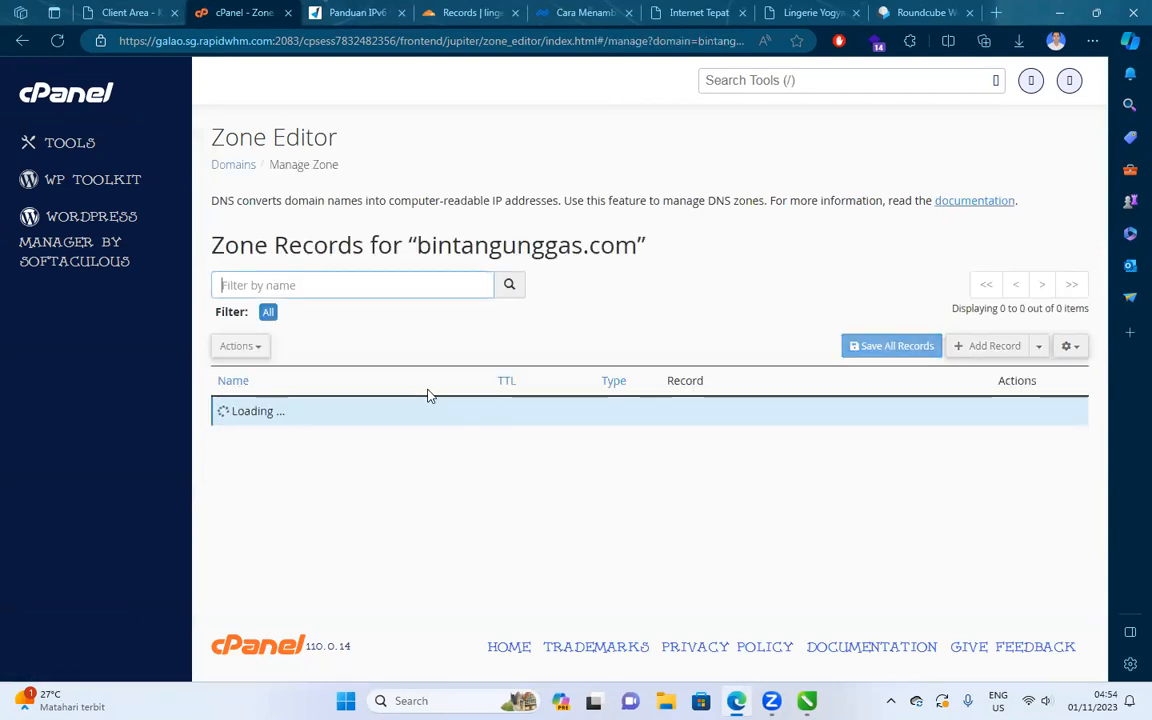
scroll(506, 306, "down", 2)
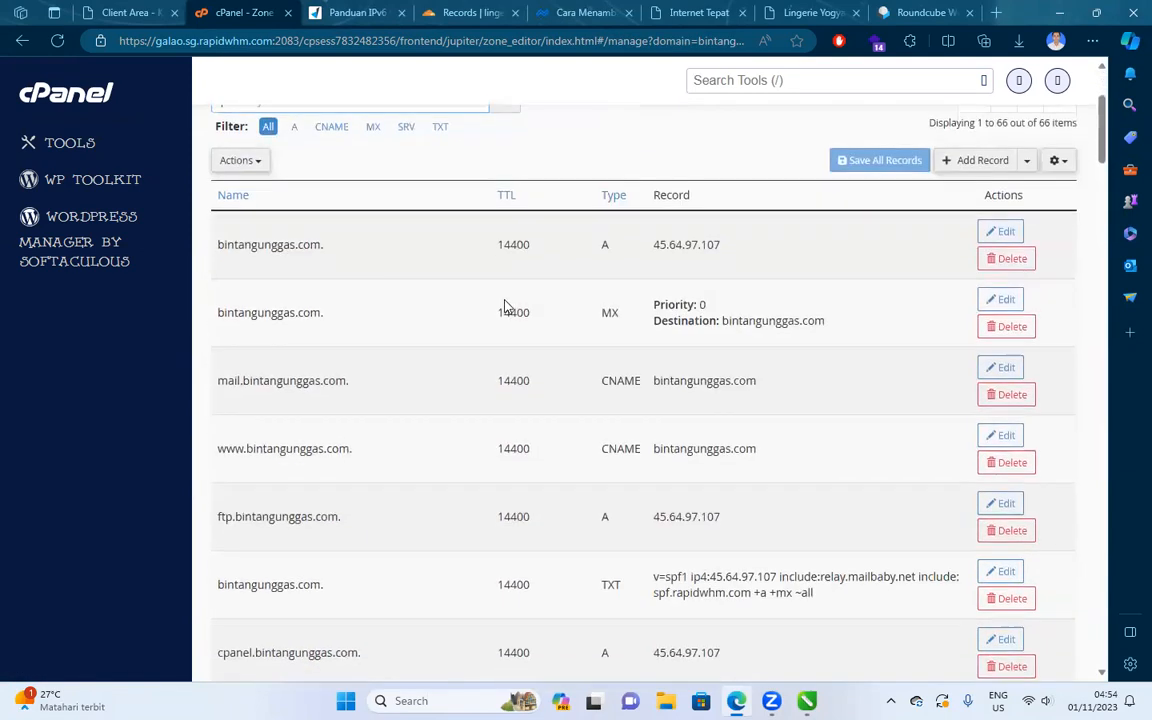
left_click(331, 127)
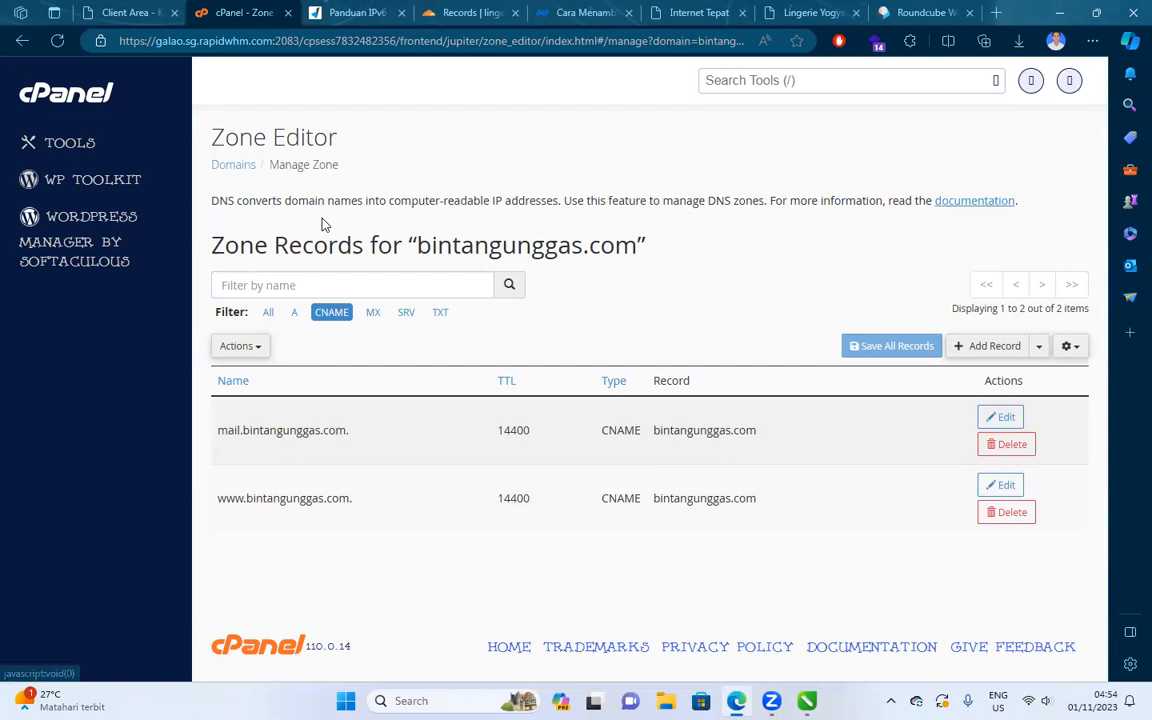
left_click(296, 313)
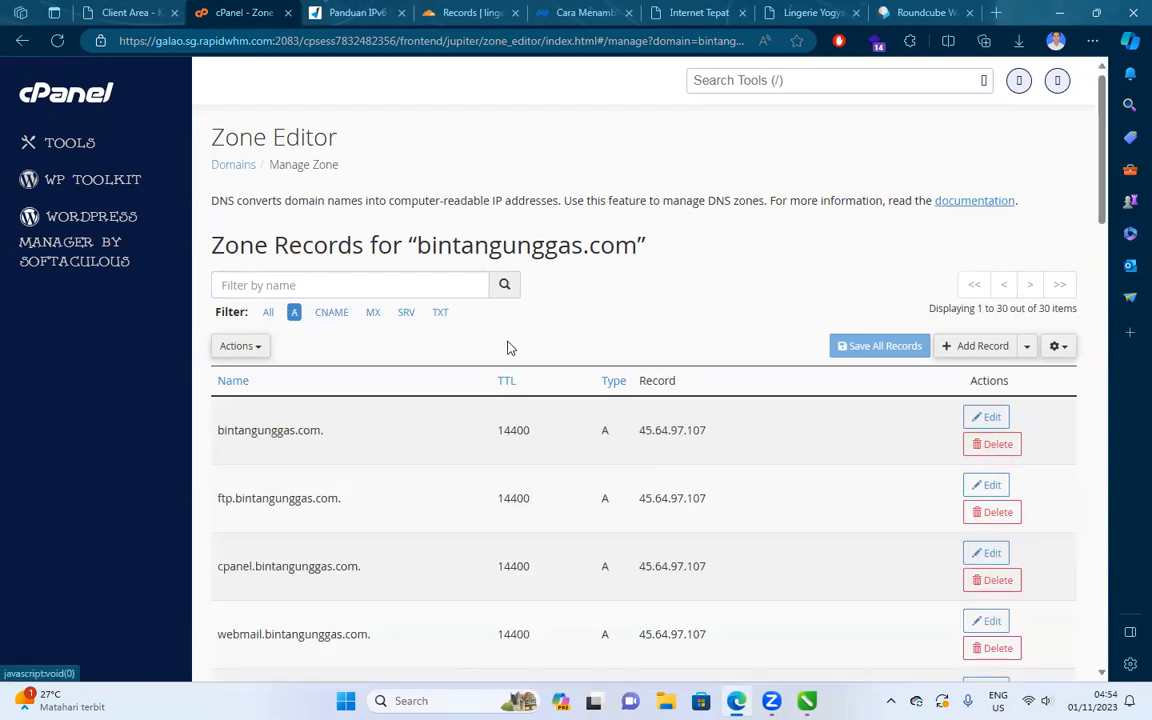
scroll(508, 345, "down", 8)
scroll(510, 343, "down", 5)
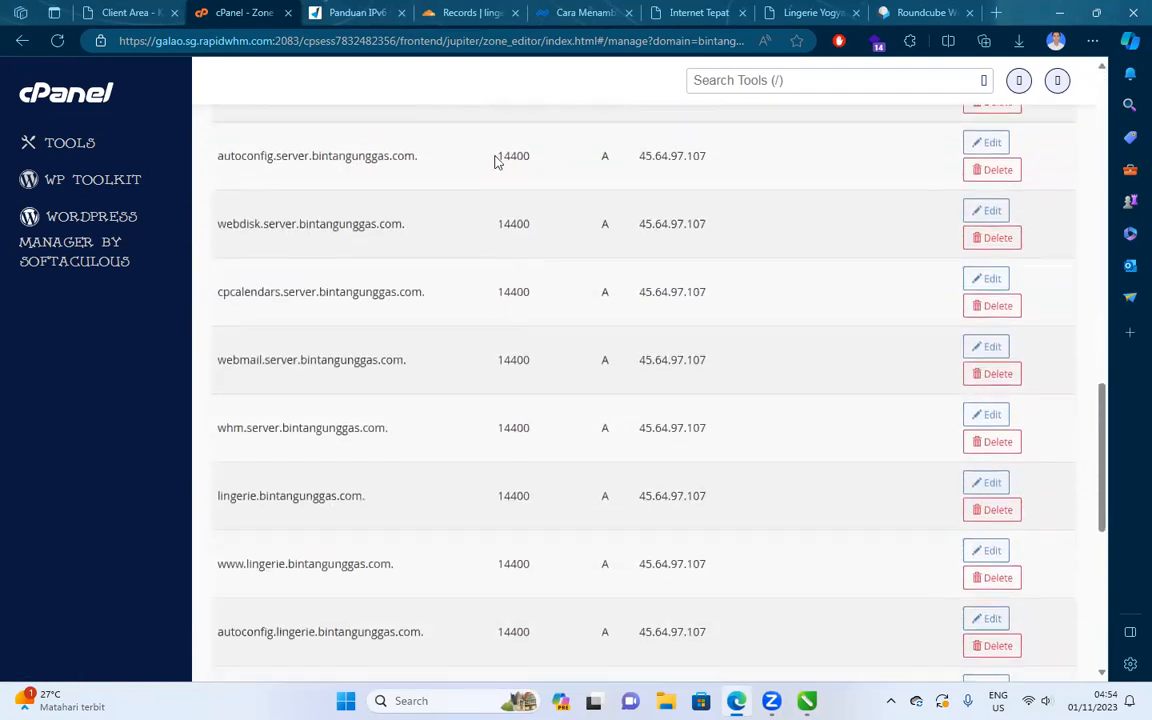
Skim the DomaiNesia IPv6 guide, then bring up Cloudflare's lingerie.biz.id DNS records.
key("ctrl+Tab")
scroll(507, 281, "down", 3)
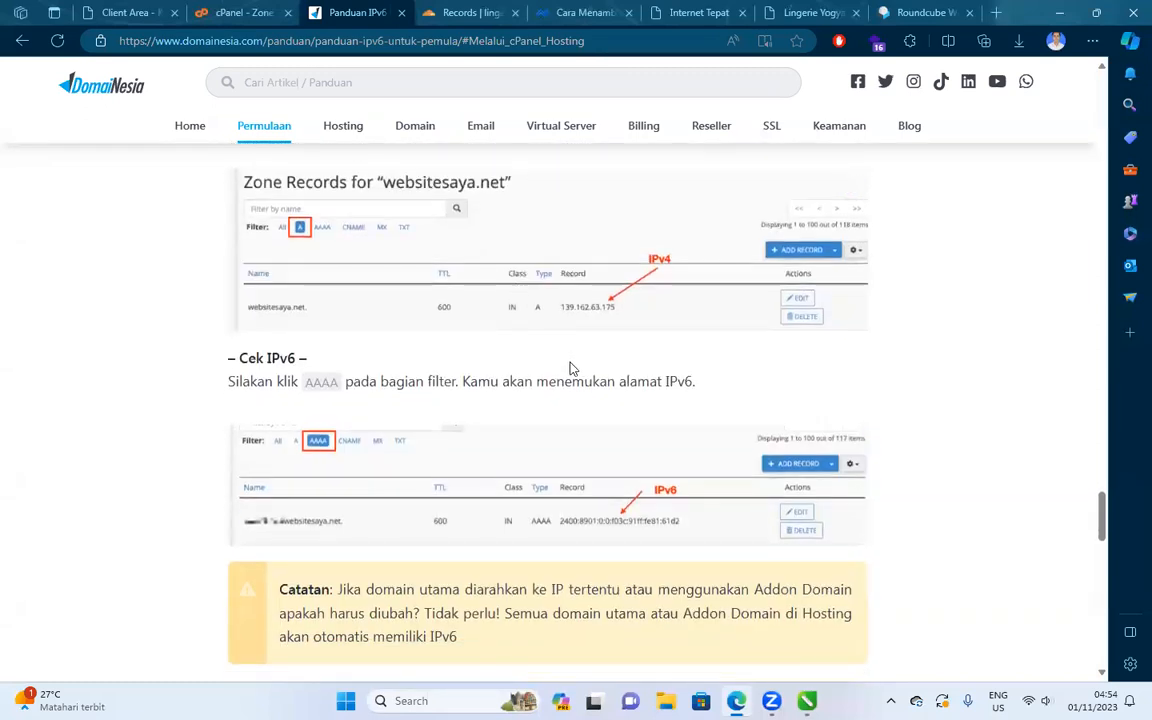
scroll(615, 474, "down", 1)
scroll(615, 465, "up", 5)
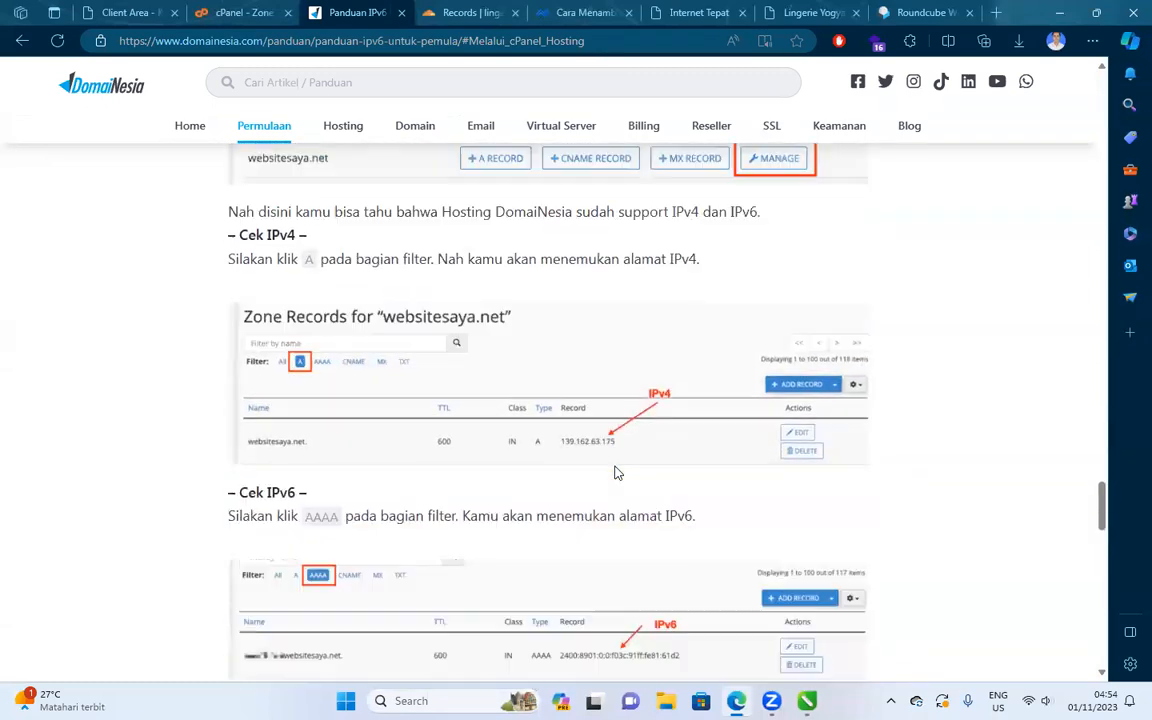
scroll(614, 454, "down", 5)
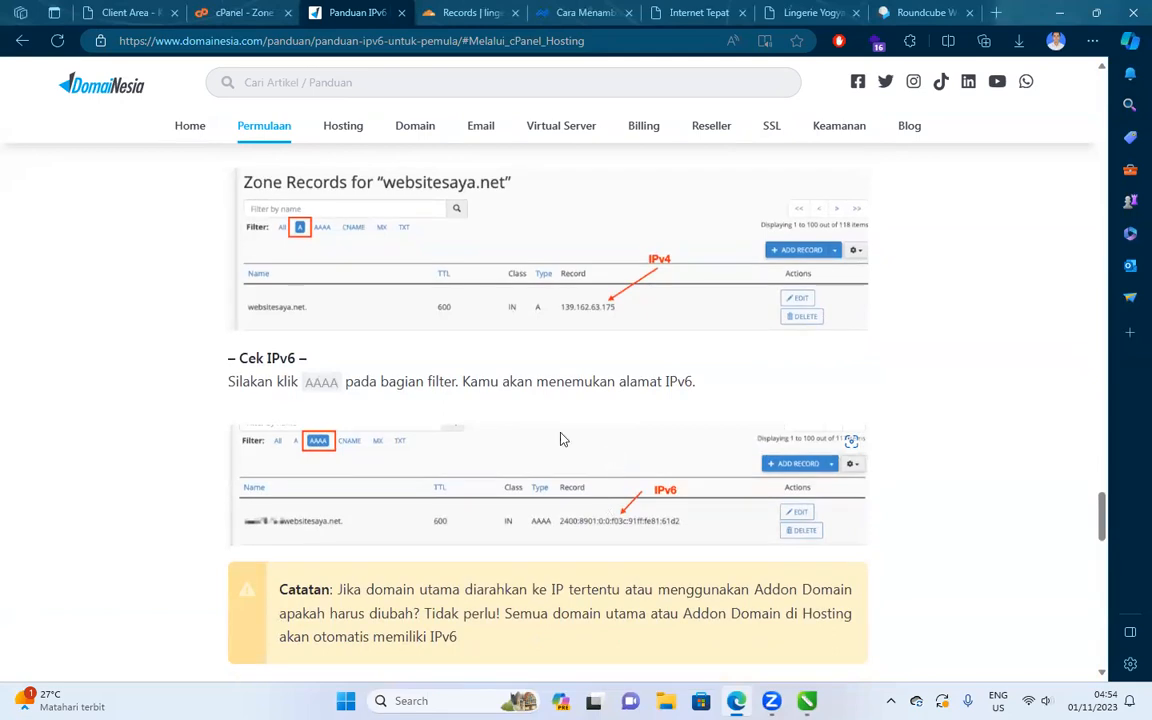
left_click(466, 14)
scroll(418, 266, "up", 4)
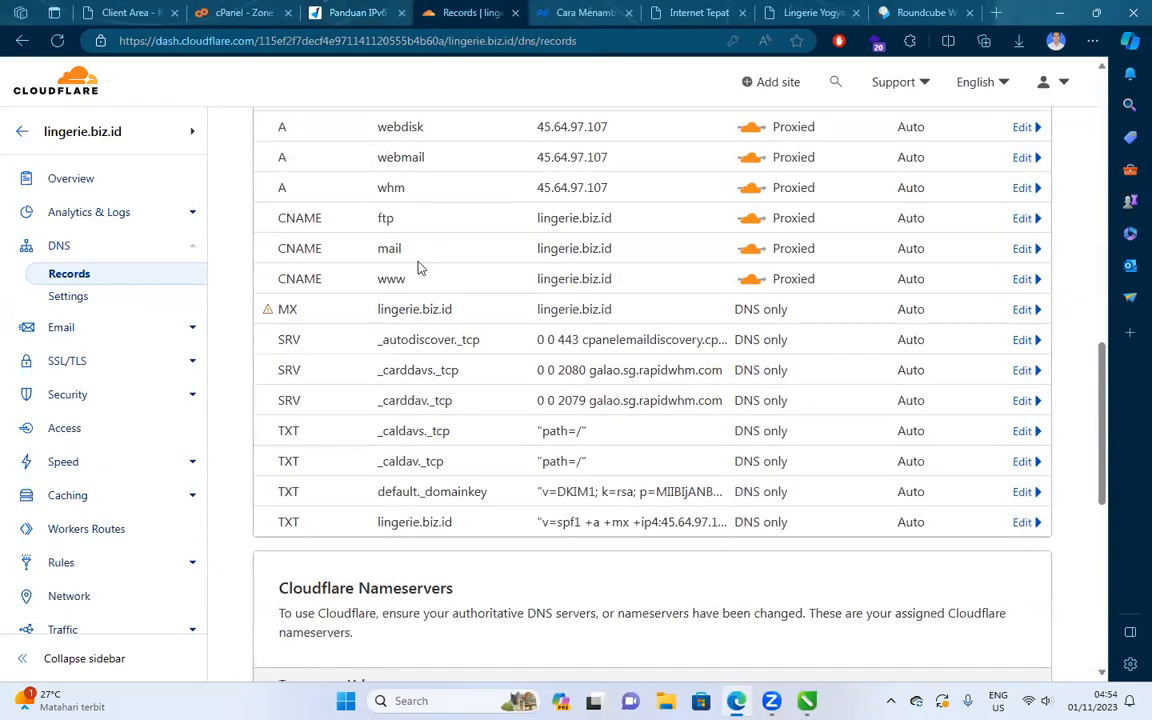
Read the Niagahoster guide on adding AAAA records.
scroll(440, 281, "up", 8)
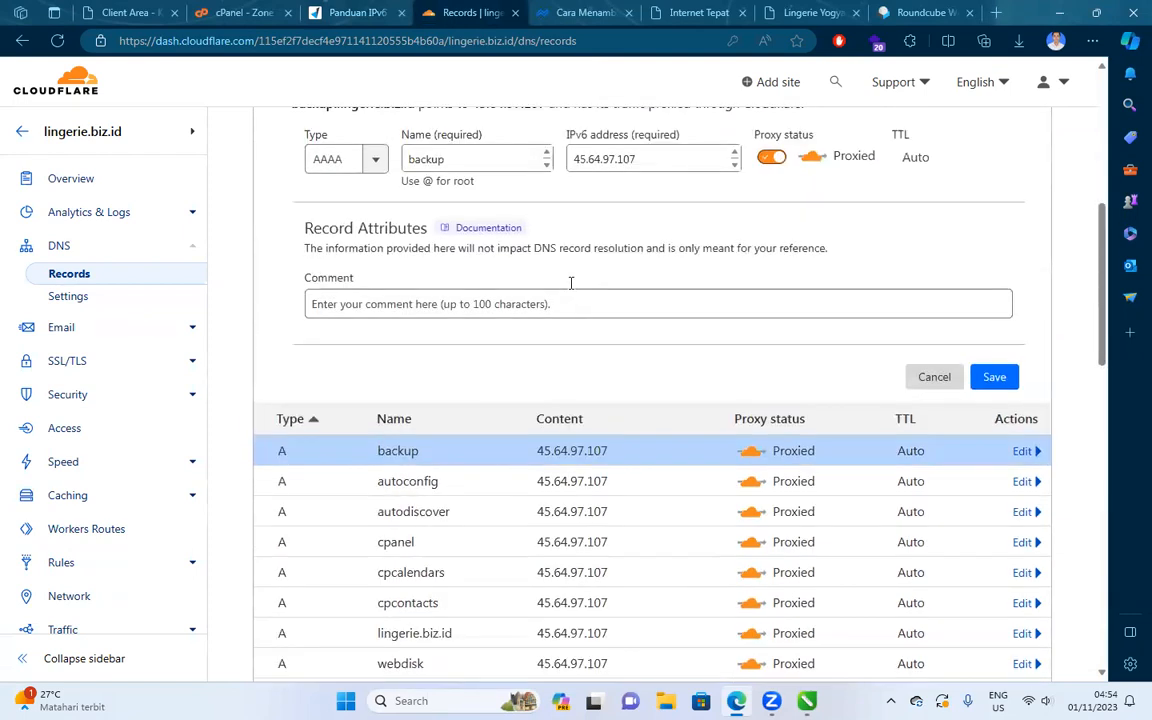
left_click(568, 12)
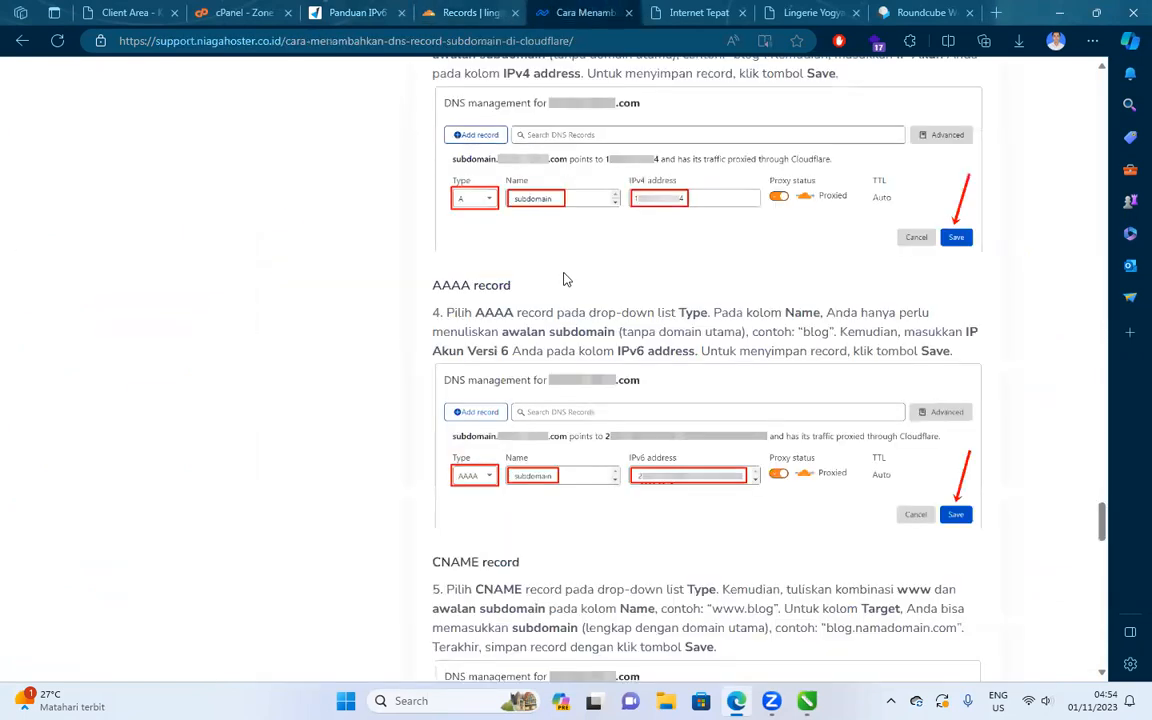
scroll(570, 320, "down", 1)
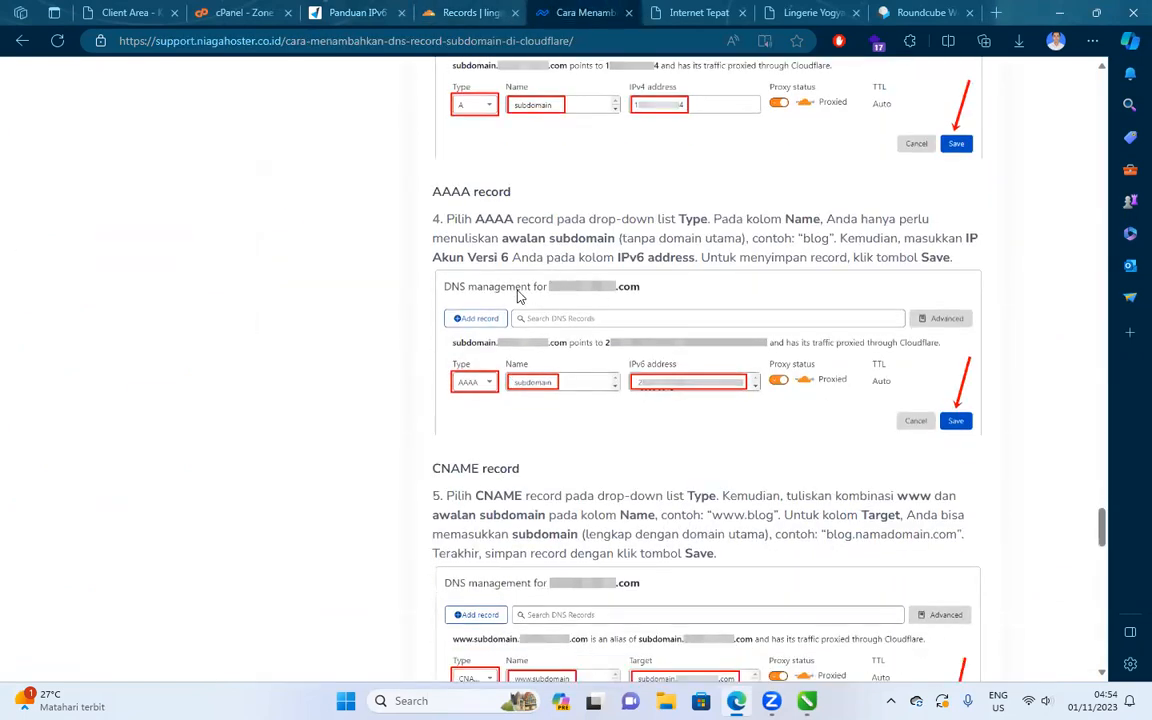
scroll(561, 355, "down", 3)
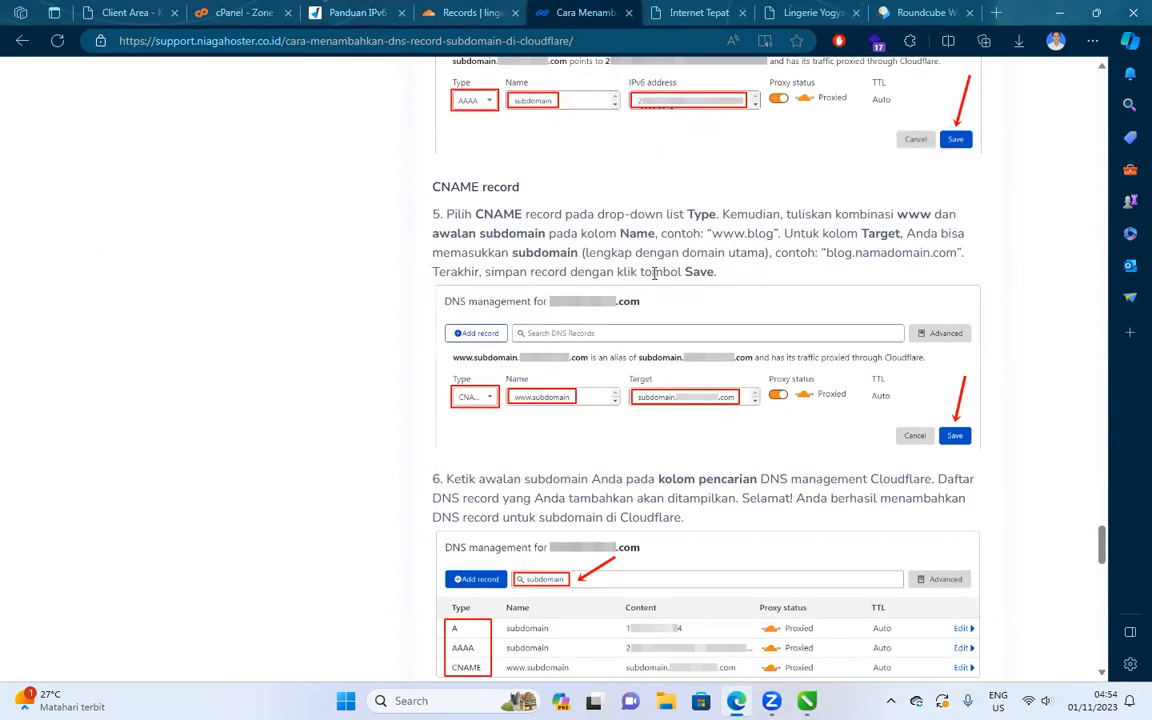
left_click(440, 12)
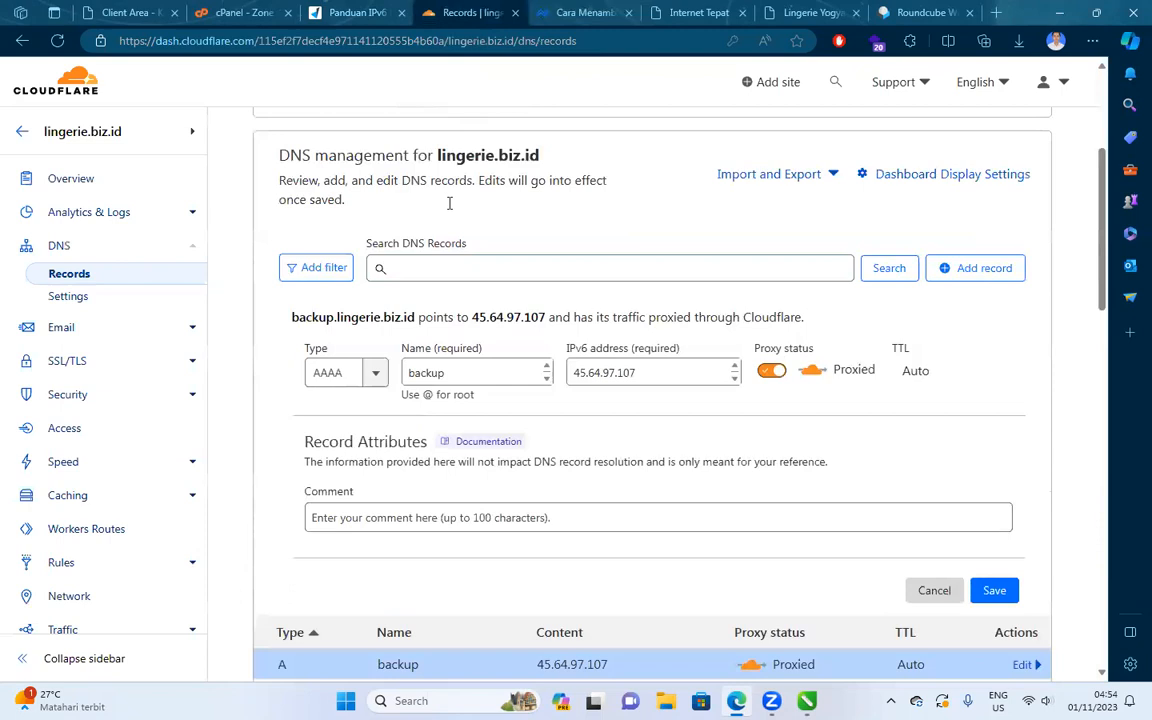
left_click(358, 366)
scroll(350, 480, "down", 1)
left_click(345, 502)
left_click(453, 375)
left_click(603, 8)
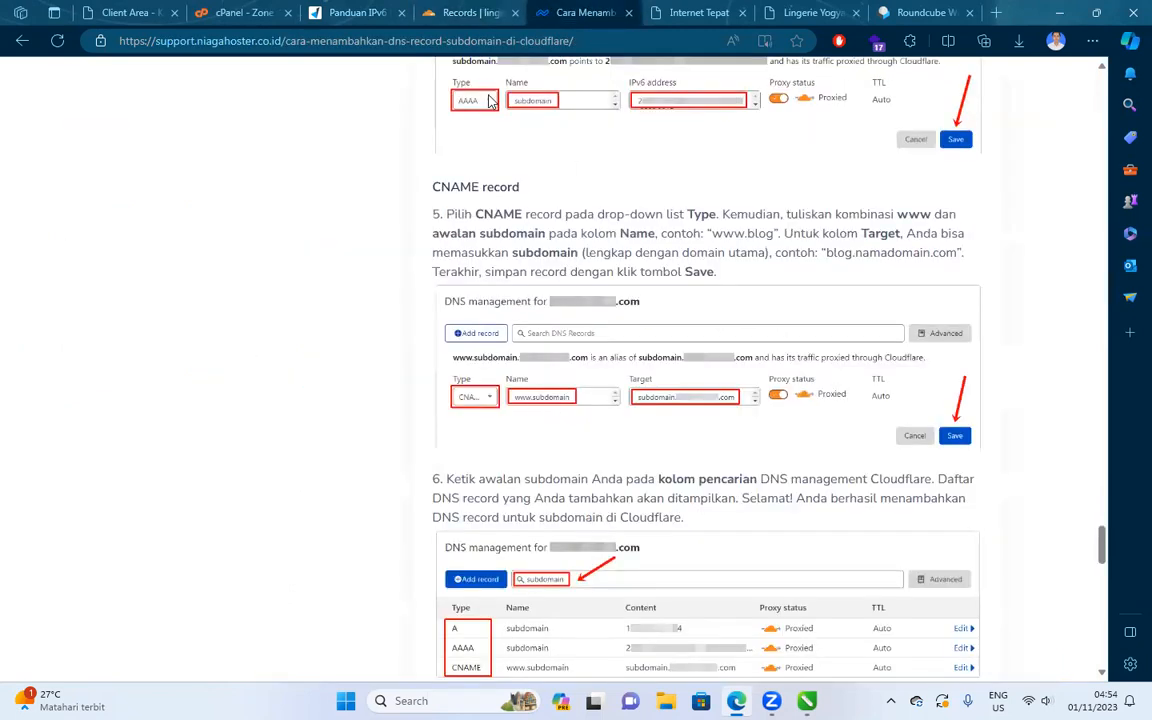
left_click(418, 14)
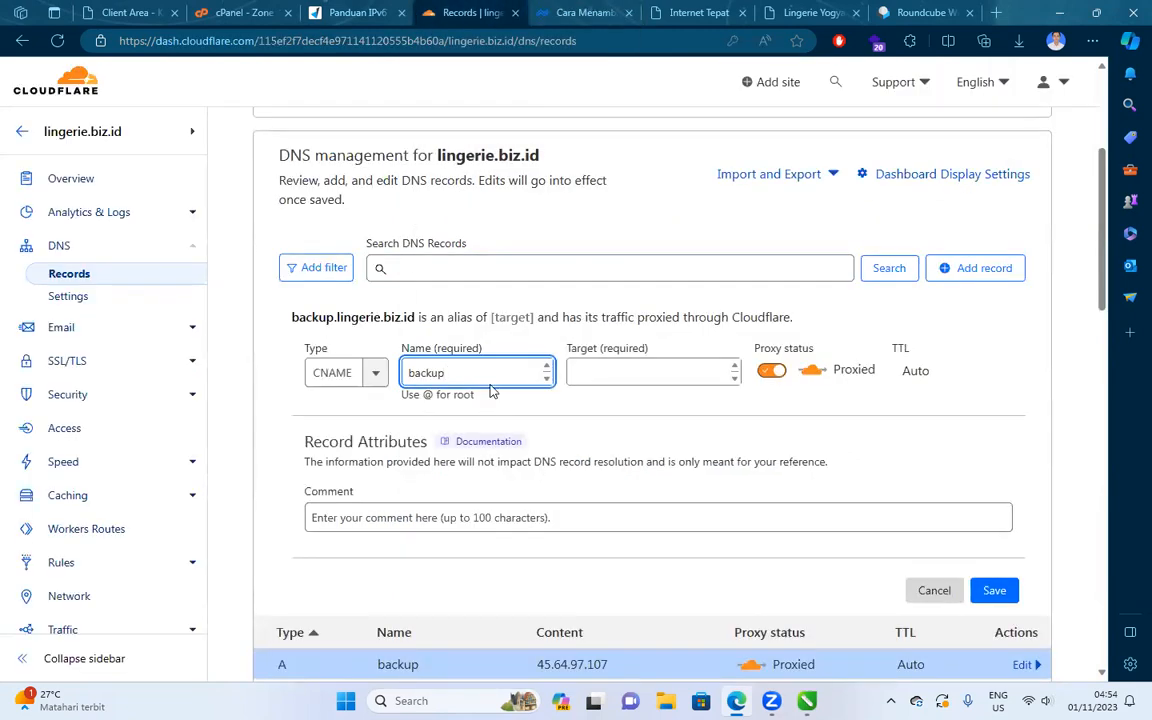
key("ctrl+a")
type("qw")
key("BackSpace")
key("BackSpace")
type("www.")
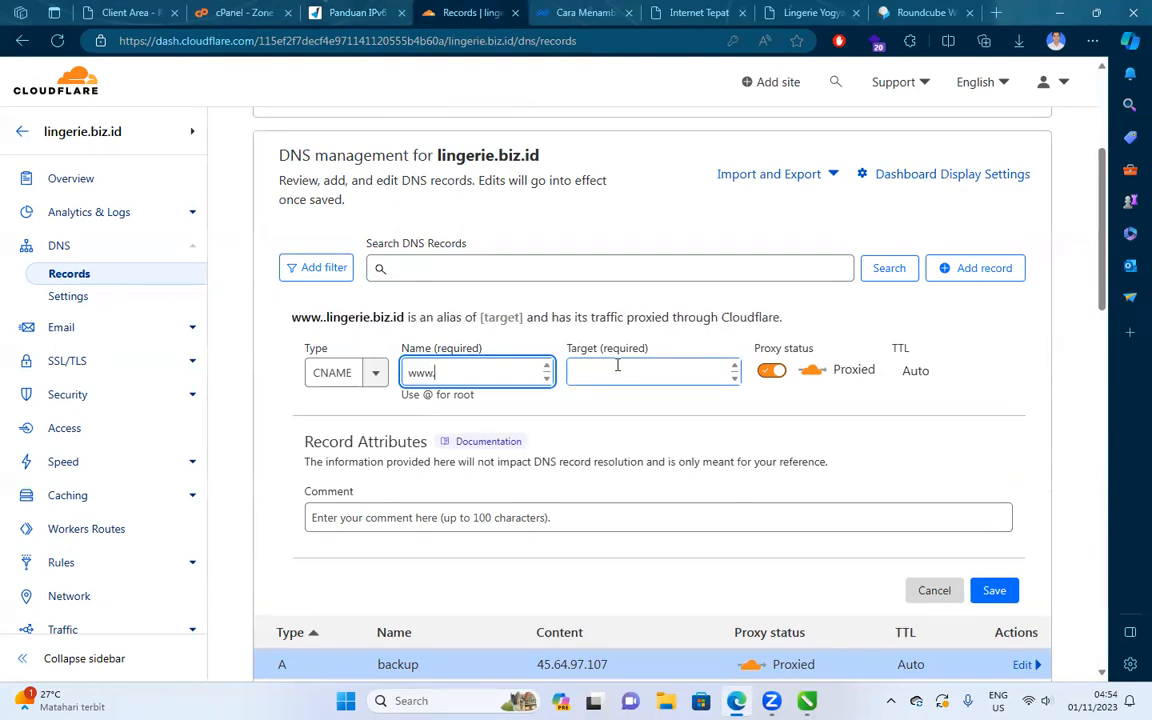
type("backup")
left_click(617, 365)
left_click(571, 8)
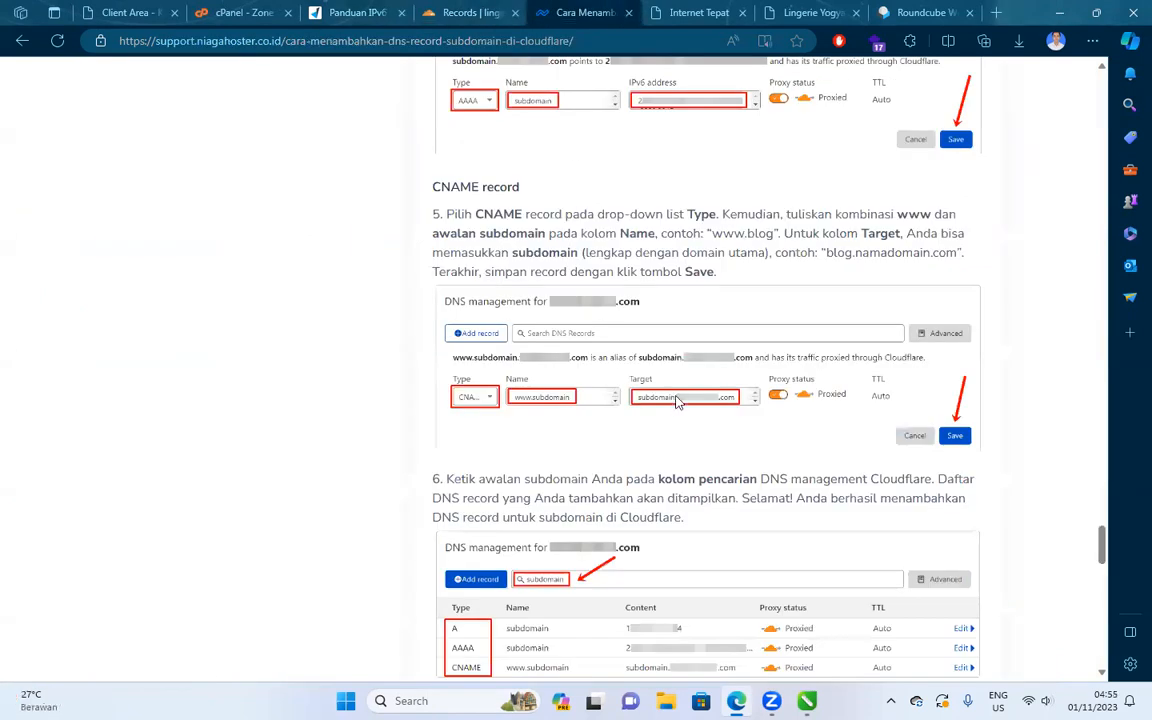
left_click(440, 10)
Search the cPanel tools for 'domain'.
left_click(243, 10)
left_click(740, 80)
type("domai")
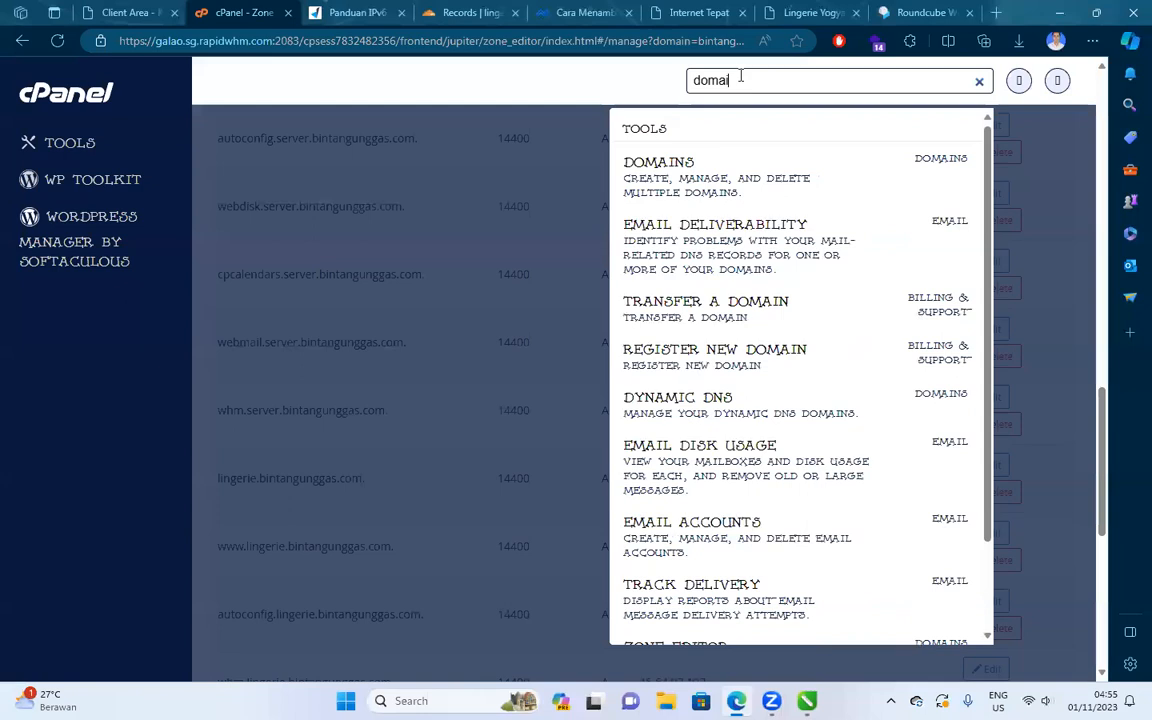
type("n")
Open cPanel Domains, close the IPv6 guide tab, and copy lingerie.biz.id.
left_click(733, 163)
left_click(402, 14)
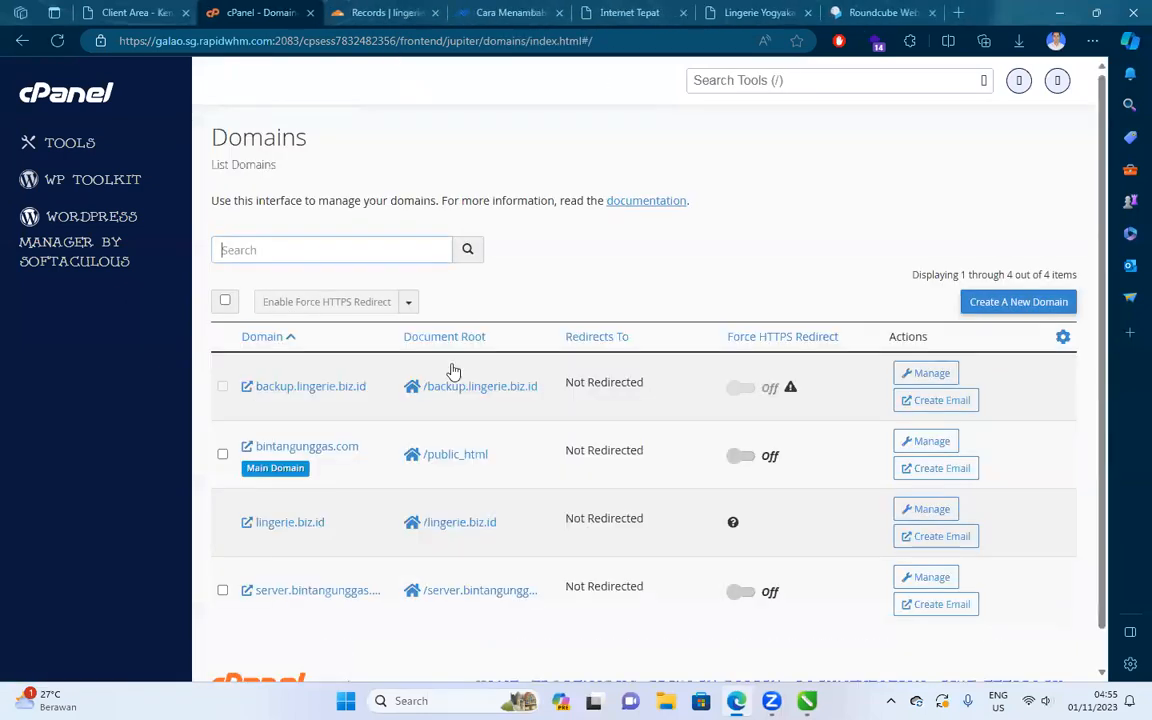
scroll(362, 497, "down", 1)
left_click_drag(350, 492, 257, 486)
key("ctrl+c")
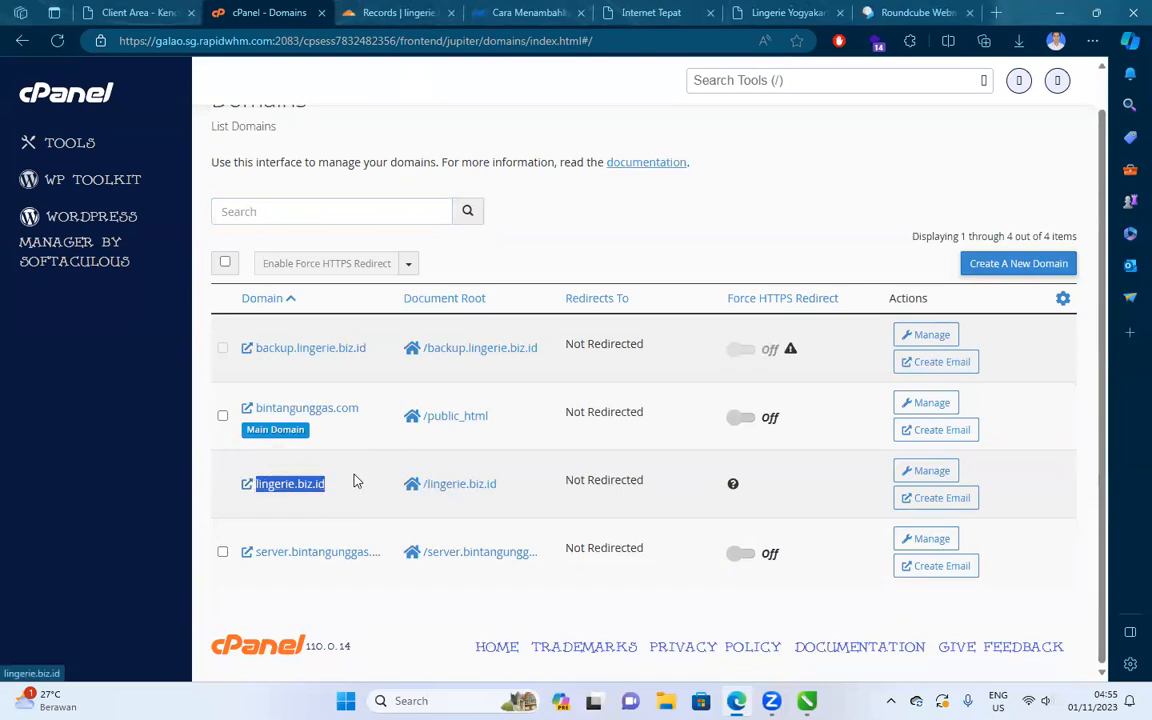
left_click(382, 12)
key("ctrl+v")
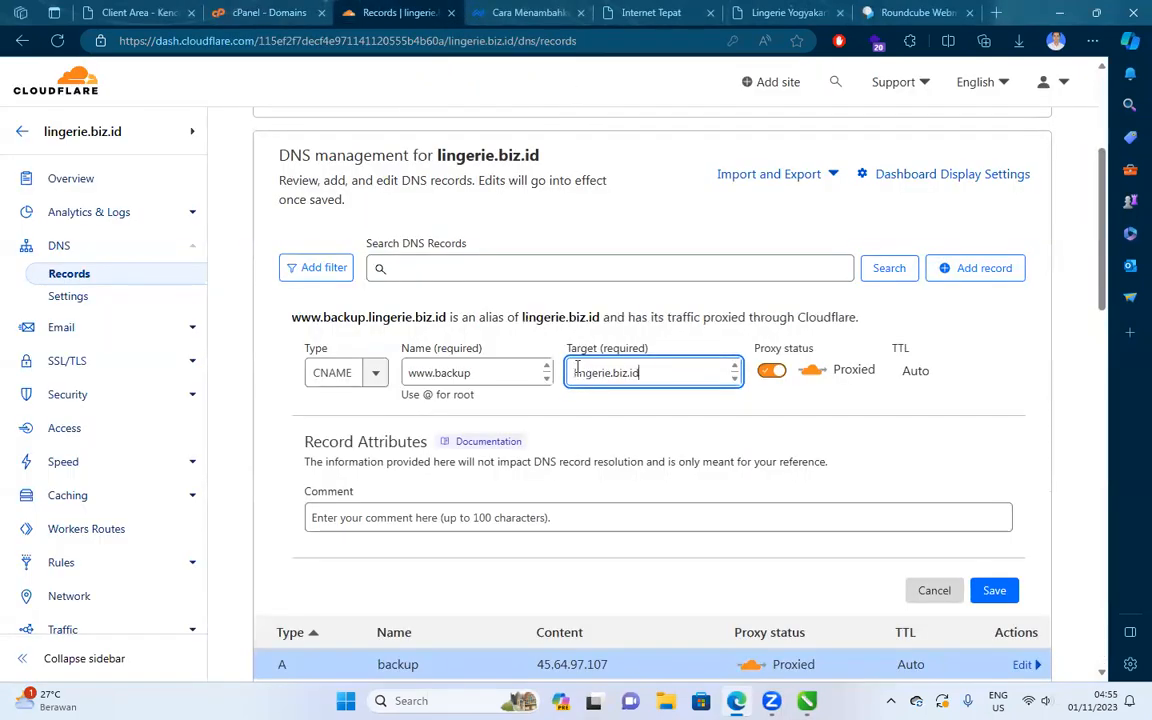
type("backup.")
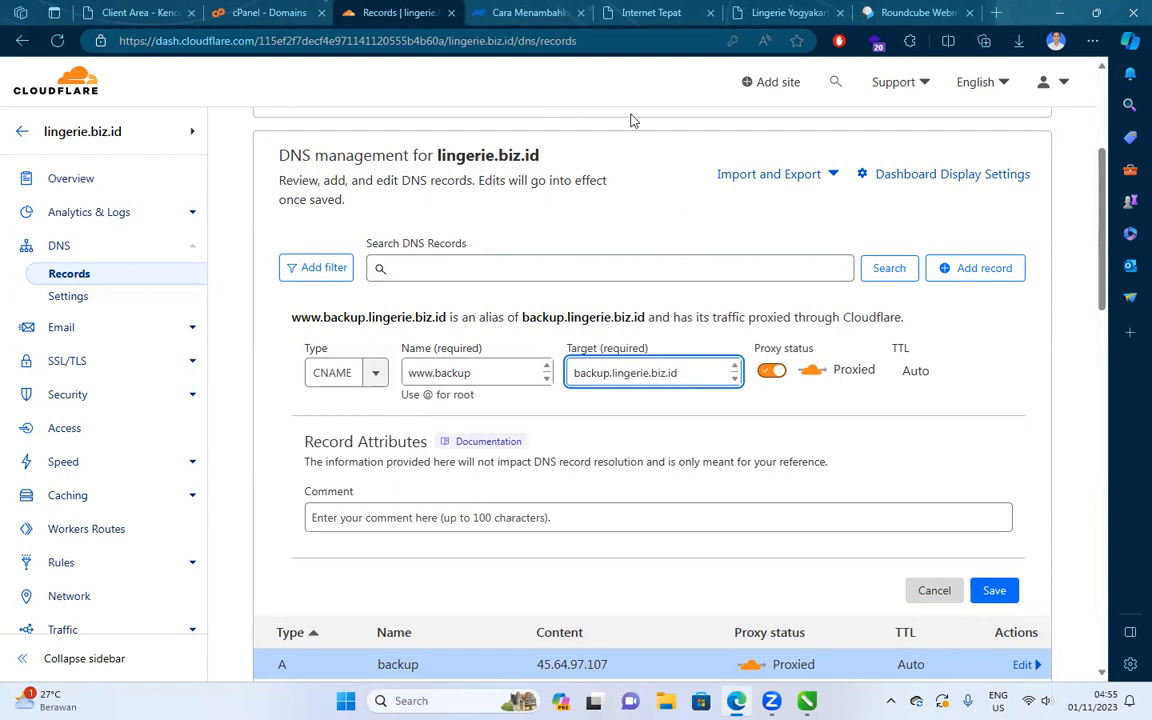
left_click(547, 12)
scroll(619, 296, "down", 5)
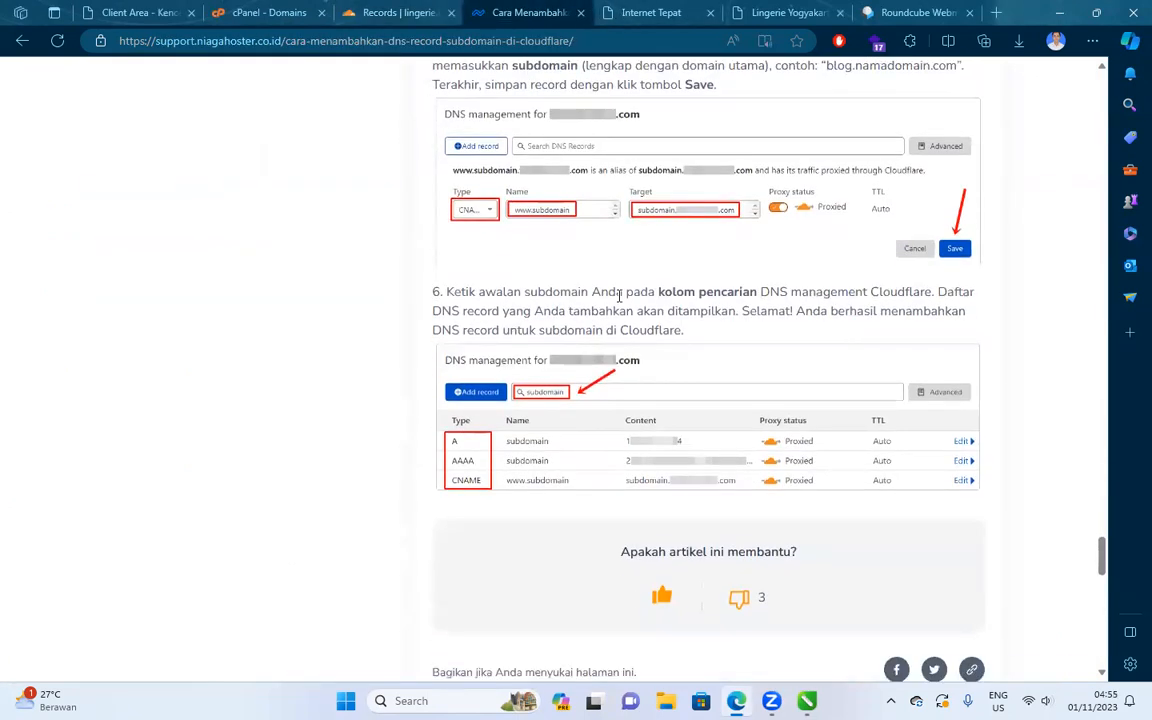
scroll(619, 296, "down", 2)
left_click(382, 12)
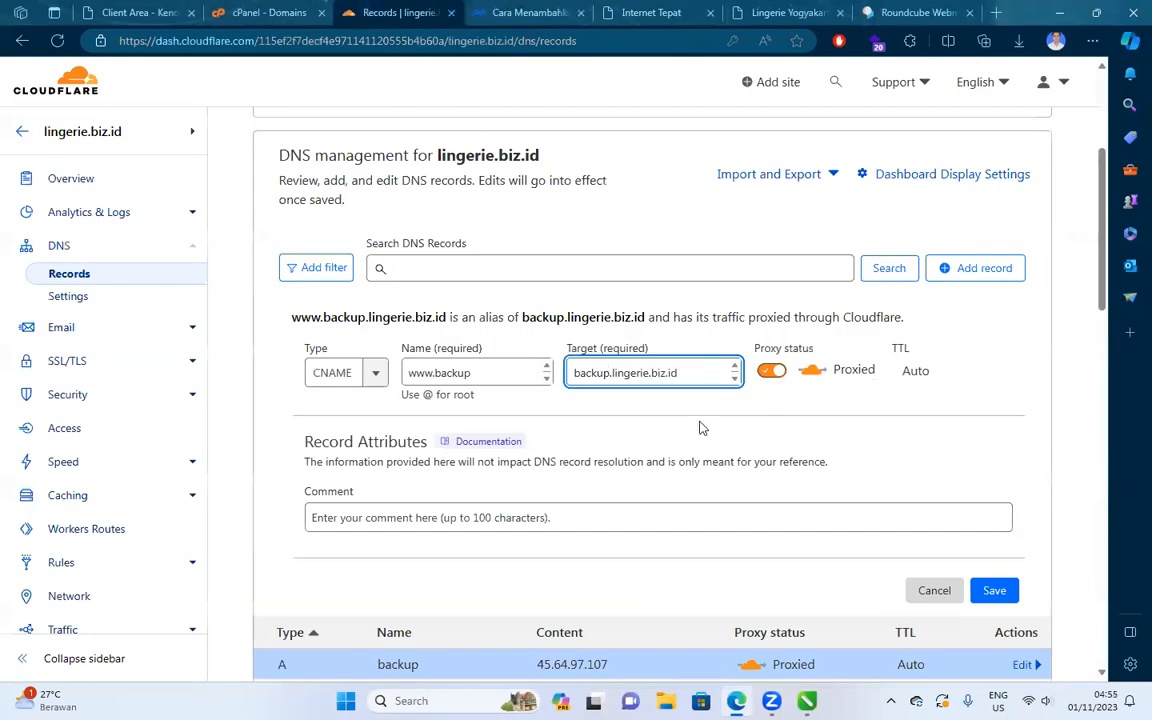
left_click(996, 500)
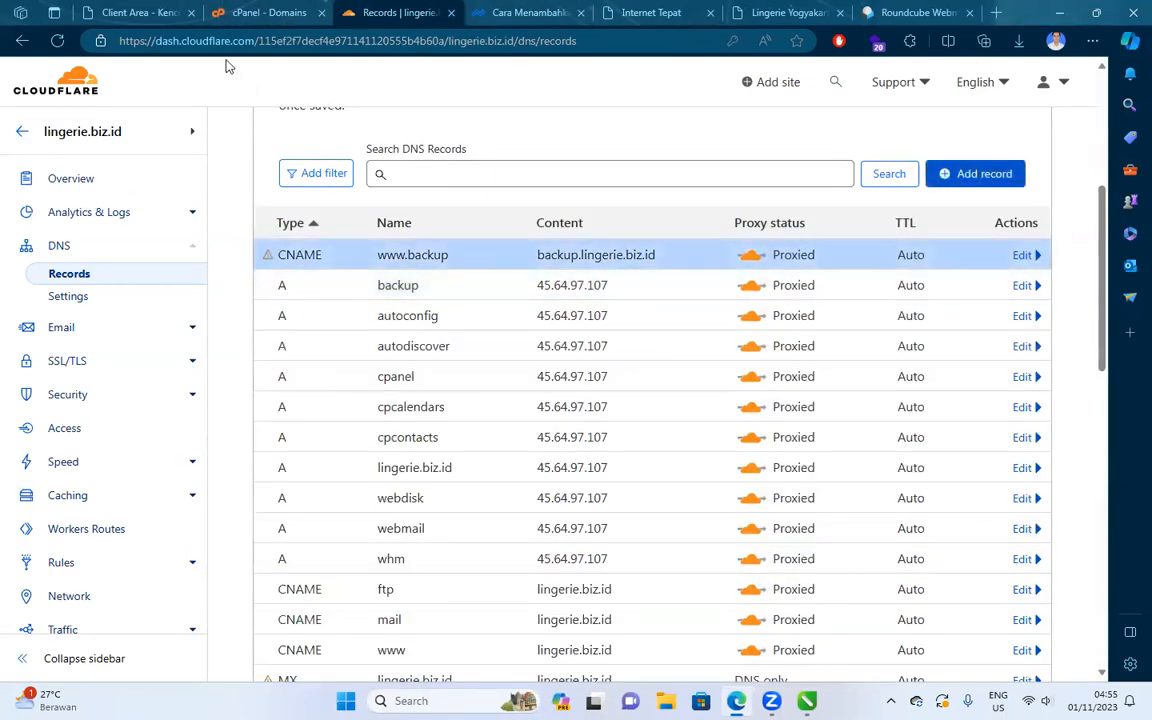
left_click(226, 8)
Open backup.lingerie.biz.id in a new tab and inspect its site-not-found redirect.
right_click(318, 349)
left_click(385, 360)
left_click(352, 12)
left_click_drag(376, 41, 102, 47)
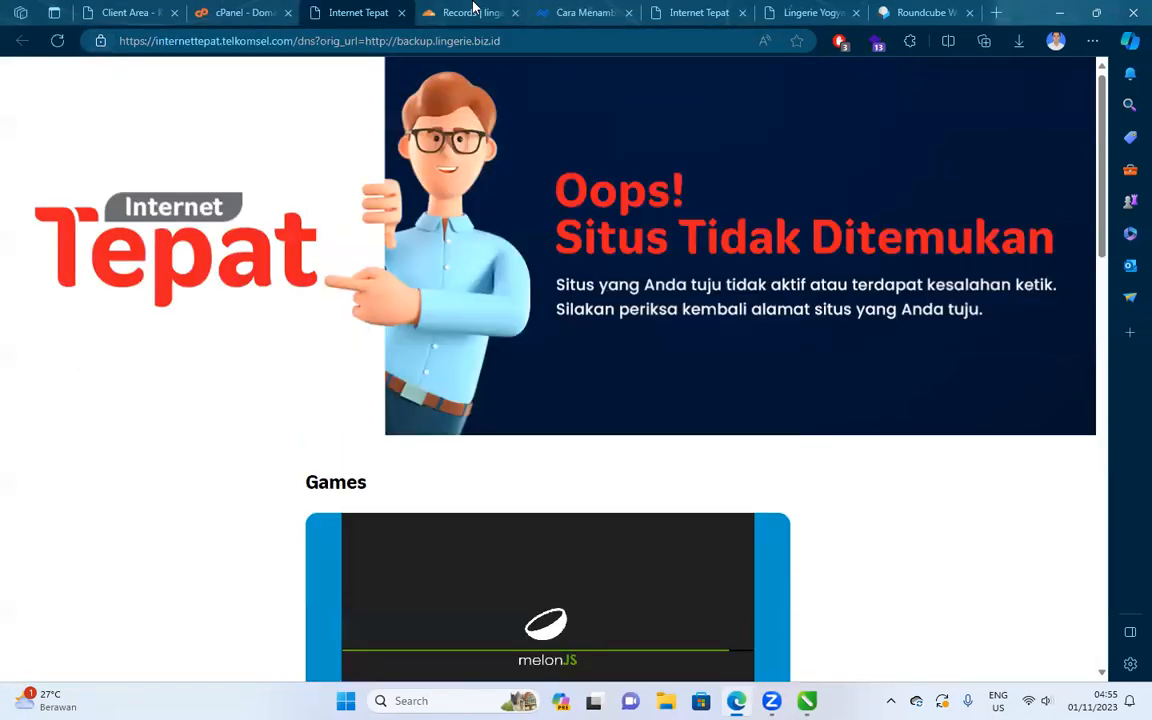
left_click(468, 13)
scroll(399, 311, "down", 12)
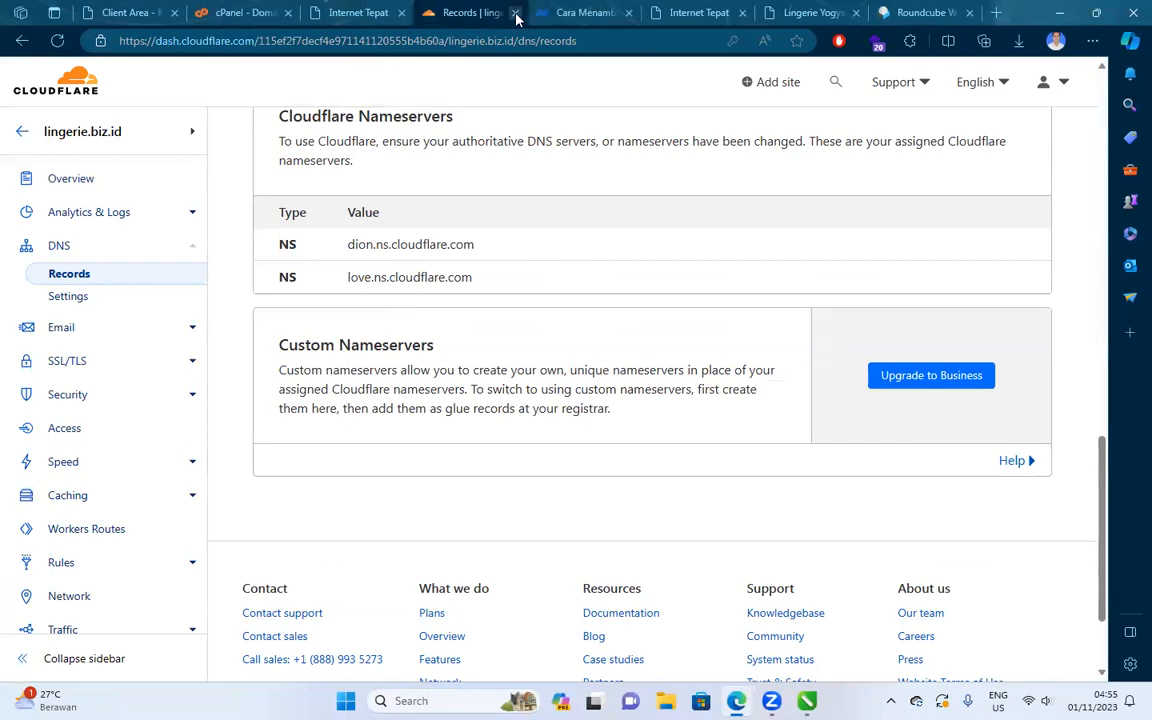
left_click(358, 12)
left_click(245, 12)
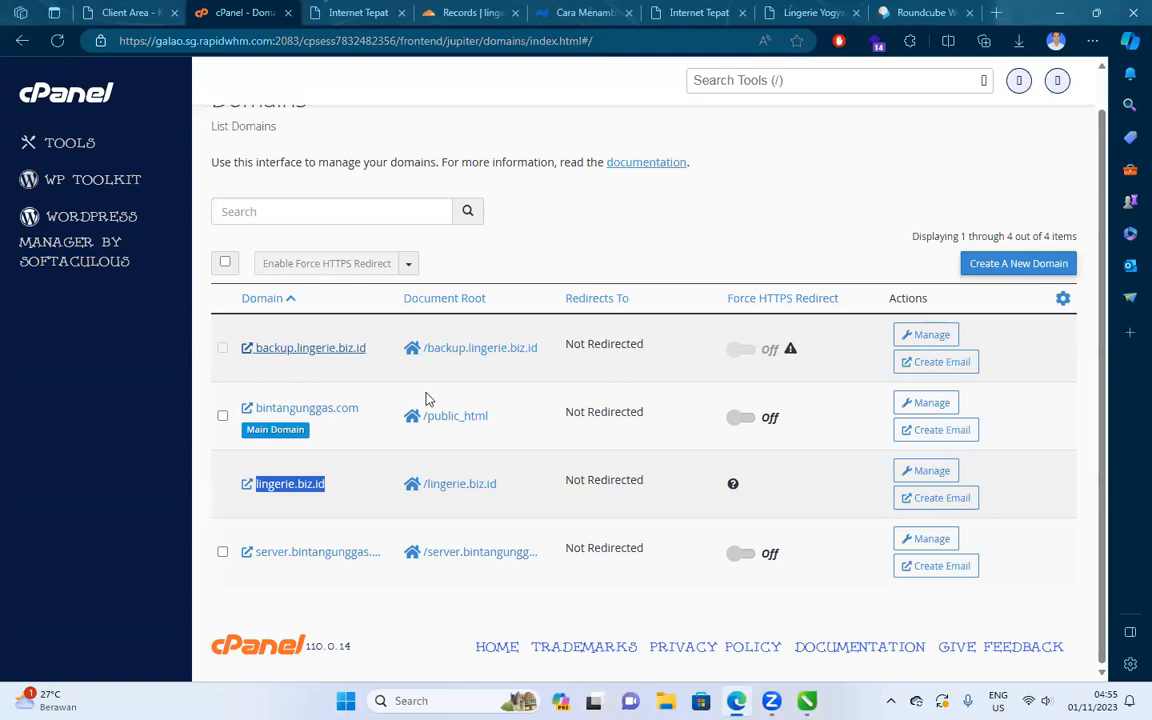
Close the Cloudflare, guide article and both site-not-found tabs.
left_click(462, 12)
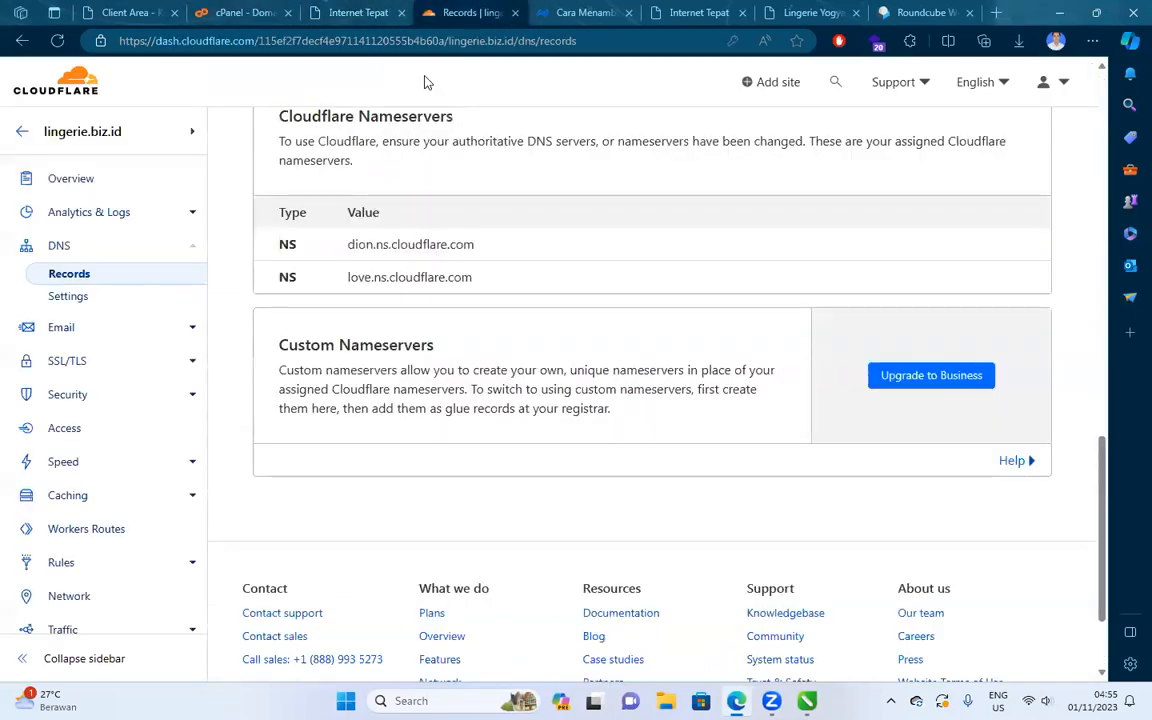
scroll(424, 82, "up", 15)
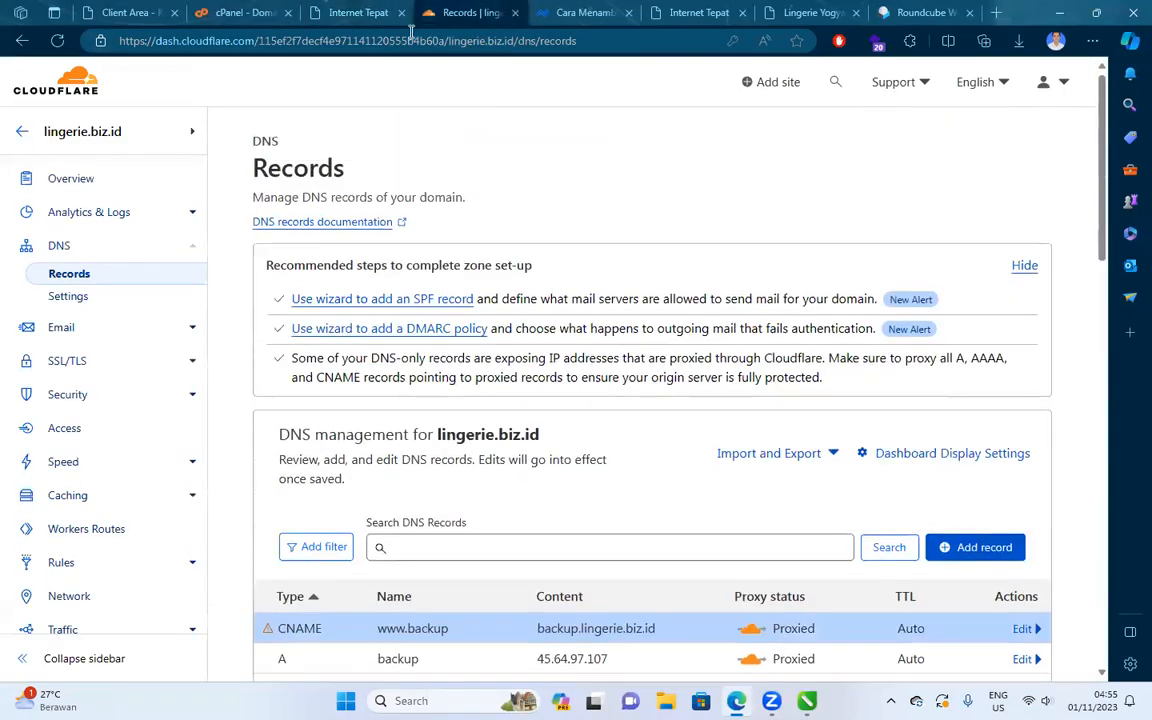
left_click(515, 12)
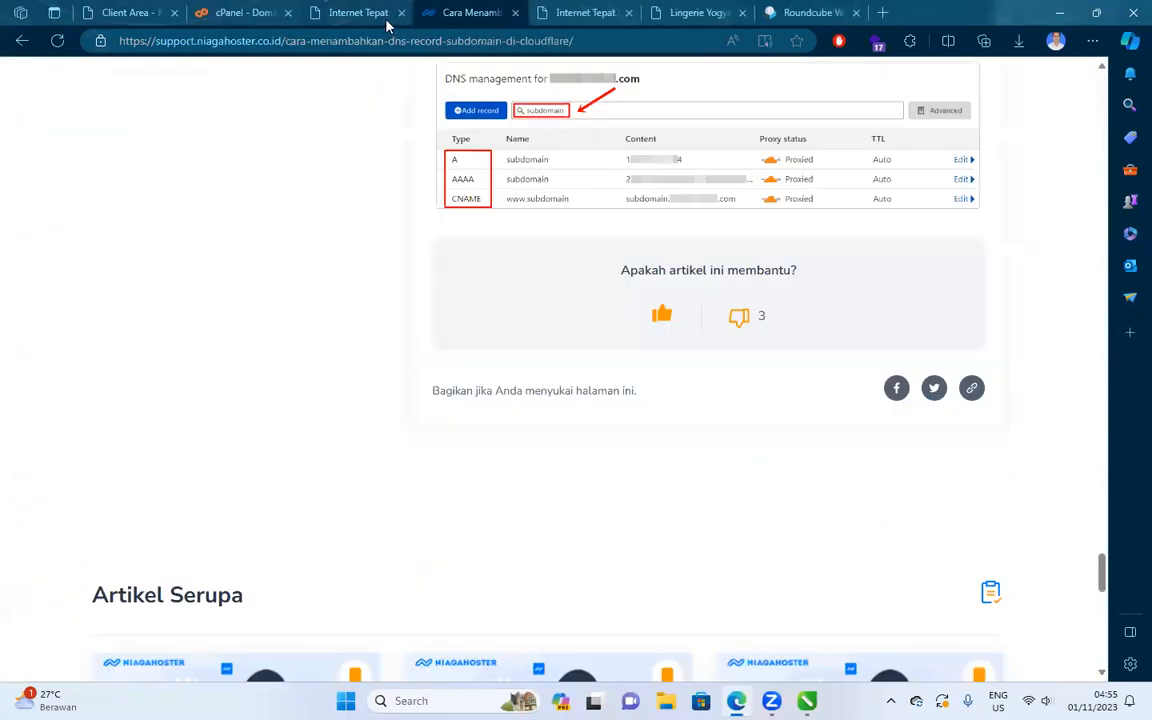
scroll(475, 407, "up", 20)
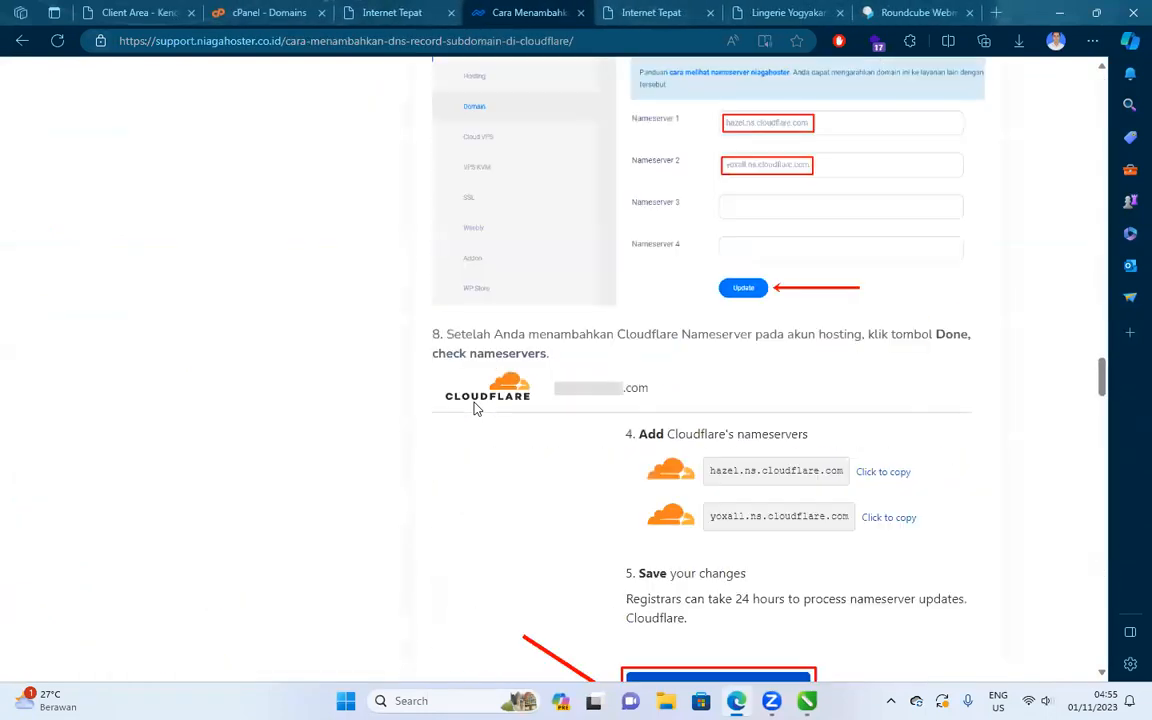
scroll(475, 408, "up", 7)
left_click(580, 13)
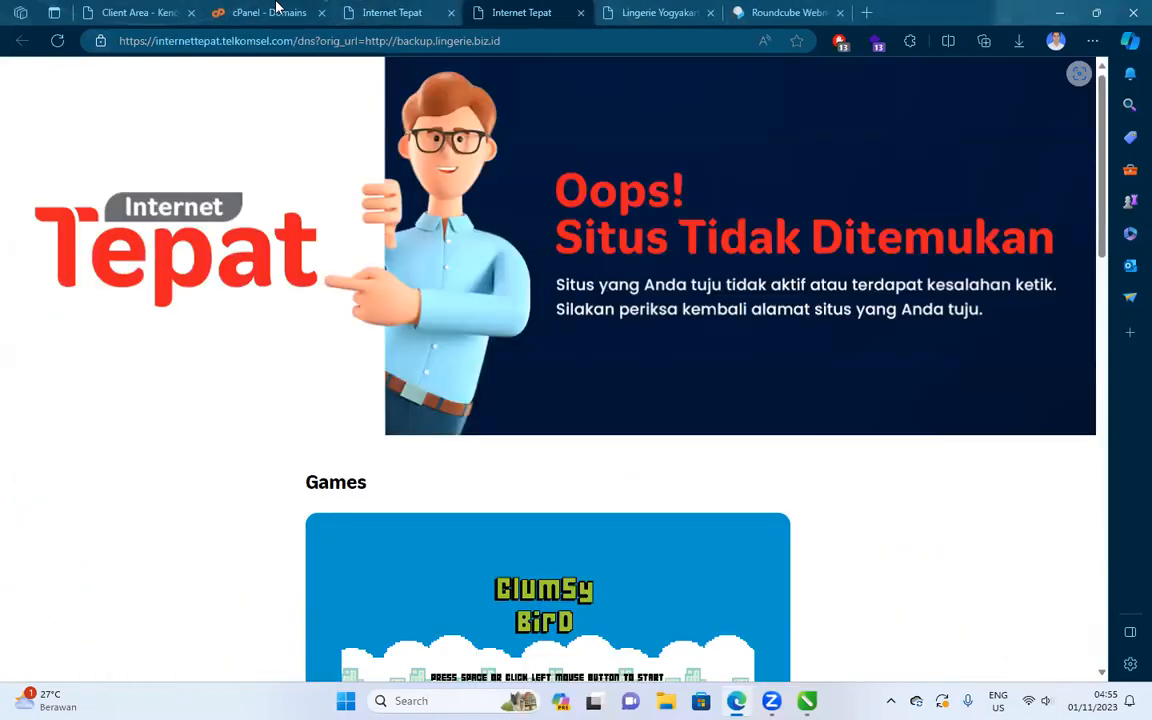
left_click(277, 10)
left_click(451, 14)
left_click(451, 14)
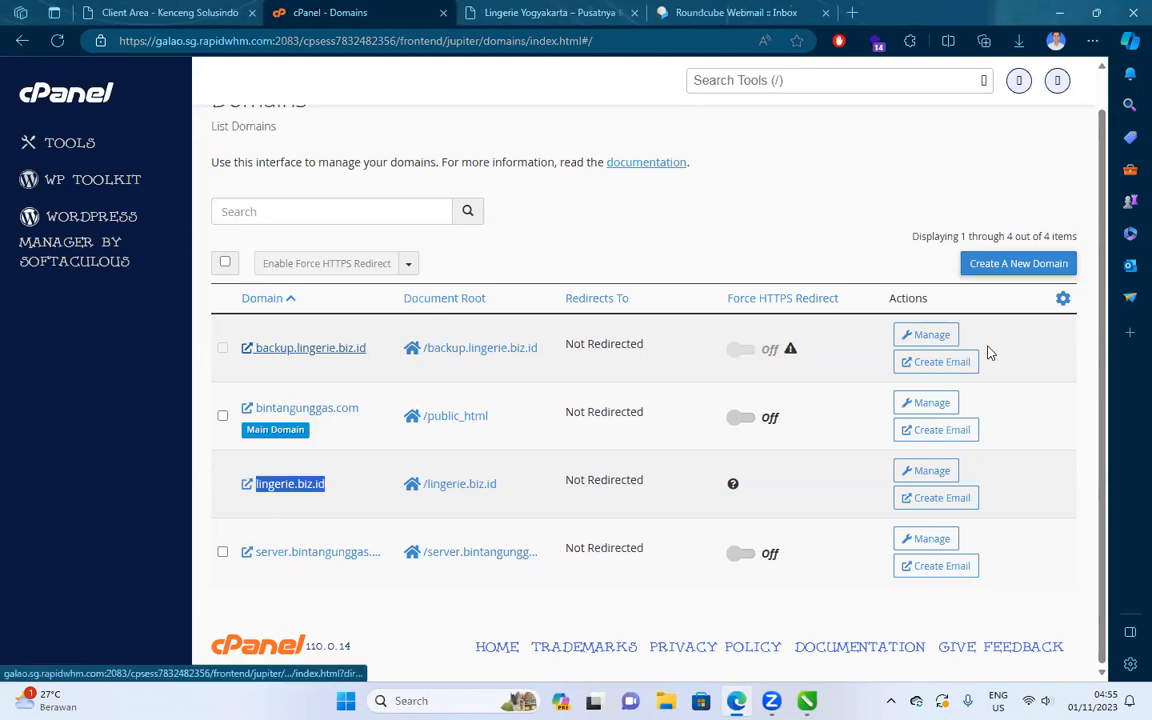
Remove the backup.lingerie.biz.id domain from cPanel and confirm.
left_click(940, 338)
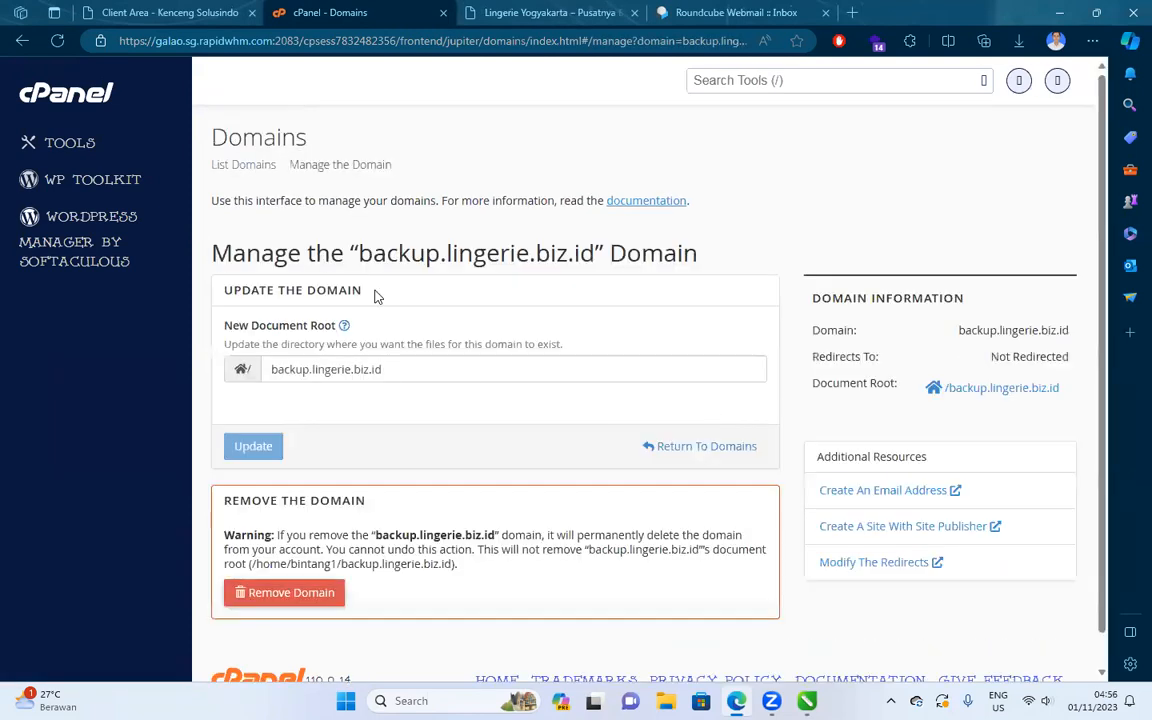
left_click(290, 593)
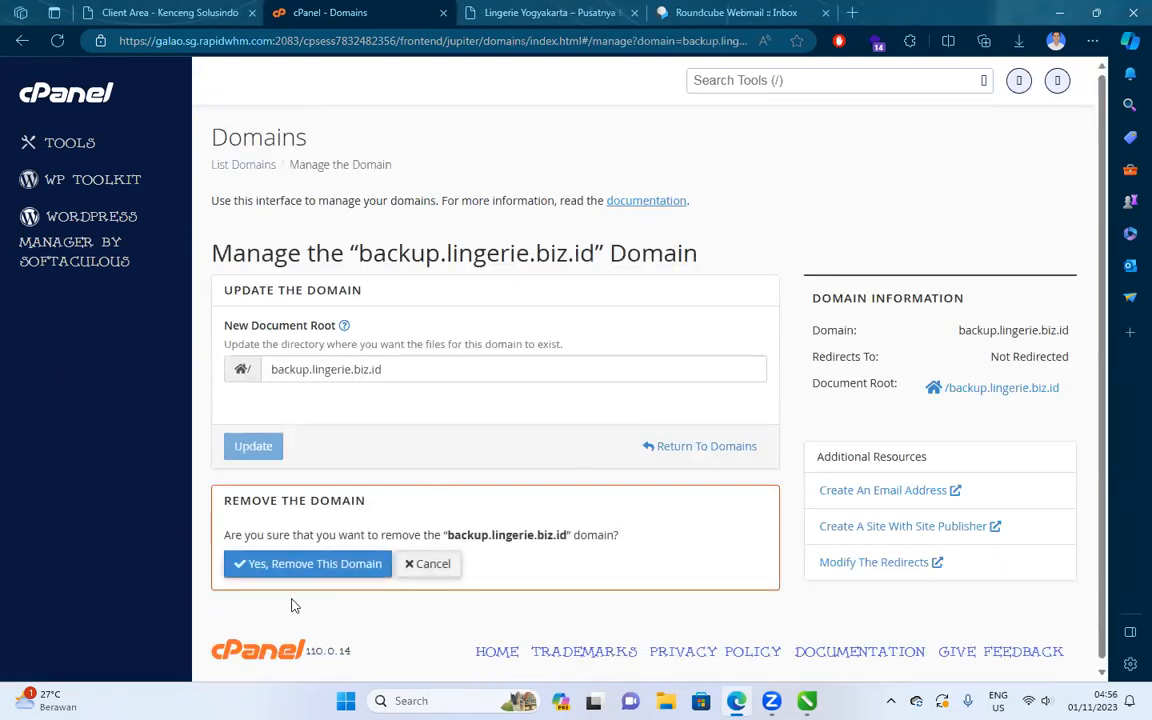
left_click(266, 558)
Start editing the main-domain label in the CorelDRAW migration diagram.
left_click(807, 701)
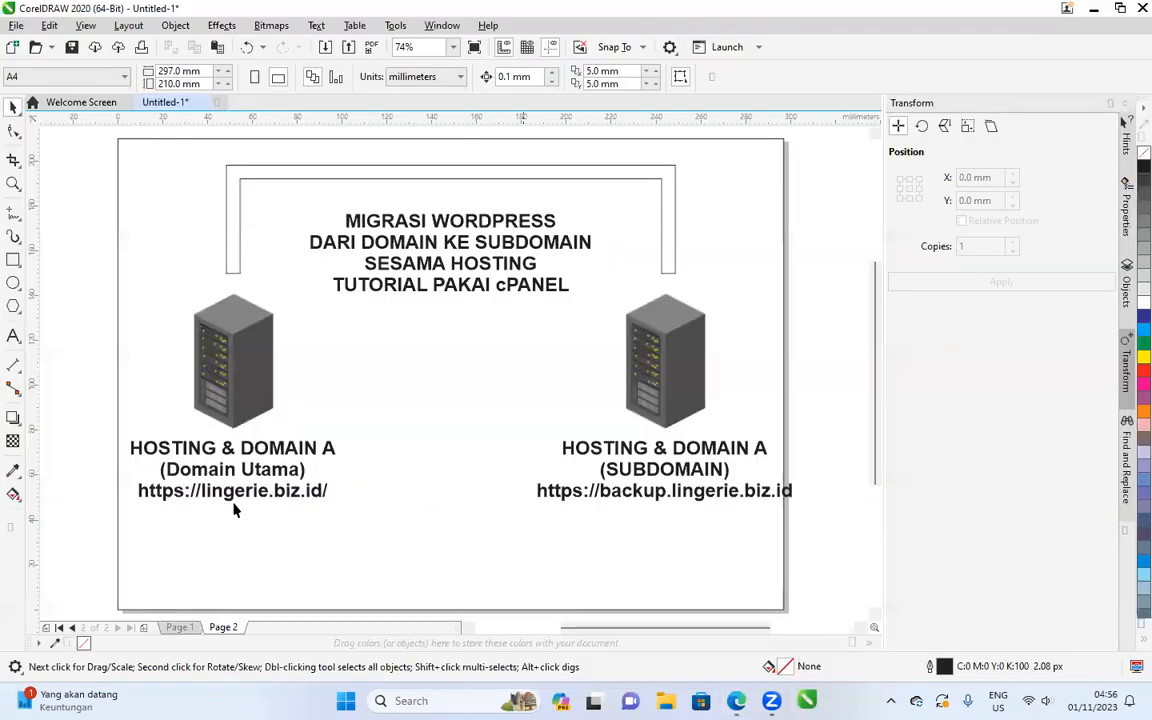
double_click(209, 491)
key("alt+Tab")
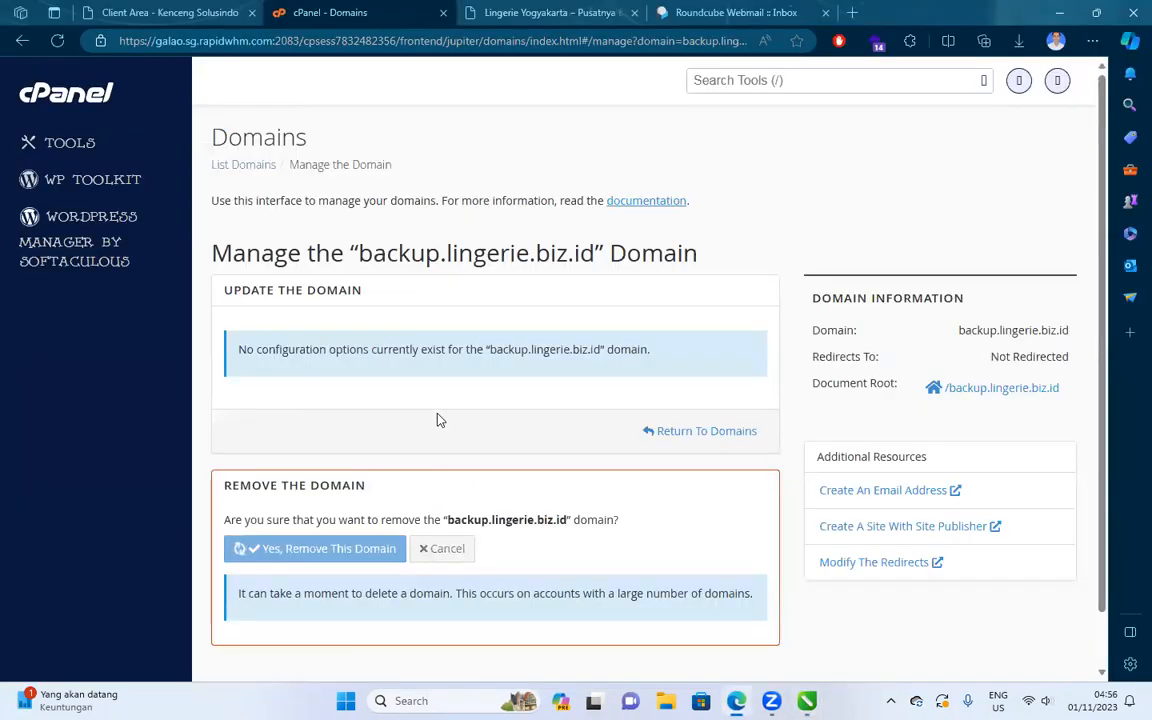
Load bintangunggas.com in a new browser tab and copy its address.
left_click(849, 10)
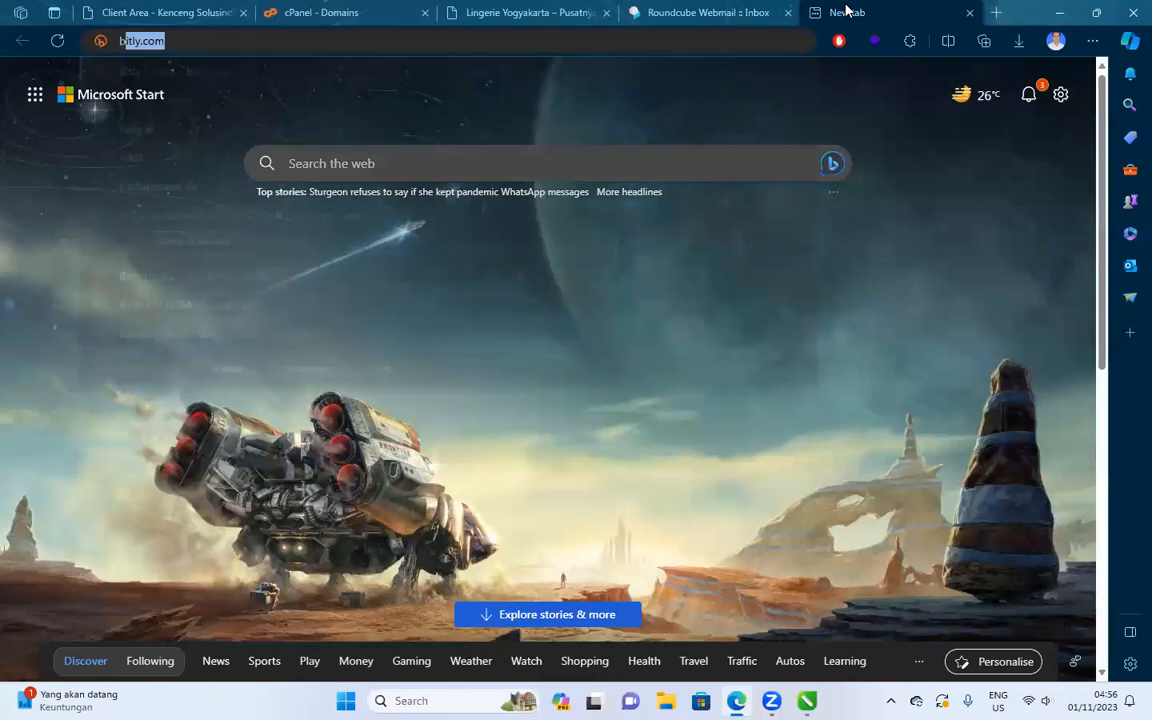
type("bintangunggas.")
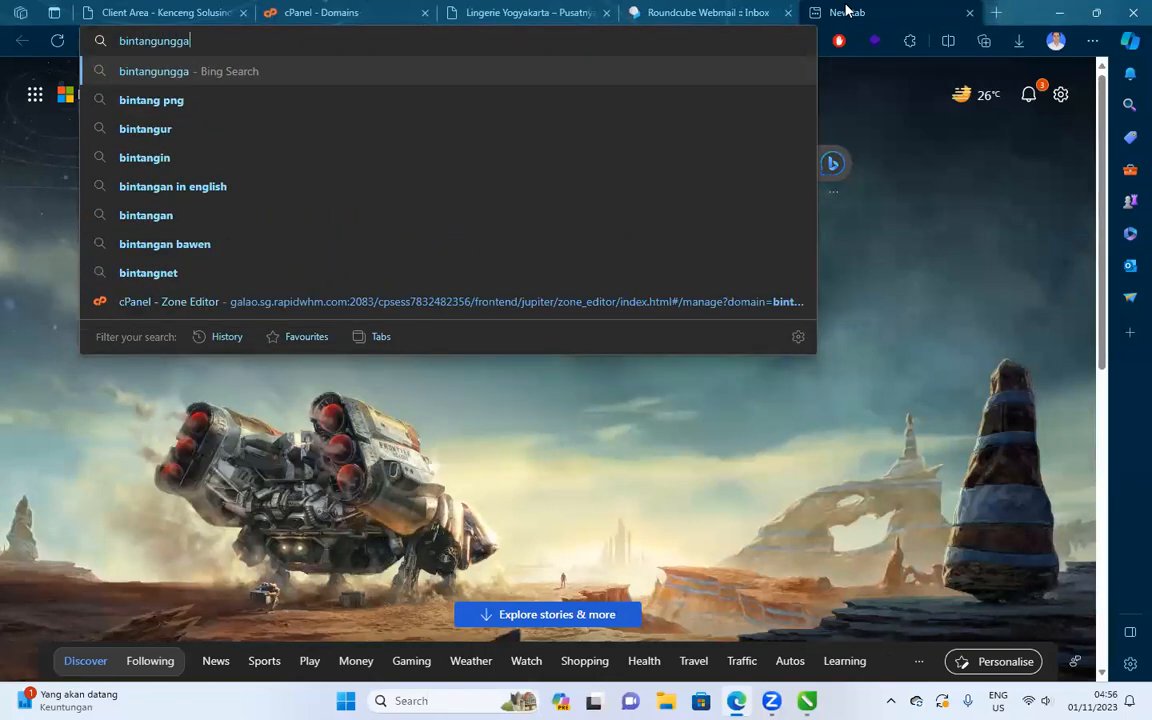
type("com")
key("ctrl+a")
key("ctrl+c")
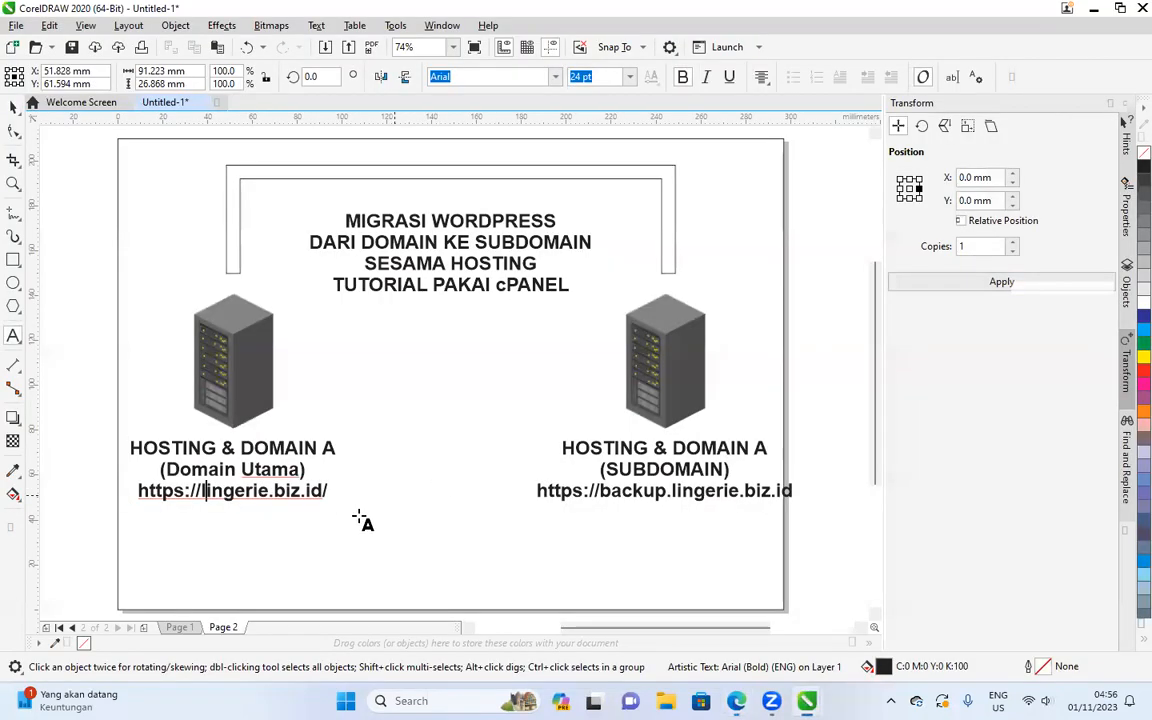
double_click(290, 489)
key("ctrl+v")
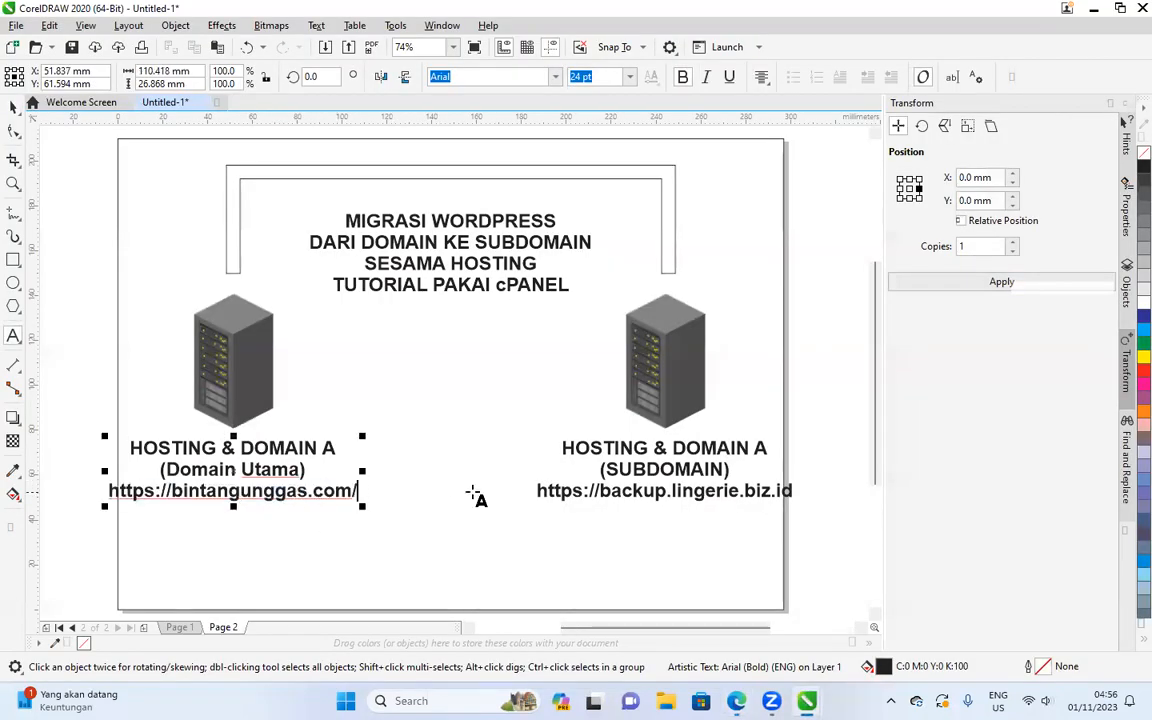
triple_click(676, 492)
double_click(612, 490)
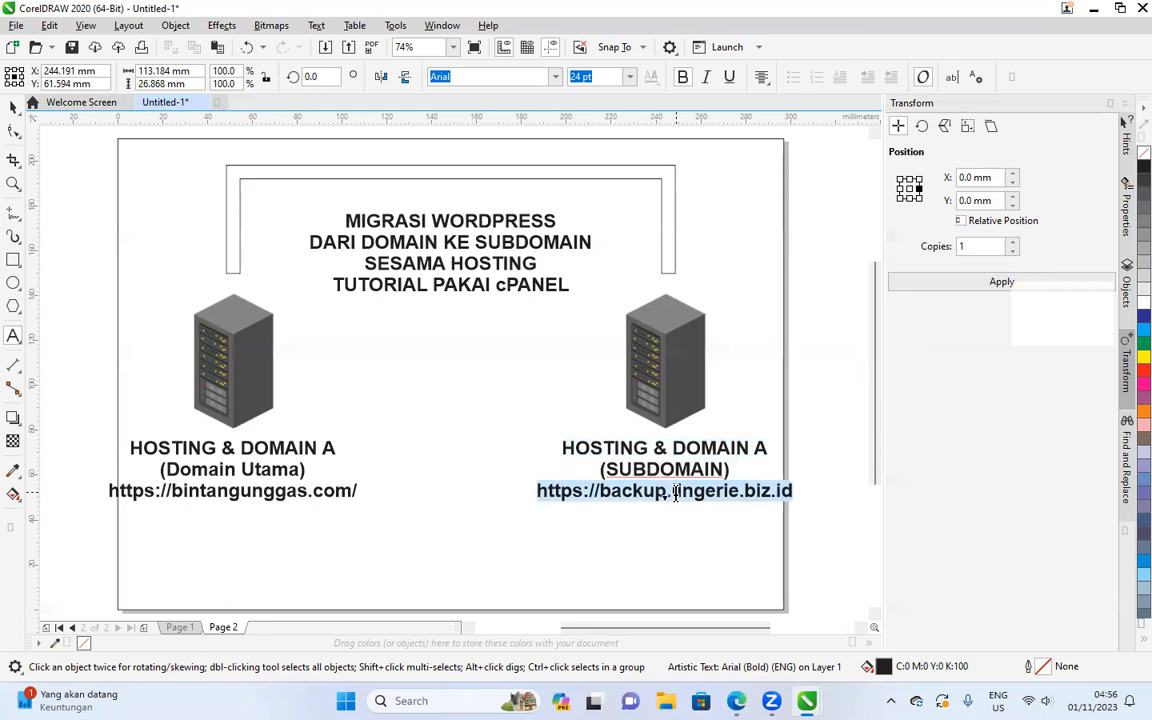
key("ctrl+v")
left_click(603, 491)
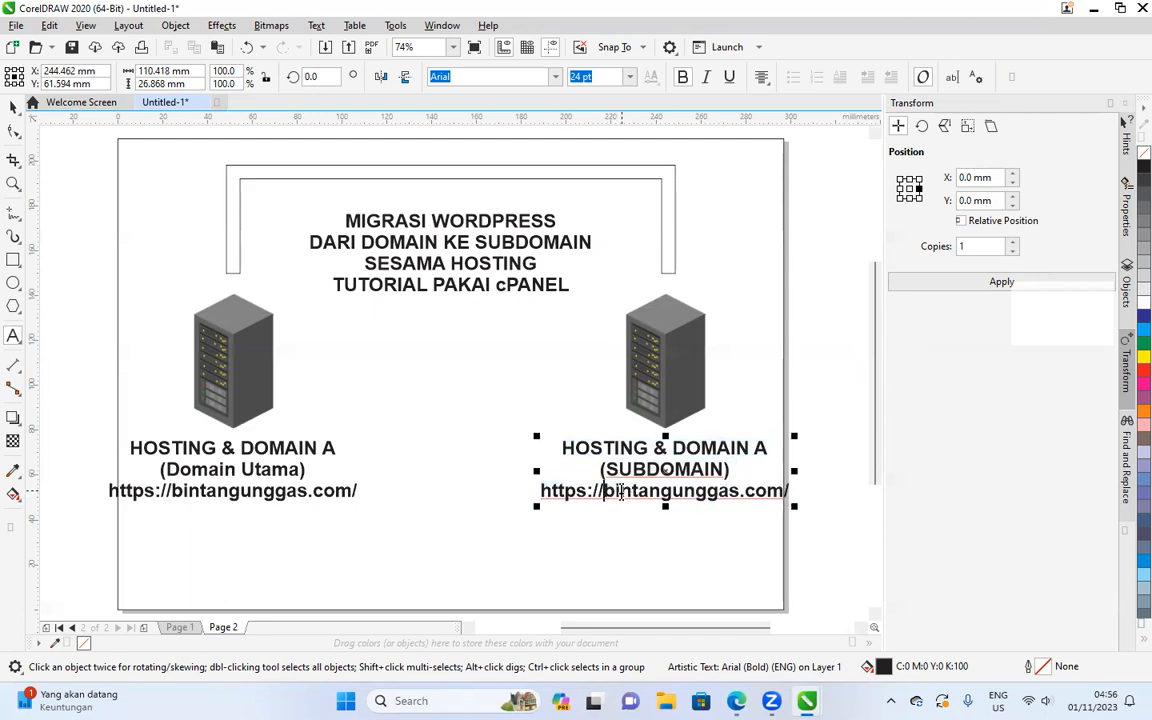
type("dev.")
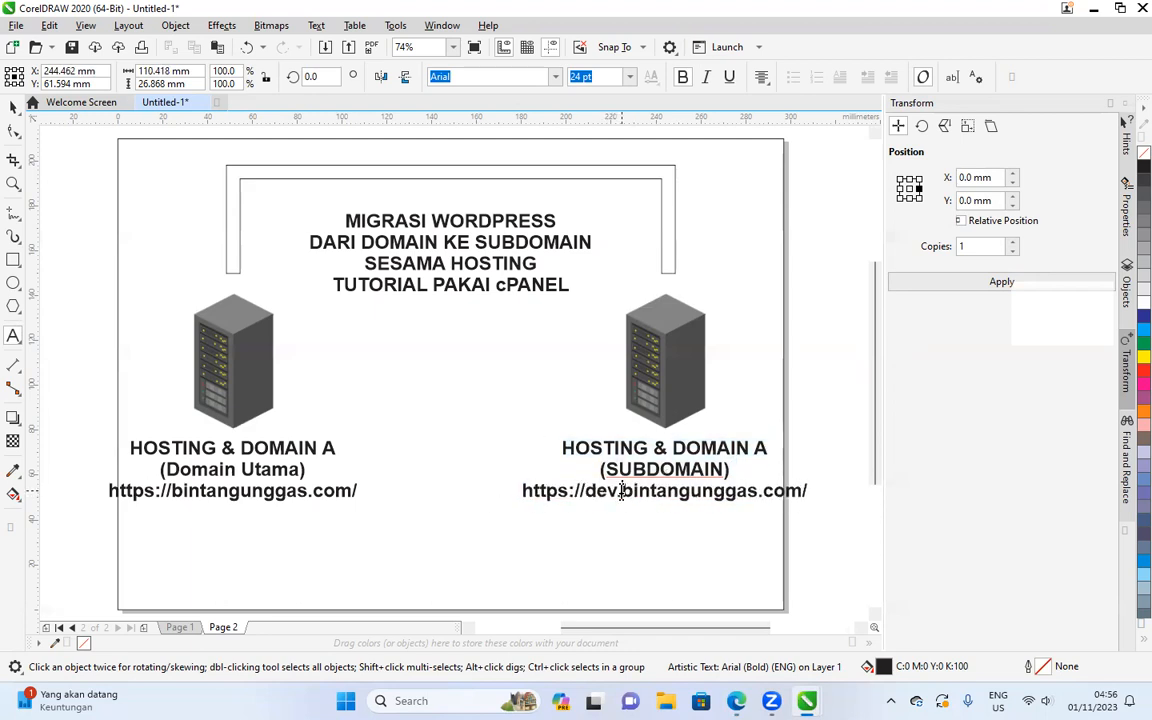
left_click(11, 105)
left_click(134, 216)
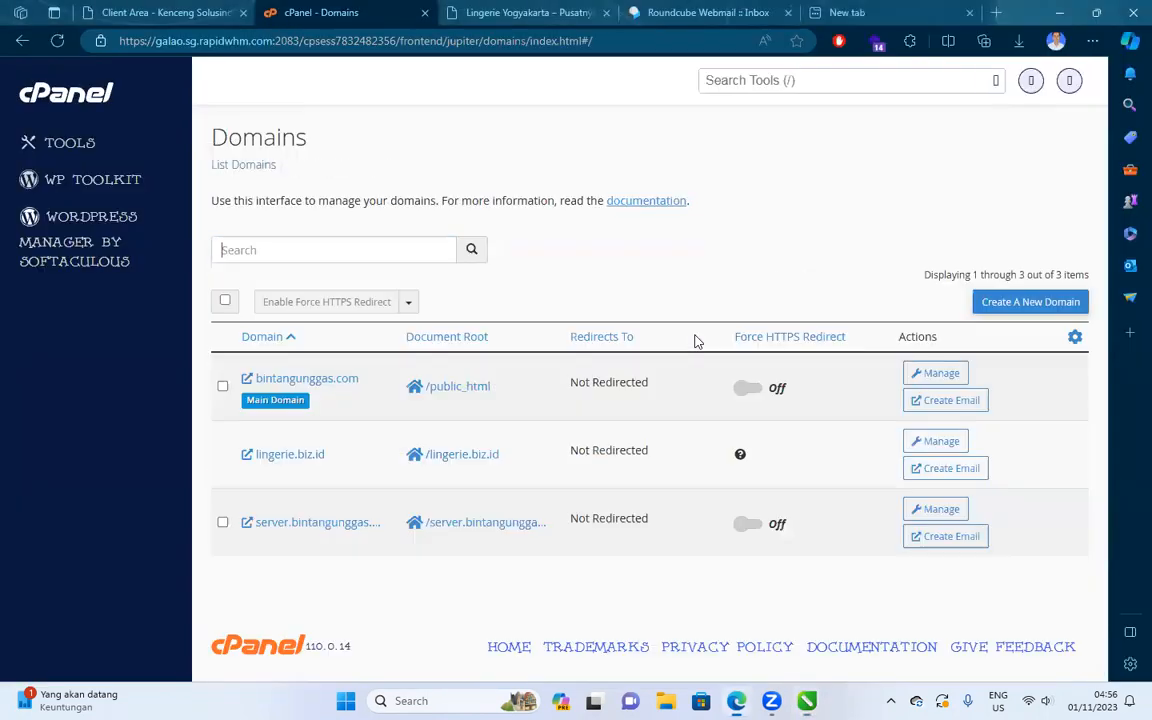
Create the domain dev.bintangunggas.com with its own document root.
left_click(1045, 306)
left_click(257, 330)
type("de")
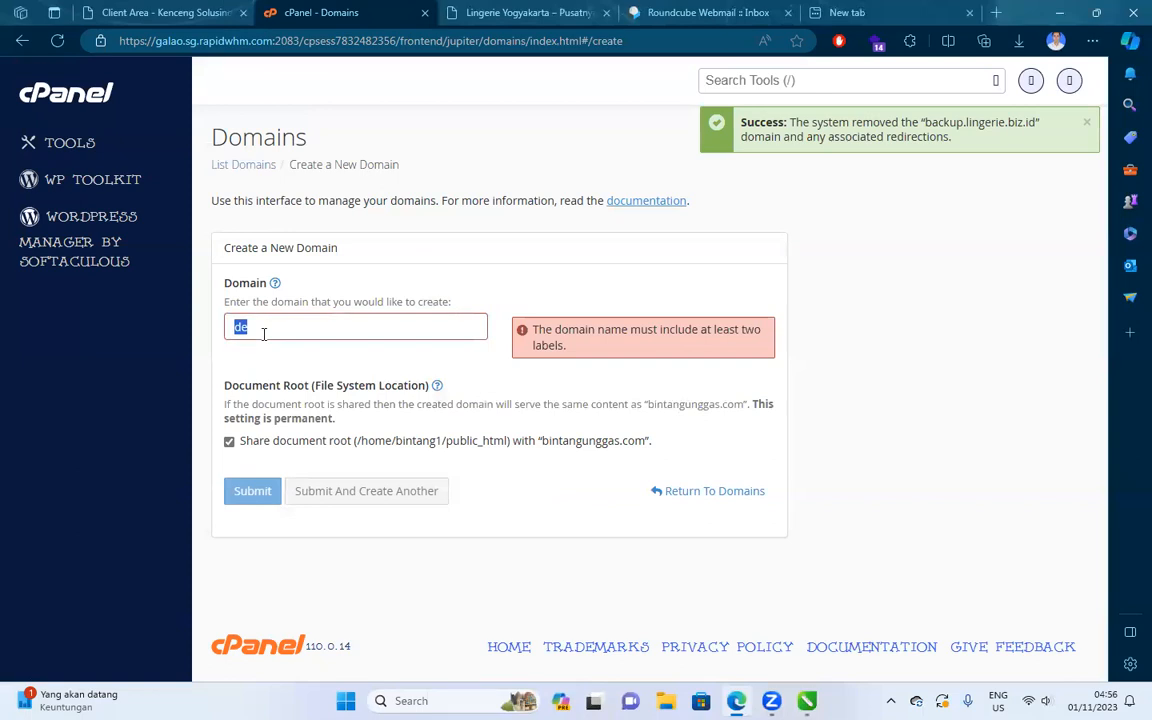
key("ctrl+v")
left_click_drag(271, 327, 152, 332)
key("BackSpace")
type("dev.")
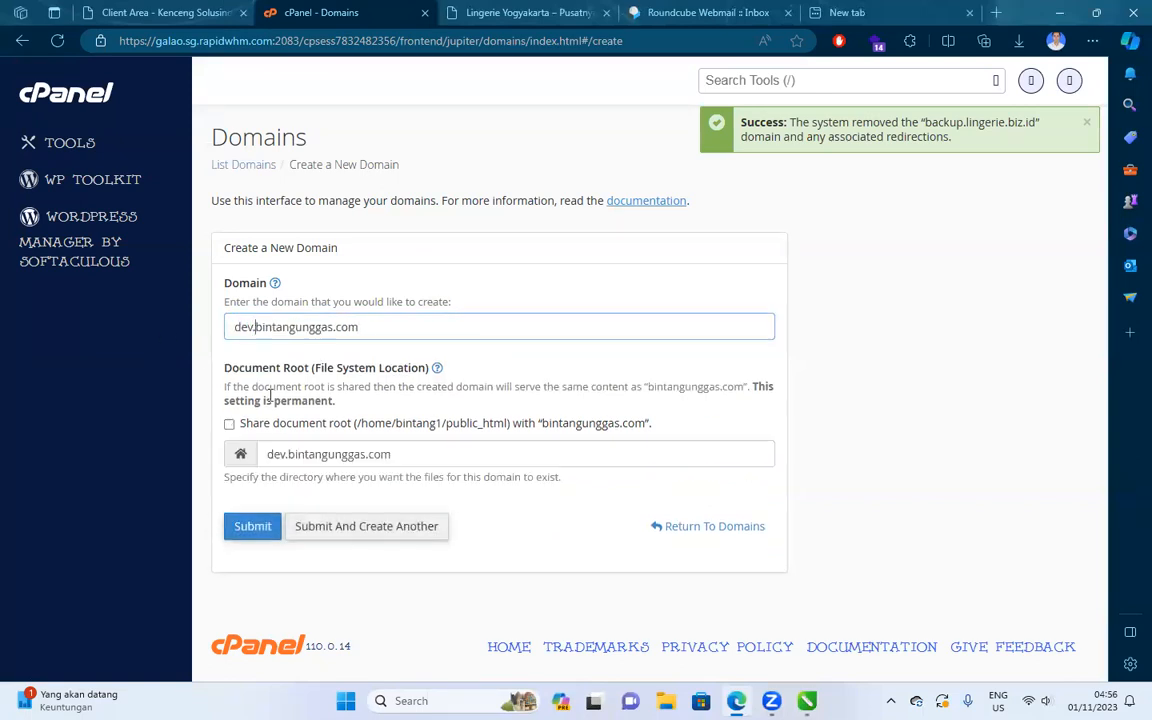
left_click_drag(289, 455, 203, 453)
left_click(245, 528)
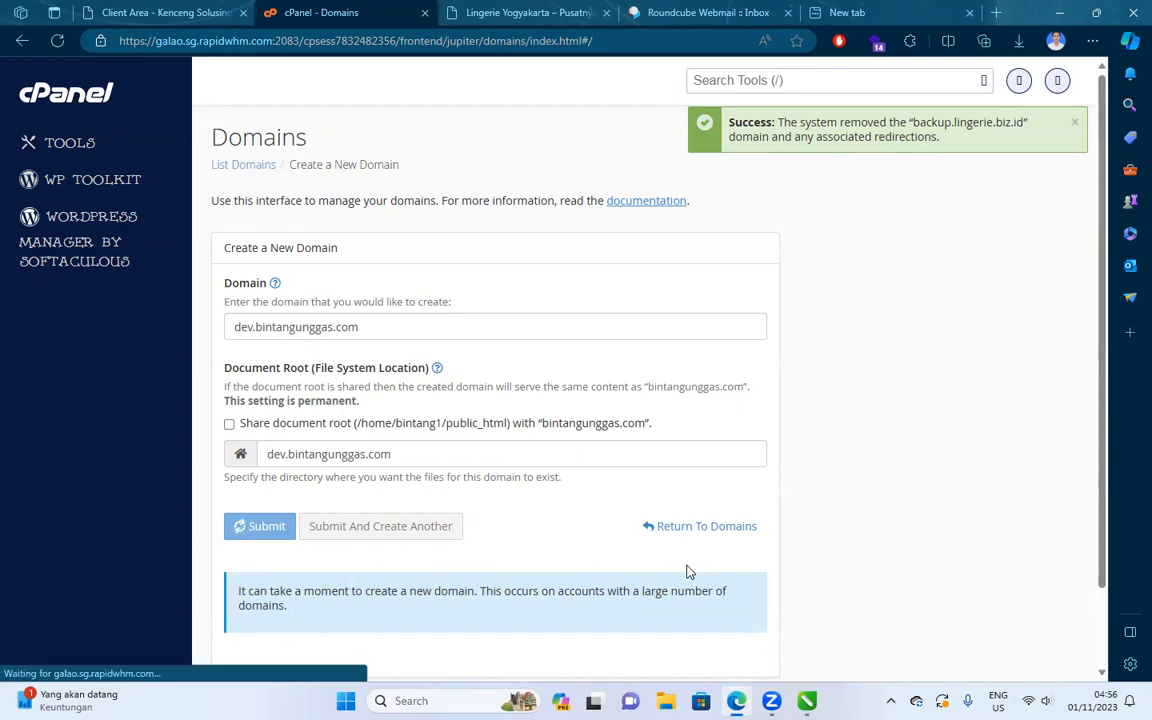
Preview dev.bintangunggas.com's default page in a new tab, then search tools for 'ssl'.
right_click(318, 456)
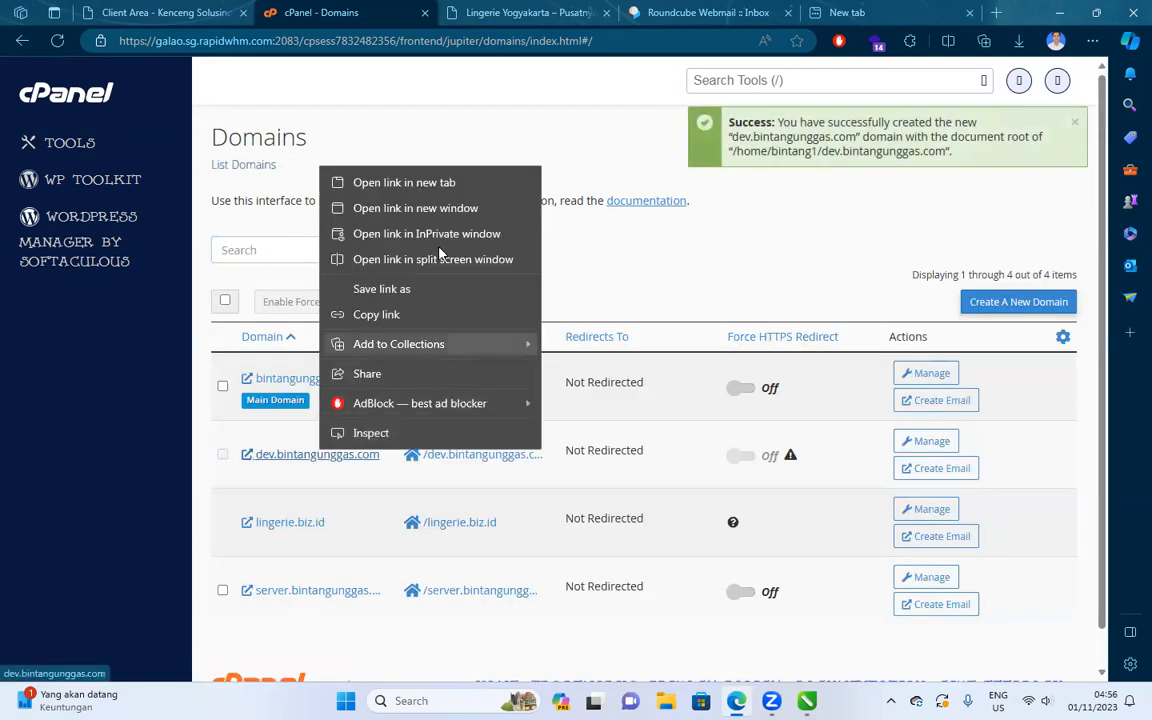
left_click(440, 183)
left_click(440, 12)
left_click(322, 6)
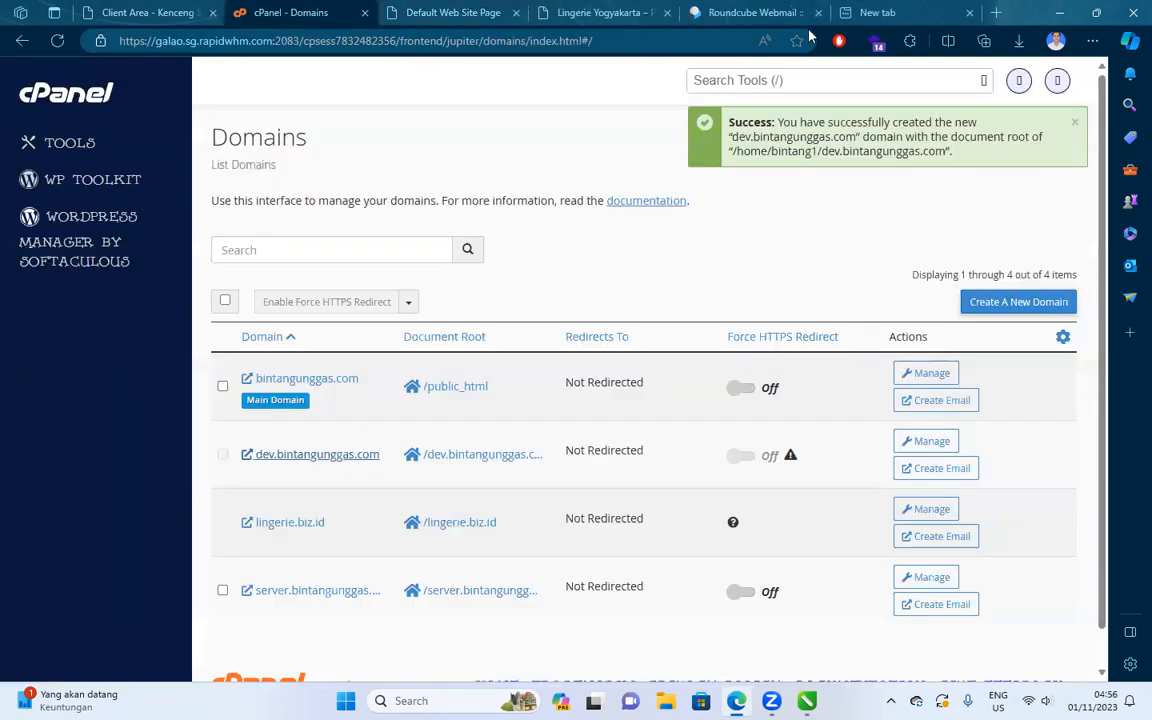
left_click(516, 11)
left_click(750, 84)
type("ssl")
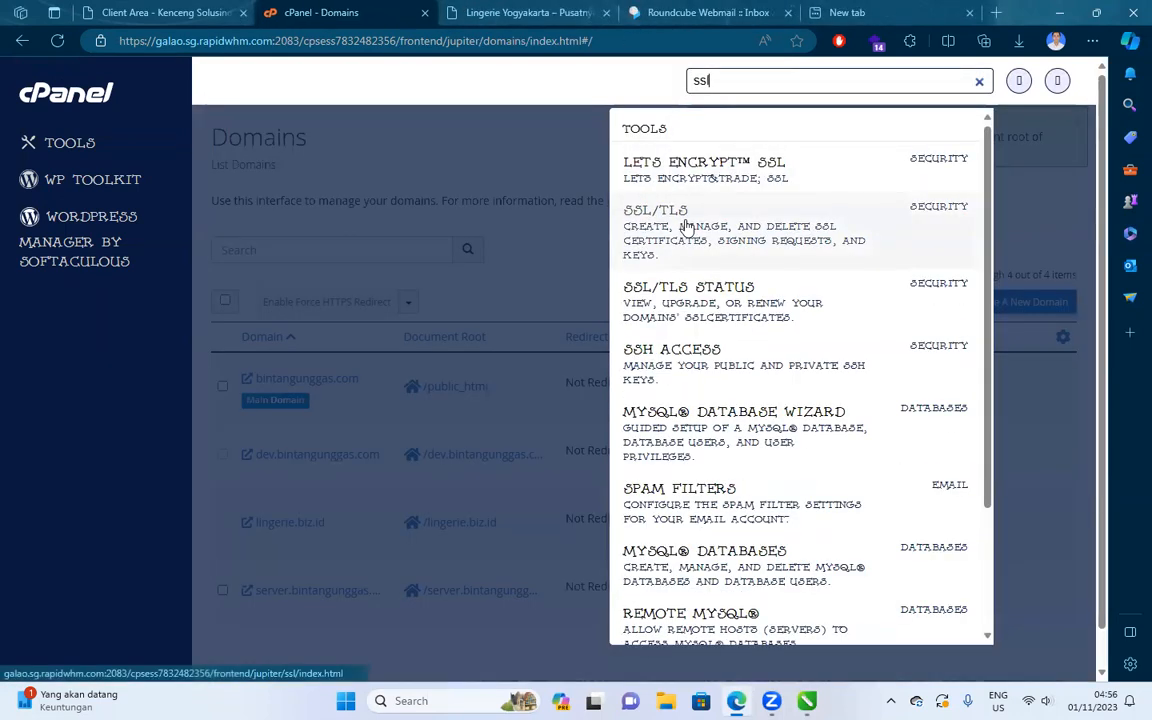
Issue a Let's Encrypt certificate for dev.bintangunggas.com, retrying after the first error.
left_click(720, 163)
scroll(601, 364, "down", 5)
scroll(760, 427, "down", 1)
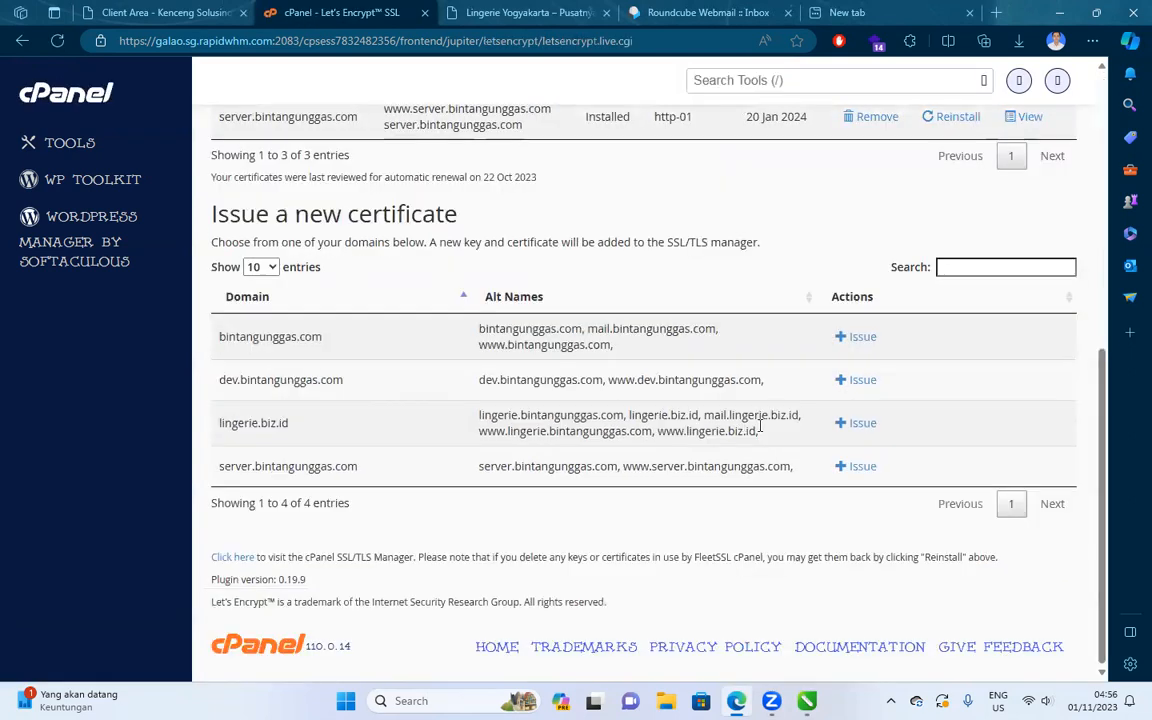
left_click(840, 386)
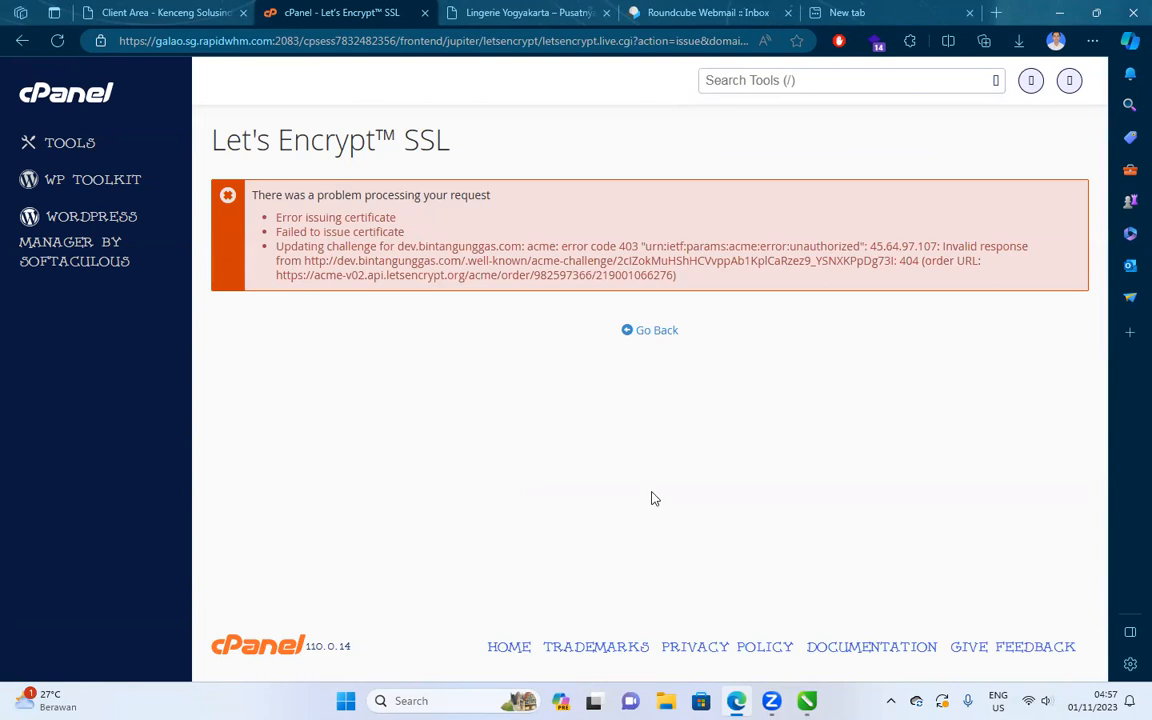
left_click(643, 332)
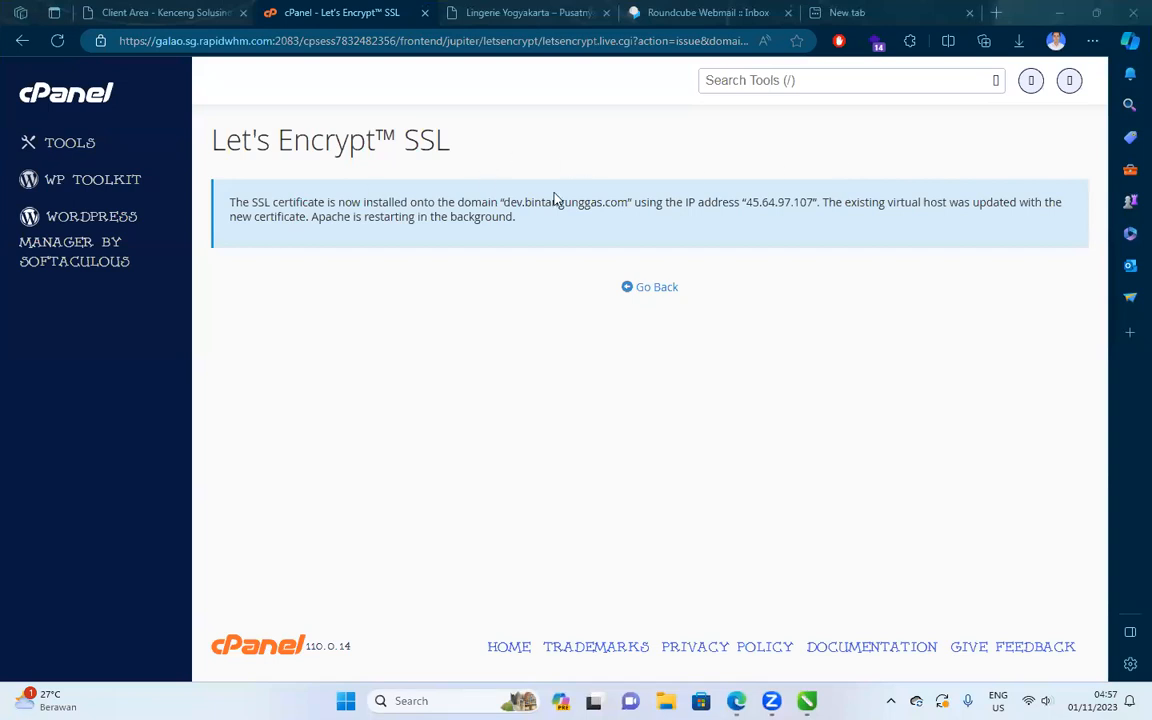
left_click(624, 286)
Open dev.bintangunggas.com from the certificate list in a new tab.
scroll(336, 356, "down", 1)
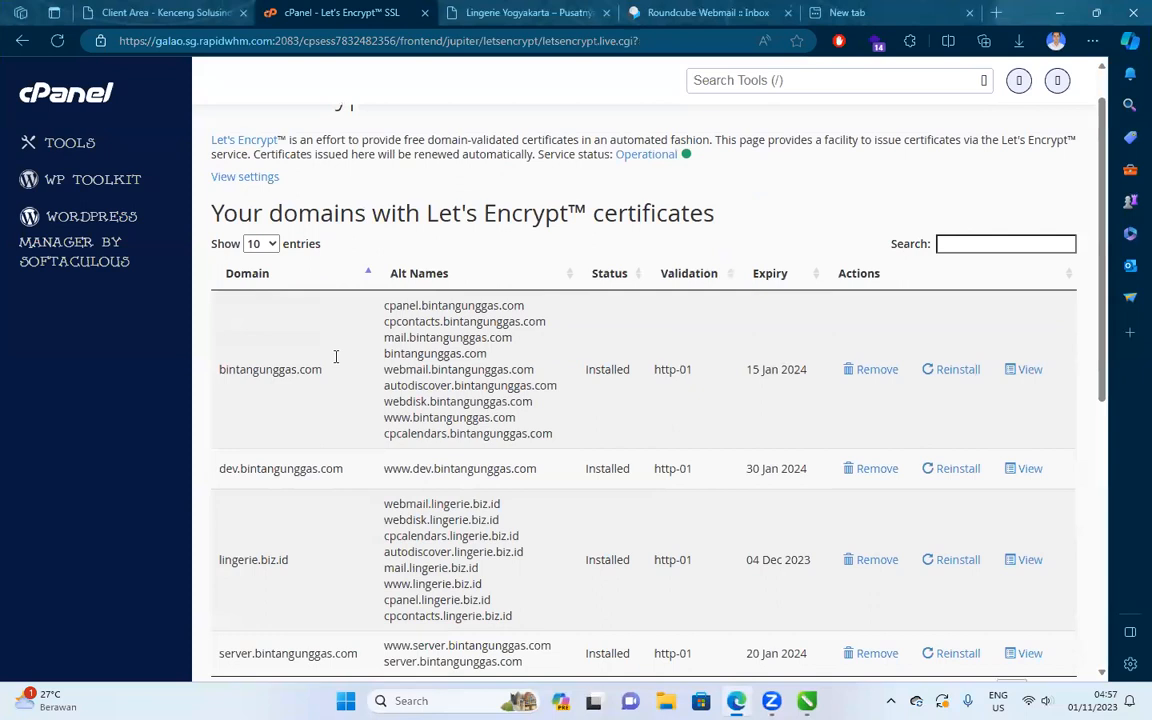
scroll(336, 356, "down", 3)
left_click_drag(345, 234, 222, 234)
right_click(250, 238)
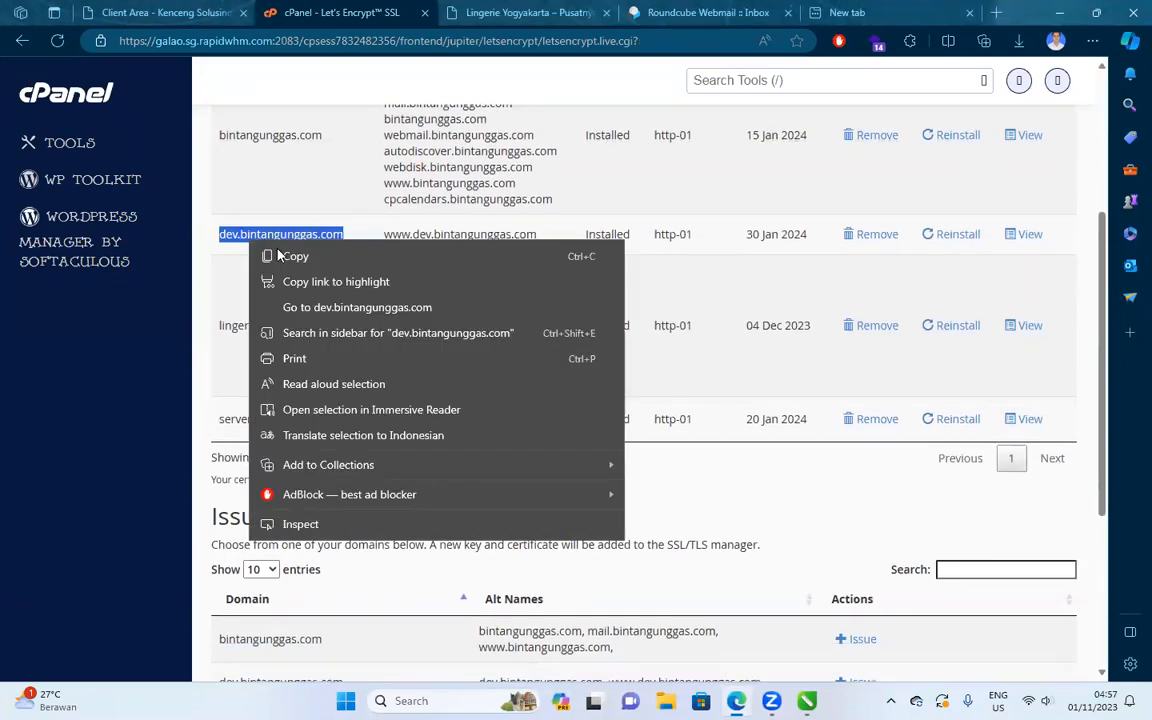
left_click(305, 307)
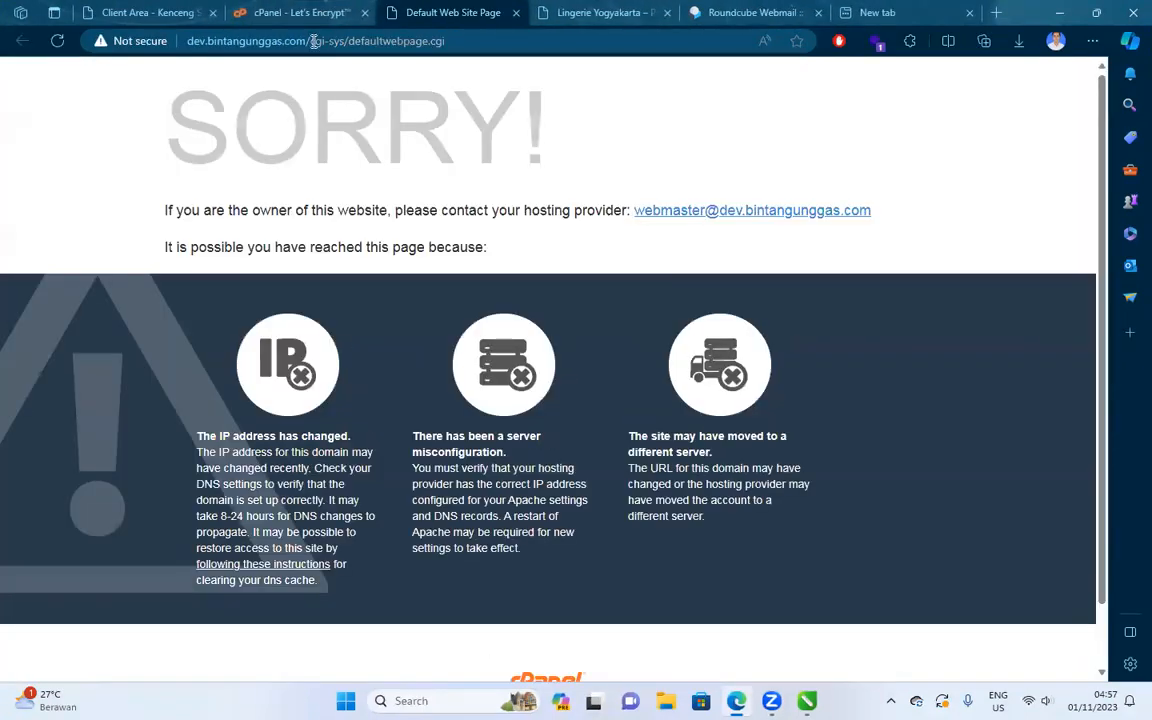
left_click_drag(313, 41, 537, 45)
key("BackSpace")
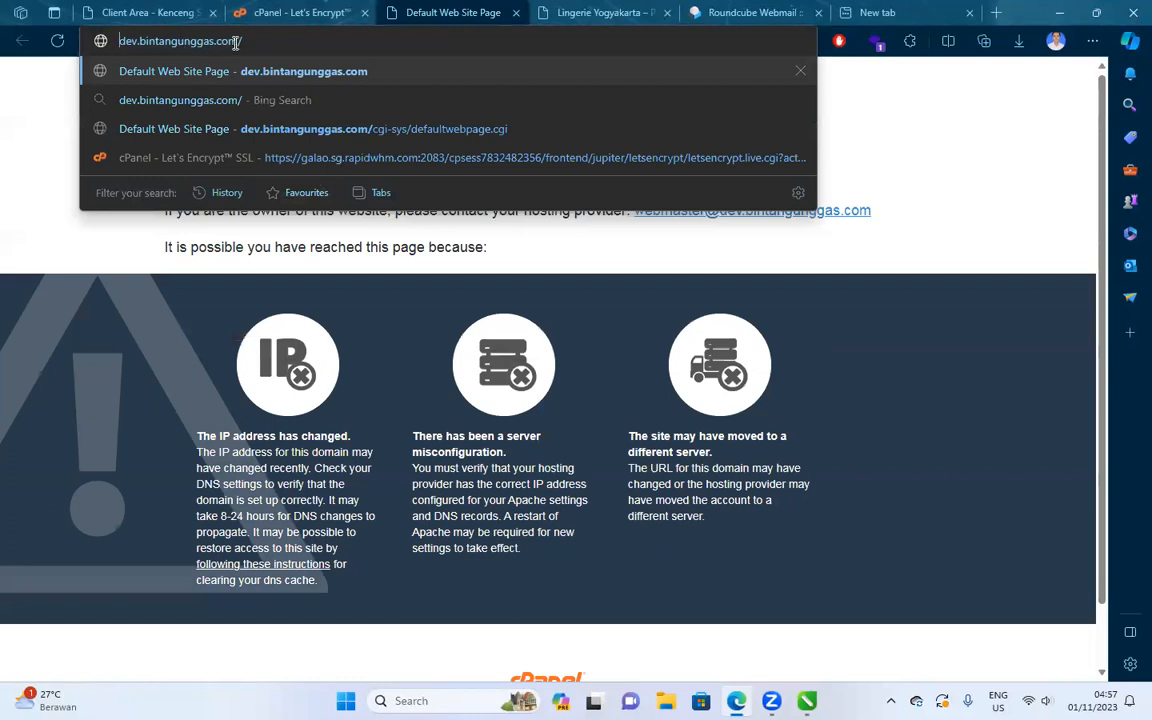
type("https://")
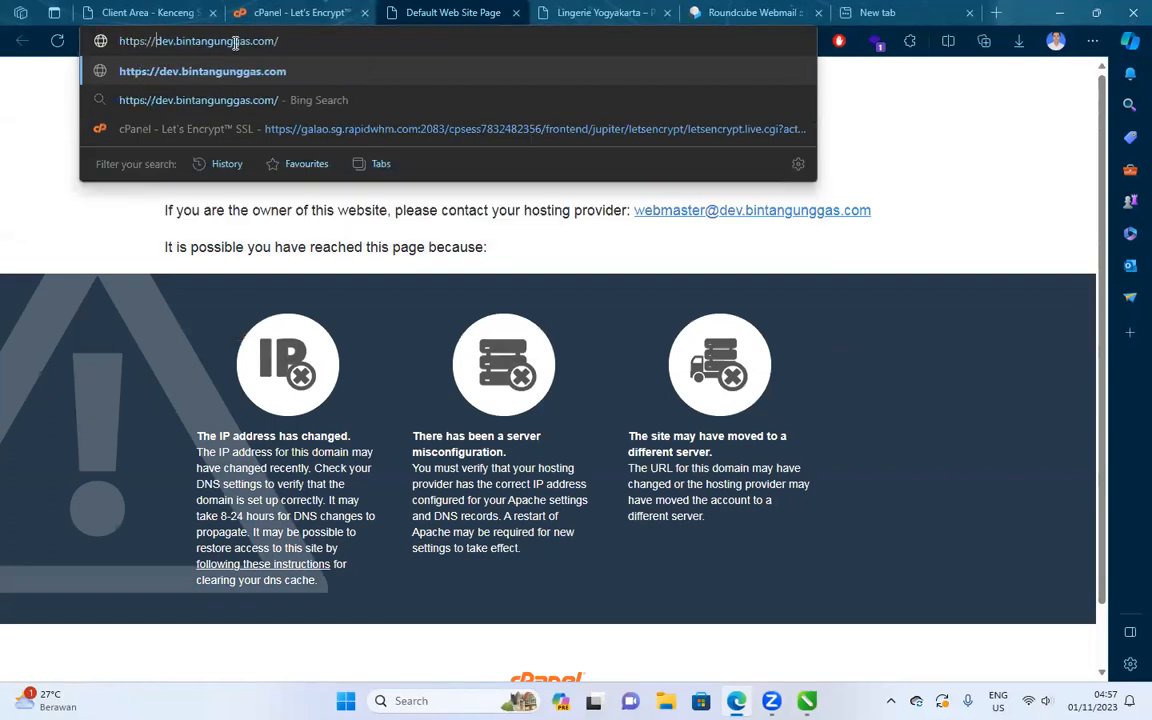
key("Return")
left_click(376, 395)
left_click(380, 518)
left_click(283, 45)
key("Return")
left_click(249, 42)
key("Return")
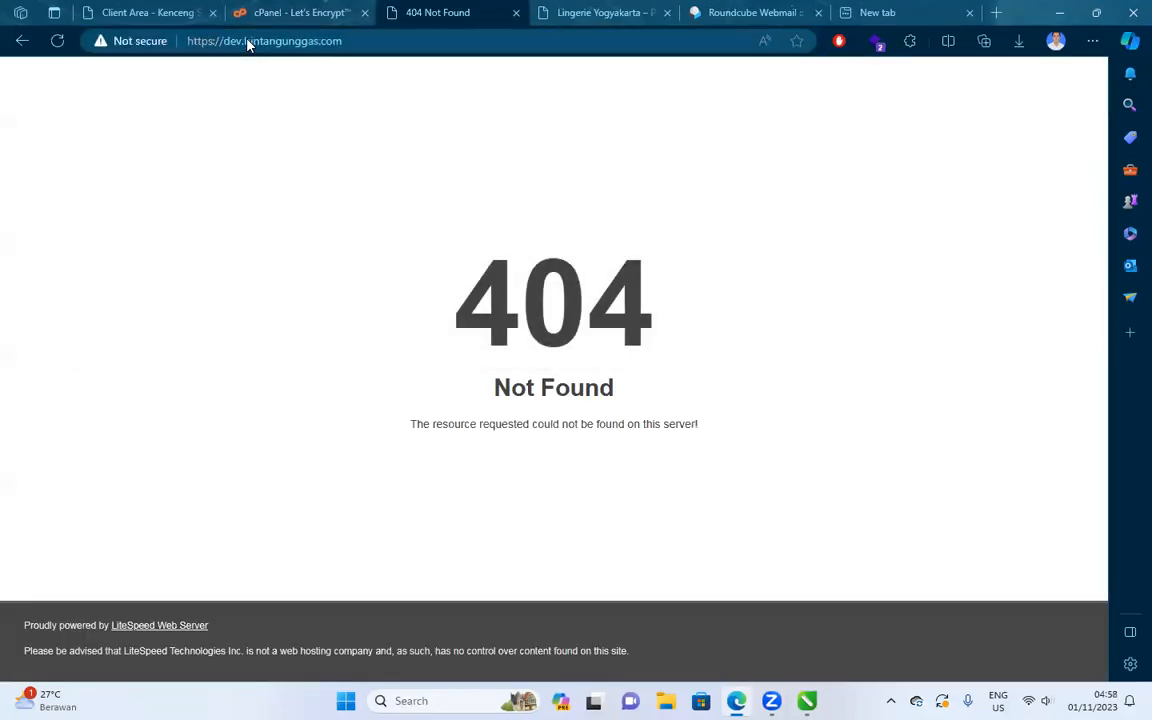
left_click(57, 41)
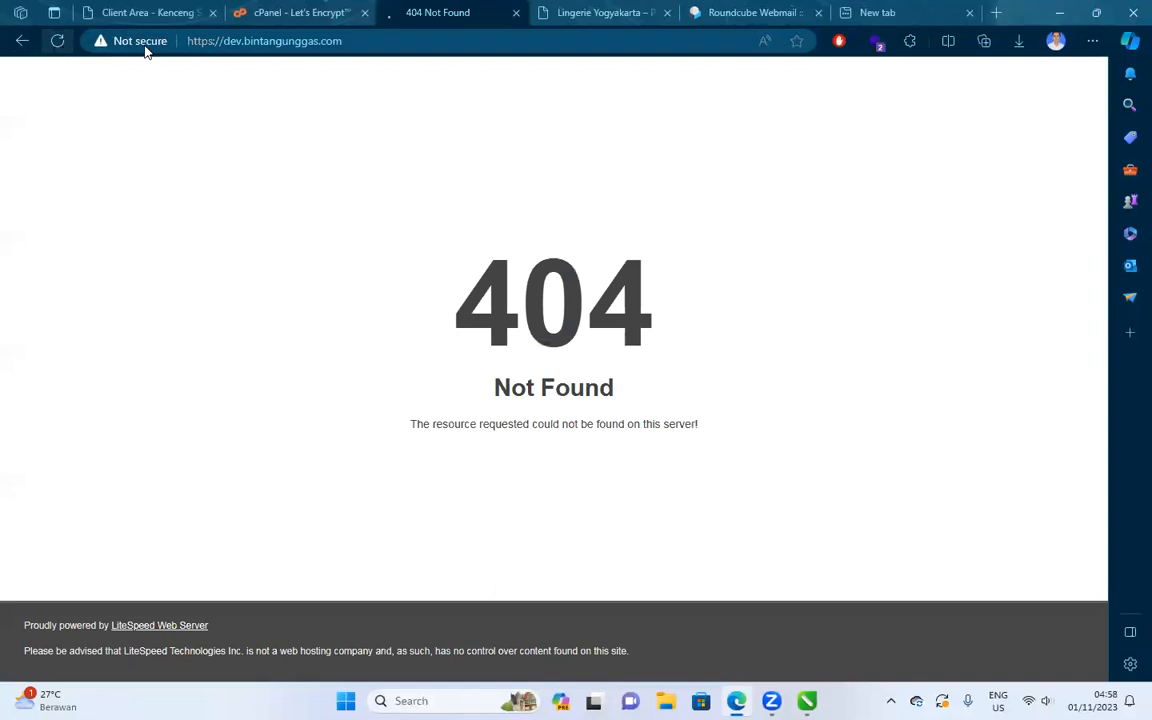
left_click(261, 45)
key("ctrl+c")
left_click(515, 14)
key("ctrl+v")
key("Return")
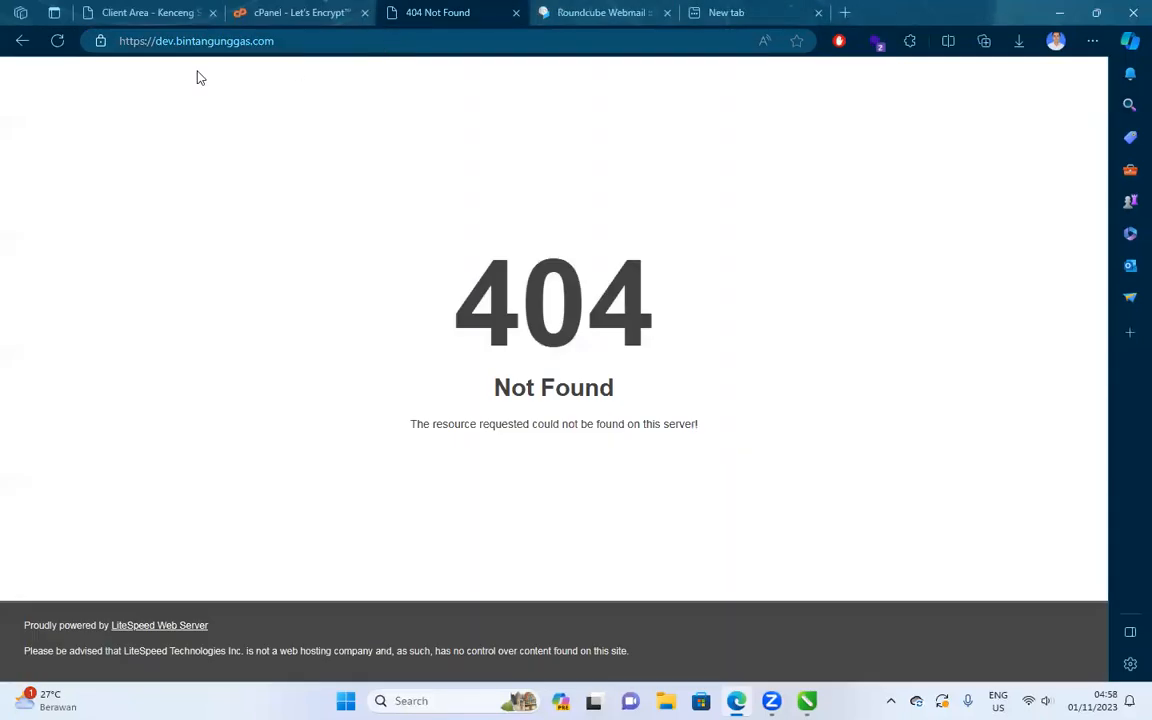
Check the subdomain's connection security, then go back to cPanel and open Softaculous WordPress Management.
left_click(100, 41)
left_click(290, 12)
left_click(98, 218)
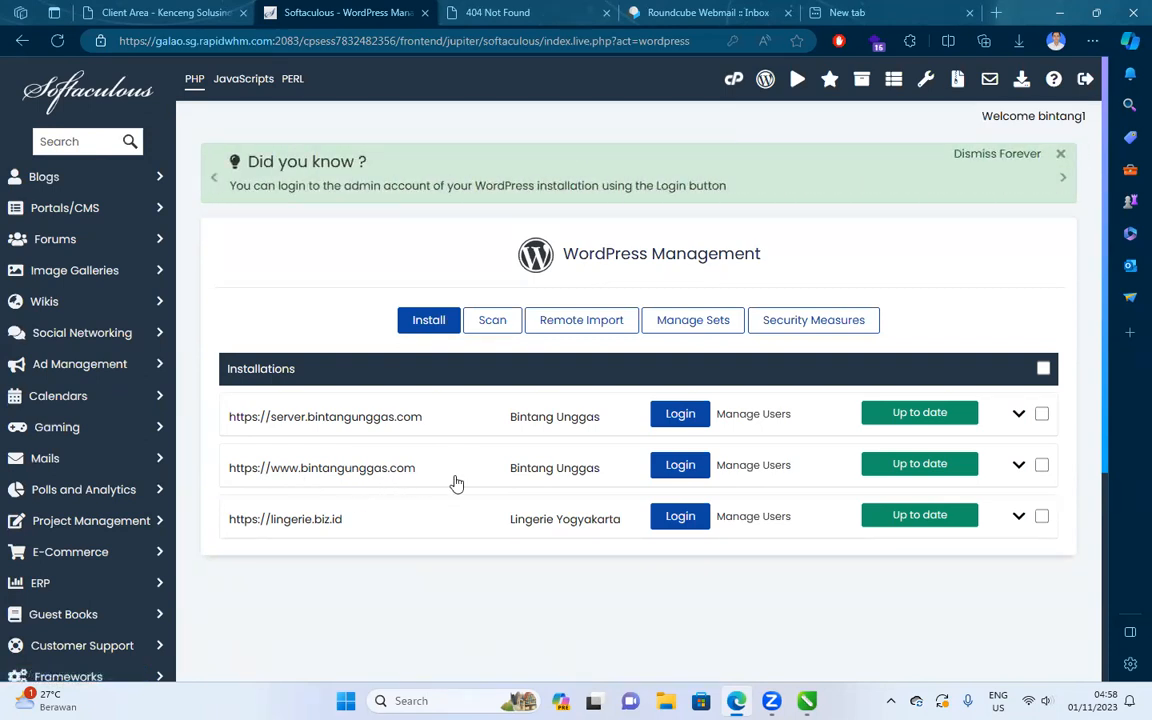
left_click(1017, 468)
scroll(680, 410, "down", 5)
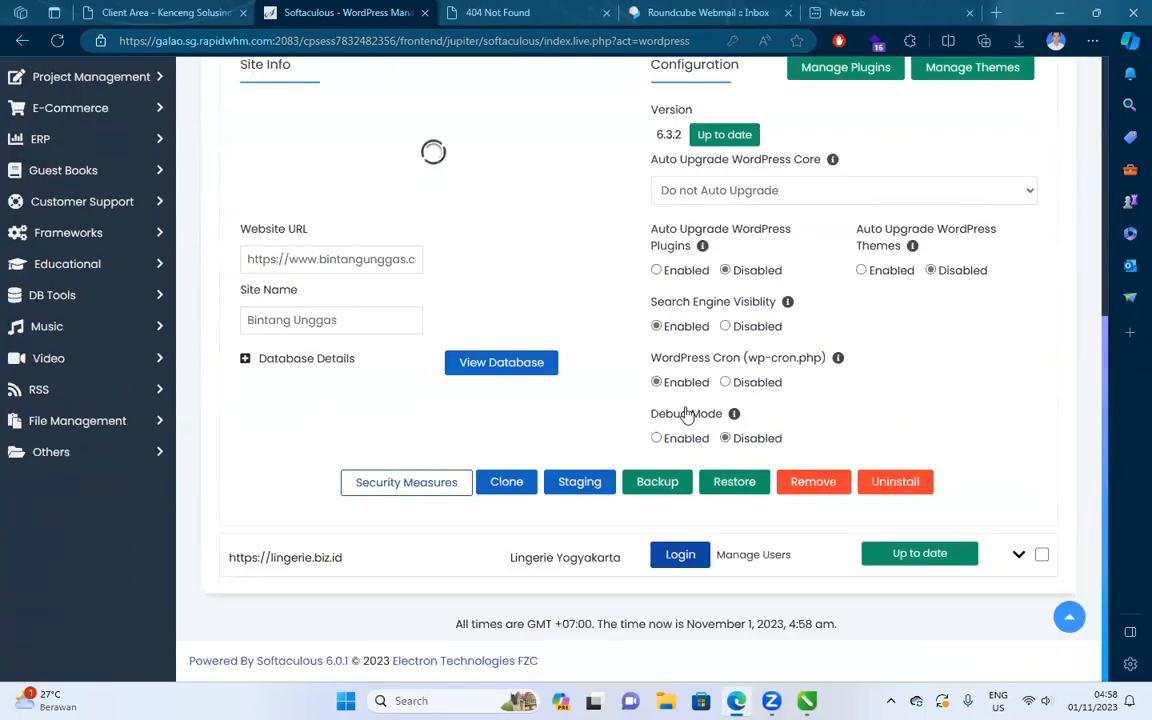
left_click(497, 483)
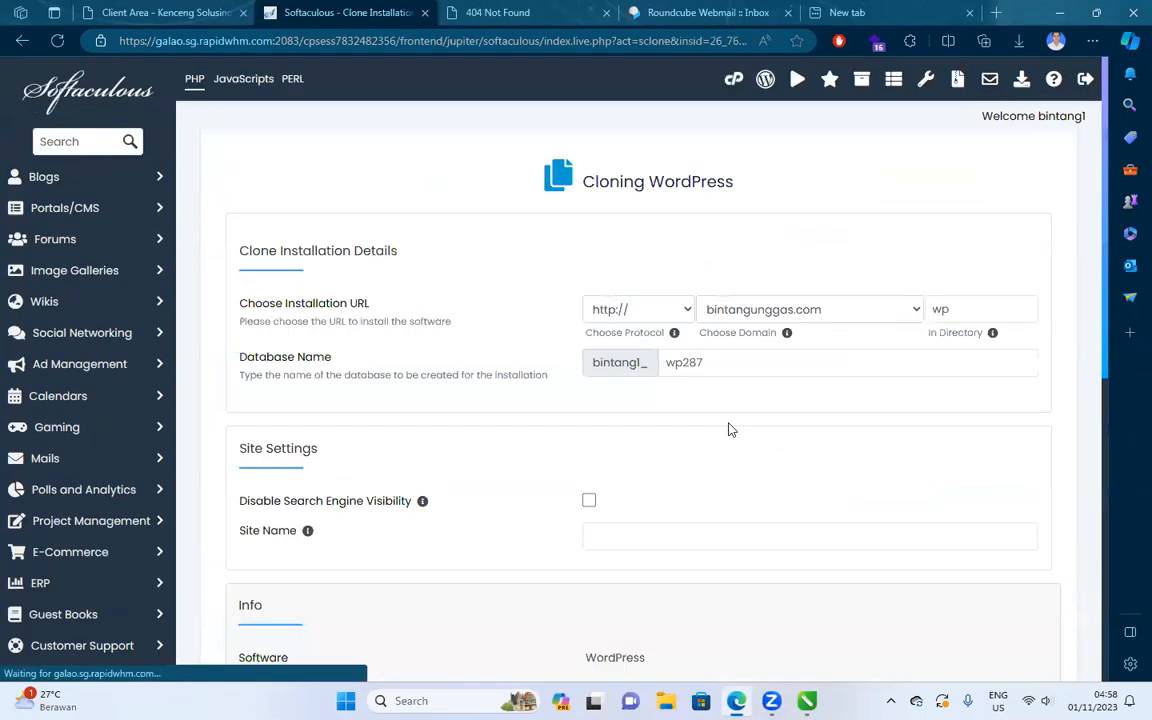
left_click(787, 313)
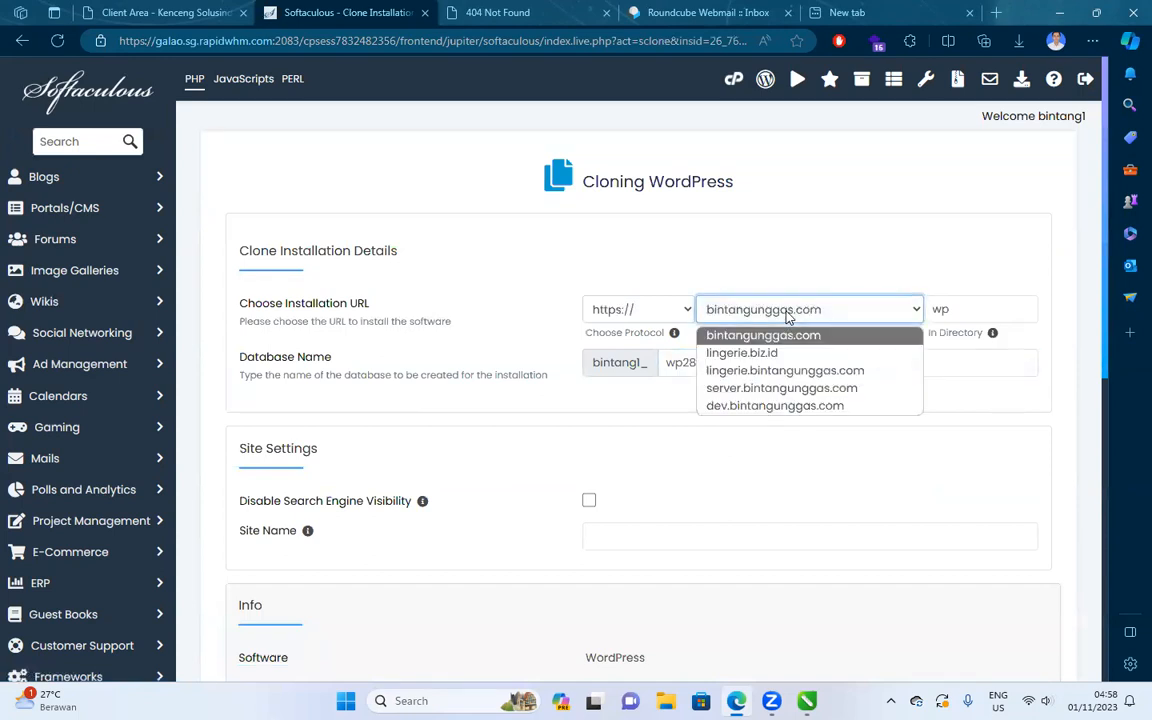
left_click(795, 410)
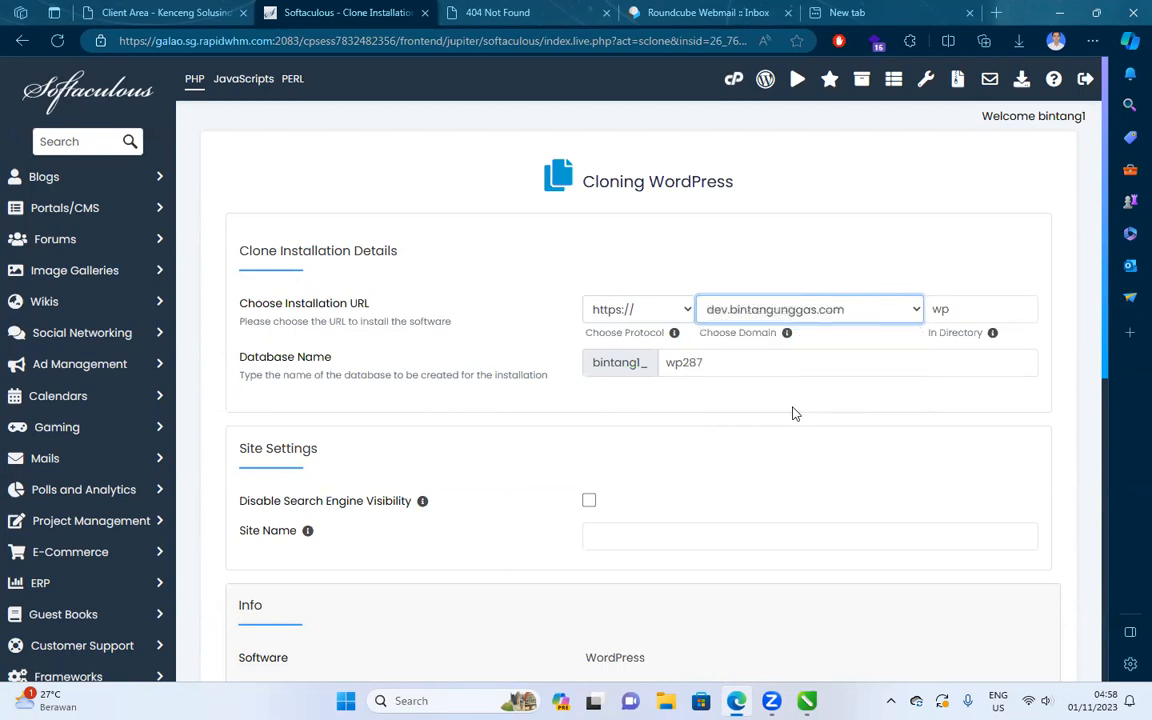
left_click(933, 308)
left_click_drag(945, 309, 918, 311)
key("BackSpace")
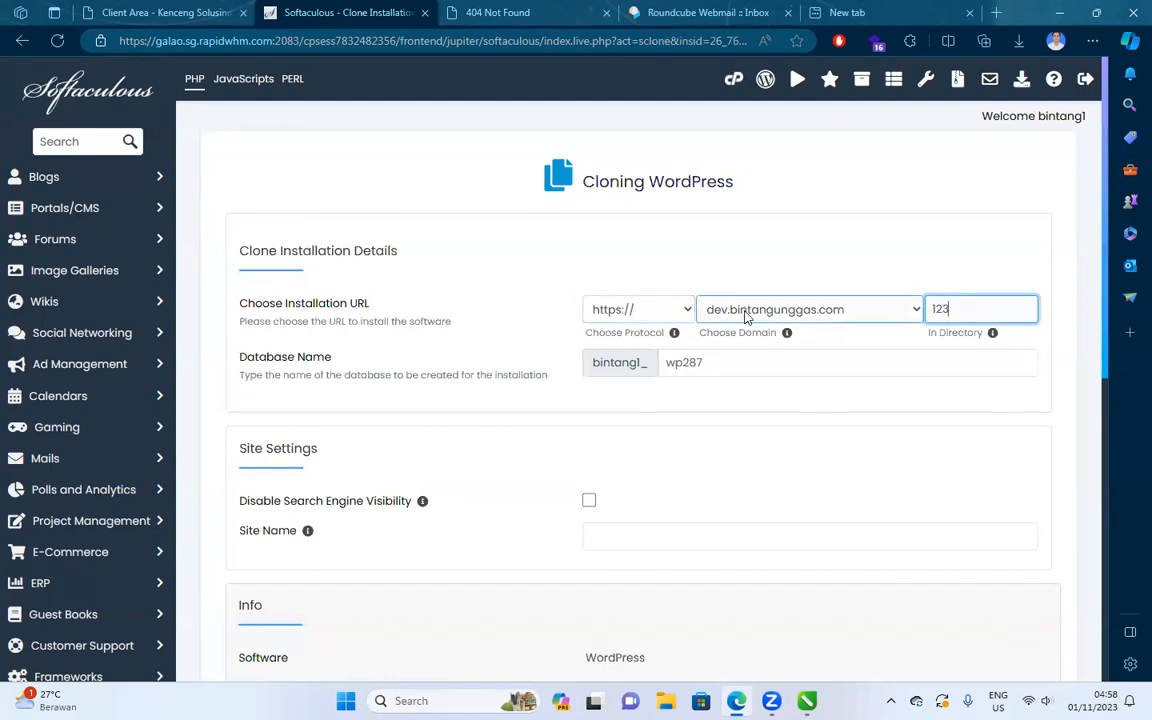
double_click(981, 309)
key("BackSpace")
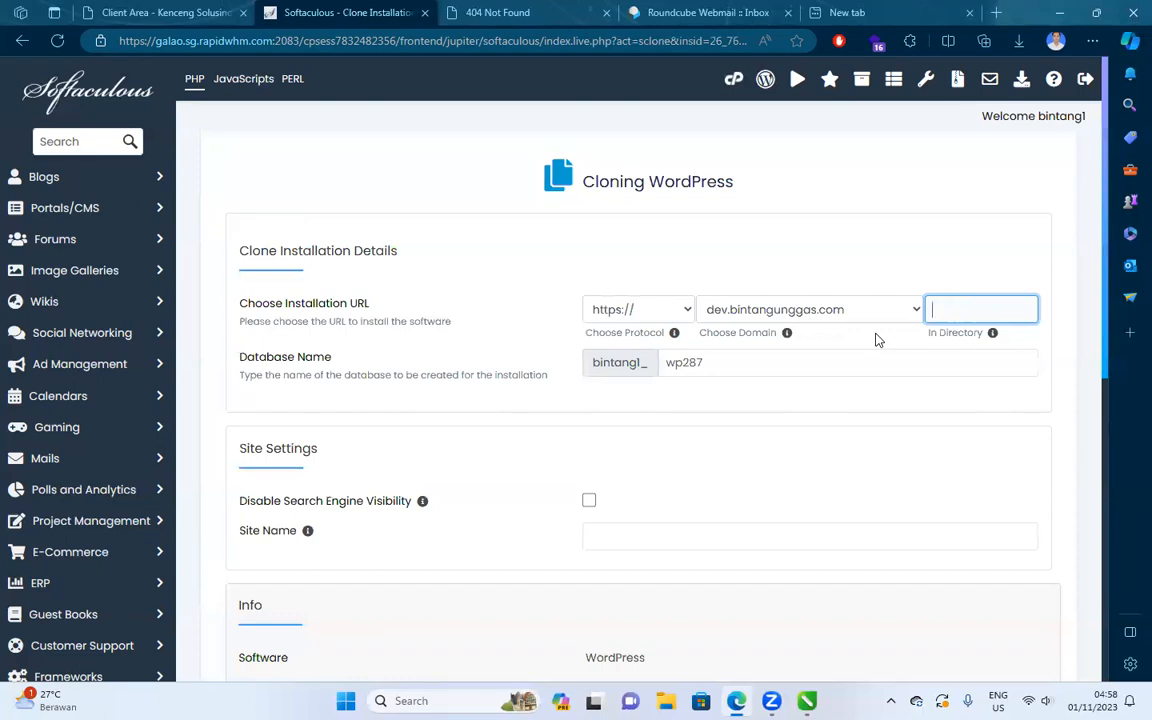
left_click(657, 316)
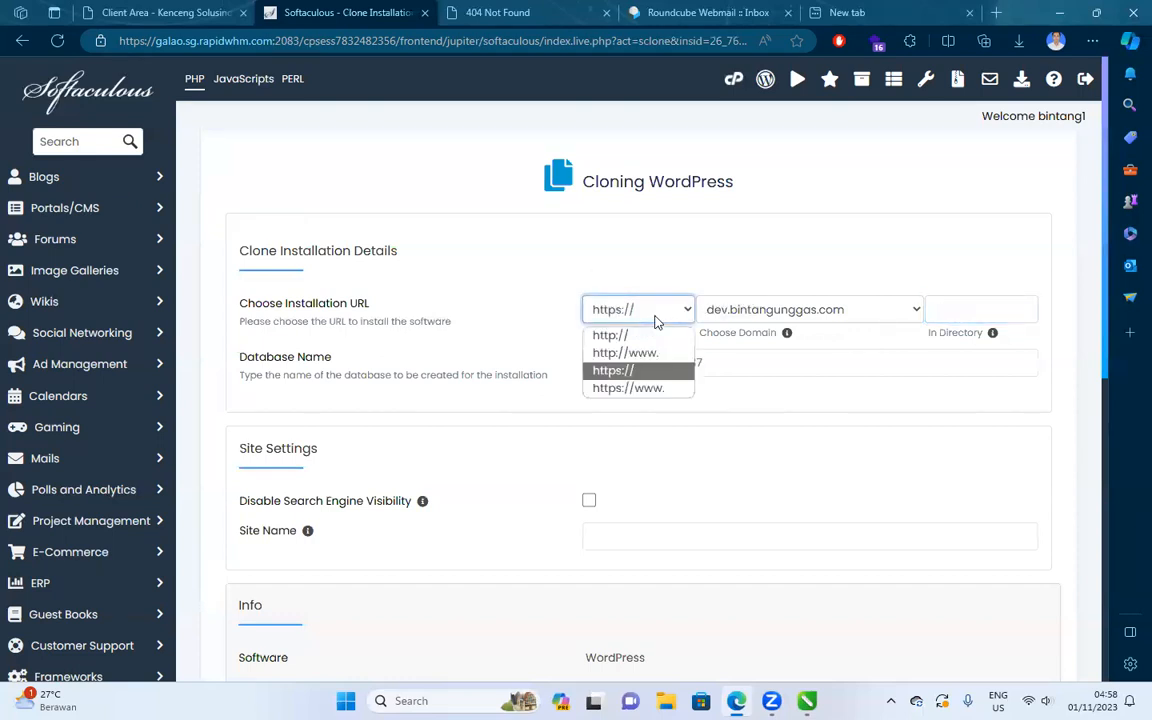
left_click(649, 372)
Set the clone's database name to bcbu1 and disable search engine visibility.
left_click_drag(782, 362, 539, 382)
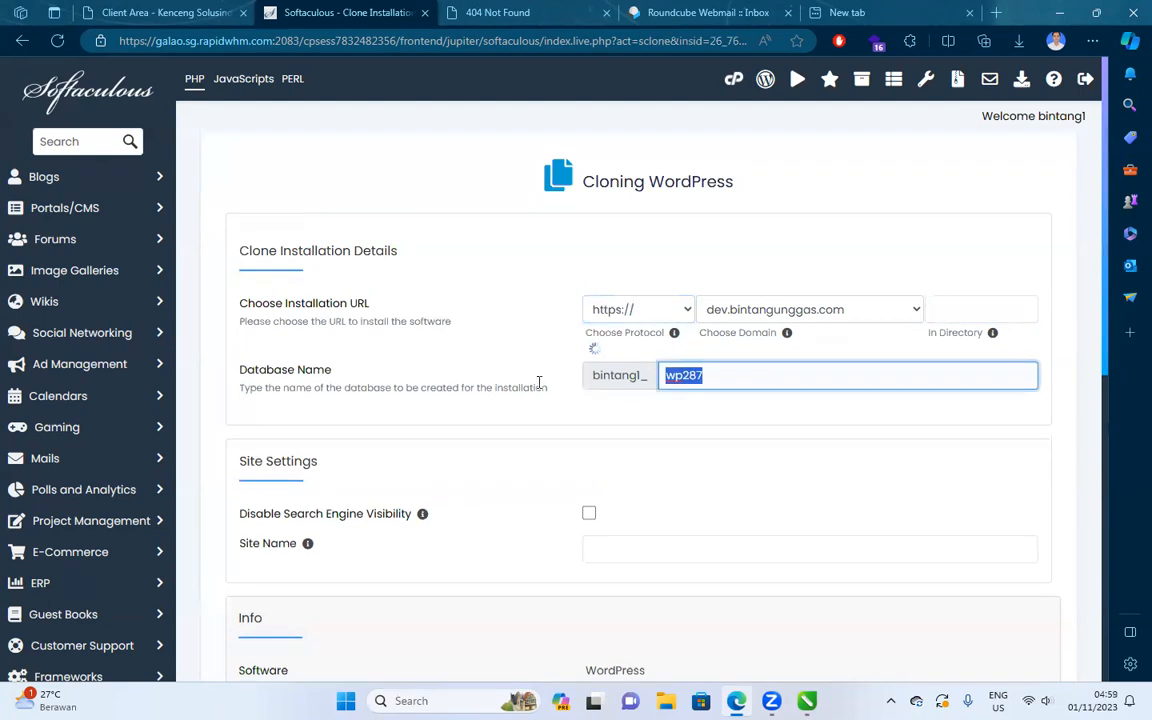
type("bo")
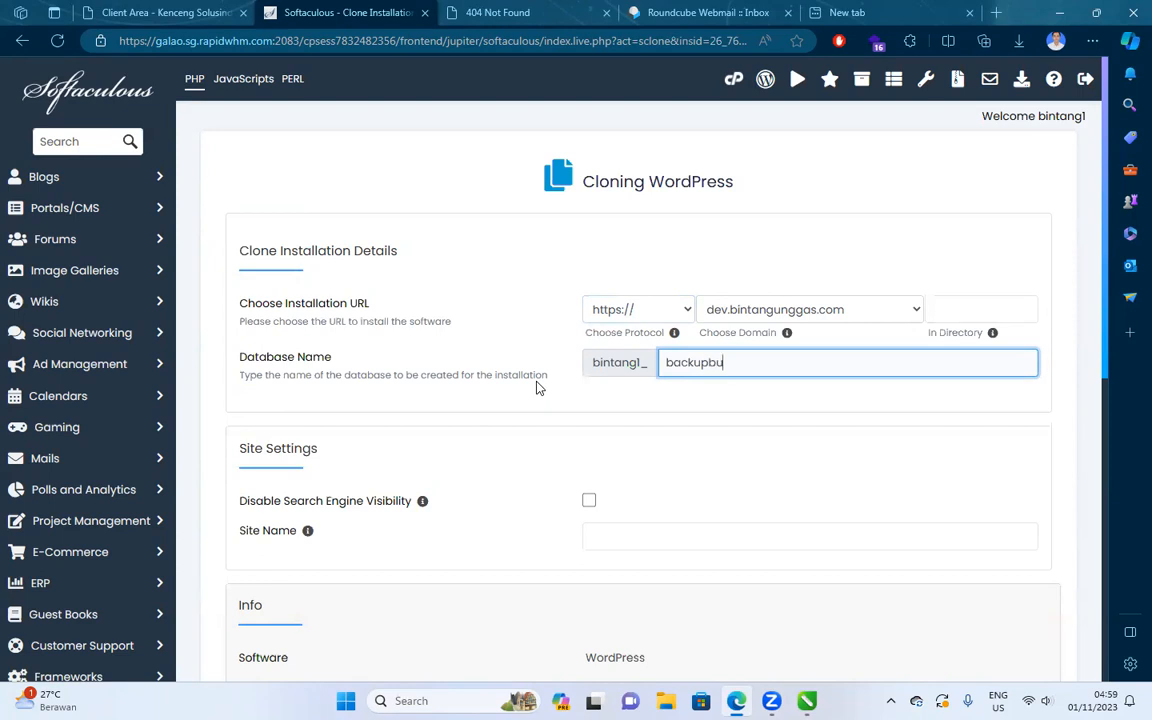
scroll(477, 340, "down", 1)
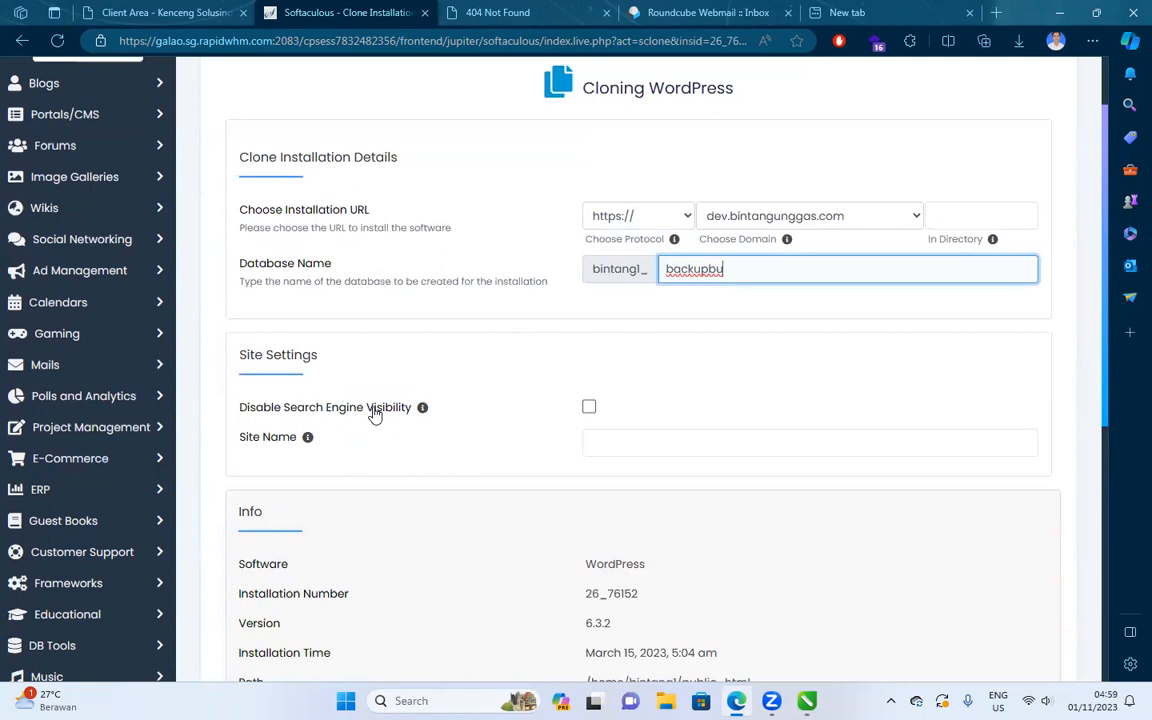
left_click(589, 409)
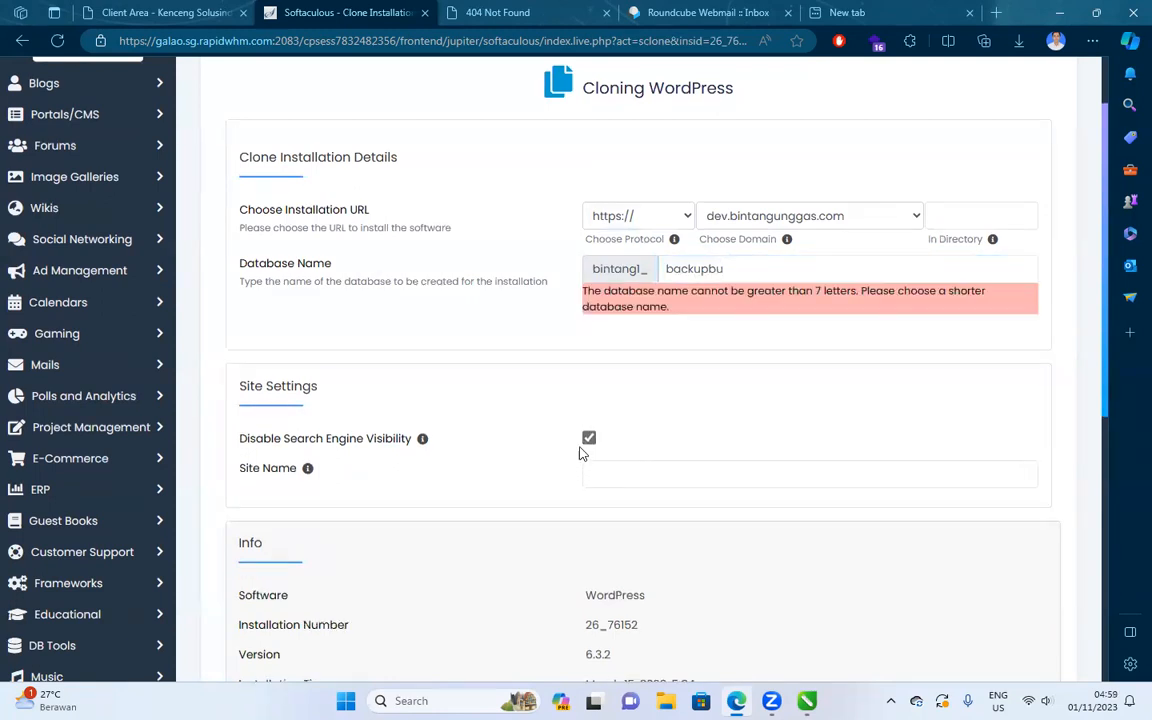
left_click(794, 275)
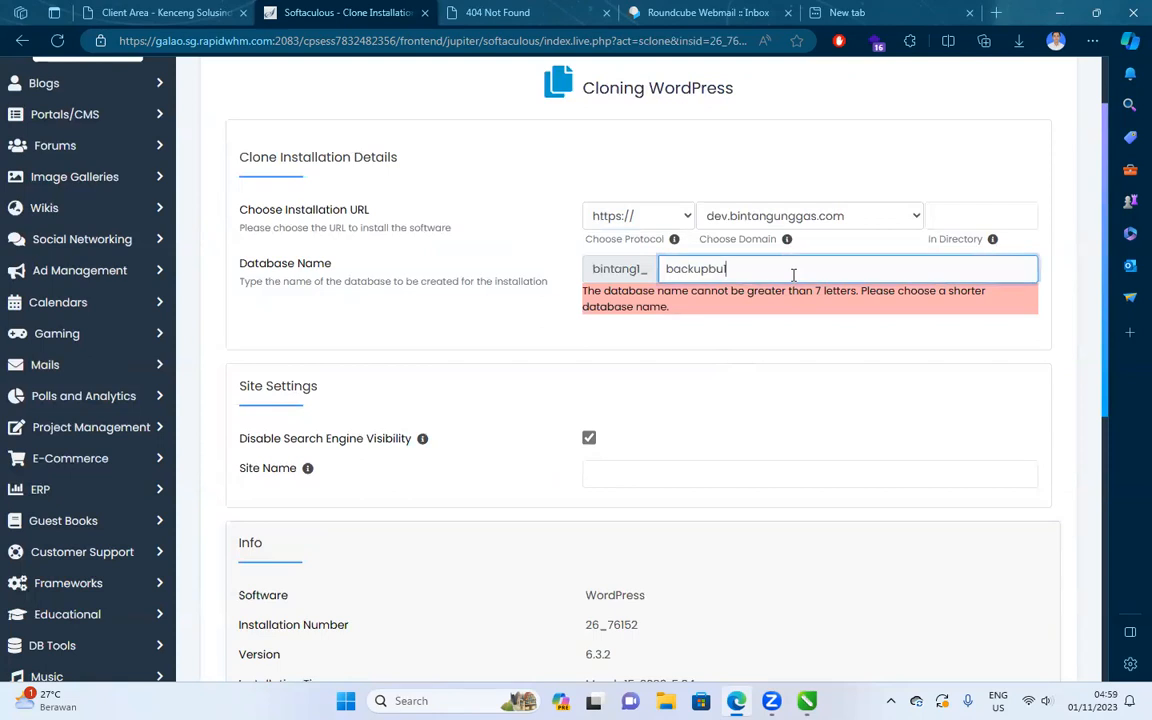
left_click_drag(727, 268, 719, 268)
key("ctrl+a")
type("b")
left_click(745, 366)
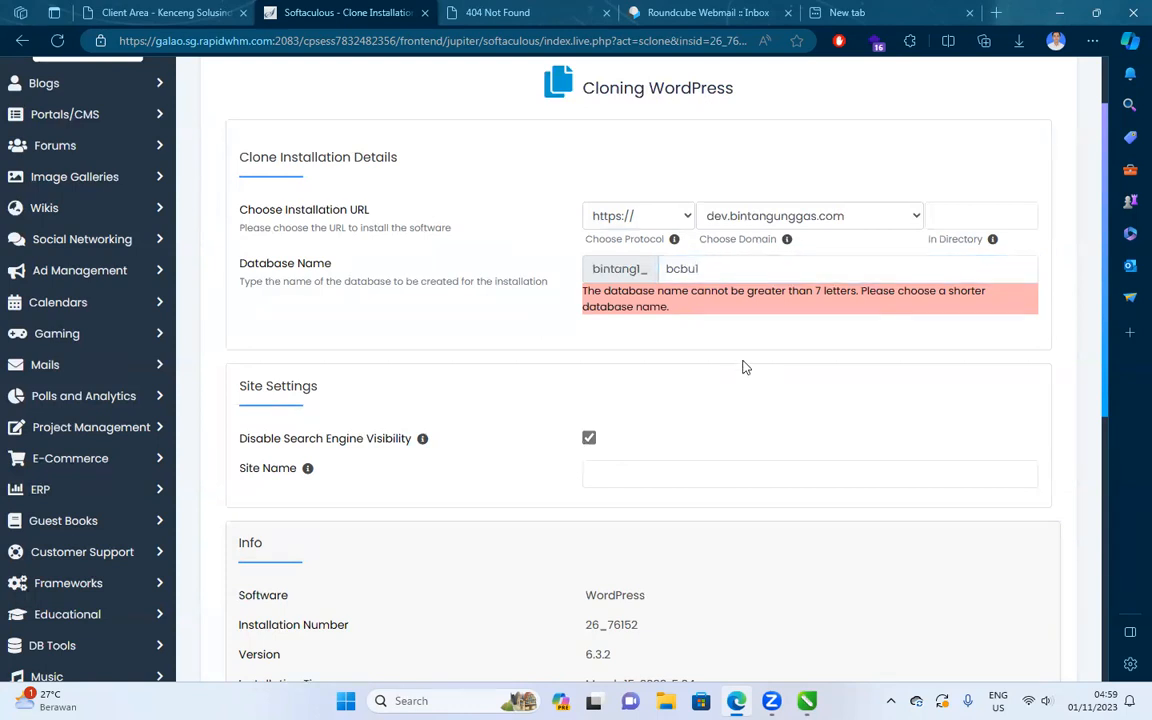
Fill in the clone's site name and start the clone installation.
left_click(585, 441)
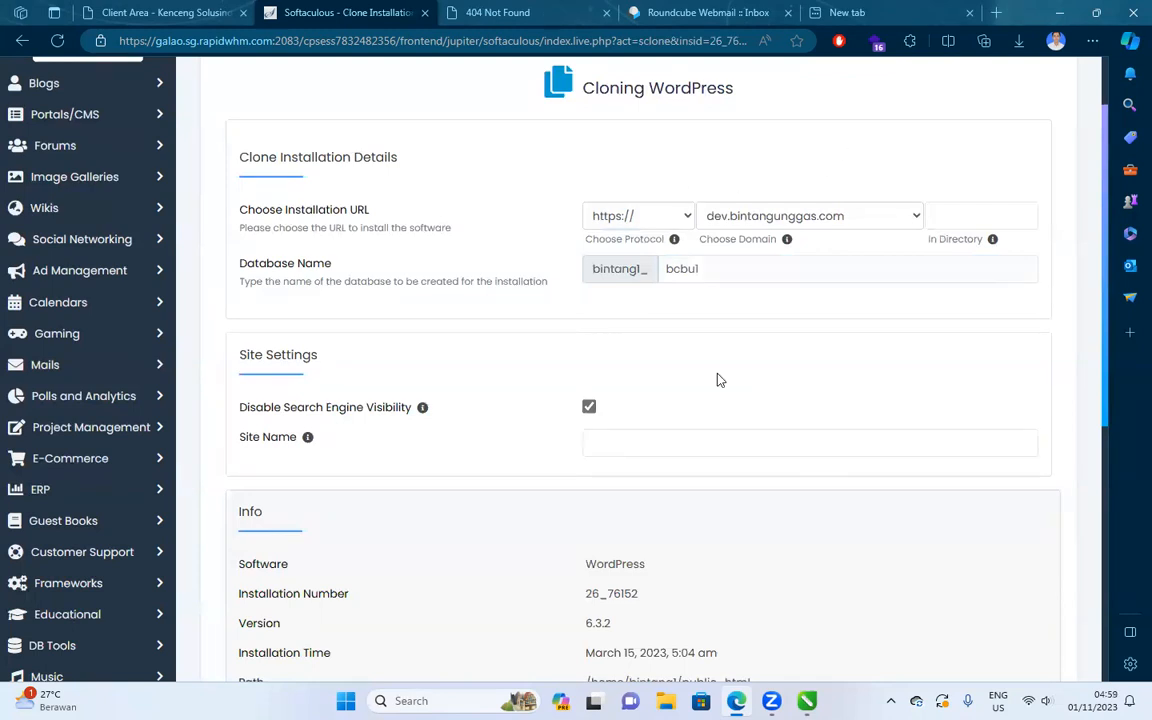
left_click(645, 438)
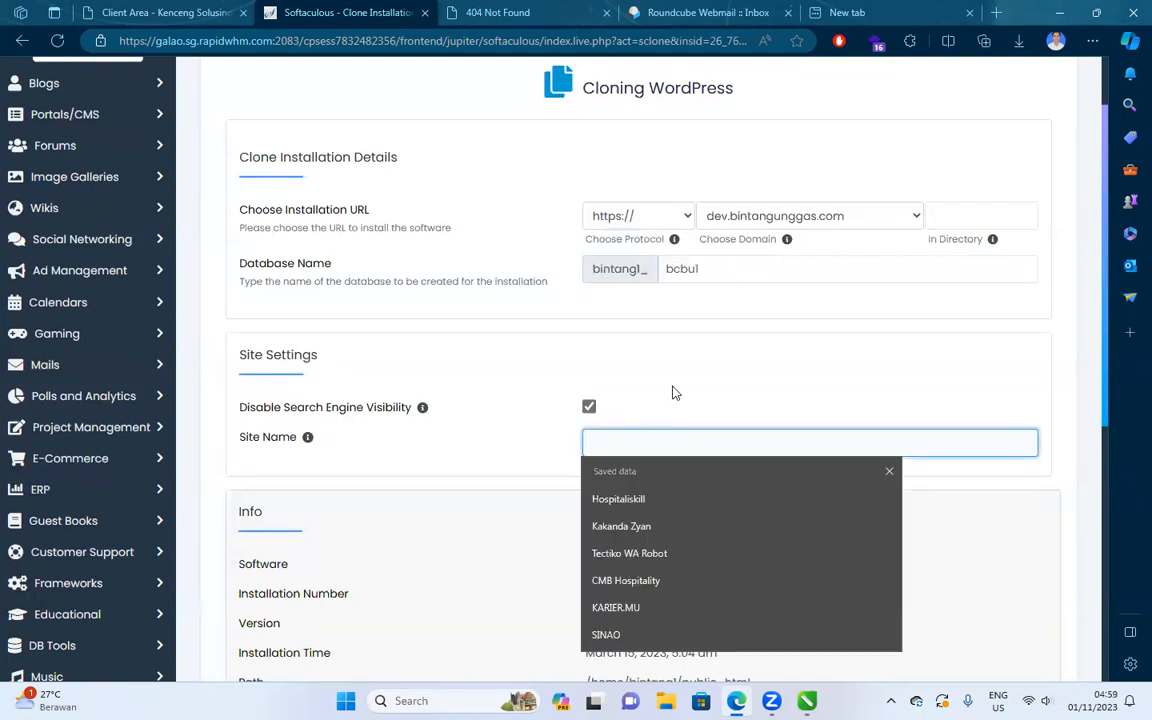
type("Bintang Unggas")
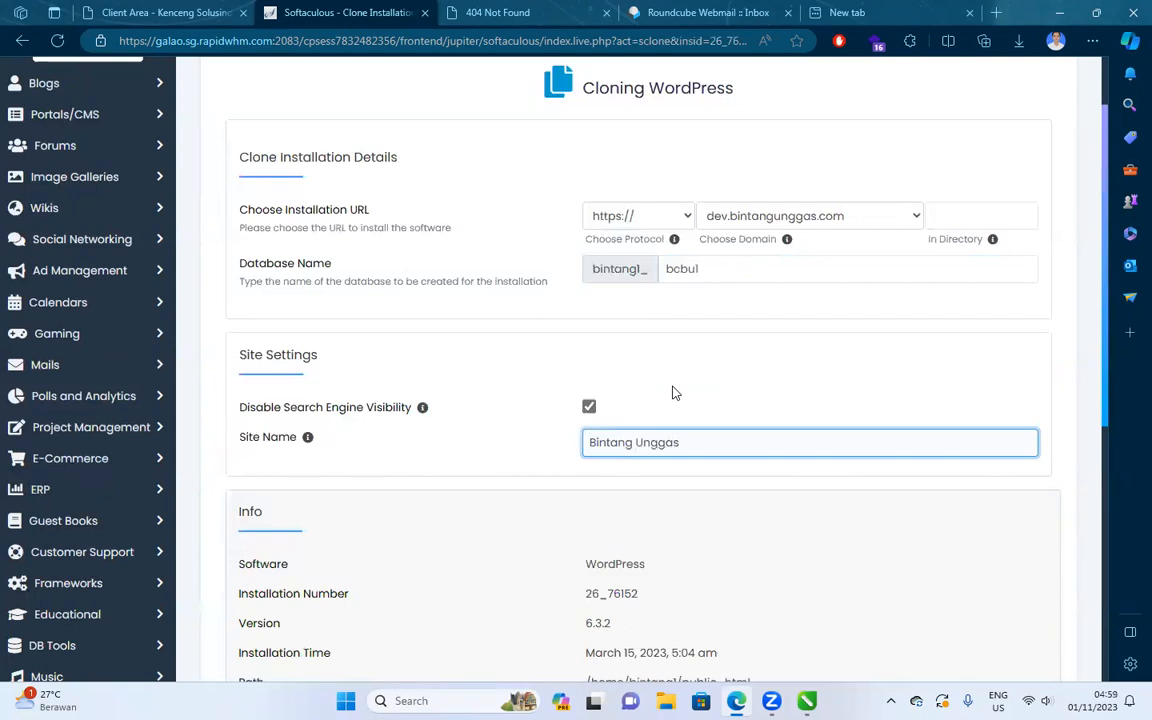
scroll(600, 390, "down", 5)
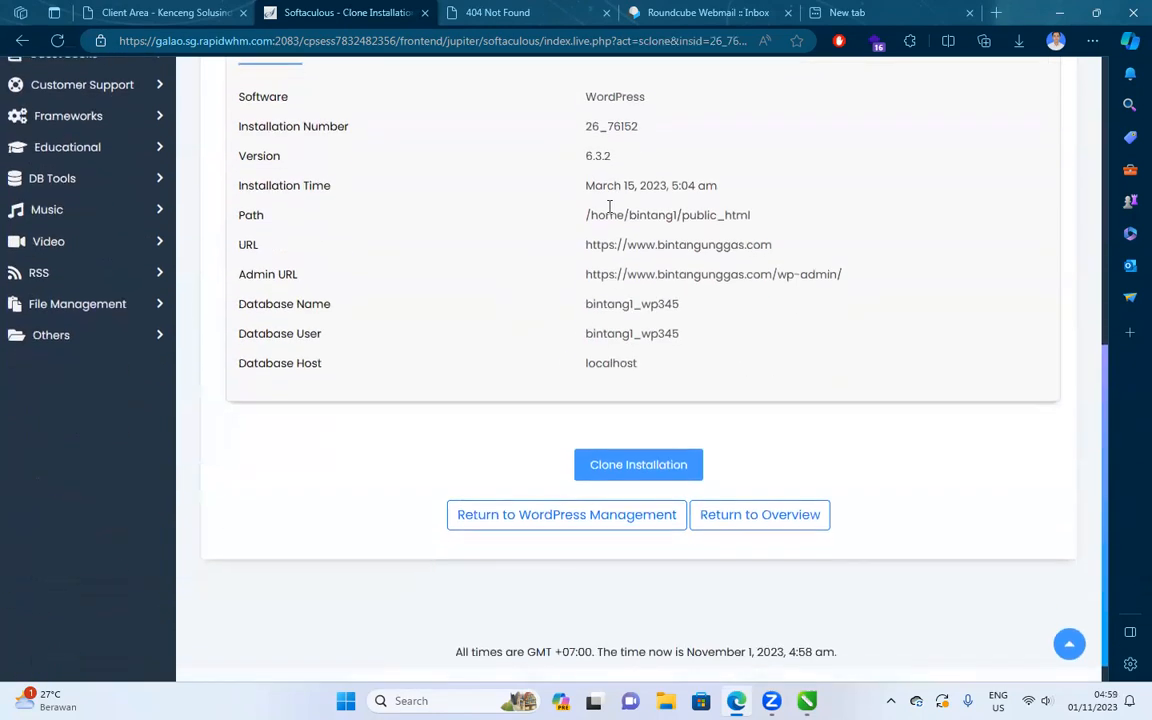
left_click(646, 465)
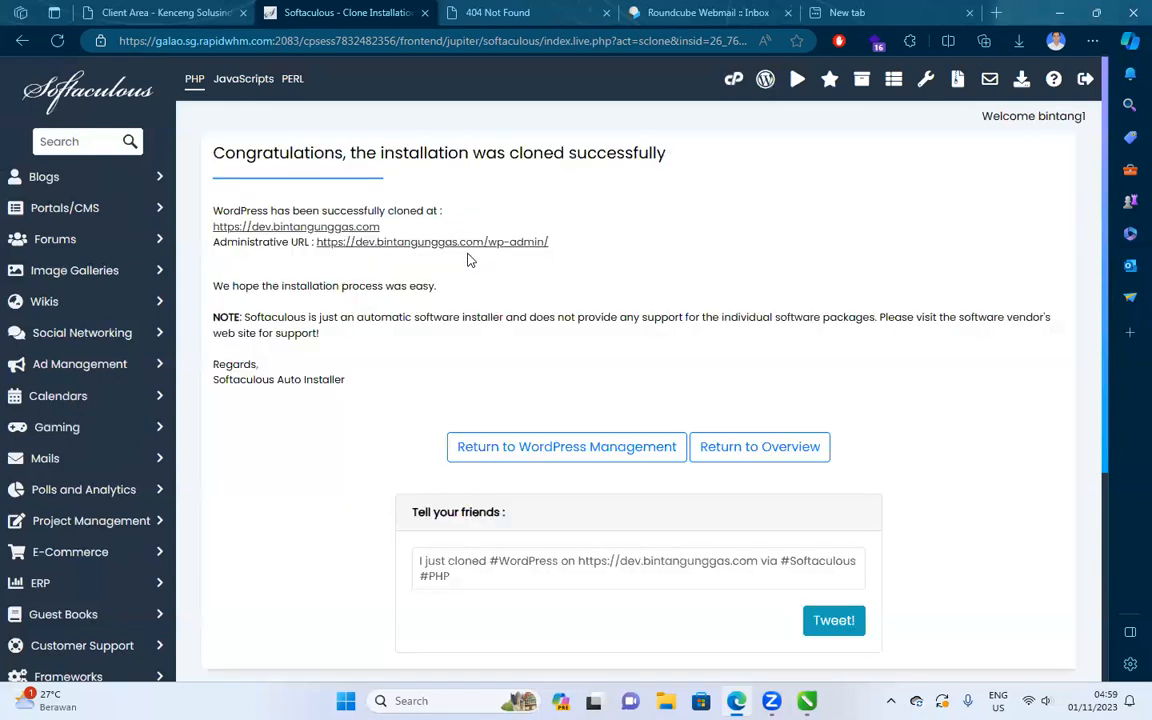
Switch to the dev.bintangunggas.com tab that showed 404 and reload it.
left_click(462, 11)
left_click(291, 41)
key("Return")
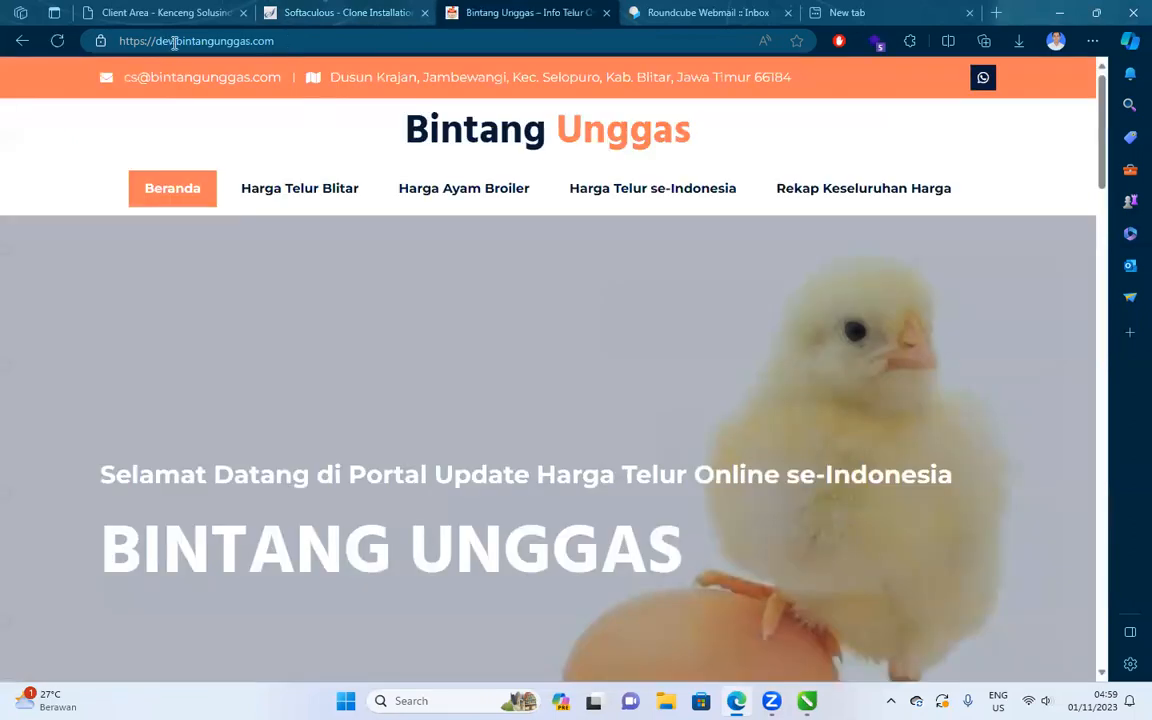
Reload dev.bintangunggas.com and browse the Harga Telur se-Indonesia and Harga Ayam Broiler pages.
double_click(174, 43)
key("Return")
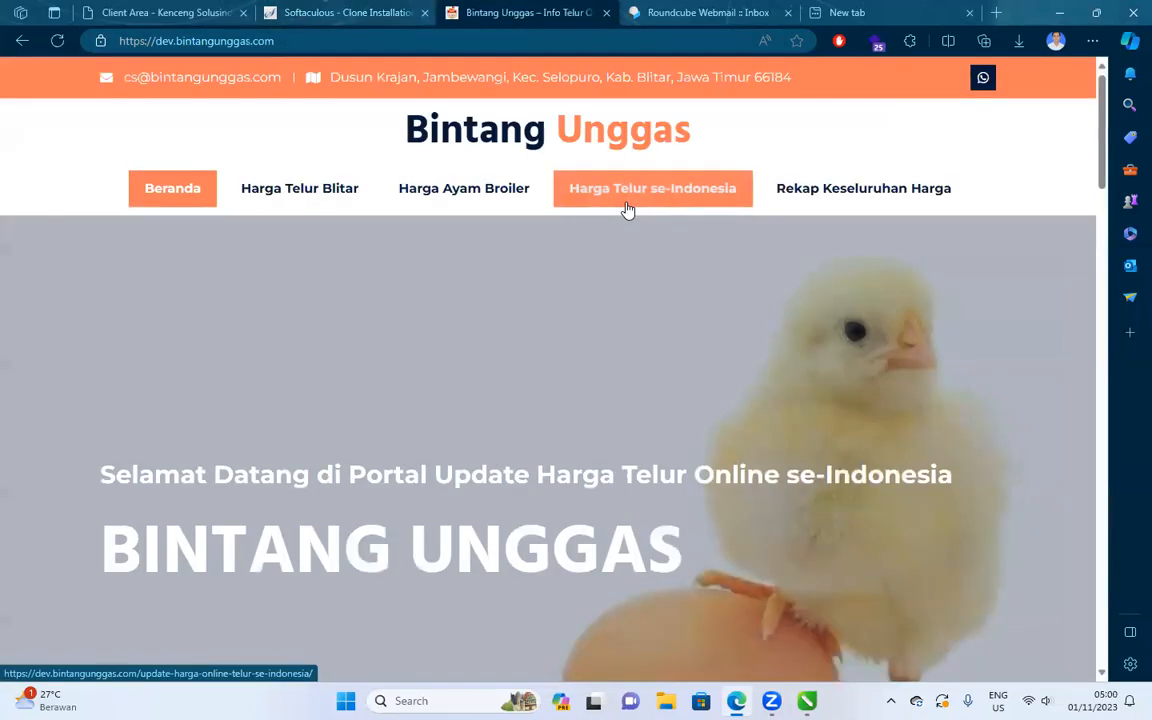
left_click(627, 206)
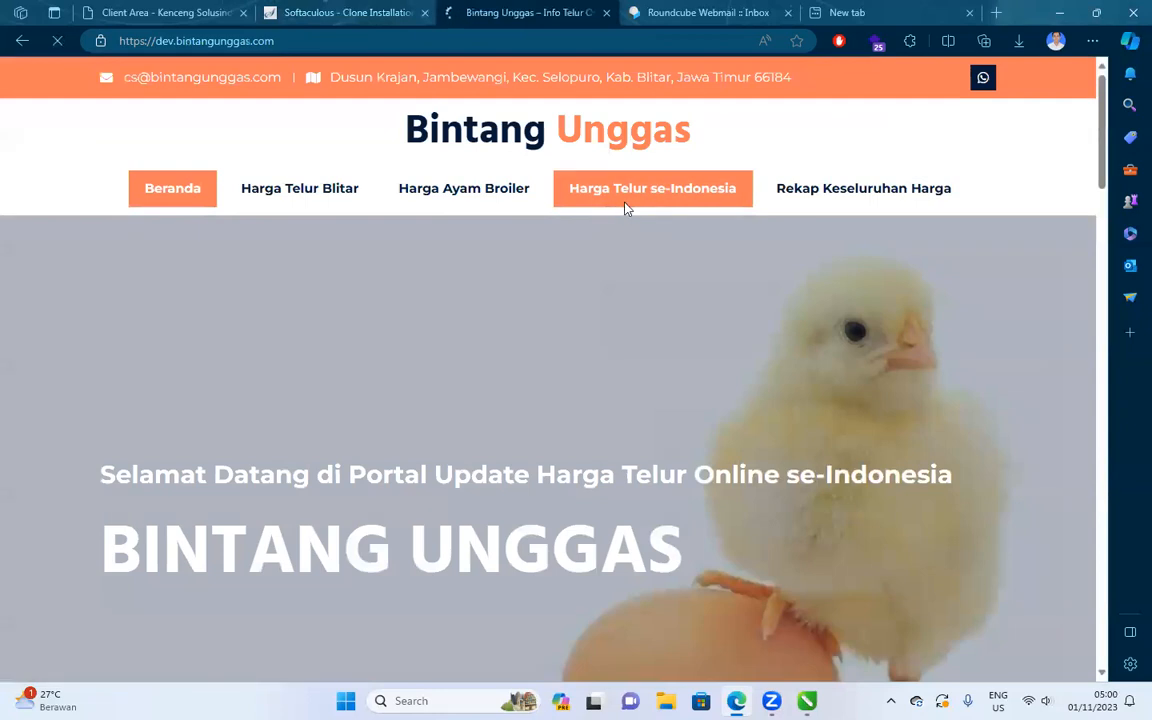
scroll(390, 260, "down", 5)
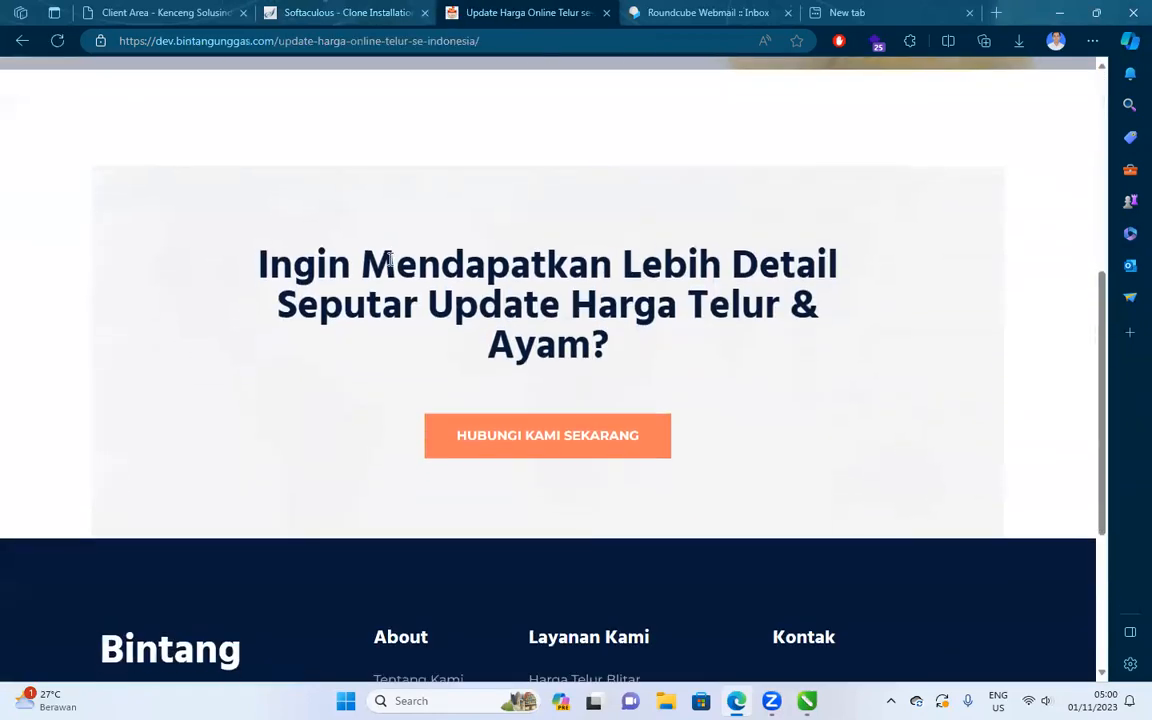
scroll(566, 367, "up", 5)
left_click(478, 206)
scroll(267, 309, "down", 3)
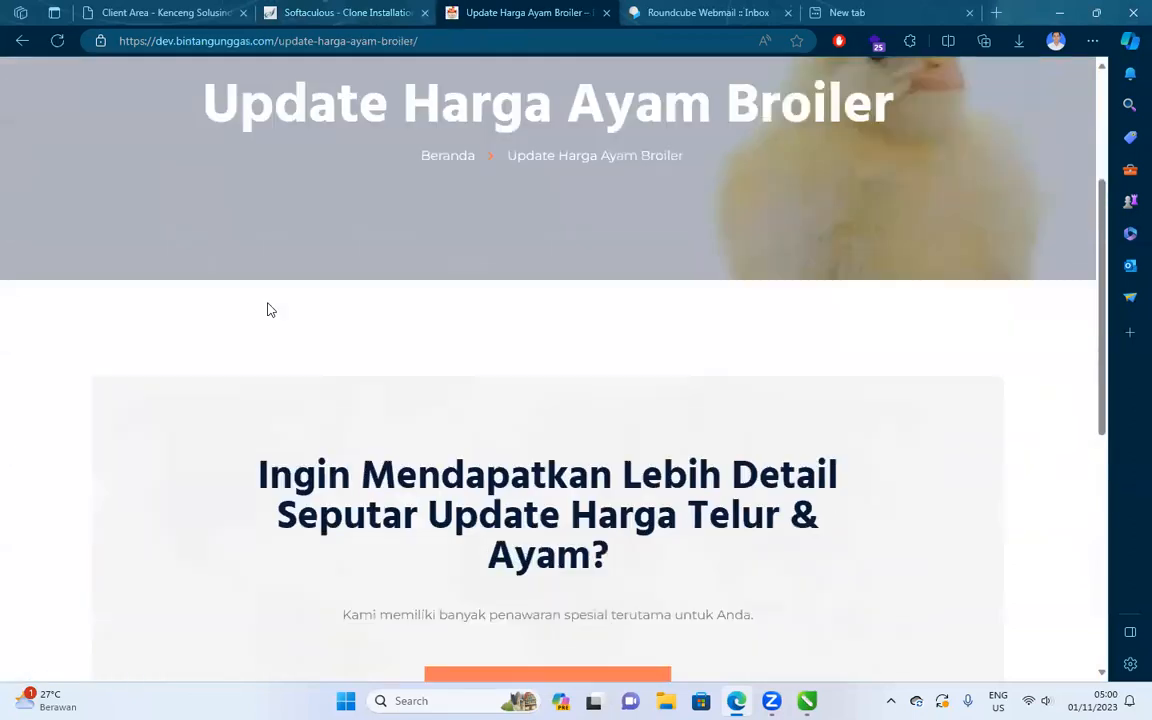
scroll(420, 480, "up", 3)
Browse the Harga Telur Blitar and Rekap Keseluruhan Harga pages, then view diagram Page 1.
left_click(325, 192)
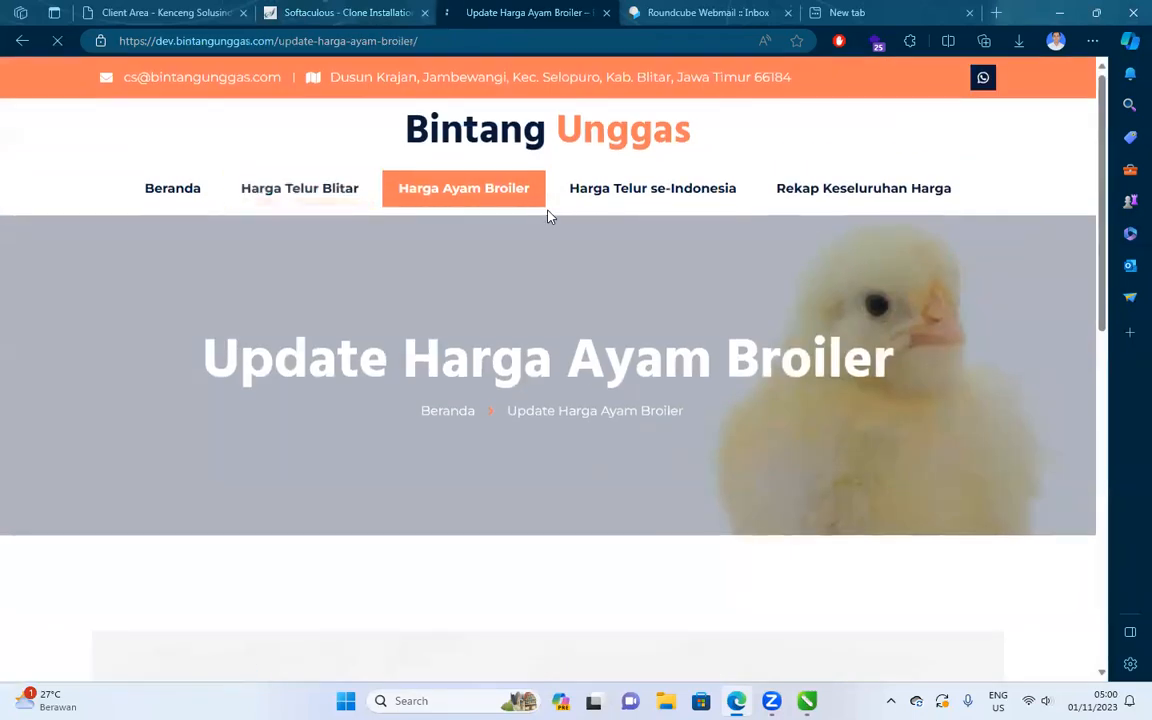
scroll(855, 198, "down", 2)
scroll(855, 198, "up", 1)
left_click(900, 102)
scroll(458, 165, "down", 10)
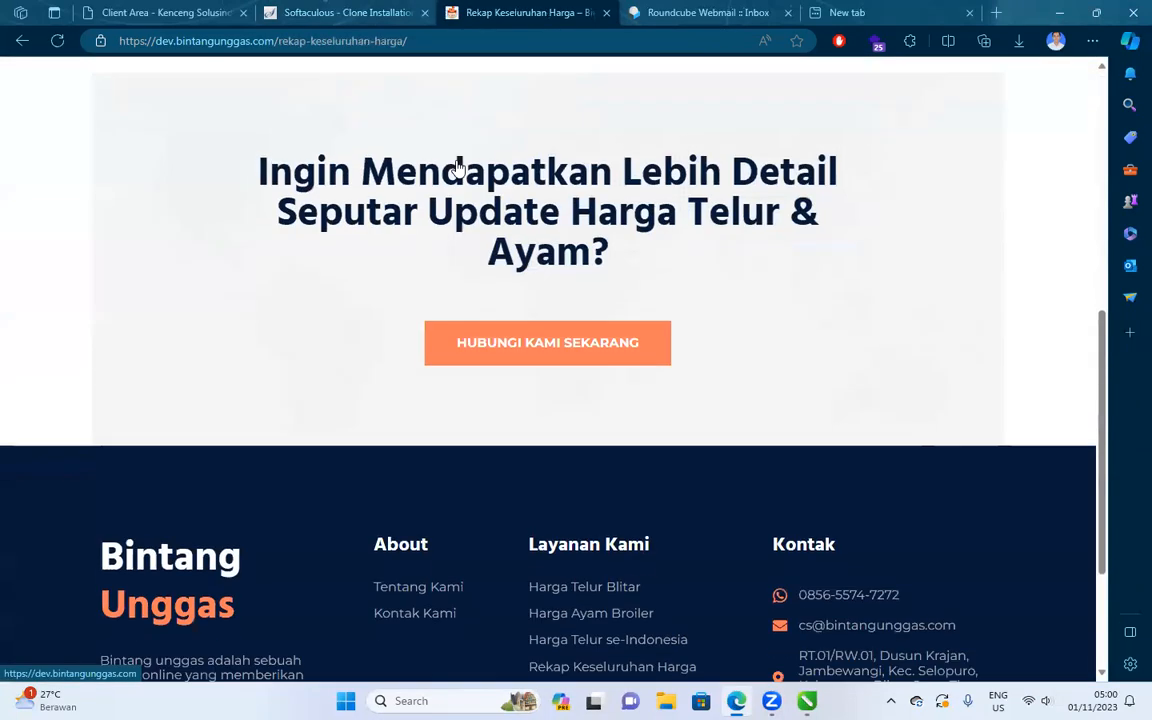
scroll(267, 118, "up", 10)
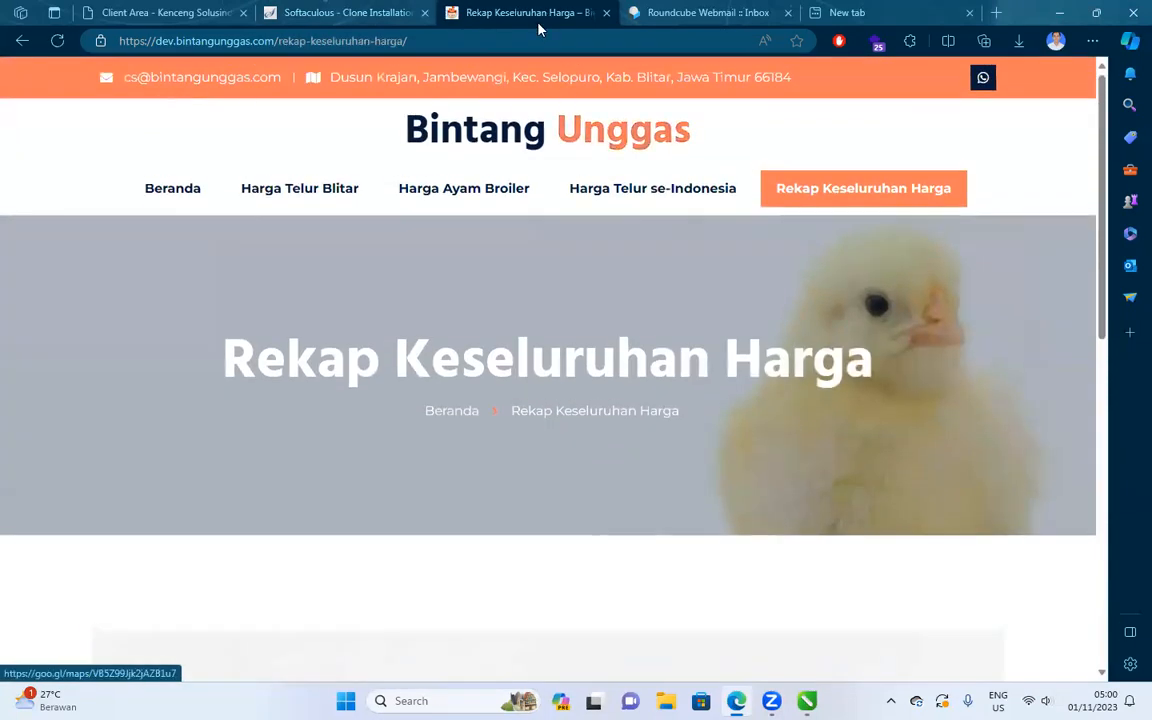
left_click(378, 10)
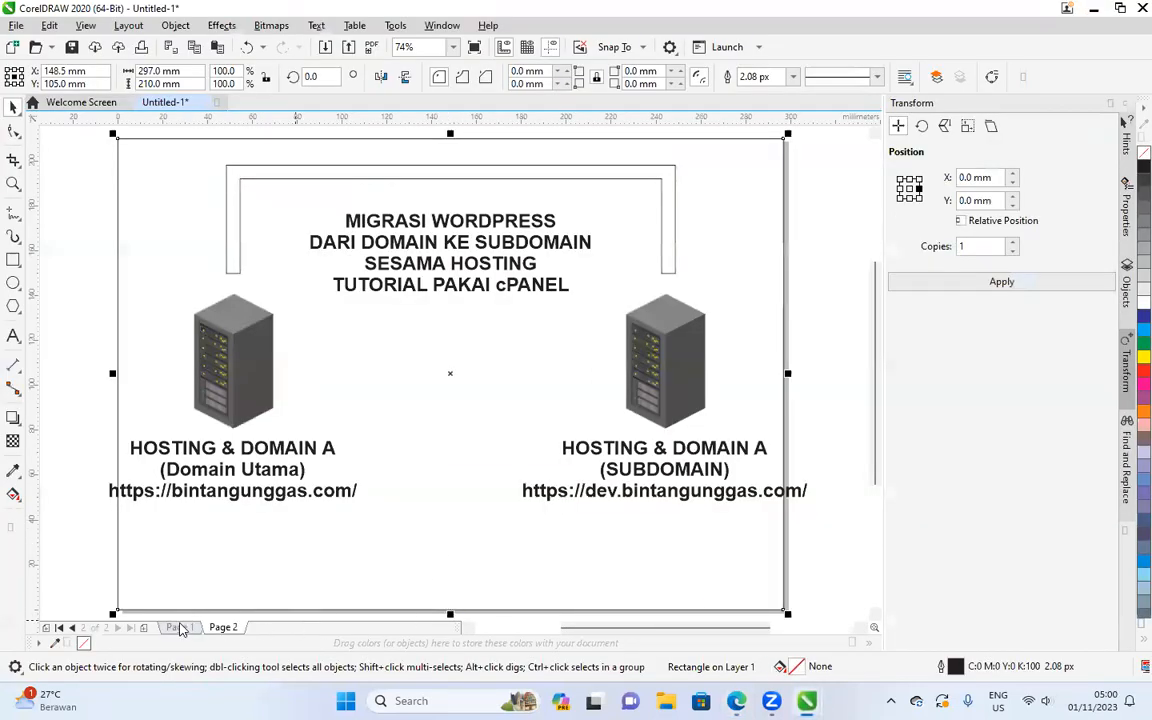
left_click(178, 627)
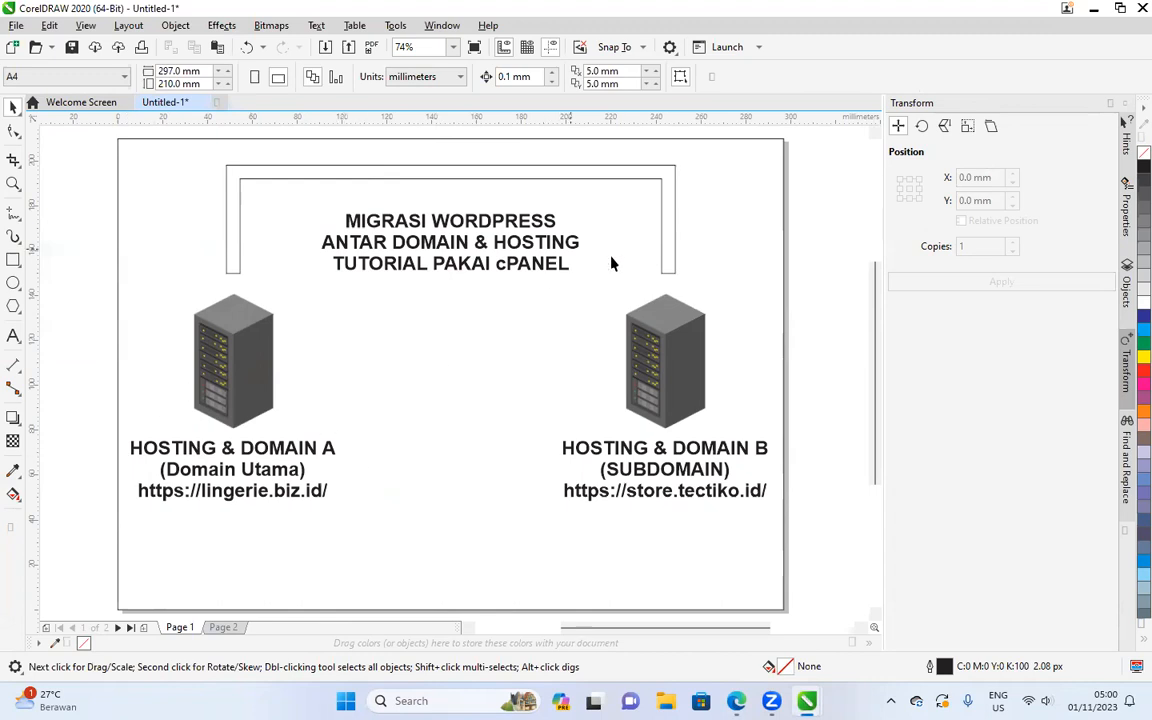
Show the diagram's Page 2, mapping bintangunggas.com to subdomain dev.bintangunggas.com.
left_click(224, 628)
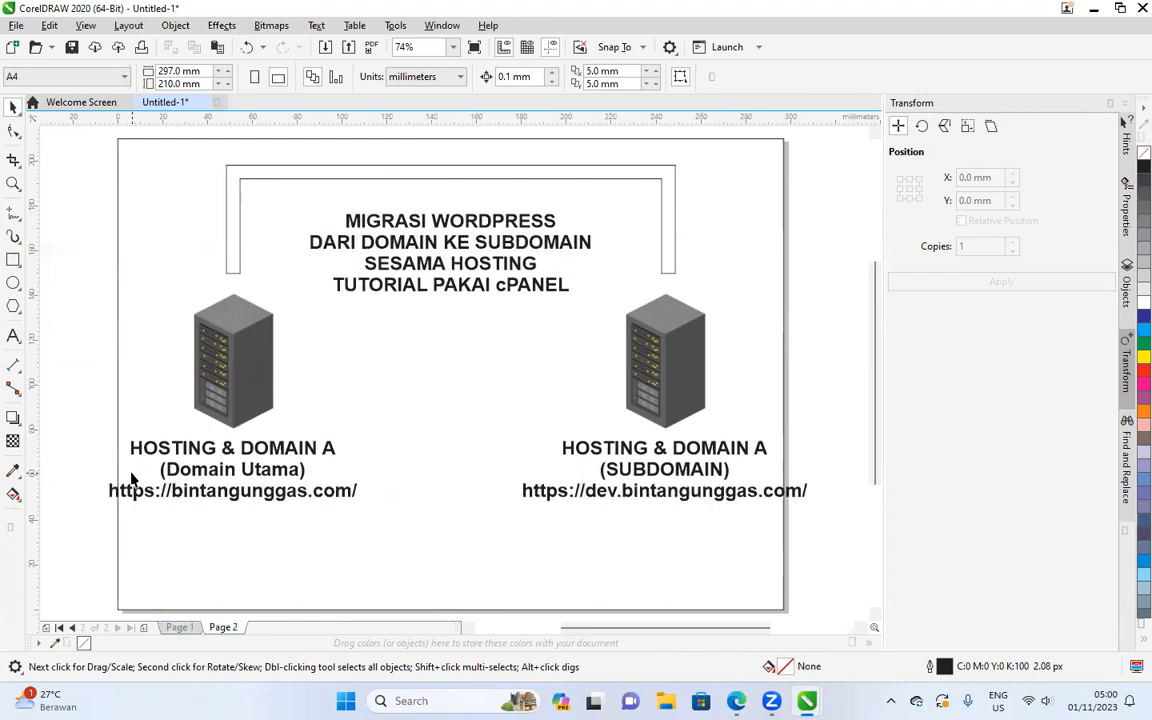